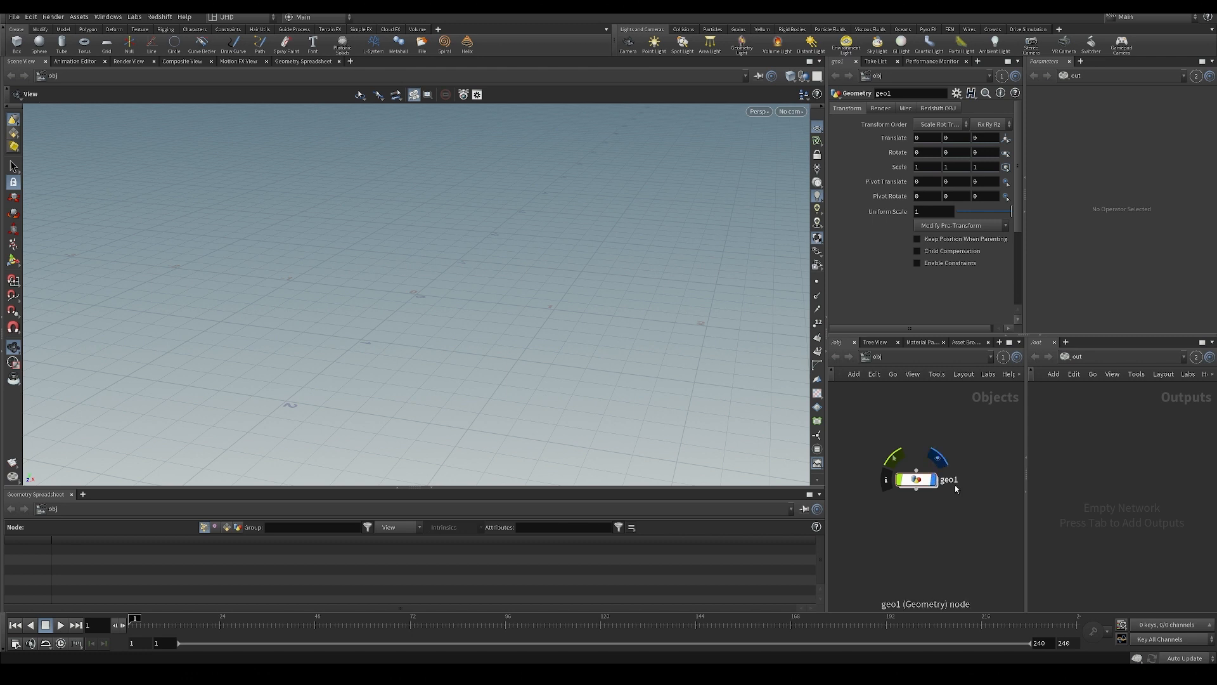
# Rename the geo1 geometry object as Example.
pyautogui.doubleClick(948, 479)
pyautogui.write('Exam')
pyautogui.press('BackSpace')
pyautogui.press('BackSpace')
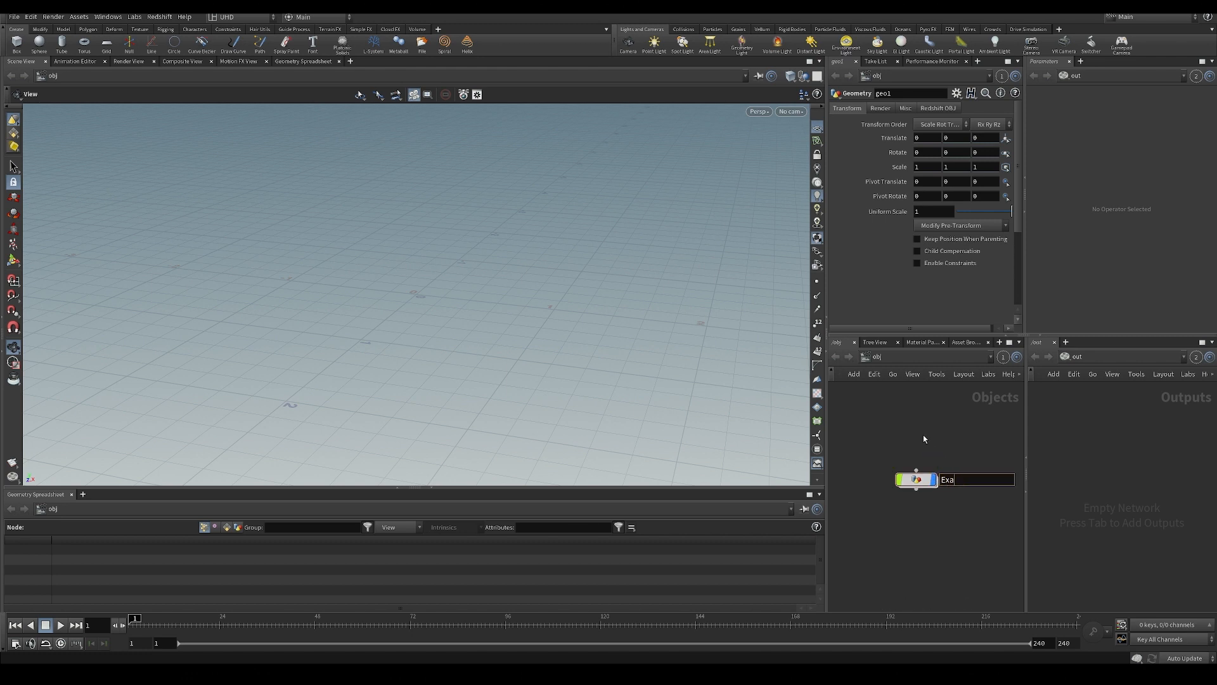
pyautogui.write('mple')
pyautogui.press('Return')
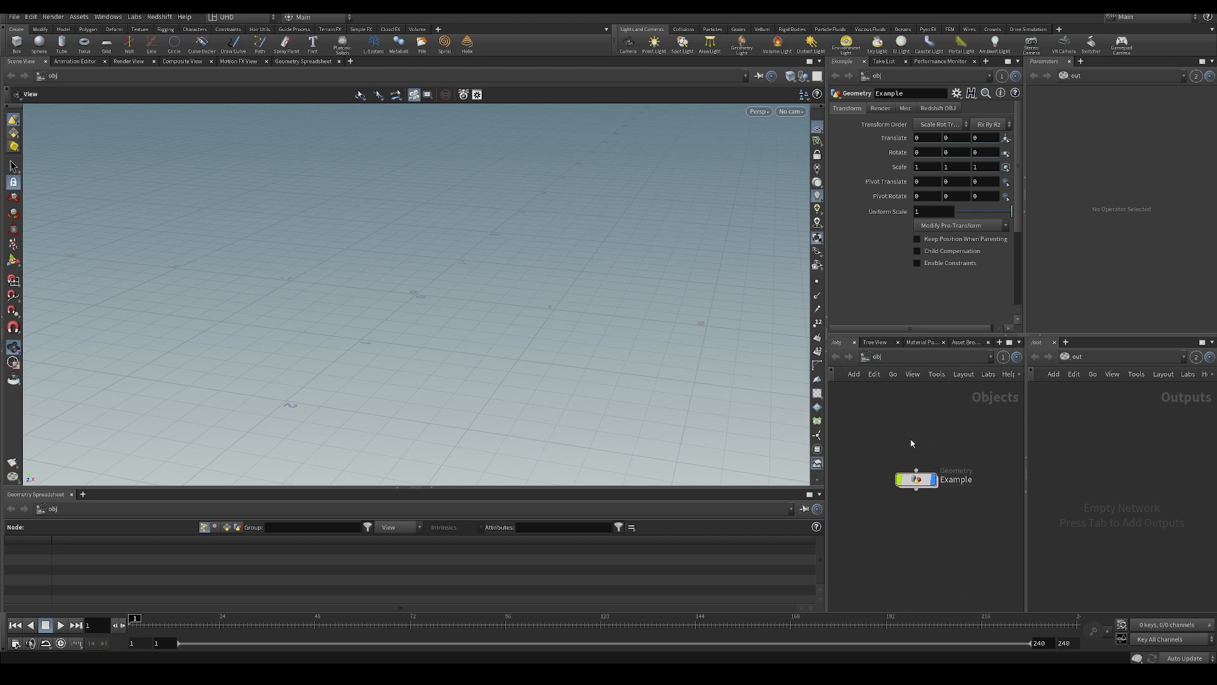
# Go inside the Example object, save the scene and add a Sphere node.
pyautogui.doubleClick(906, 484)
pyautogui.hotkey('ctrl', 's')
pyautogui.press('Tab')
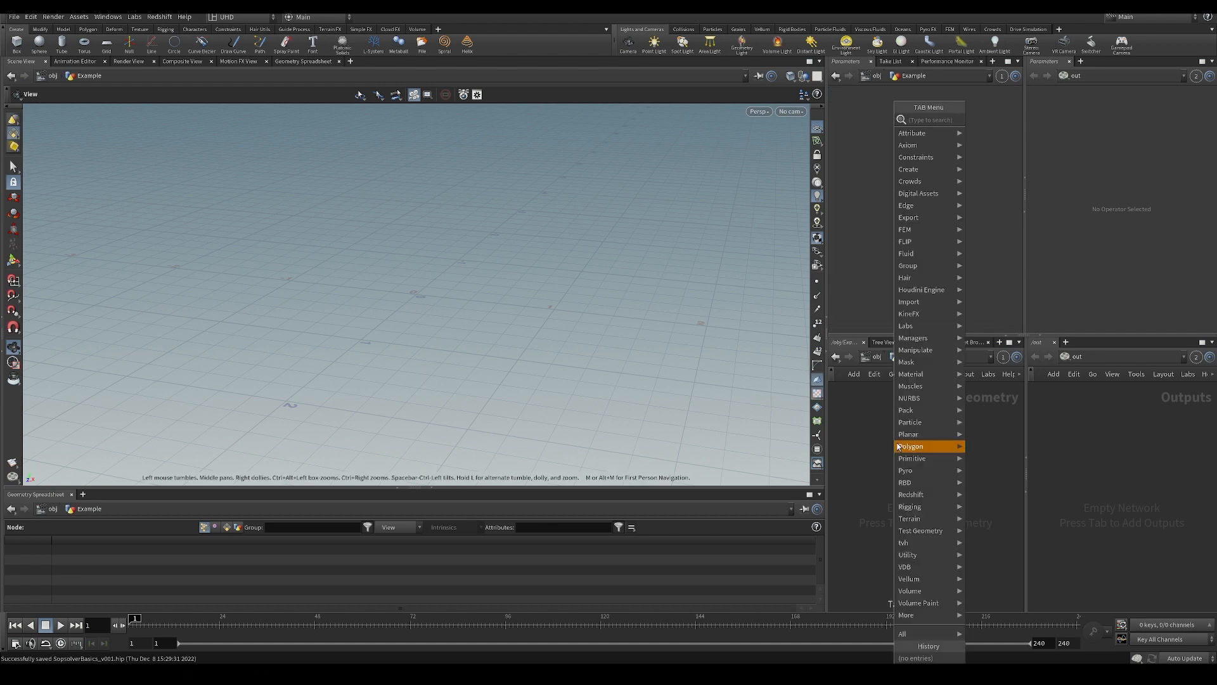
pyautogui.moveTo(899, 446)
pyautogui.write('sph')
pyautogui.press('Return')
pyautogui.press('Return')
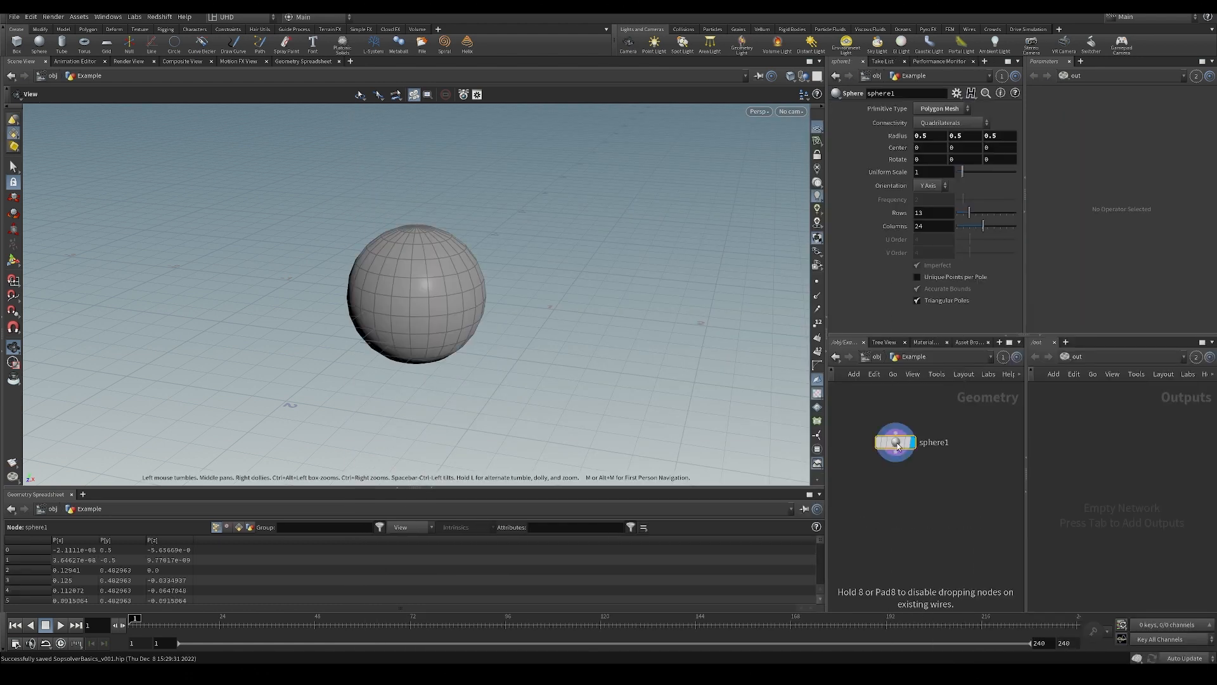
# Set the sphere's primitive type to Primitive and its uniform scale to 0.19, and save the scene.
pyautogui.click(929, 110)
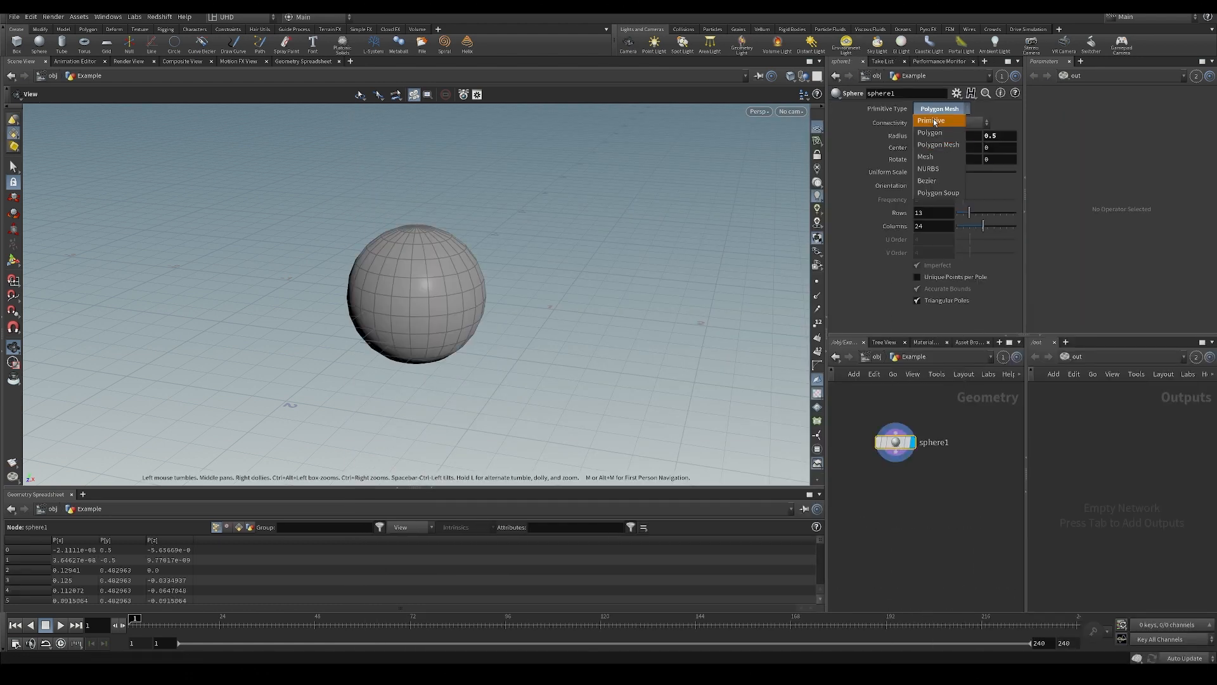
pyautogui.click(935, 100)
pyautogui.moveTo(426, 348); pyautogui.dragTo(450, 363)
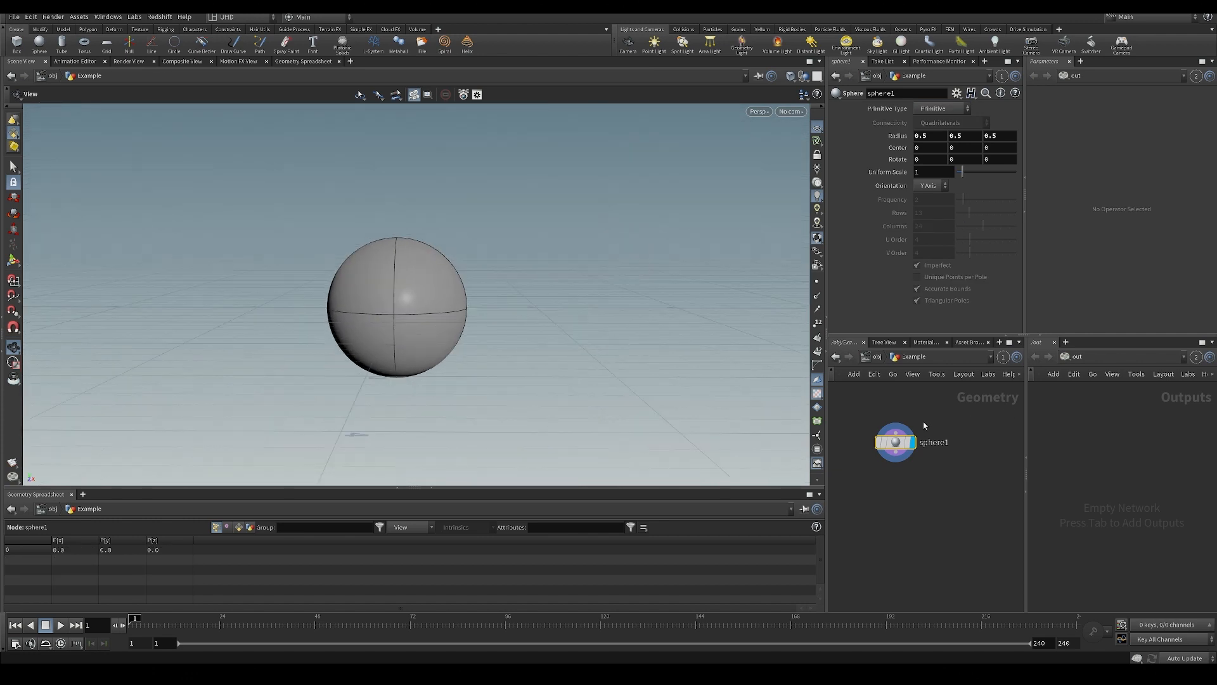
pyautogui.middleClick(906, 437)
pyautogui.moveTo(943, 172); pyautogui.dragTo(528, 214, button='middle')
pyautogui.moveTo(566, 287); pyautogui.dragTo(780, 140)
pyautogui.hotkey('ctrl', 's')
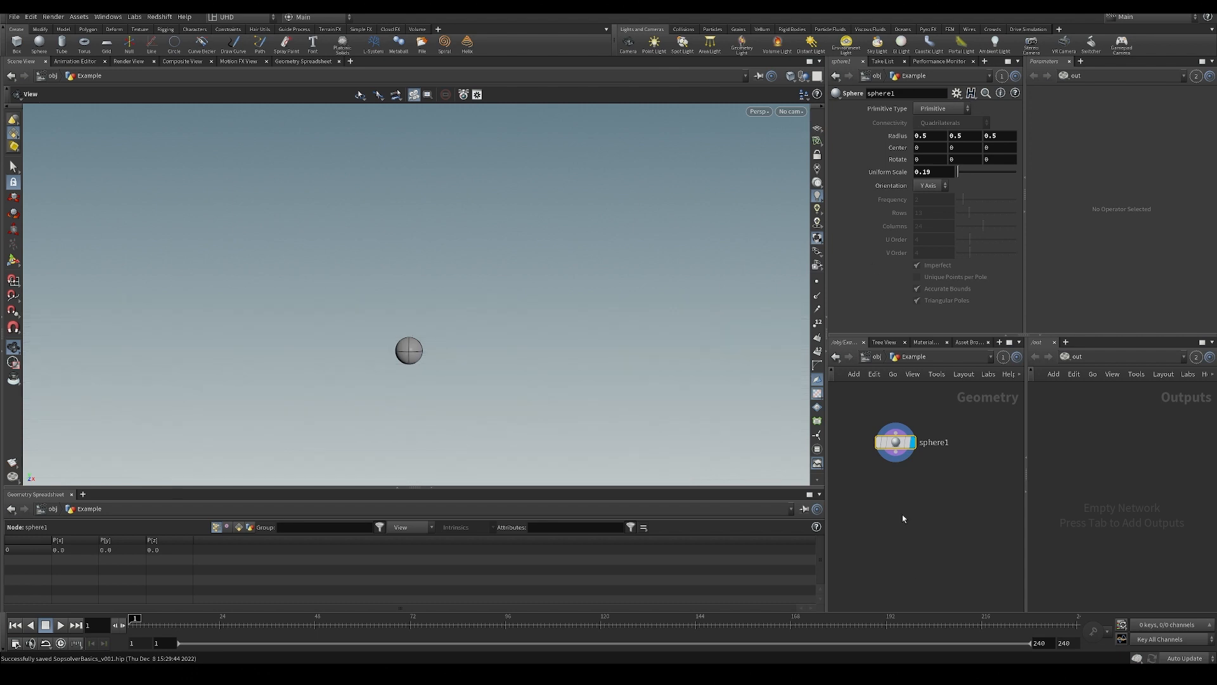
# Add an Attribute Wrangle node connected below the sphere node.
pyautogui.press('Tab')
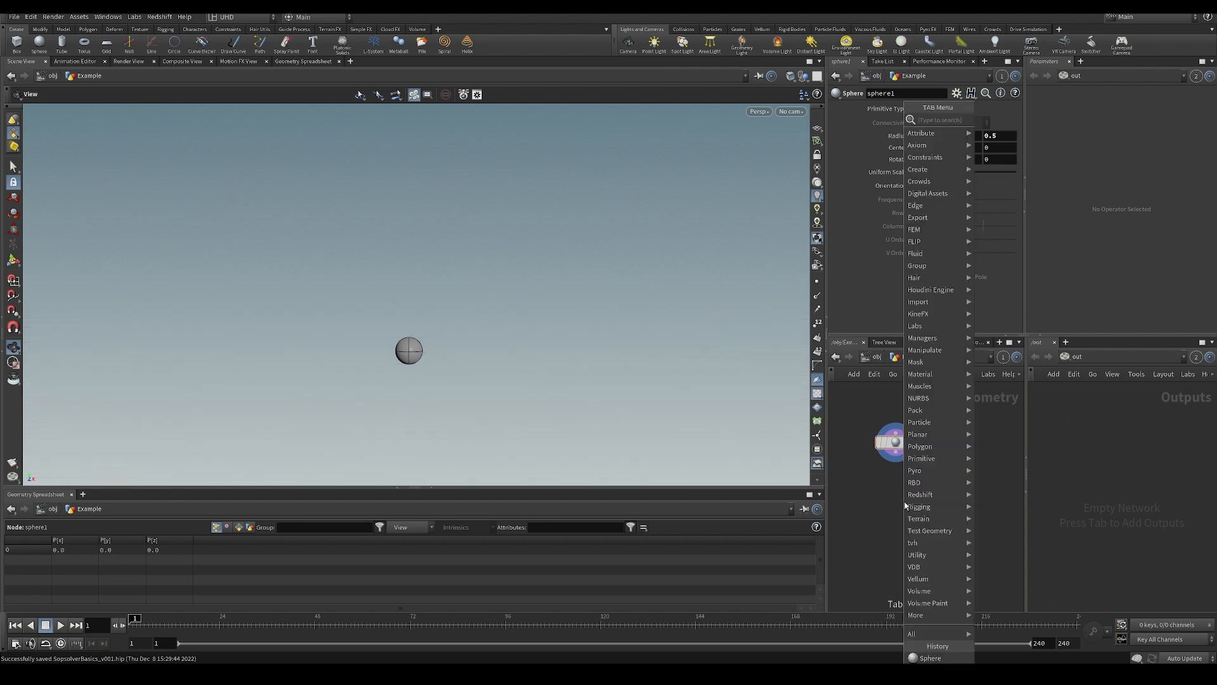
pyautogui.write('aw')
pyautogui.press('Return')
pyautogui.press('Return')
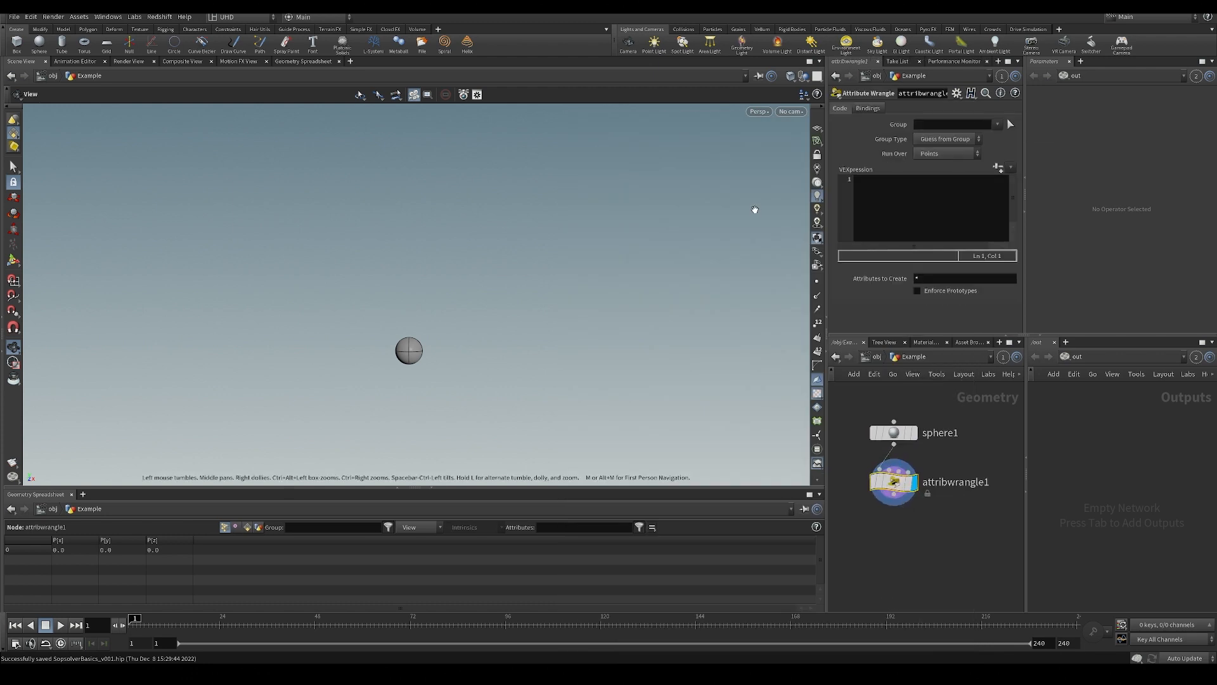
# Widen the parameter and network panes at the viewport's expense and make the parameter pane slightly taller.
pyautogui.moveTo(825, 400); pyautogui.dragTo(772, 400)
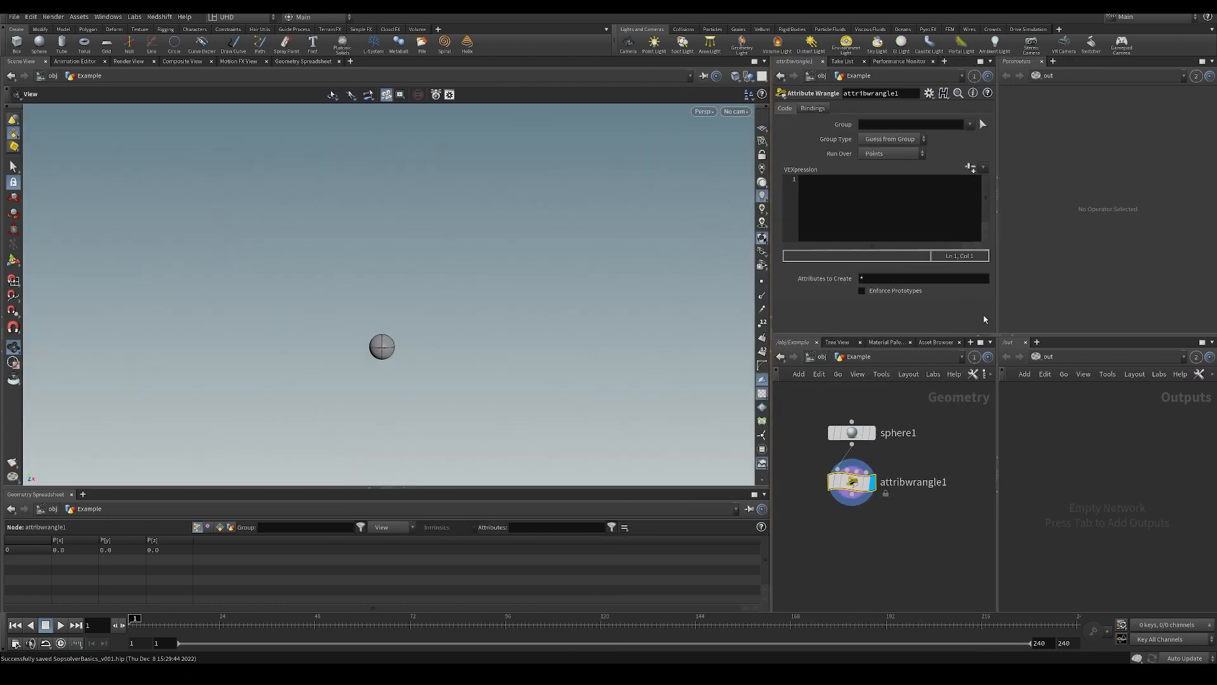
pyautogui.moveTo(996, 330); pyautogui.dragTo(1023, 330)
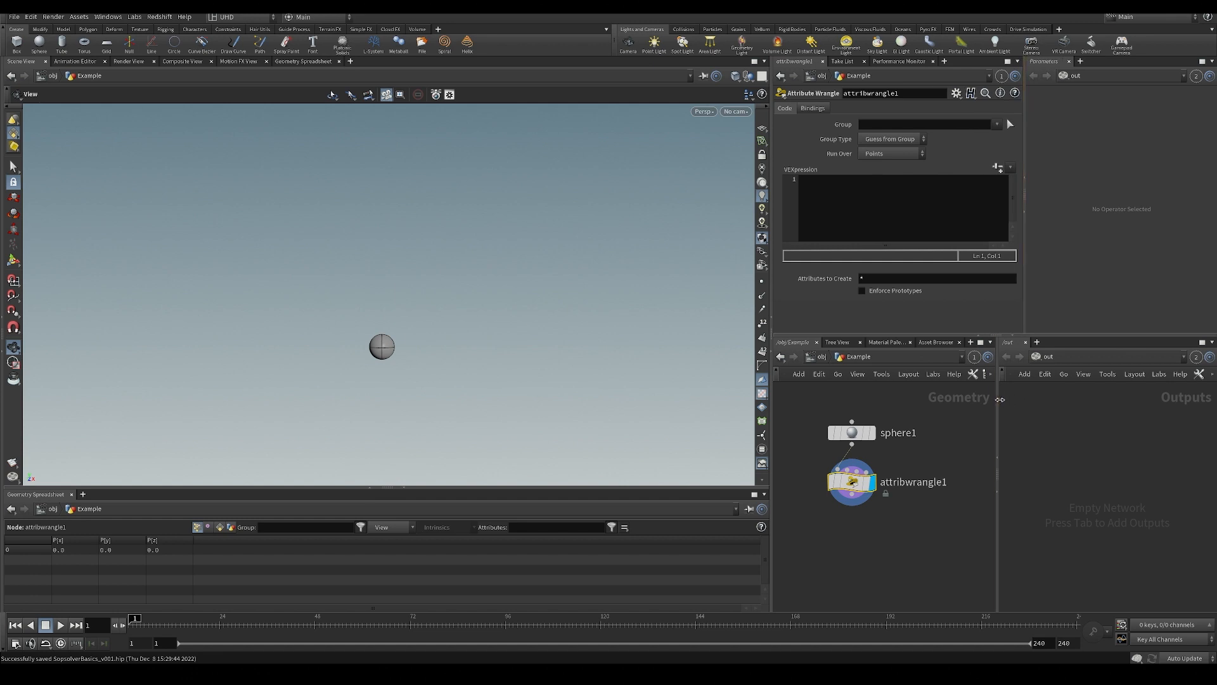
pyautogui.moveTo(997, 406); pyautogui.dragTo(1023, 413)
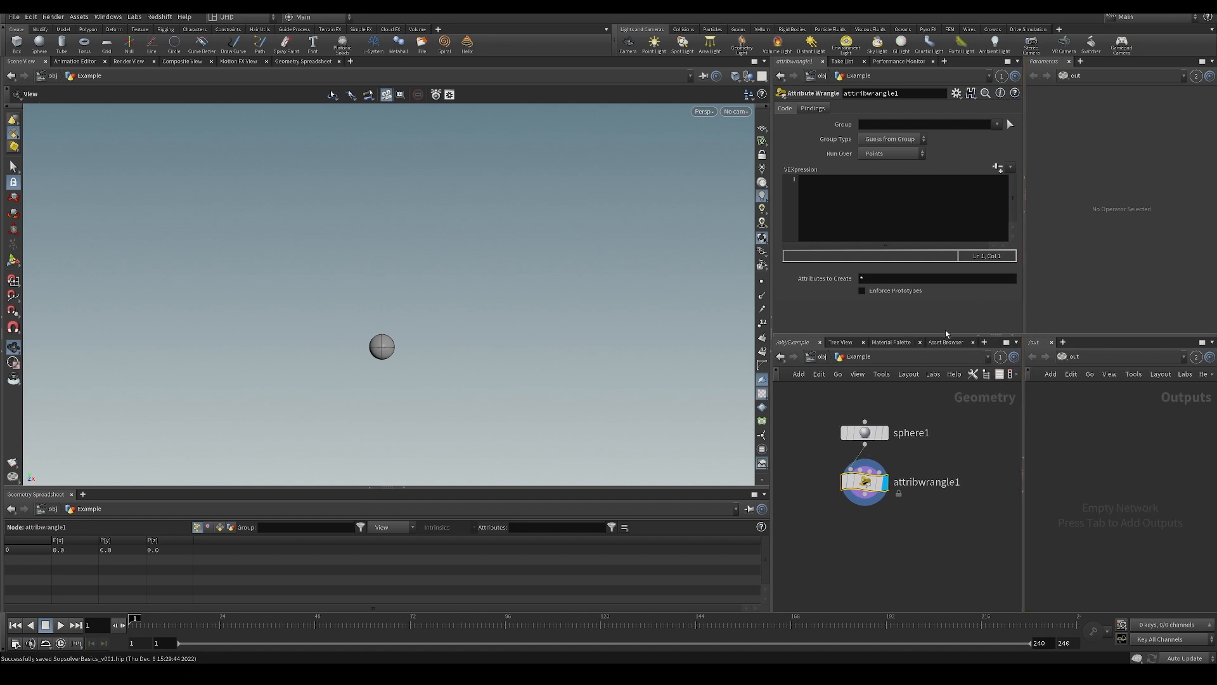
pyautogui.moveTo(947, 338); pyautogui.dragTo(946, 352)
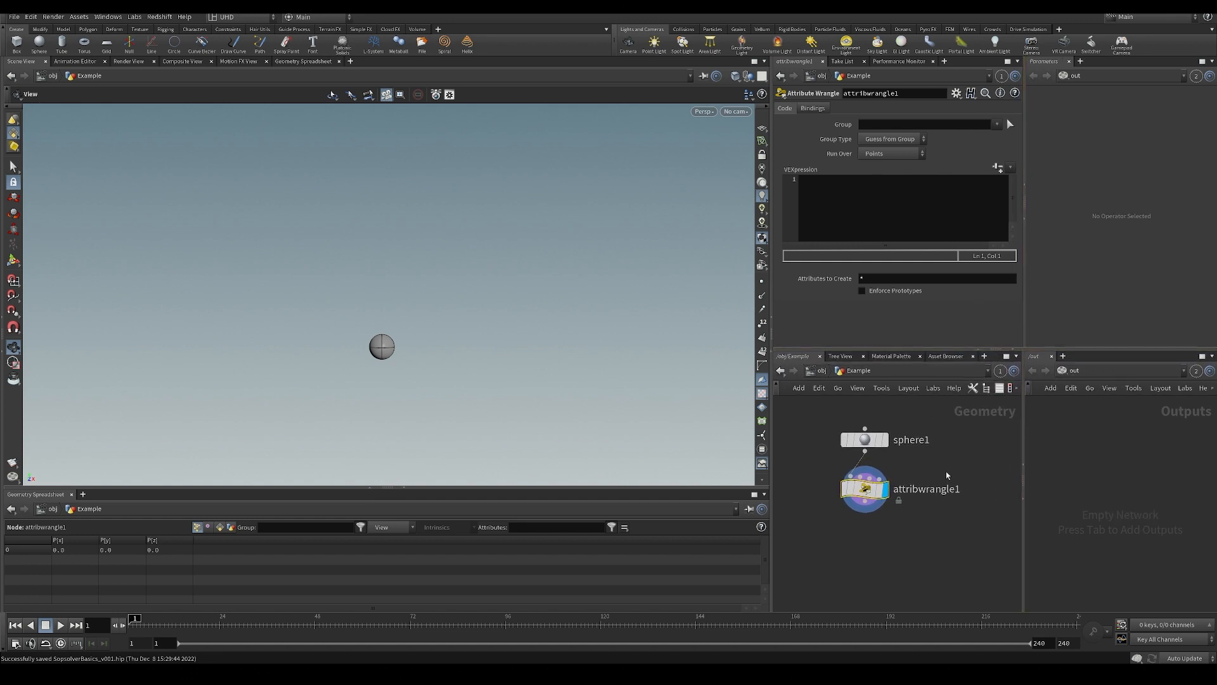
# Write and apply the wrangle expression v@P += {0,1,0}; to move the sphere up one unit.
pyautogui.click(877, 195)
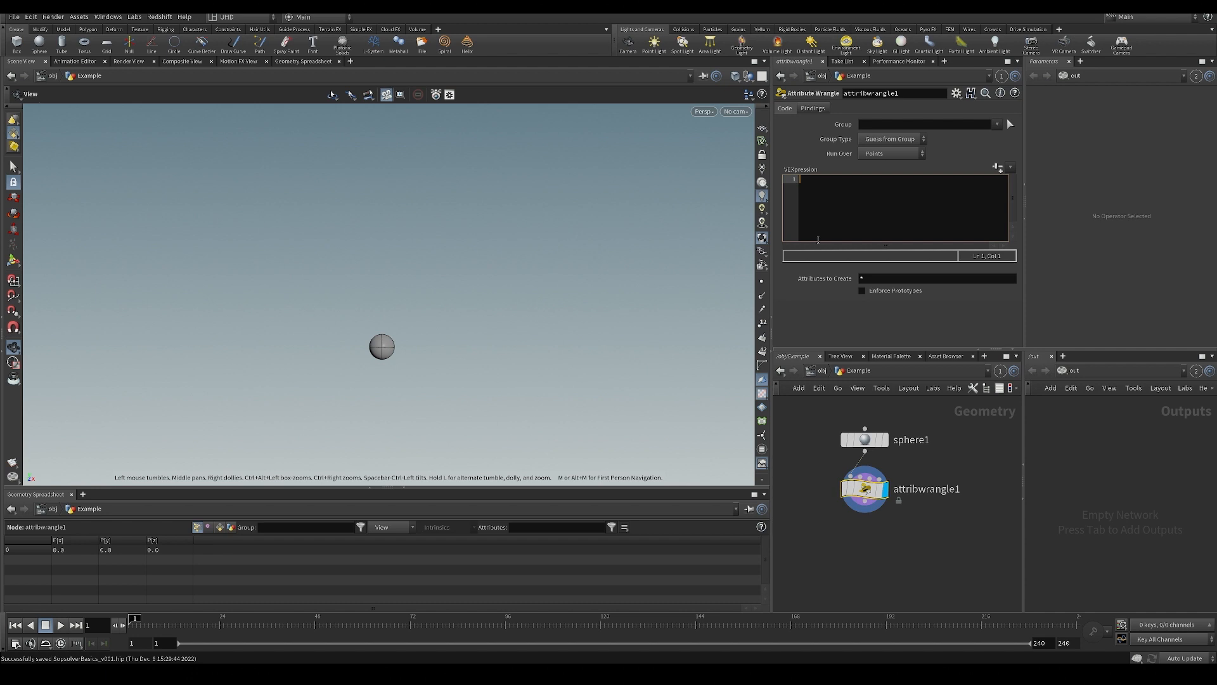
pyautogui.moveTo(443, 344); pyautogui.dragTo(431, 355)
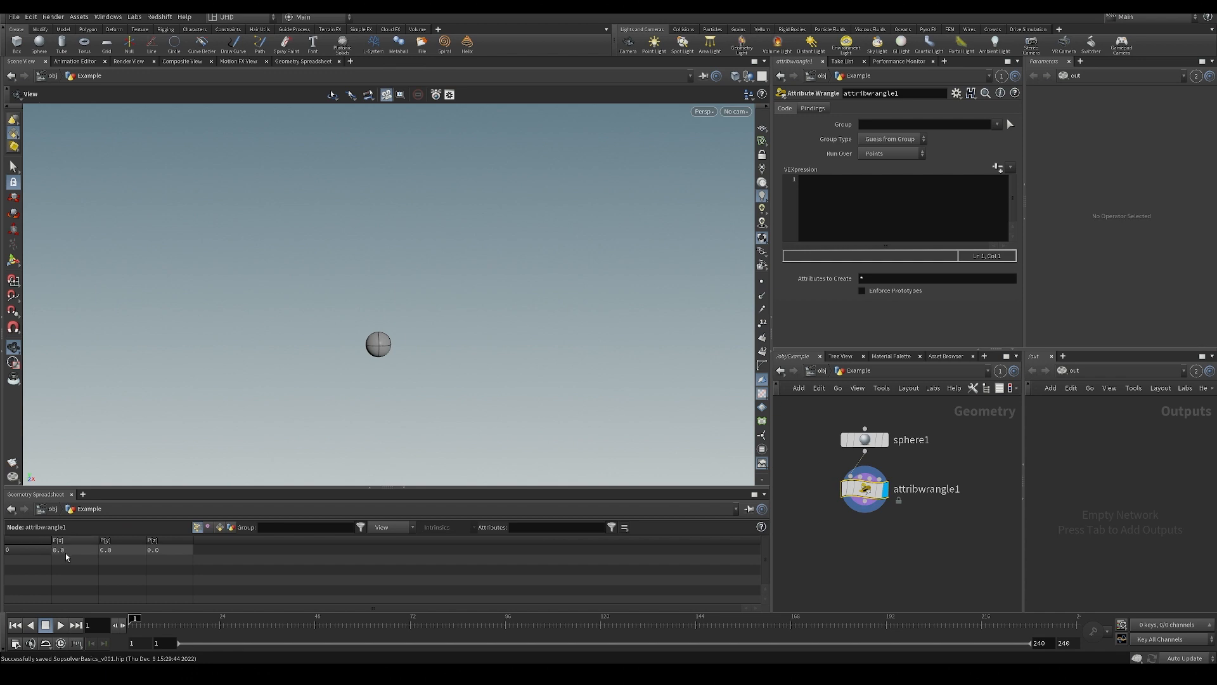
pyautogui.click(827, 211)
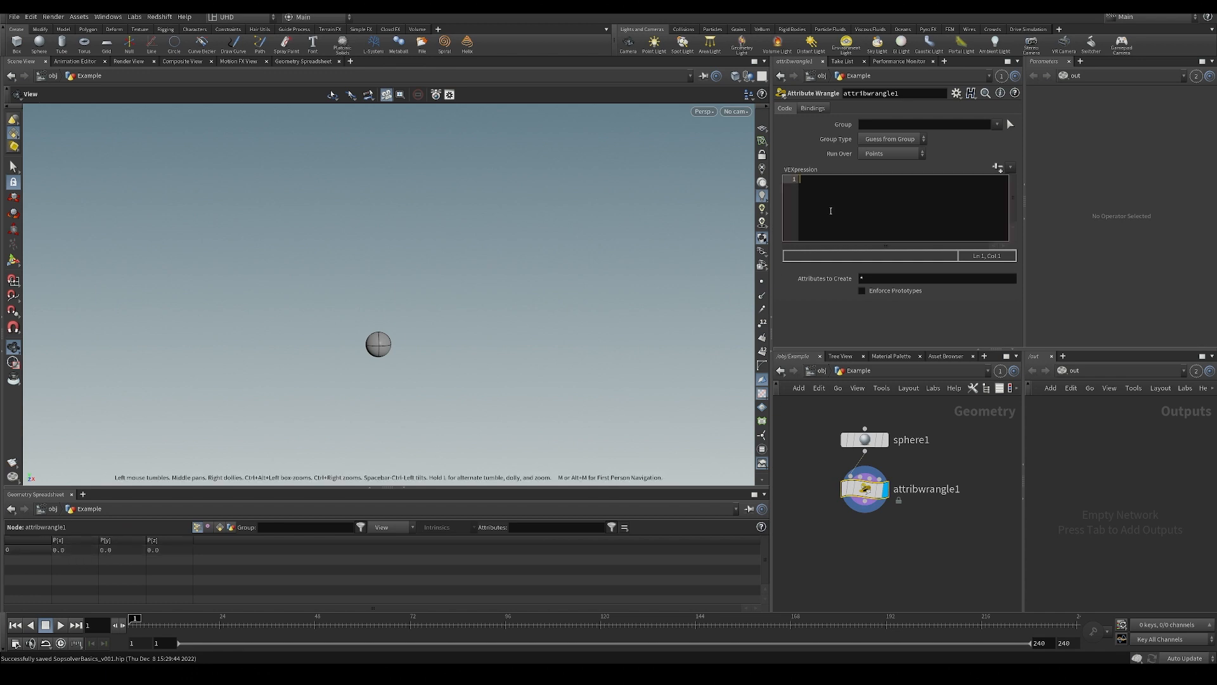
pyautogui.write('v@P')
pyautogui.write('}')
pyautogui.press('Left')
pyautogui.press('Left')
pyautogui.write('0')
pyautogui.hotkey('ctrl', 'Return')
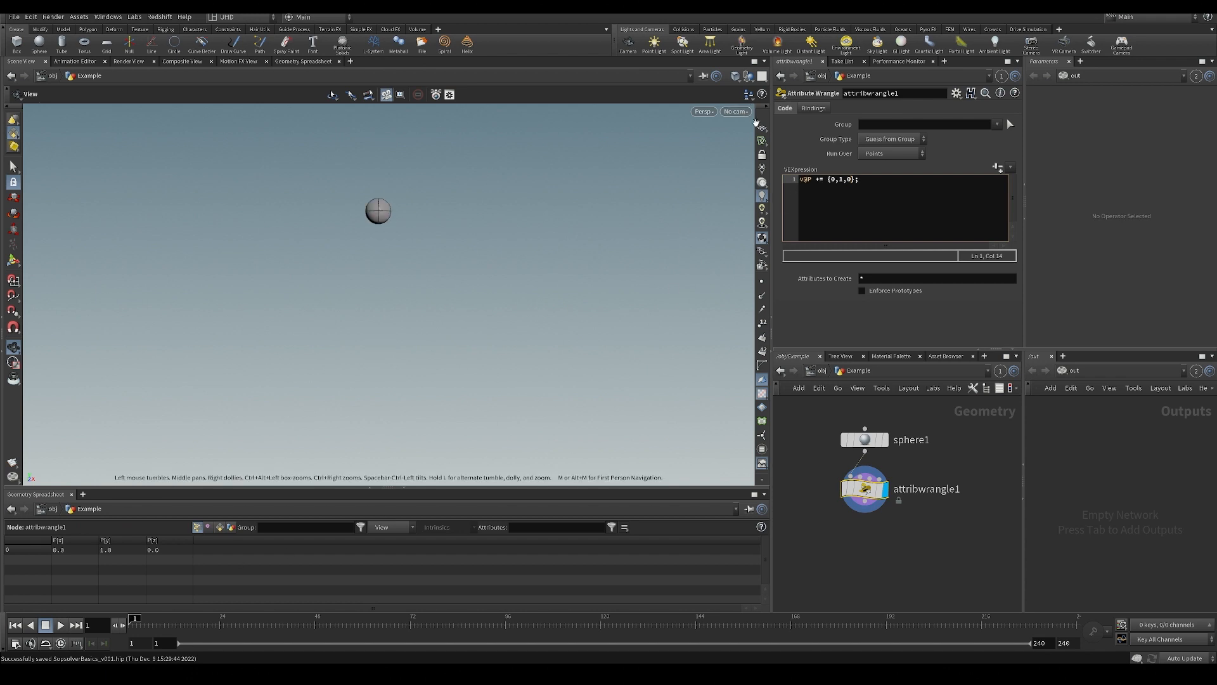
# Show the reference grid in the viewport and change the wrangle's vector to {0,0.1,0}.
pyautogui.click(761, 126)
pyautogui.moveTo(499, 290); pyautogui.dragTo(482, 365)
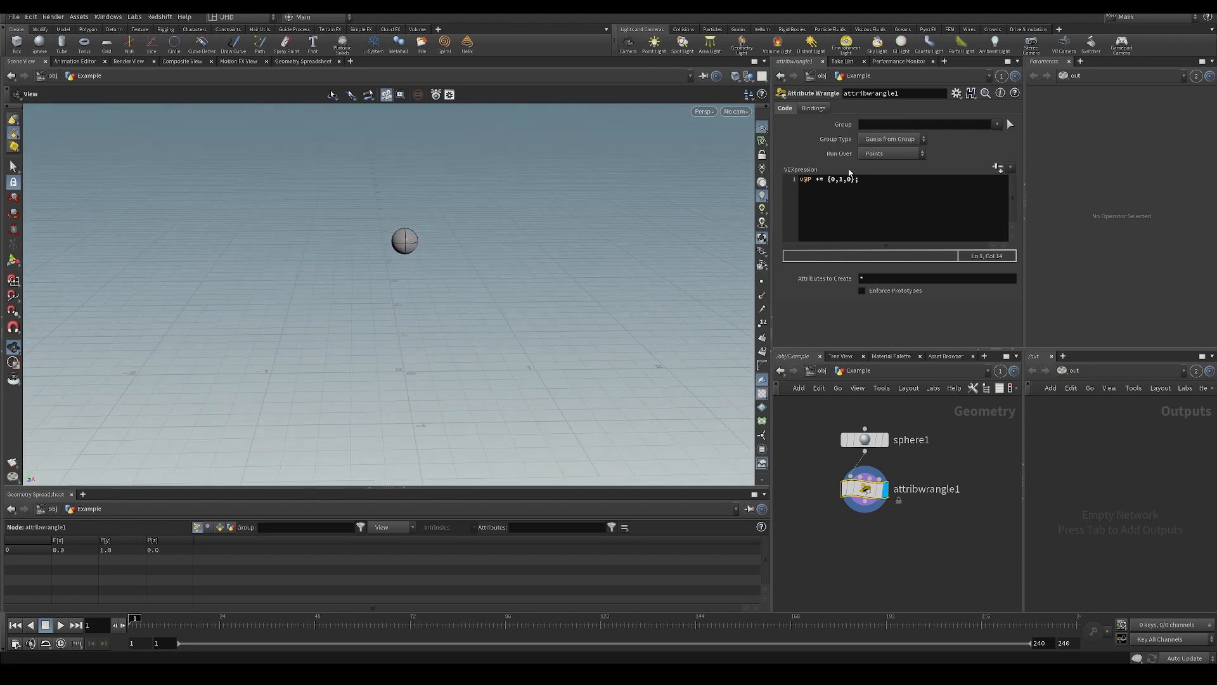
pyautogui.click(836, 180)
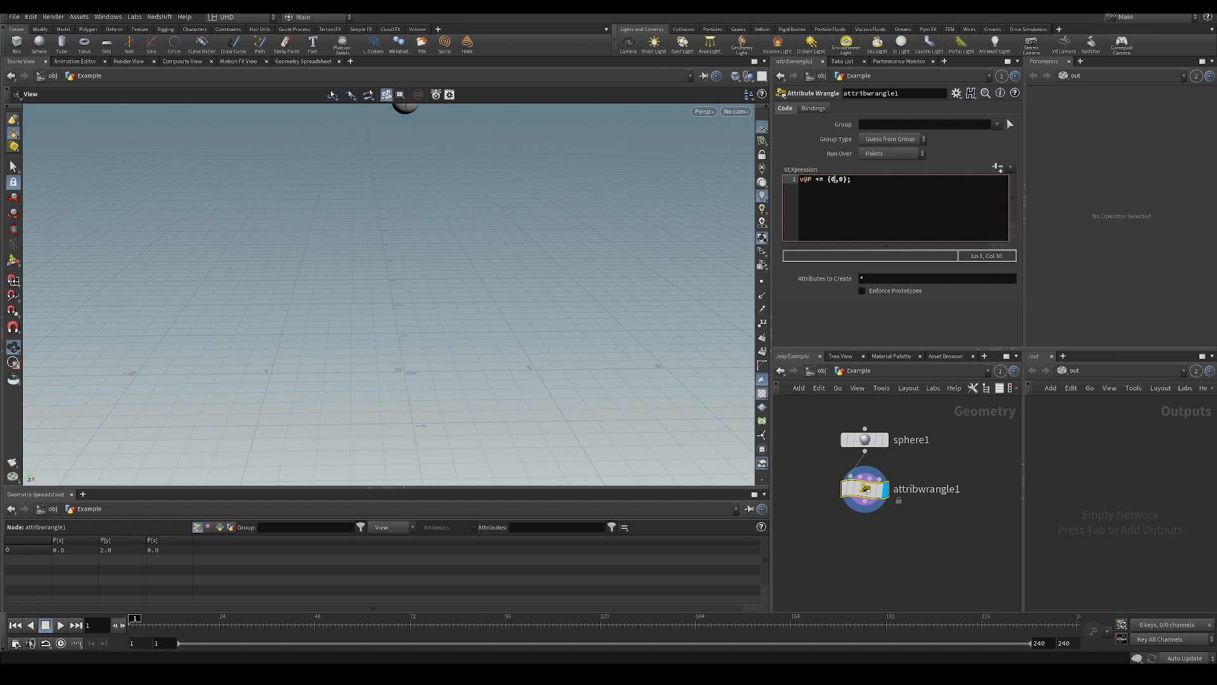
pyautogui.write(',0.1')
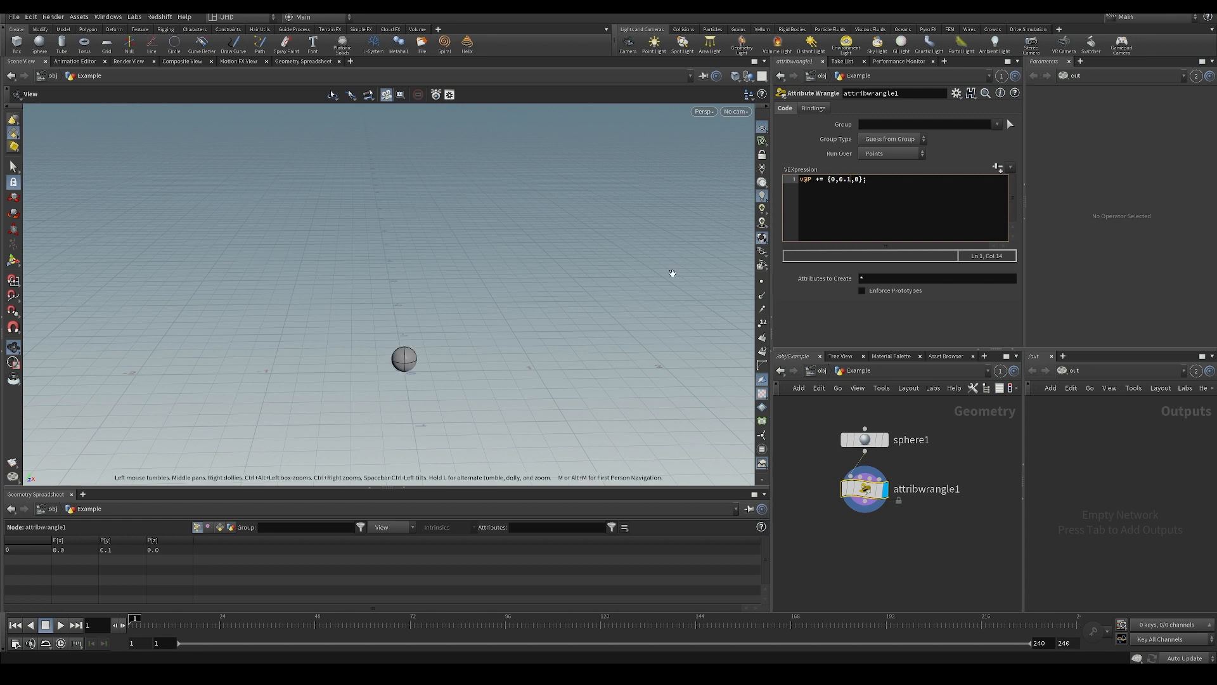
pyautogui.moveTo(672, 273); pyautogui.dragTo(570, 370)
pyautogui.moveTo(139, 618)
pyautogui.mouseDown()
pyautogui.moveTo(1005, 618)
pyautogui.moveTo(131, 620)
pyautogui.mouseUp()
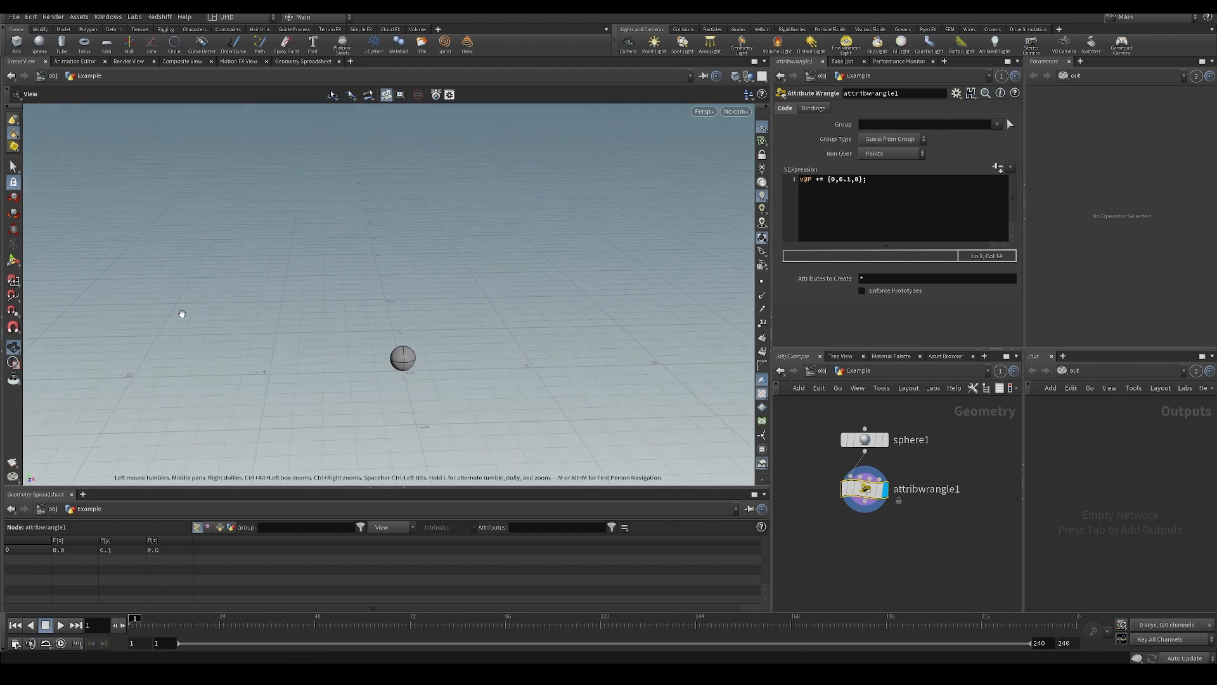
pyautogui.moveTo(182, 314); pyautogui.dragTo(445, 349)
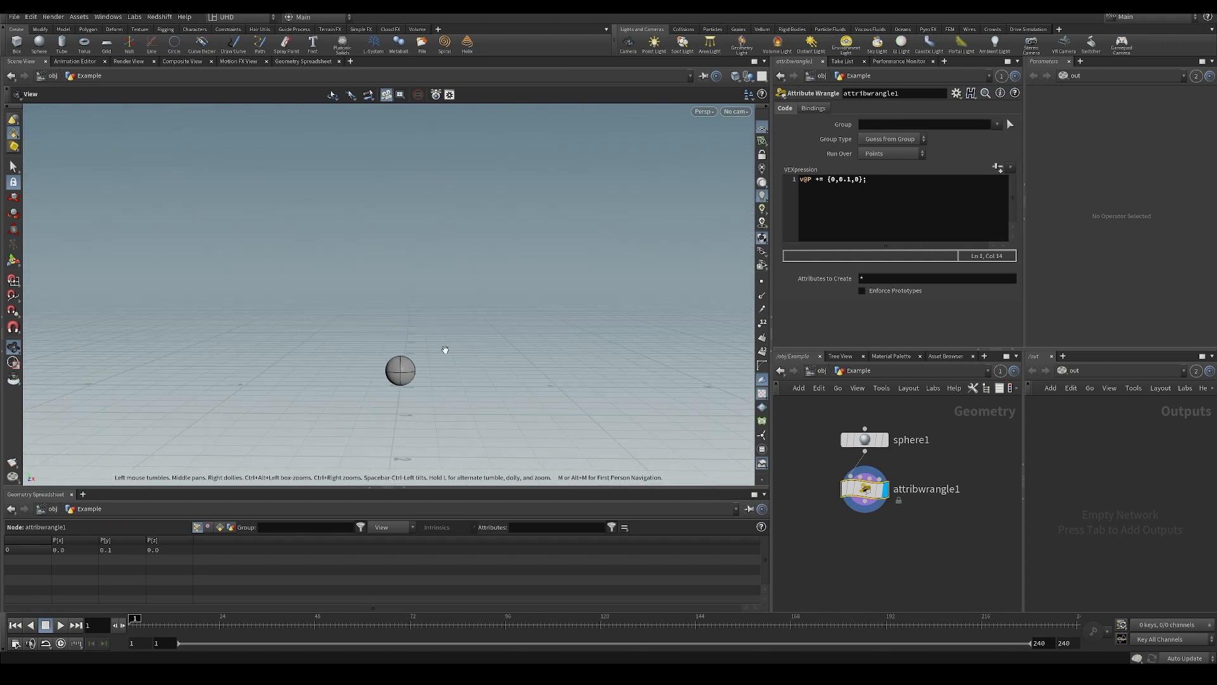
pyautogui.moveTo(932, 549); pyautogui.dragTo(936, 550, button='middle')
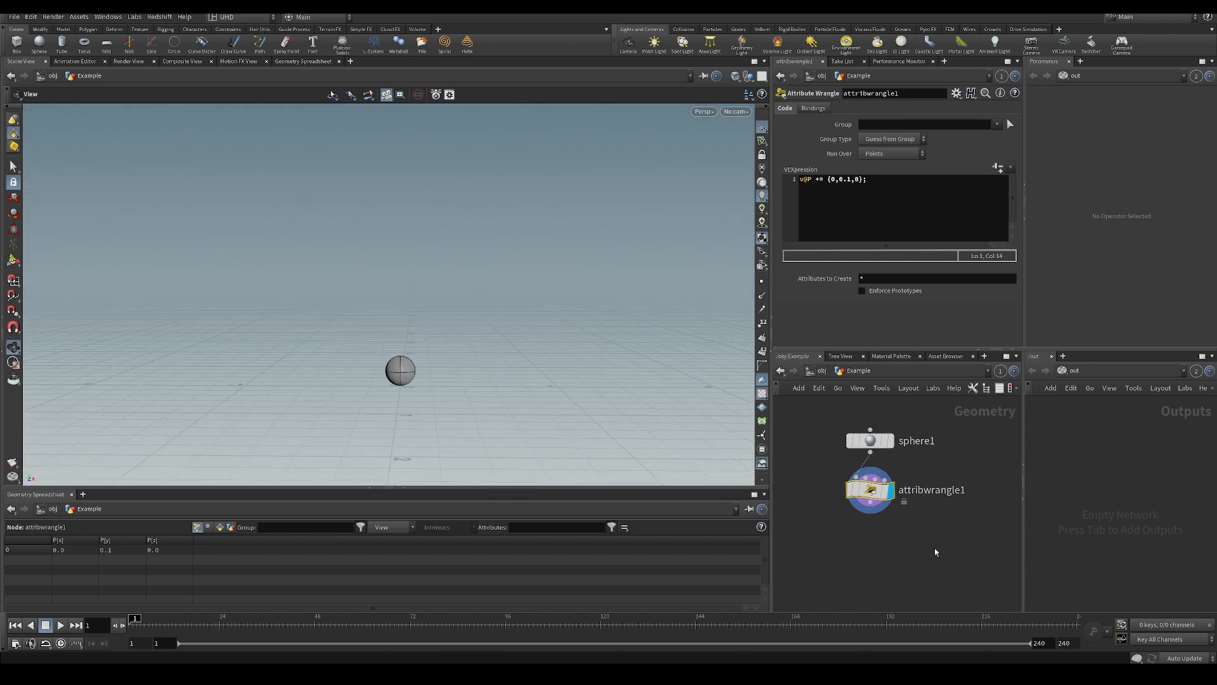
pyautogui.scroll(-3, 936, 549)
pyautogui.scroll(3, 929, 538)
pyautogui.moveTo(664, 349); pyautogui.dragTo(655, 348)
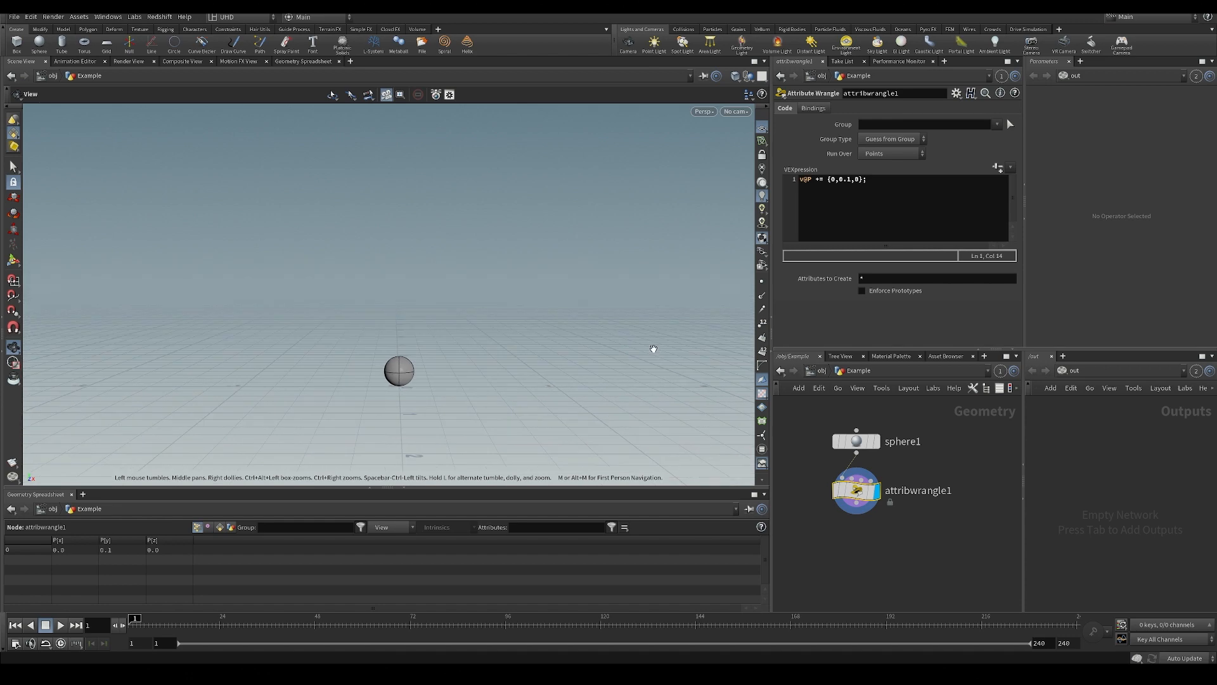
# Save the scene and add a Solver node beside the attribute wrangle.
pyautogui.hotkey('ctrl', 's')
pyautogui.moveTo(882, 535); pyautogui.dragTo(864, 530, button='middle')
pyautogui.press('Tab')
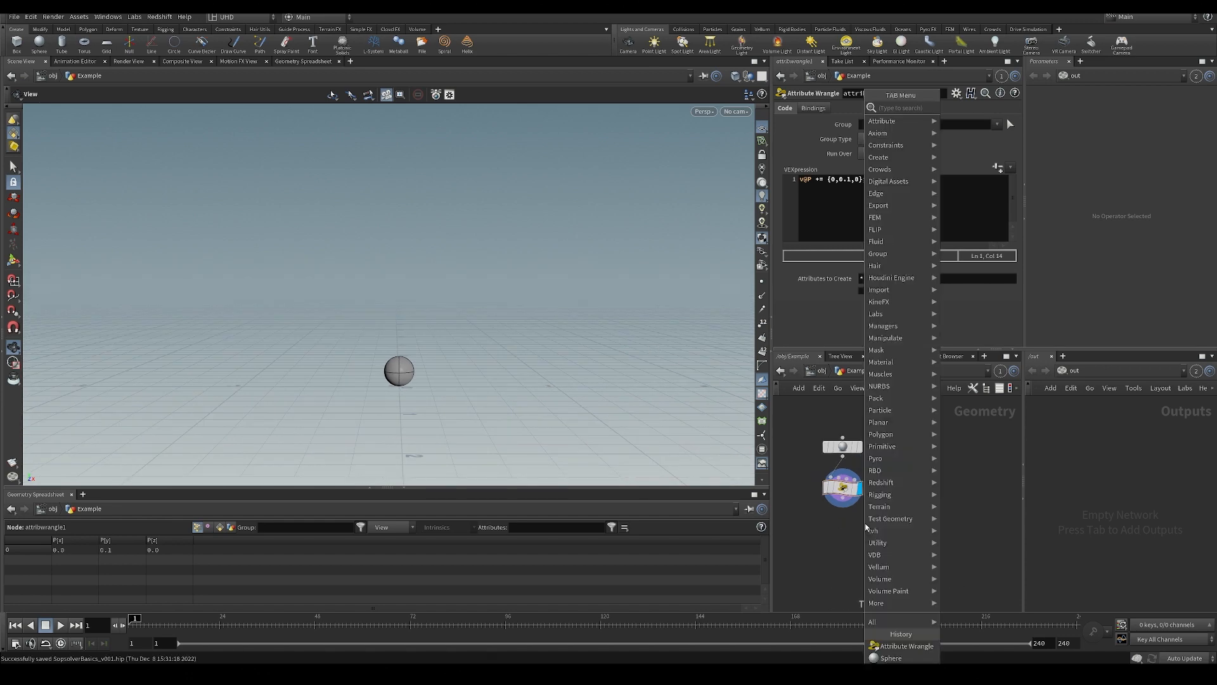
pyautogui.write('solver')
pyautogui.press('Return')
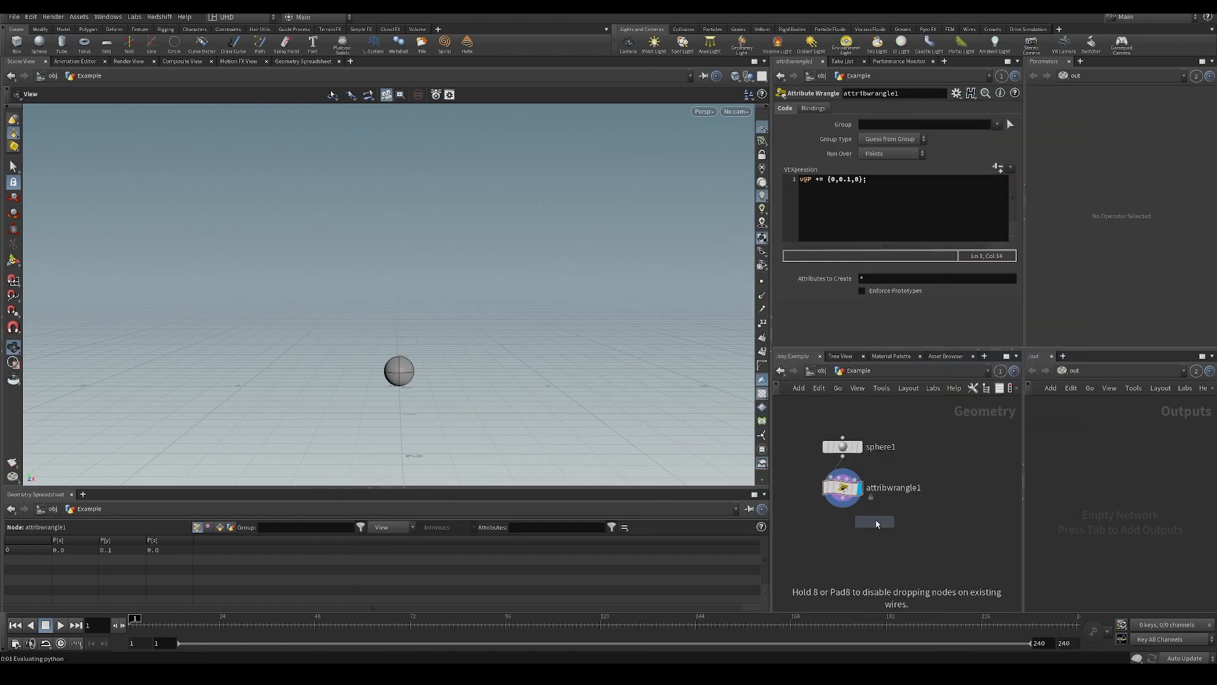
pyautogui.click(930, 488)
pyautogui.moveTo(889, 521); pyautogui.dragTo(900, 529, button='middle')
pyautogui.scroll(-1, 900, 529)
pyautogui.scroll(2, 867, 497)
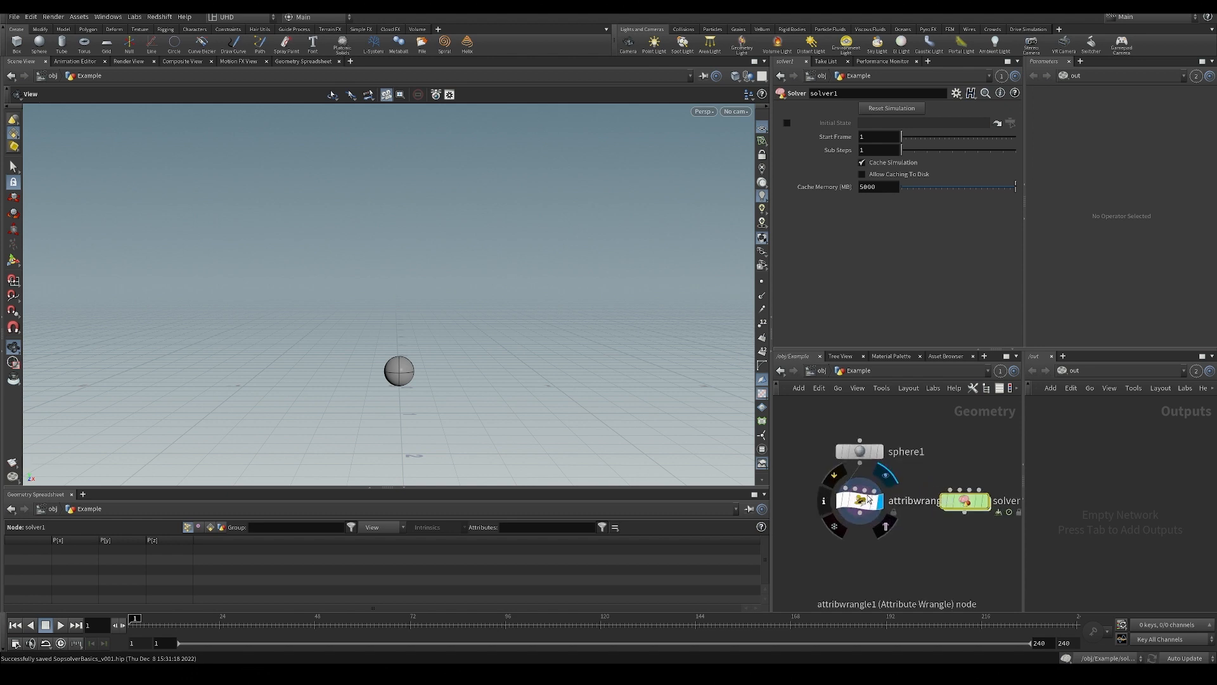
# Rearrange the network so the wrangle and solver nodes sit next to each other below the sphere node.
pyautogui.moveTo(867, 499); pyautogui.dragTo(829, 493)
pyautogui.moveTo(864, 451); pyautogui.dragTo(884, 433)
pyautogui.moveTo(883, 433); pyautogui.dragTo(883, 472, button='middle')
pyautogui.moveTo(880, 473); pyautogui.dragTo(879, 463)
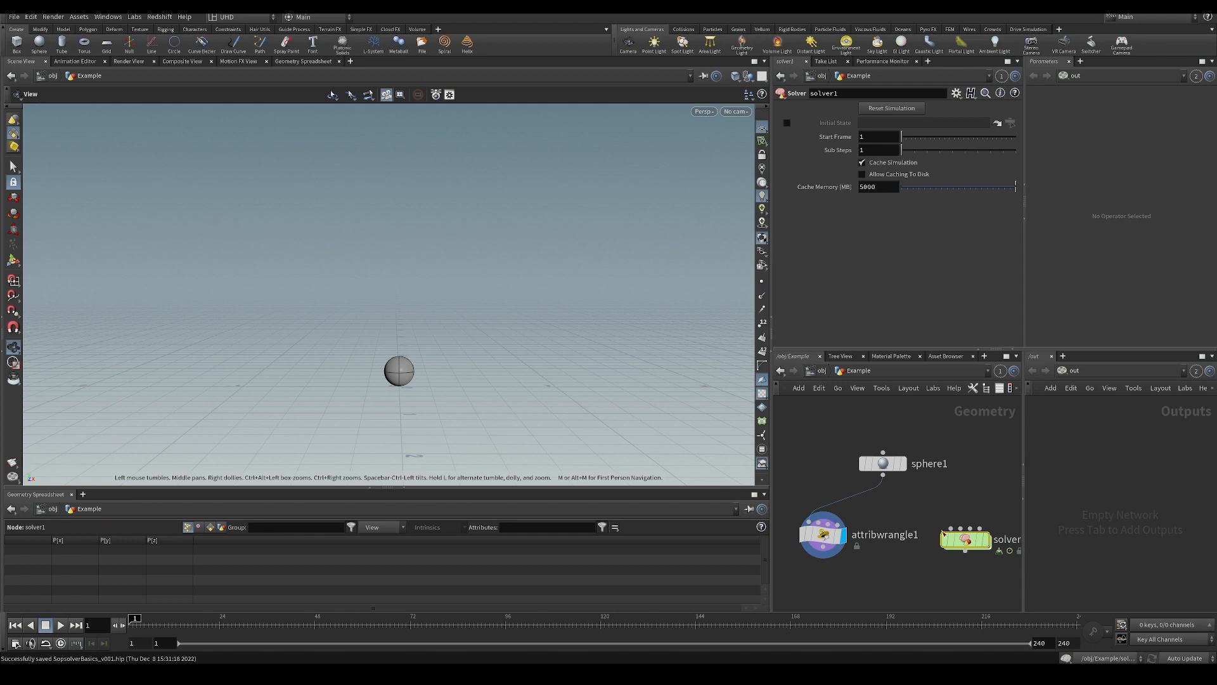
pyautogui.moveTo(922, 487); pyautogui.dragTo(871, 512, button='middle')
pyautogui.scroll(-1, 869, 510)
pyautogui.moveTo(840, 497); pyautogui.dragTo(826, 478)
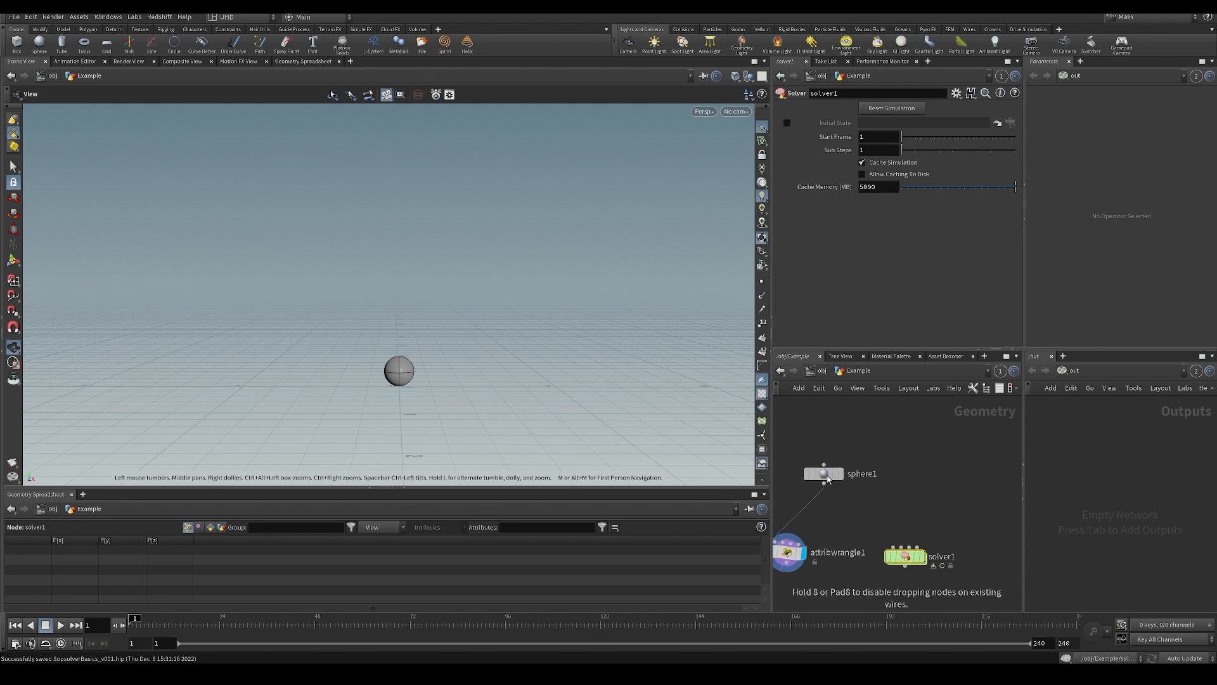
pyautogui.moveTo(903, 503); pyautogui.dragTo(941, 484, button='middle')
pyautogui.scroll(-1, 941, 484)
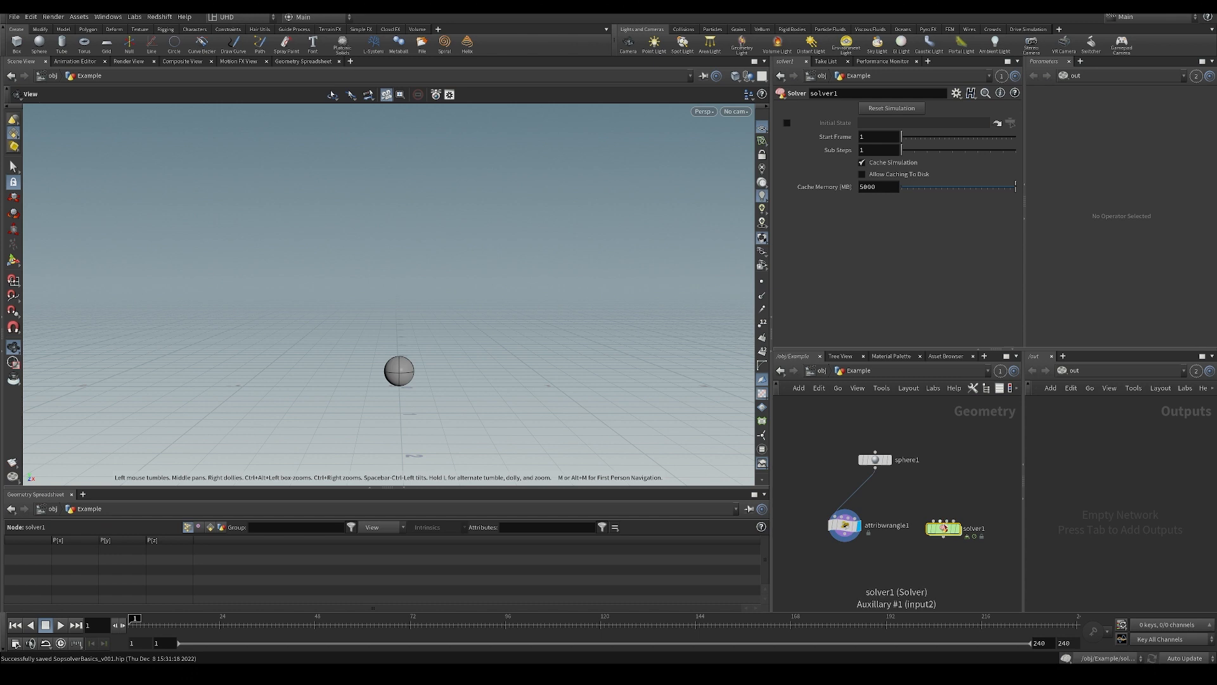
pyautogui.moveTo(940, 535); pyautogui.dragTo(912, 537)
pyautogui.moveTo(917, 493); pyautogui.dragTo(912, 496, button='middle')
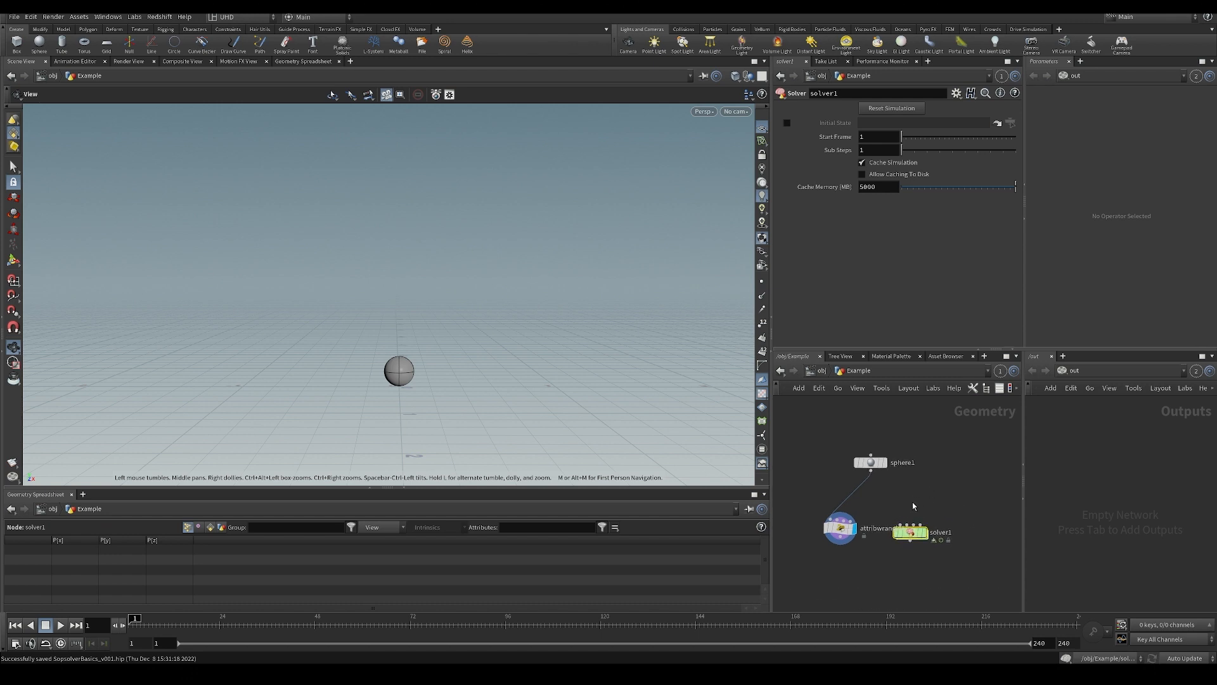
pyautogui.scroll(2, 921, 487)
pyautogui.press('Tab')
pyautogui.write('dop')
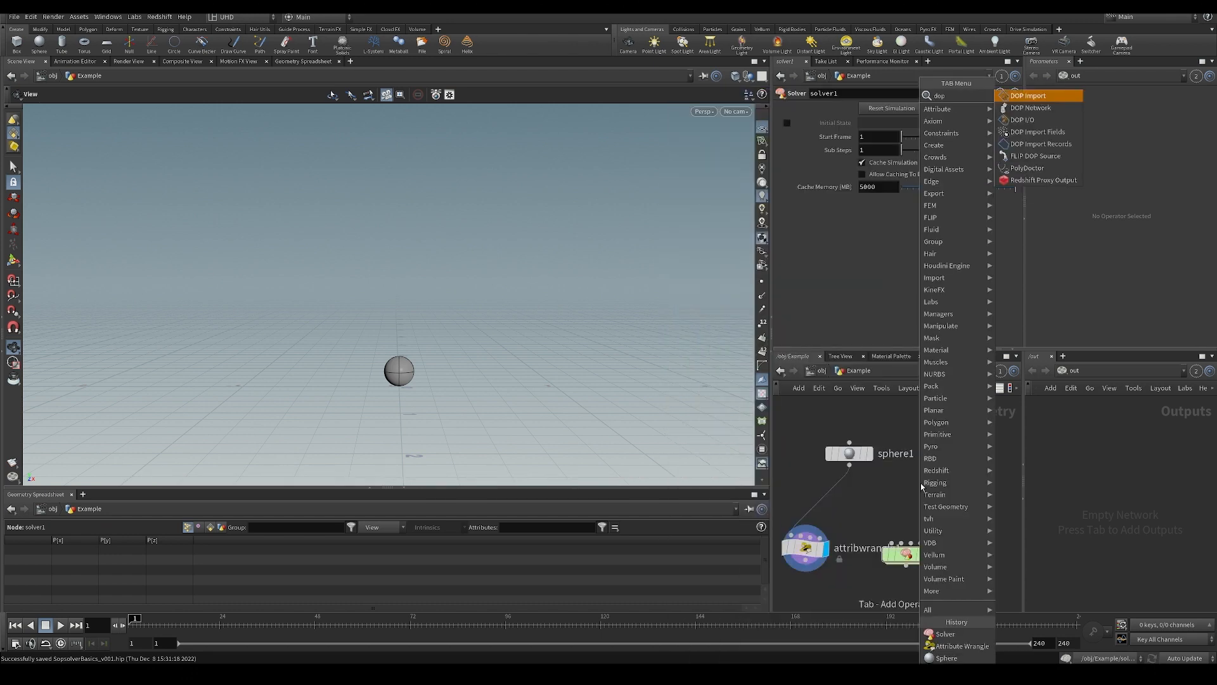
pyautogui.press('Return')
# Add a DOP Network node beside the sphere and go inside it.
pyautogui.press('Tab')
pyautogui.write('dop')
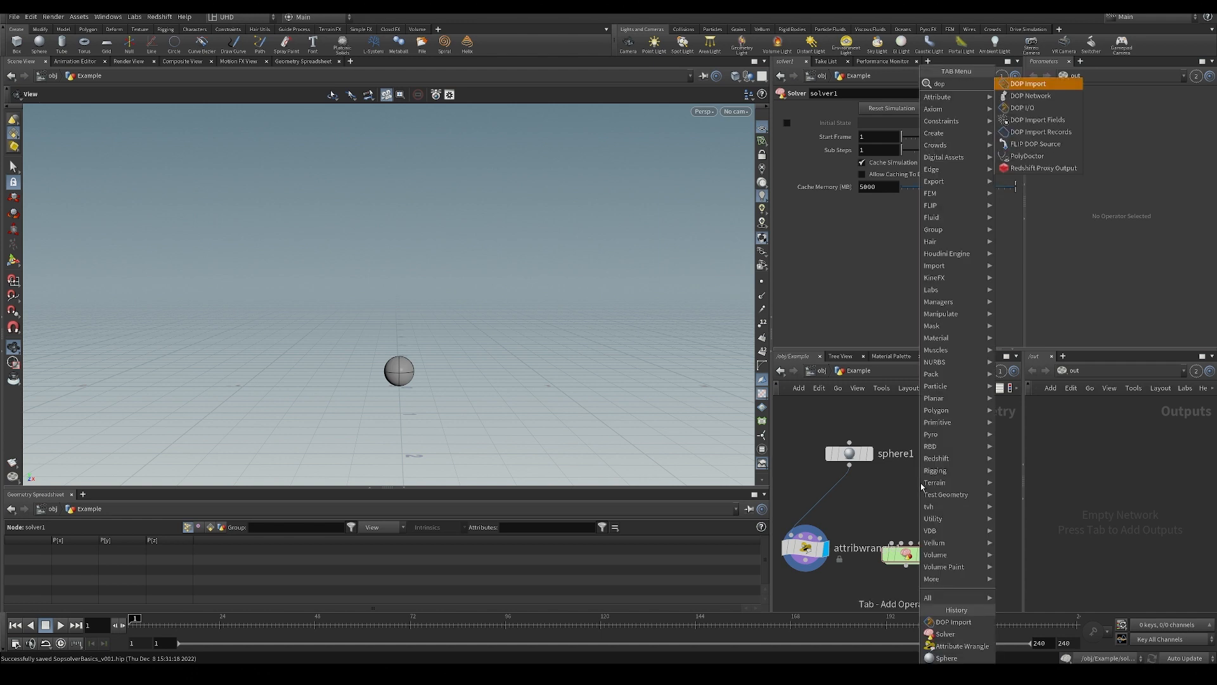
pyautogui.press('Down')
pyautogui.press('Return')
pyautogui.click(920, 483)
pyautogui.doubleClick(919, 482)
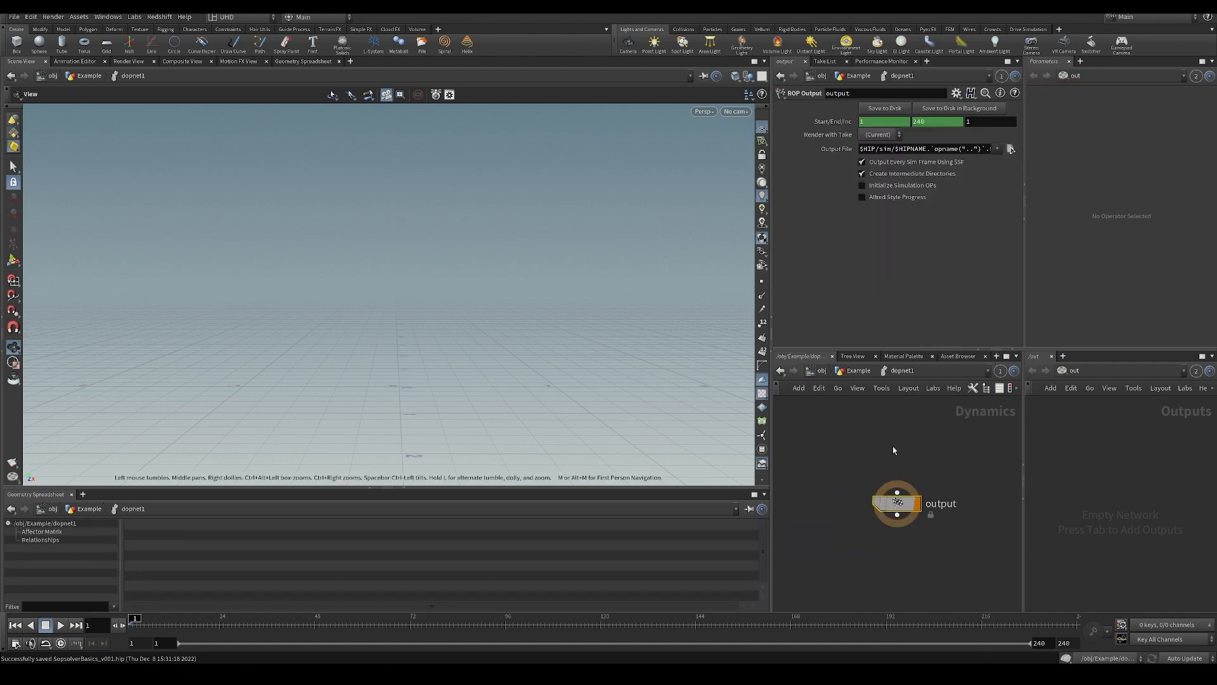
pyautogui.press('Tab')
pyautogui.write('p')
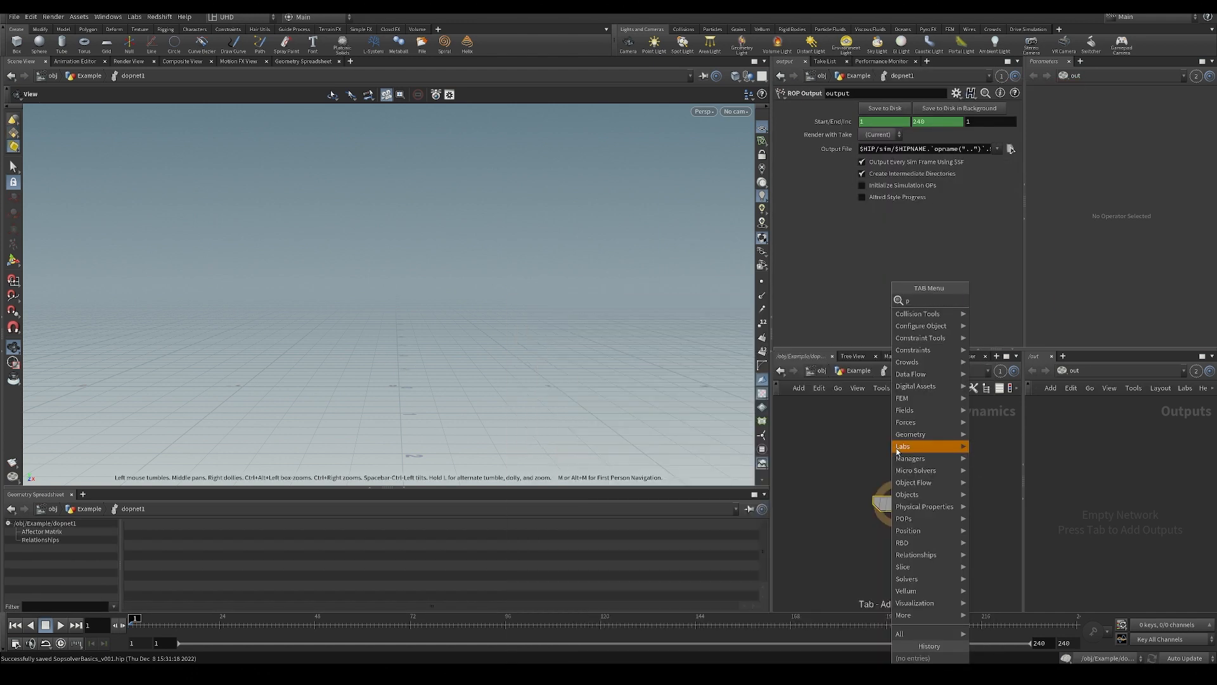
pyautogui.press('Escape')
pyautogui.press('Tab')
pyautogui.write('r')
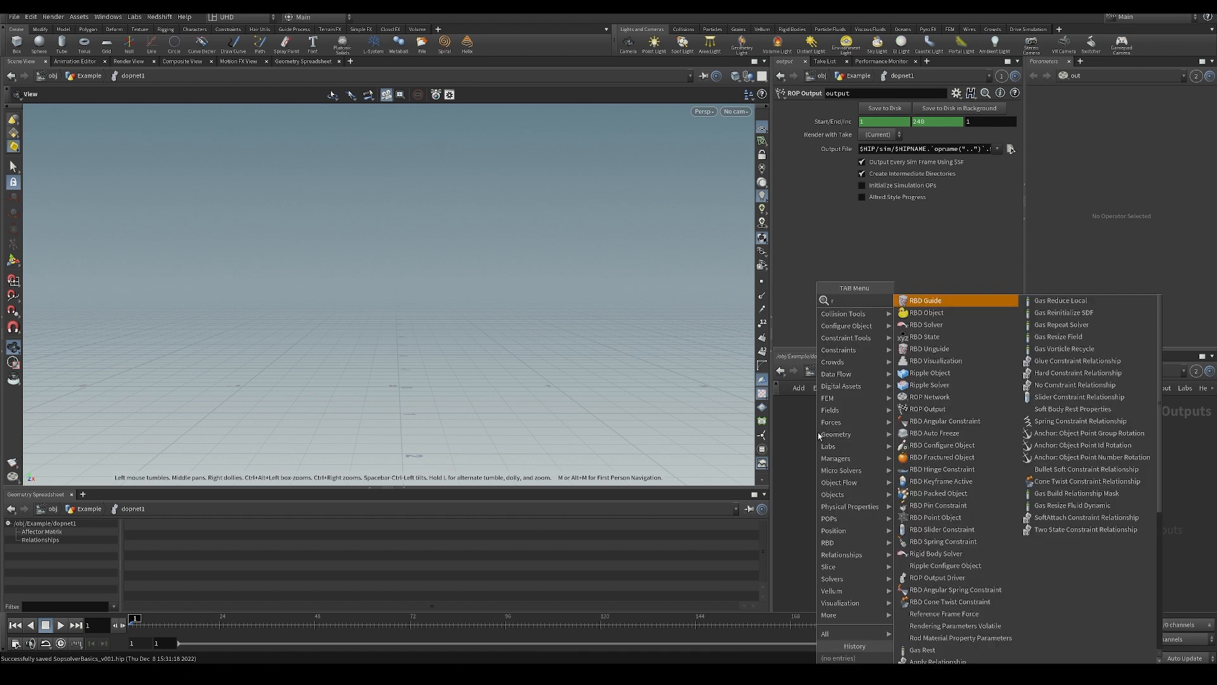
pyautogui.write('v')
pyautogui.click(950, 441)
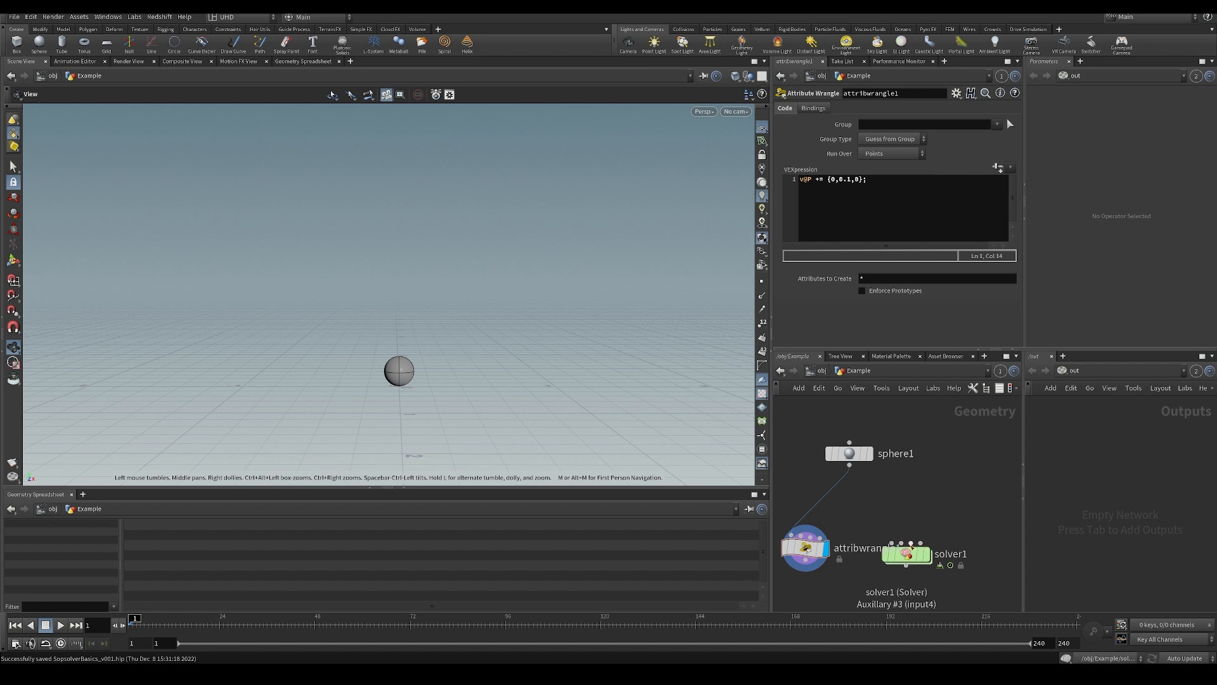
# Move the solver node beside the sphere, inspect the Prev_Frame node inside the solver, and return to the Example network.
pyautogui.moveTo(911, 547); pyautogui.dragTo(885, 558)
pyautogui.click(885, 558)
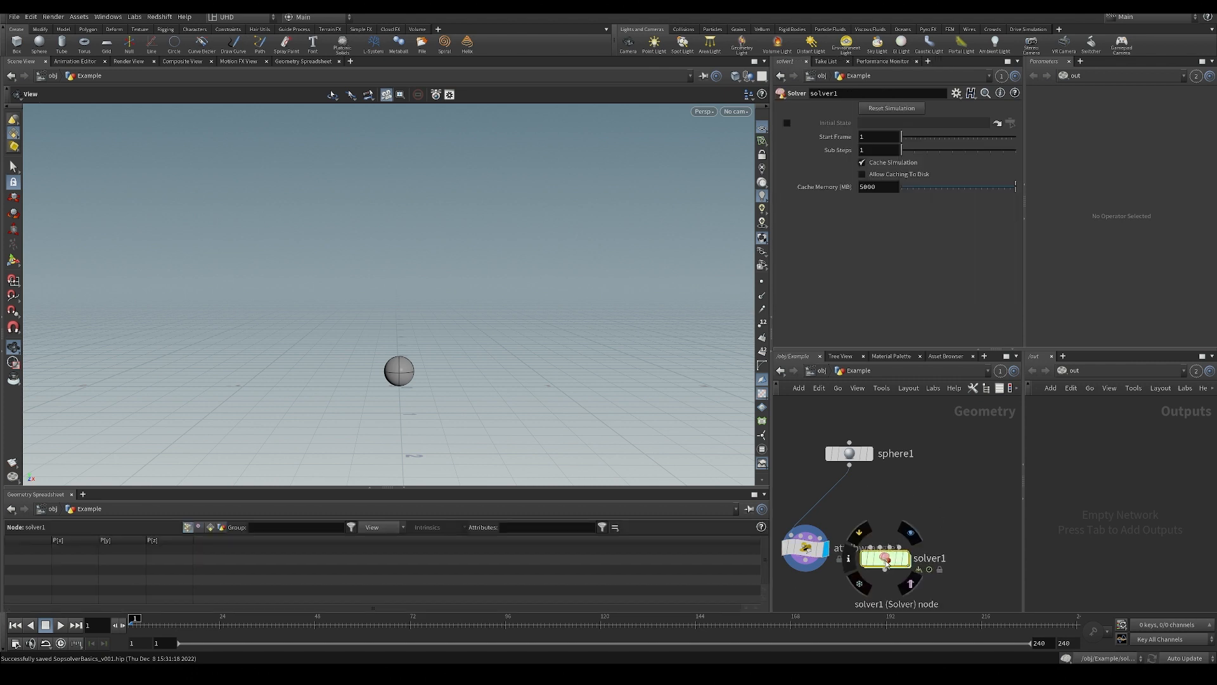
pyautogui.moveTo(944, 466); pyautogui.dragTo(939, 442, button='middle')
pyautogui.moveTo(889, 533); pyautogui.dragTo(909, 487)
pyautogui.doubleClick(900, 488)
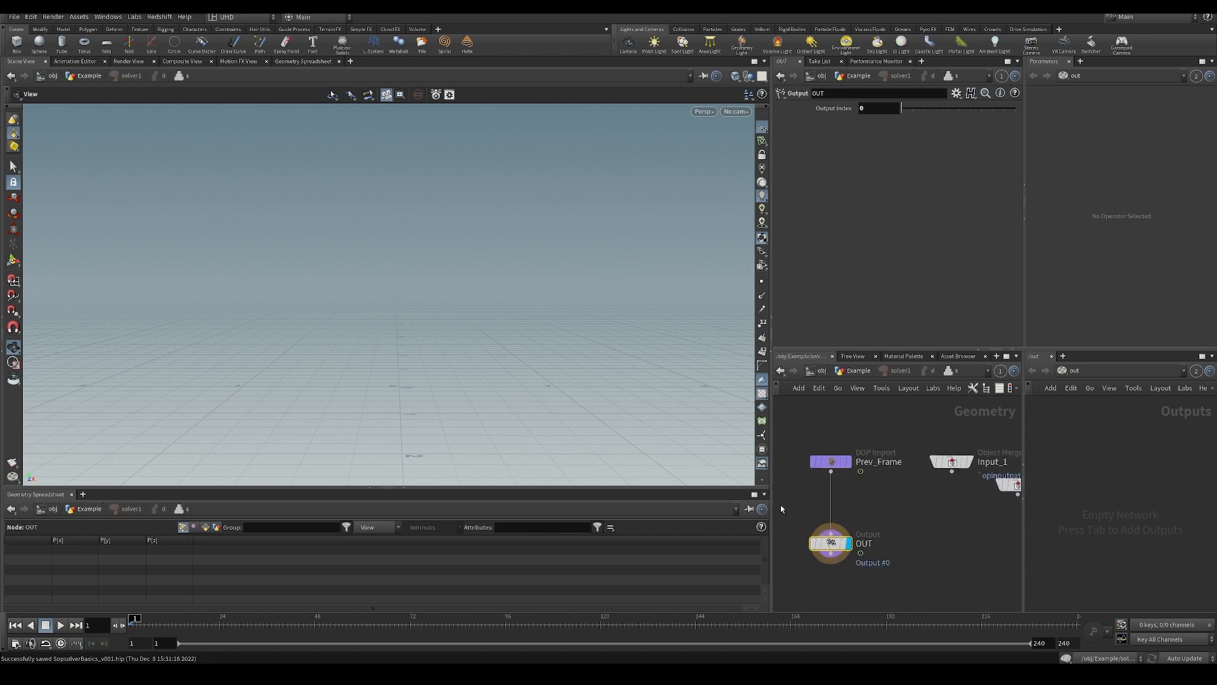
pyautogui.click(879, 510)
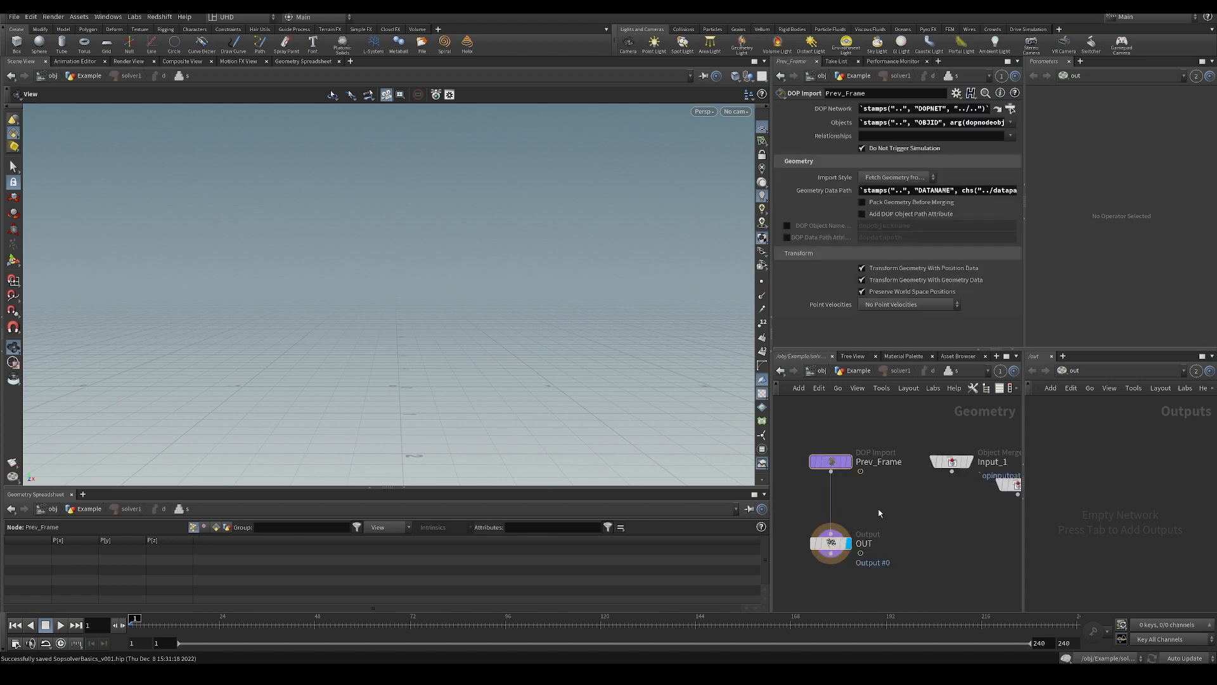
pyautogui.press('u')
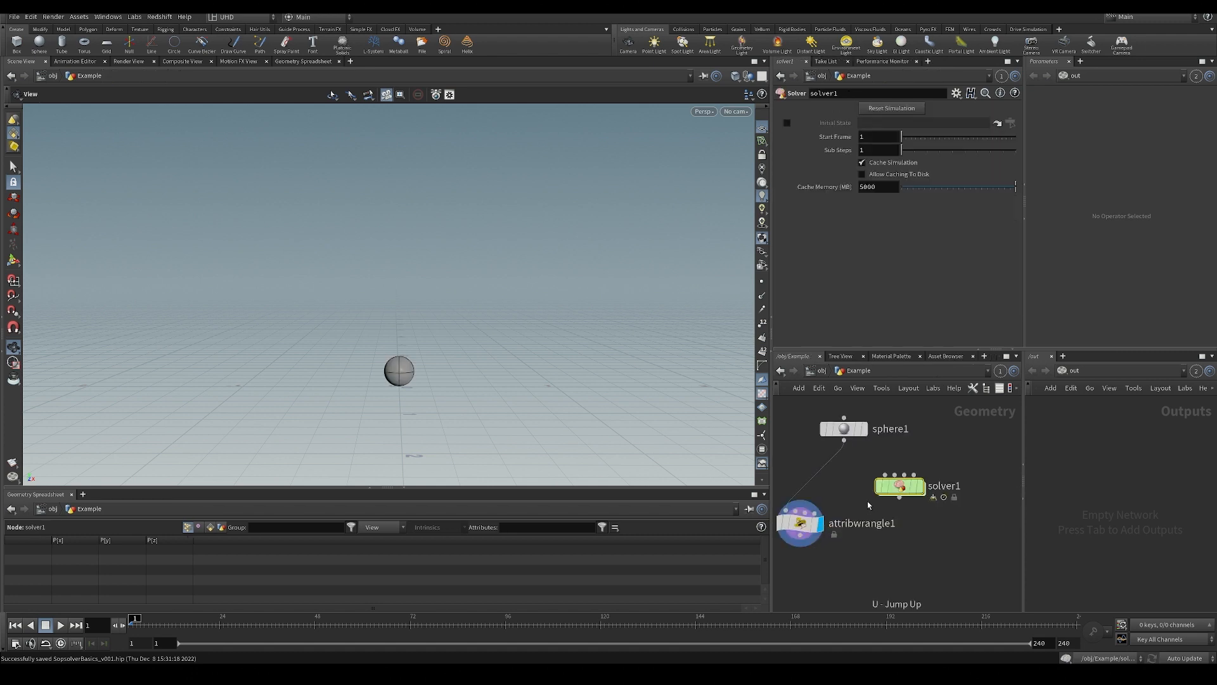
# Insert the solver node into the connection between the sphere and the attribute wrangle.
pyautogui.moveTo(900, 489); pyautogui.dragTo(875, 487)
pyautogui.moveTo(890, 435); pyautogui.dragTo(959, 538, button='middle')
pyautogui.scroll(-3, 958, 538)
pyautogui.scroll(5, 945, 536)
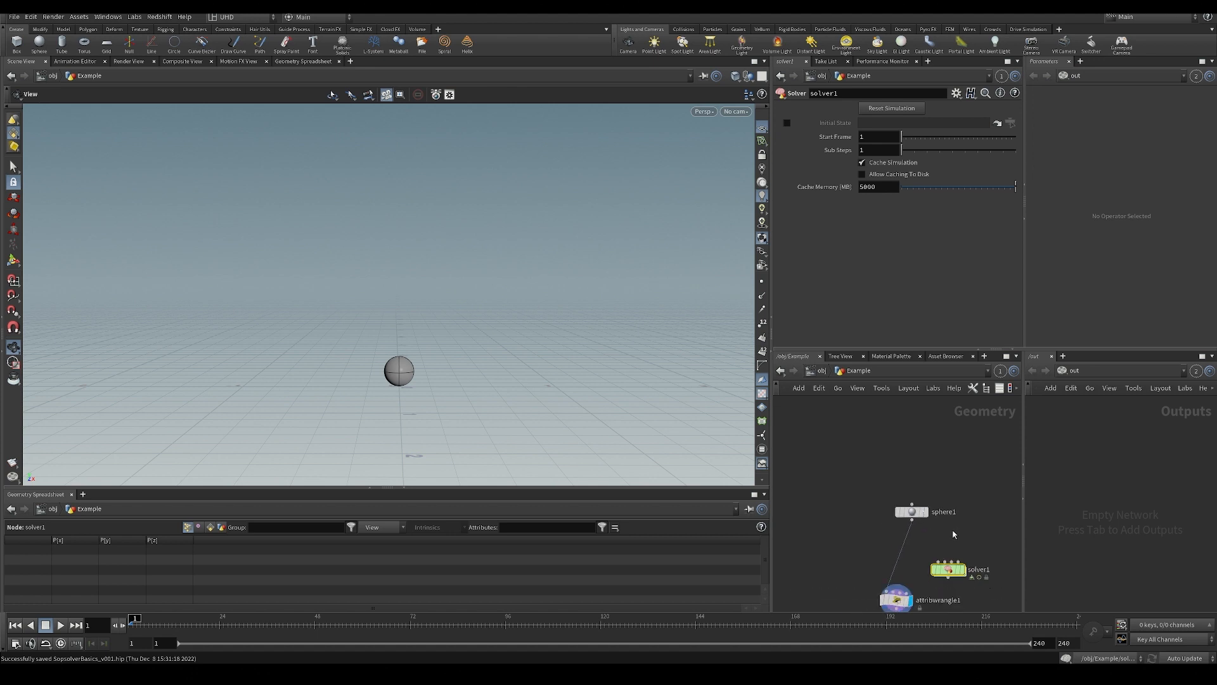
pyautogui.moveTo(926, 534); pyautogui.dragTo(883, 530)
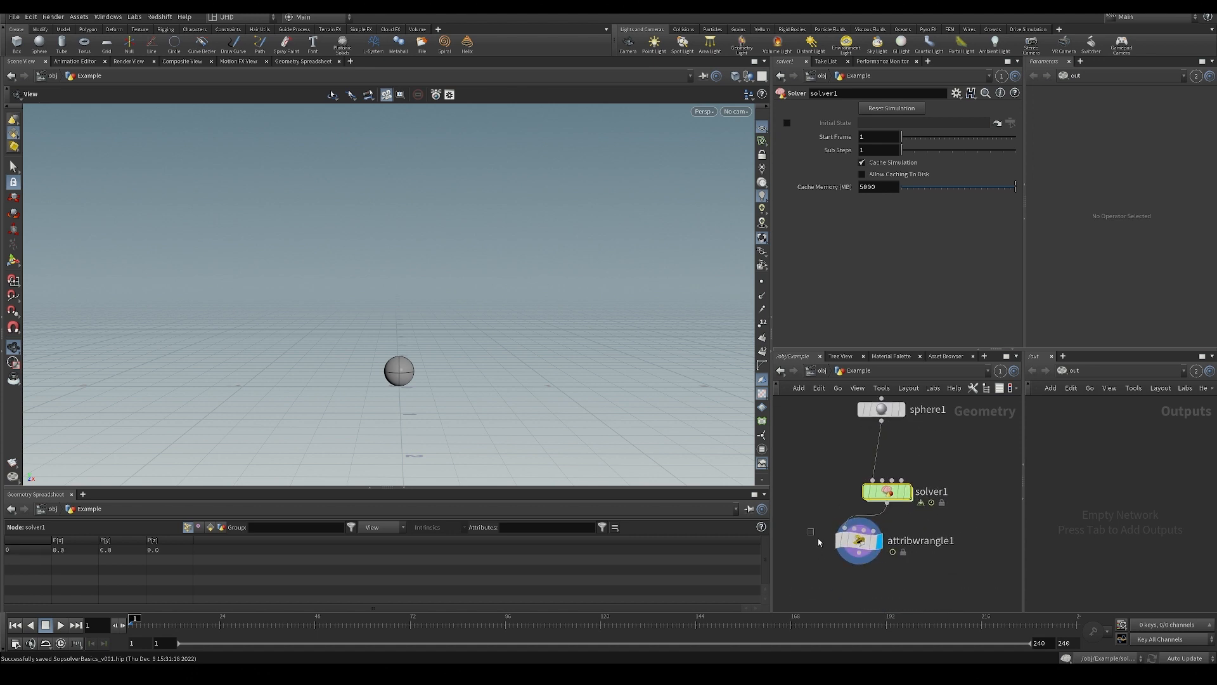
# Move the attribute wrangle out of the Example network and into the solver, wired between Prev_Frame and OUT.
pyautogui.click(853, 539)
pyautogui.click(867, 538)
pyautogui.hotkey('ctrl', 'c')
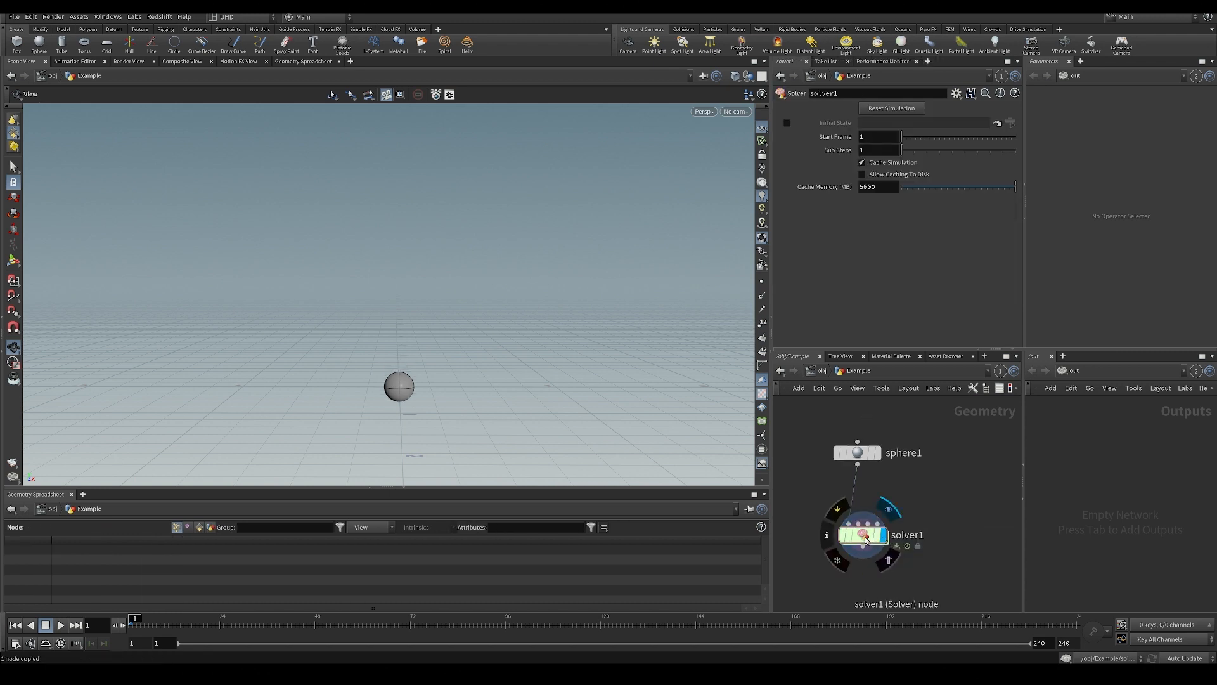
pyautogui.doubleClick(865, 538)
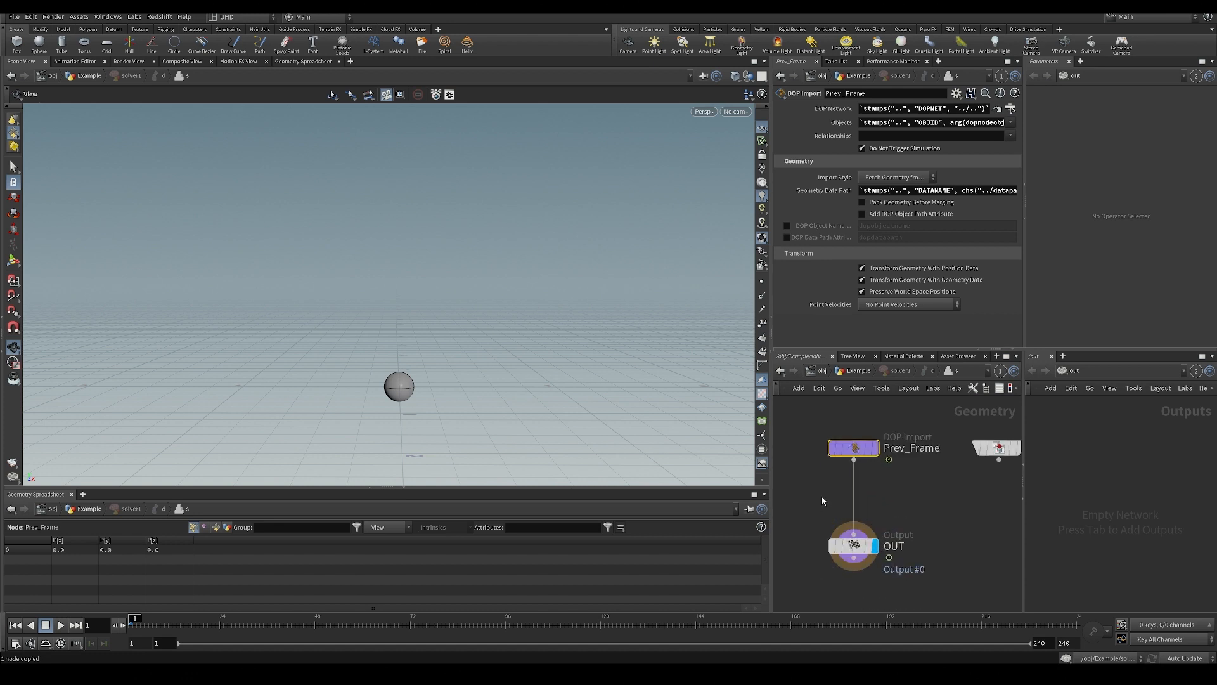
pyautogui.hotkey('ctrl', 'v')
pyautogui.moveTo(832, 476); pyautogui.dragTo(857, 503)
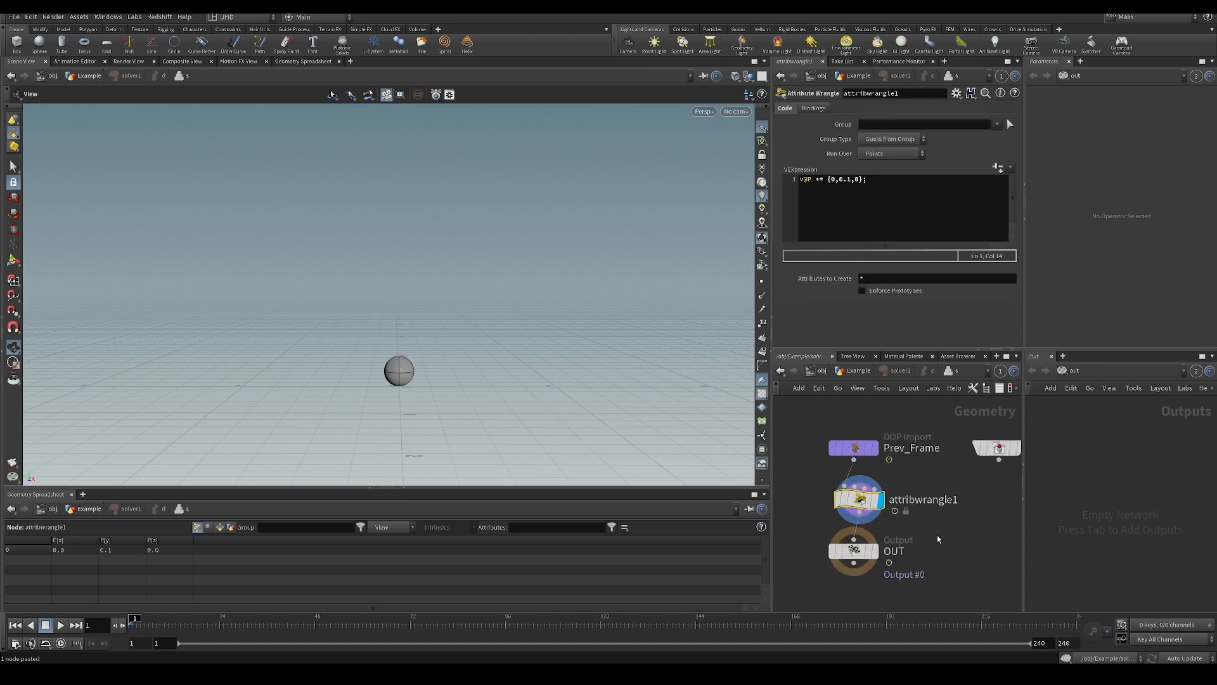
# Rename the wrangle inside the solver manipulate_position, save the scene, and return to the Example network.
pyautogui.doubleClick(924, 500)
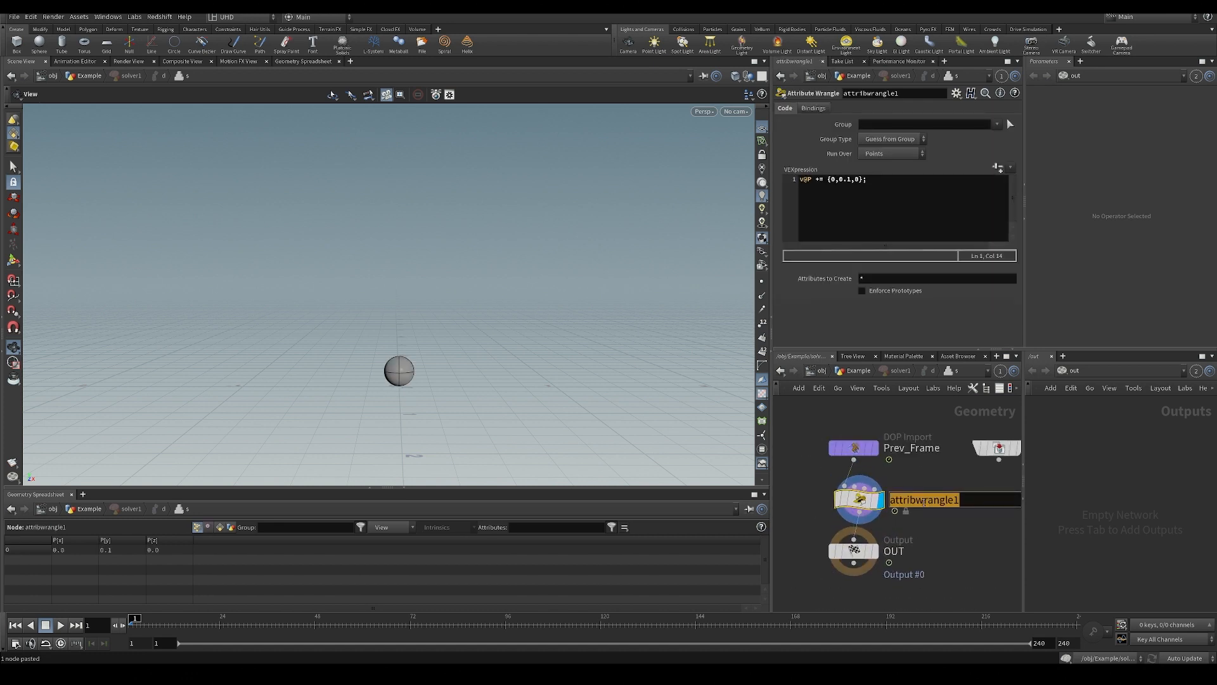
pyautogui.write('m')
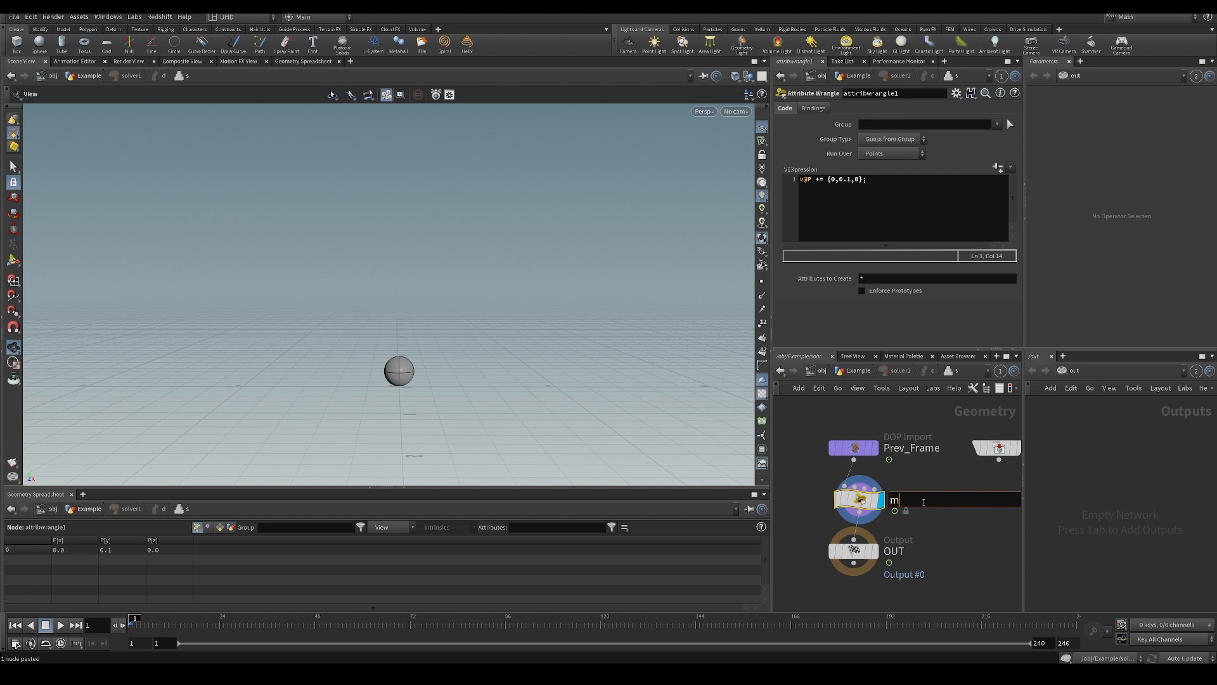
pyautogui.write('anipulate_position')
pyautogui.press('Return')
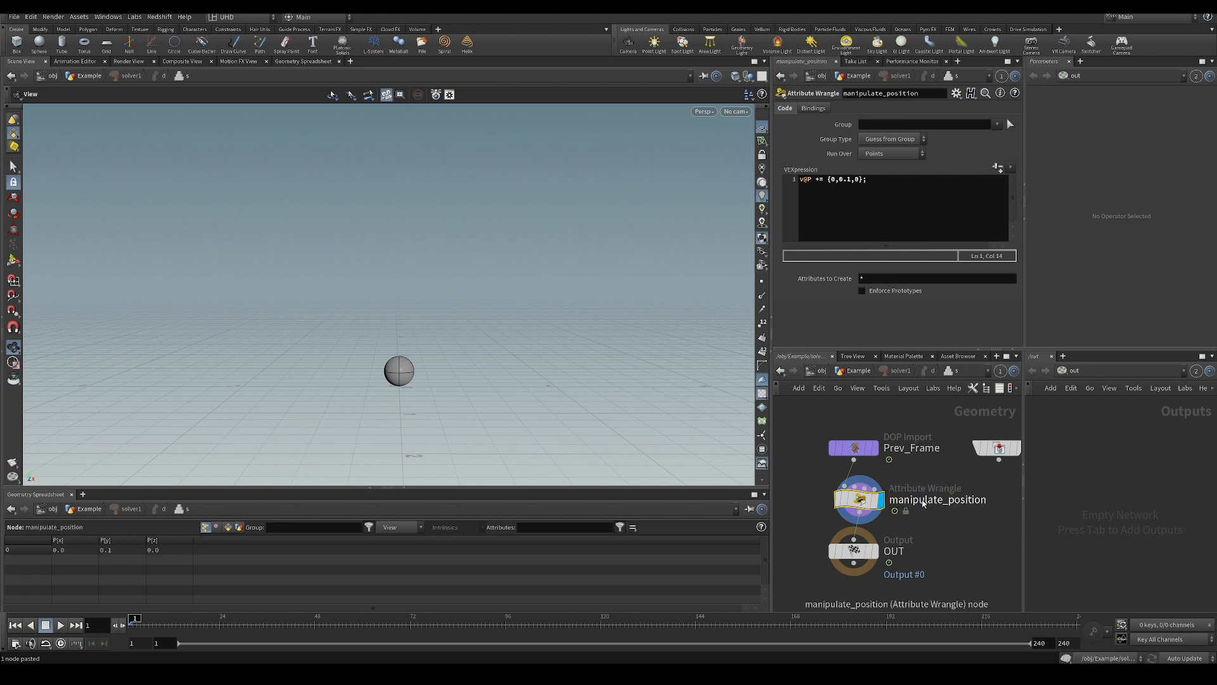
pyautogui.hotkey('ctrl', 's')
pyautogui.press('u')
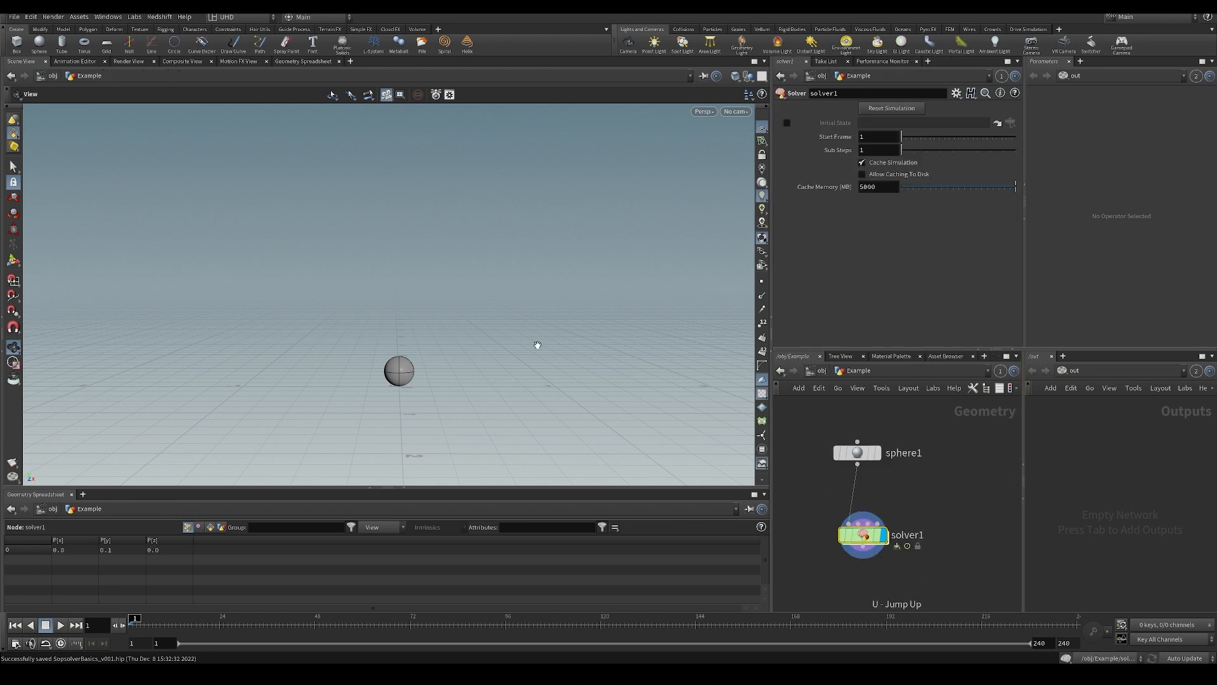
# Play the solver simulation to watch the sphere's motion, stop it and rewind to frame 1.
pyautogui.press('Up')
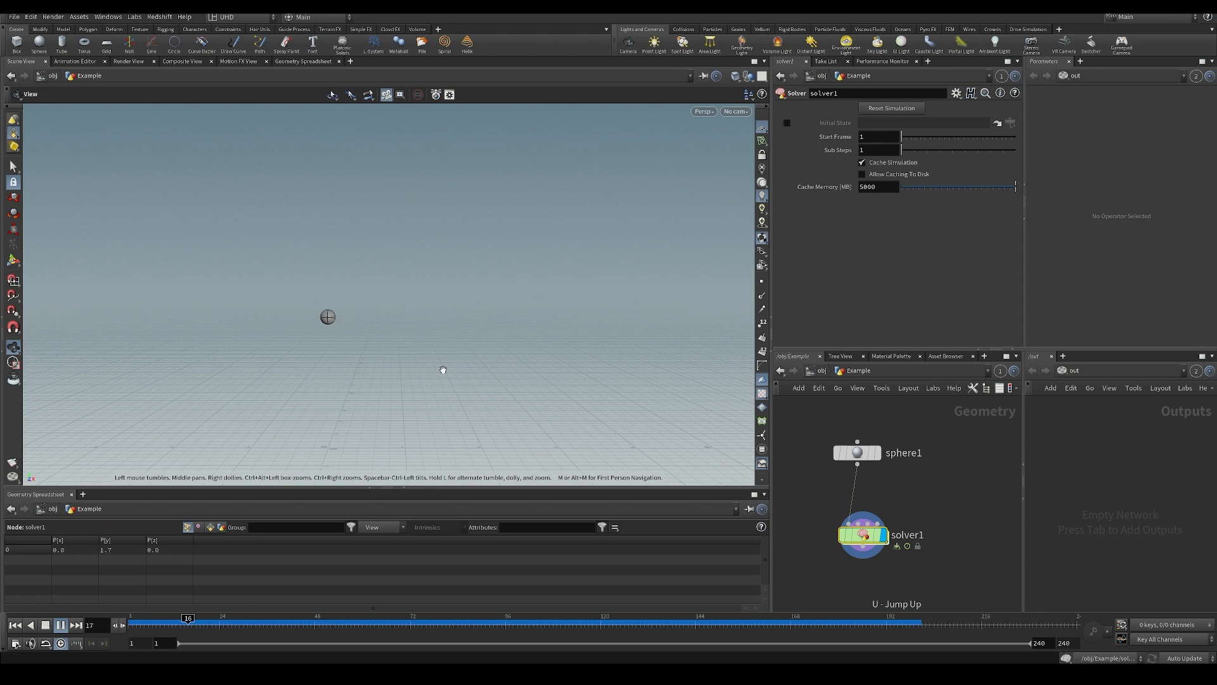
pyautogui.click(62, 627)
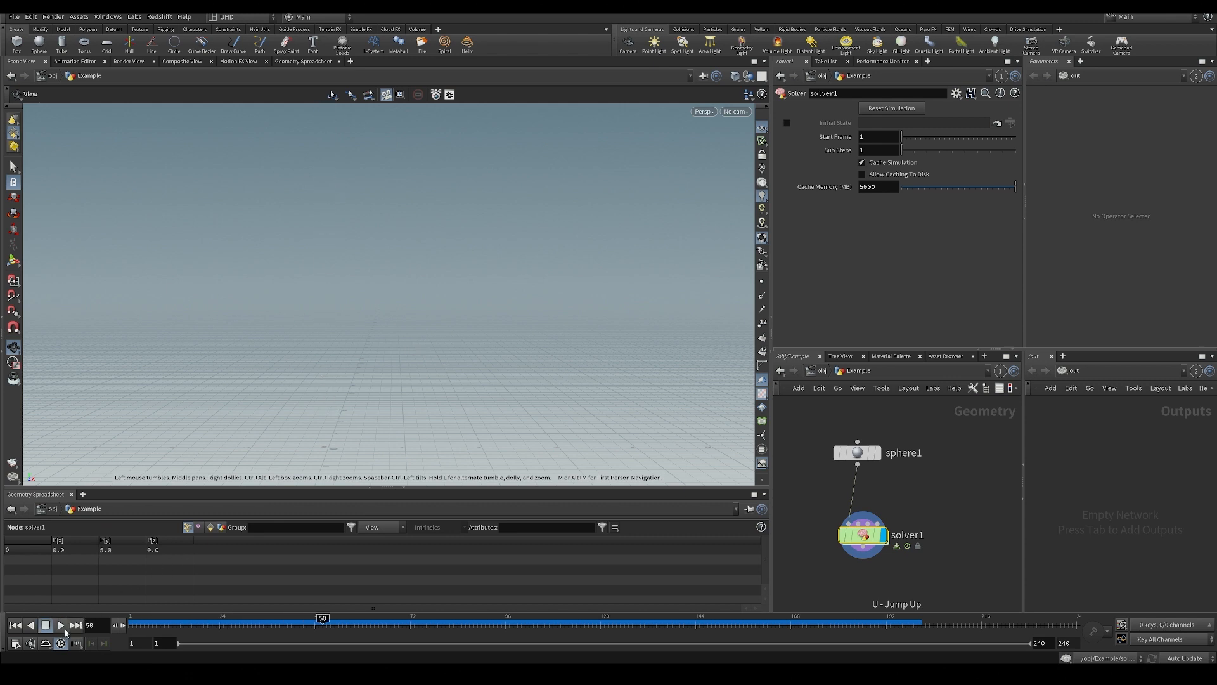
pyautogui.moveTo(323, 622); pyautogui.dragTo(92, 625)
pyautogui.moveTo(294, 401); pyautogui.dragTo(354, 344)
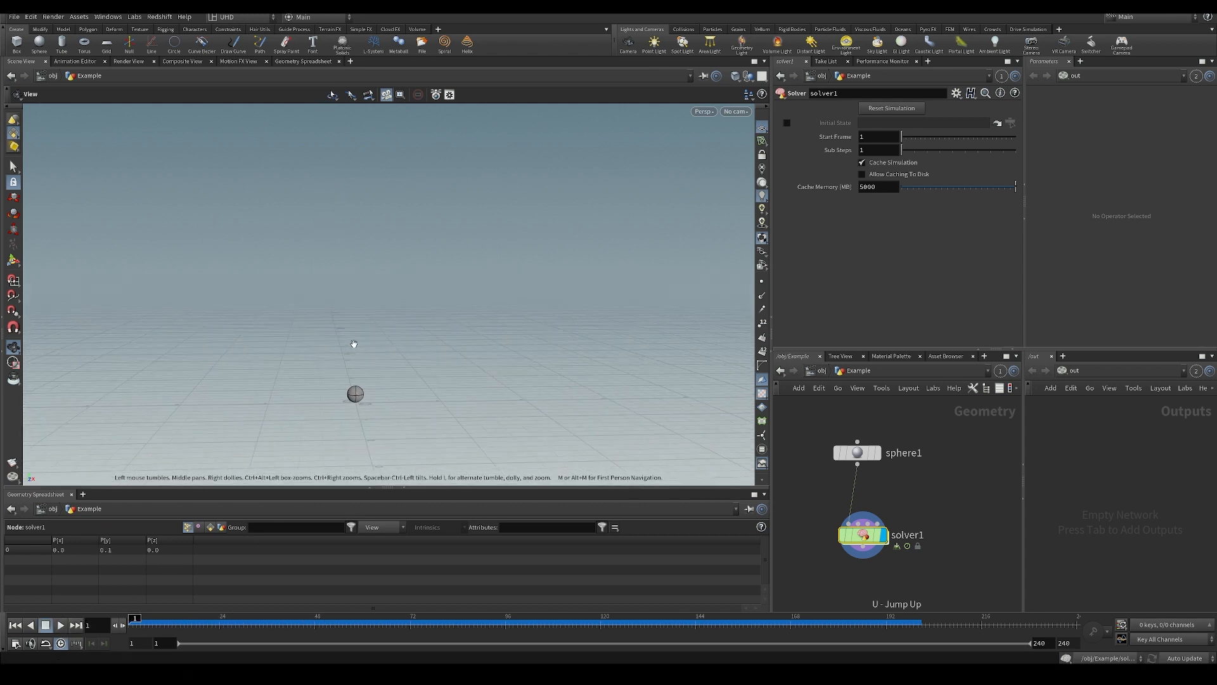
pyautogui.moveTo(354, 344); pyautogui.dragTo(345, 367, button='right')
pyautogui.moveTo(344, 367); pyautogui.dragTo(370, 317, button='middle')
pyautogui.moveTo(370, 316); pyautogui.dragTo(408, 374, button='right')
# Step forward frame by frame to check the sphere's P[y] value, play on, and return to frame 1.
pyautogui.press('Right')
pyautogui.press('Right')
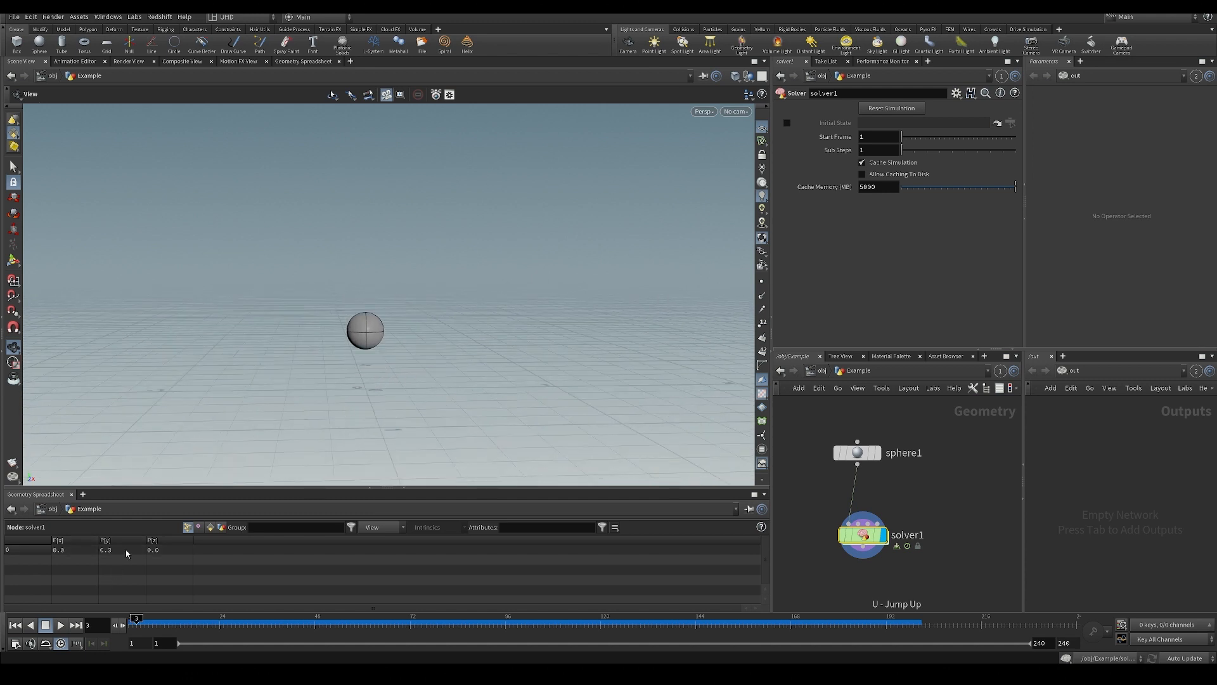
pyautogui.press('Right')
pyautogui.press('Right')
pyautogui.press('Right')
pyautogui.press('Right')
pyautogui.press('Right')
pyautogui.press('Up')
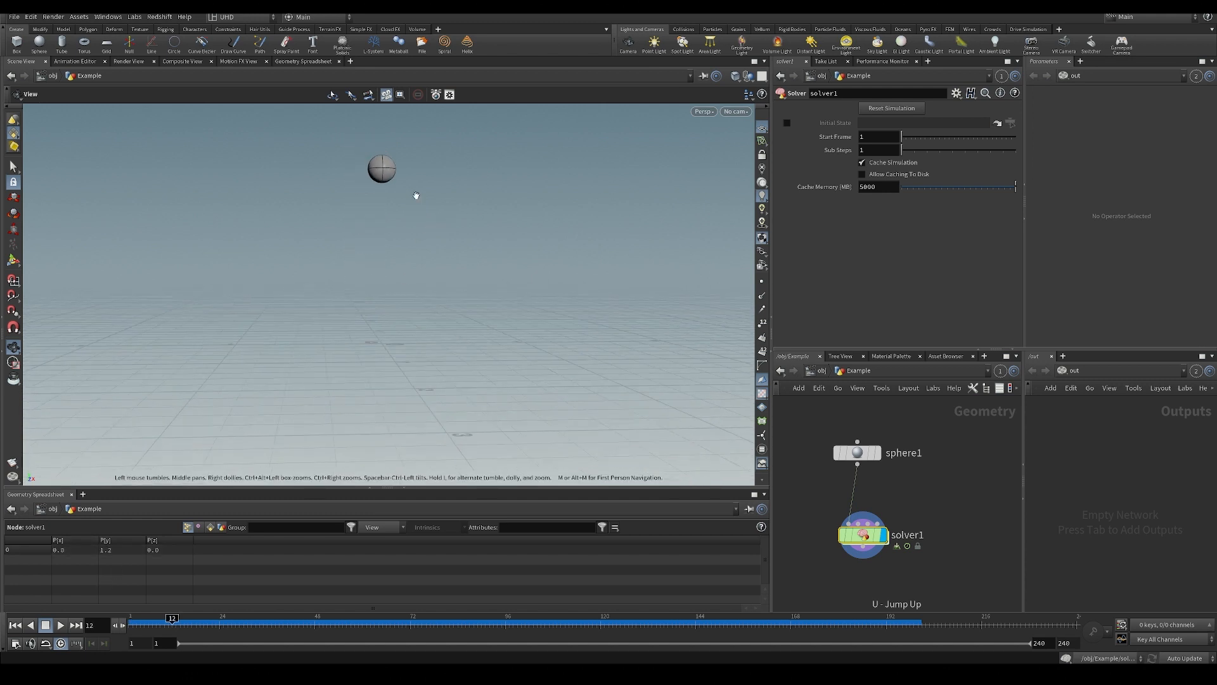
pyautogui.press('Up')
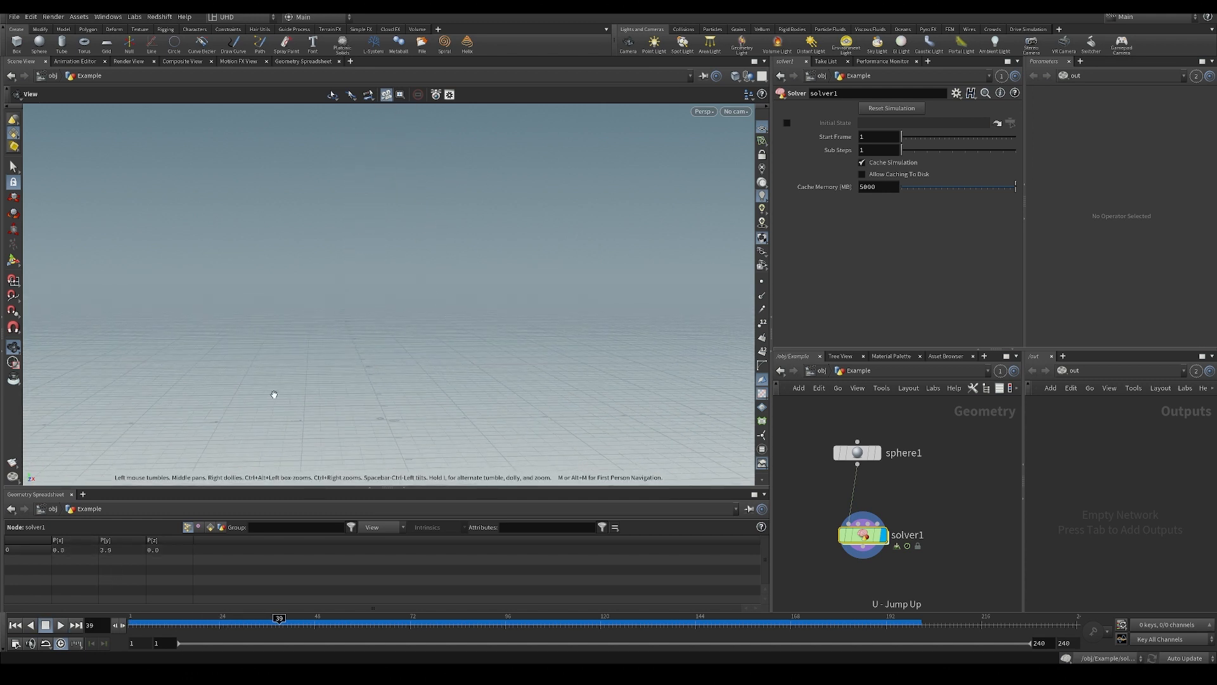
pyautogui.click(134, 624)
# Save the scene and add a Grid node beside the sphere node.
pyautogui.hotkey('ctrl', 's')
pyautogui.press('Tab')
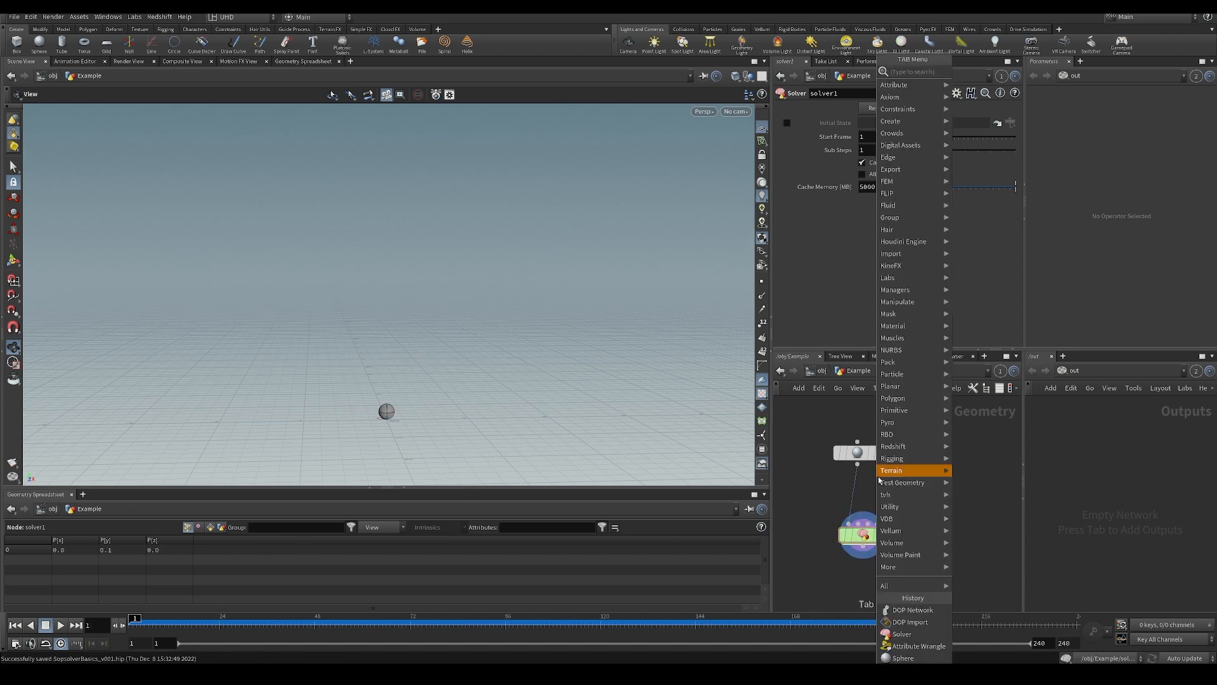
pyautogui.write('grid')
pyautogui.press('Return')
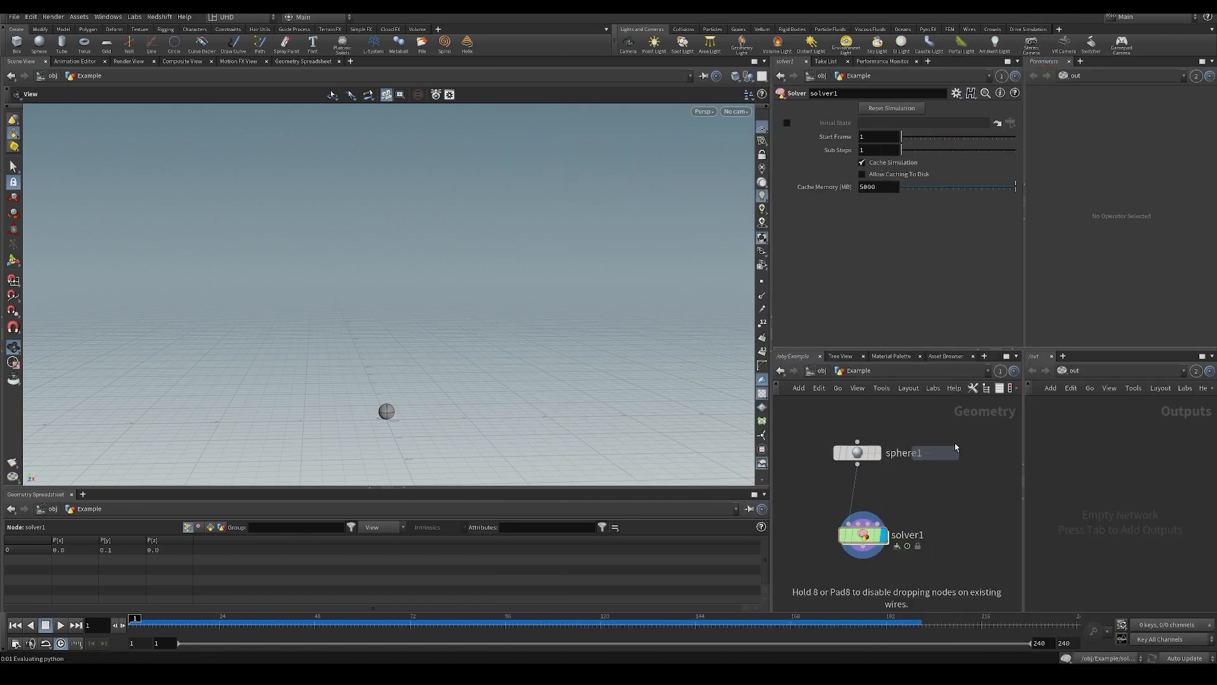
pyautogui.click(974, 432)
# Play the simulation with the grid feeding the solver, stop it and rewind to frame 1.
pyautogui.press('Up')
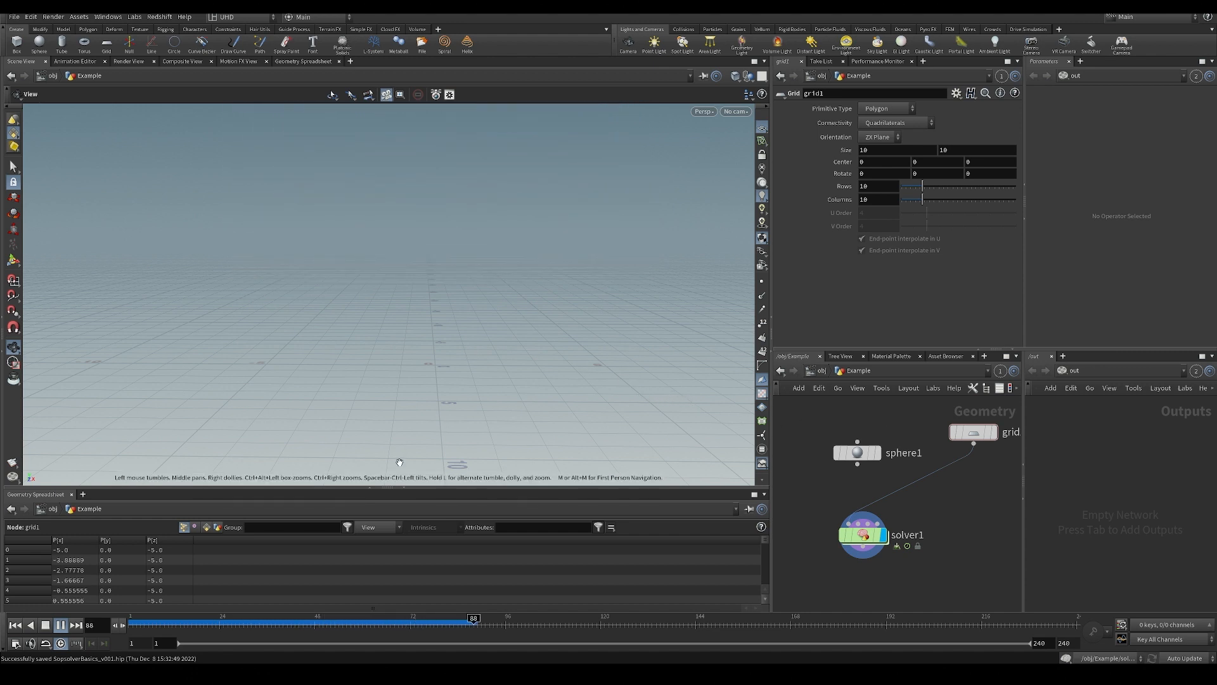
pyautogui.hotkey('ctrl', 'Up')
pyautogui.moveTo(222, 625); pyautogui.dragTo(41, 604)
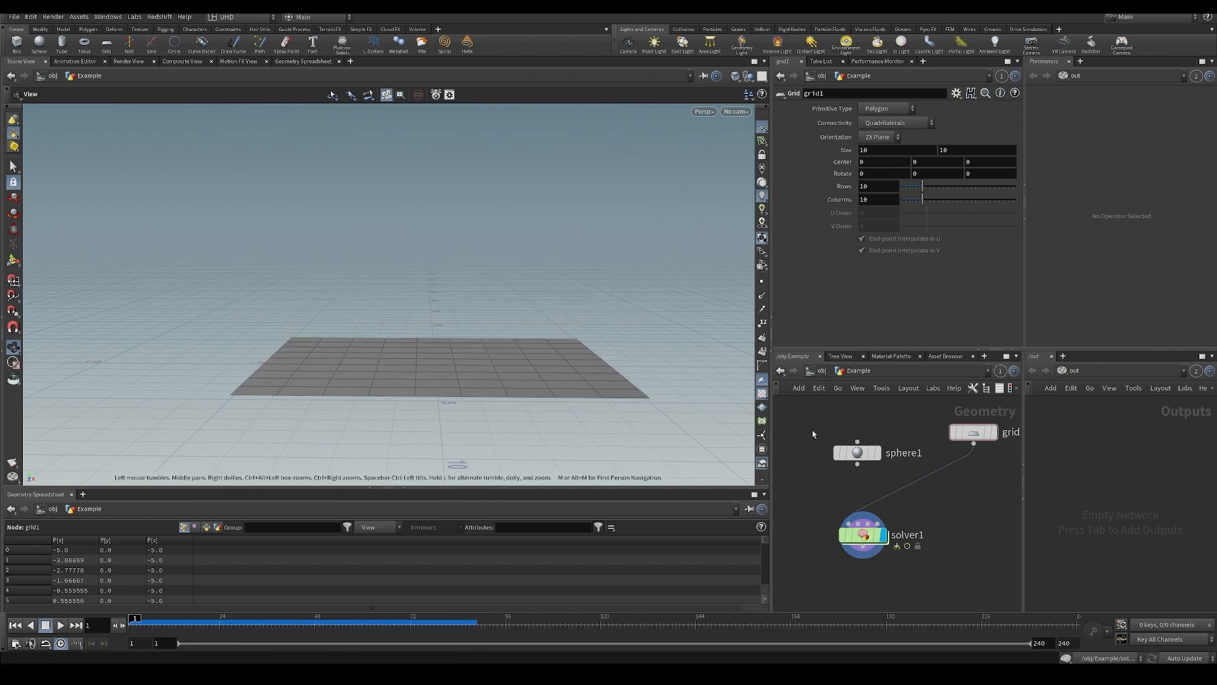
# Wire the sphere back into the solver's first input, play the simulation and rewind to frame 1.
pyautogui.click(856, 464)
pyautogui.click(849, 523)
pyautogui.press('Up')
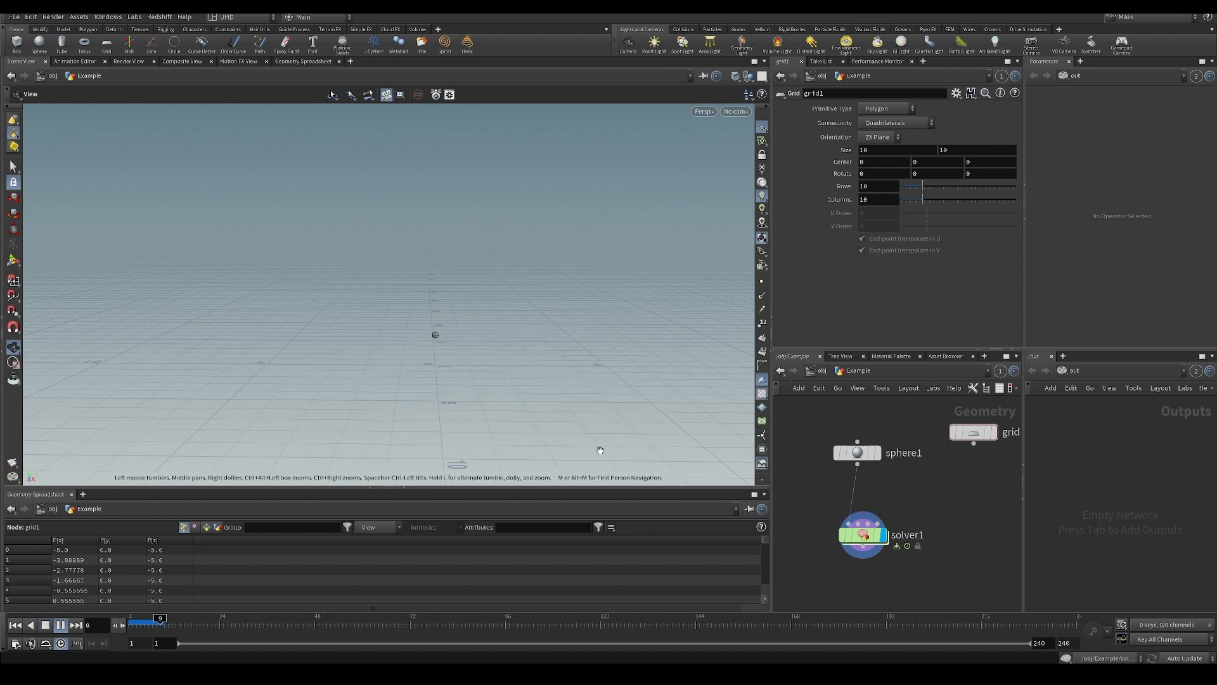
pyautogui.click(863, 535)
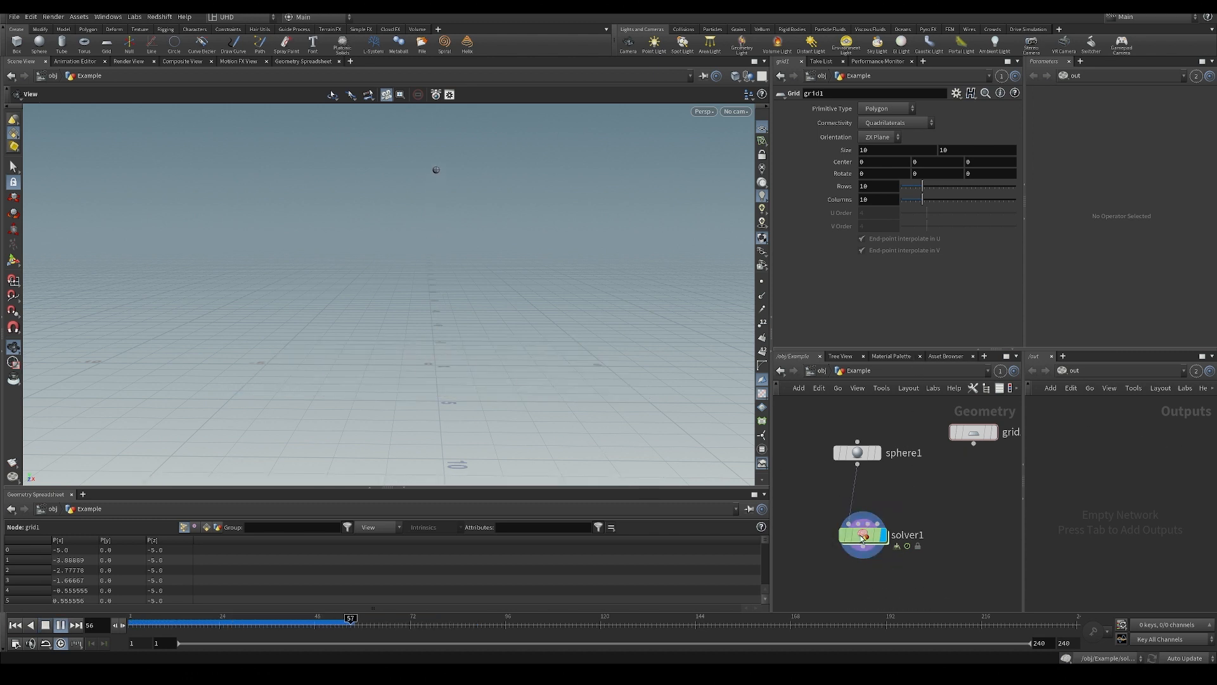
pyautogui.moveTo(337, 627); pyautogui.dragTo(131, 626)
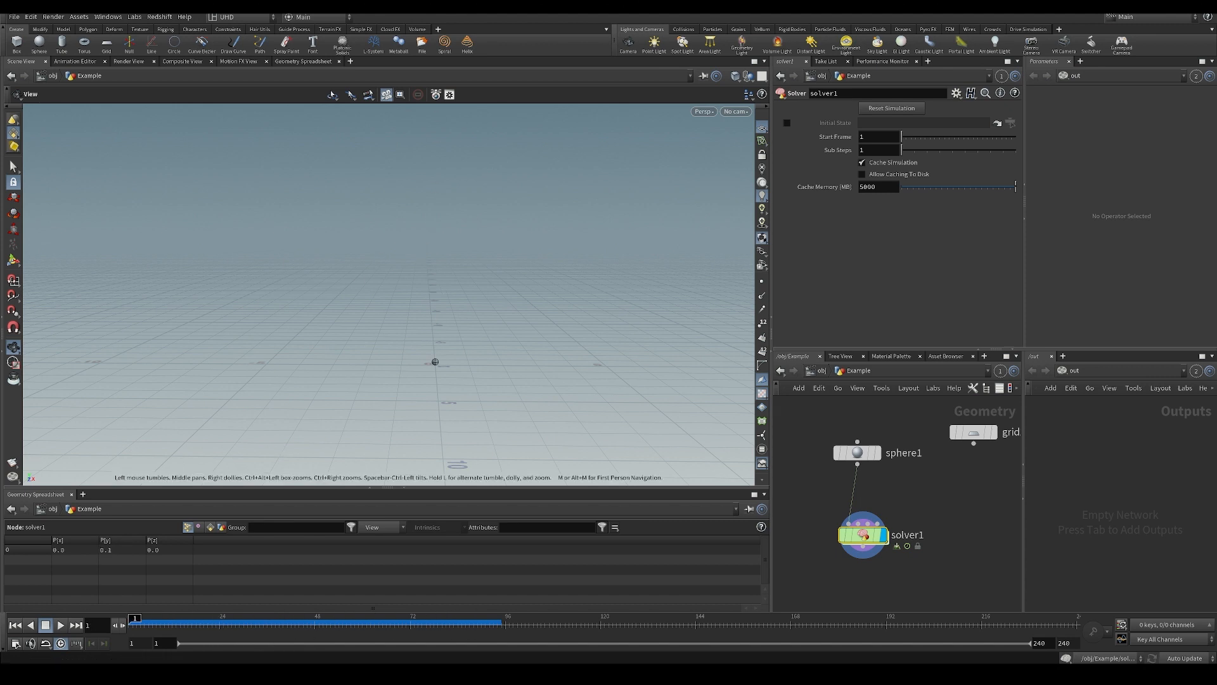
# Move the sphere aside, place the grid above the solver, and connect the grid to the solver's first input.
pyautogui.moveTo(478, 334); pyautogui.dragTo(437, 354)
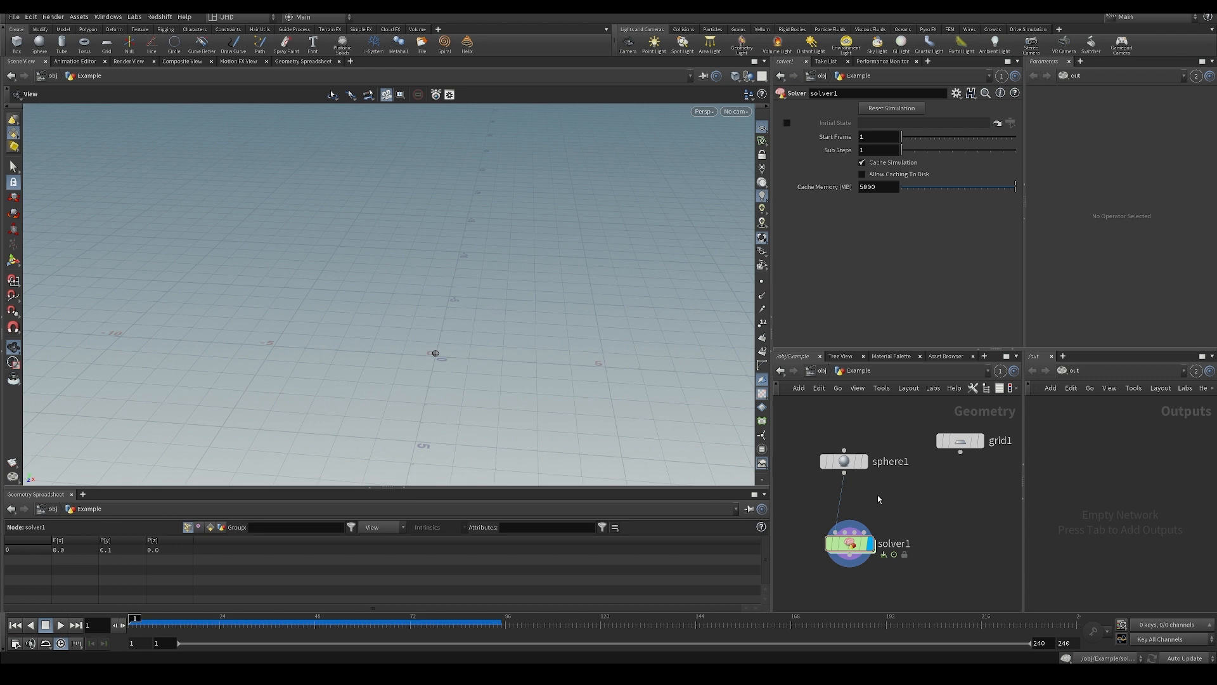
pyautogui.moveTo(878, 499); pyautogui.dragTo(897, 547, button='middle')
pyautogui.moveTo(862, 509); pyautogui.dragTo(806, 433)
pyautogui.moveTo(897, 523); pyautogui.dragTo(870, 503, button='middle')
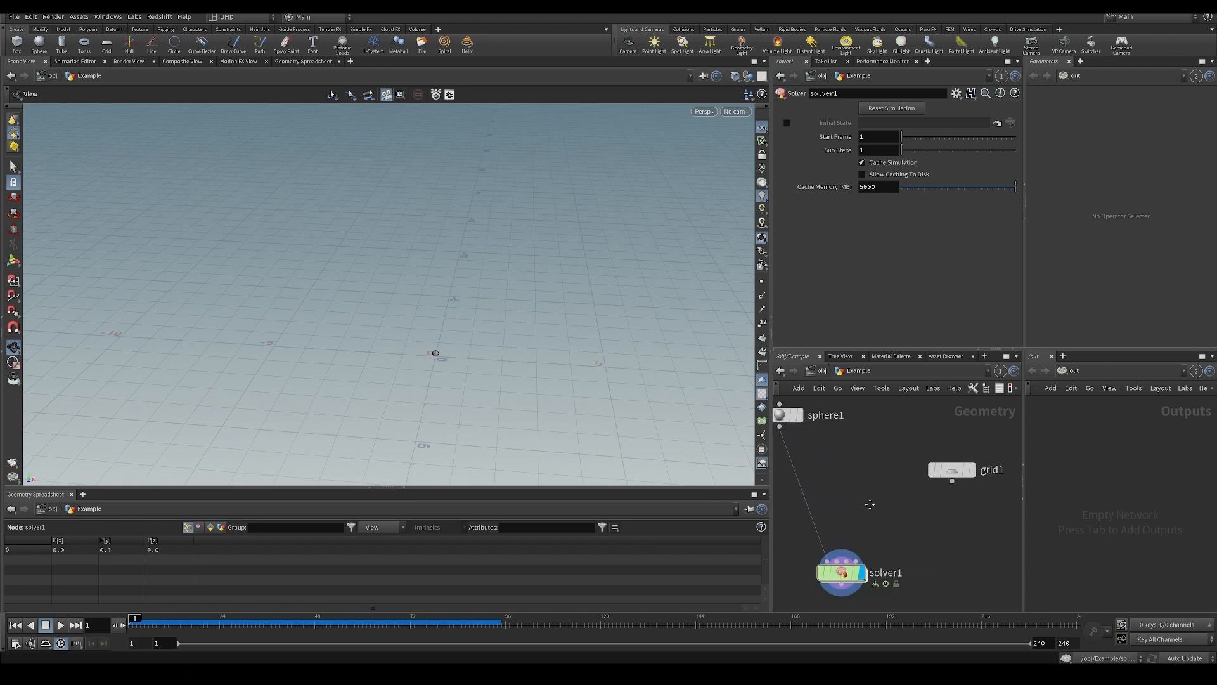
pyautogui.moveTo(944, 472); pyautogui.dragTo(826, 438)
pyautogui.click(833, 448)
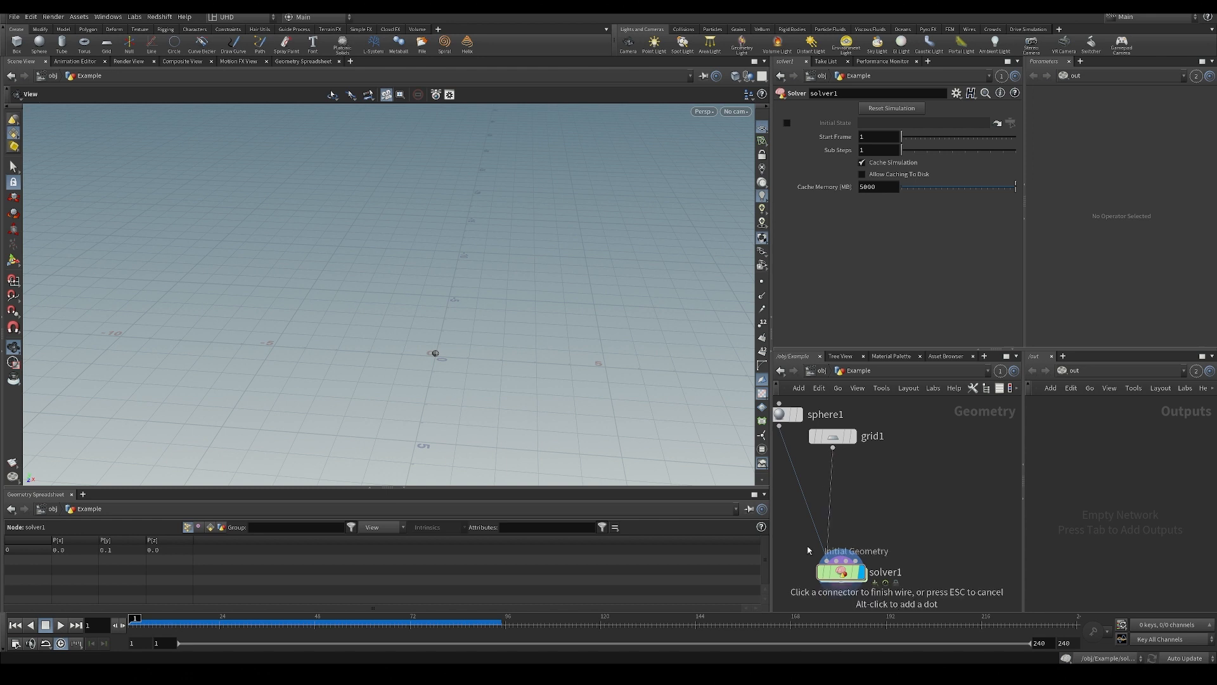
pyautogui.click(824, 555)
# Insert a Scatter node between the grid and the solver and save the scene.
pyautogui.press('Tab')
pyautogui.write('sca')
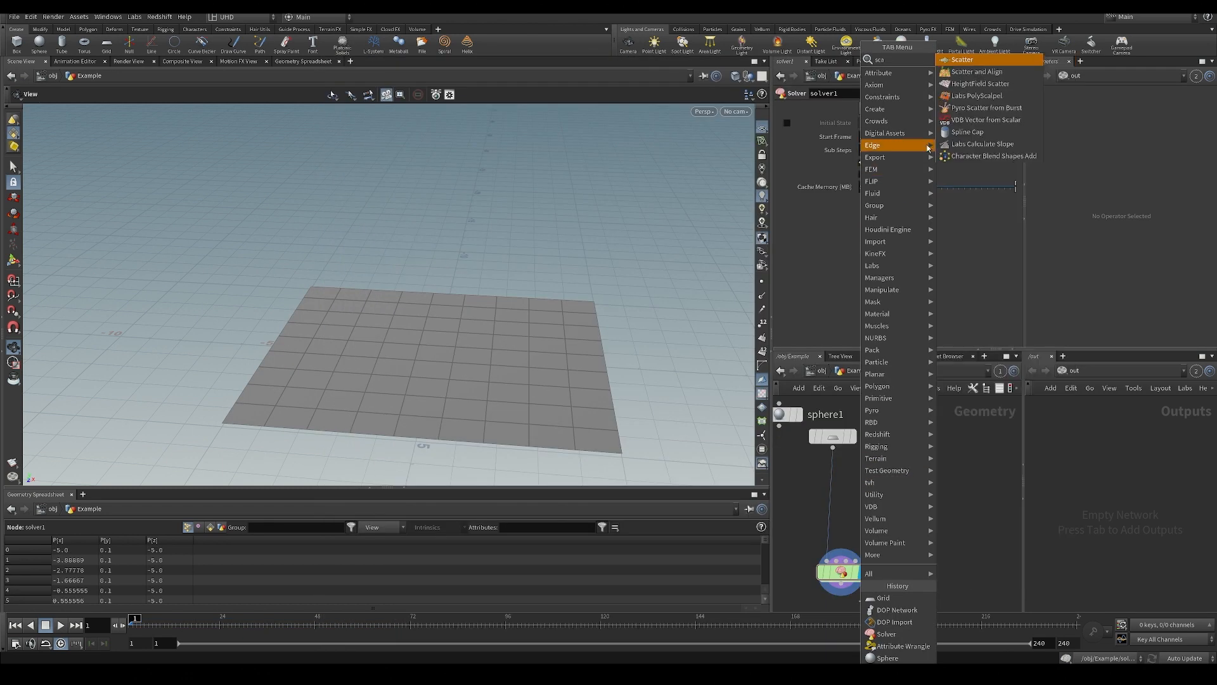
pyautogui.click(962, 60)
pyautogui.click(832, 488)
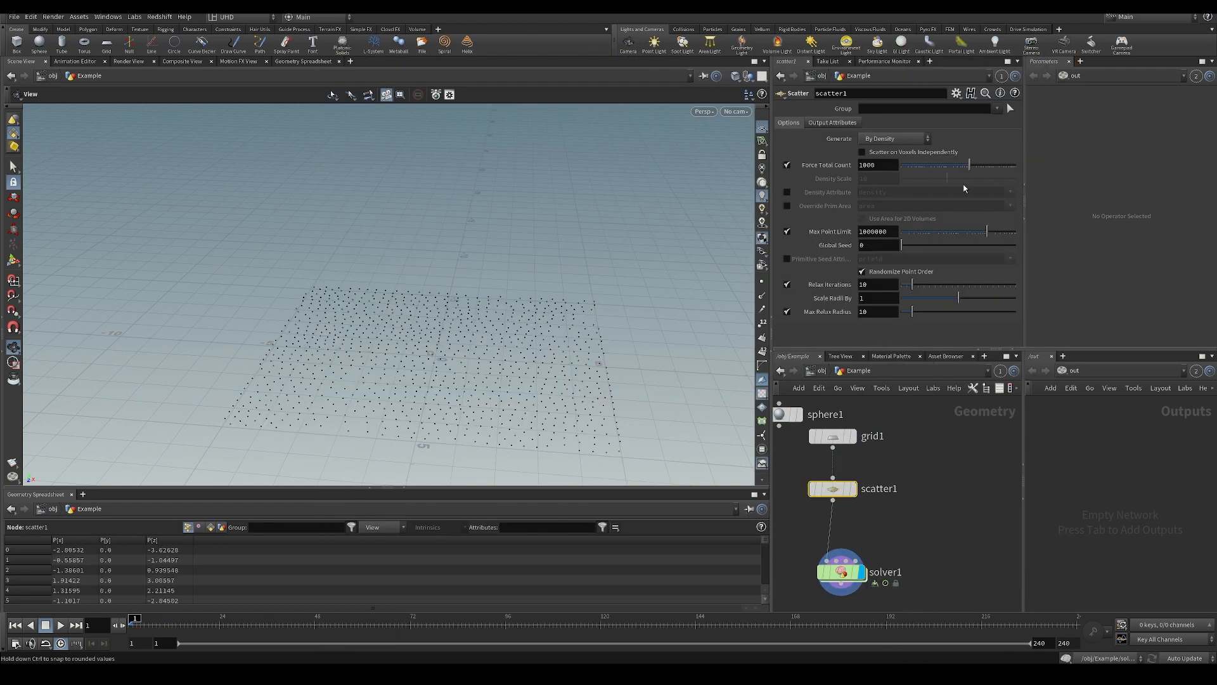
pyautogui.moveTo(495, 386)
pyautogui.mouseDown()
pyautogui.moveTo(500, 358)
pyautogui.moveTo(483, 397)
pyautogui.mouseUp()
pyautogui.hotkey('ctrl', 's')
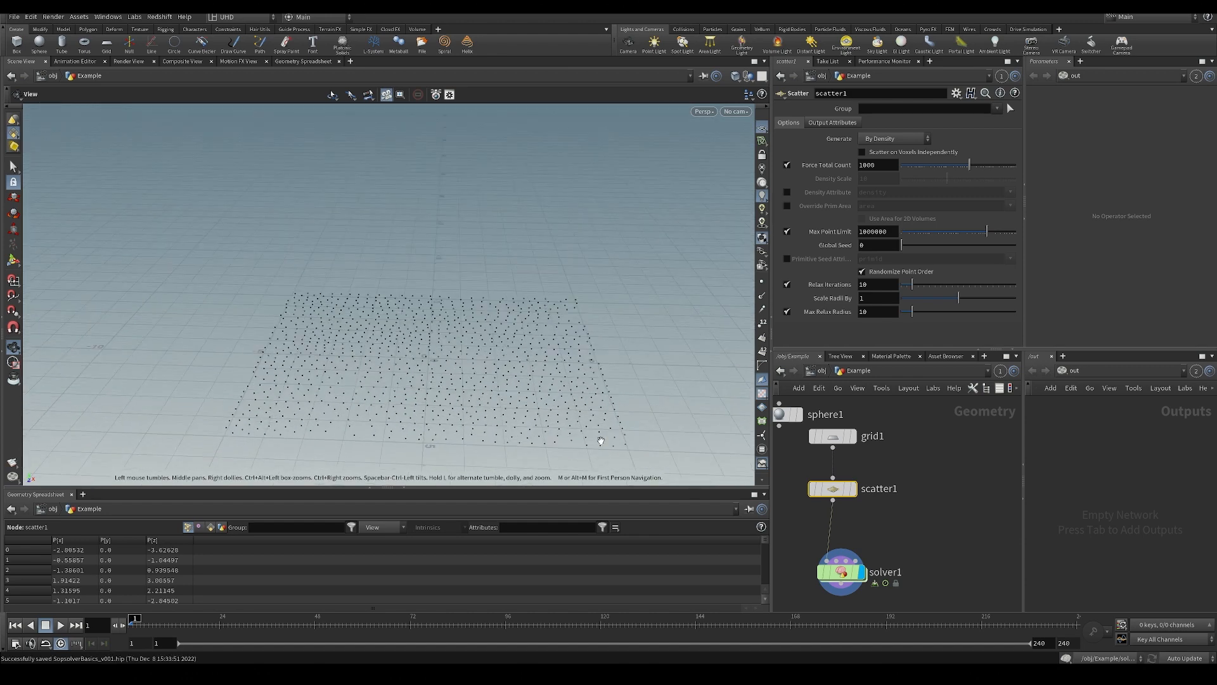
# Play the simulation with the scattered points feeding the solver and rewind to frame 1.
pyautogui.moveTo(892, 522); pyautogui.dragTo(950, 439, button='middle')
pyautogui.moveTo(485, 347); pyautogui.dragTo(471, 322)
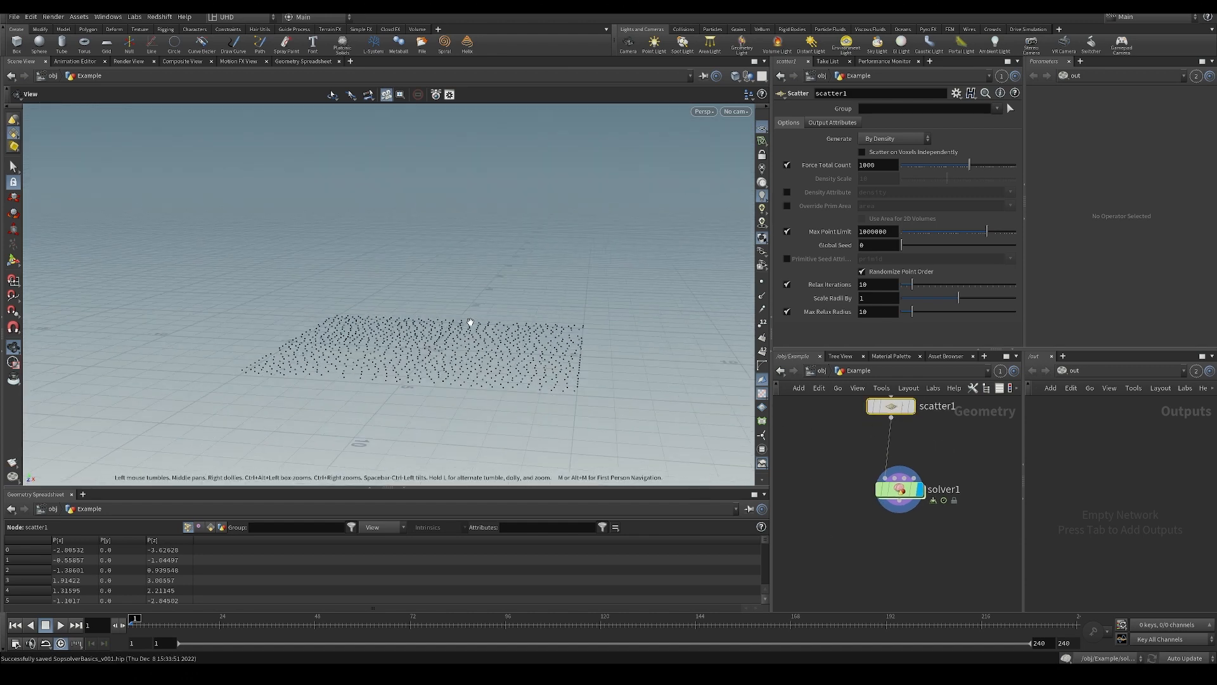
pyautogui.scroll(-1, 470, 323)
pyautogui.press('Up')
pyautogui.moveTo(463, 324); pyautogui.dragTo(457, 318, button='middle')
pyautogui.moveTo(457, 317); pyautogui.dragTo(442, 285)
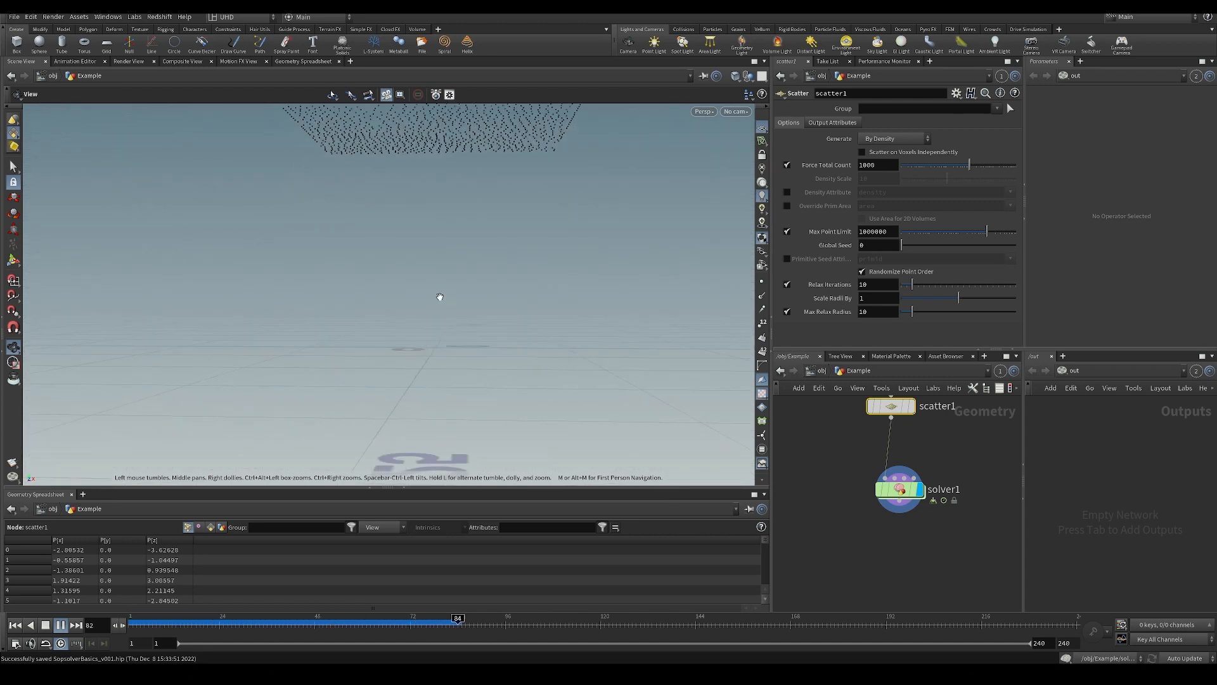
pyautogui.hotkey('ctrl', 'Up')
# Add an Attribute Wrangle branching off the Scatter node, display it, and move the solver slightly down beneath the scatter.
pyautogui.click(938, 441)
pyautogui.moveTo(938, 442); pyautogui.dragTo(873, 482, button='middle')
pyautogui.rightClick(875, 482)
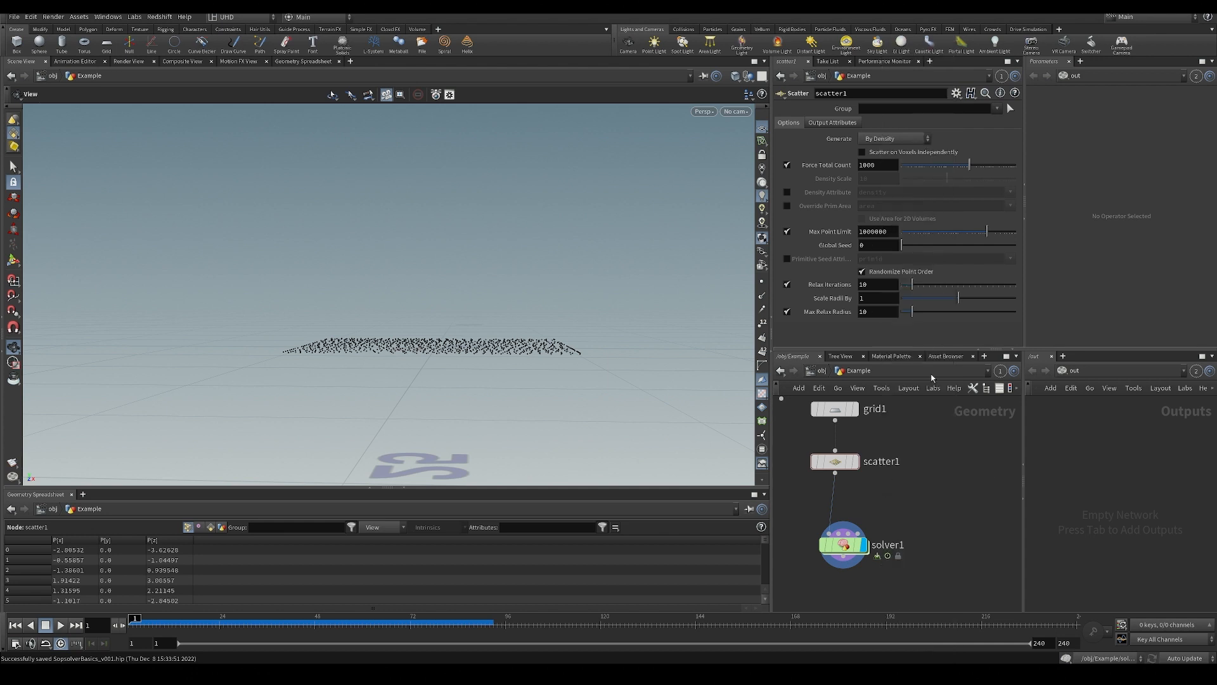
pyautogui.press('Tab')
pyautogui.press('Escape')
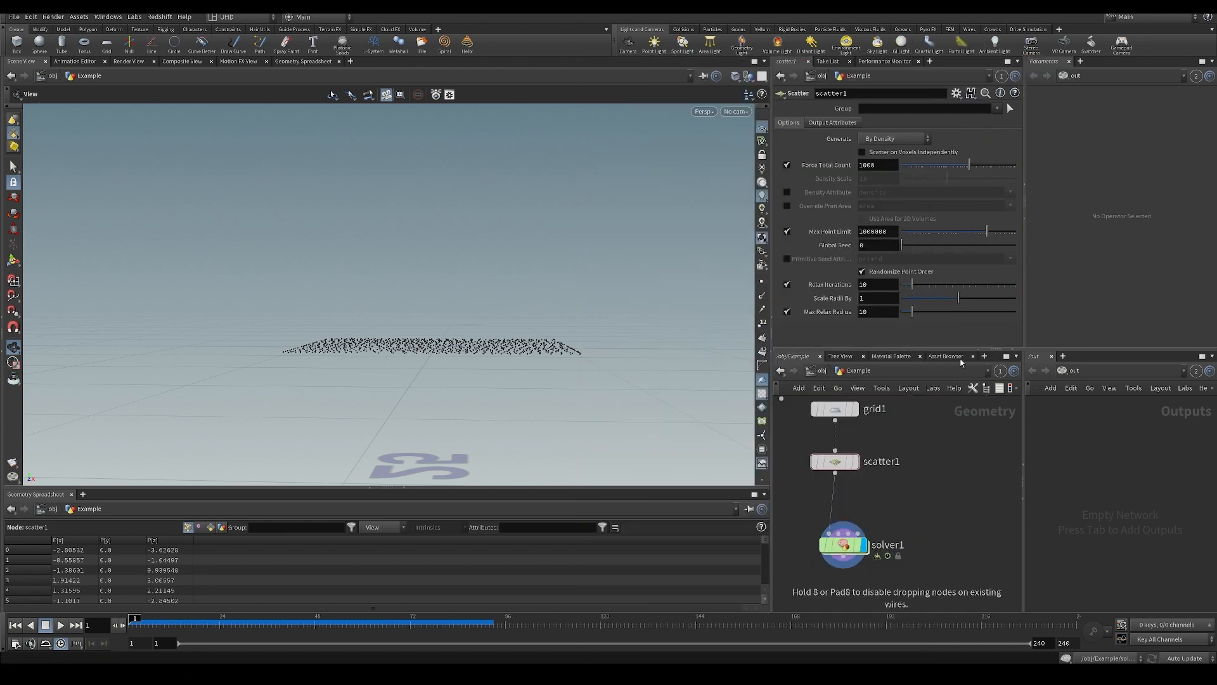
pyautogui.click(890, 516)
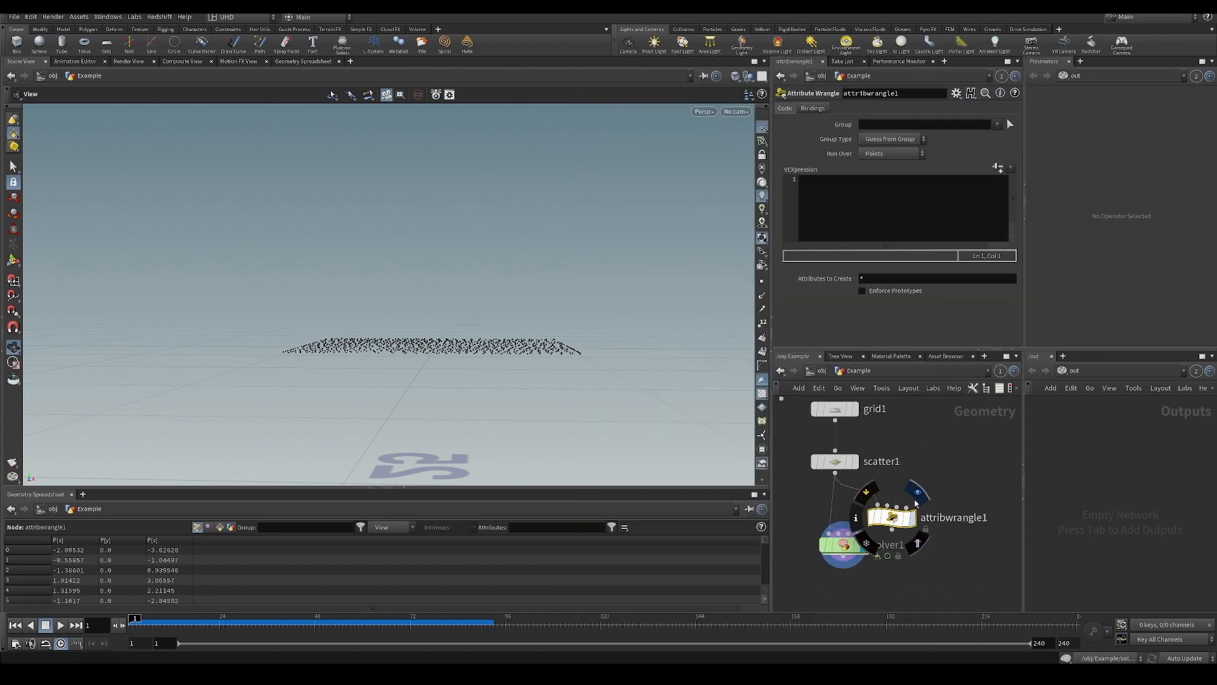
pyautogui.click(916, 497)
pyautogui.moveTo(488, 351); pyautogui.dragTo(515, 364)
pyautogui.moveTo(845, 547); pyautogui.dragTo(836, 563)
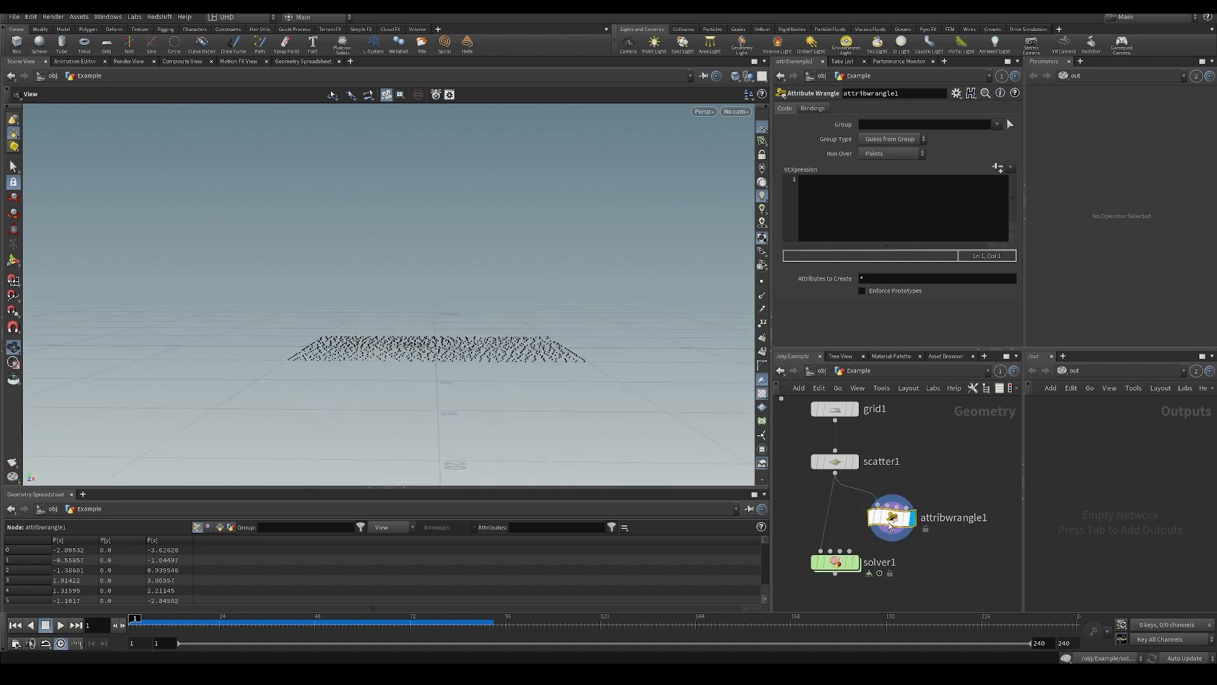
pyautogui.moveTo(408, 326); pyautogui.dragTo(448, 372)
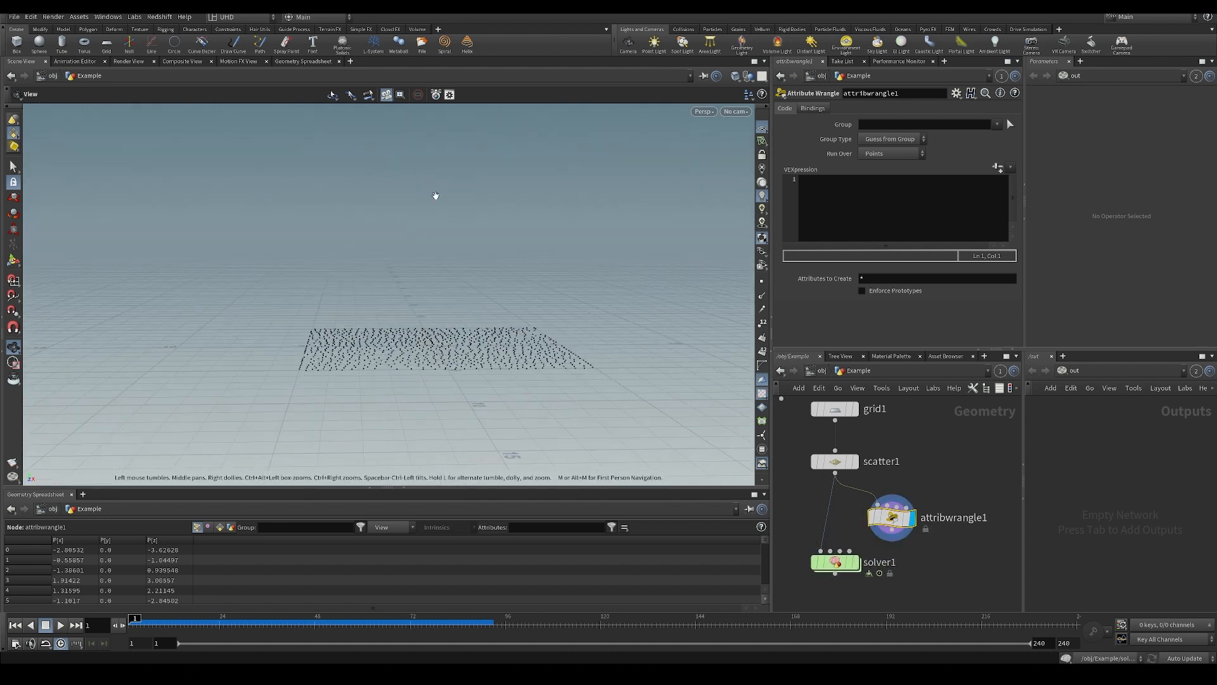
# Begin the new wrangle's VEX code with a float variable named rand, assigned from the rand function.
pyautogui.click(842, 201)
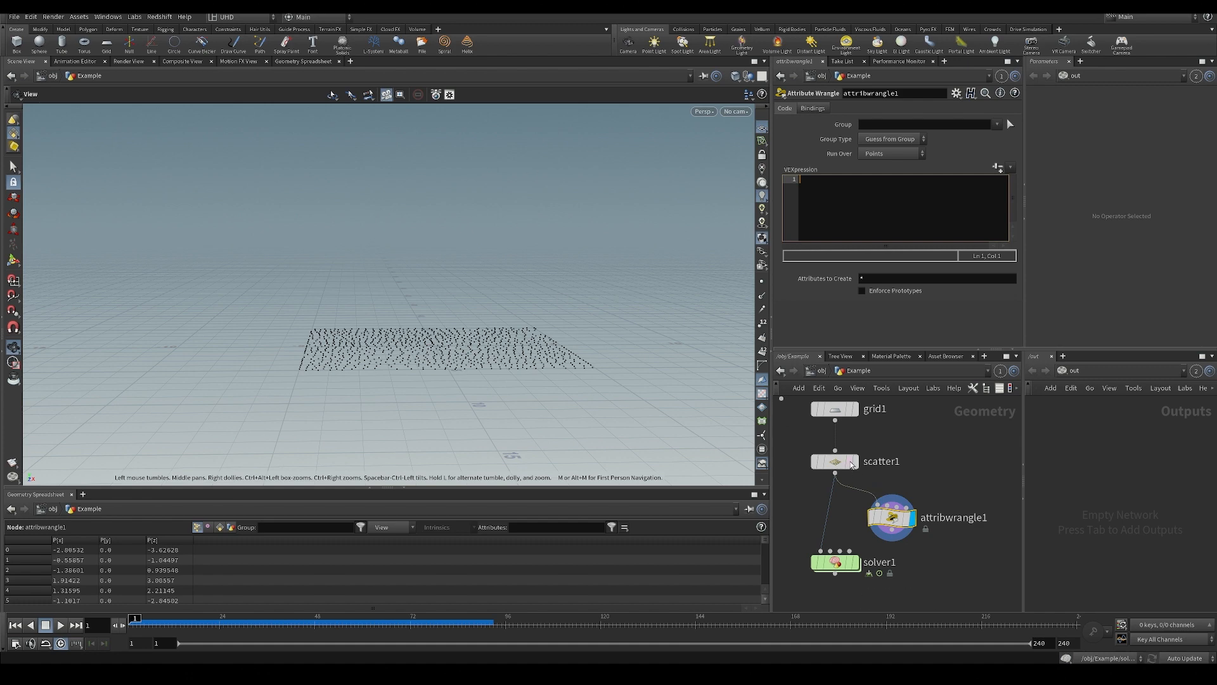
pyautogui.moveTo(485, 409); pyautogui.dragTo(482, 304)
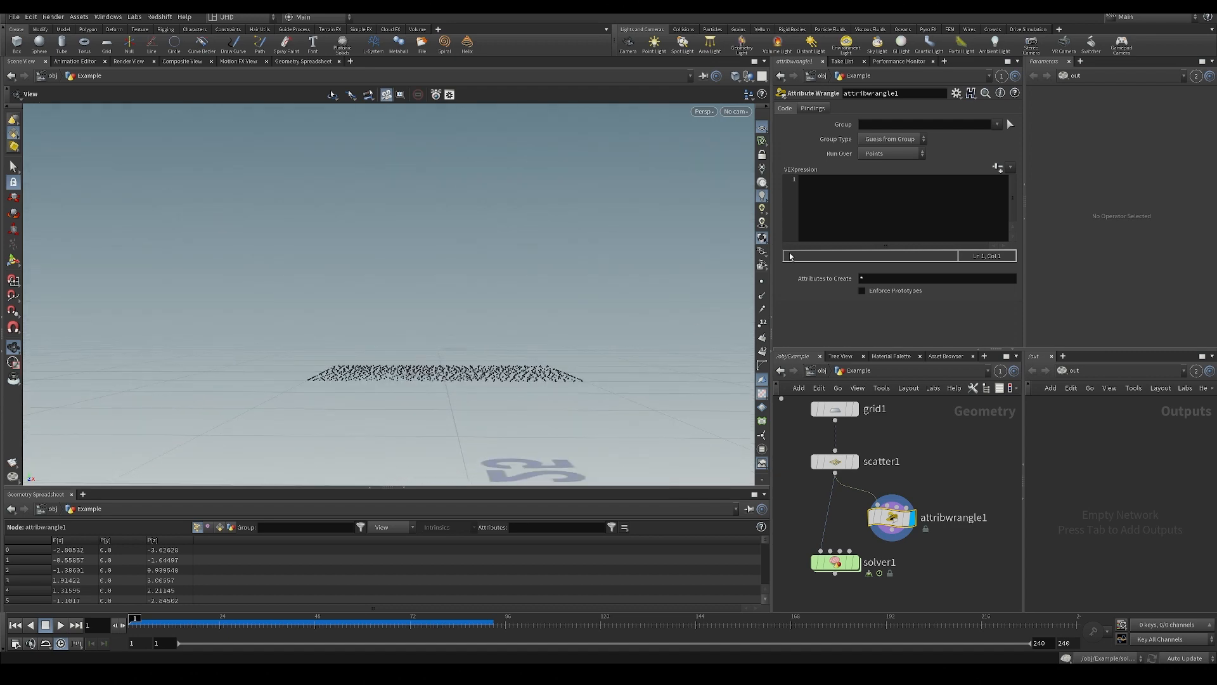
pyautogui.click(807, 221)
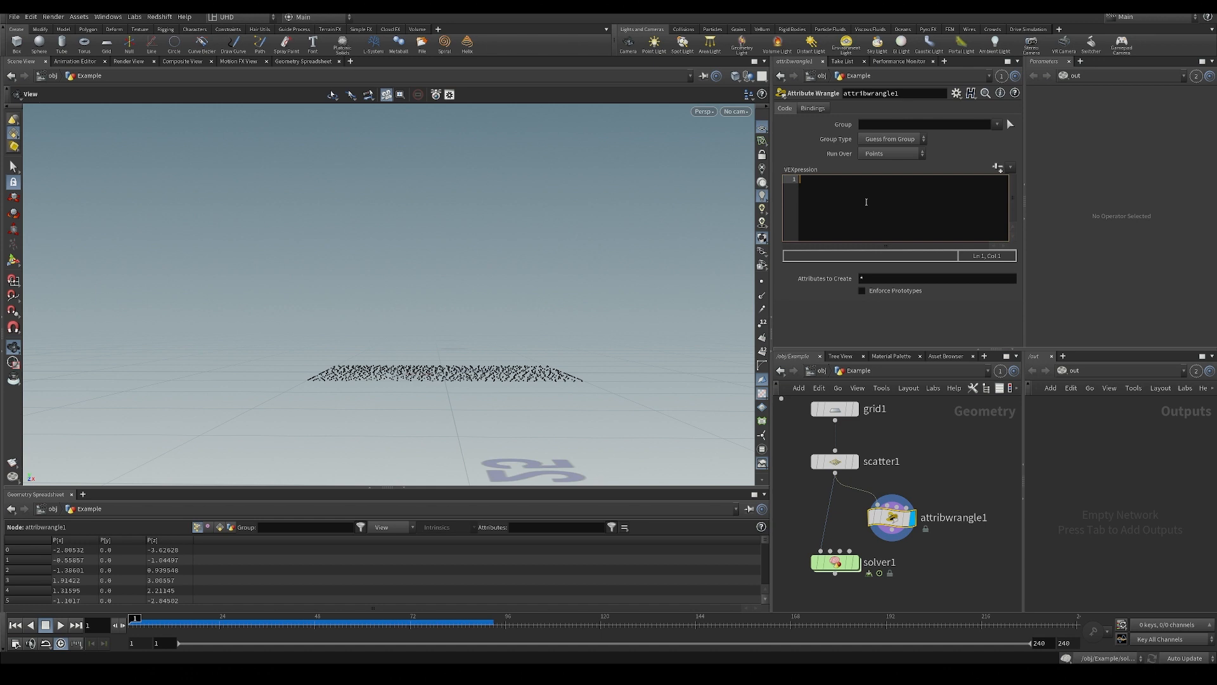
pyautogui.write('float rand')
pyautogui.press('Left')
pyautogui.press('Left')
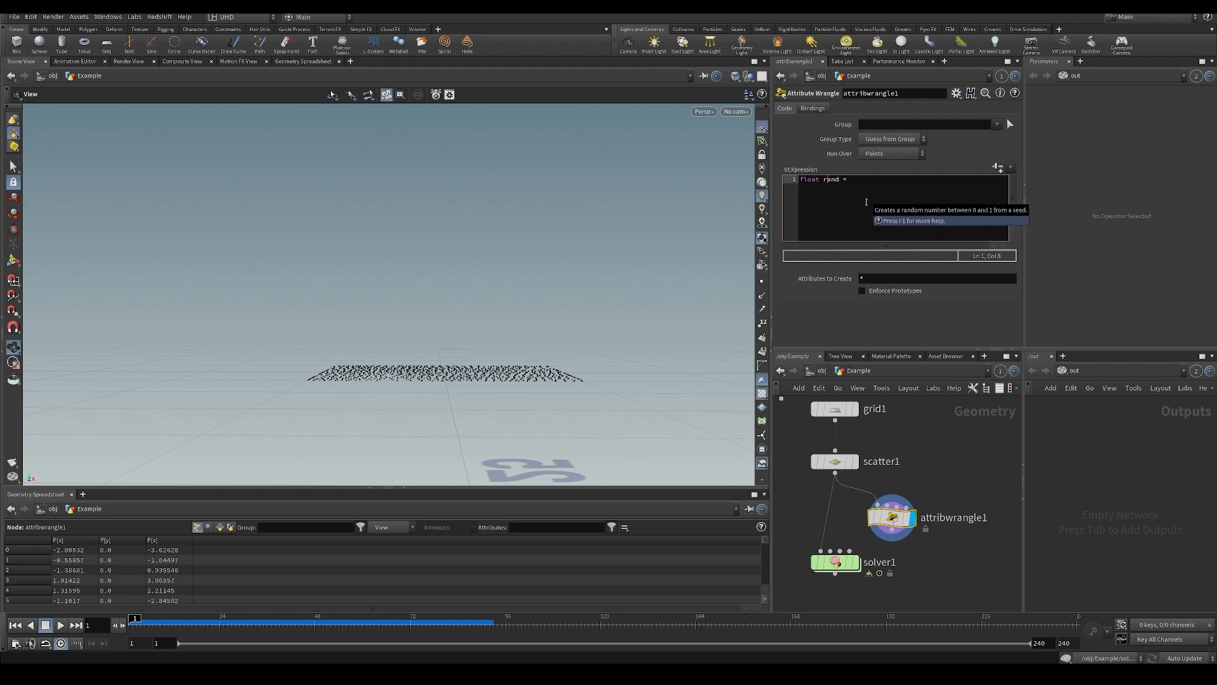
pyautogui.press('End')
pyautogui.write('rand')
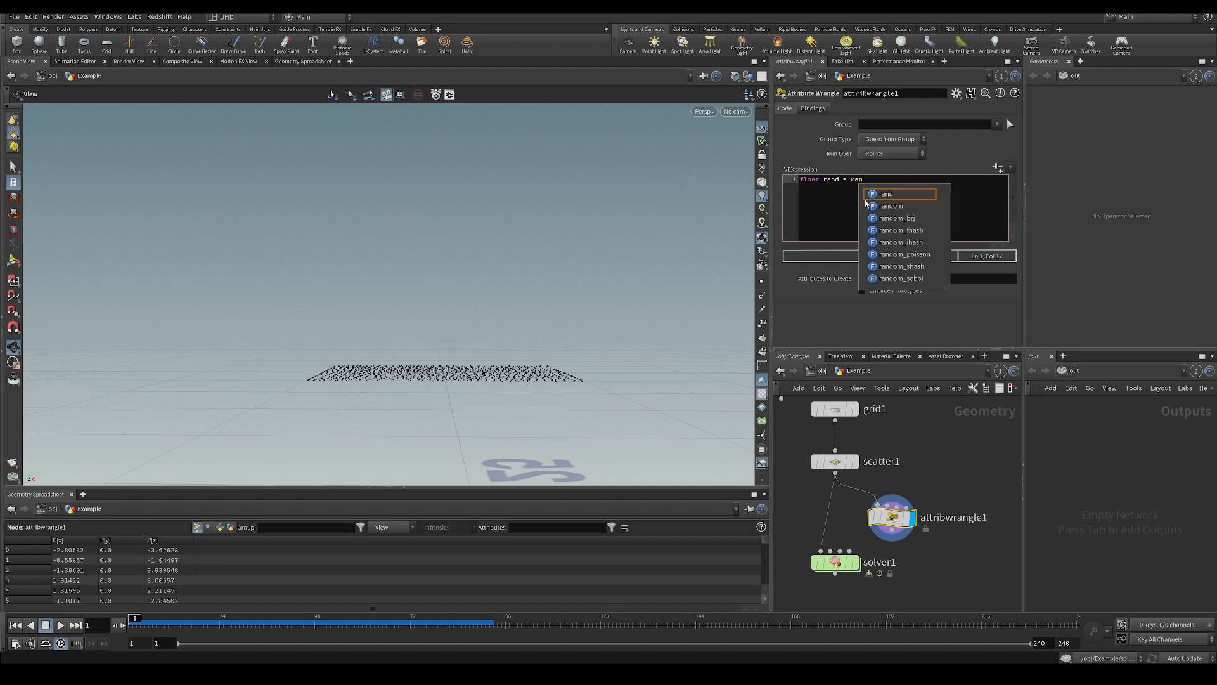
pyautogui.write('(')
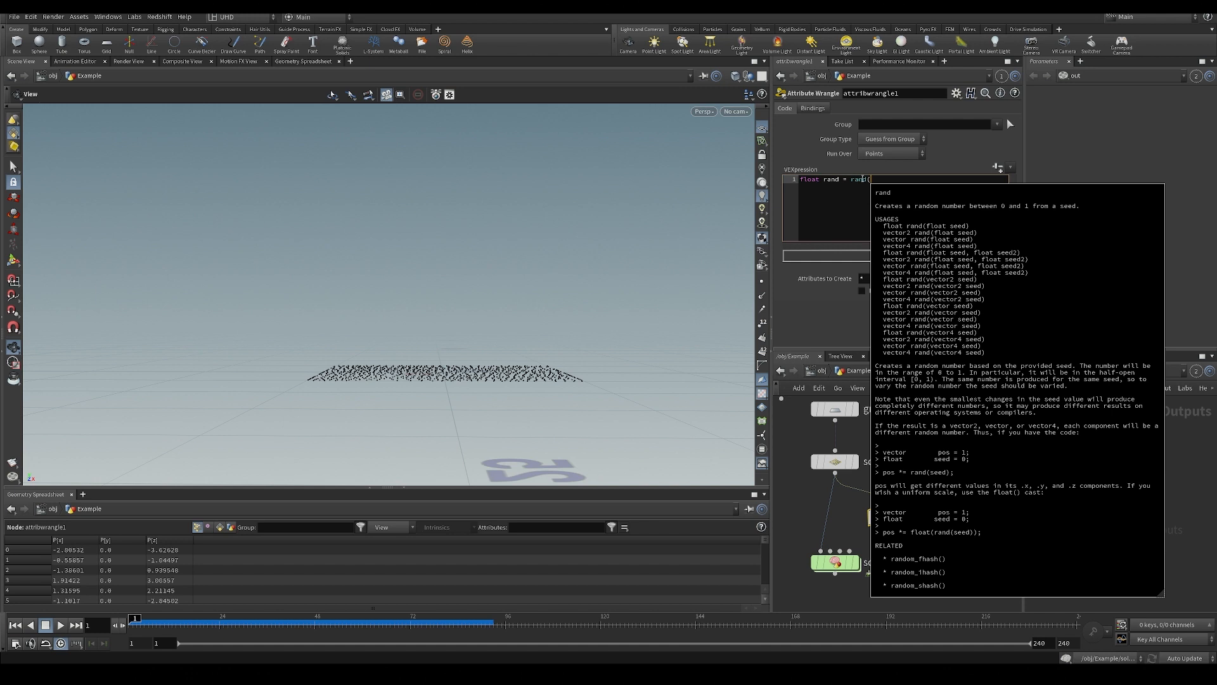
# Open the VEX help page for the rand function and examine its seed argument.
pyautogui.click(860, 180)
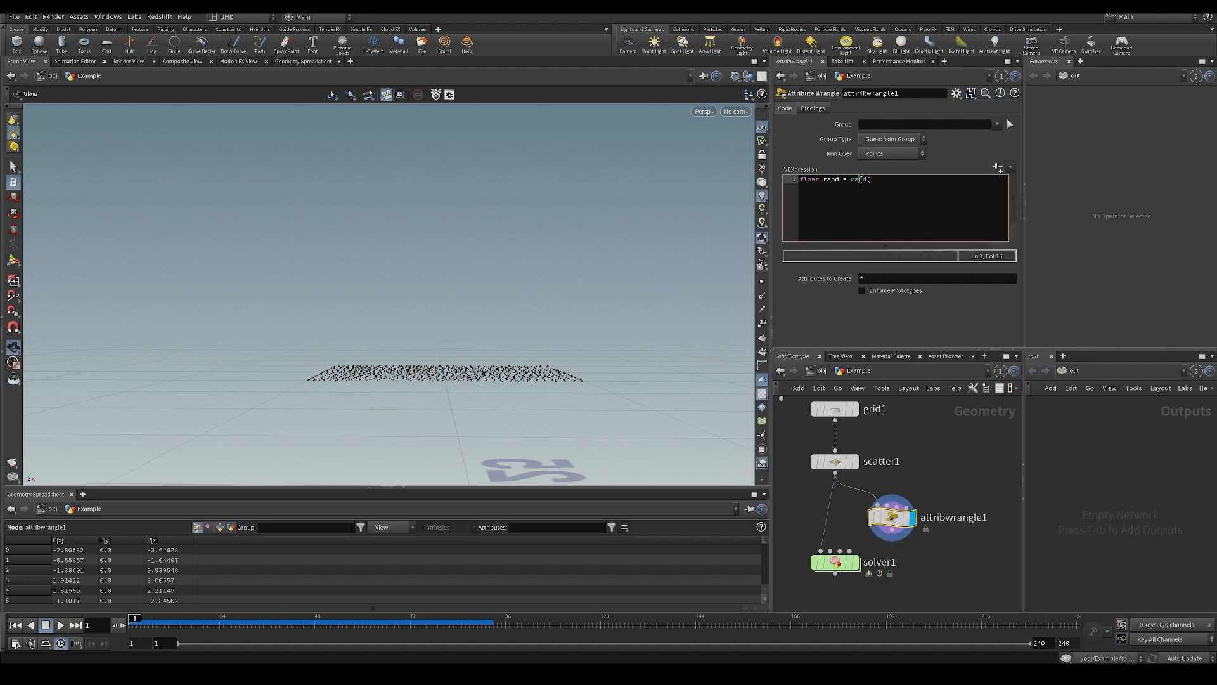
pyautogui.press('F1')
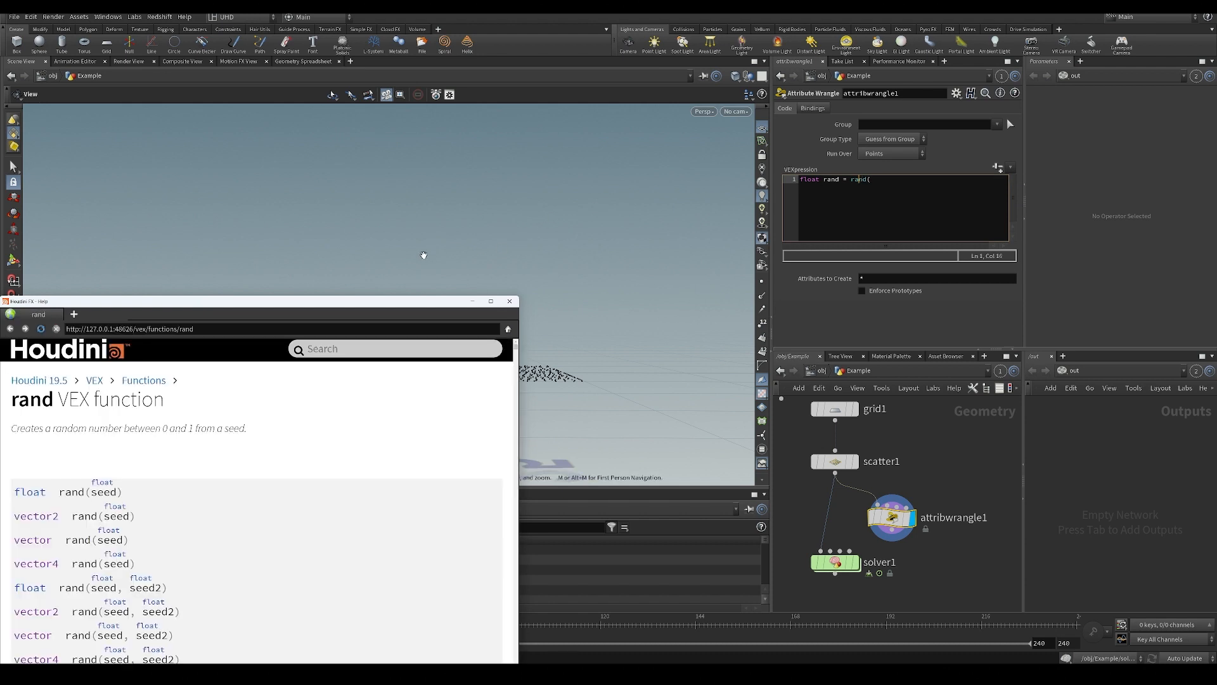
pyautogui.moveTo(373, 302); pyautogui.dragTo(529, 161)
pyautogui.scroll(-1, 361, 317)
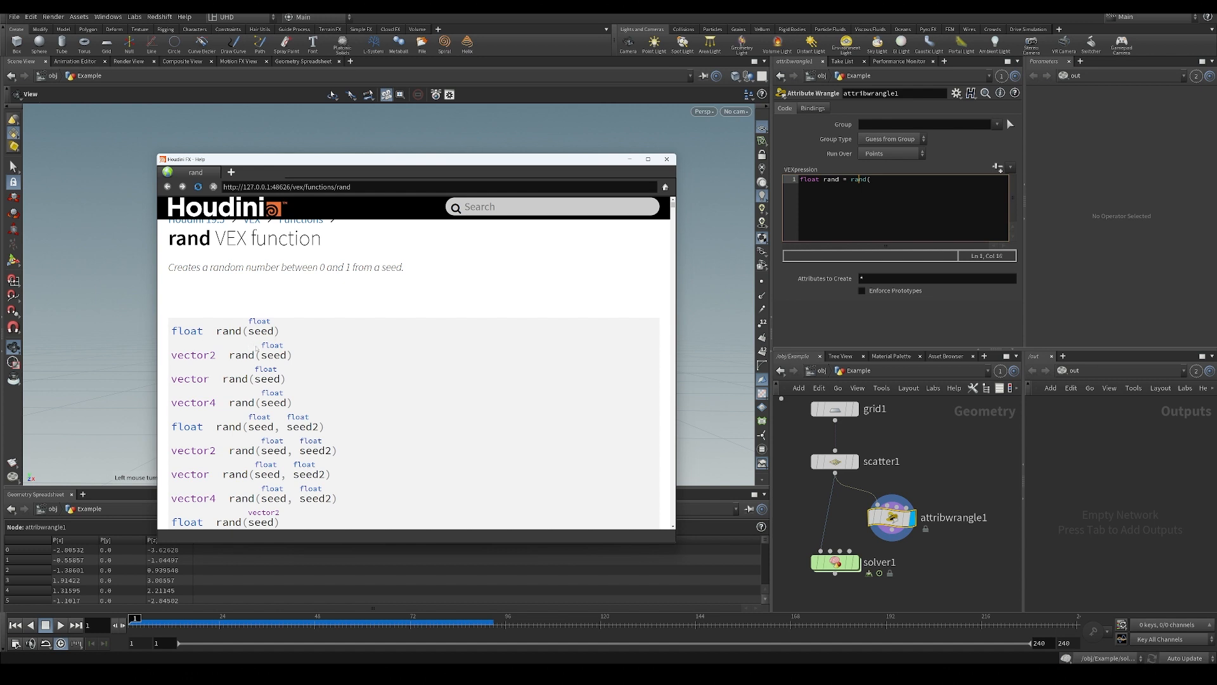
pyautogui.moveTo(229, 330); pyautogui.dragTo(231, 335)
pyautogui.click(225, 336)
pyautogui.moveTo(246, 336)
pyautogui.mouseDown()
pyautogui.moveTo(274, 335)
pyautogui.moveTo(274, 347)
pyautogui.moveTo(275, 335)
pyautogui.mouseUp()
pyautogui.click(646, 159)
pyautogui.moveTo(722, 9); pyautogui.dragTo(497, 153)
pyautogui.click(901, 180)
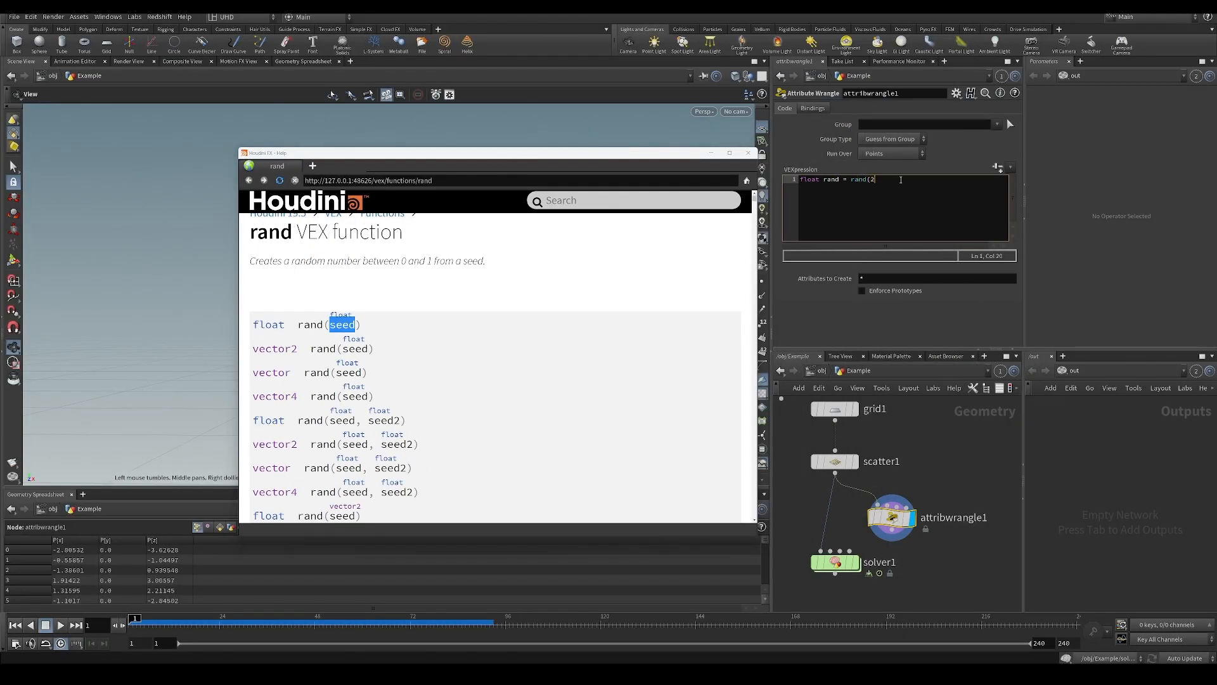
pyautogui.write('@ptnum);')
pyautogui.click(711, 153)
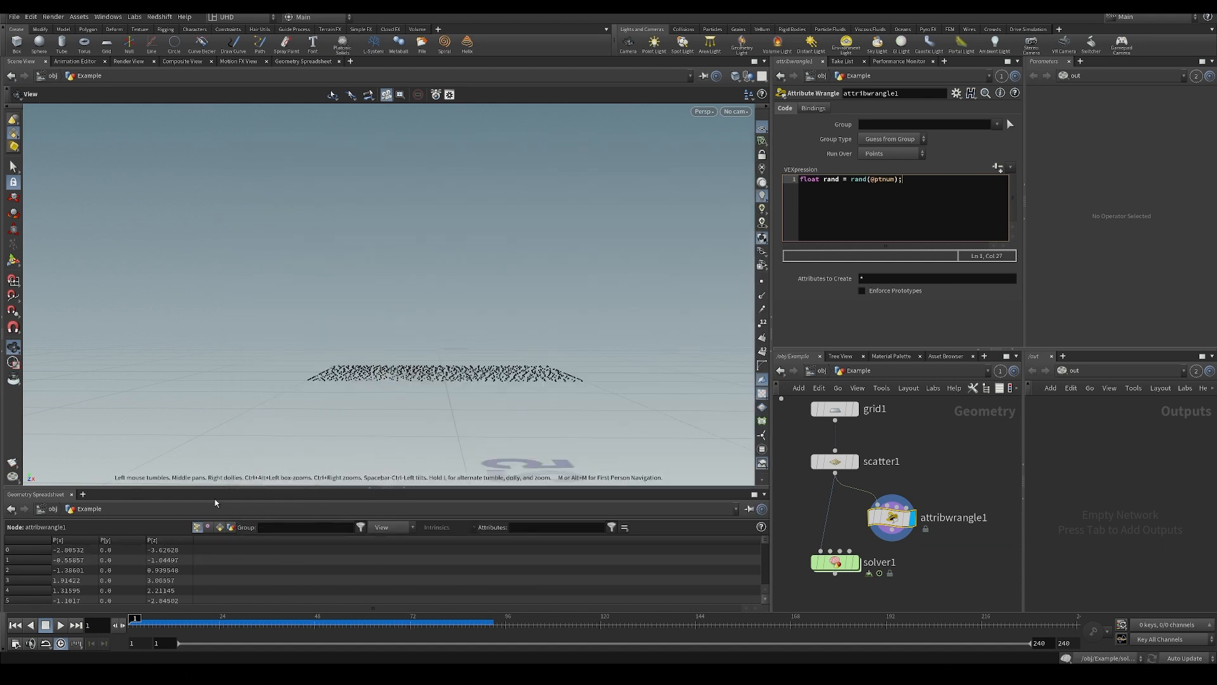
pyautogui.moveTo(216, 494); pyautogui.dragTo(223, 435)
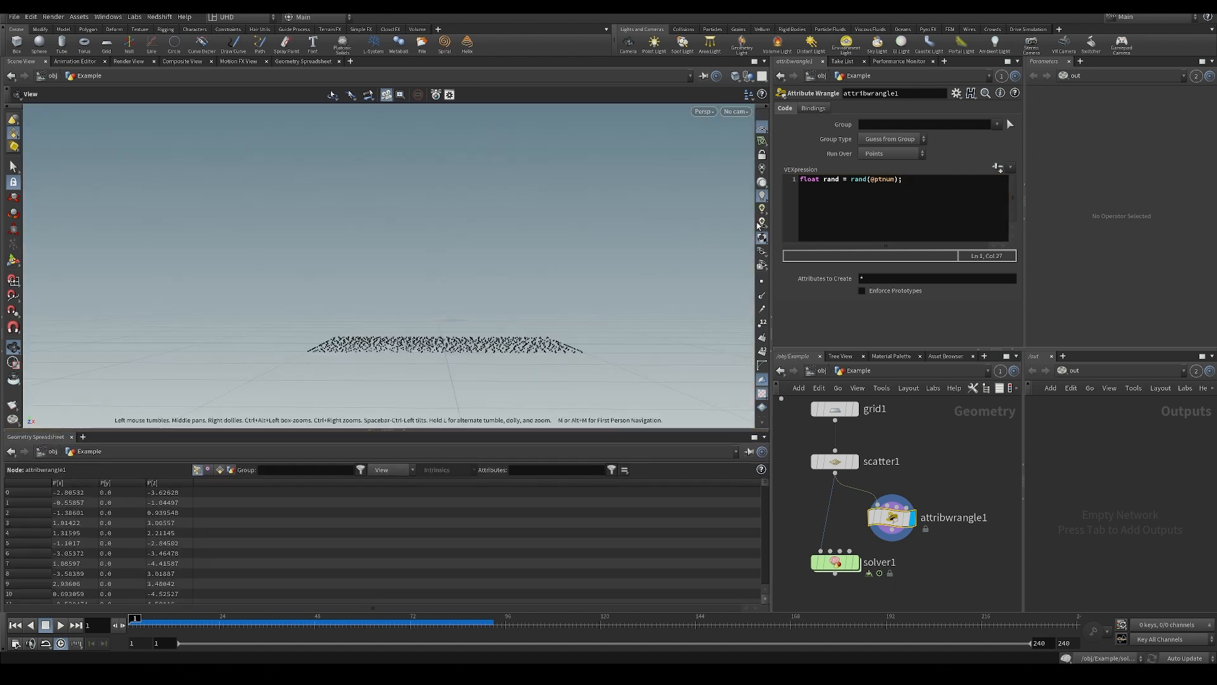
# Add a second line "f@rand = rand;" to write the random value to a point attribute.
pyautogui.moveTo(821, 180); pyautogui.dragTo(839, 180)
pyautogui.click(840, 180)
pyautogui.click(841, 180)
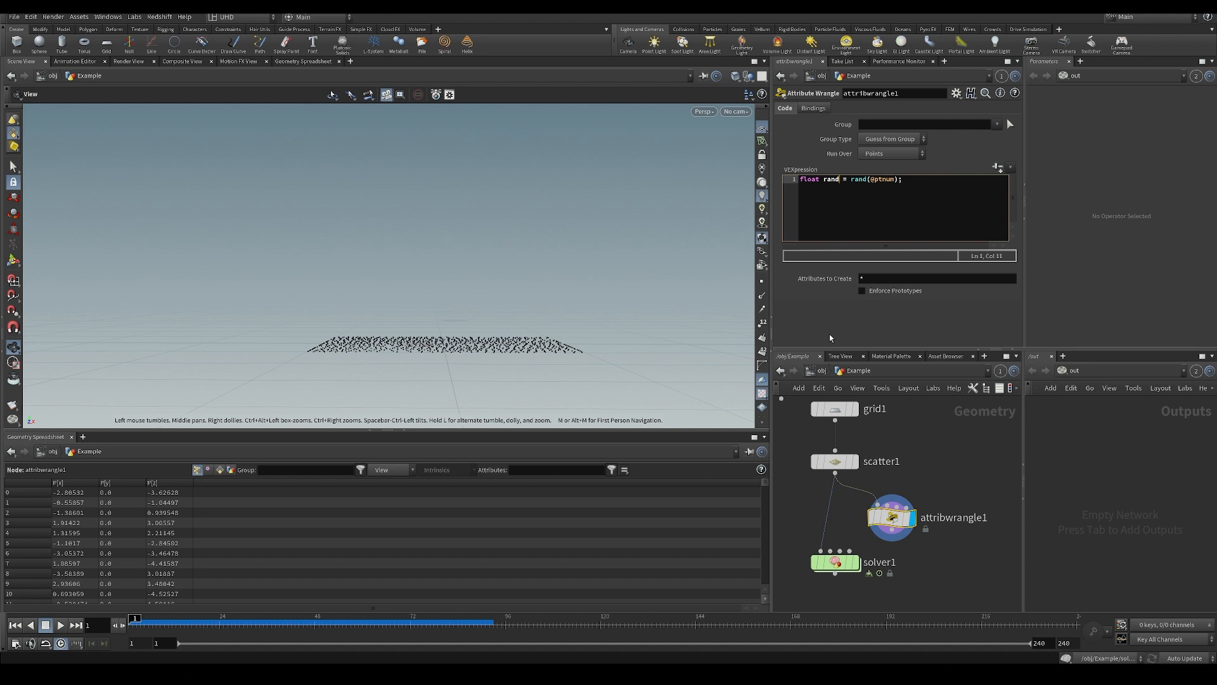
pyautogui.press('Return')
pyautogui.write('f@rand = rand;')
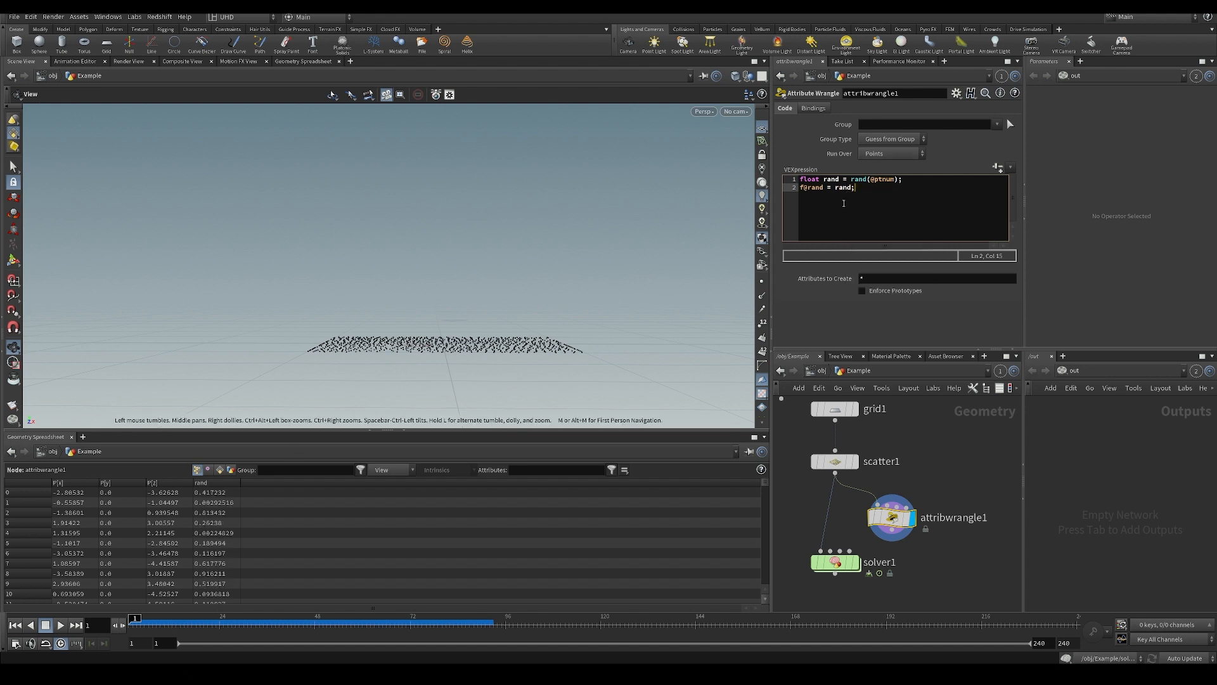
# Try declaring the random value directly as an f@rand attribute on the first line, then restore the float variable declaration.
pyautogui.moveTo(856, 187); pyautogui.dragTo(795, 180)
pyautogui.press('BackSpace')
pyautogui.press('BackSpace')
pyautogui.write('f')
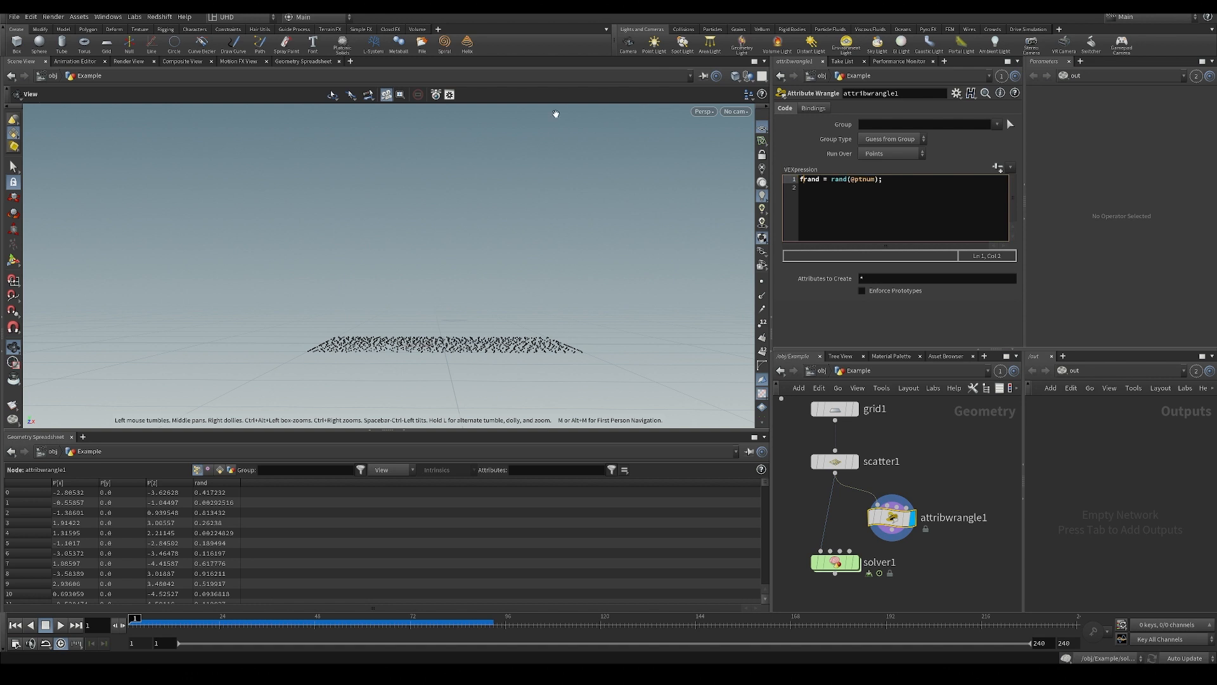
pyautogui.write('@')
pyautogui.hotkey('ctrl', 'z')
pyautogui.hotkey('ctrl', 'z')
pyautogui.hotkey('ctrl', 'z')
pyautogui.click(895, 232)
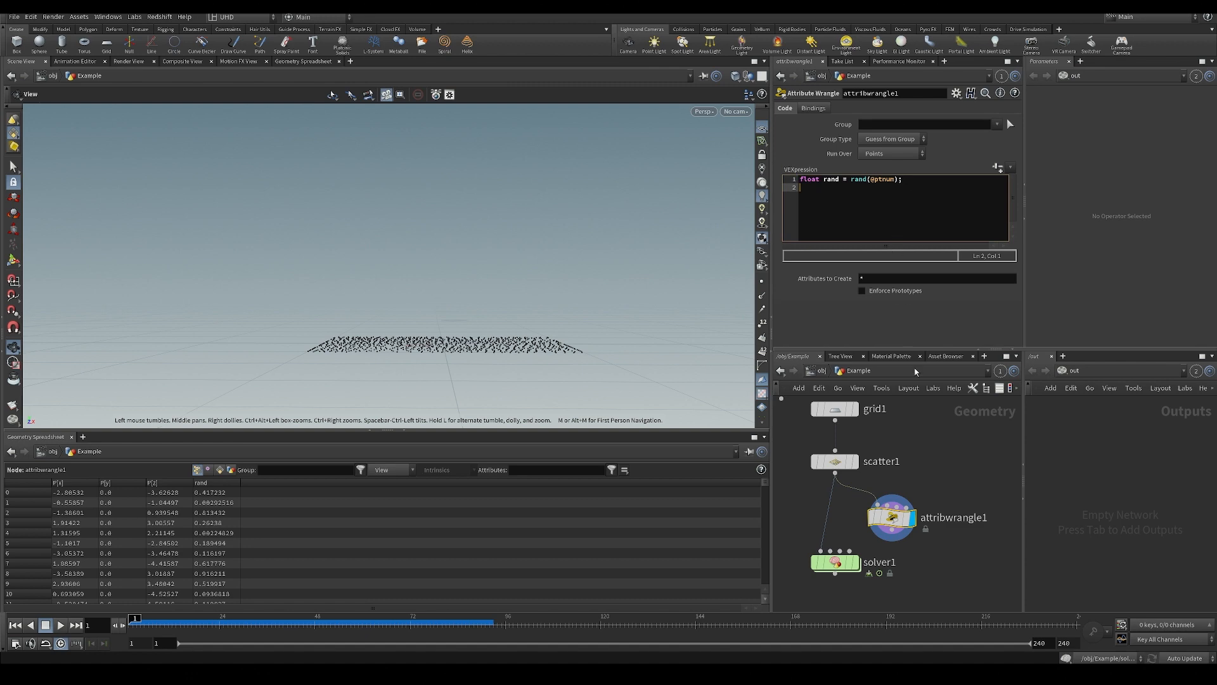
# Inspect the attribute wrangle's node info and the scattered points it outputs.
pyautogui.moveTo(503, 323); pyautogui.dragTo(502, 378)
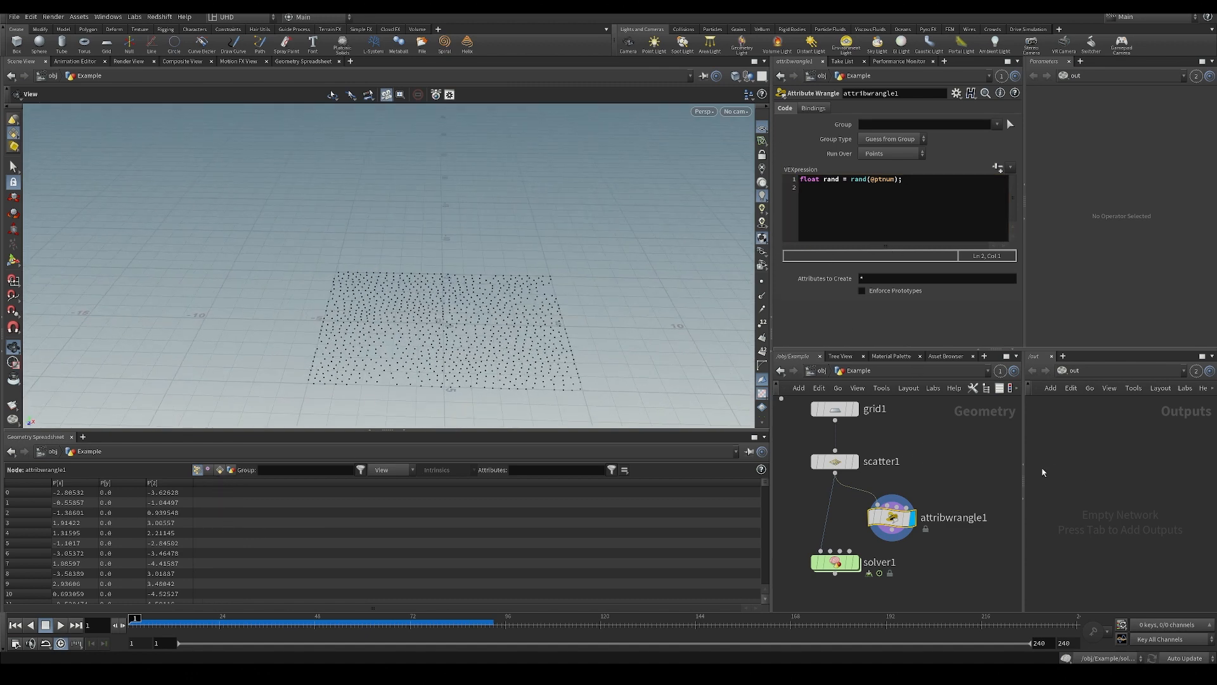
pyautogui.moveTo(918, 575); pyautogui.dragTo(872, 491, button='middle')
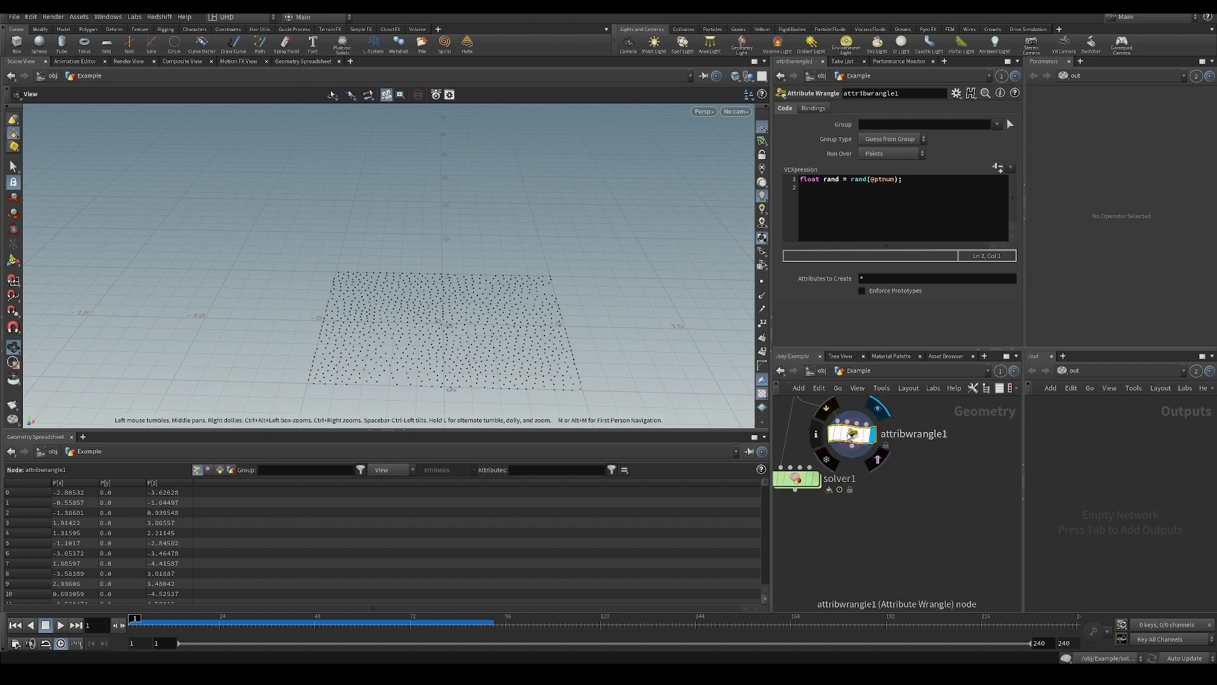
pyautogui.moveTo(849, 431); pyautogui.dragTo(867, 427)
pyautogui.moveTo(886, 471); pyautogui.dragTo(892, 494, button='middle')
pyautogui.moveTo(497, 319)
pyautogui.mouseDown()
pyautogui.moveTo(531, 316)
pyautogui.moveTo(497, 322)
pyautogui.mouseUp()
pyautogui.middleClick(888, 457)
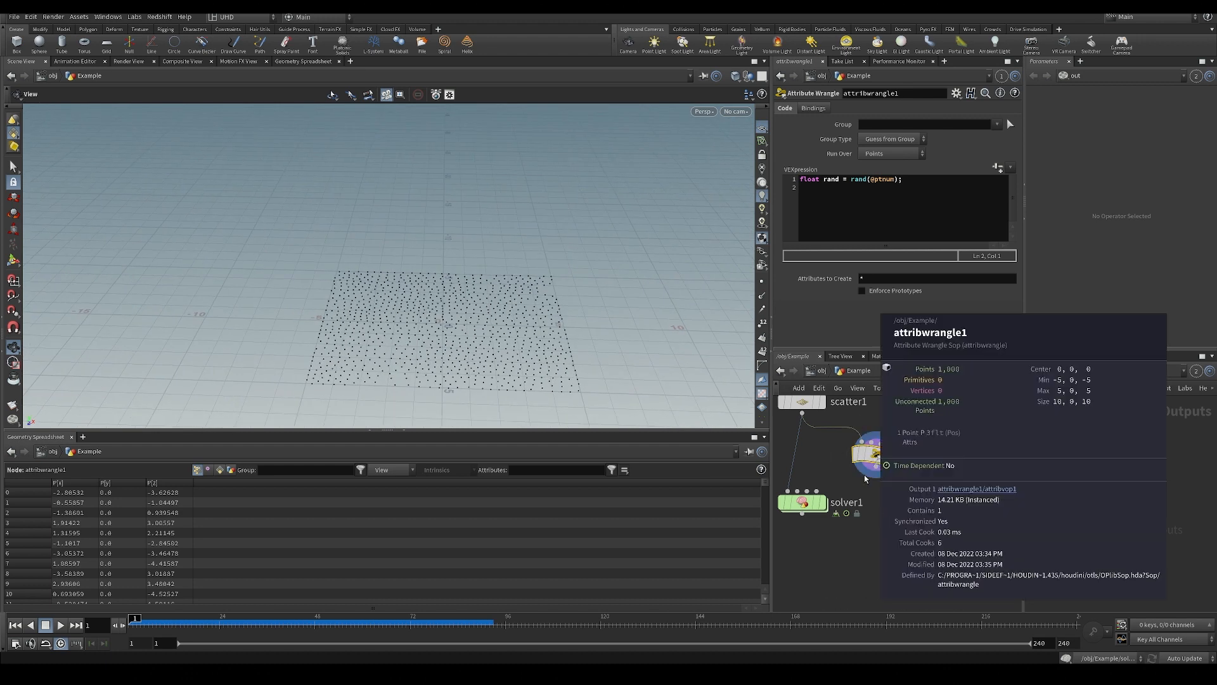
pyautogui.moveTo(876, 538); pyautogui.dragTo(873, 536, button='middle')
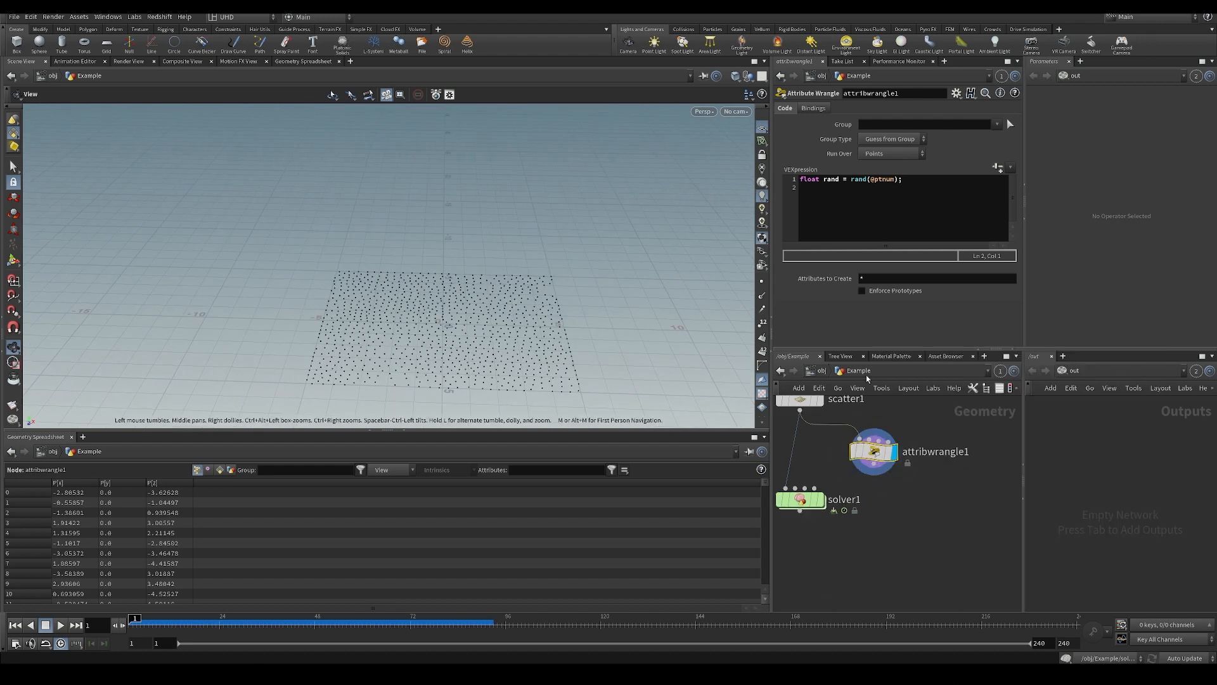
# Export the variable again with the line "f@rand = rand;", then delete that line.
pyautogui.click(913, 220)
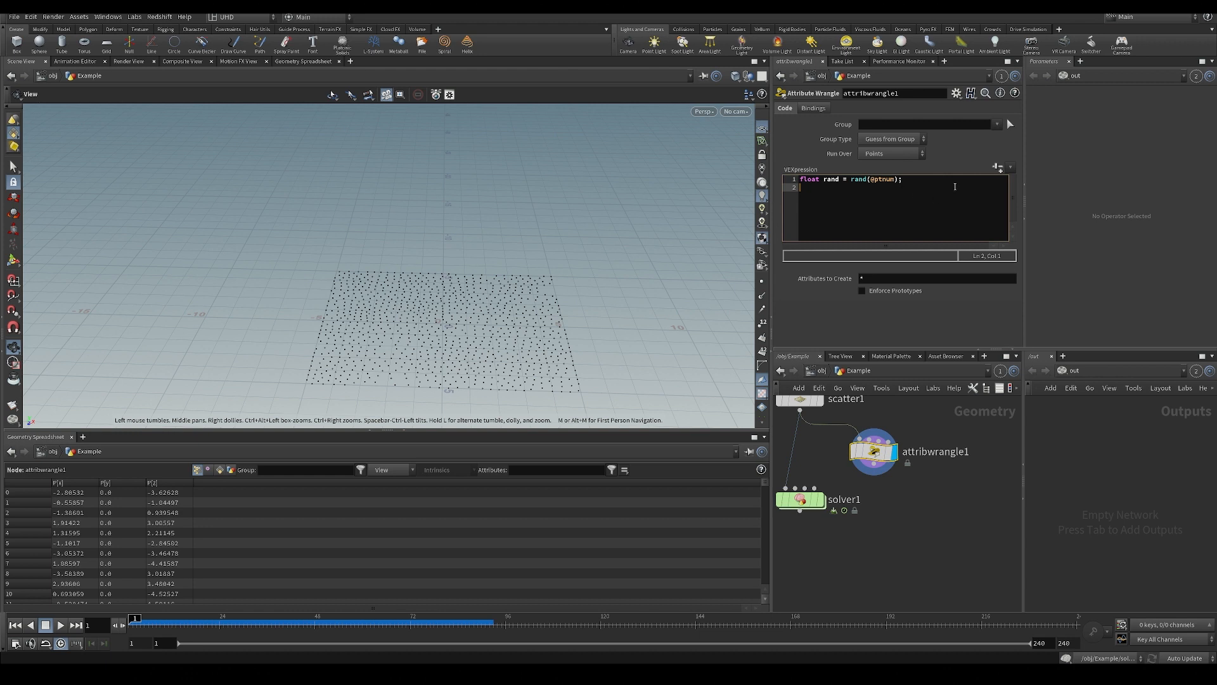
pyautogui.write('f@rand = rand;')
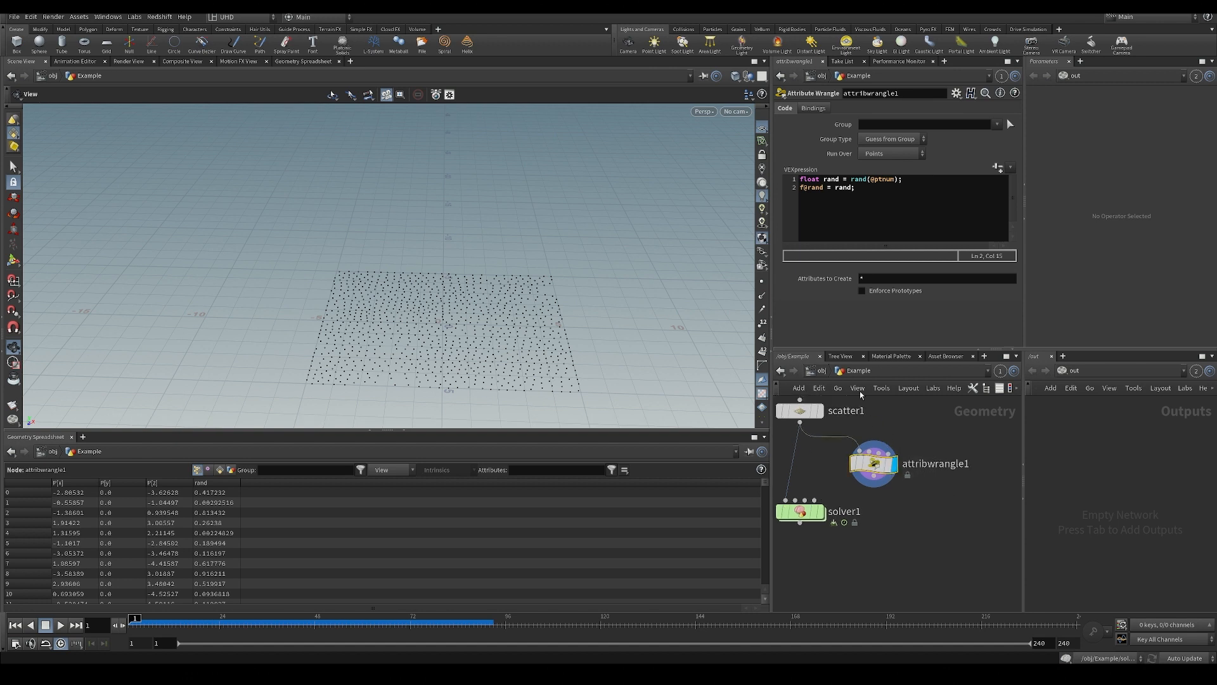
pyautogui.hotkey('ctrl', 'x')
pyautogui.hotkey('ctrl', 'z')
pyautogui.hotkey('shift', 'Home')
pyautogui.press('BackSpace')
pyautogui.write('v')
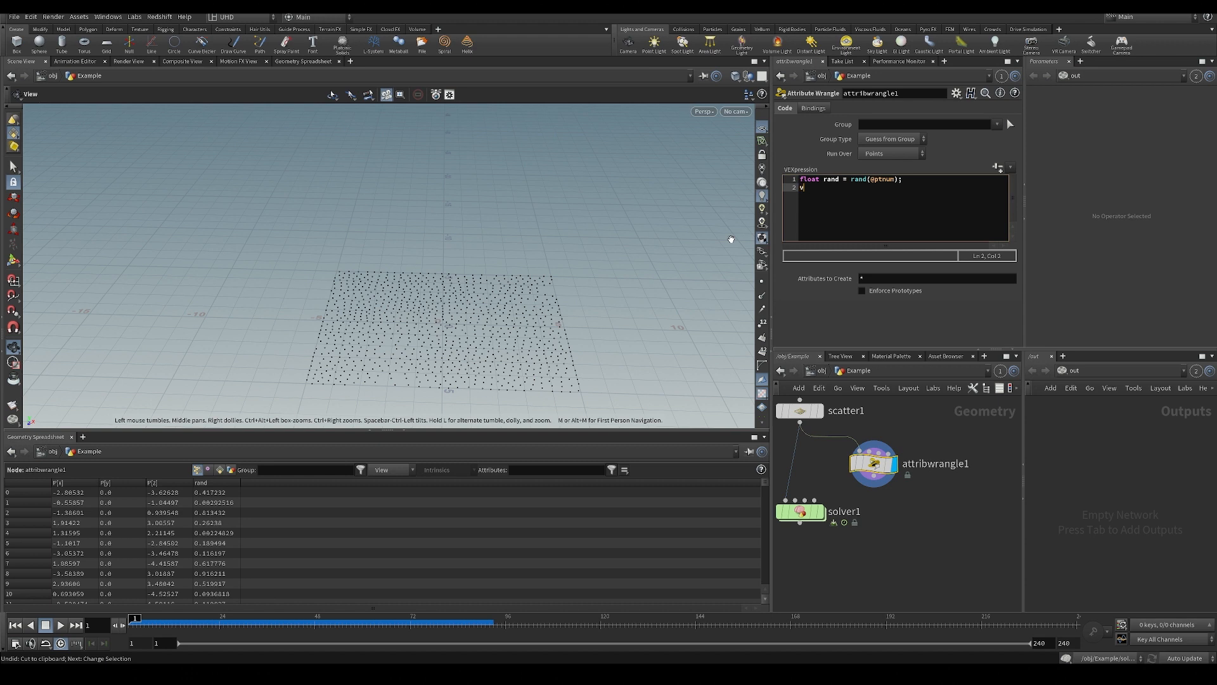
pyautogui.write('@P')
pyautogui.press('BackSpace')
pyautogui.press('BackSpace')
pyautogui.press('BackSpace')
pyautogui.write('.y')
pyautogui.press('BackSpace')
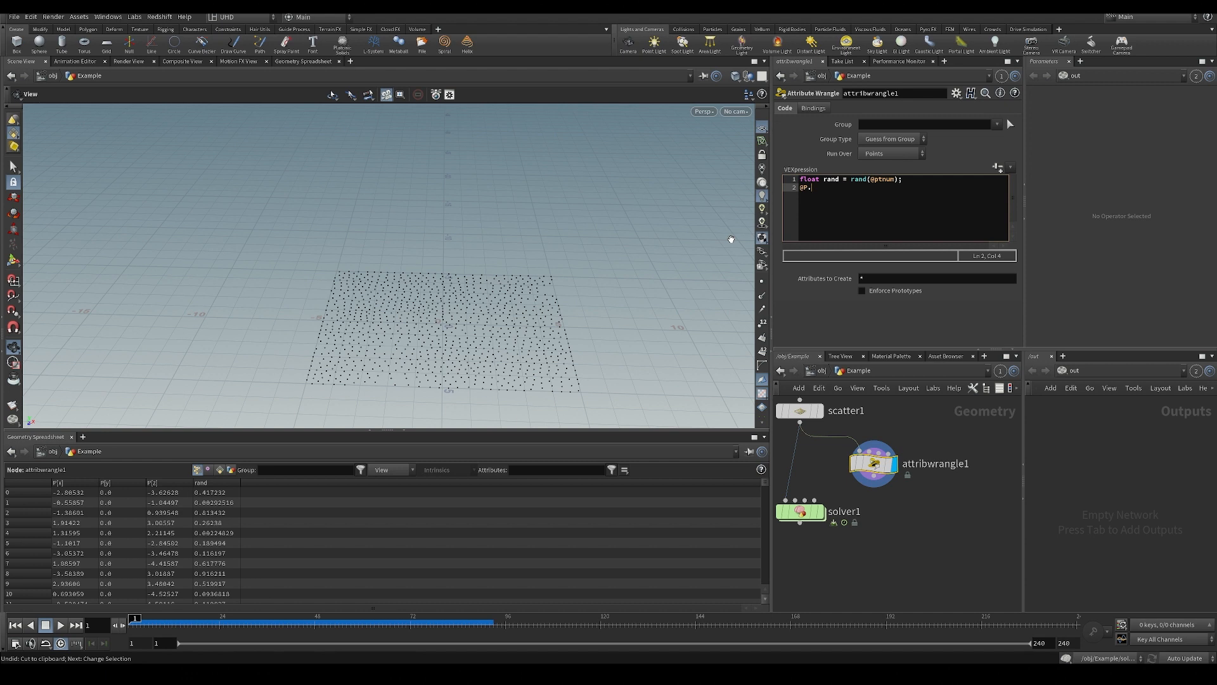
pyautogui.write('y')
pyautogui.press('BackSpace')
pyautogui.write('y')
pyautogui.press('Home')
pyautogui.write('v@P.y += rand;')
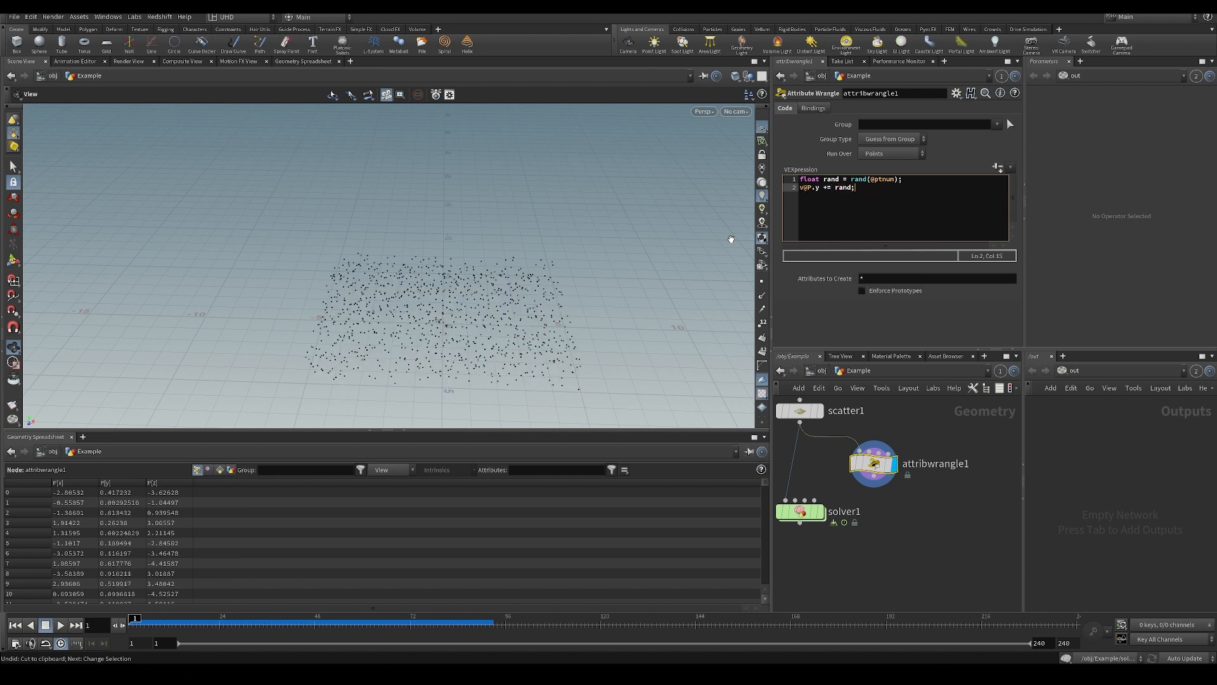
pyautogui.moveTo(443, 326); pyautogui.dragTo(407, 323)
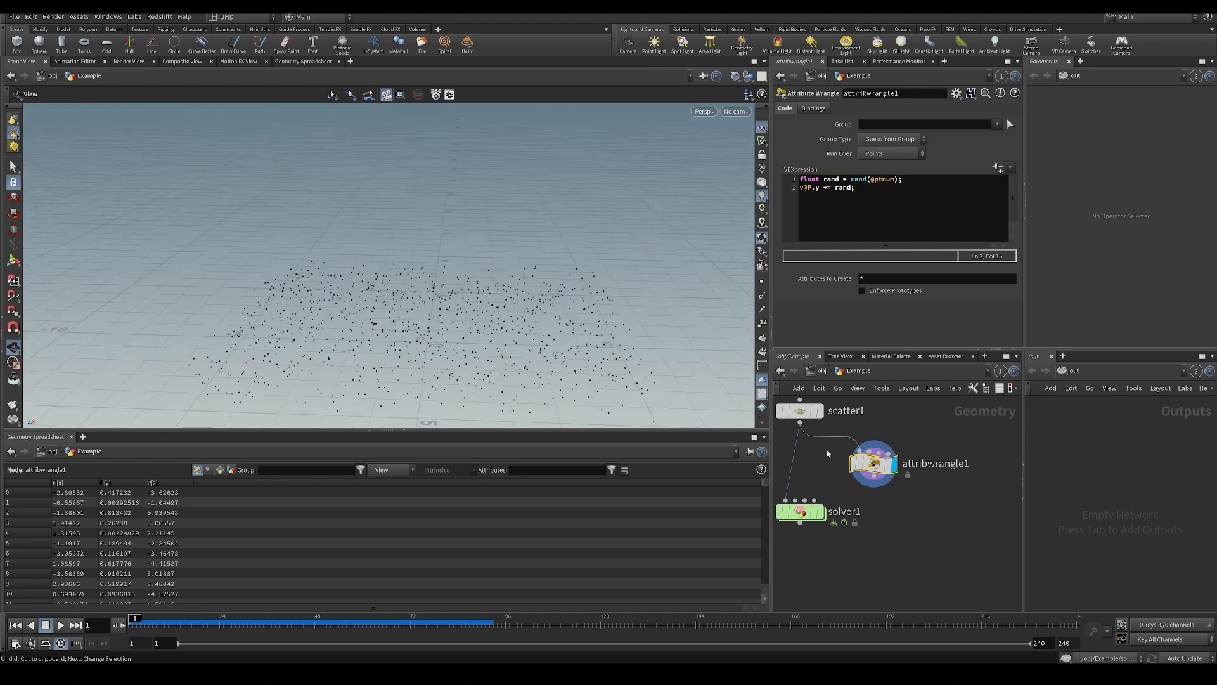
# Cut attribwrangle1 from the Example network and paste it inside solver1, with manipulate_position moved aside.
pyautogui.hotkey('ctrl', 'x')
pyautogui.doubleClick(800, 513)
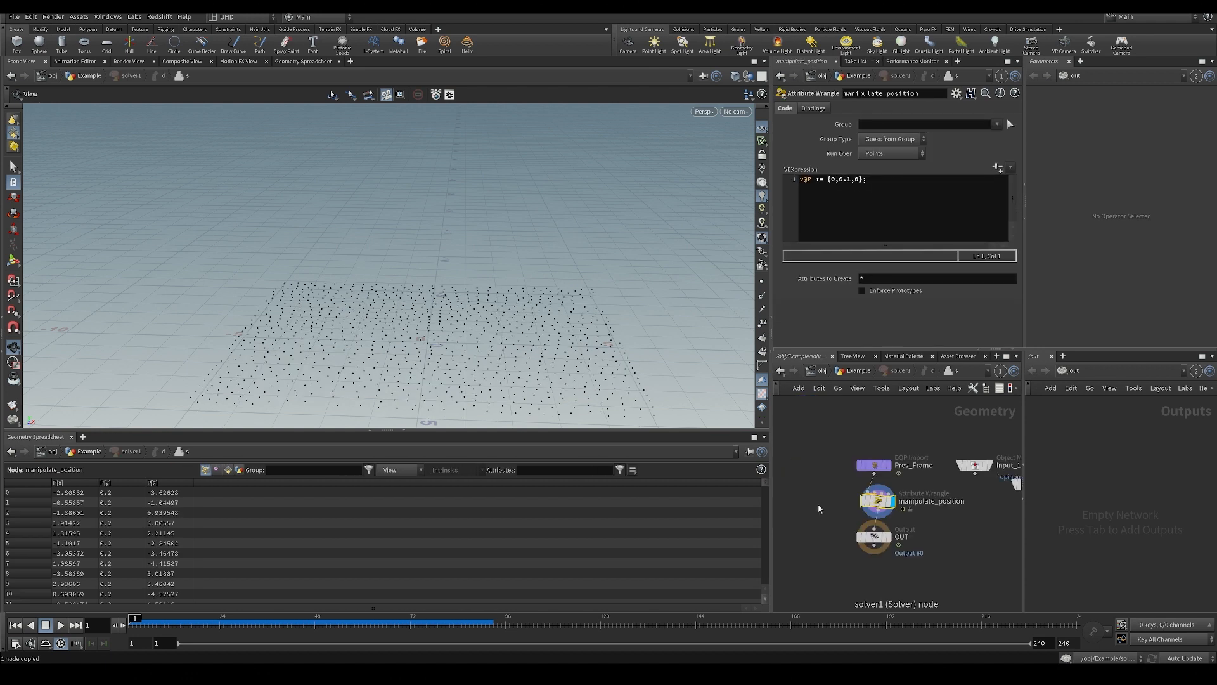
pyautogui.moveTo(868, 508); pyautogui.dragTo(823, 511)
pyautogui.click(879, 503)
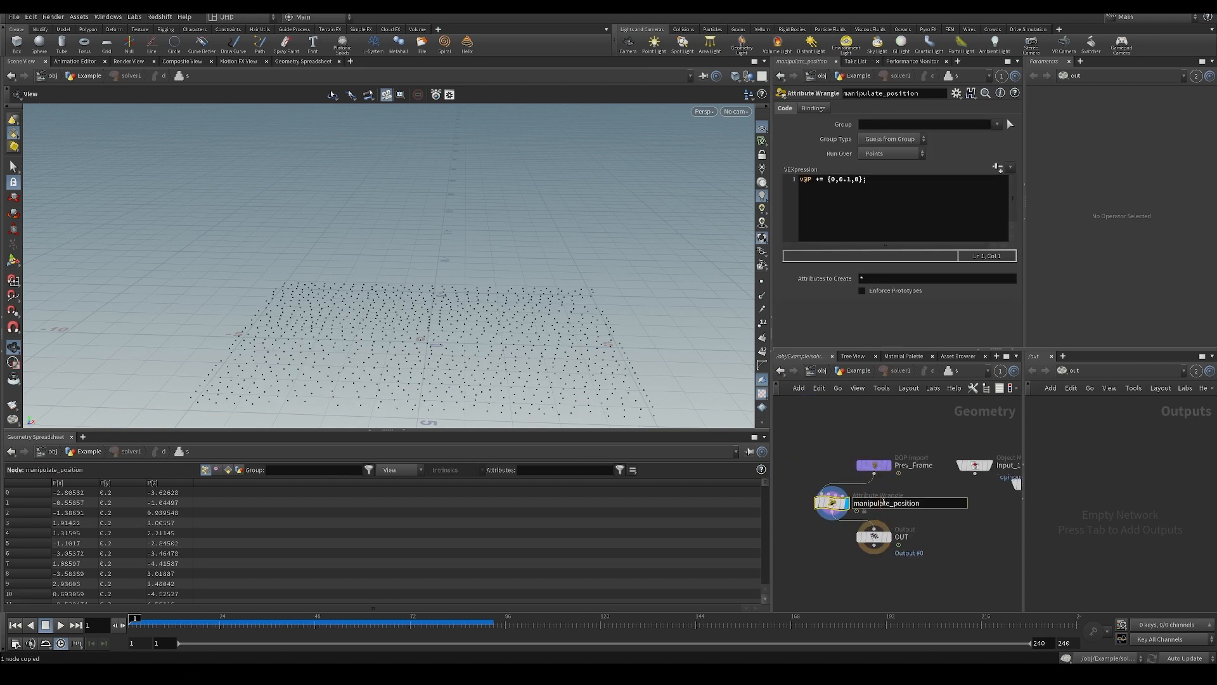
pyautogui.hotkey('ctrl', 'v')
pyautogui.press('Escape')
pyautogui.hotkey('ctrl', 'v')
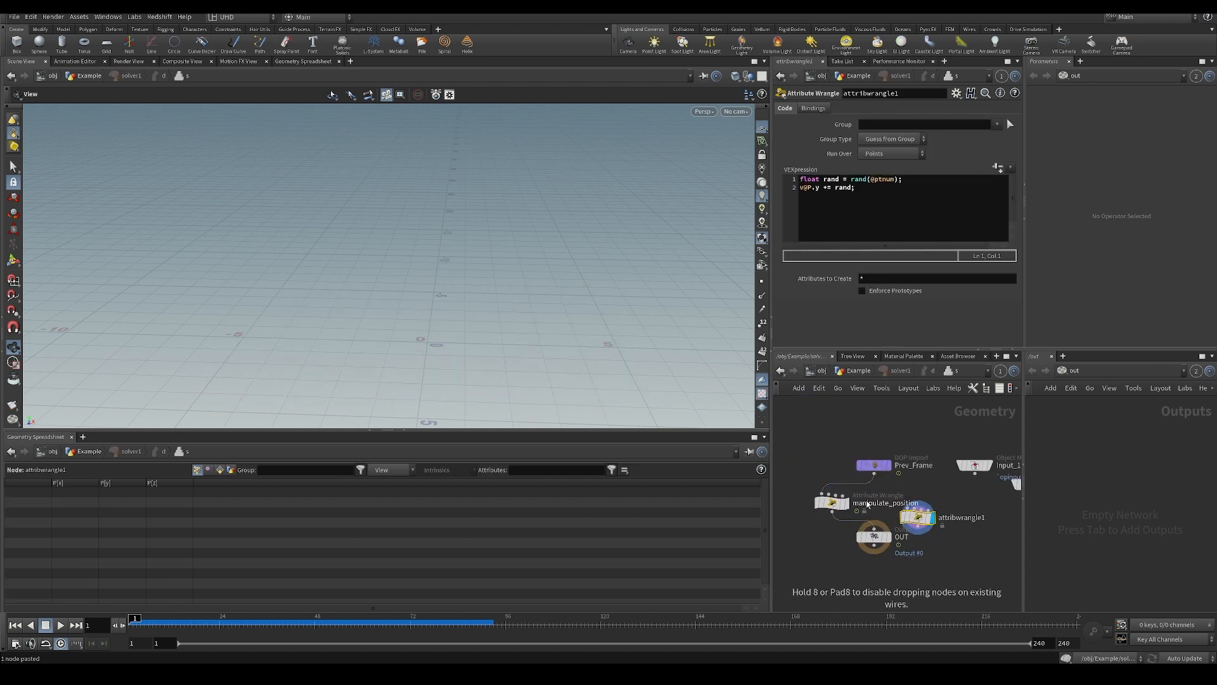
# Wire the pasted attribwrangle1 between Prev_Frame and OUT in place of manipulate_position.
pyautogui.moveTo(873, 480); pyautogui.dragTo(897, 568)
pyautogui.click(918, 528)
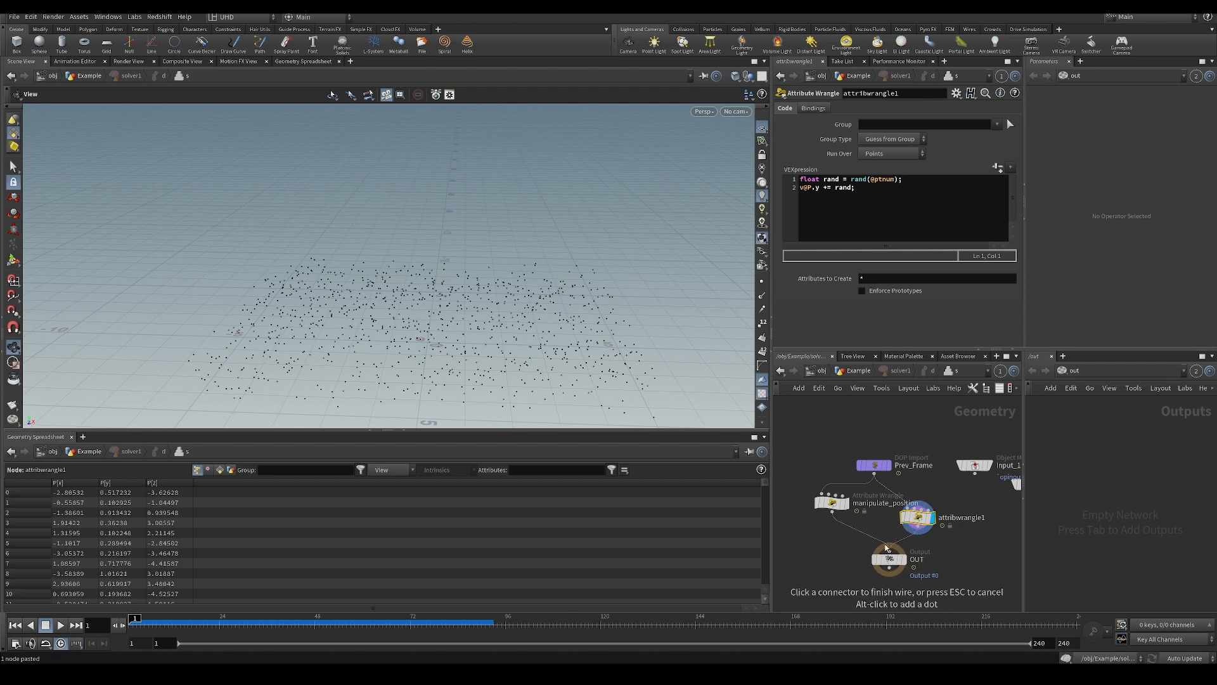
pyautogui.click(890, 550)
# Play the simulation, watch the points rise from several angles, and return to the first frame.
pyautogui.click(61, 625)
pyautogui.moveTo(510, 195); pyautogui.dragTo(416, 310)
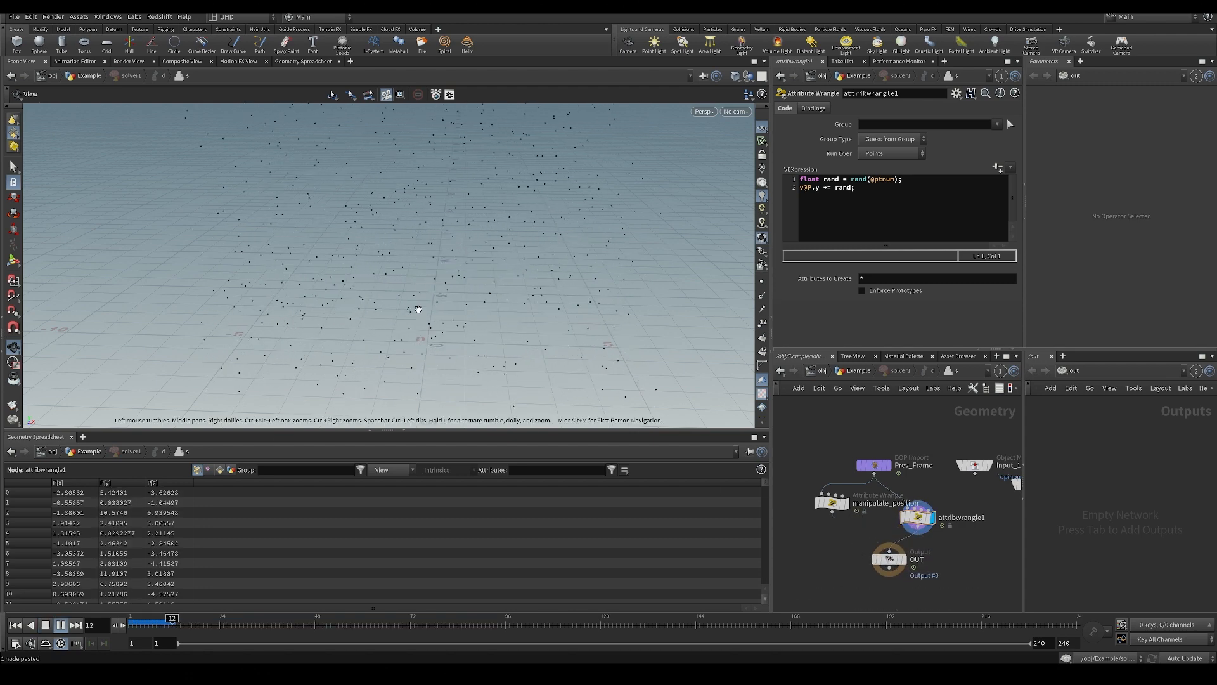
pyautogui.moveTo(416, 310); pyautogui.dragTo(481, 209, button='right')
pyautogui.moveTo(482, 209); pyautogui.dragTo(474, 438, button='middle')
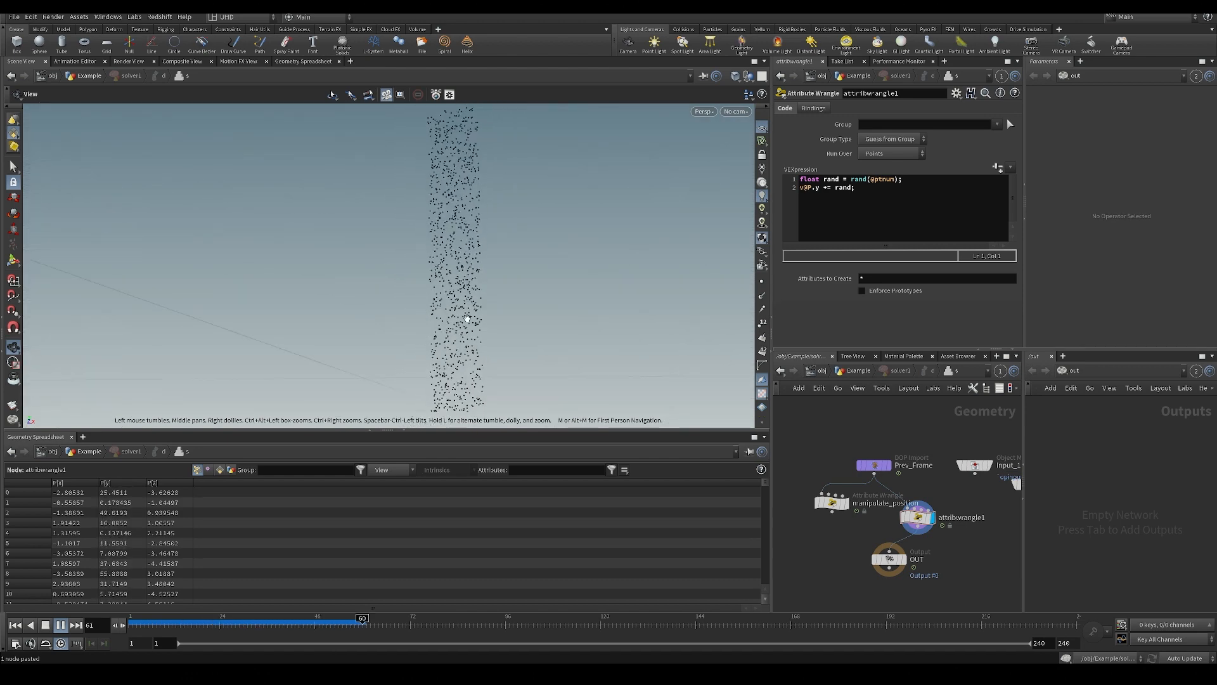
pyautogui.moveTo(467, 320); pyautogui.dragTo(451, 295)
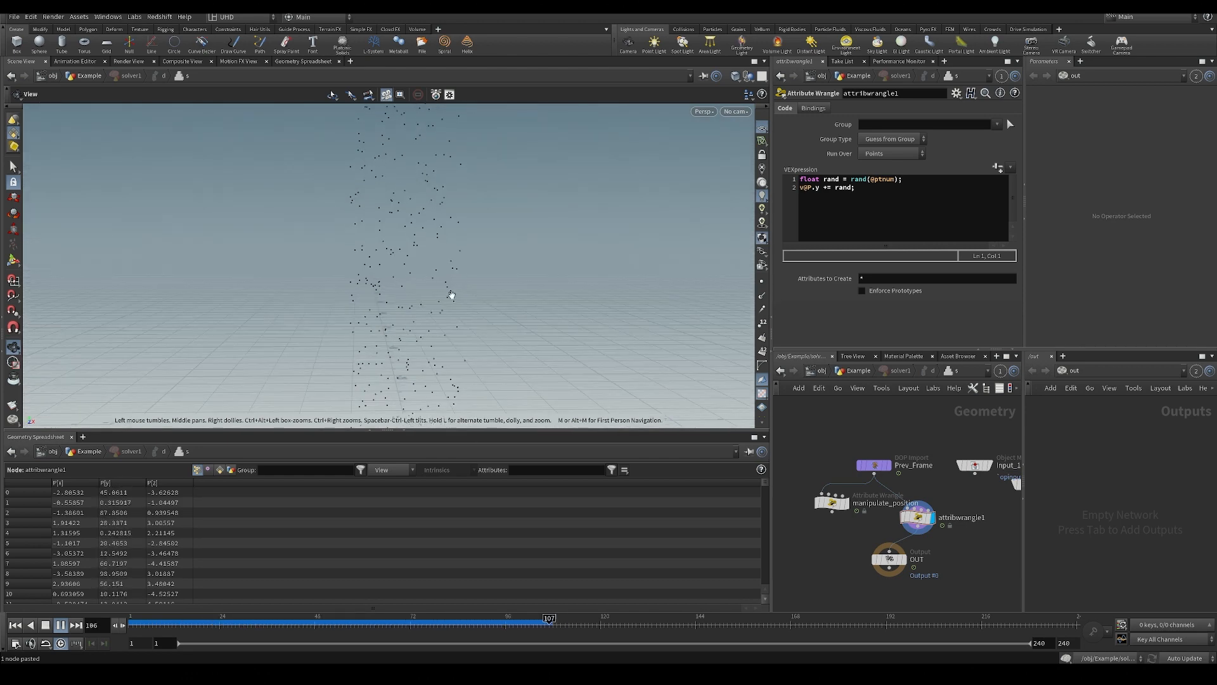
pyautogui.click(15, 625)
# Move attribwrangle1 closer above the OUT node and save the scene.
pyautogui.moveTo(905, 578); pyautogui.dragTo(870, 544, button='middle')
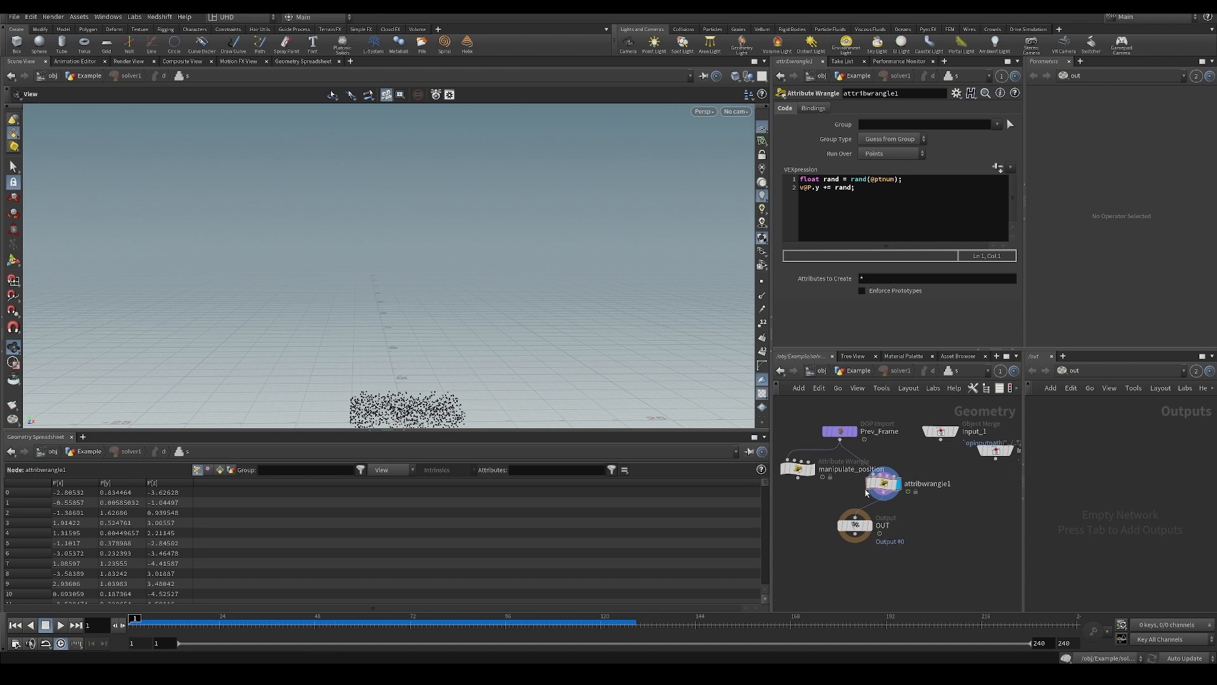
pyautogui.moveTo(883, 485); pyautogui.dragTo(867, 485)
pyautogui.moveTo(921, 497); pyautogui.dragTo(904, 475, button='middle')
pyautogui.hotkey('ctrl', 's')
# Scrub the early frames and return to frame 1 to examine the points' height offsets.
pyautogui.moveTo(546, 394); pyautogui.dragTo(472, 266)
pyautogui.click(168, 618)
pyautogui.moveTo(168, 621); pyautogui.dragTo(130, 634)
pyautogui.moveTo(546, 308); pyautogui.dragTo(538, 340)
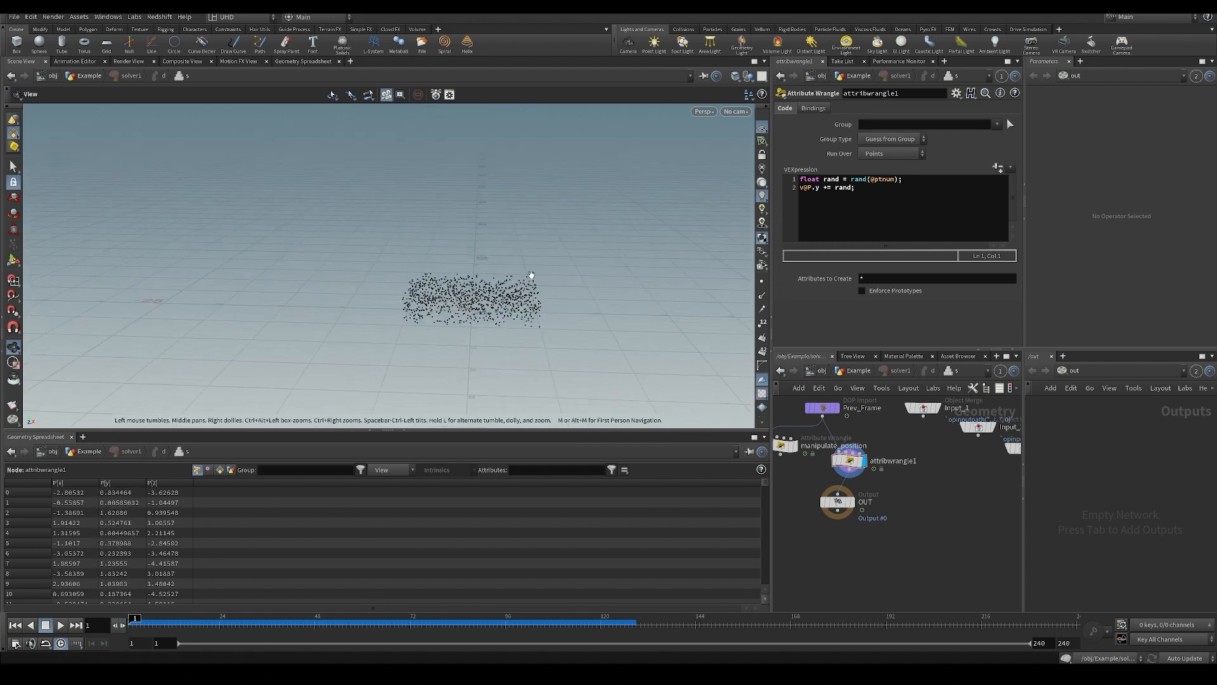
pyautogui.moveTo(531, 274); pyautogui.dragTo(513, 269)
pyautogui.scroll(4, 513, 269)
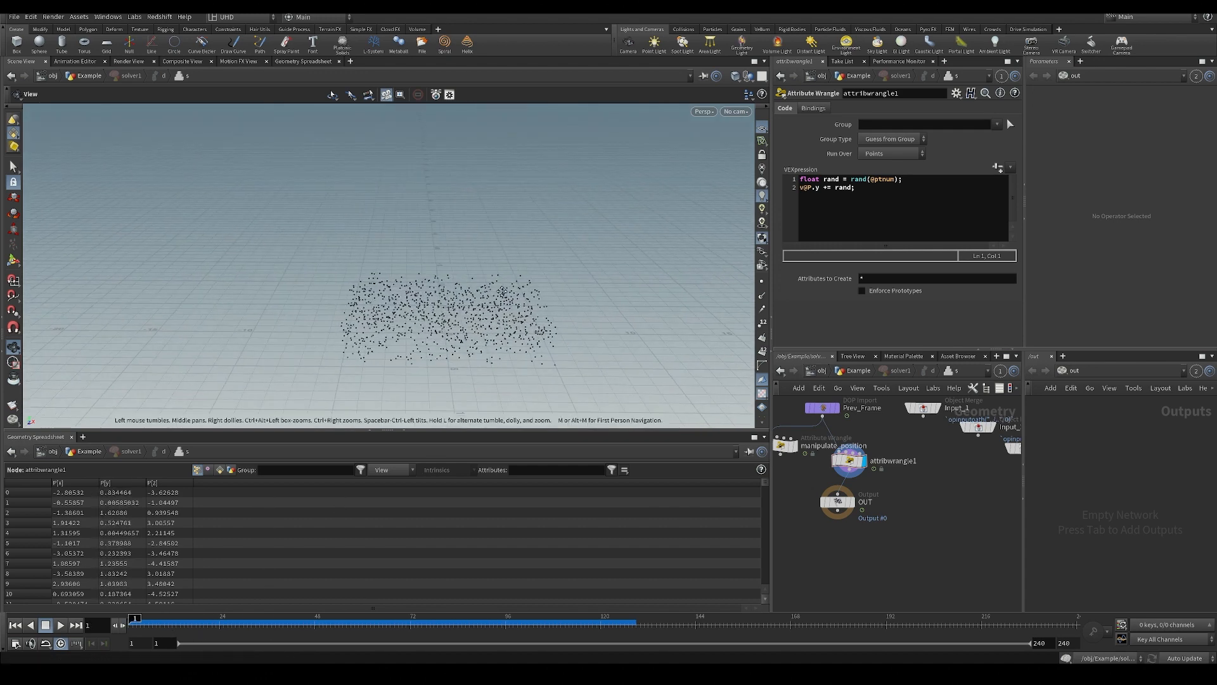
# Insert "rand = fit01(rand,0.01, 0.1);" as the wrangle's second line to remap the random value to a smaller range.
pyautogui.click(922, 183)
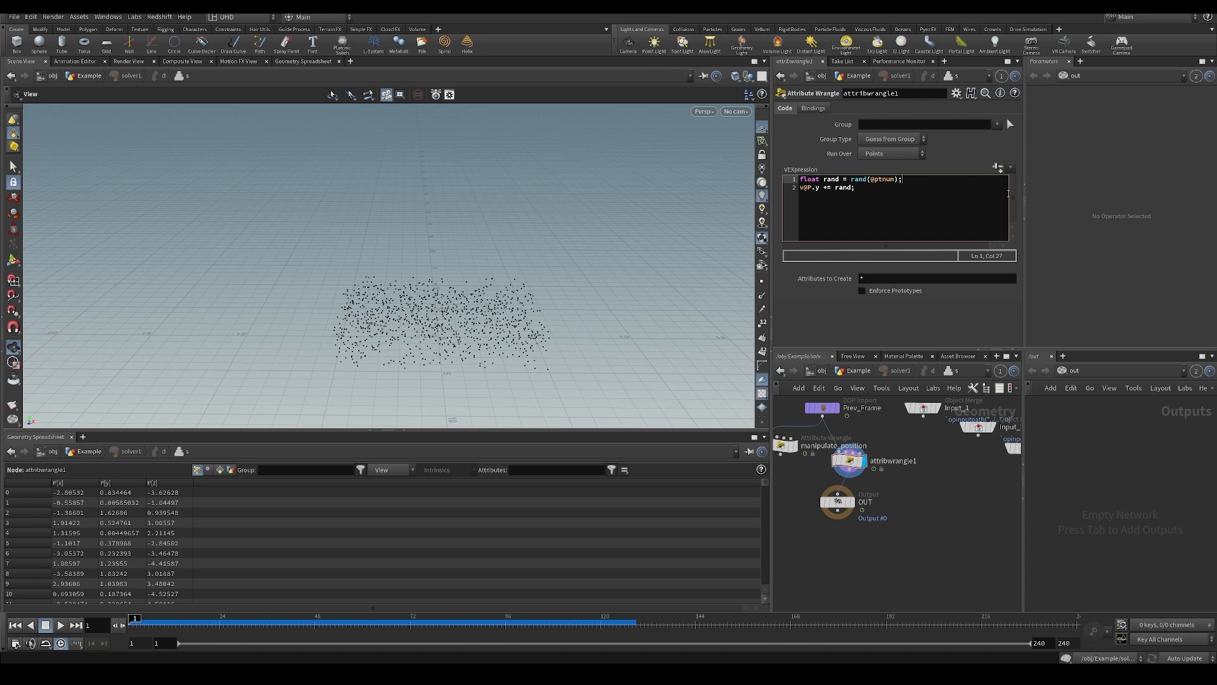
pyautogui.press('Return')
pyautogui.write('rand ')
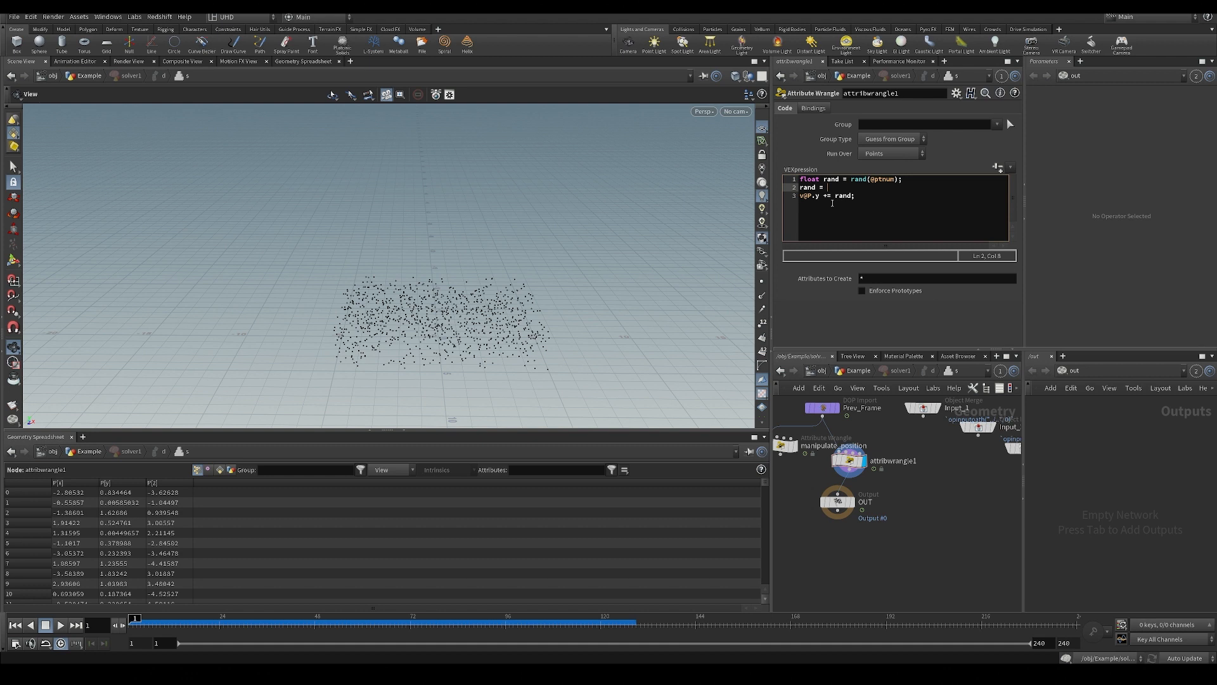
pyautogui.write('= fit01(')
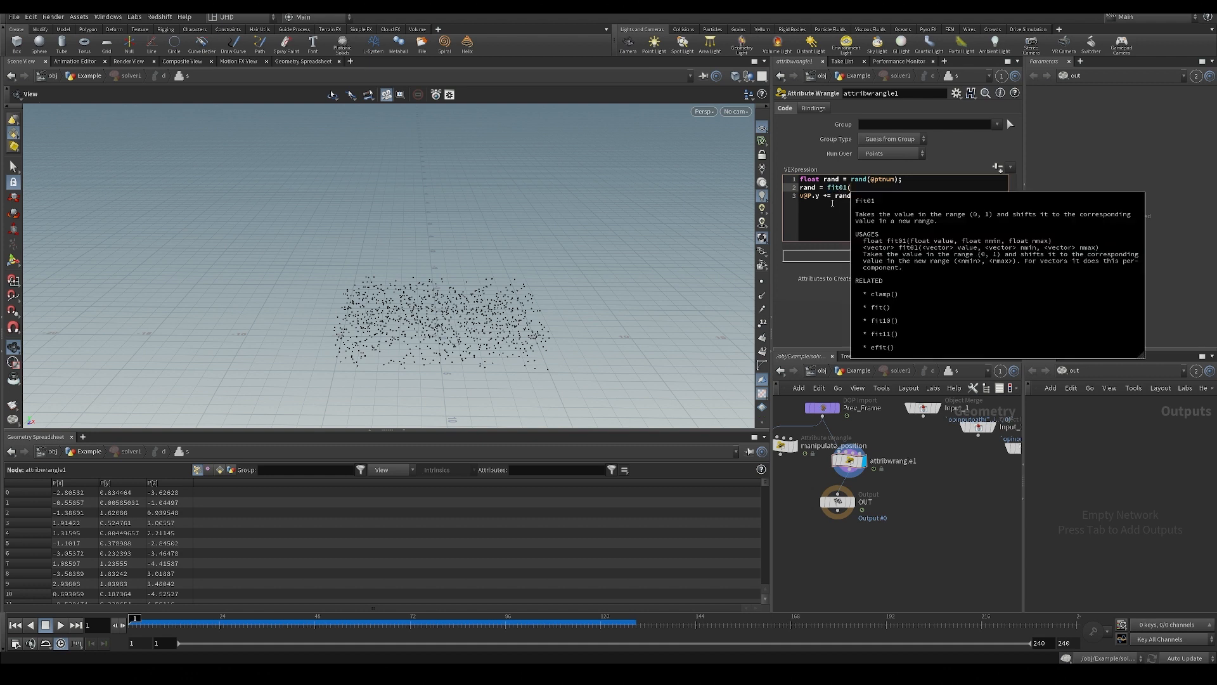
pyautogui.write('rand')
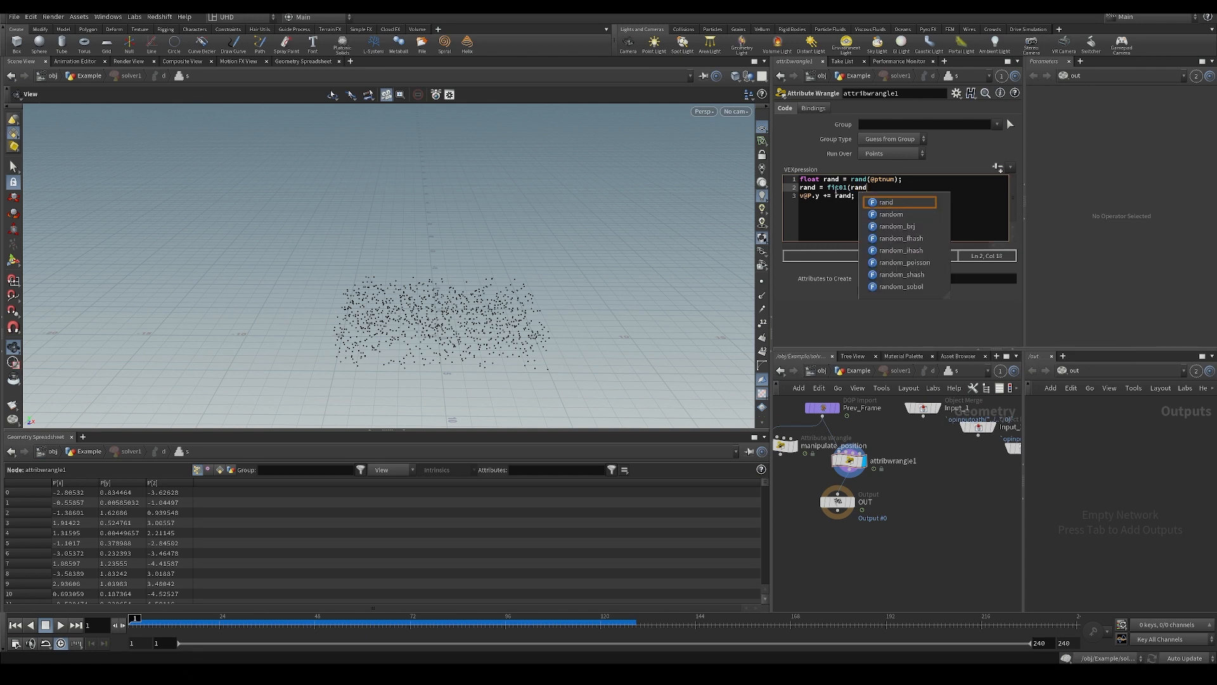
pyautogui.press('F1')
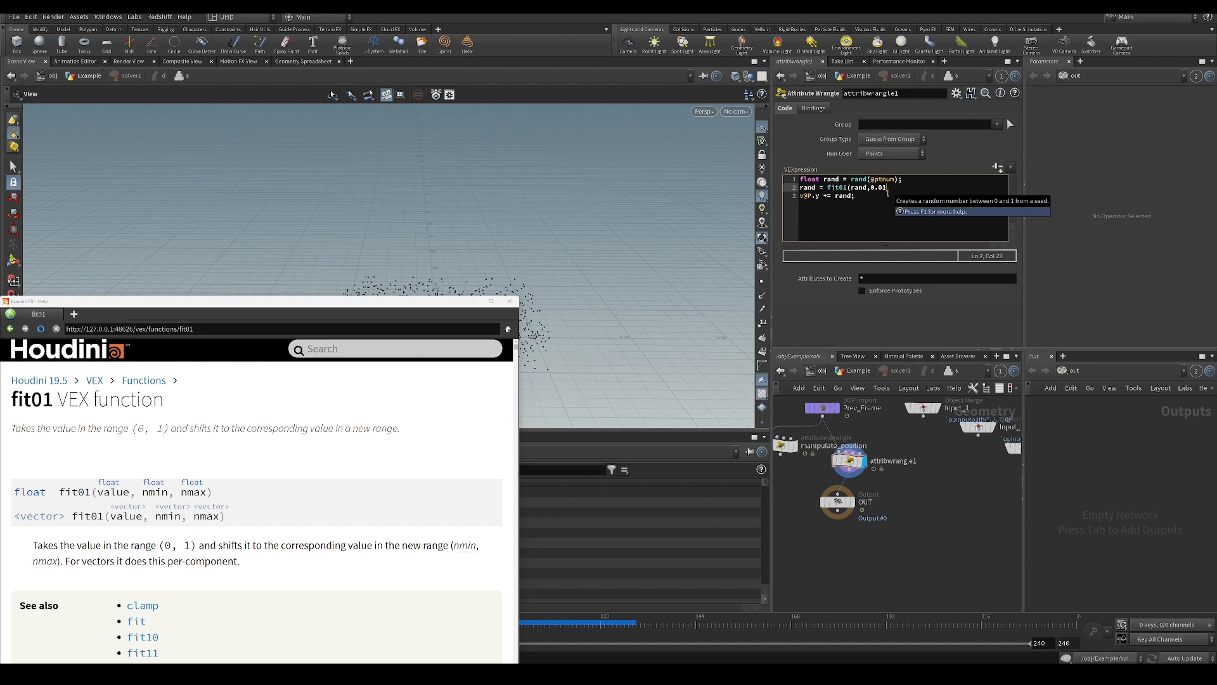
pyautogui.write('1);')
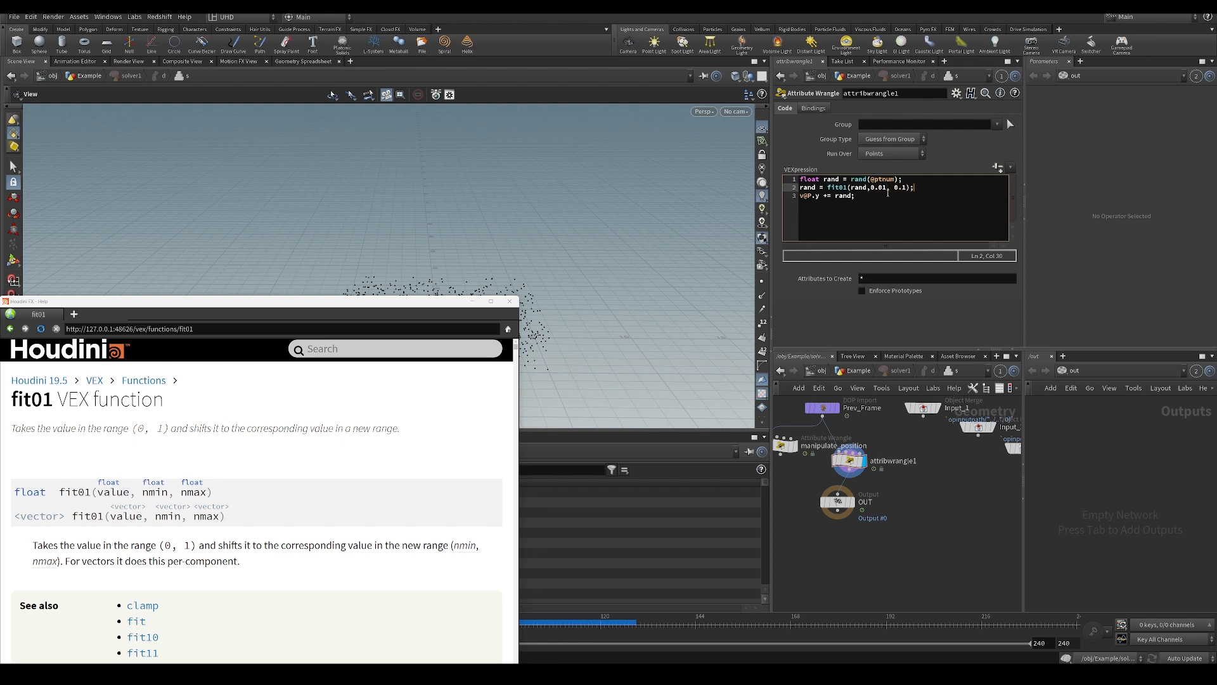
pyautogui.click(472, 302)
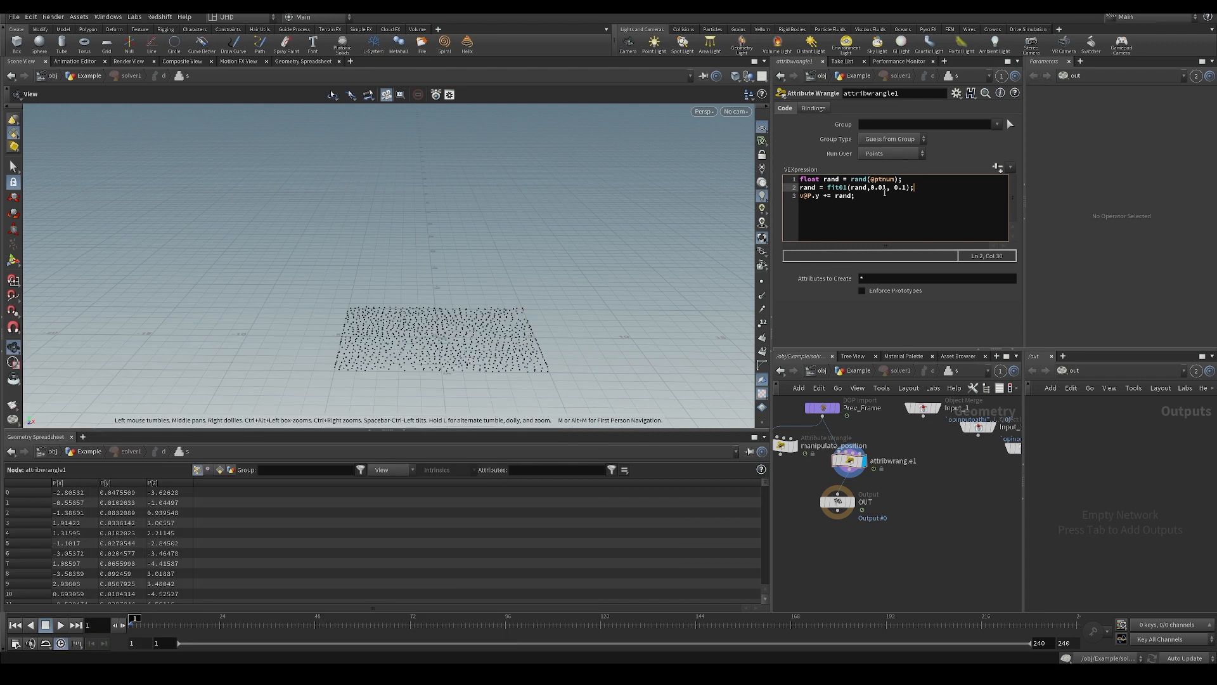
pyautogui.click(852, 559)
pyautogui.scroll(2, 947, 507)
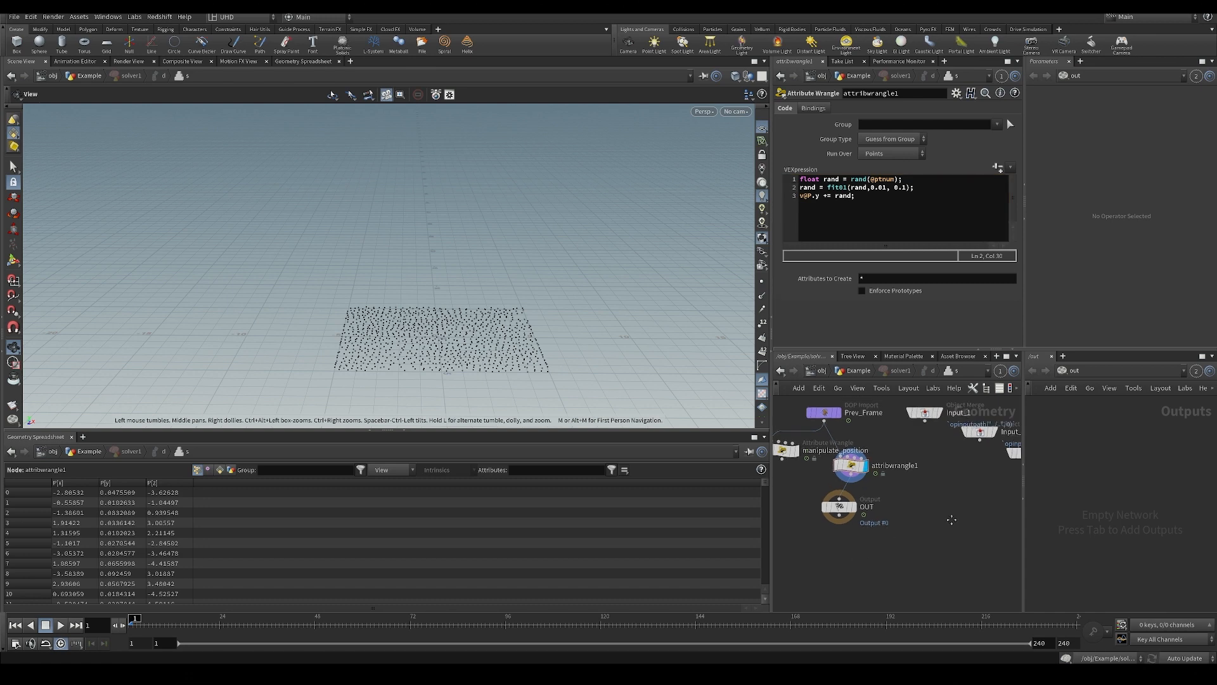
# Return to the Example network, start playback and display solver1.
pyautogui.moveTo(501, 384); pyautogui.dragTo(431, 326)
pyautogui.scroll(-2, 911, 564)
pyautogui.press('u')
pyautogui.press('Up')
pyautogui.click(820, 511)
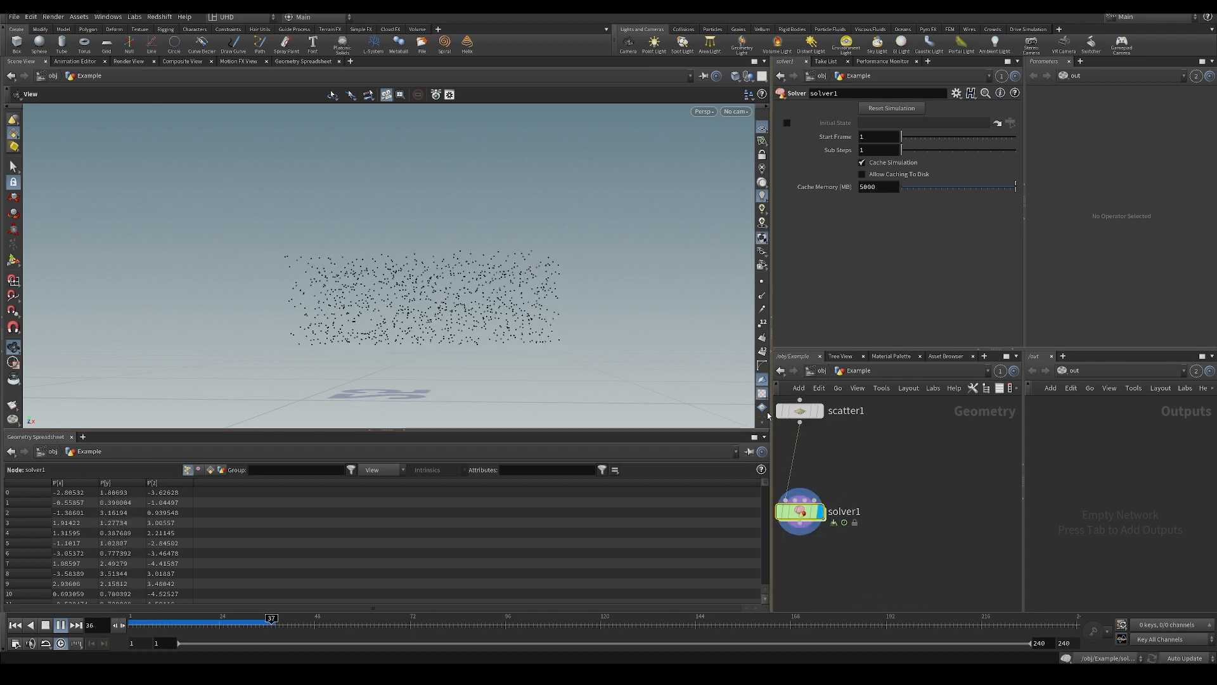
# Replay the simulation from the first frame, examine the points' rise from several angles, and rewind to frame 1.
pyautogui.hotkey('ctrl', 'Up')
pyautogui.press('Up')
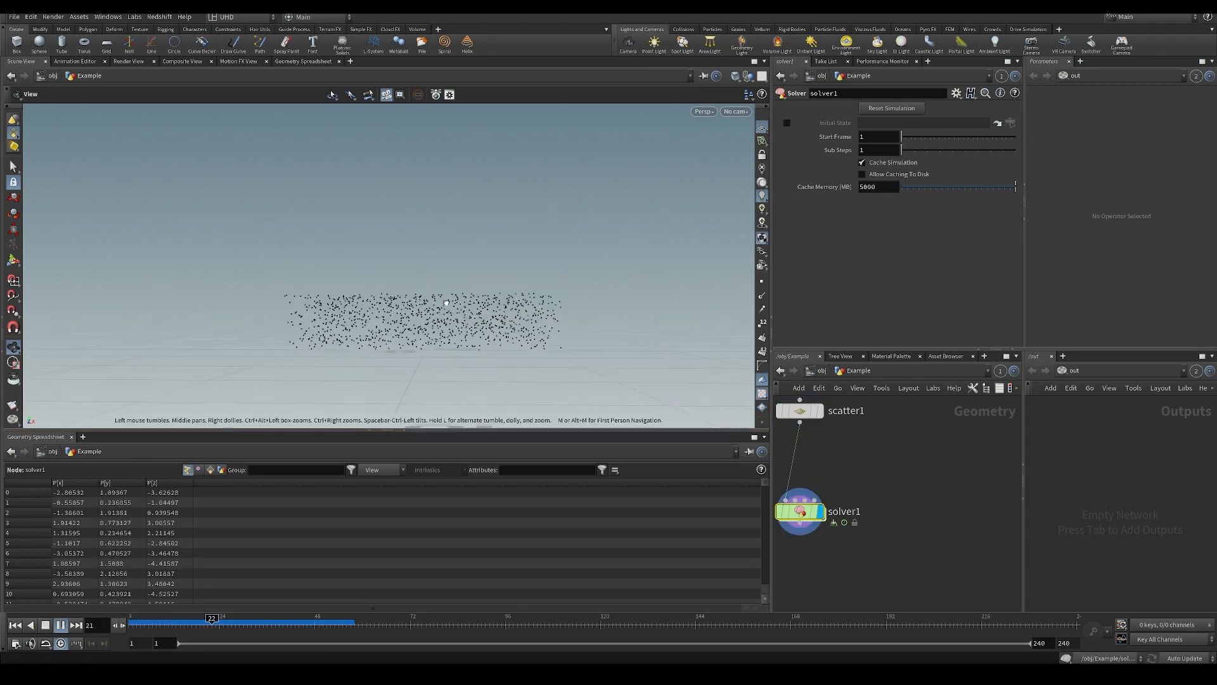
pyautogui.moveTo(477, 306)
pyautogui.mouseDown()
pyautogui.moveTo(534, 376)
pyautogui.moveTo(464, 304)
pyautogui.moveTo(473, 290)
pyautogui.mouseUp()
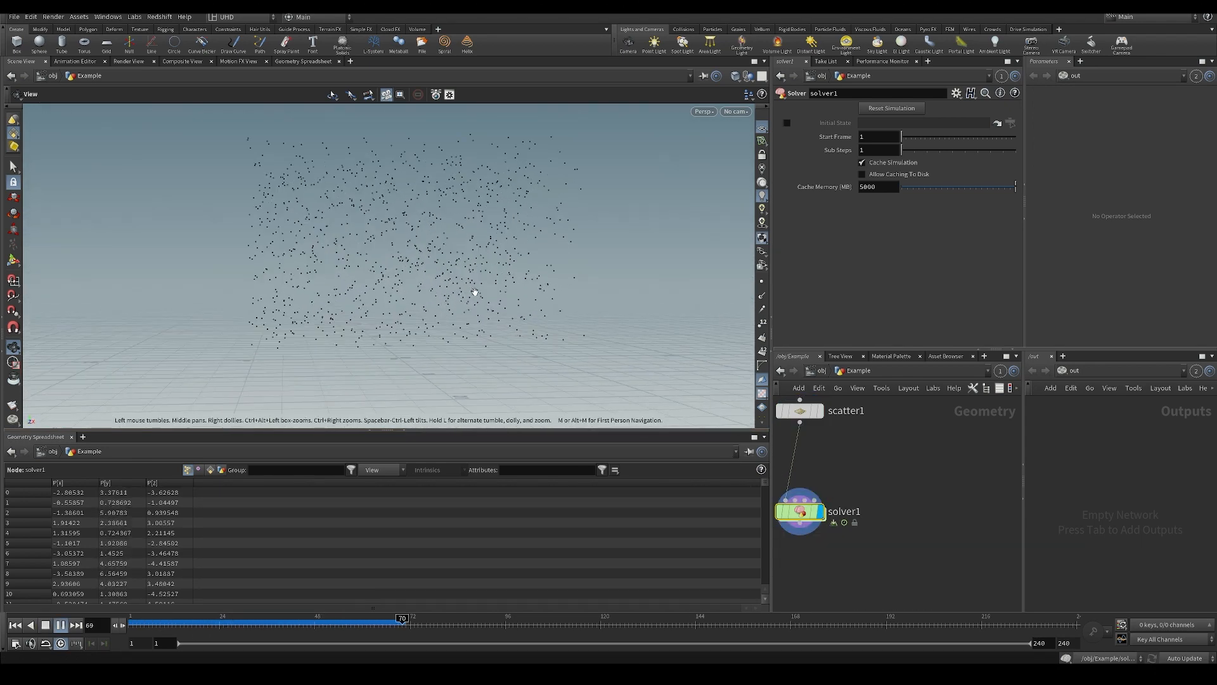
pyautogui.moveTo(435, 310); pyautogui.dragTo(433, 350, button='middle')
pyautogui.moveTo(432, 349); pyautogui.dragTo(421, 280, button='right')
pyautogui.moveTo(421, 280); pyautogui.dragTo(356, 293)
pyautogui.moveTo(313, 623); pyautogui.dragTo(129, 624)
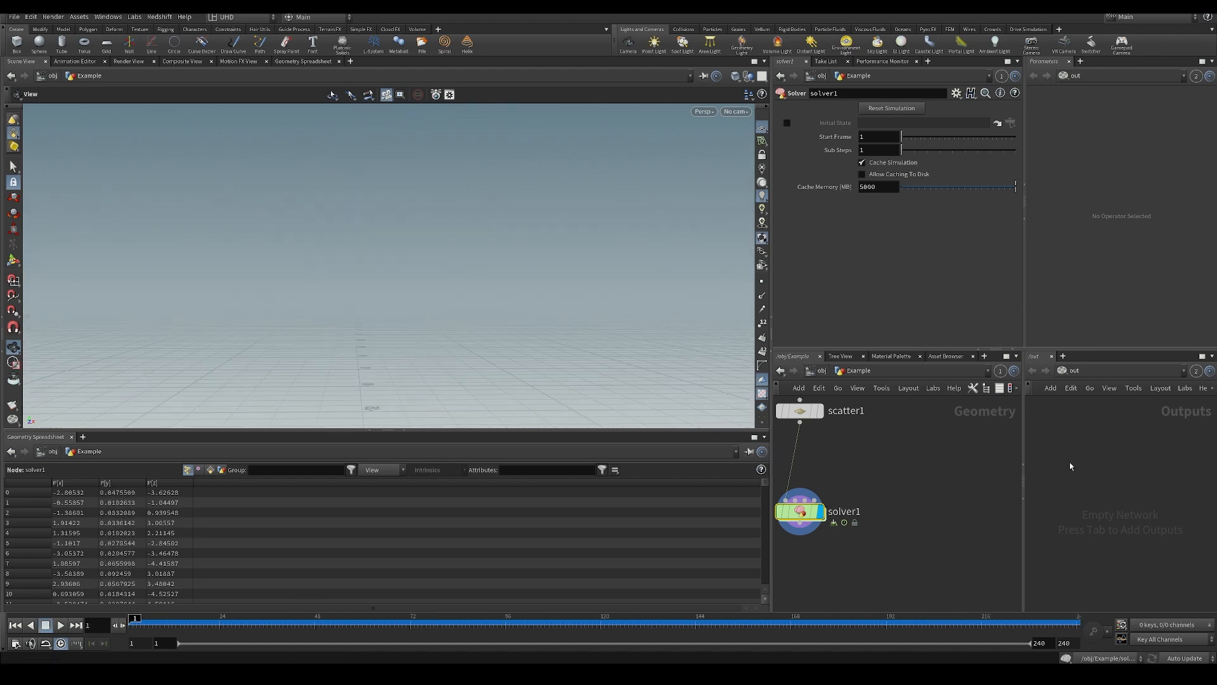
# Nudge solver1 upward and reopen its inner network to edit attribwrangle1's expression.
pyautogui.moveTo(798, 519); pyautogui.dragTo(798, 511)
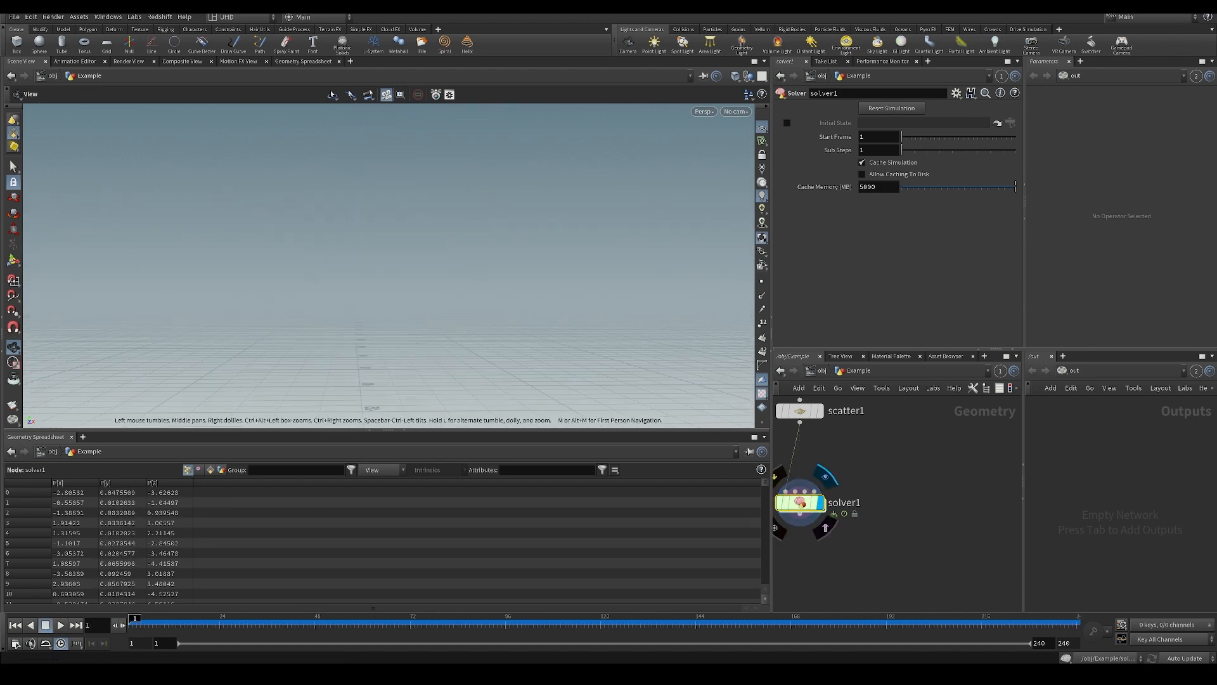
pyautogui.doubleClick(800, 502)
pyautogui.click(909, 180)
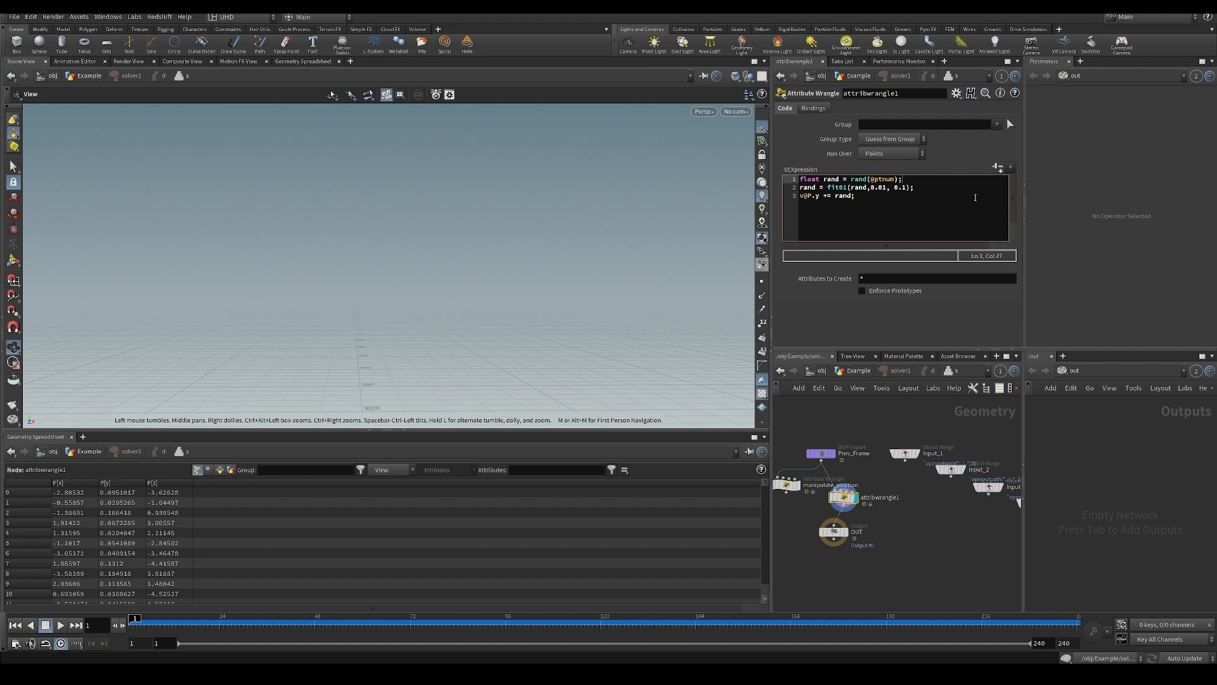
pyautogui.click(882, 187)
pyautogui.press('BackSpace')
pyautogui.press('BackSpace')
pyautogui.press('BackSpace')
pyautogui.press('BackSpace')
pyautogui.write('c')
pyautogui.press('BackSpace')
pyautogui.write('0.01')
# Insert "float min = chf('min');" as a new second line of the wrangle's expression.
pyautogui.press('Up')
pyautogui.press('Return')
pyautogui.write('fl')
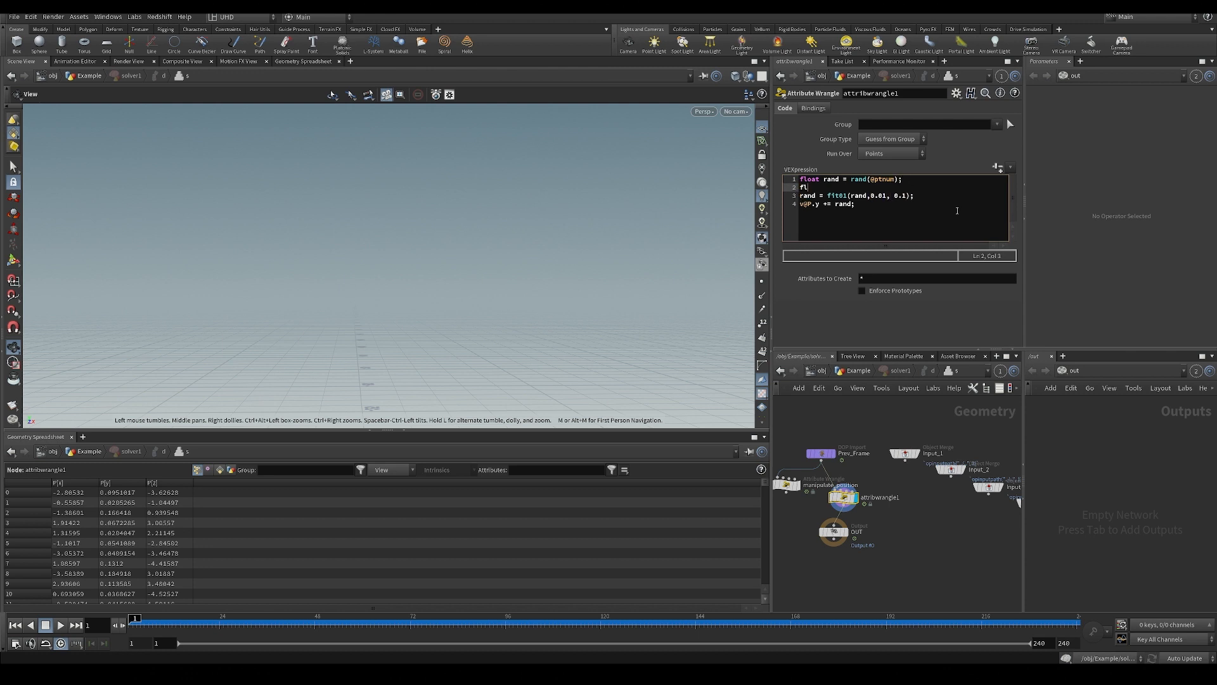
pyautogui.write("oat min = chf('min');")
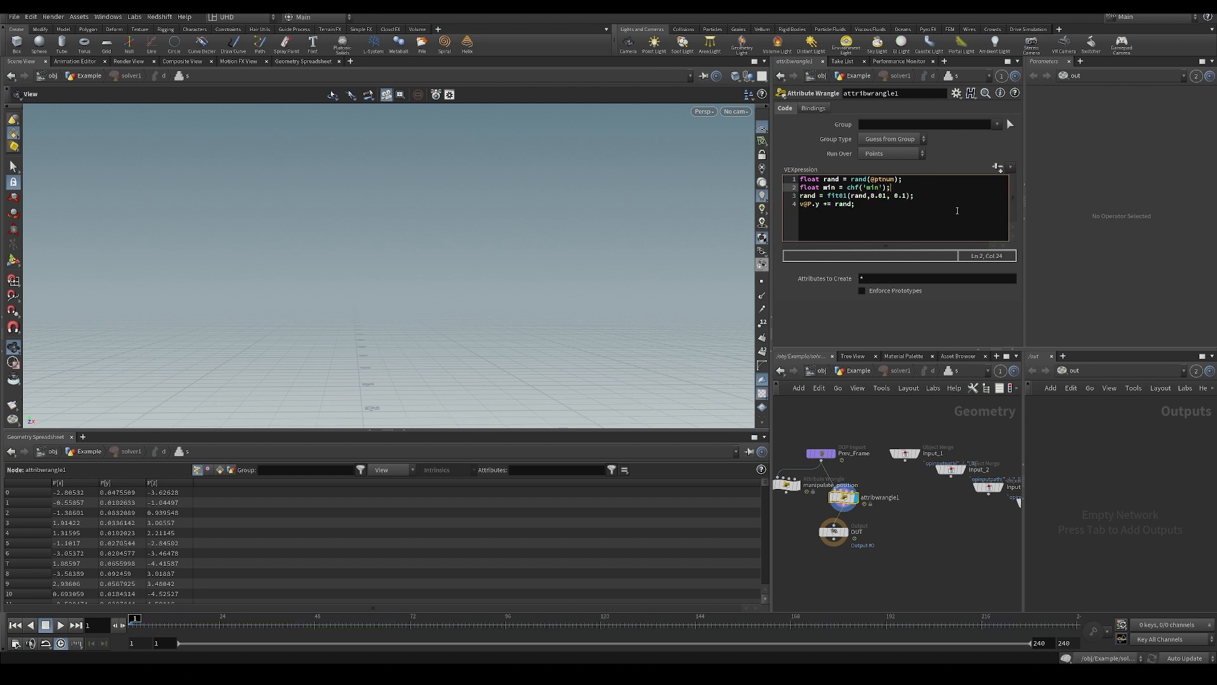
# Try double quotes around the min channel name, then restore the single quotes.
pyautogui.press('BackSpace')
pyautogui.press('BackSpace')
pyautogui.write('"')
pyautogui.press('BackSpace')
pyautogui.press('Return')
pyautogui.write("'")
pyautogui.press('BackSpace')
pyautogui.press('BackSpace')
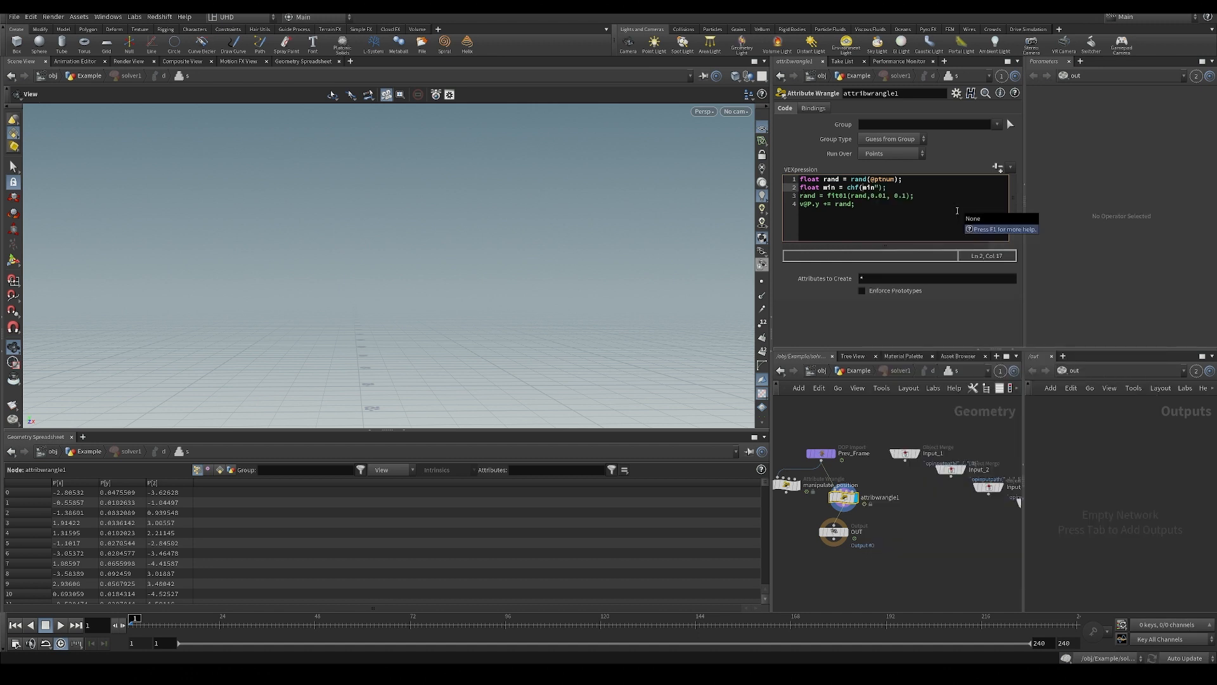
pyautogui.write("'")
pyautogui.press('Right')
pyautogui.press('BackSpace')
pyautogui.write("'")
# Add "float max = chf('max');" as the third line, below the min declaration.
pyautogui.press('Down')
pyautogui.press('Up')
pyautogui.press('Return')
pyautogui.write('\\loat')
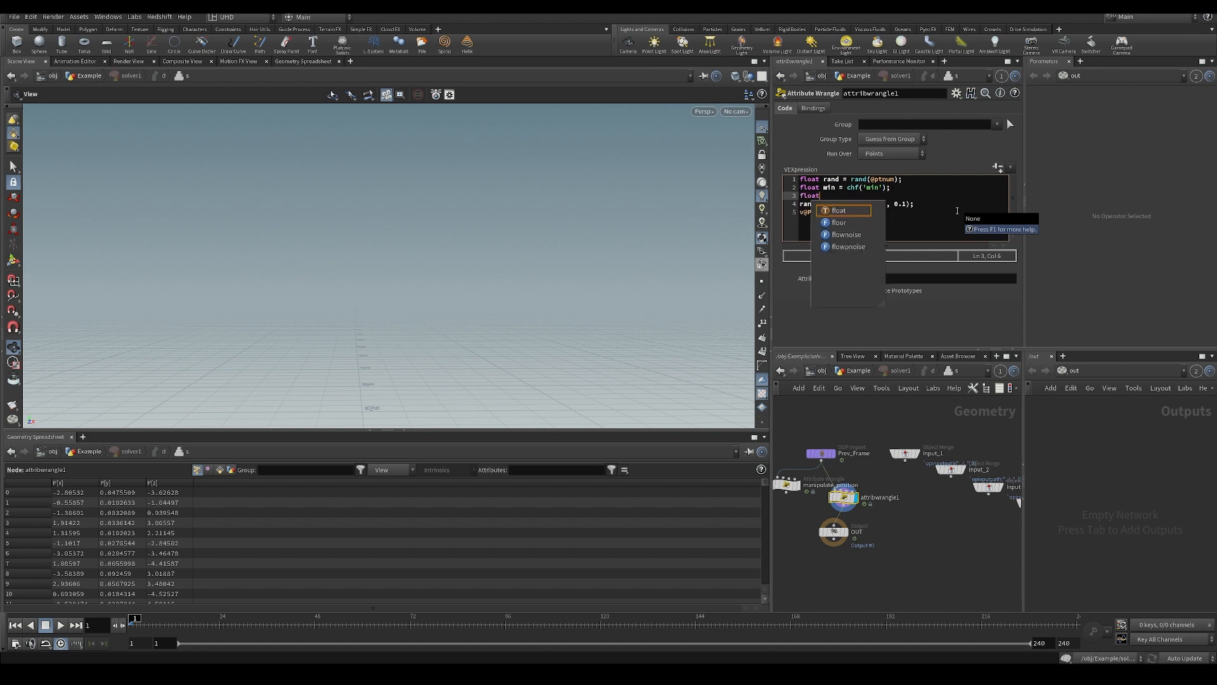
pyautogui.write(' max = chf(')
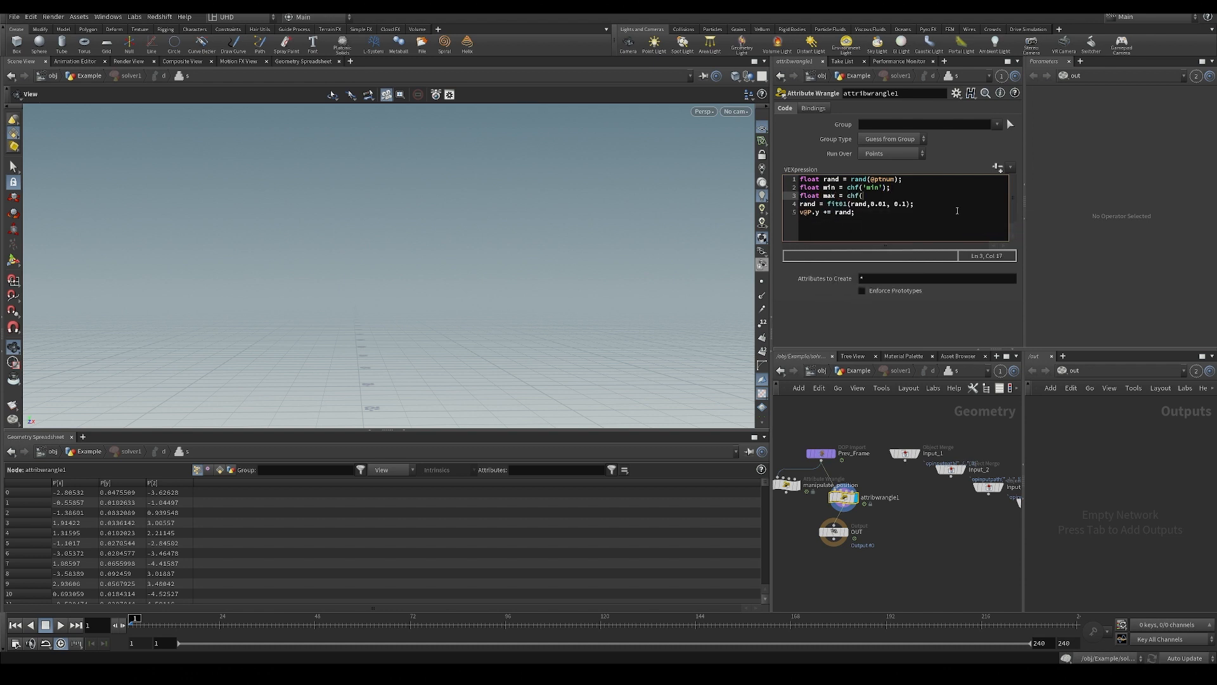
pyautogui.write("'max');")
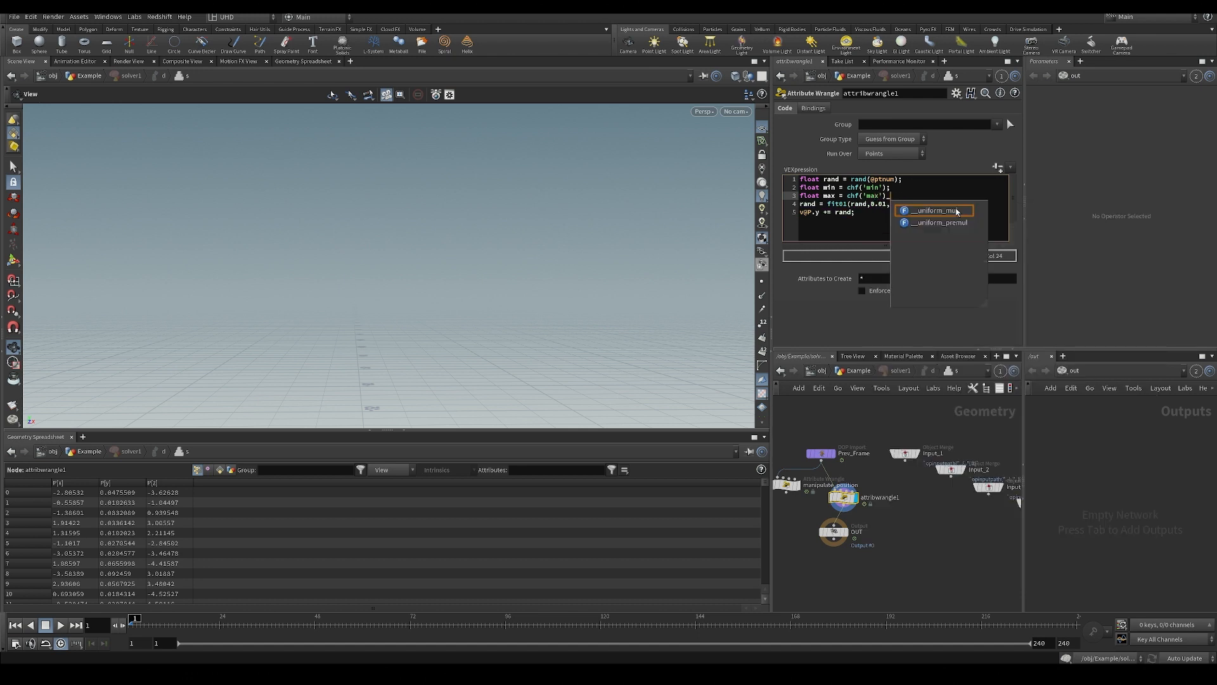
pyautogui.press('Down')
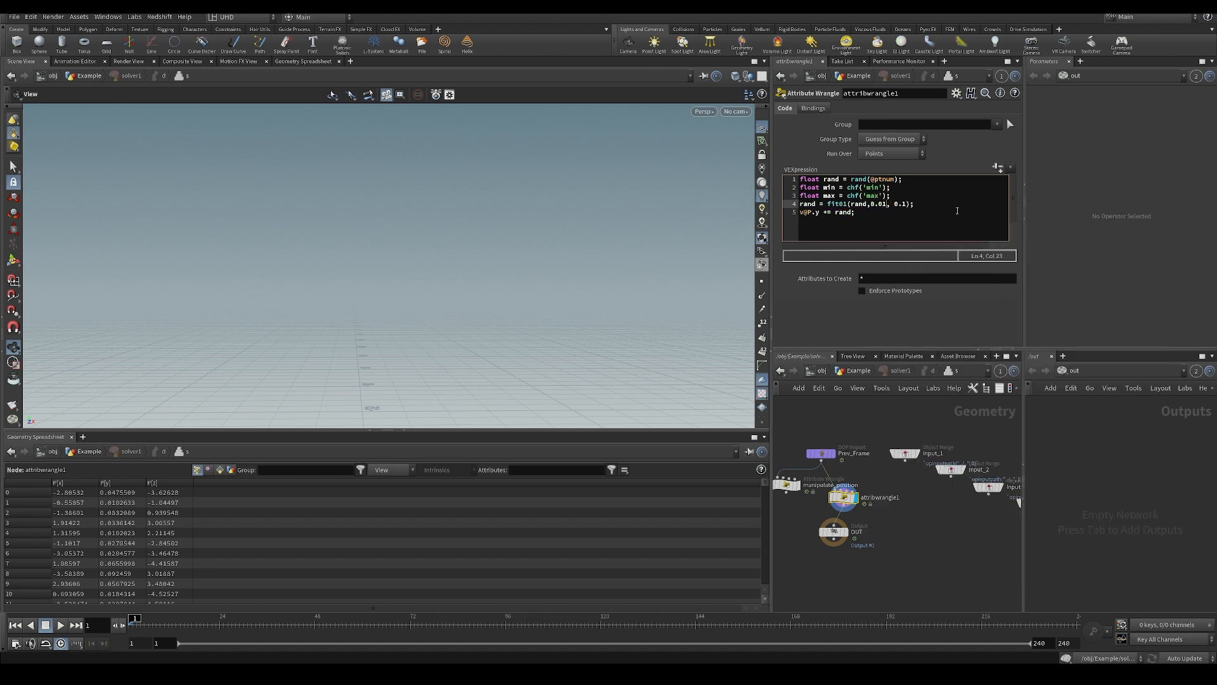
# Create the channel parameters from the code and set Min to .01 and Max to .1.
pyautogui.click(997, 167)
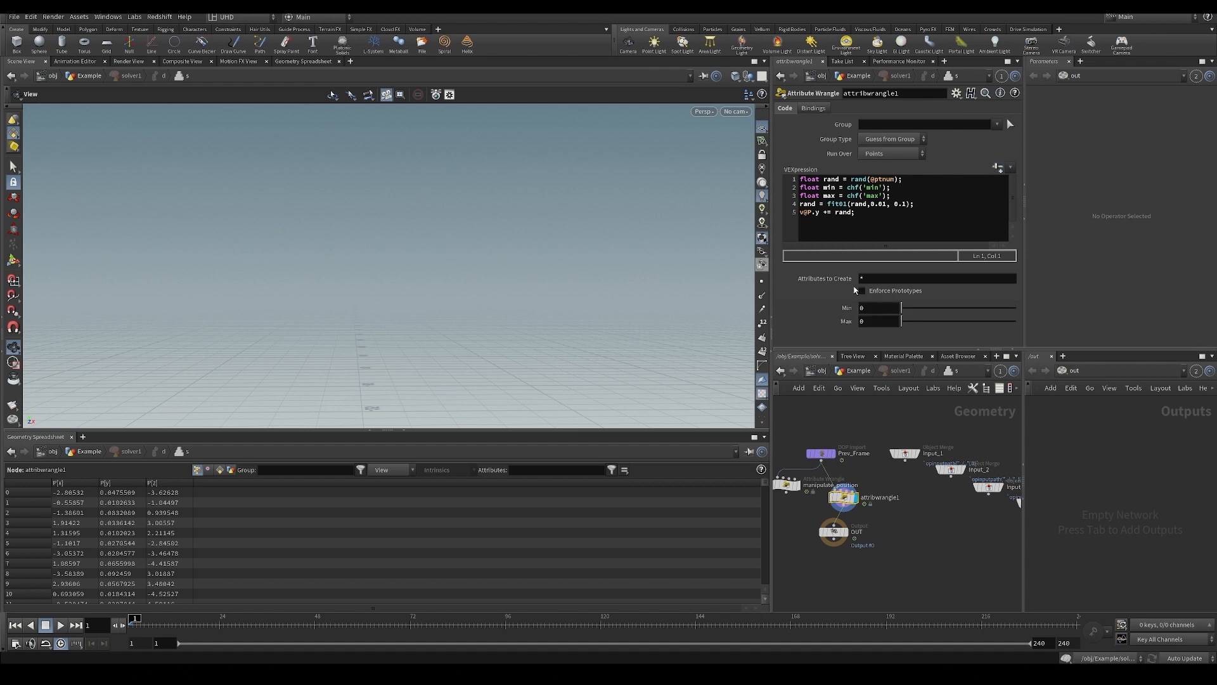
pyautogui.write('.01')
pyautogui.press('Tab')
pyautogui.write('.1')
pyautogui.press('Return')
# Replace the two range constants in the fit01 call with the min and max variables.
pyautogui.click(884, 203)
pyautogui.press('BackSpace')
pyautogui.press('BackSpace')
pyautogui.press('BackSpace')
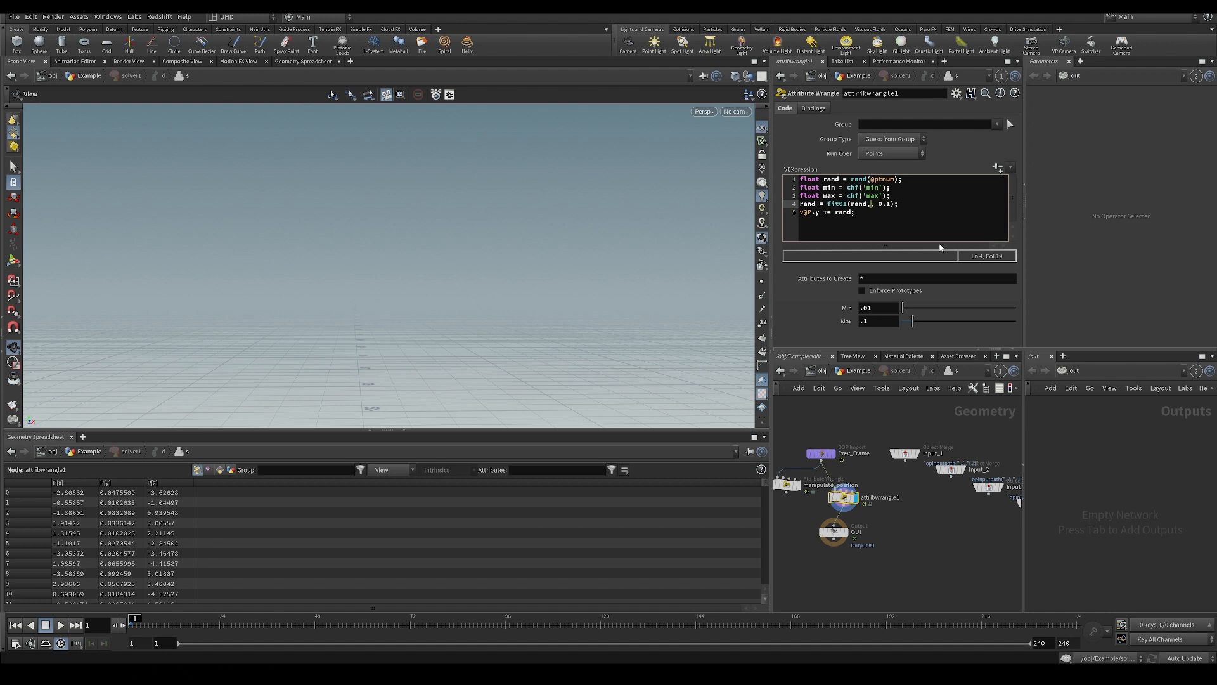
pyautogui.write('mo')
pyautogui.write('in')
pyautogui.press('Right')
pyautogui.write(', ')
pyautogui.write('ax')
# Try an inline chf('min') call as fit01's lower limit, then restore the plain min variable.
pyautogui.press('Up')
pyautogui.press('Up')
pyautogui.press('Down')
pyautogui.press('Down')
pyautogui.press('BackSpace')
pyautogui.press('BackSpace')
pyautogui.press('BackSpace')
pyautogui.write("chf('in")
pyautogui.press('Left')
pyautogui.press('Left')
pyautogui.write('m')
pyautogui.press('Right')
pyautogui.press('Right')
pyautogui.write("')")
pyautogui.press('BackSpace')
pyautogui.press('BackSpace')
pyautogui.press('BackSpace')
pyautogui.press('BackSpace')
pyautogui.press('BackSpace')
pyautogui.press('BackSpace')
pyautogui.press('BackSpace')
pyautogui.press('BackSpace')
pyautogui.press('BackSpace')
pyautogui.press('BackSpace')
pyautogui.write('min')
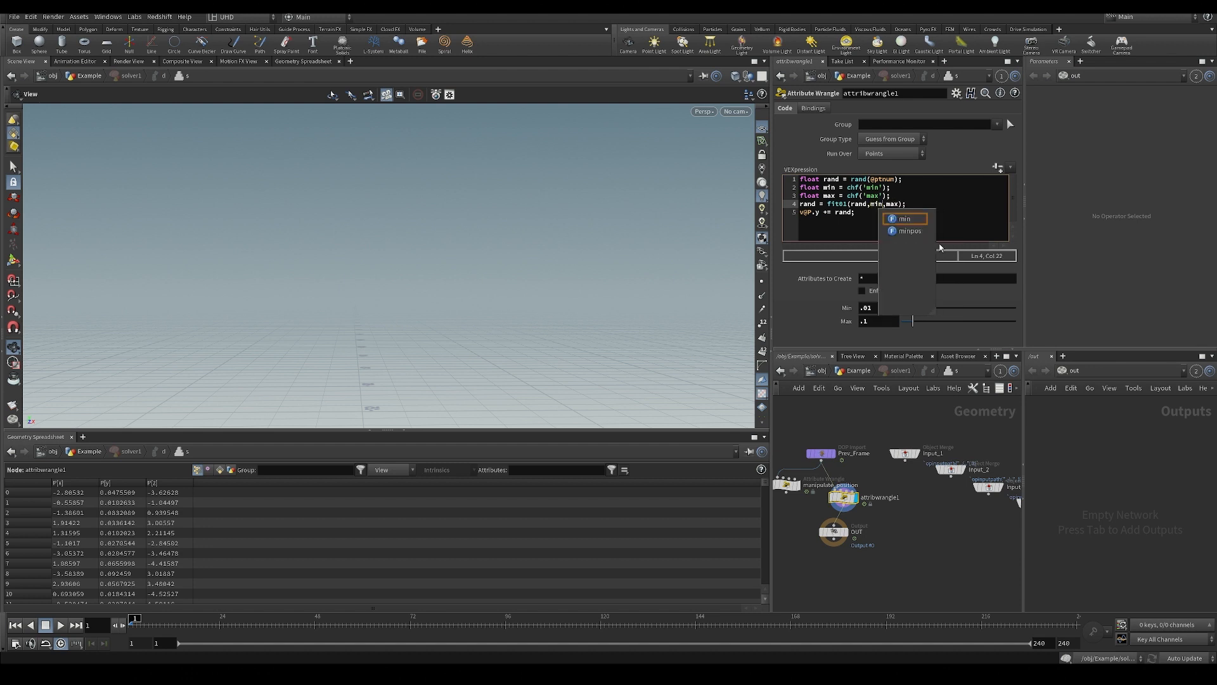
pyautogui.moveTo(959, 525); pyautogui.dragTo(952, 512, button='middle')
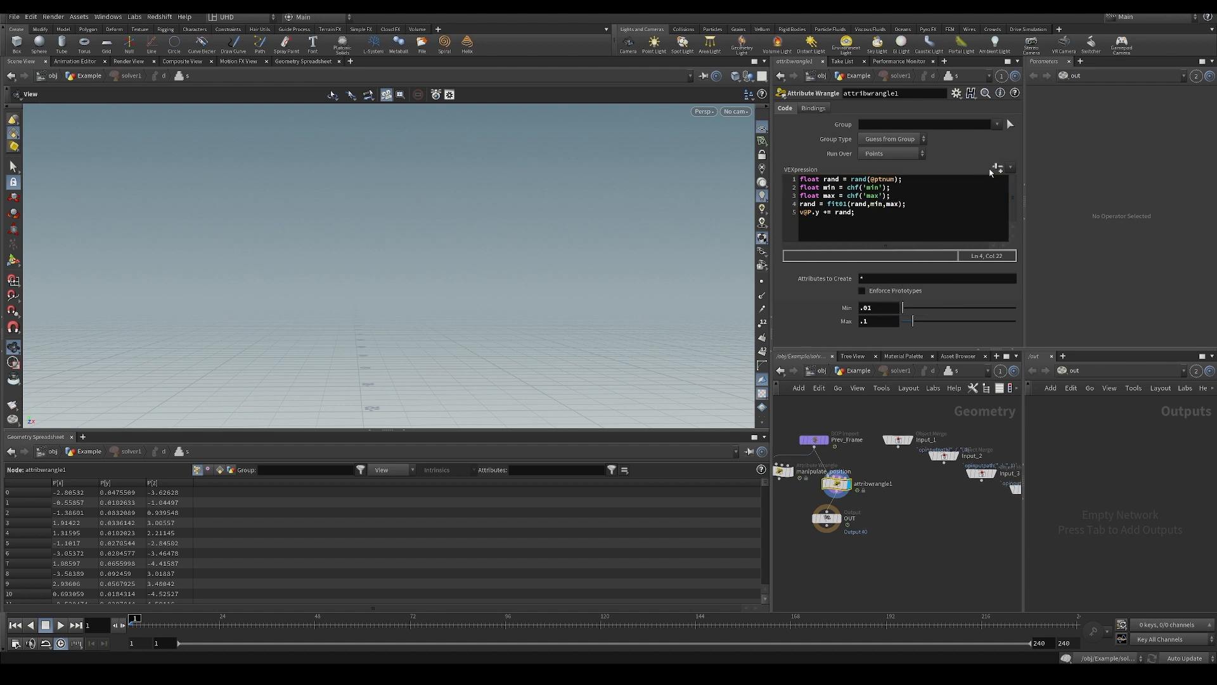
# Leave the solver's inner network and return to the Example geometry level.
pyautogui.scroll(-3, 879, 537)
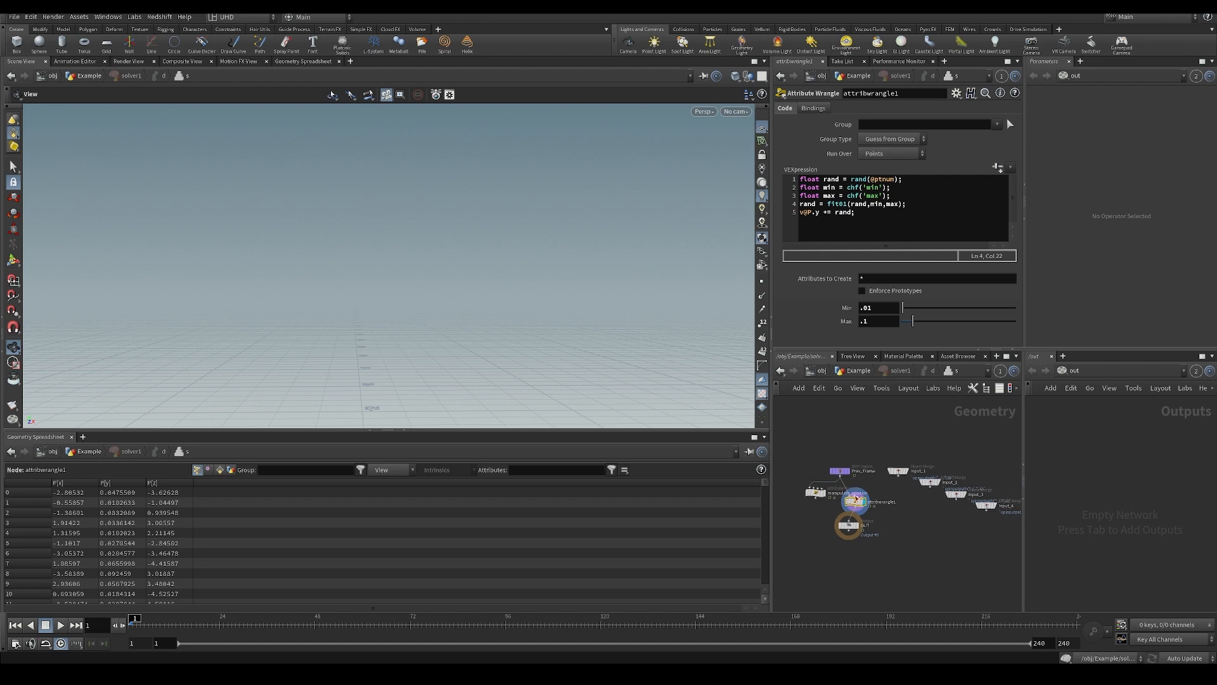
pyautogui.moveTo(848, 525); pyautogui.dragTo(846, 503)
pyautogui.press('i')
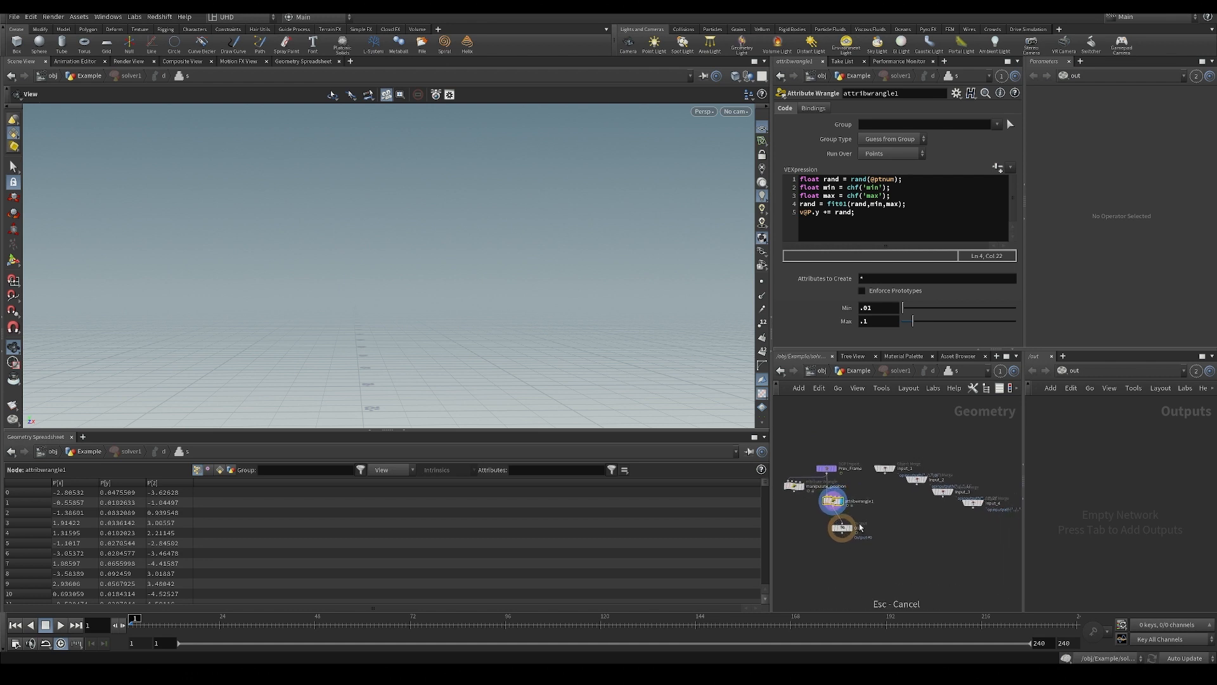
pyautogui.press('u')
pyautogui.press('u')
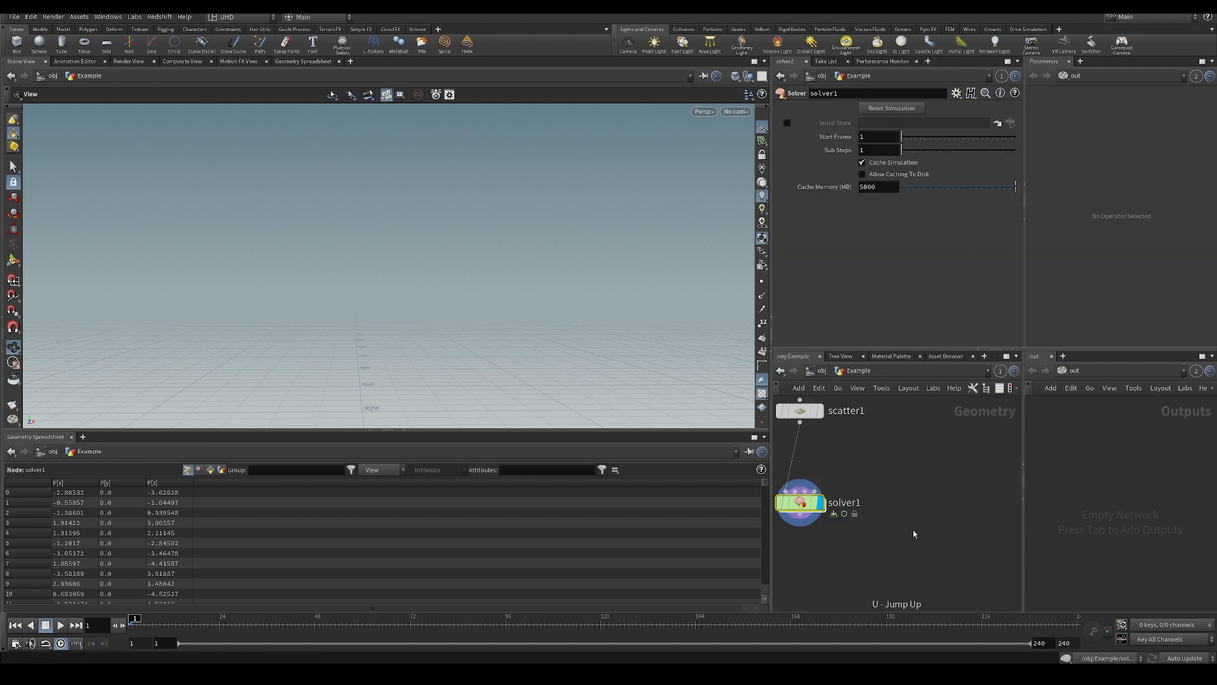
# Play the solver simulation to check the points' random rise in the viewport, and rewind to frame 1.
pyautogui.moveTo(376, 297); pyautogui.dragTo(387, 326)
pyautogui.moveTo(388, 304); pyautogui.dragTo(414, 139, button='middle')
pyautogui.press('Up')
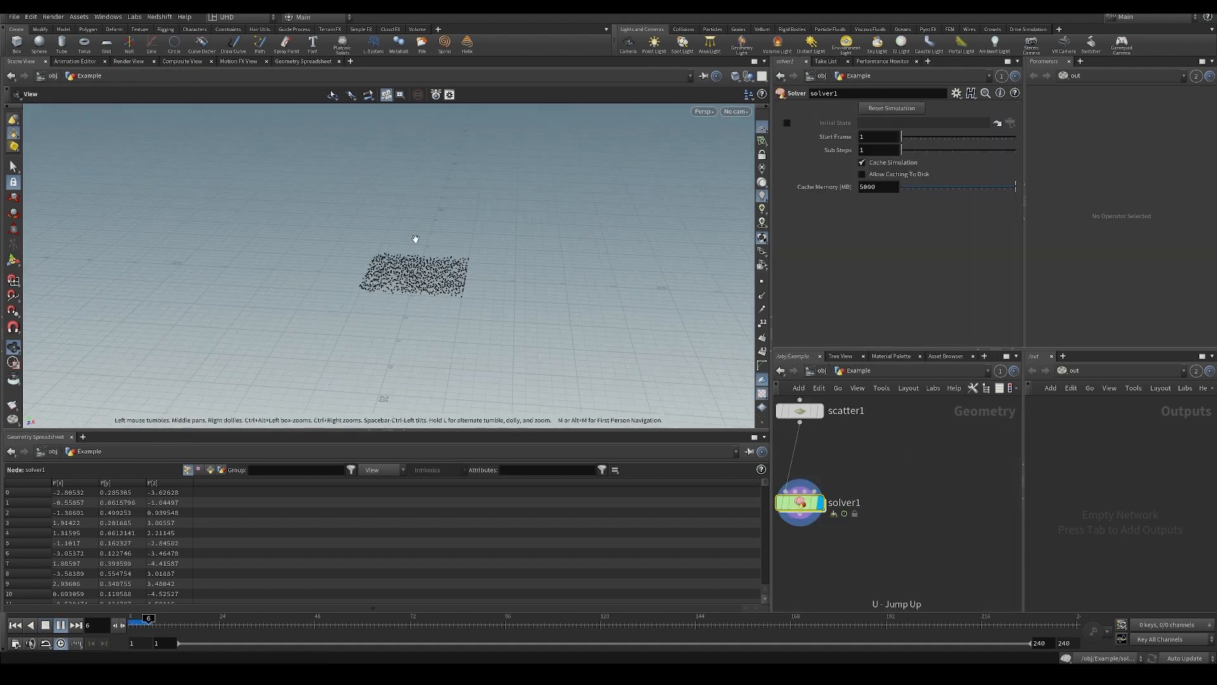
pyautogui.moveTo(332, 281); pyautogui.dragTo(363, 262)
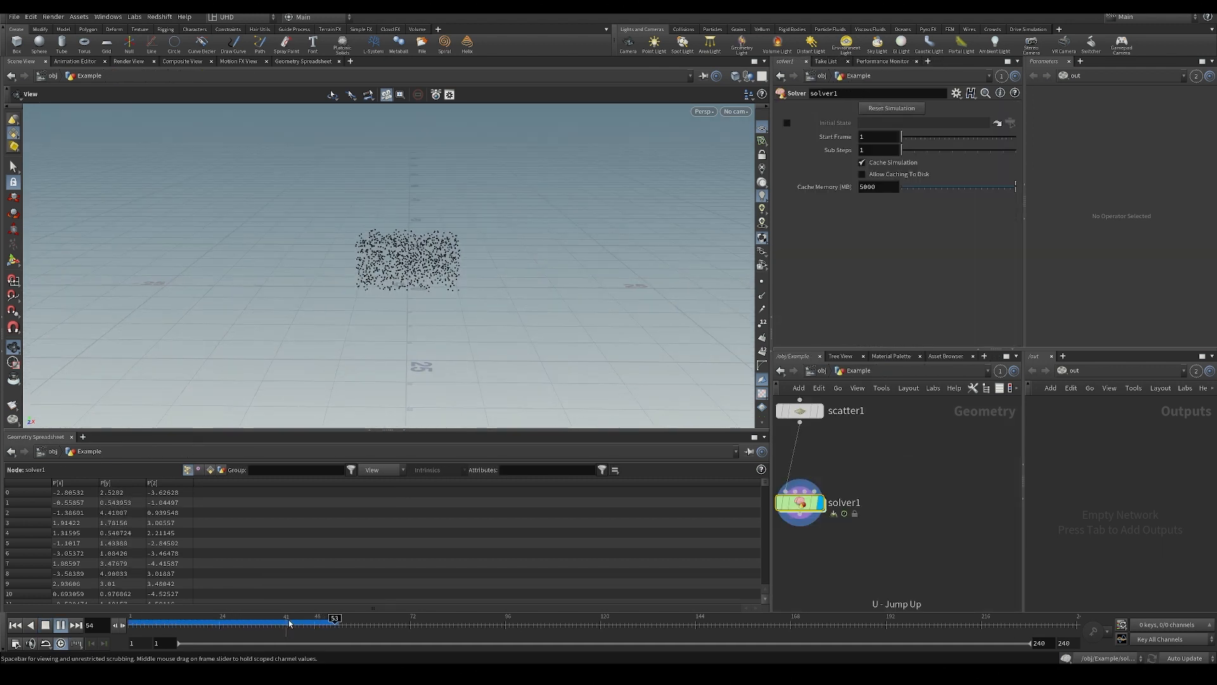
pyautogui.hotkey('ctrl', 'Up')
pyautogui.scroll(1, 396, 298)
pyautogui.scroll(2, 396, 298)
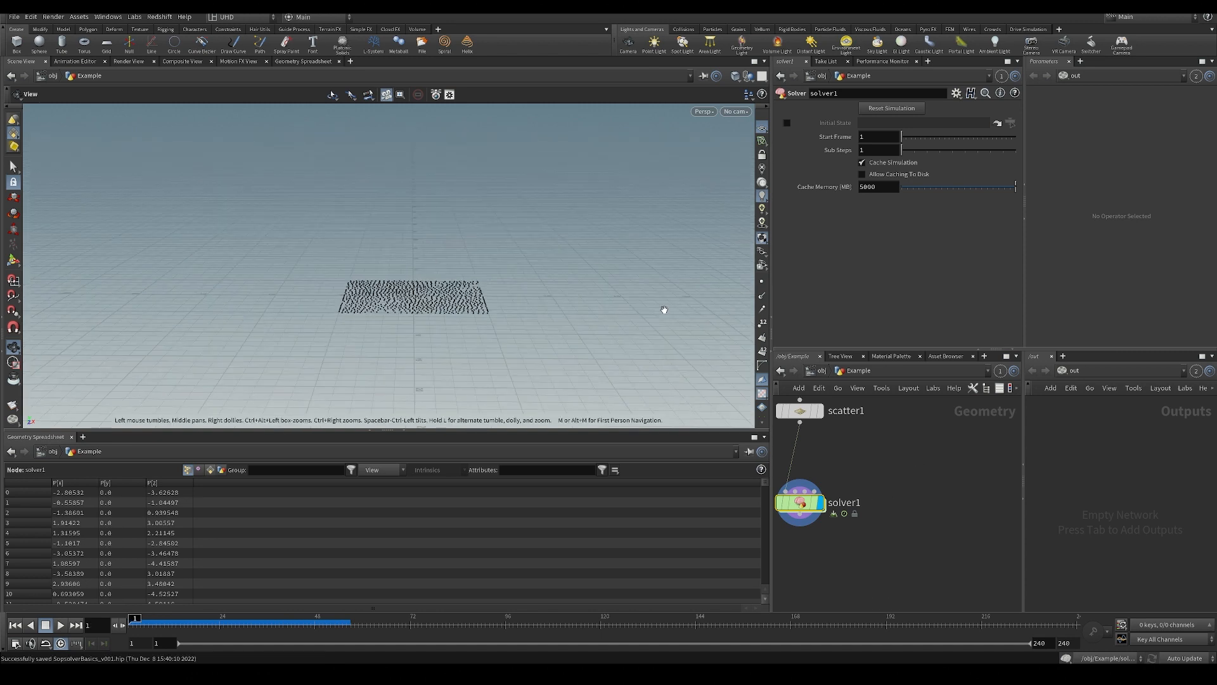
# Open the Edit Parameter Interface window for solver1 and move it clear of the network view.
pyautogui.moveTo(923, 470); pyautogui.dragTo(936, 481, button='middle')
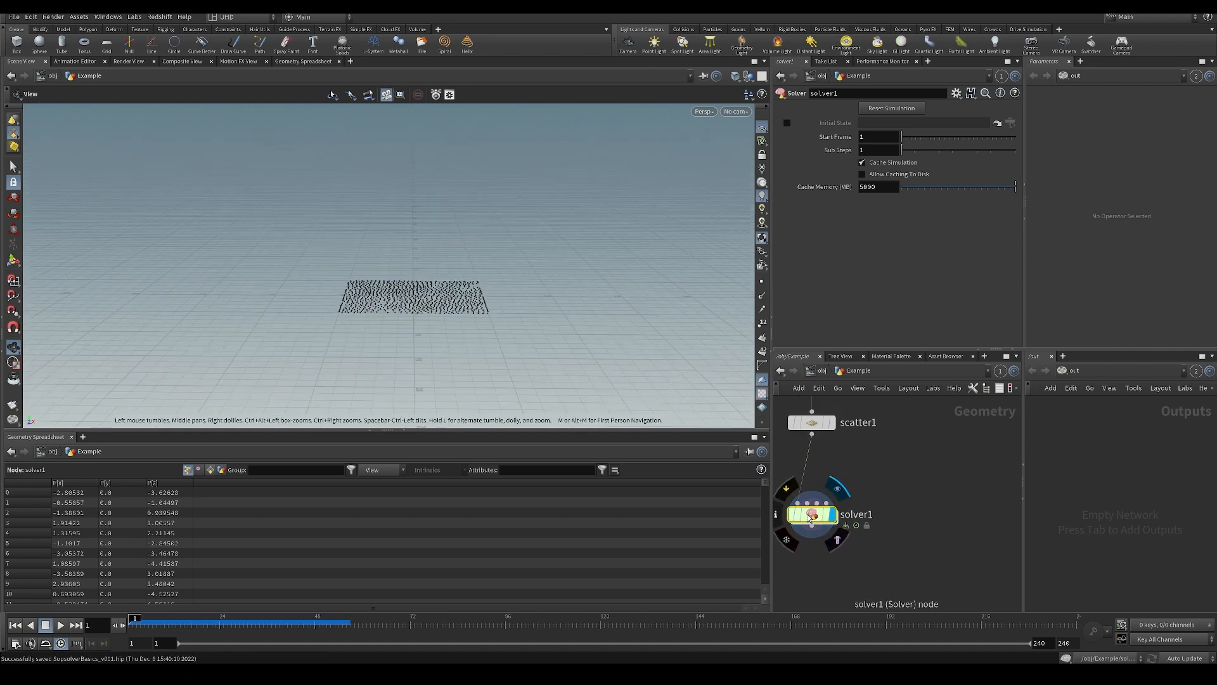
pyautogui.moveTo(806, 514); pyautogui.dragTo(806, 501)
pyautogui.click(956, 95)
pyautogui.click(955, 109)
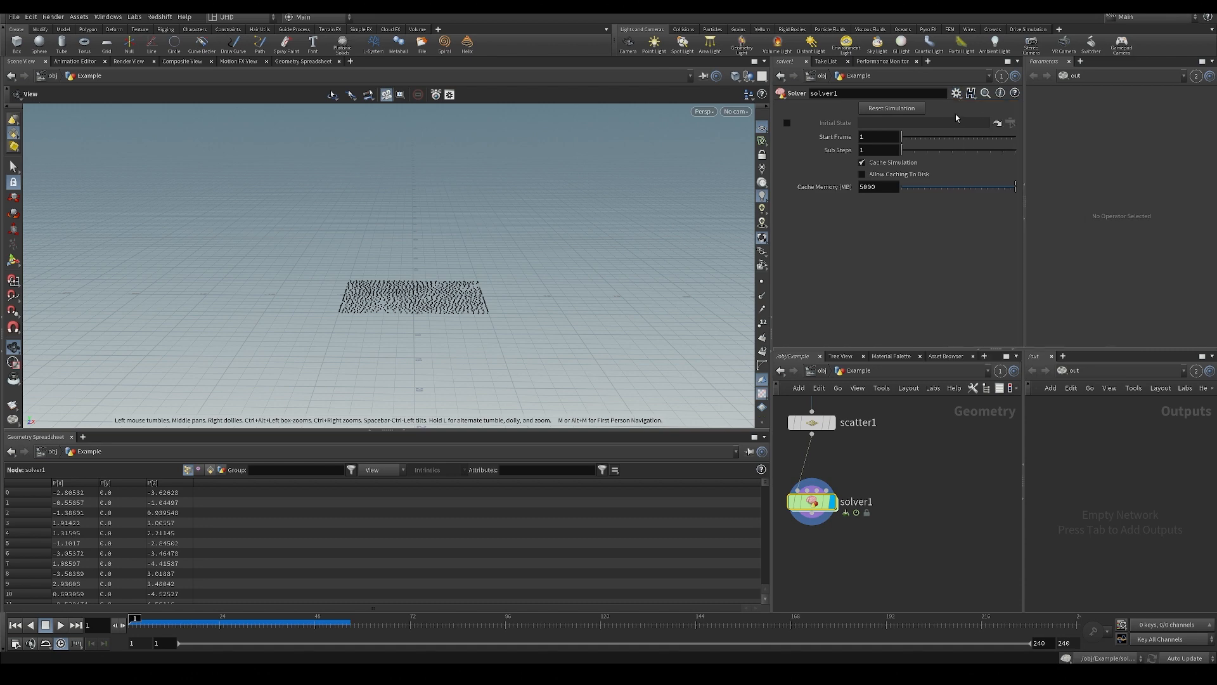
pyautogui.click(1204, 9)
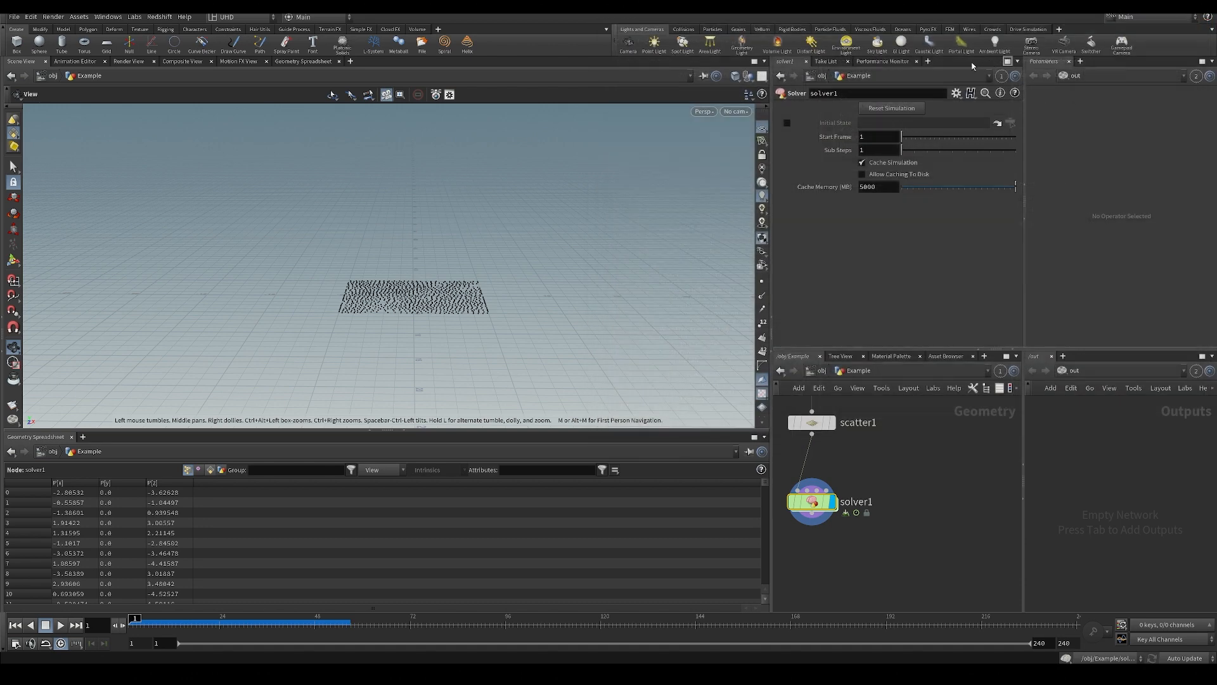
pyautogui.click(954, 94)
pyautogui.click(957, 105)
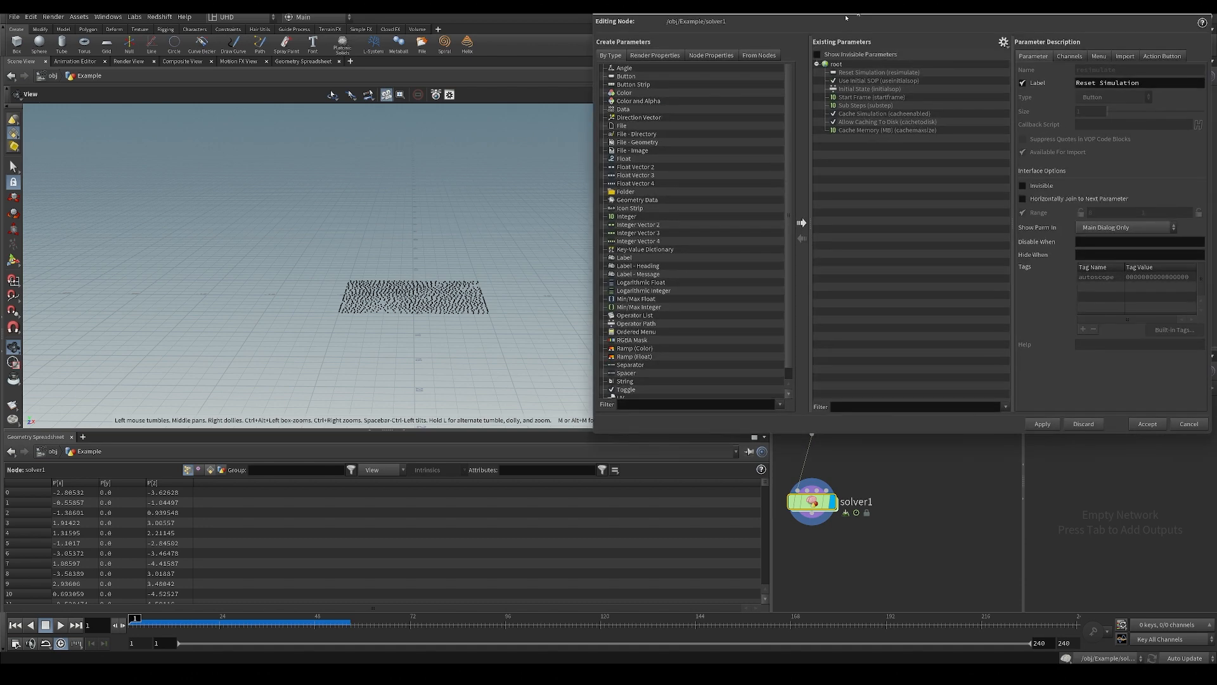
pyautogui.moveTo(847, 18); pyautogui.dragTo(124, 116)
# Promote the inner attribute wrangle's Min and Max parameters to the solver1 interface, accept, and return to the Example level.
pyautogui.doubleClick(811, 502)
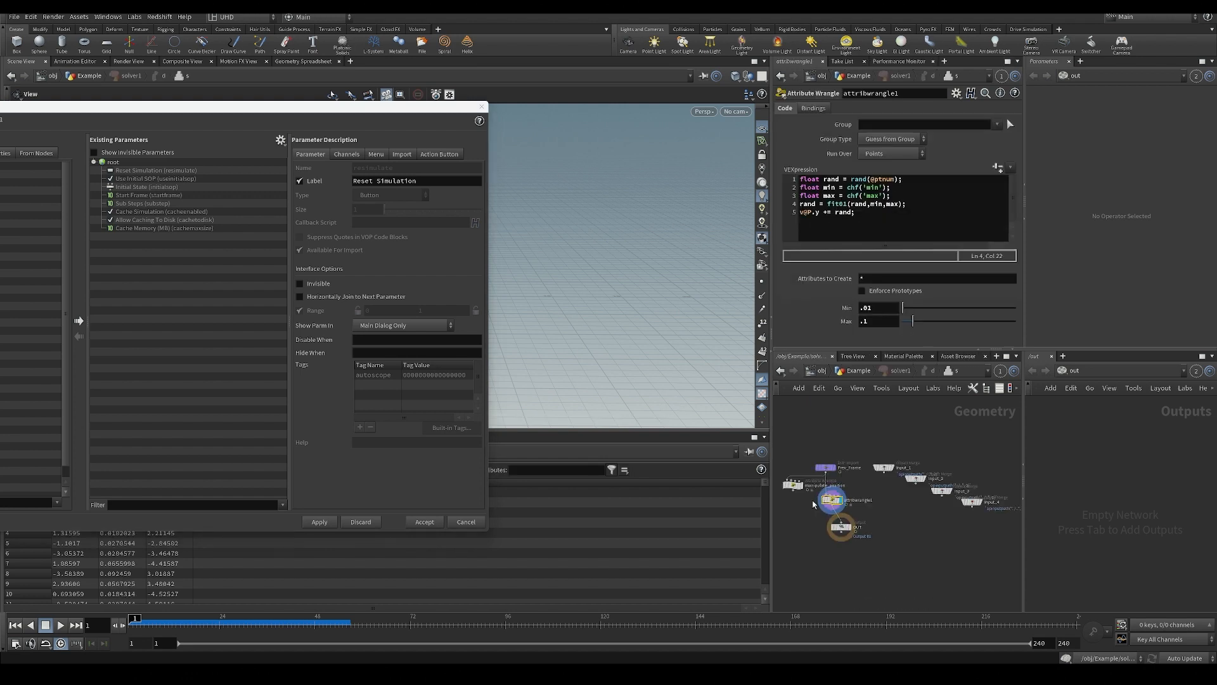
pyautogui.moveTo(361, 111); pyautogui.dragTo(497, 110)
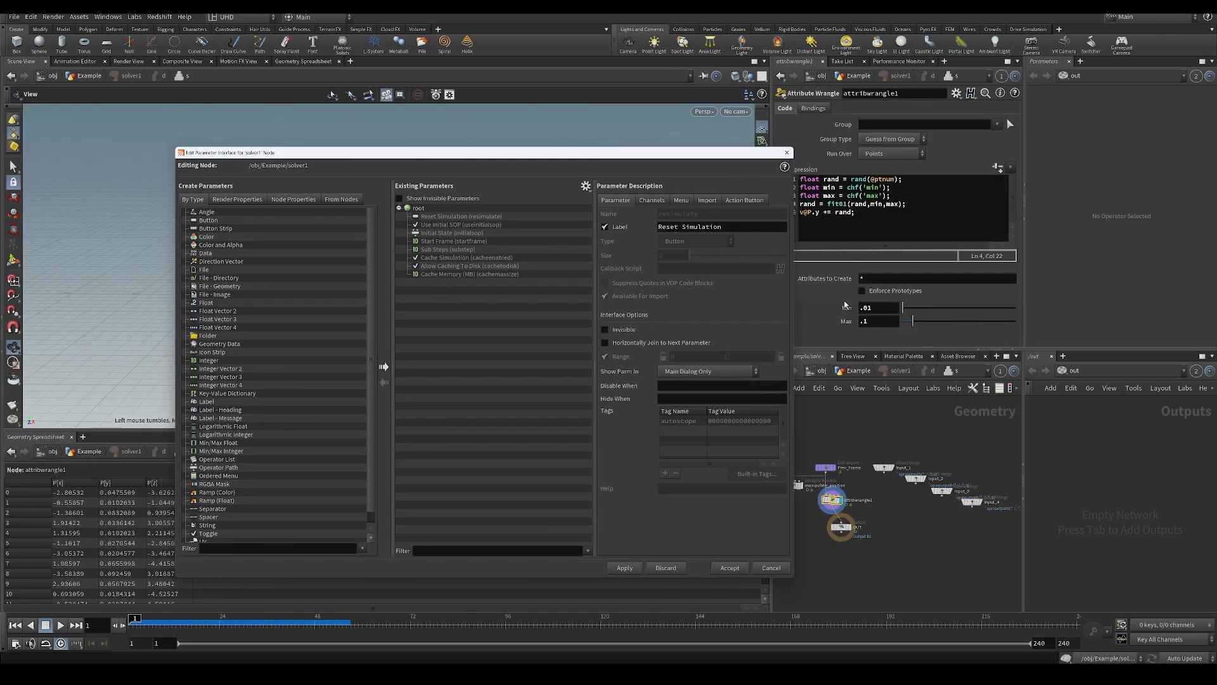
pyautogui.moveTo(845, 305); pyautogui.dragTo(563, 321)
pyautogui.moveTo(861, 323); pyautogui.dragTo(507, 298)
pyautogui.click(624, 567)
pyautogui.click(730, 567)
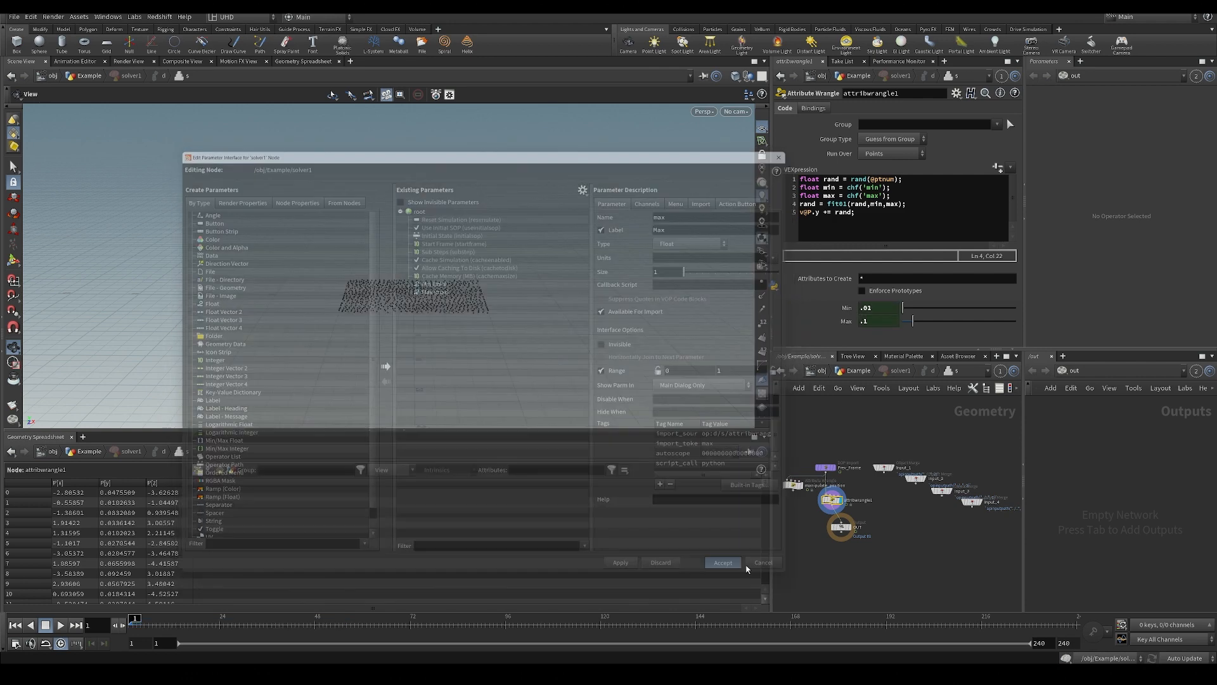
pyautogui.press('u')
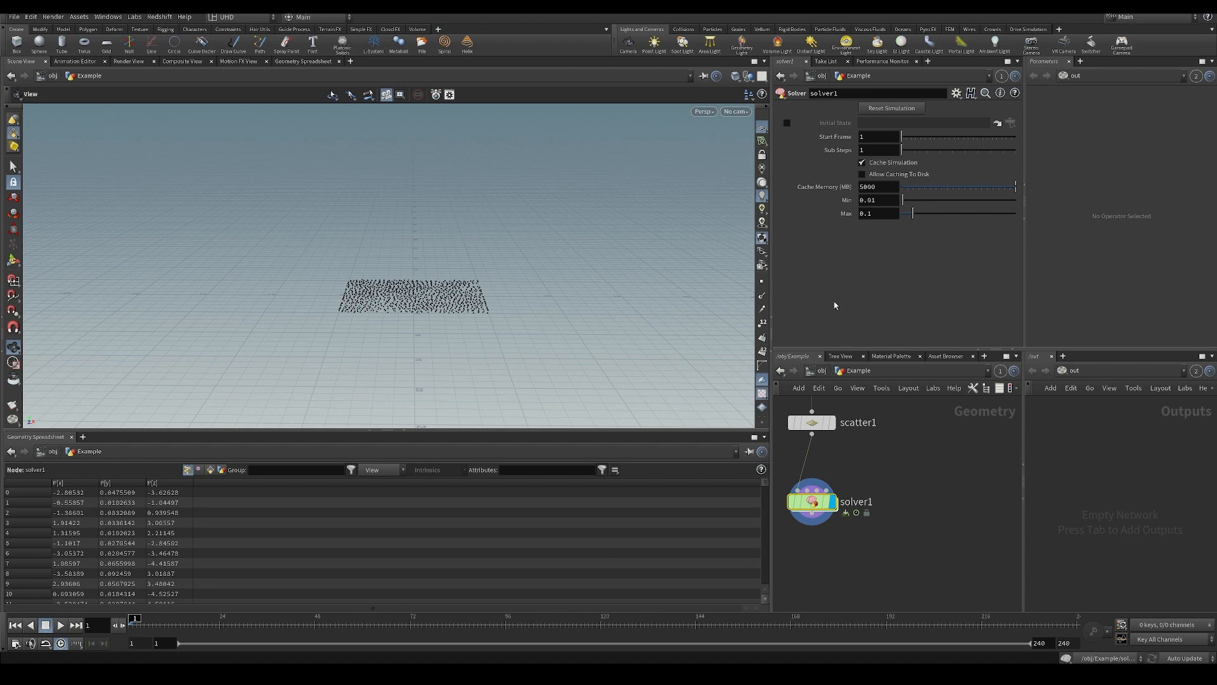
# Set solver1's Max to 1, play the simulation to see the taller spread, and rewind to frame 1.
pyautogui.moveTo(912, 215); pyautogui.dragTo(1112, 219)
pyautogui.press('Up')
pyautogui.press('Up')
pyautogui.hotkey('ctrl', 'Up')
pyautogui.press('Up')
pyautogui.moveTo(559, 307); pyautogui.dragTo(394, 298)
pyautogui.hotkey('ctrl', 'Up')
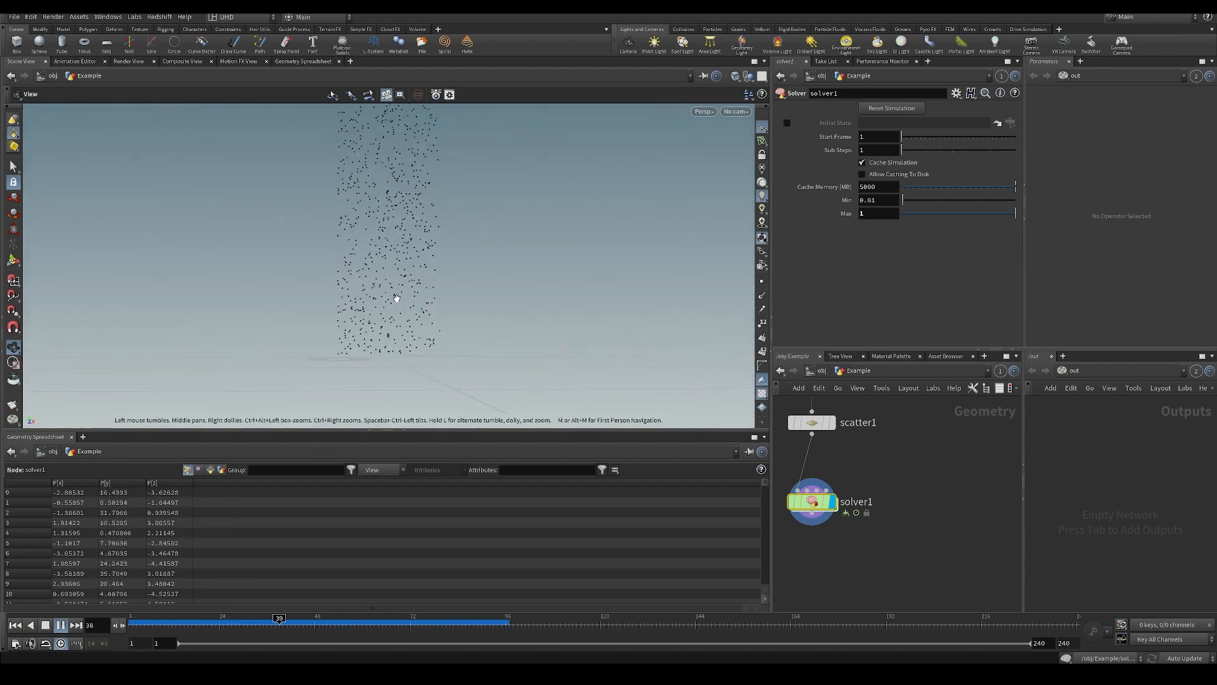
pyautogui.moveTo(316, 623); pyautogui.dragTo(125, 628)
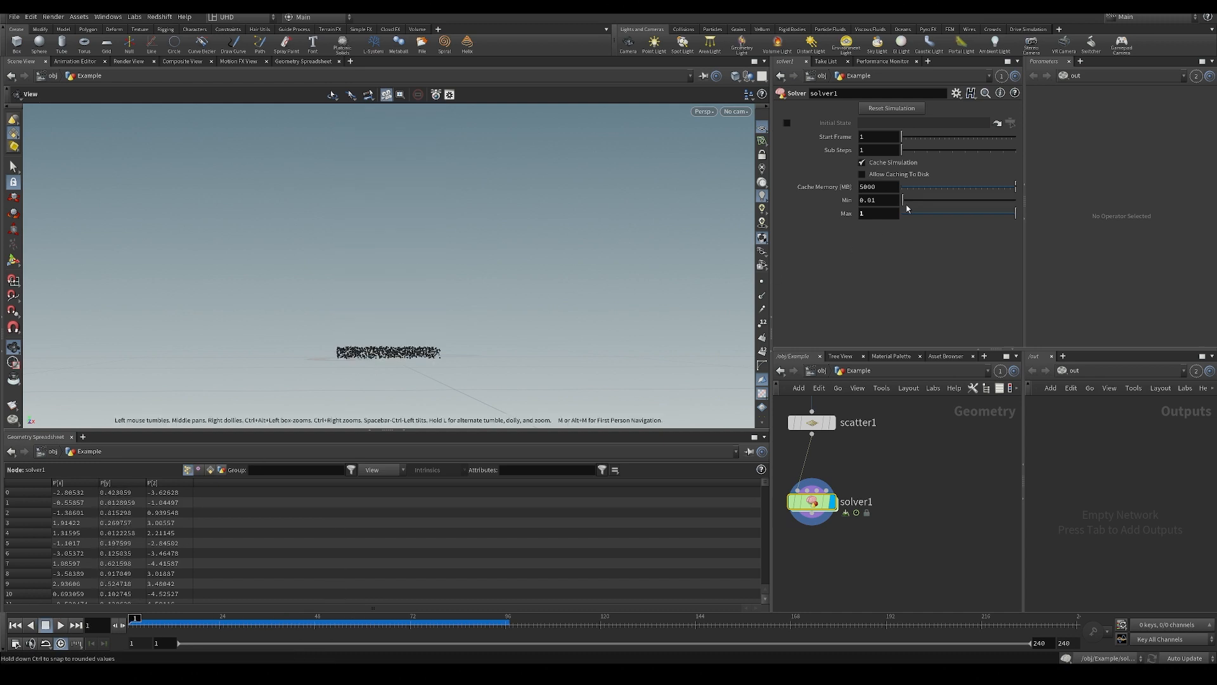
# Set solver1's Min to 0, replay the simulation to inspect the spread, and rewind to the first frame.
pyautogui.moveTo(904, 201)
pyautogui.mouseDown()
pyautogui.moveTo(923, 201)
pyautogui.moveTo(881, 206)
pyautogui.mouseUp()
pyautogui.press('Up')
pyautogui.hotkey('ctrl', 'Up')
pyautogui.press('Up')
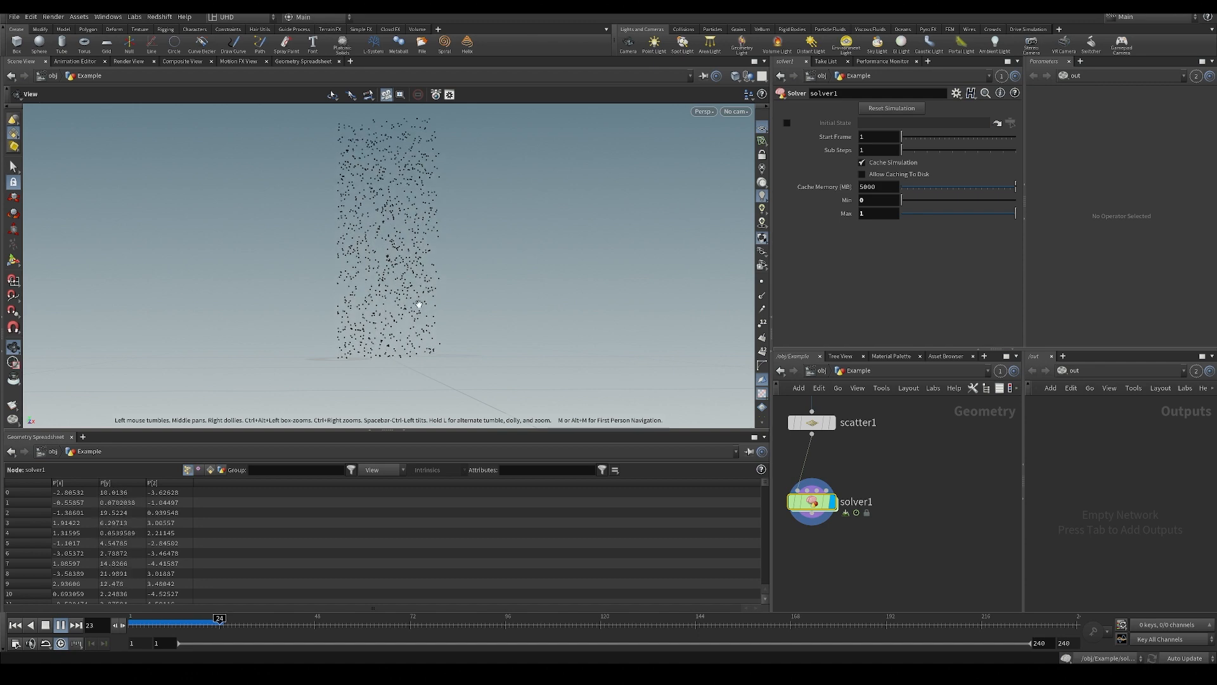
pyautogui.press('Up')
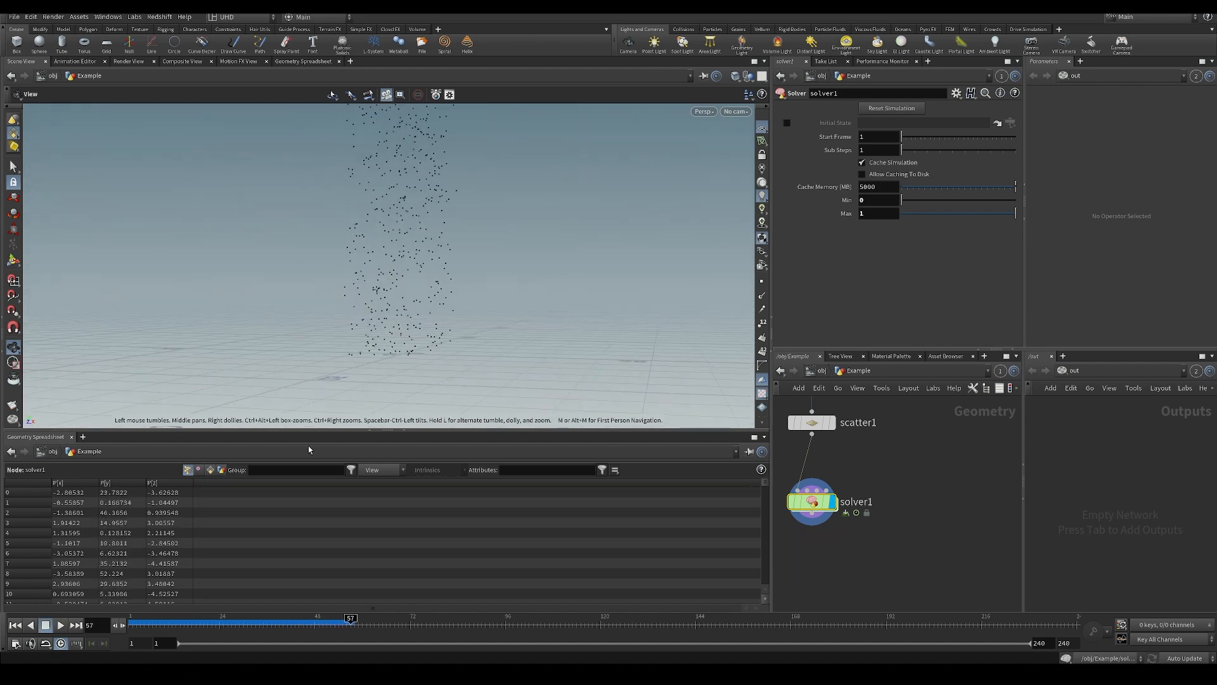
pyautogui.moveTo(297, 625)
pyautogui.mouseDown()
pyautogui.moveTo(144, 625)
pyautogui.moveTo(306, 625)
pyautogui.mouseUp()
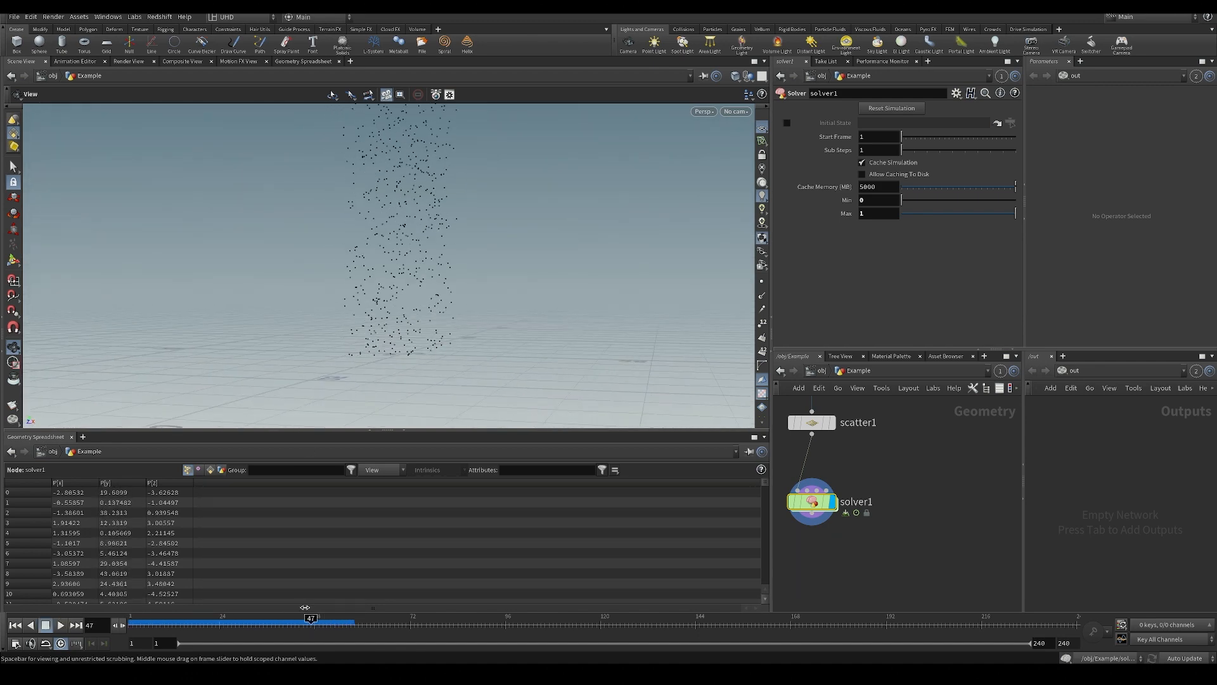
pyautogui.hotkey('ctrl', 'Up')
# Move sphere1 beside the grid chain, display it, reset its Uniform Scale to 1, and frame it in the viewport.
pyautogui.moveTo(300, 234); pyautogui.dragTo(373, 341)
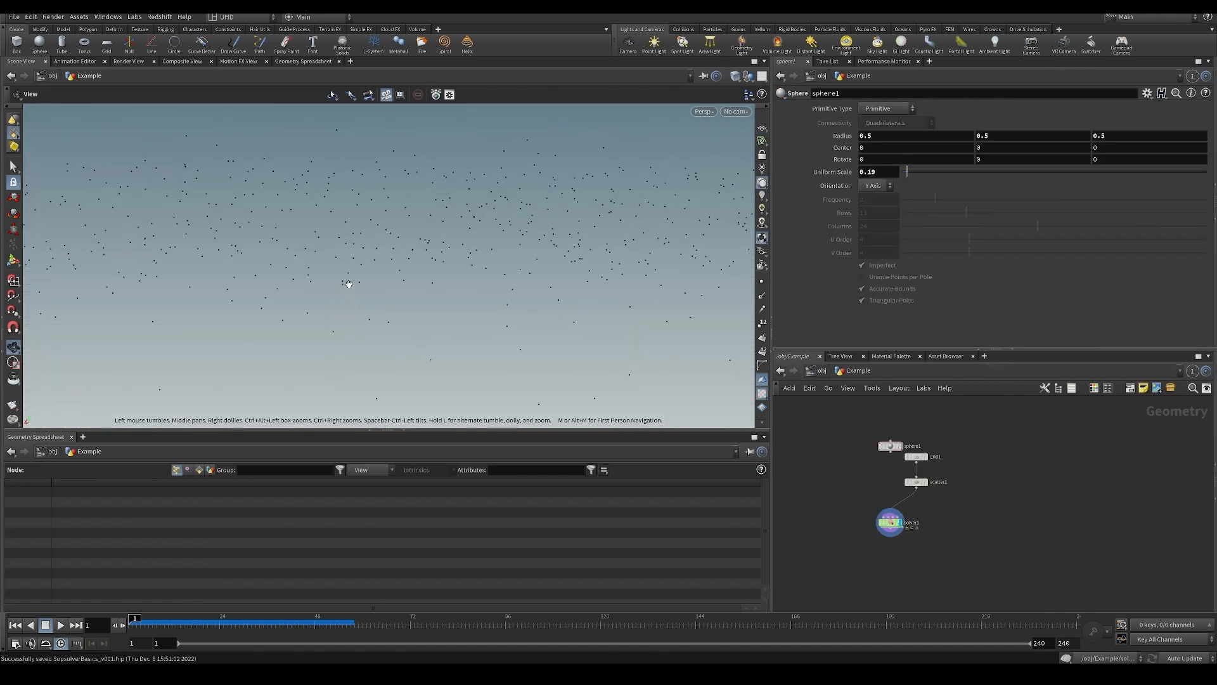
pyautogui.moveTo(516, 249); pyautogui.dragTo(487, 253, button='right')
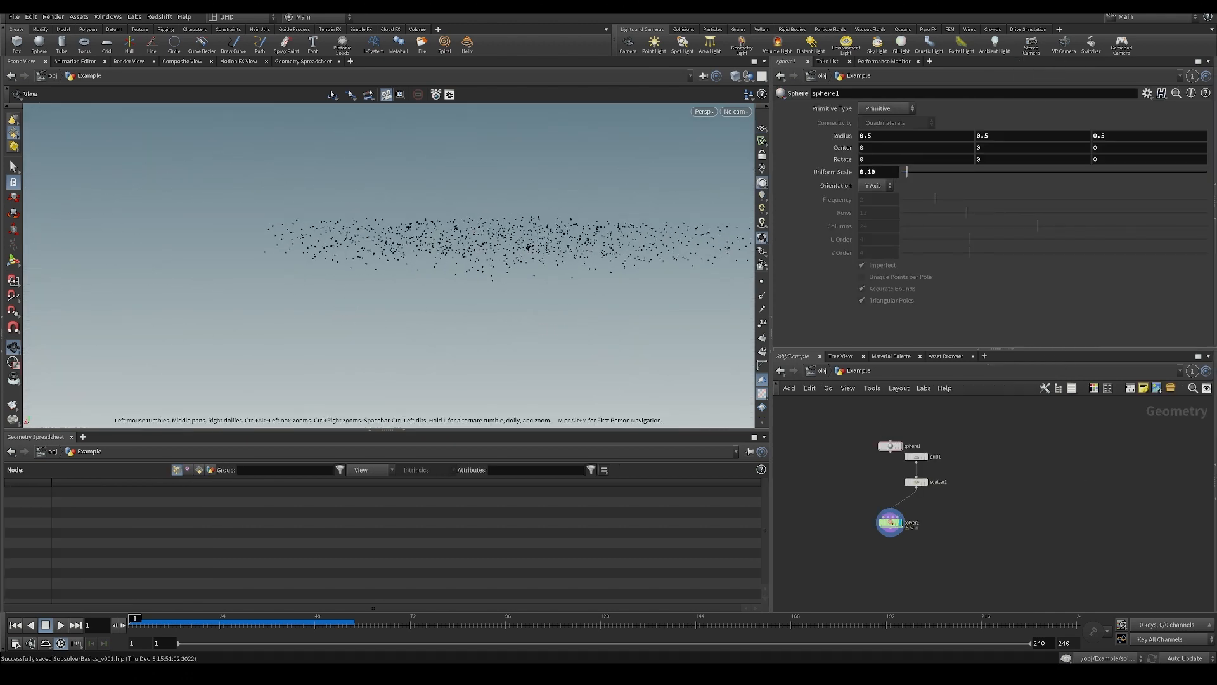
pyautogui.scroll(1, 966, 461)
pyautogui.moveTo(878, 445); pyautogui.dragTo(1002, 454)
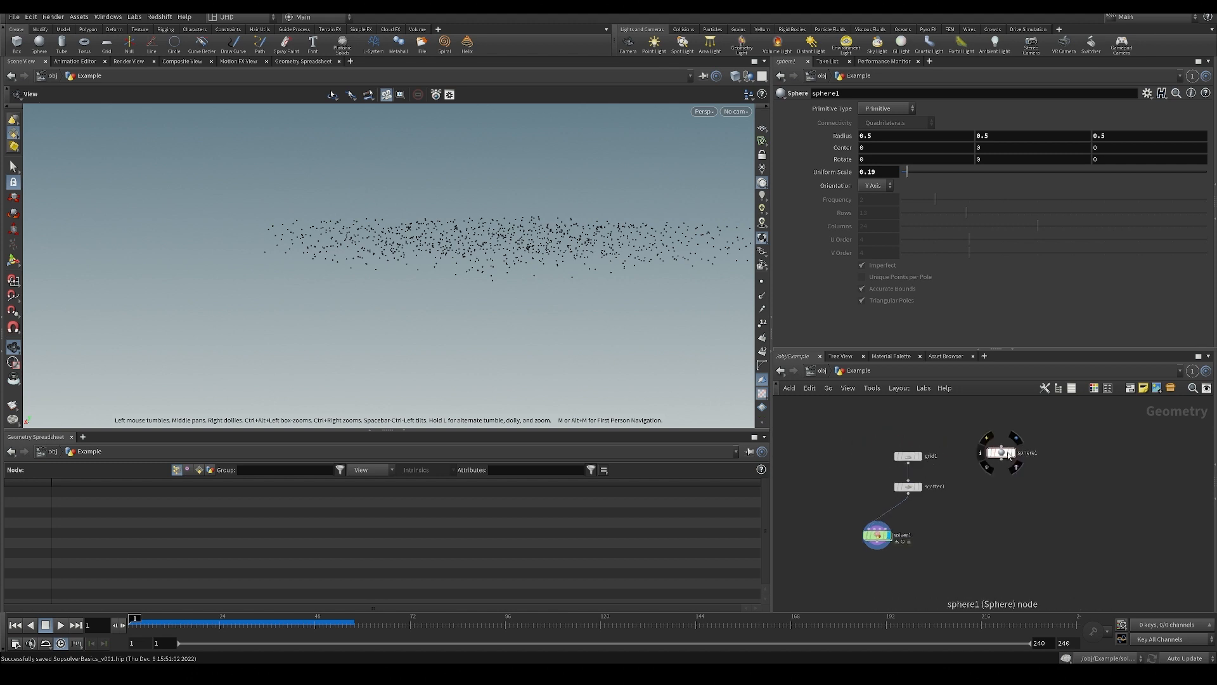
pyautogui.click(1015, 440)
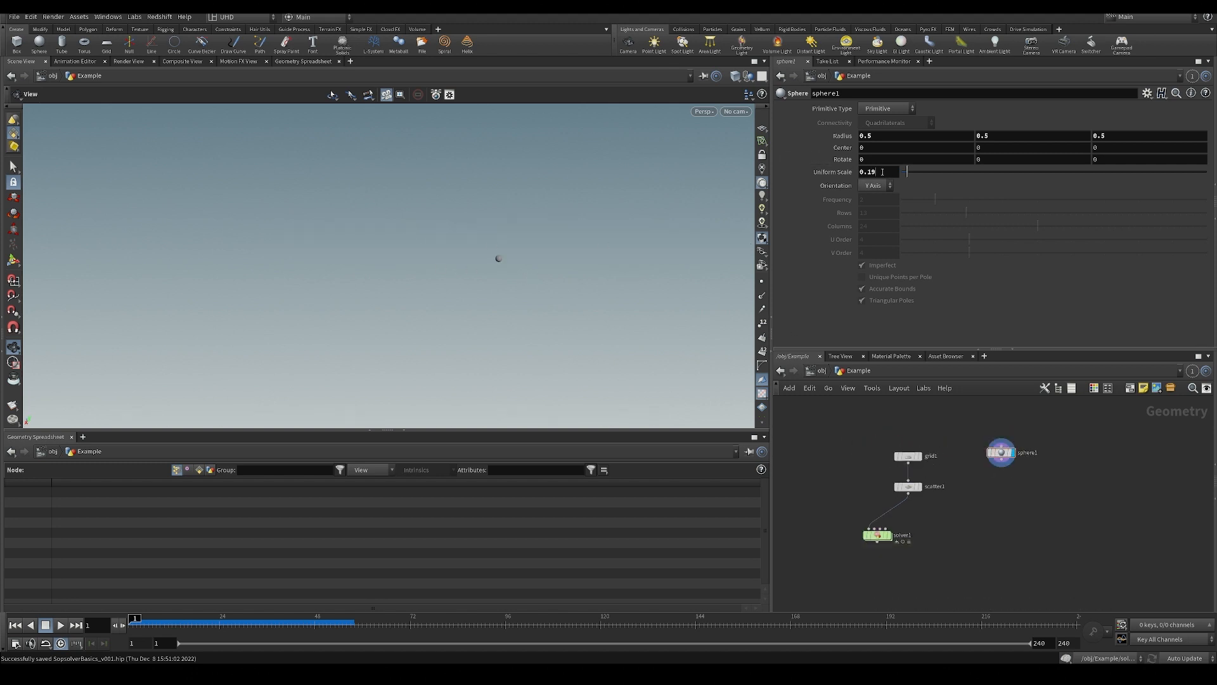
pyautogui.press('f')
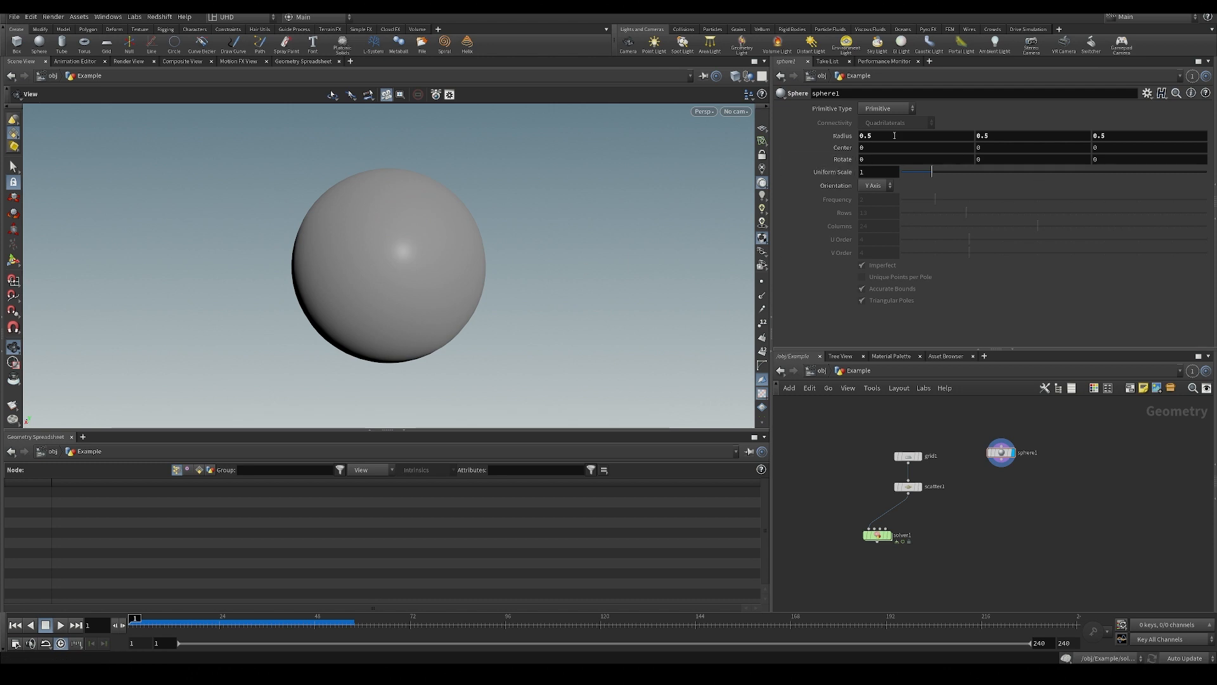
# Change sphere1's Primitive Type to Polygon and set its Frequency to 16.
pyautogui.click(894, 112)
pyautogui.click(884, 126)
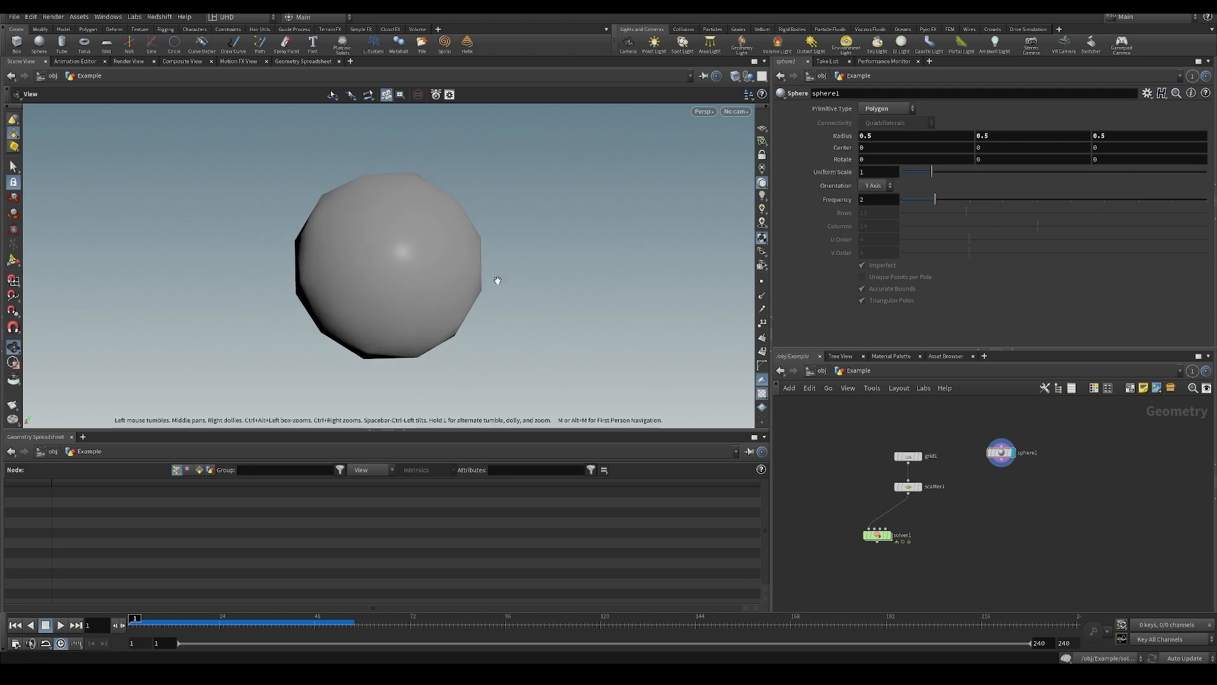
pyautogui.write('16')
pyautogui.press('Return')
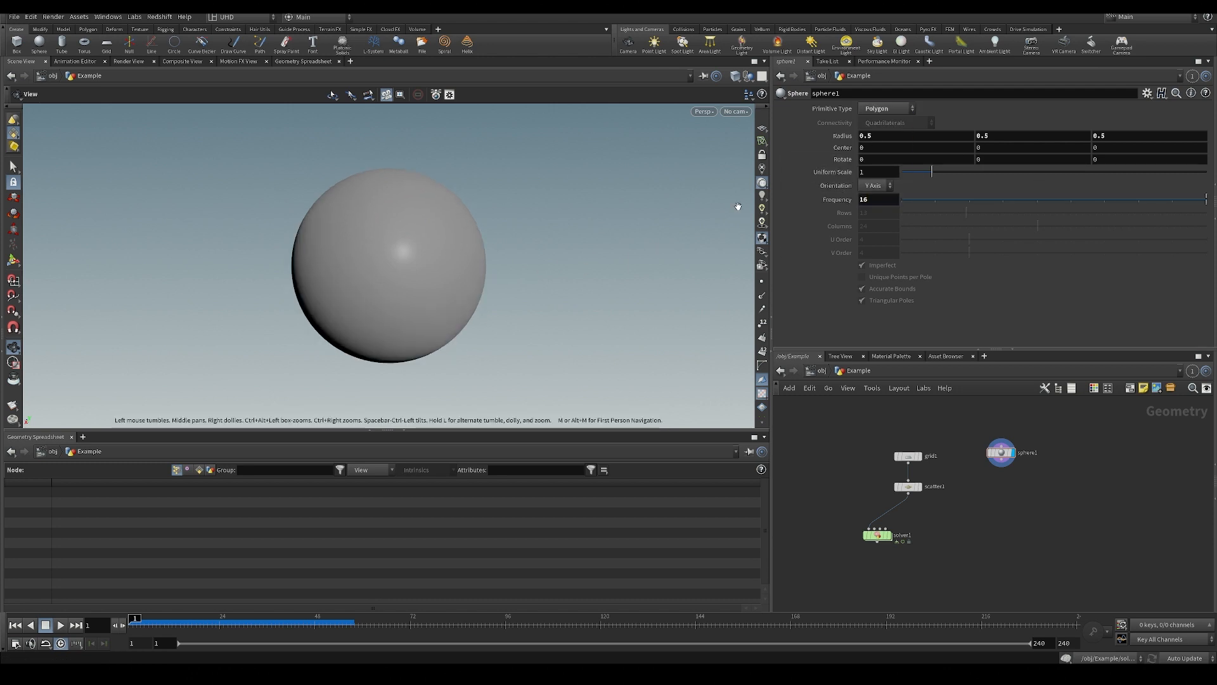
# Switch the viewport shading to Smooth Wire Shaded to show the sphere's polygon mesh.
pyautogui.click(733, 76)
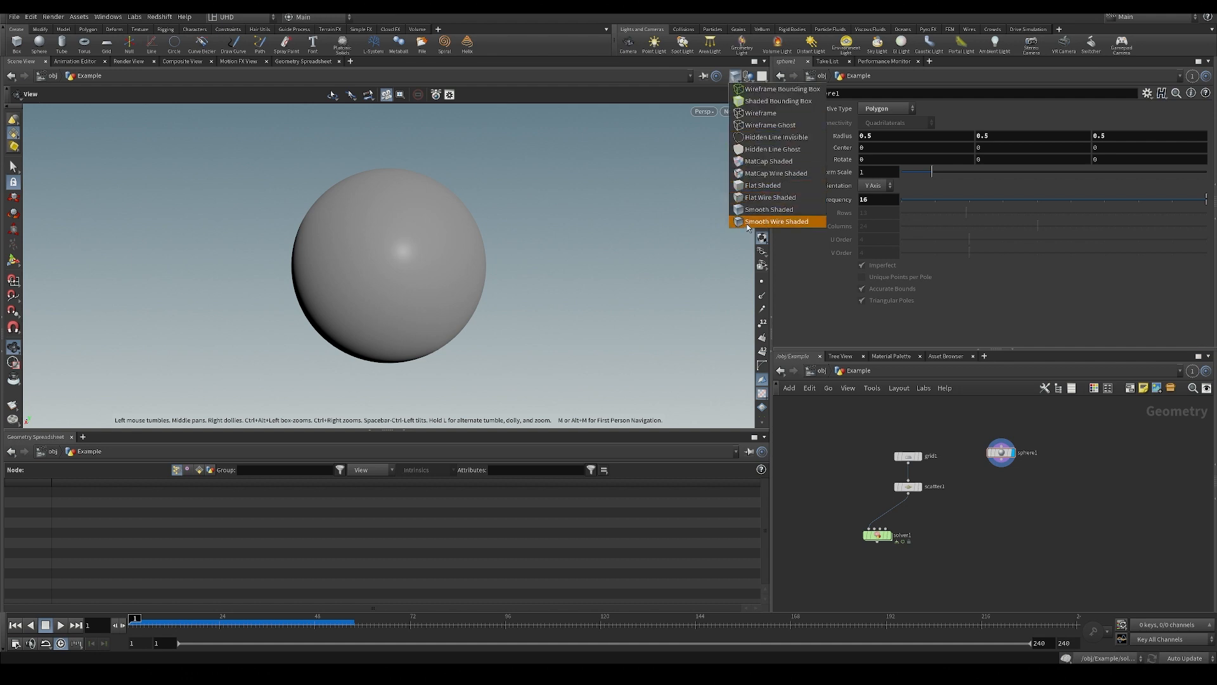
pyautogui.click(773, 219)
pyautogui.scroll(-4, 653, 241)
pyautogui.moveTo(489, 241); pyautogui.dragTo(440, 305, button='middle')
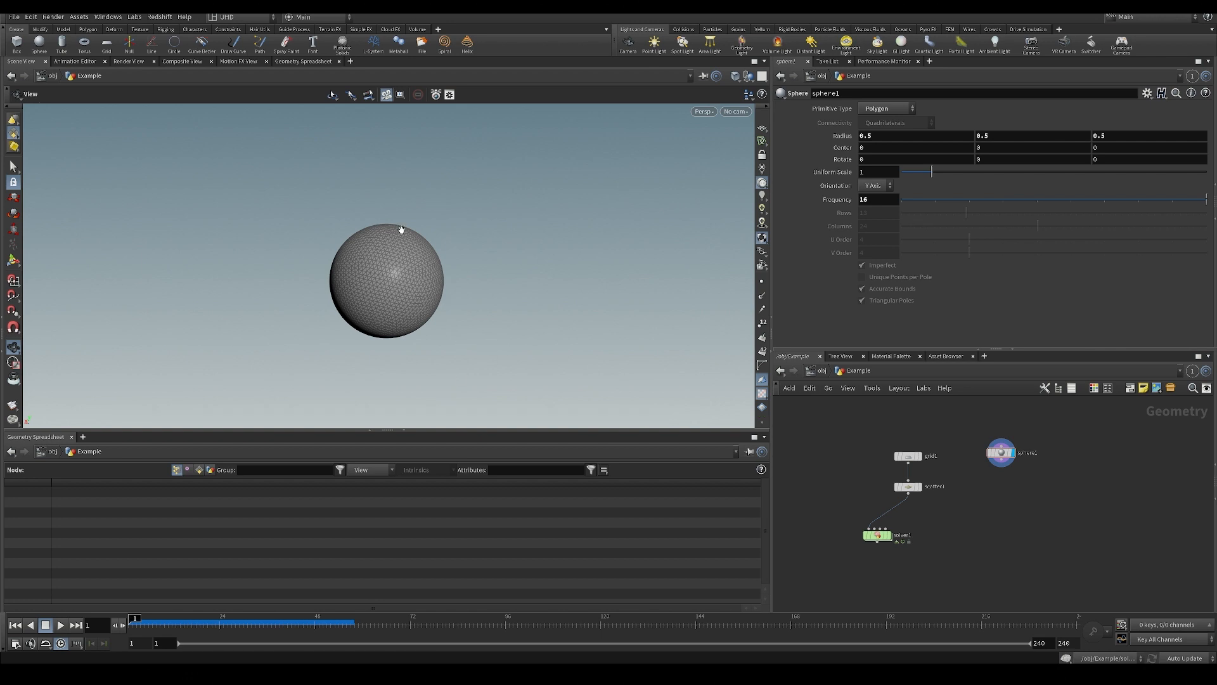
pyautogui.scroll(2, 427, 378)
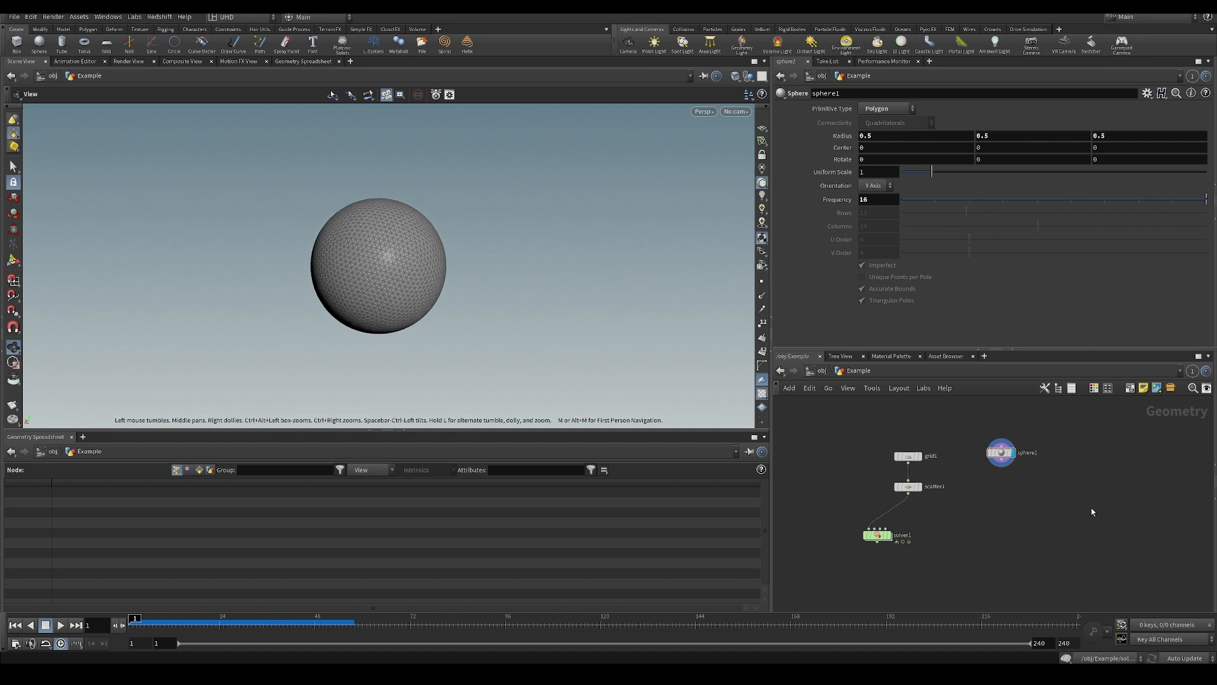
# Save the scene and add a displayed Attribute VOP connected below sphere1.
pyautogui.hotkey('ctrl', 's')
pyautogui.press('Tab')
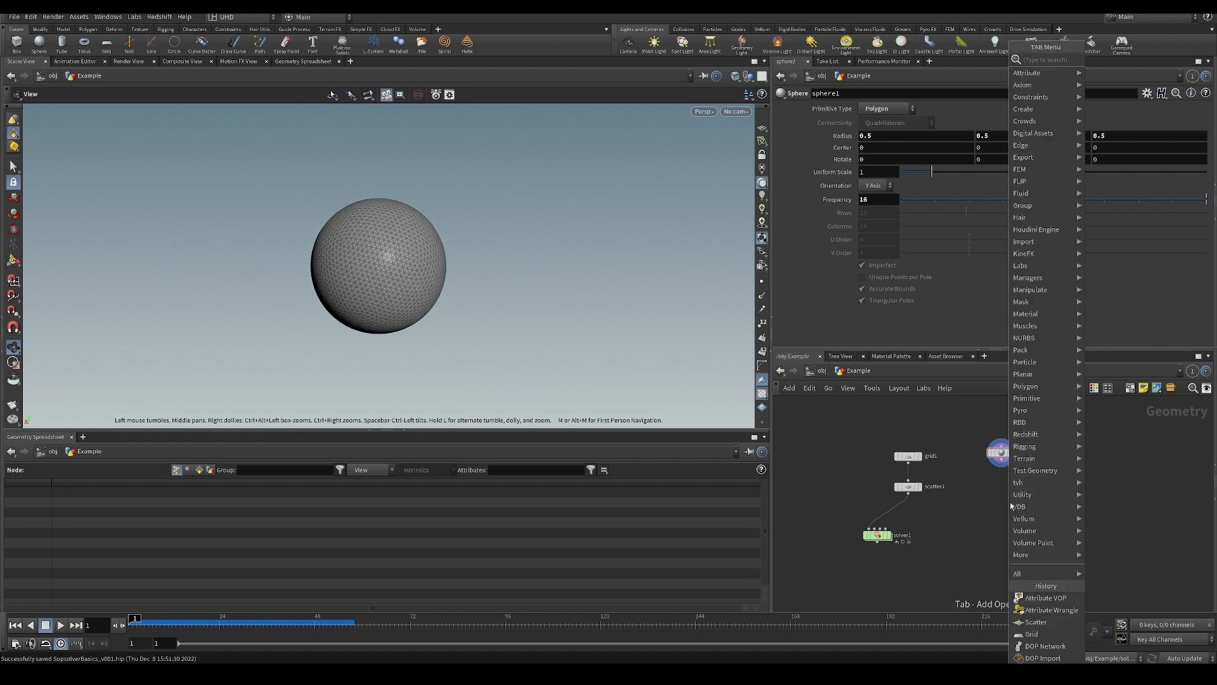
pyautogui.write('avop')
pyautogui.hotkey('shift', 'Return')
pyautogui.scroll(2, 1011, 505)
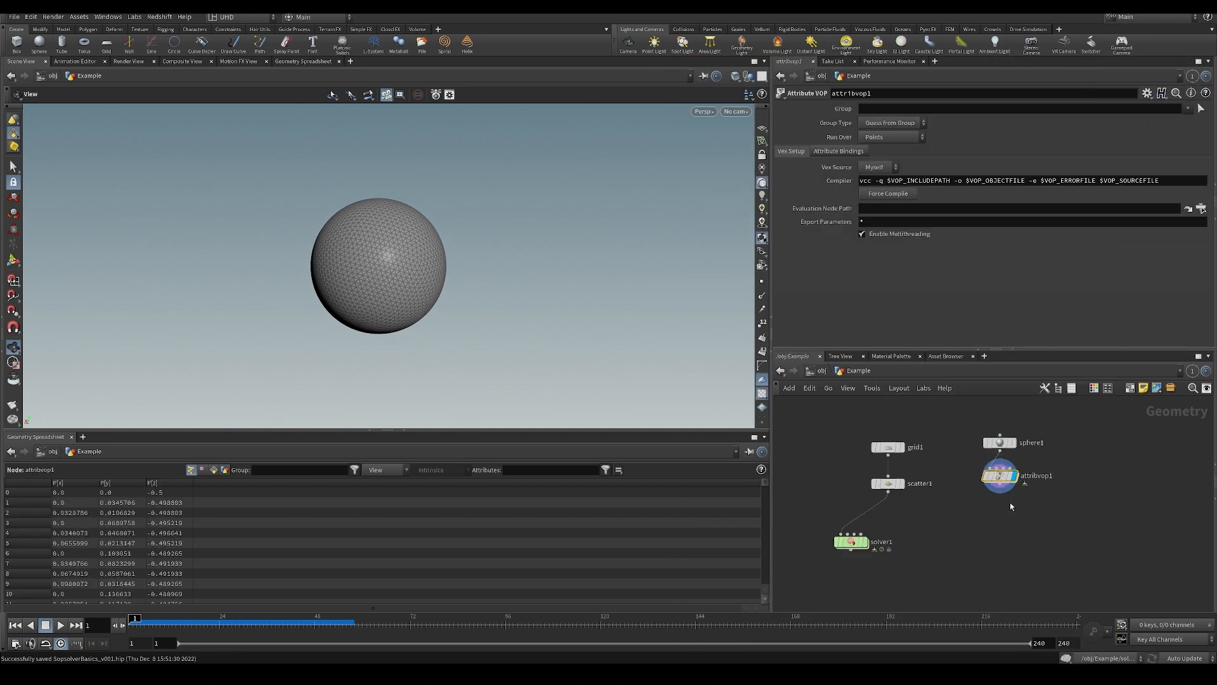
# Enter the Attribute VOP's network and add a Turbulent Noise node beside the global parameters.
pyautogui.doubleClick(995, 475)
pyautogui.moveTo(1020, 550); pyautogui.dragTo(976, 536, button='middle')
pyautogui.press('Tab')
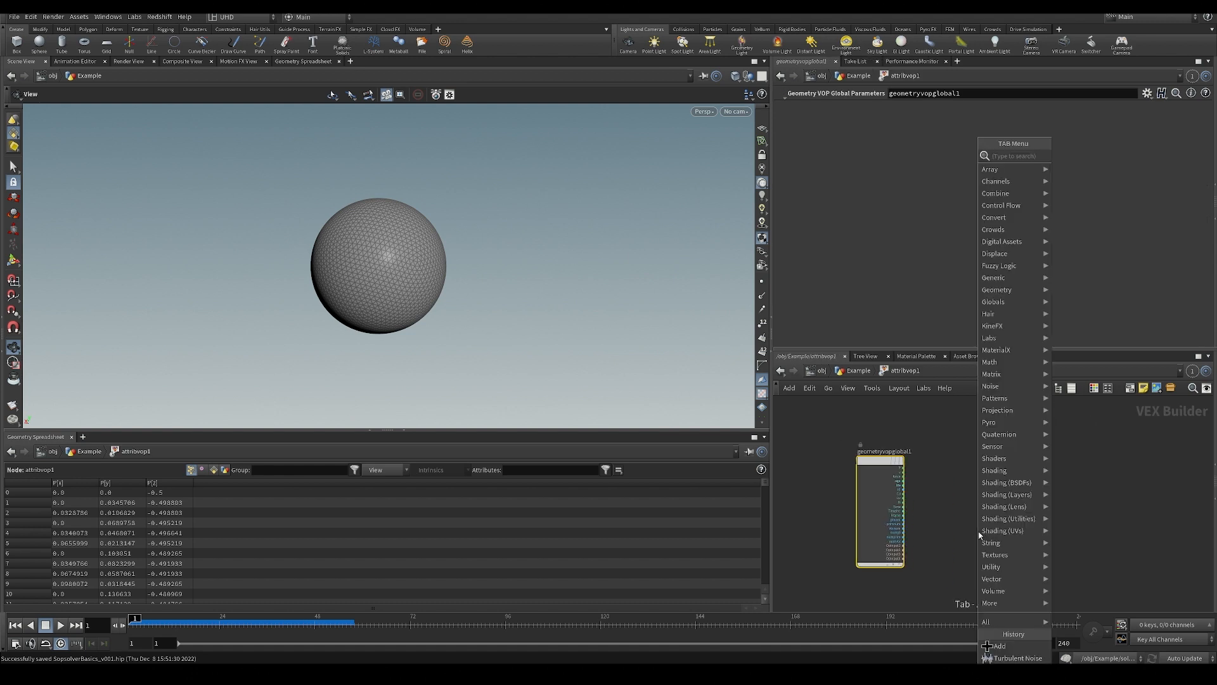
pyautogui.write('turb')
pyautogui.press('Return')
pyautogui.click(980, 536)
pyautogui.scroll(2, 907, 488)
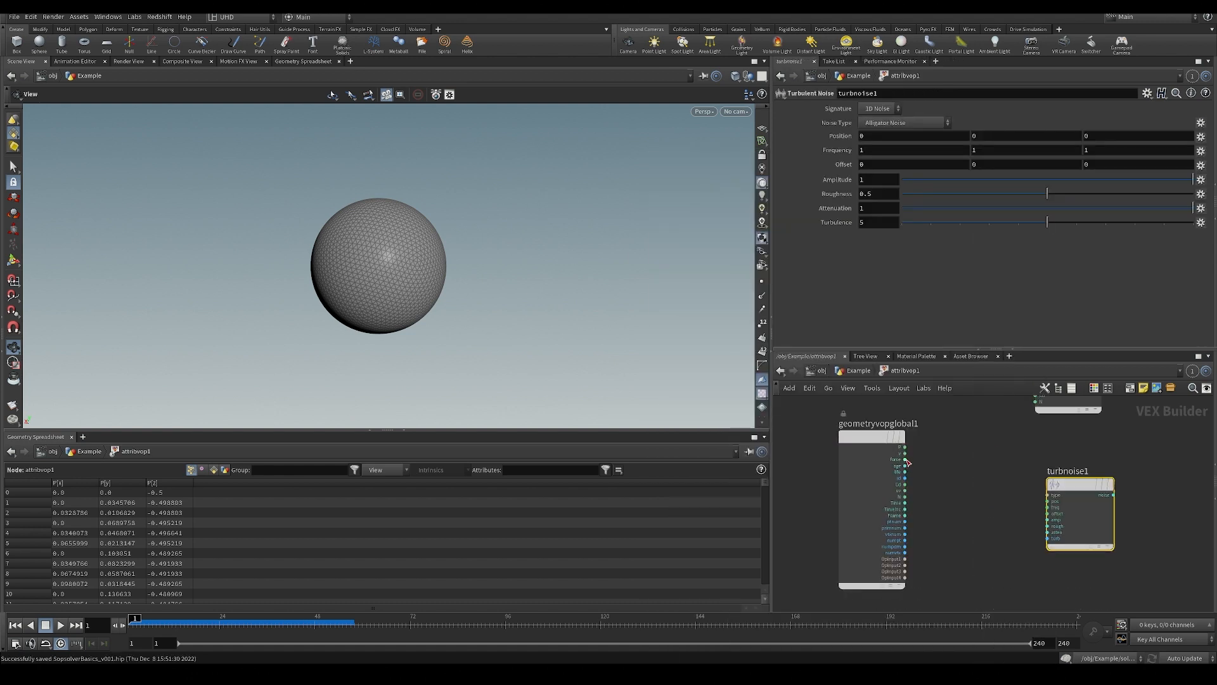
# Connect the global P output to the Turbulent Noise node's pos input.
pyautogui.click(904, 447)
pyautogui.click(1047, 502)
pyautogui.moveTo(995, 527); pyautogui.dragTo(876, 504, button='middle')
pyautogui.scroll(-3, 877, 504)
pyautogui.moveTo(918, 415); pyautogui.dragTo(1023, 424)
pyautogui.scroll(1, 960, 495)
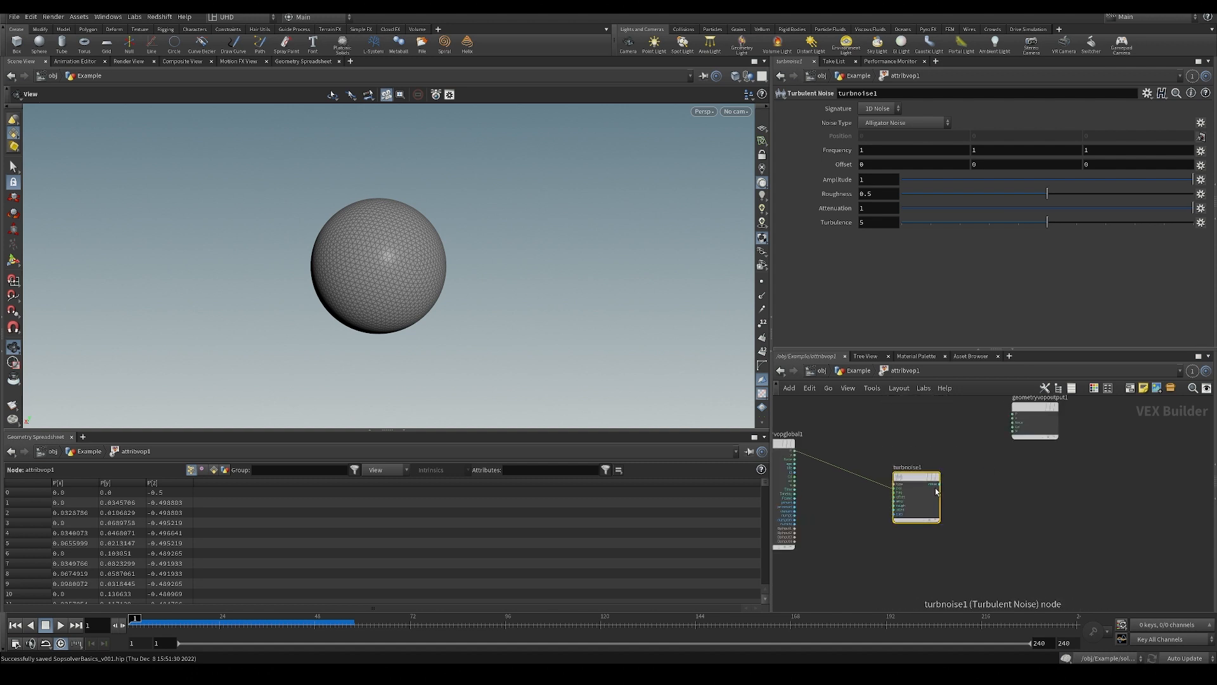
# Connect the Turbulent Noise output to the geometry output's Cd input and inspect the sphere's shading.
pyautogui.click(1014, 430)
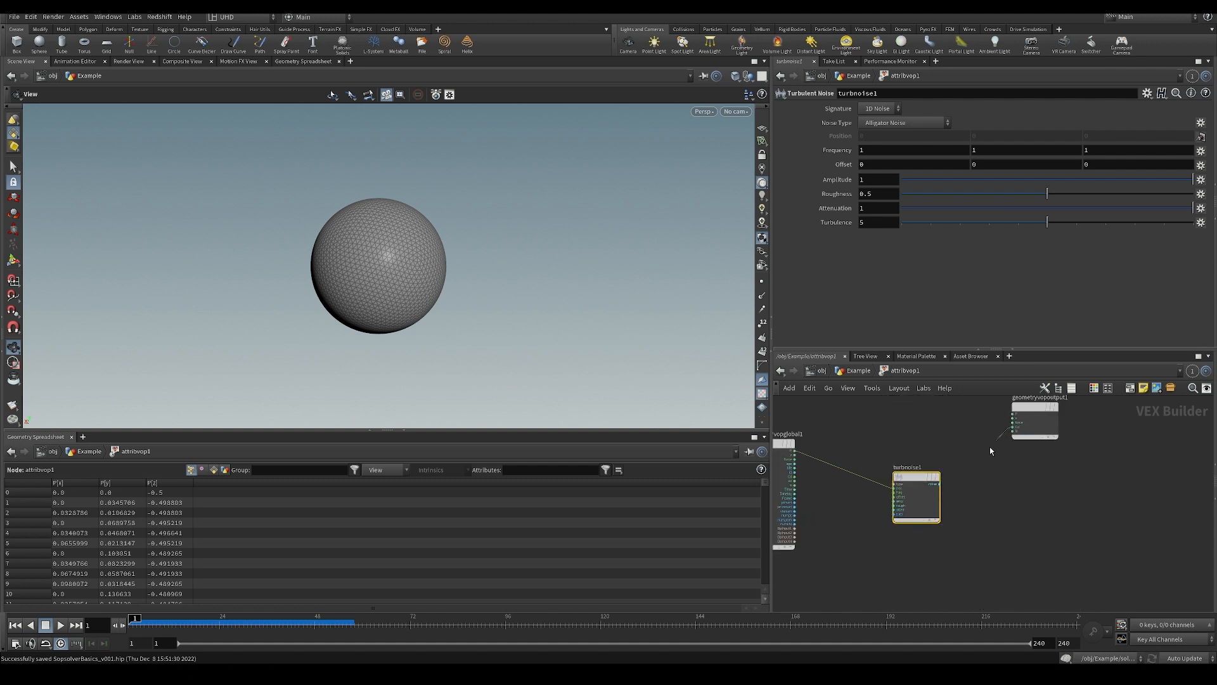
pyautogui.click(938, 483)
pyautogui.moveTo(309, 223); pyautogui.dragTo(394, 253)
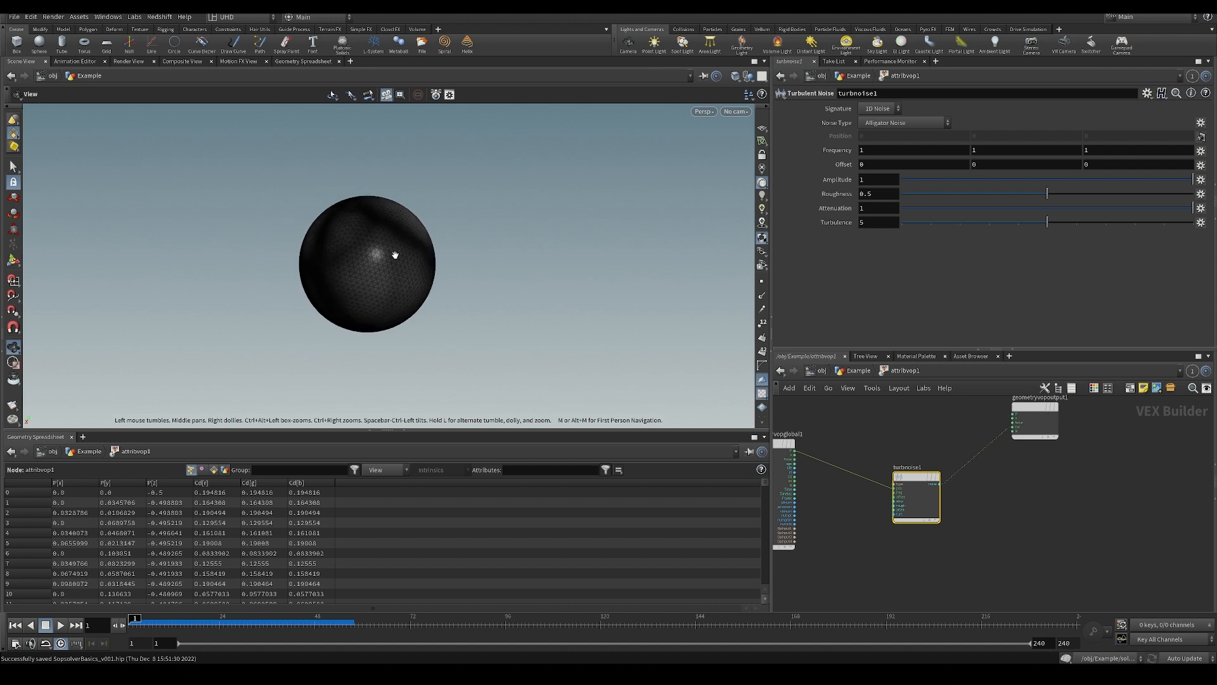
# Switch the viewport shading of the sphere to Smooth Shaded.
pyautogui.scroll(3, 388, 267)
pyautogui.click(733, 77)
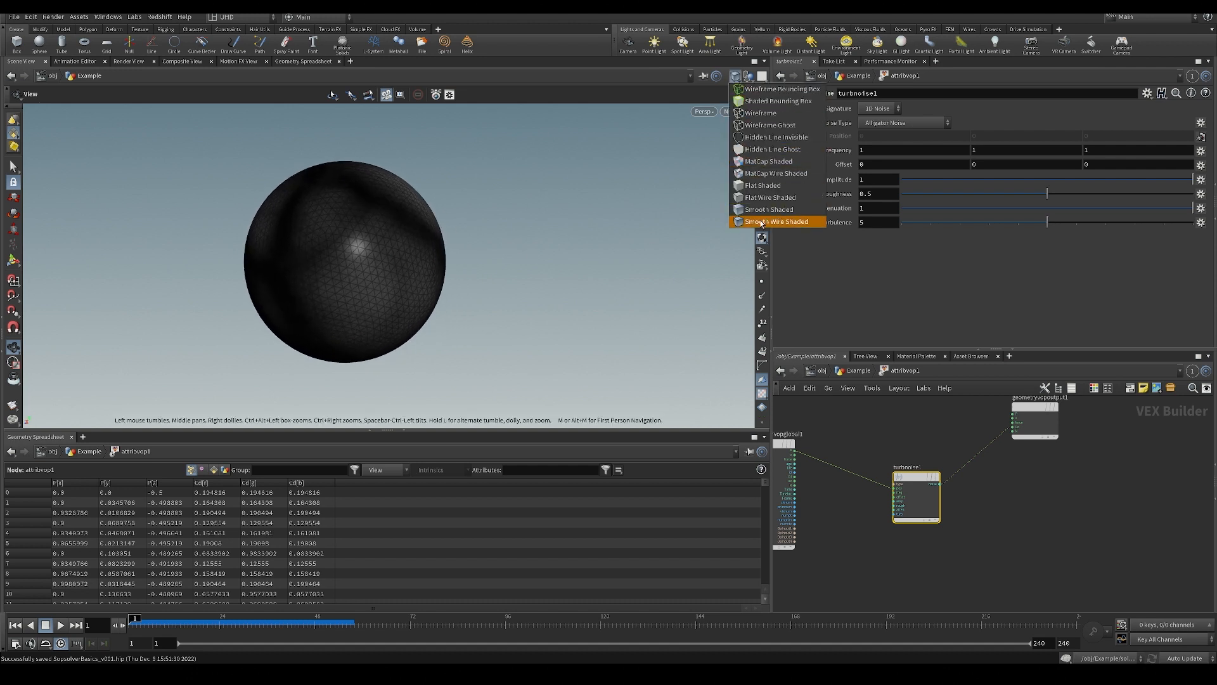
pyautogui.click(764, 216)
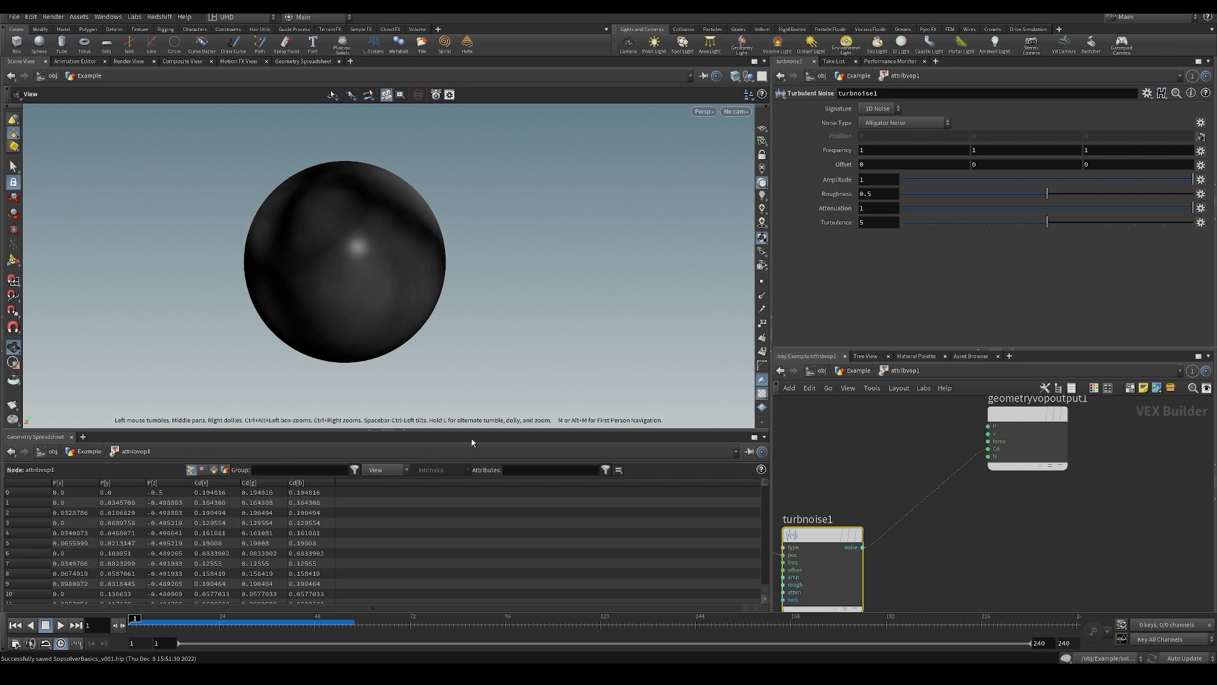
pyautogui.moveTo(399, 292)
pyautogui.mouseDown()
pyautogui.moveTo(374, 275)
pyautogui.moveTo(567, 304)
pyautogui.mouseUp()
# Try different offset and frequency values on the Turbulent Noise node and undo the changes.
pyautogui.moveTo(976, 164)
pyautogui.mouseDown(button='middle')
pyautogui.moveTo(975, 143)
pyautogui.moveTo(978, 170)
pyautogui.moveTo(1060, 164)
pyautogui.moveTo(945, 165)
pyautogui.moveTo(957, 177)
pyautogui.moveTo(1078, 161)
pyautogui.mouseUp(button='middle')
pyautogui.hotkey('ctrl', 'z')
pyautogui.hotkey('ctrl', 'z')
pyautogui.hotkey('ctrl', 'z')
pyautogui.moveTo(833, 151); pyautogui.dragTo(906, 157, button='middle')
pyautogui.hotkey('ctrl', 'z')
# Inspect the noise colour pattern on the sphere from several angles.
pyautogui.moveTo(378, 303); pyautogui.dragTo(403, 247)
pyautogui.moveTo(403, 247); pyautogui.dragTo(448, 239, button='middle')
pyautogui.moveTo(448, 239); pyautogui.dragTo(445, 285, button='right')
pyautogui.moveTo(446, 285); pyautogui.dragTo(398, 263, button='middle')
pyautogui.moveTo(398, 262); pyautogui.dragTo(384, 255, button='right')
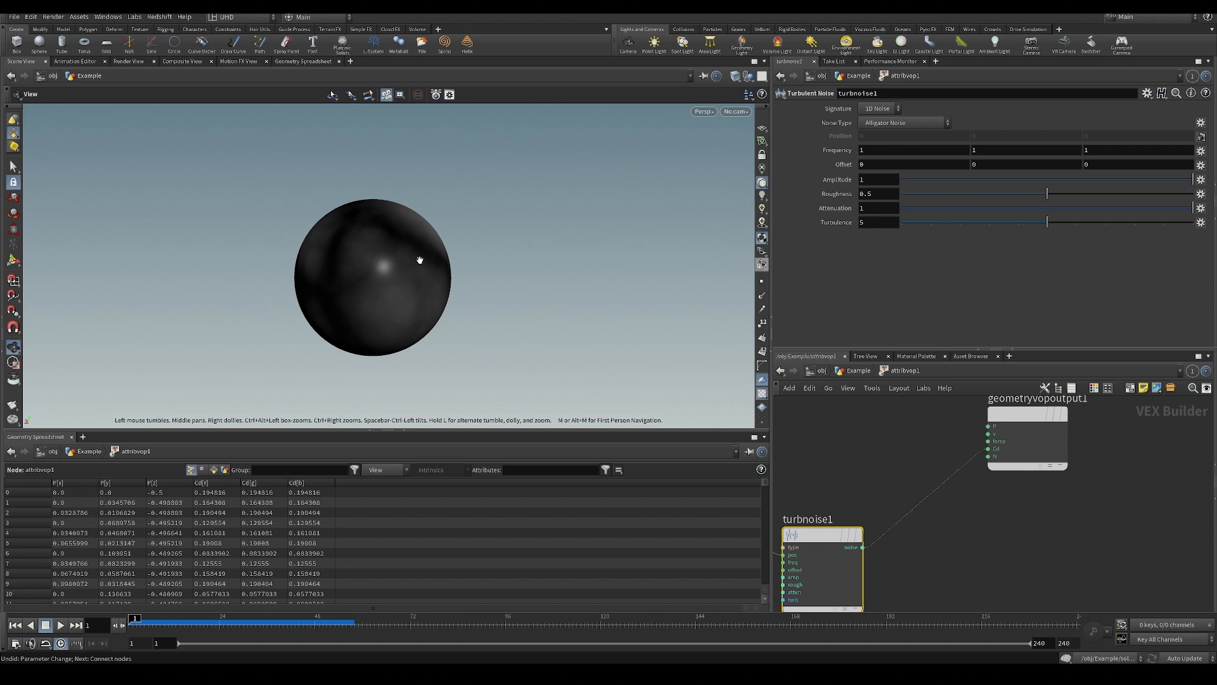
pyautogui.moveTo(490, 233); pyautogui.dragTo(485, 300)
pyautogui.moveTo(314, 248); pyautogui.dragTo(374, 259, button='middle')
pyautogui.scroll(3, 399, 255)
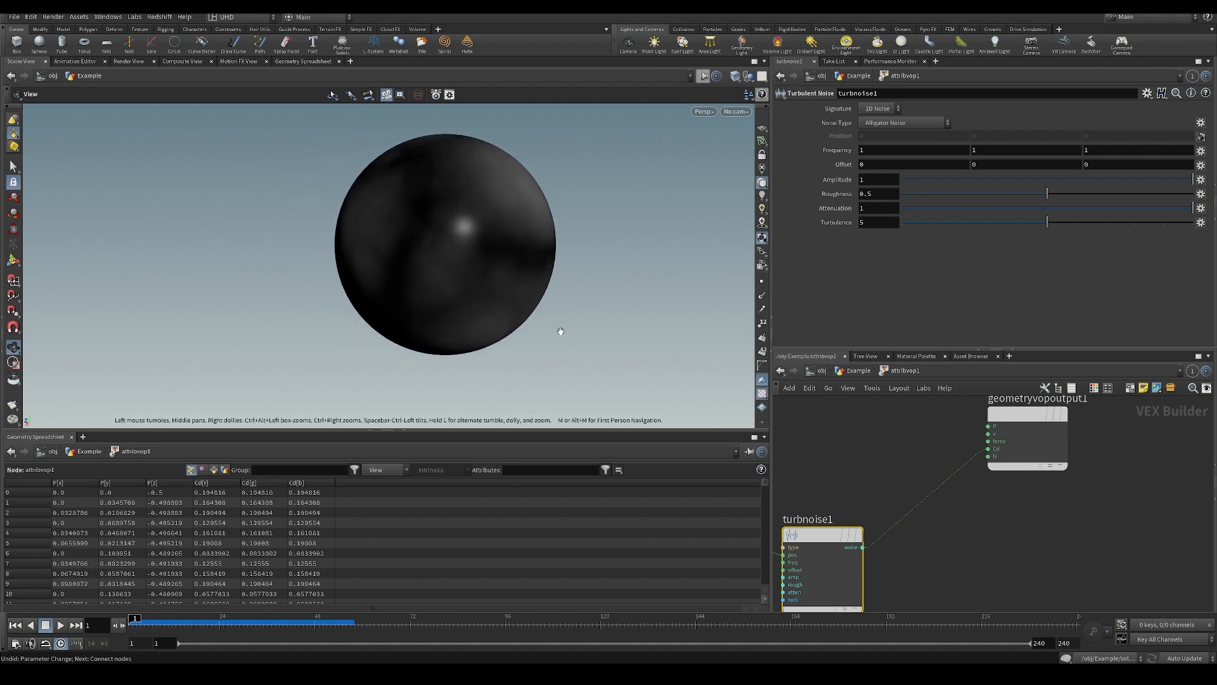
pyautogui.moveTo(526, 318); pyautogui.dragTo(497, 334, button='middle')
# Move the global parameters node and the geometry output node upward to open space above the Turbulent Noise node.
pyautogui.moveTo(837, 444); pyautogui.dragTo(870, 446, button='middle')
pyautogui.scroll(-3, 870, 446)
pyautogui.moveTo(870, 446); pyautogui.dragTo(938, 487, button='middle')
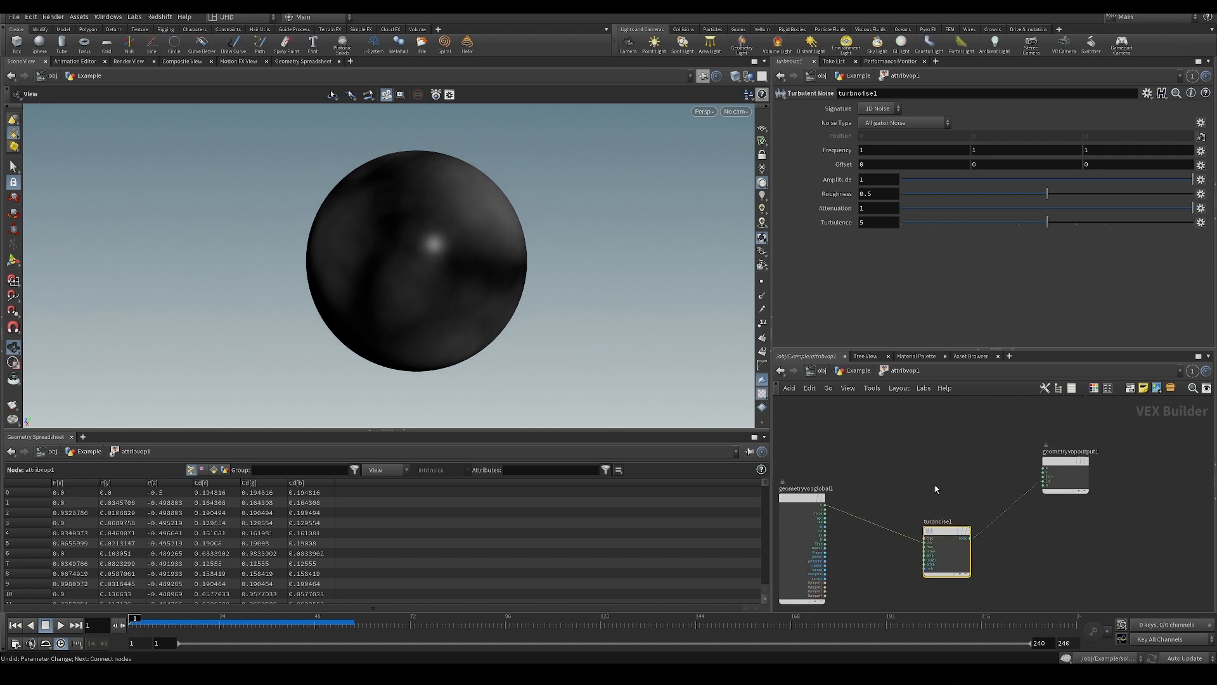
pyautogui.moveTo(793, 496); pyautogui.dragTo(802, 459)
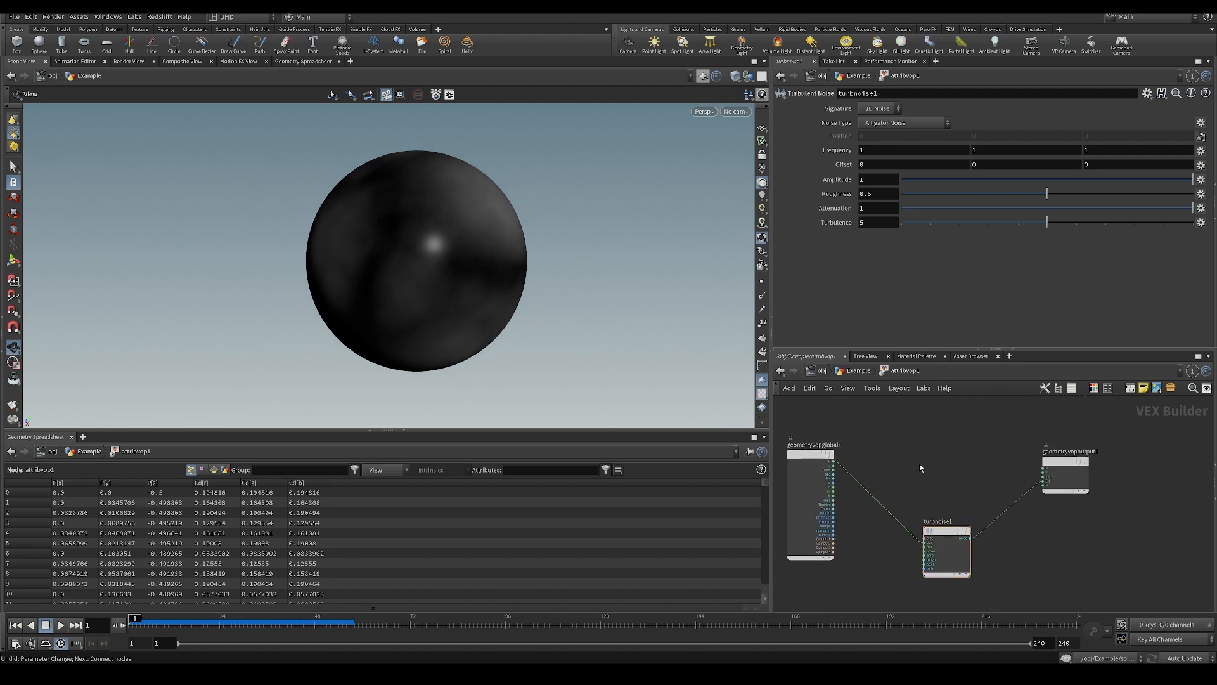
pyautogui.scroll(3, 919, 463)
pyautogui.scroll(-3, 913, 482)
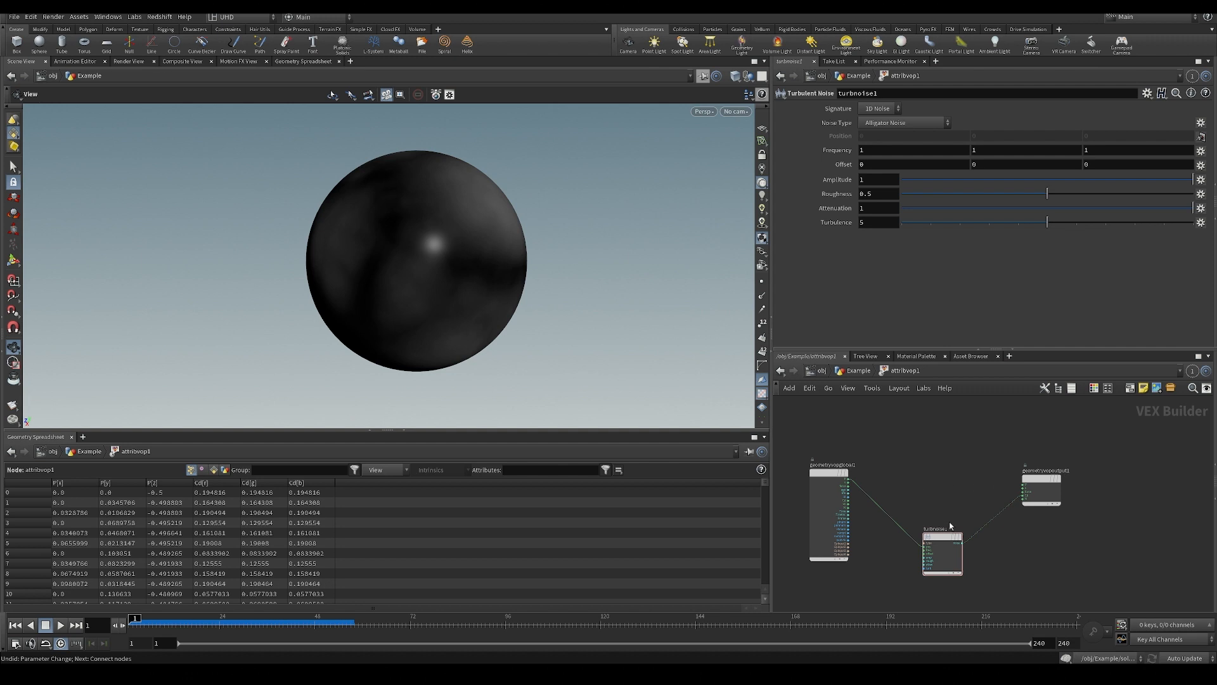
pyautogui.moveTo(1057, 481); pyautogui.dragTo(1075, 463)
pyautogui.scroll(2, 953, 461)
pyautogui.moveTo(942, 458); pyautogui.dragTo(937, 483, button='middle')
pyautogui.scroll(2, 937, 483)
# Add an Add node above the Turbulent Noise node and connect the global P output to its first input.
pyautogui.press('Tab')
pyautogui.write('add')
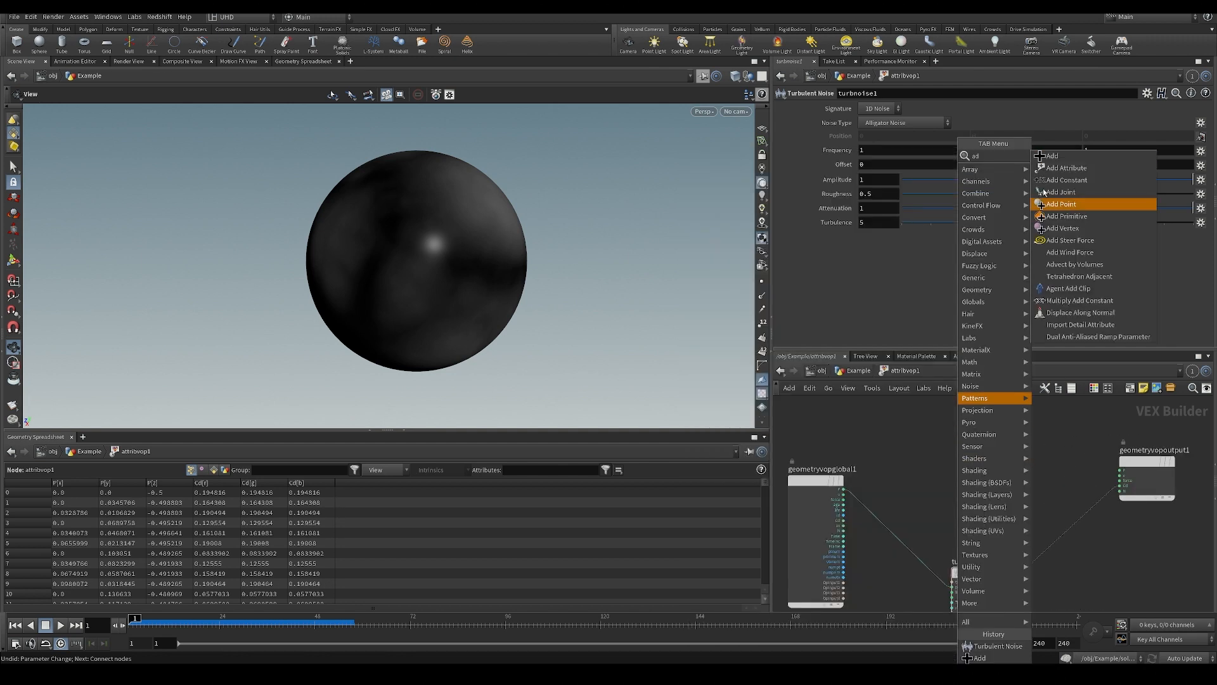
pyautogui.click(1064, 160)
pyautogui.click(979, 425)
pyautogui.scroll(2, 827, 492)
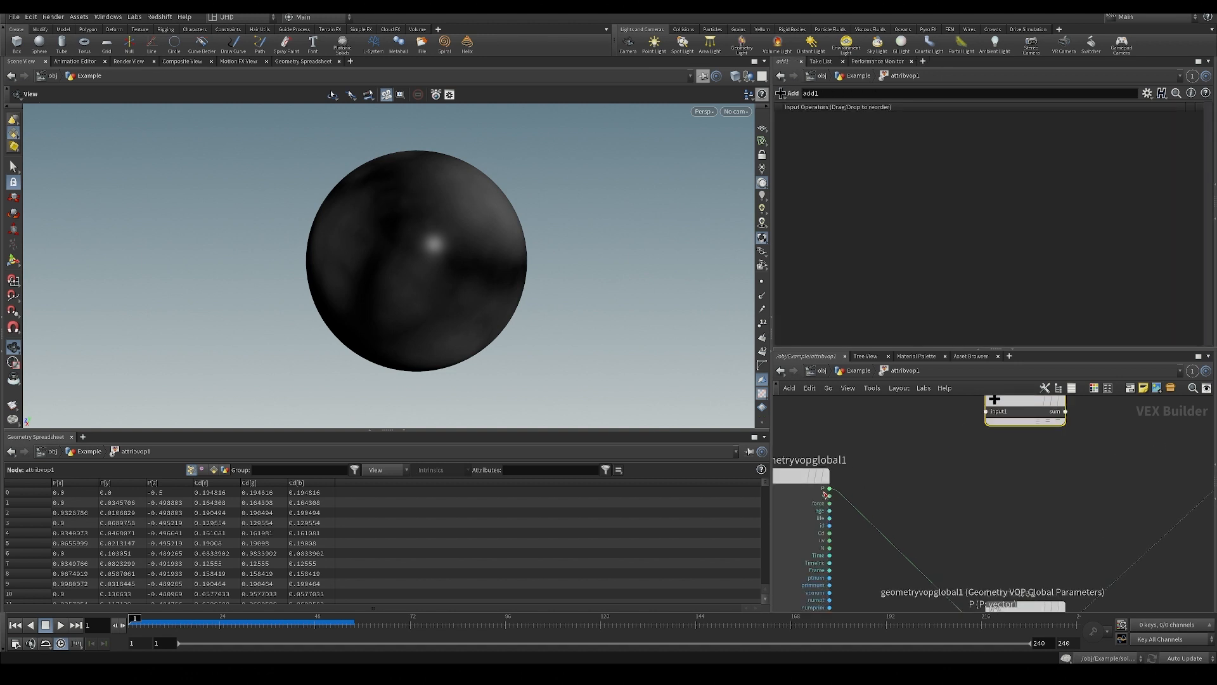
pyautogui.click(828, 489)
pyautogui.moveTo(933, 482); pyautogui.dragTo(983, 445, button='middle')
pyautogui.click(938, 440)
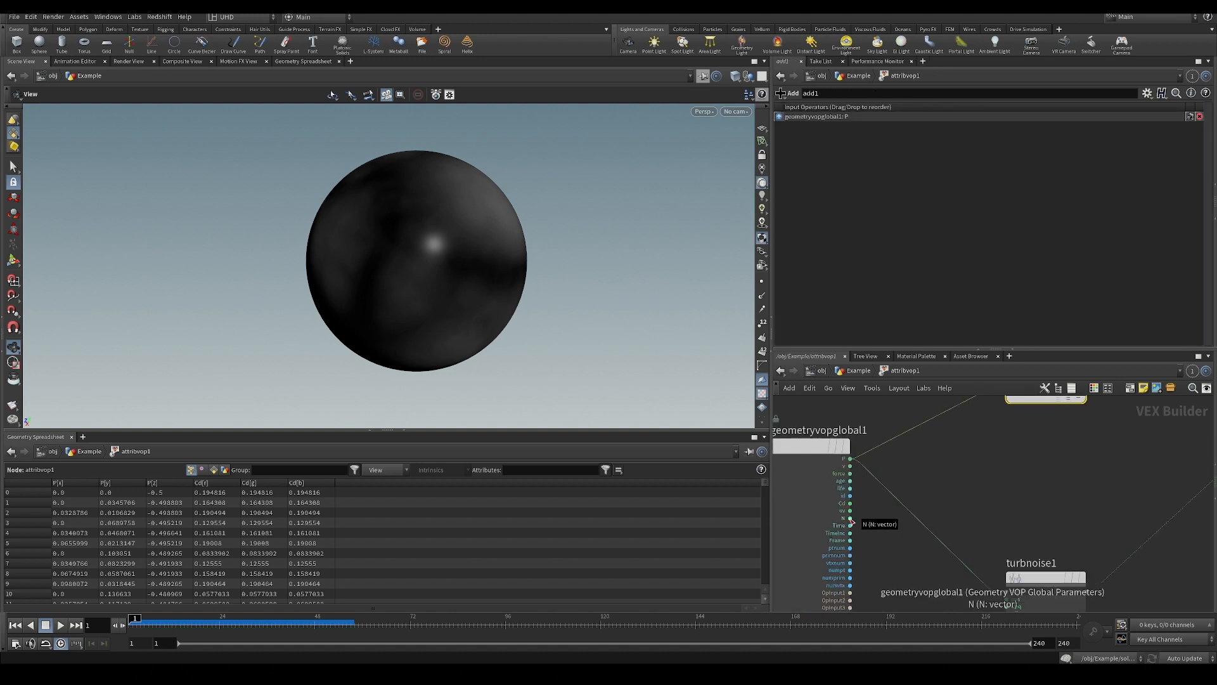
# Display the sphere's point normals and connect the global N output to the Add node's second input.
pyautogui.click(763, 295)
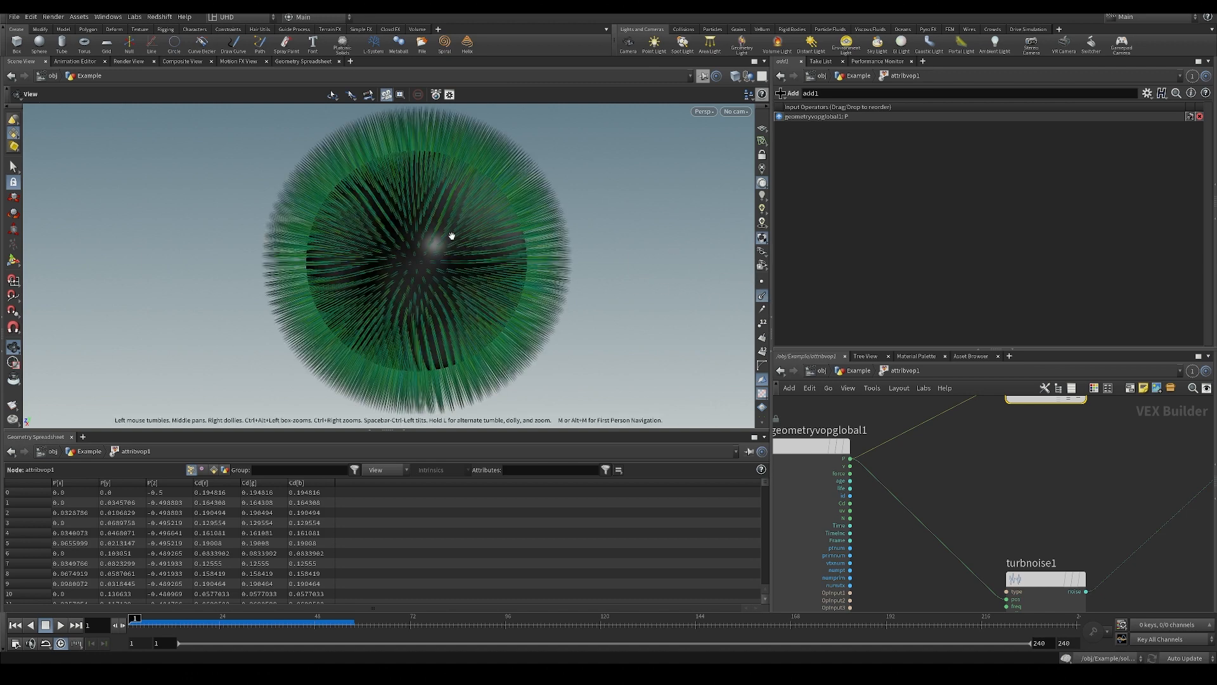
pyautogui.moveTo(452, 235); pyautogui.dragTo(395, 193)
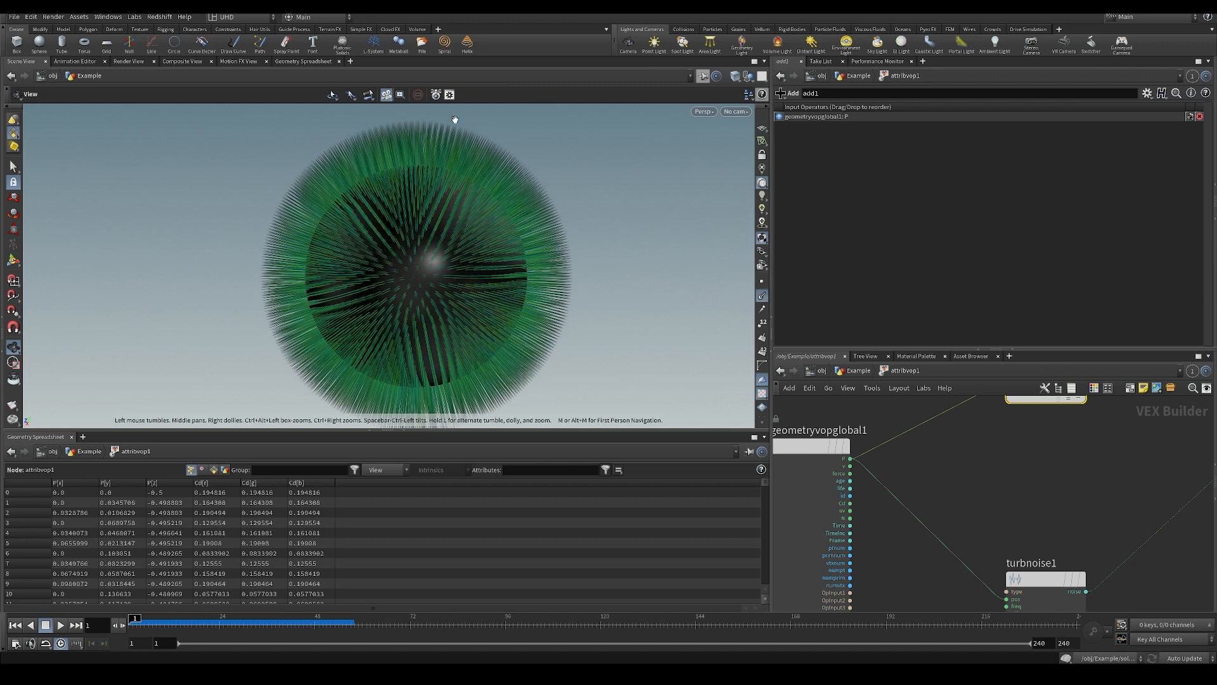
pyautogui.moveTo(948, 486); pyautogui.dragTo(919, 491, button='middle')
pyautogui.click(821, 524)
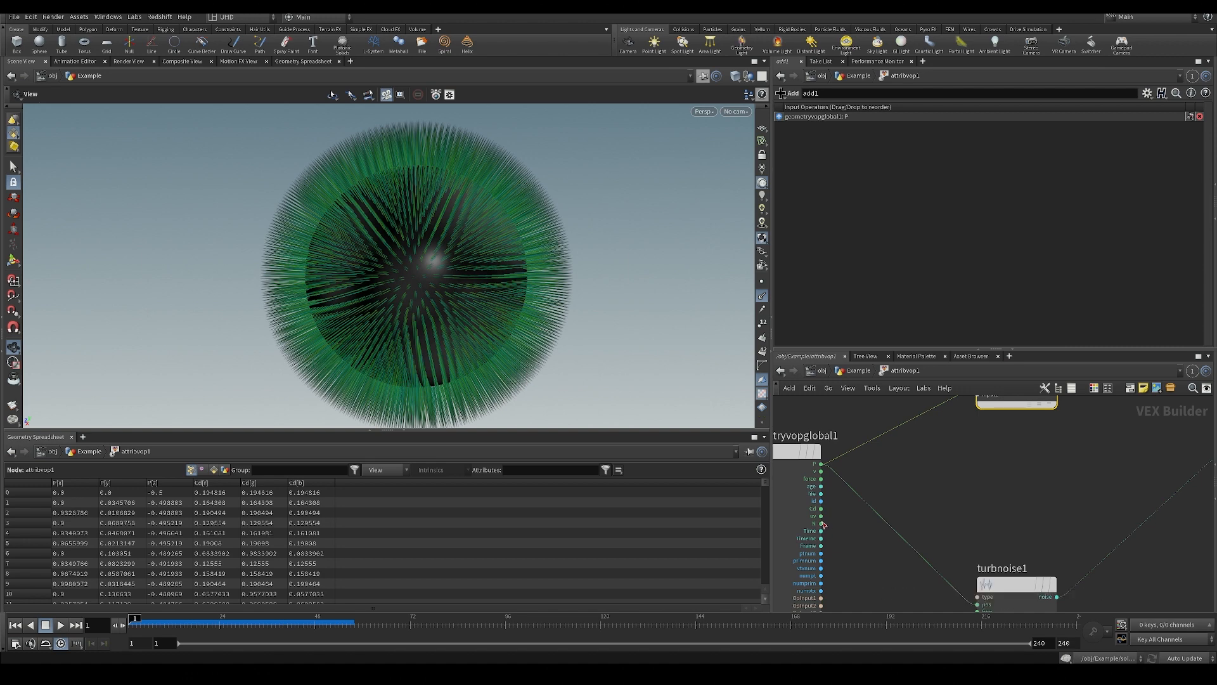
pyautogui.moveTo(983, 435); pyautogui.dragTo(951, 473, button='middle')
pyautogui.click(943, 434)
# Connect the Add node's sum output to the geometry output's P input and hide the point normals.
pyautogui.click(1023, 426)
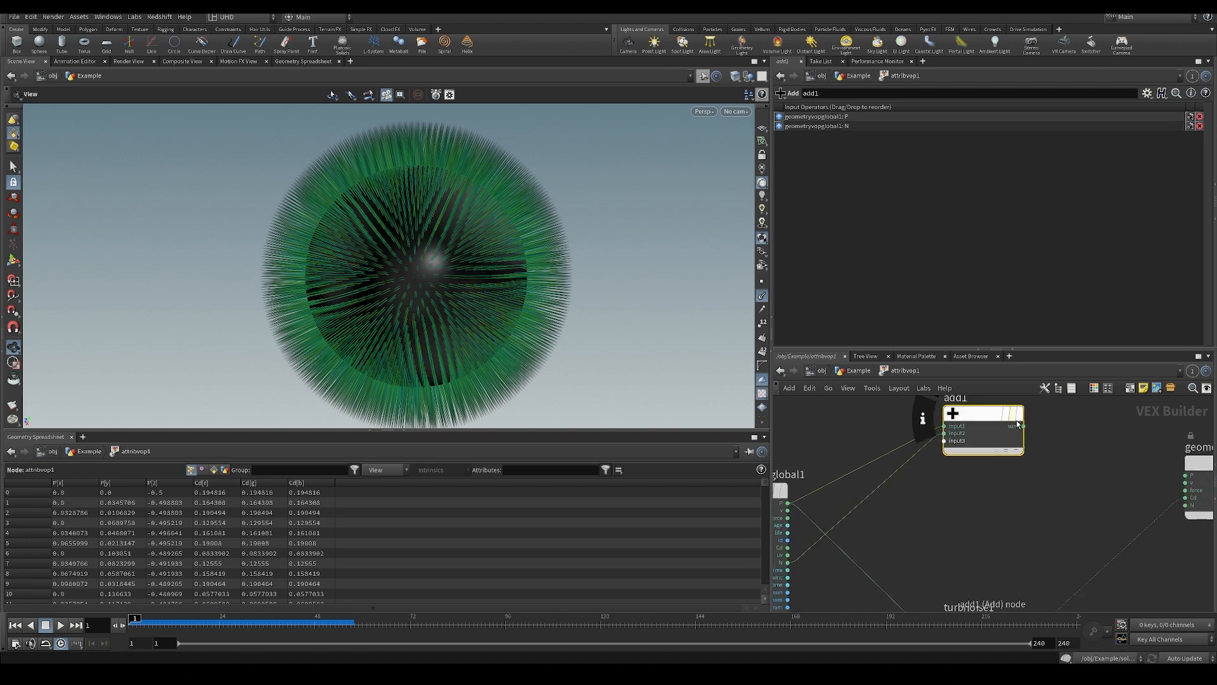
pyautogui.click(1168, 473)
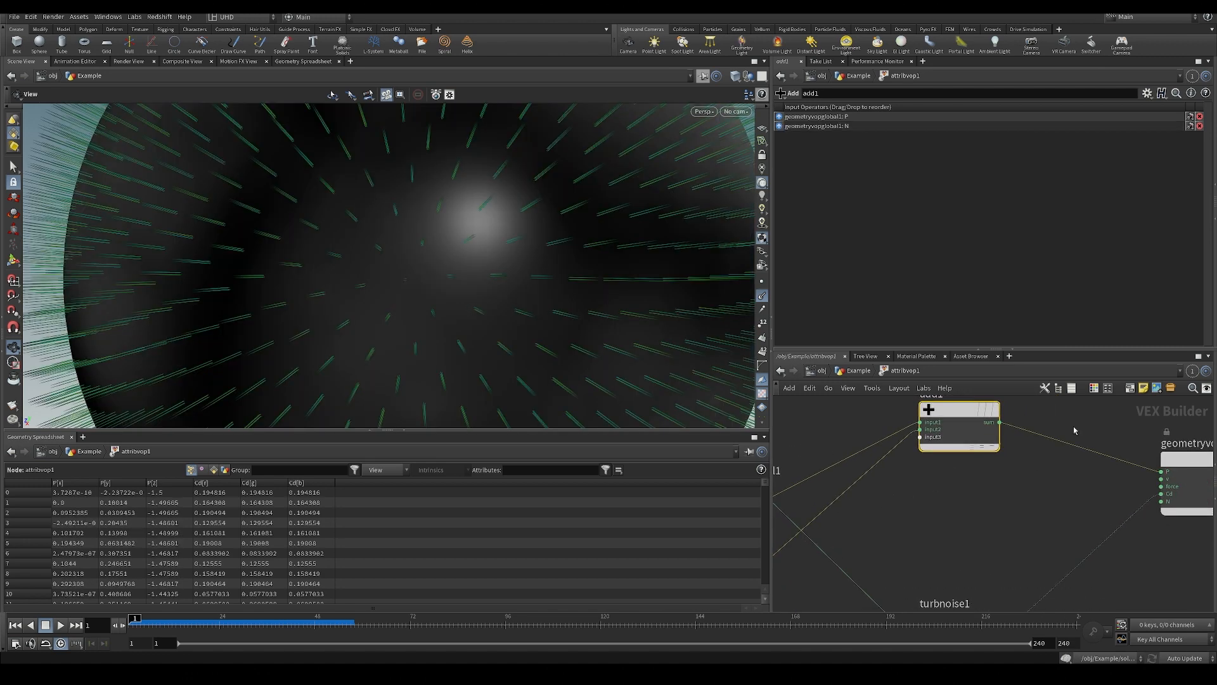
pyautogui.scroll(-5, 508, 233)
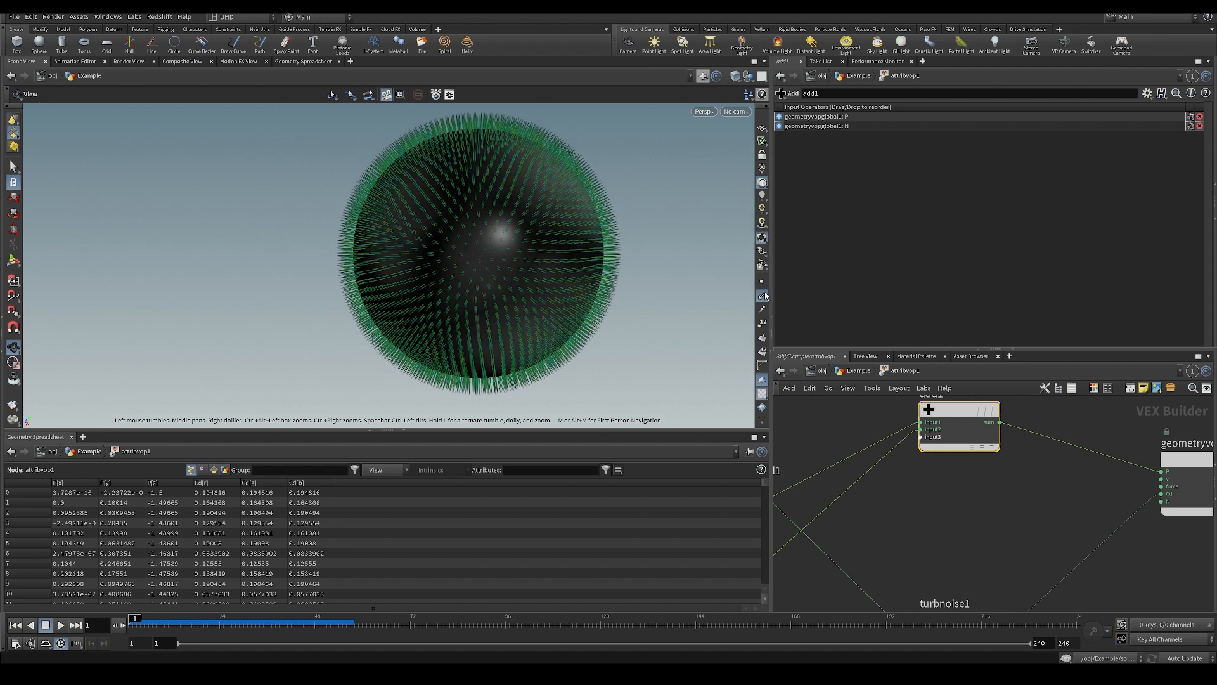
pyautogui.click(763, 296)
pyautogui.moveTo(624, 298); pyautogui.dragTo(587, 271)
# Open the viewport display options and add a Marker visualizer to the scene visualizers.
pyautogui.press('d')
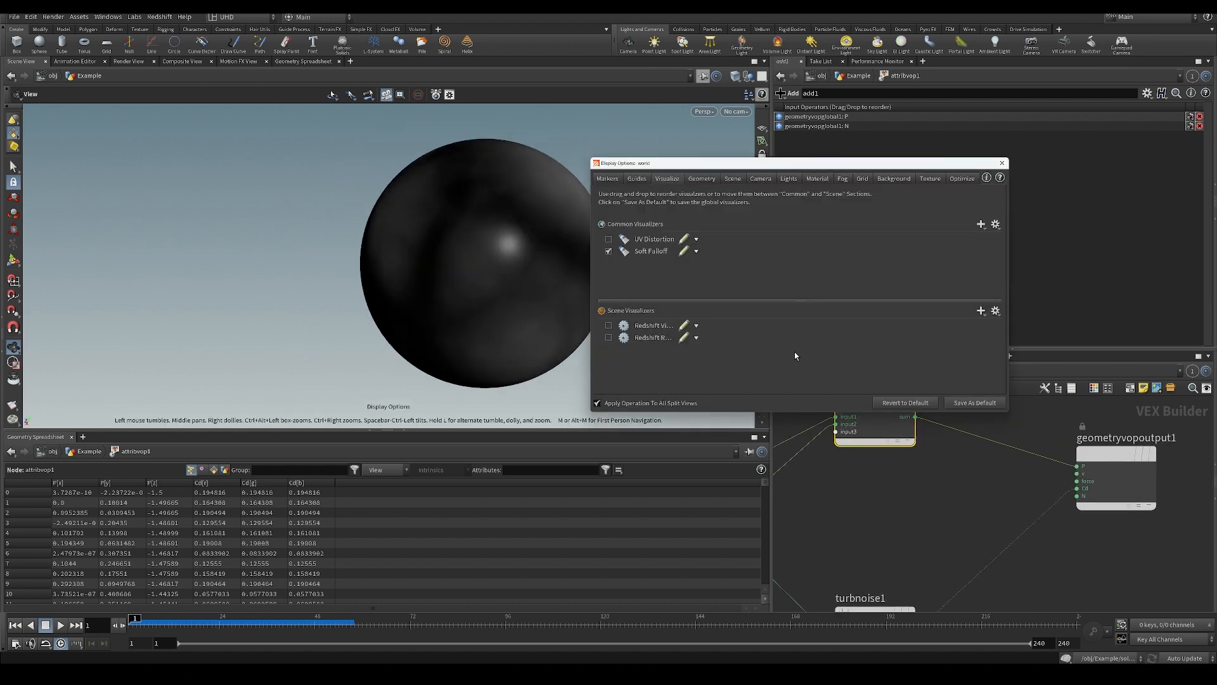
pyautogui.click(1002, 163)
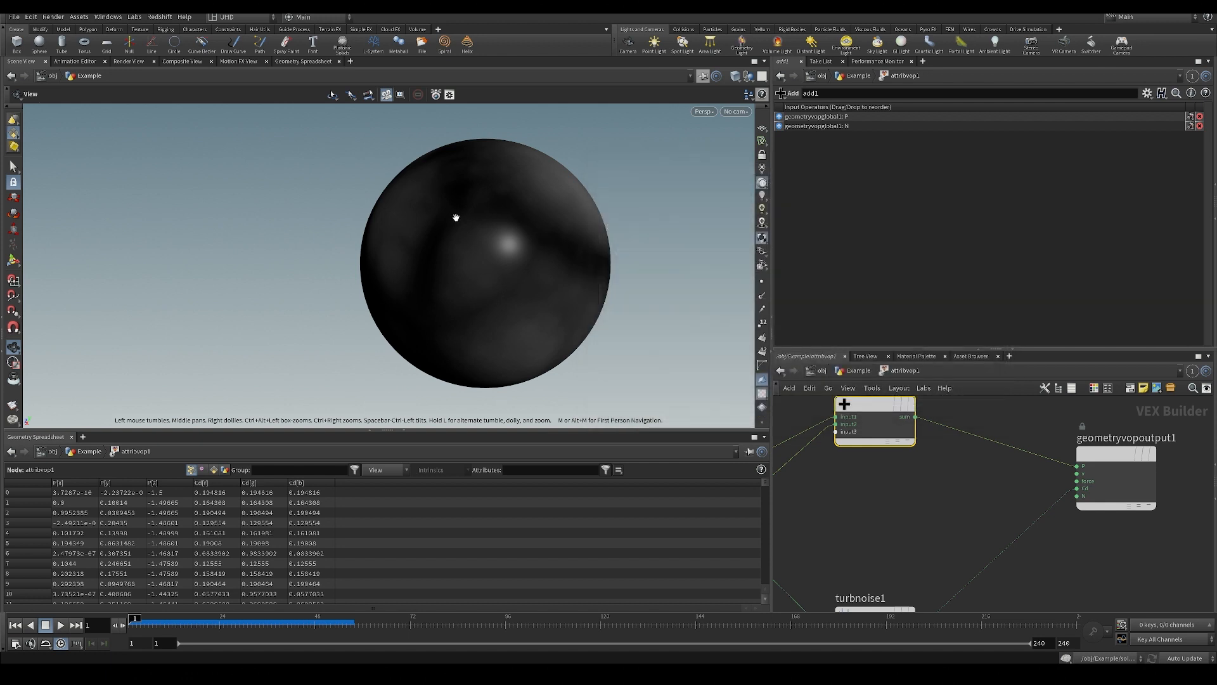
pyautogui.press('d')
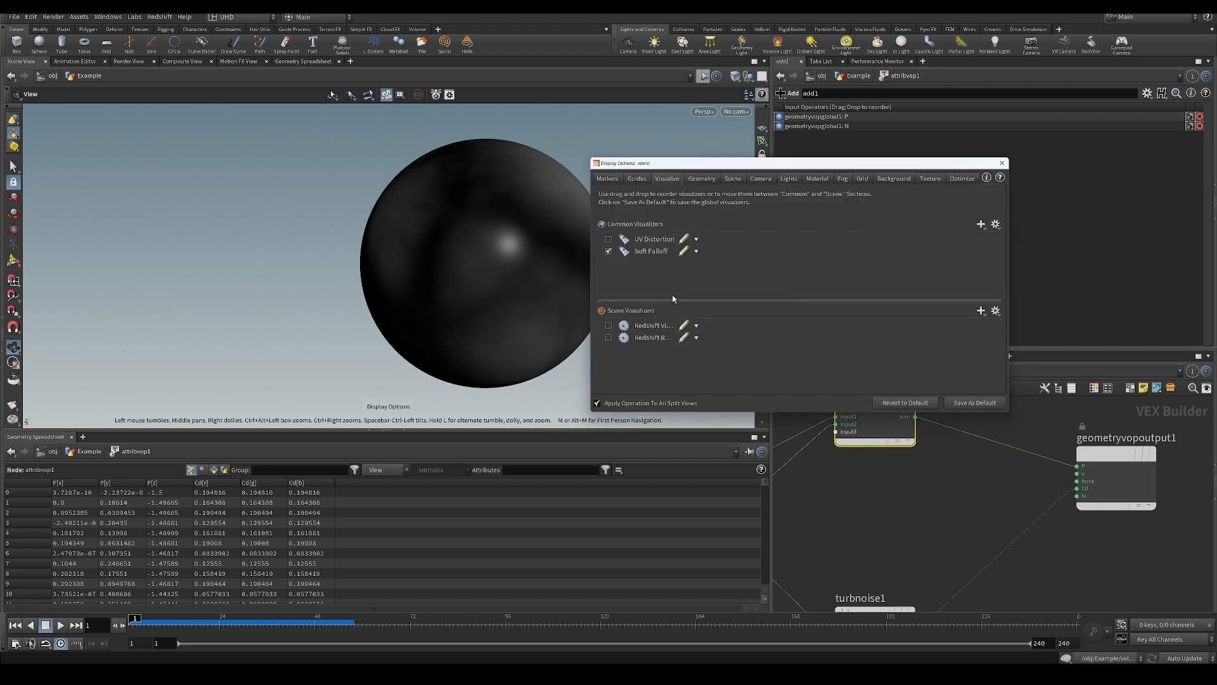
pyautogui.click(980, 311)
pyautogui.click(1000, 332)
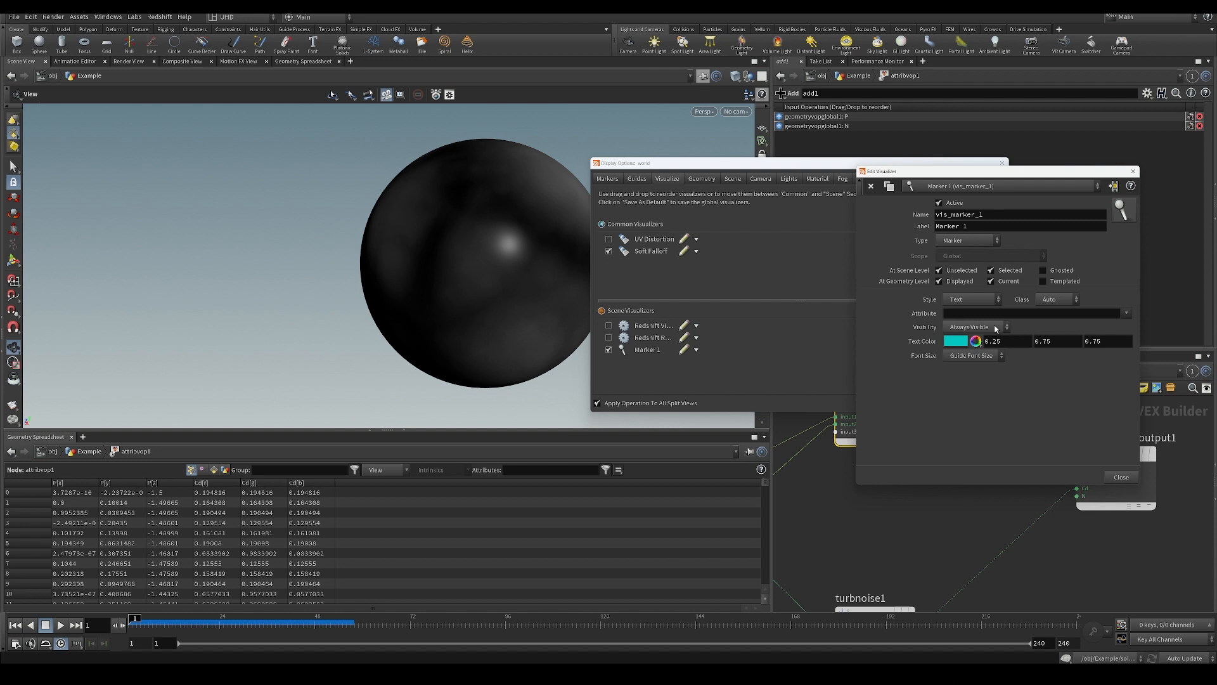
# Set the marker visualizer's style to Vector and its attribute to N, and close its editor.
pyautogui.click(970, 300)
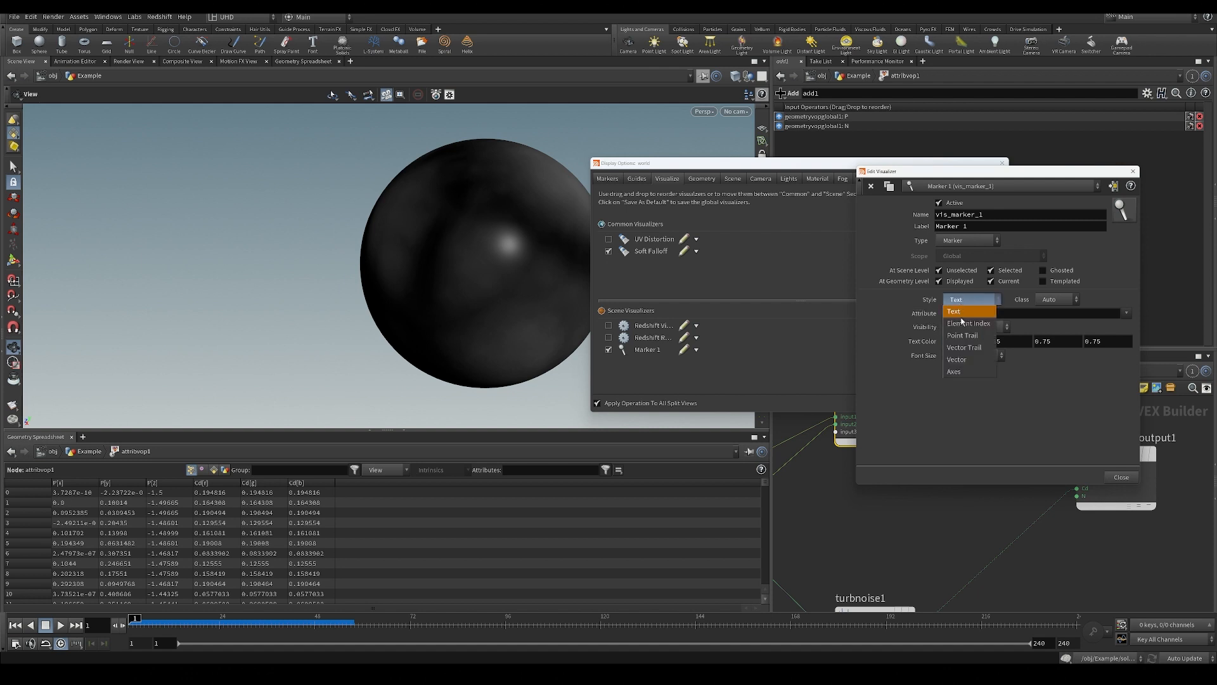
pyautogui.click(961, 361)
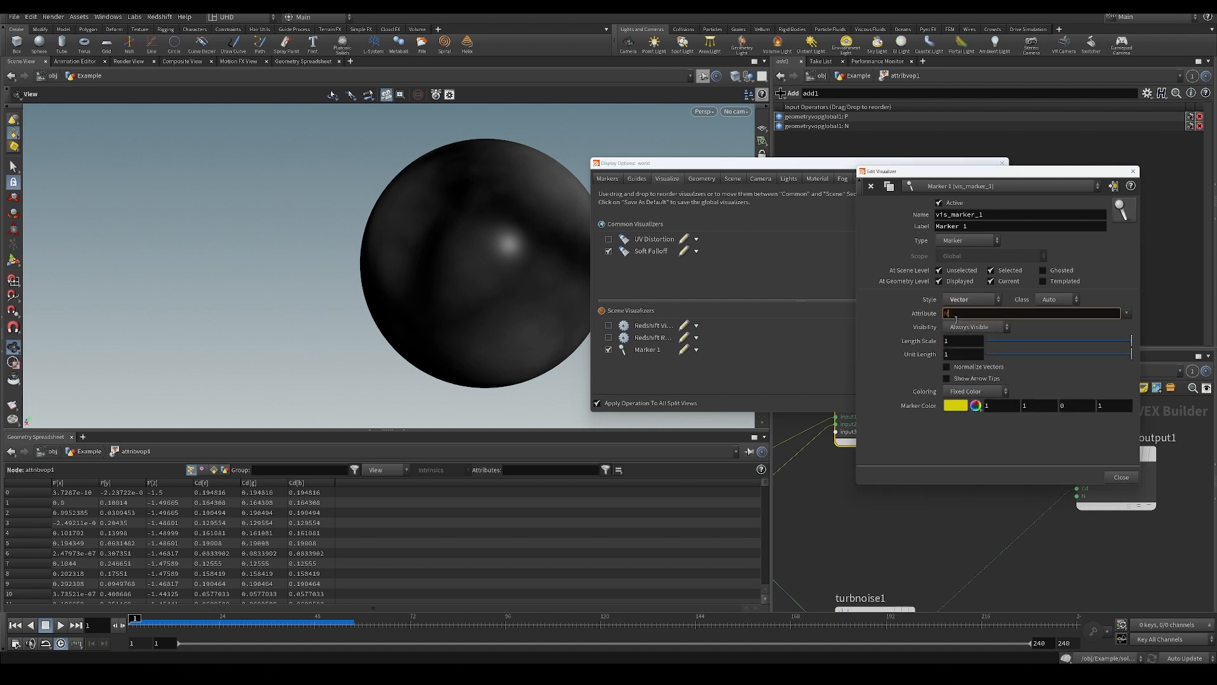
pyautogui.write('N')
pyautogui.press('Return')
pyautogui.click(1122, 476)
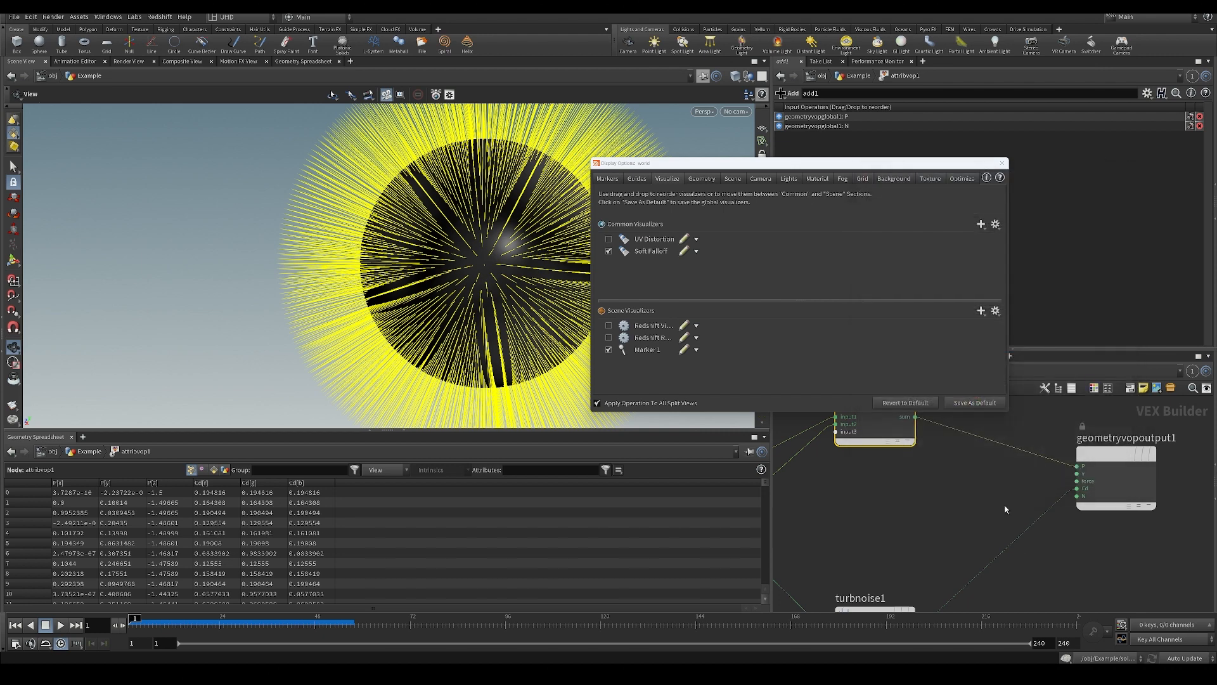
# Disconnect the Add node from the geometry output's P input to inspect the unexpanded sphere, and reconnect it.
pyautogui.moveTo(981, 474); pyautogui.dragTo(1021, 419)
pyautogui.click(1001, 164)
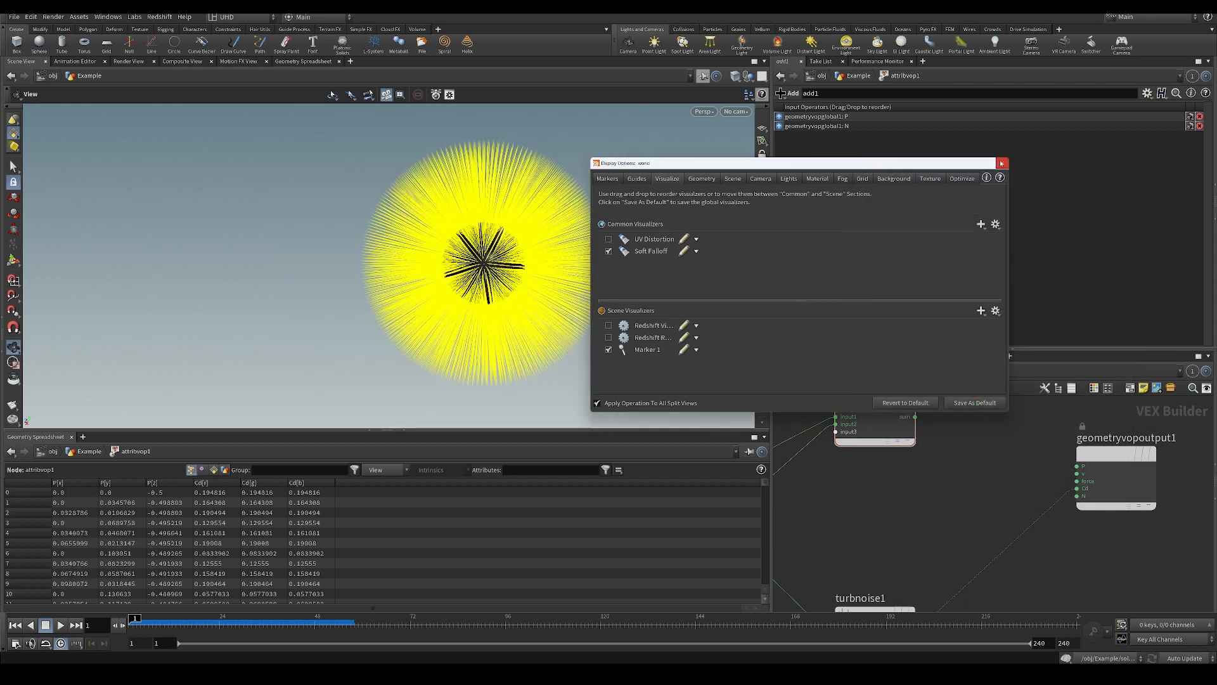
pyautogui.moveTo(587, 247); pyautogui.dragTo(560, 250, button='middle')
pyautogui.moveTo(559, 250); pyautogui.dragTo(589, 275, button='right')
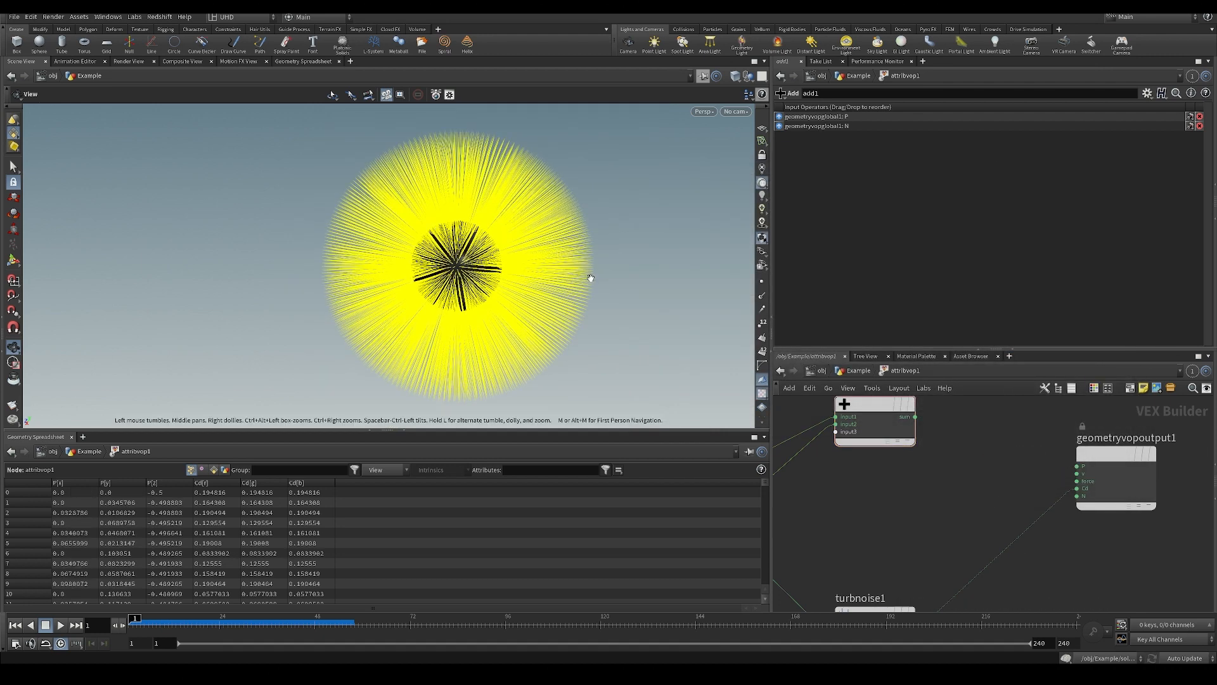
pyautogui.click(907, 419)
pyautogui.click(1075, 466)
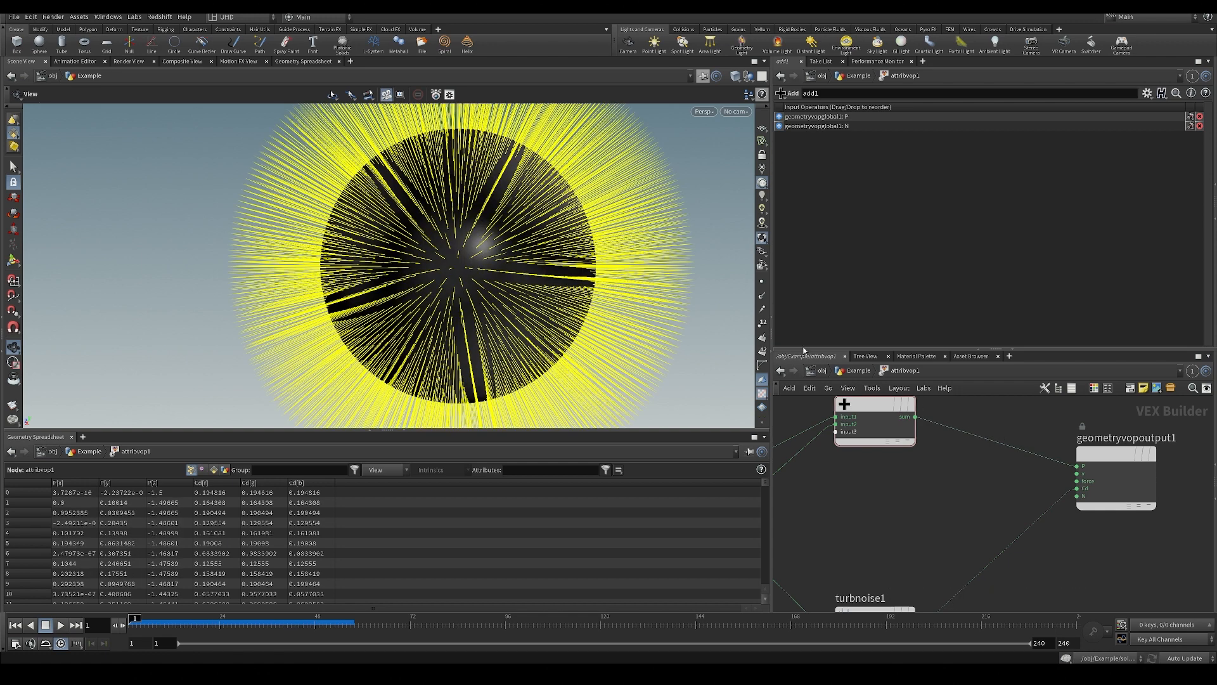
# Toggle the Marker 1 visualizer off and back on in the display options.
pyautogui.press('d')
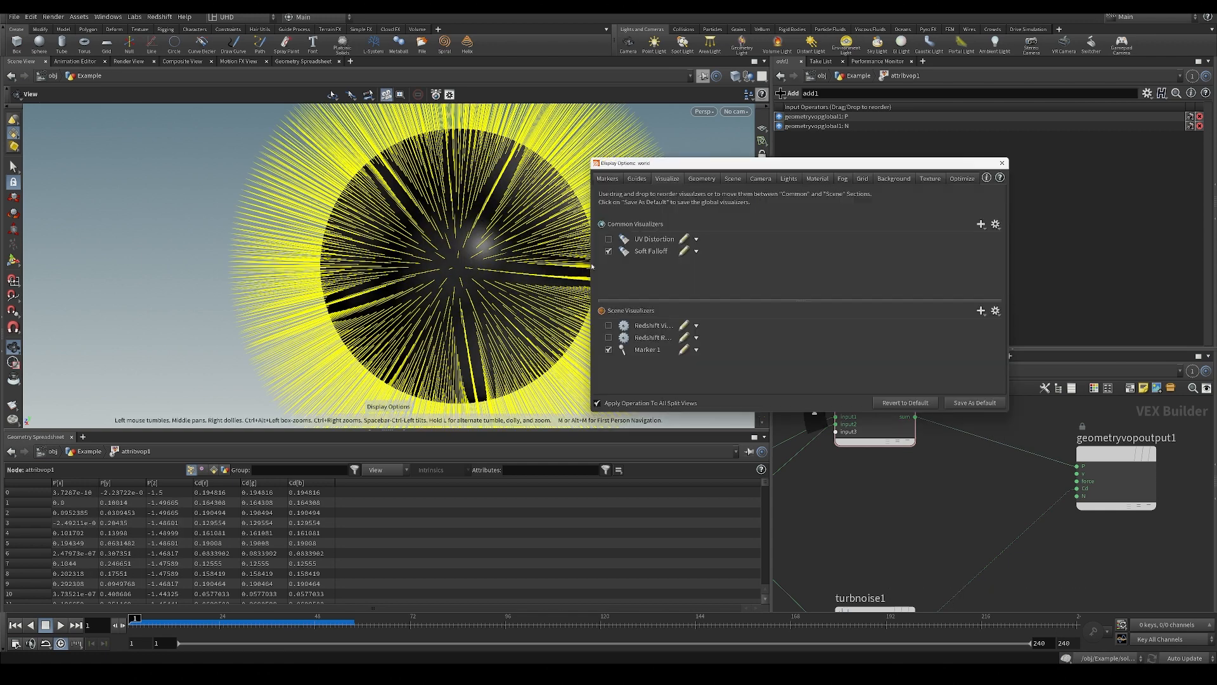
pyautogui.click(608, 350)
pyautogui.click(609, 349)
pyautogui.click(1002, 162)
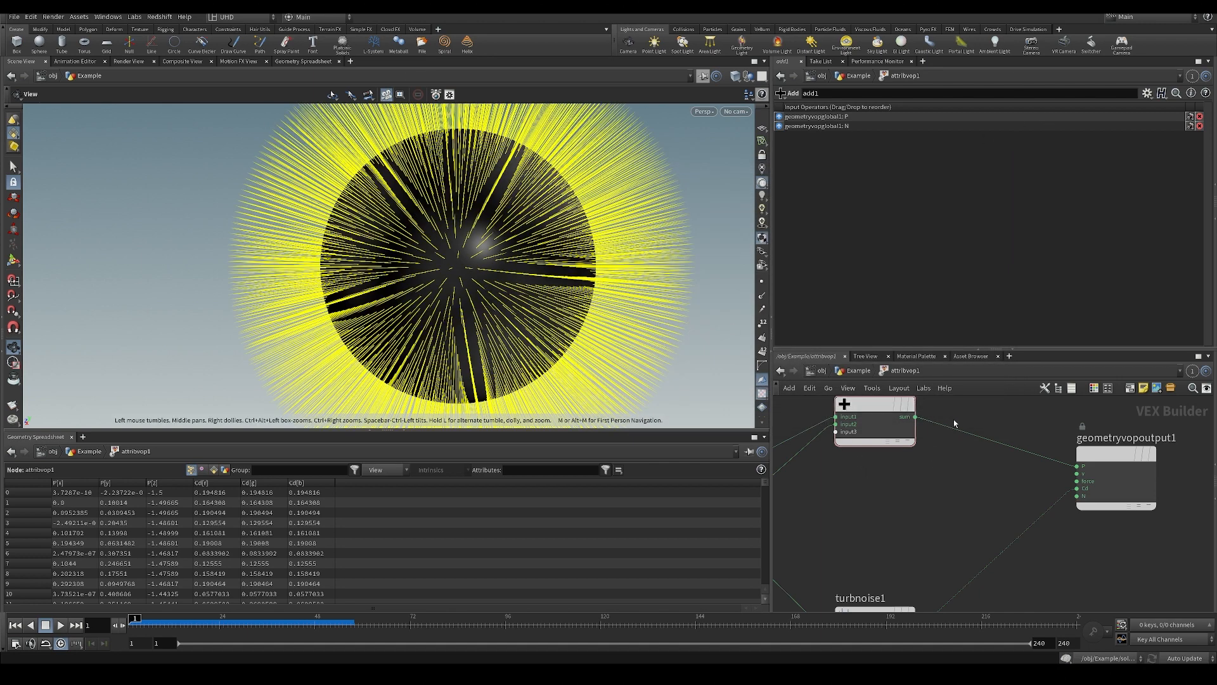
# Cut the wire from the Add node's sum to the output's P input once more, and restore it after comparing.
pyautogui.press('y')
pyautogui.moveTo(954, 421); pyautogui.dragTo(927, 498)
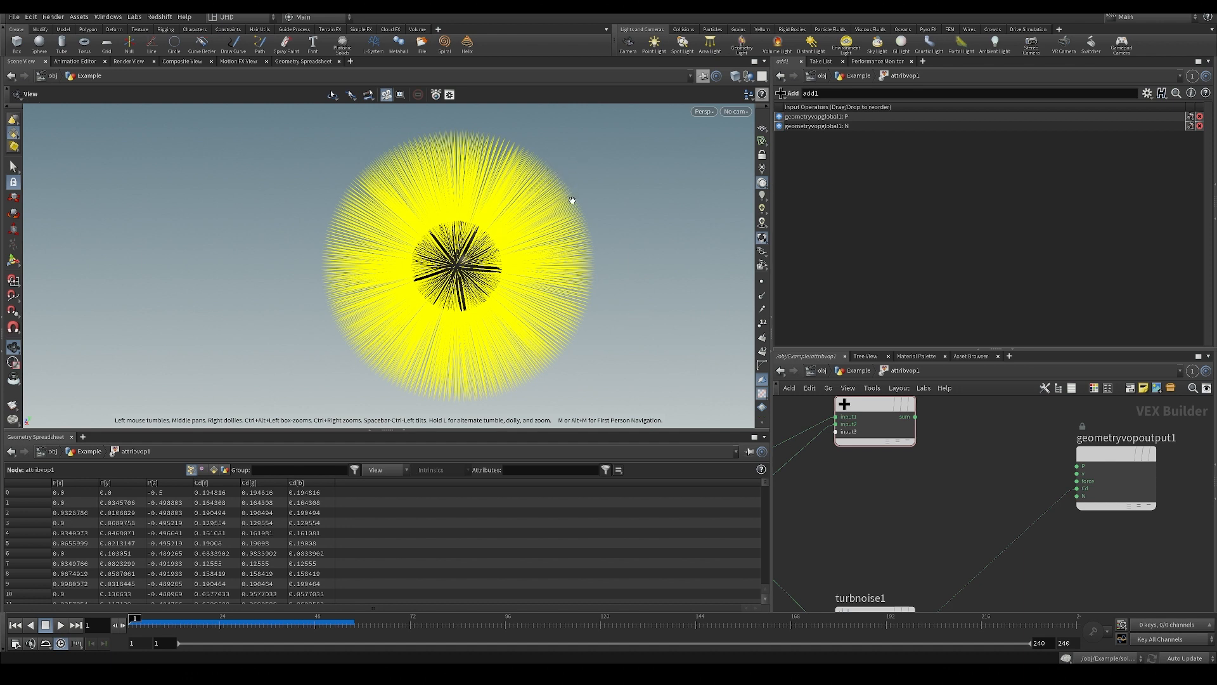
pyautogui.click(914, 417)
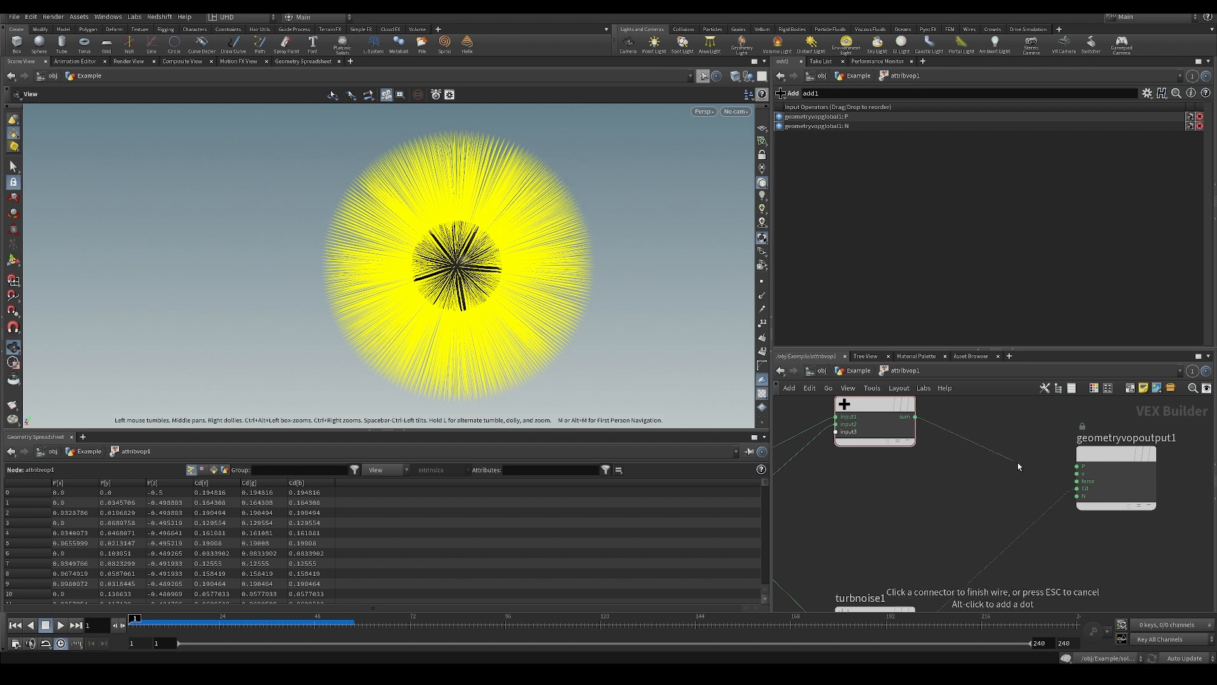
pyautogui.click(1067, 465)
# Add a Multiply node between the global parameters node and the Add node.
pyautogui.scroll(-2, 972, 570)
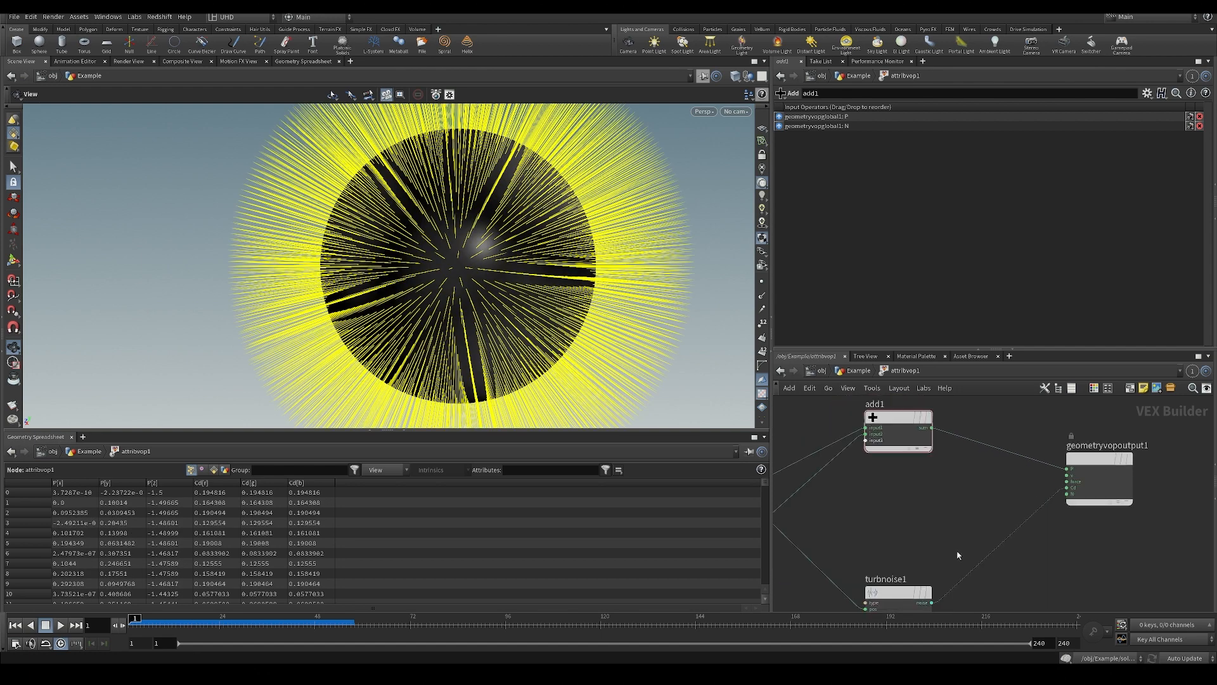
pyautogui.moveTo(931, 512); pyautogui.dragTo(976, 459, button='middle')
pyautogui.scroll(-1, 976, 473)
pyautogui.moveTo(809, 443); pyautogui.dragTo(803, 433)
pyautogui.moveTo(1039, 484); pyautogui.dragTo(1025, 499, button='middle')
pyautogui.scroll(2, 858, 467)
pyautogui.press('Tab')
pyautogui.write('mul')
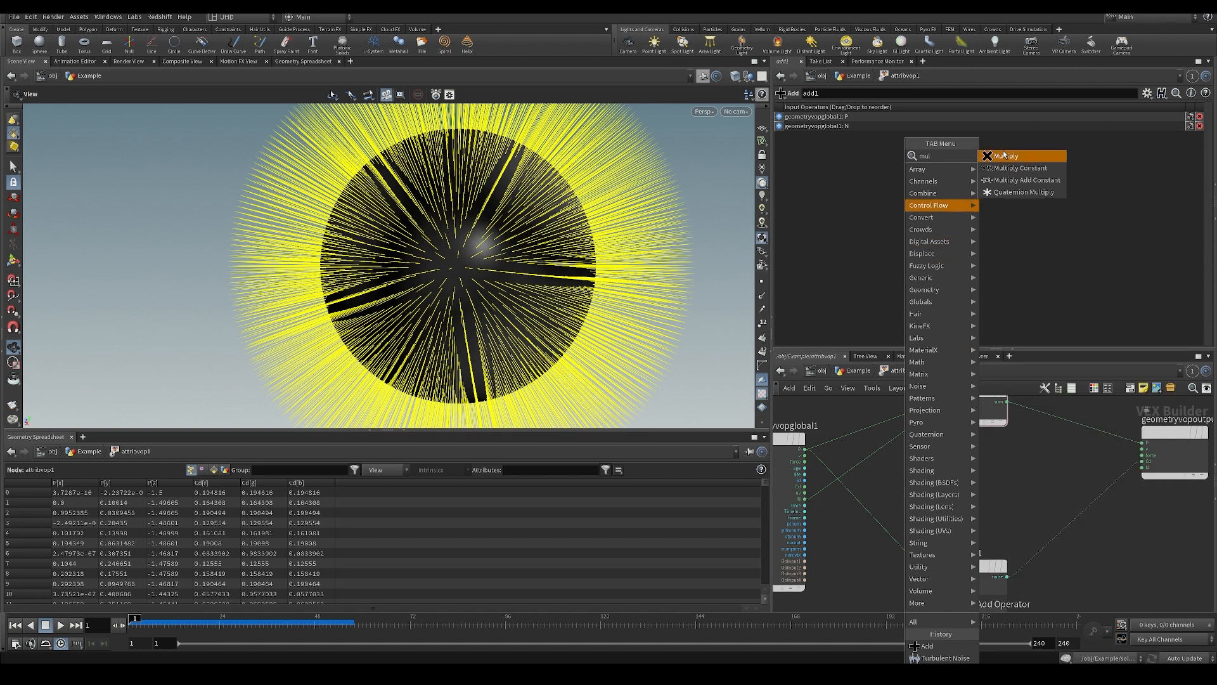
pyautogui.click(1005, 156)
pyautogui.click(910, 470)
pyautogui.moveTo(909, 453); pyautogui.dragTo(898, 472, button='middle')
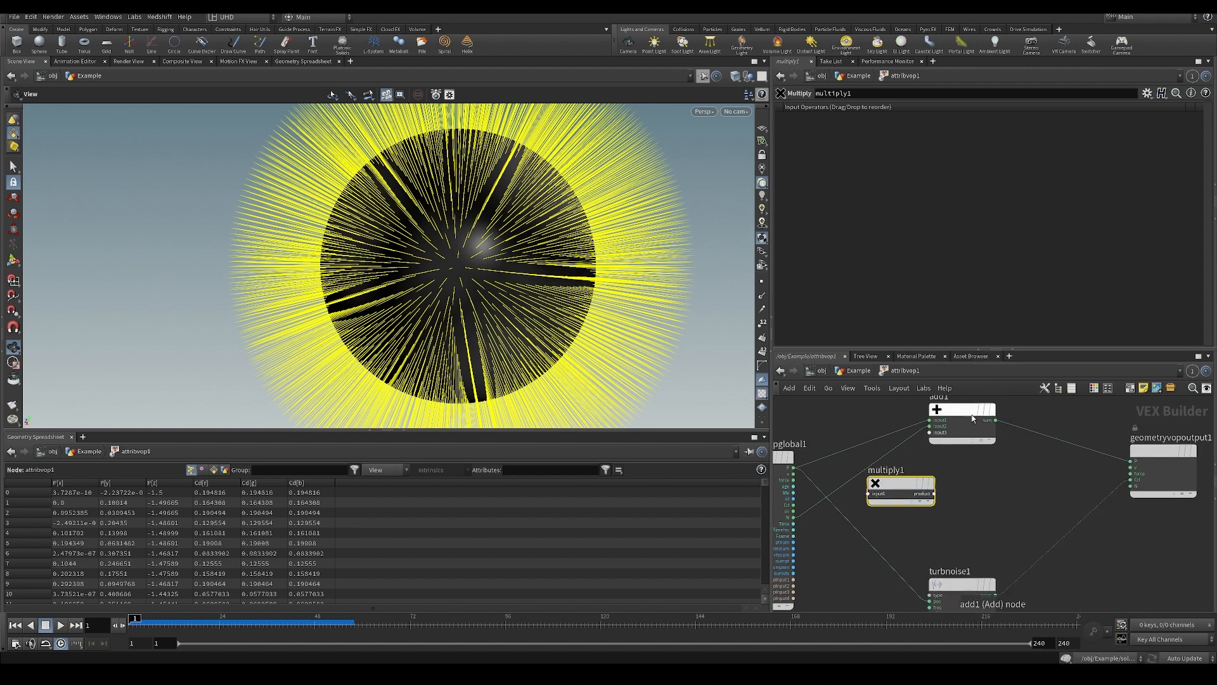
# Move the global parameters node up and insert the Multiply node into the N wire leading to the Add node.
pyautogui.moveTo(849, 428); pyautogui.dragTo(879, 474, button='middle')
pyautogui.moveTo(809, 504); pyautogui.dragTo(808, 448)
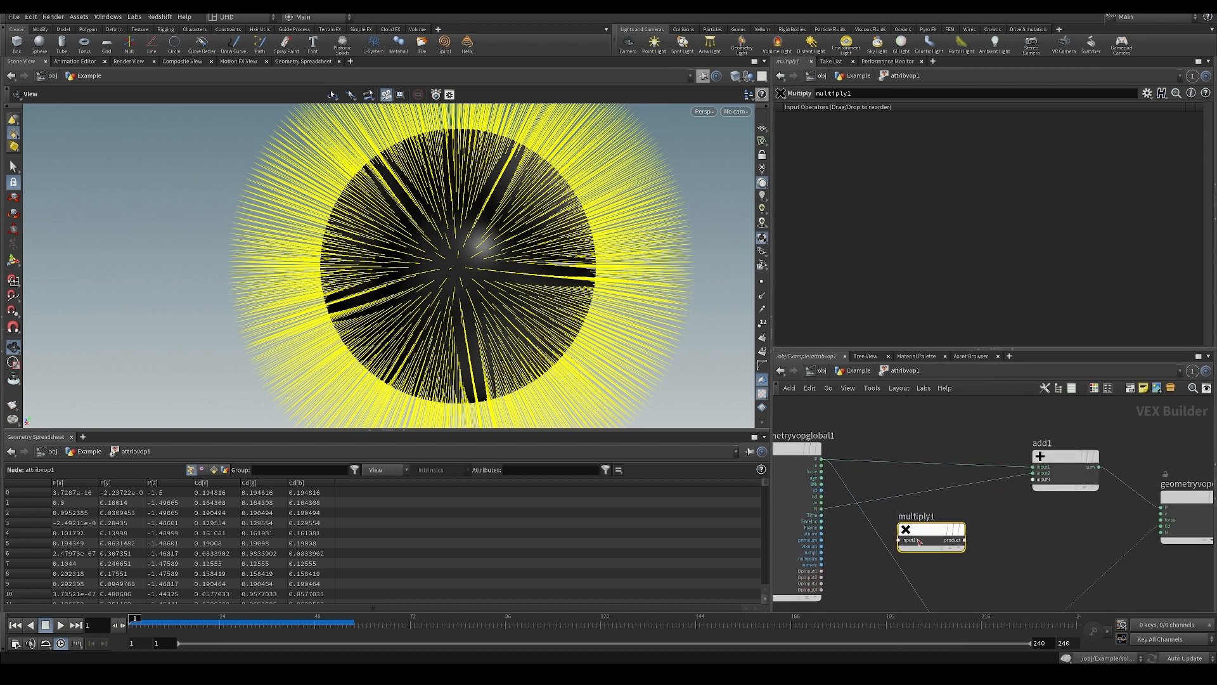
pyautogui.moveTo(930, 529); pyautogui.dragTo(938, 496)
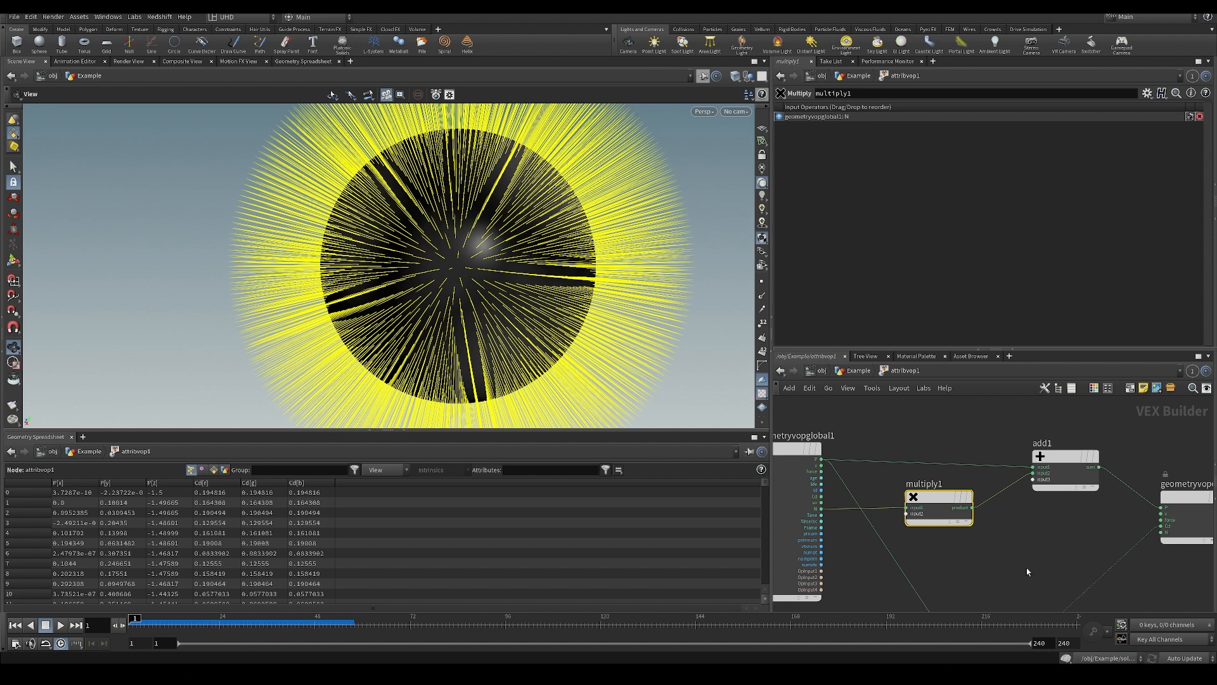
# Wire the turbulent noise node's output into the second input of the Multiply node.
pyautogui.moveTo(1026, 568); pyautogui.dragTo(1005, 499, button='middle')
pyautogui.moveTo(1005, 594); pyautogui.dragTo(926, 446)
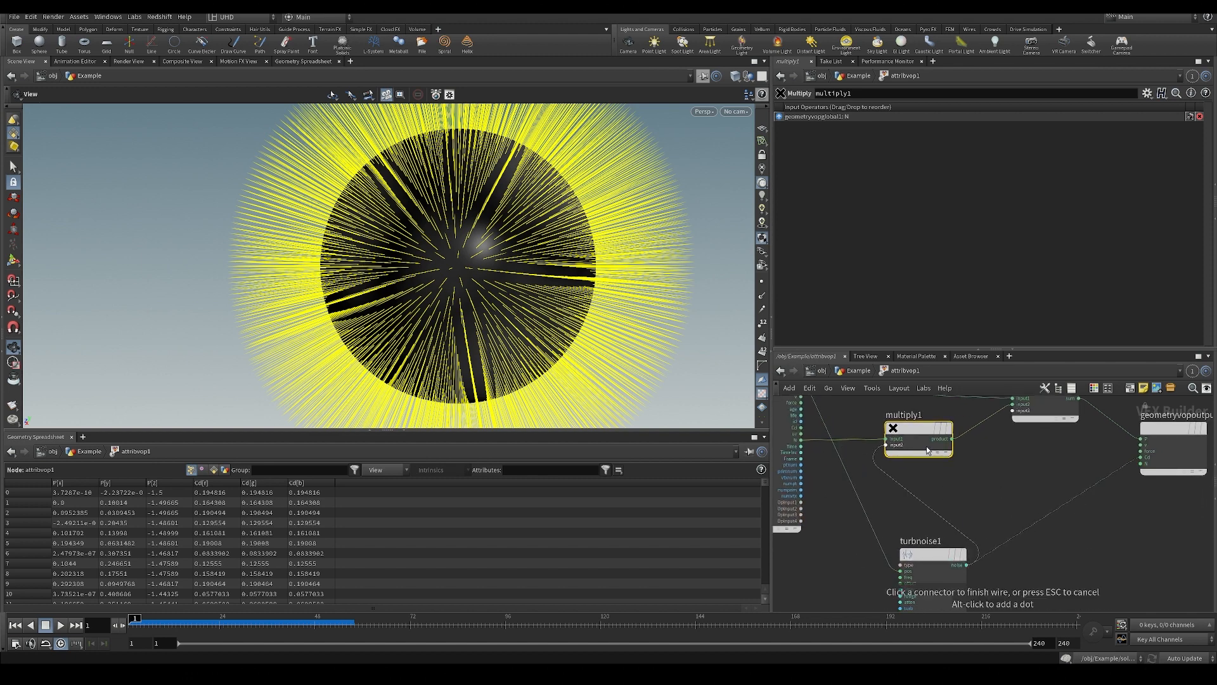
# Turn off the Marker 1 visualizer in the display options to see the displaced sphere without normals.
pyautogui.press('d')
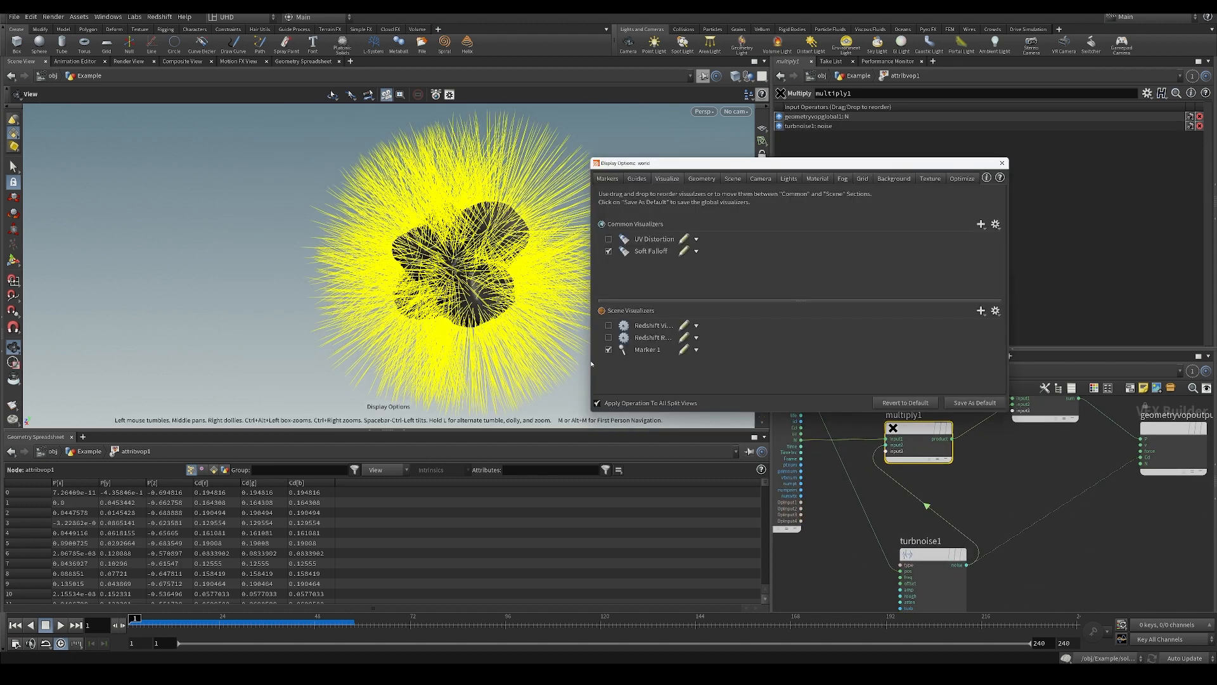
pyautogui.click(639, 348)
pyautogui.click(1002, 163)
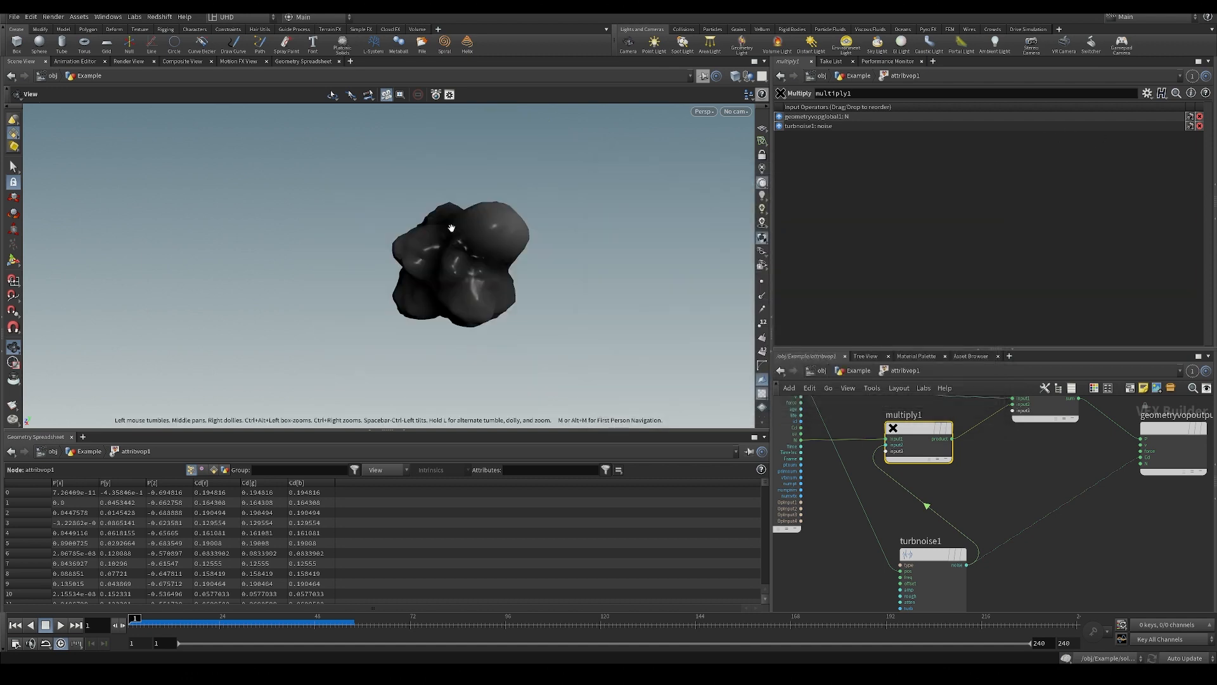
pyautogui.moveTo(469, 266); pyautogui.dragTo(609, 287)
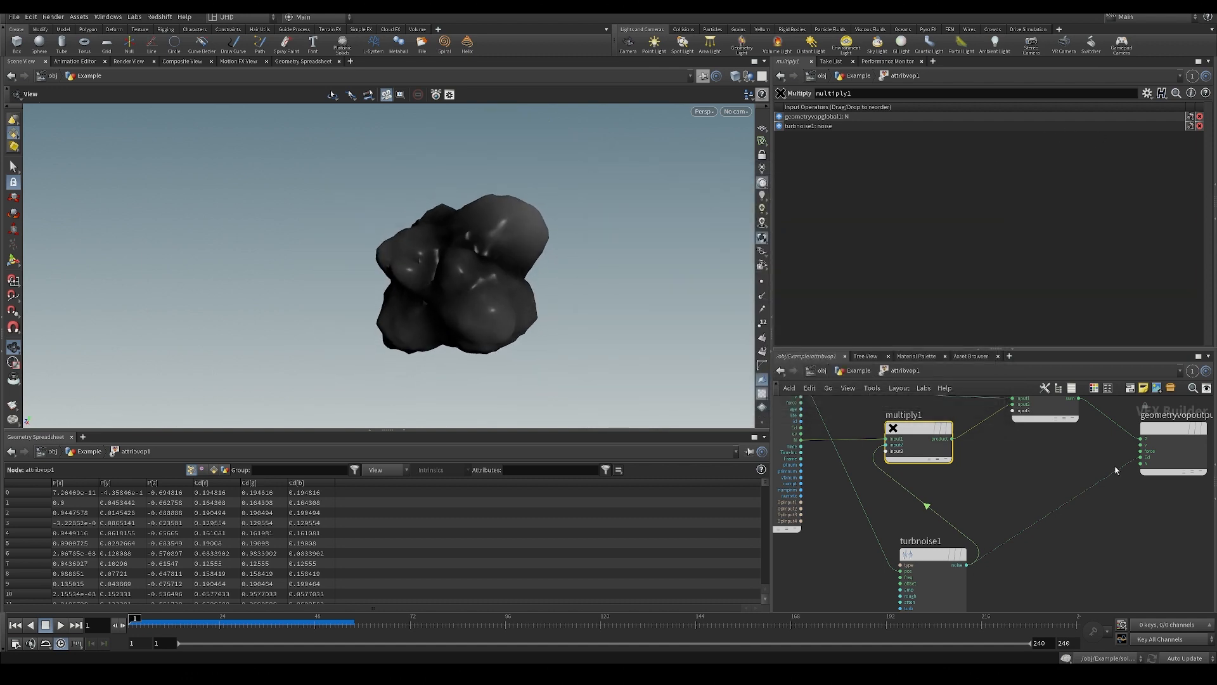
# Try shifting the turbulent noise node's Y offset to compare the displaced shape, and undo the change.
pyautogui.moveTo(1074, 444); pyautogui.dragTo(1009, 451, button='middle')
pyautogui.scroll(-3, 957, 489)
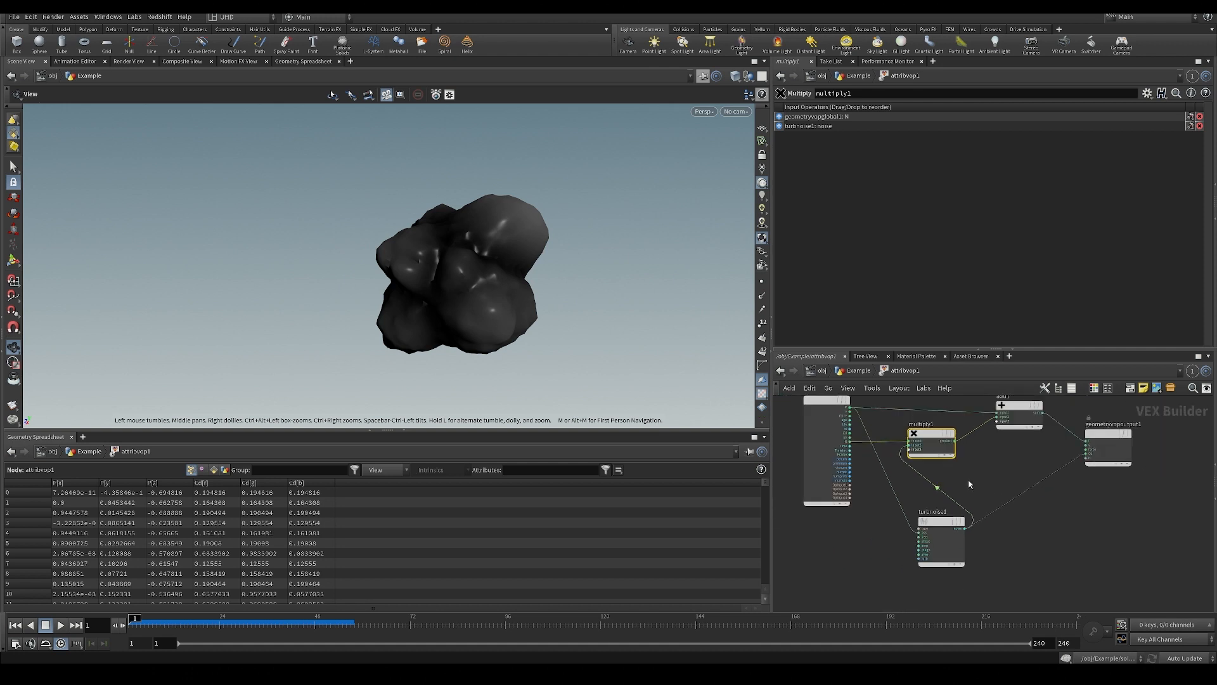
pyautogui.moveTo(994, 471); pyautogui.dragTo(955, 500, button='middle')
pyautogui.click(912, 550)
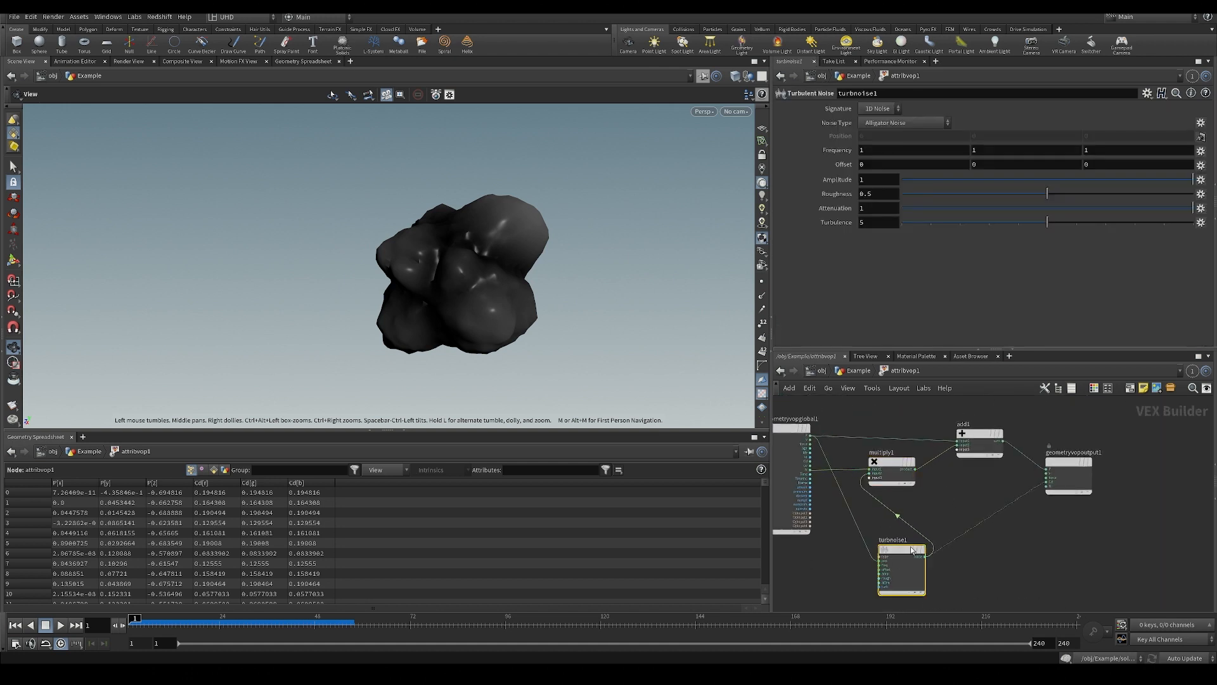
pyautogui.moveTo(985, 164); pyautogui.dragTo(987, 164, button='middle')
pyautogui.moveTo(514, 283); pyautogui.dragTo(569, 244)
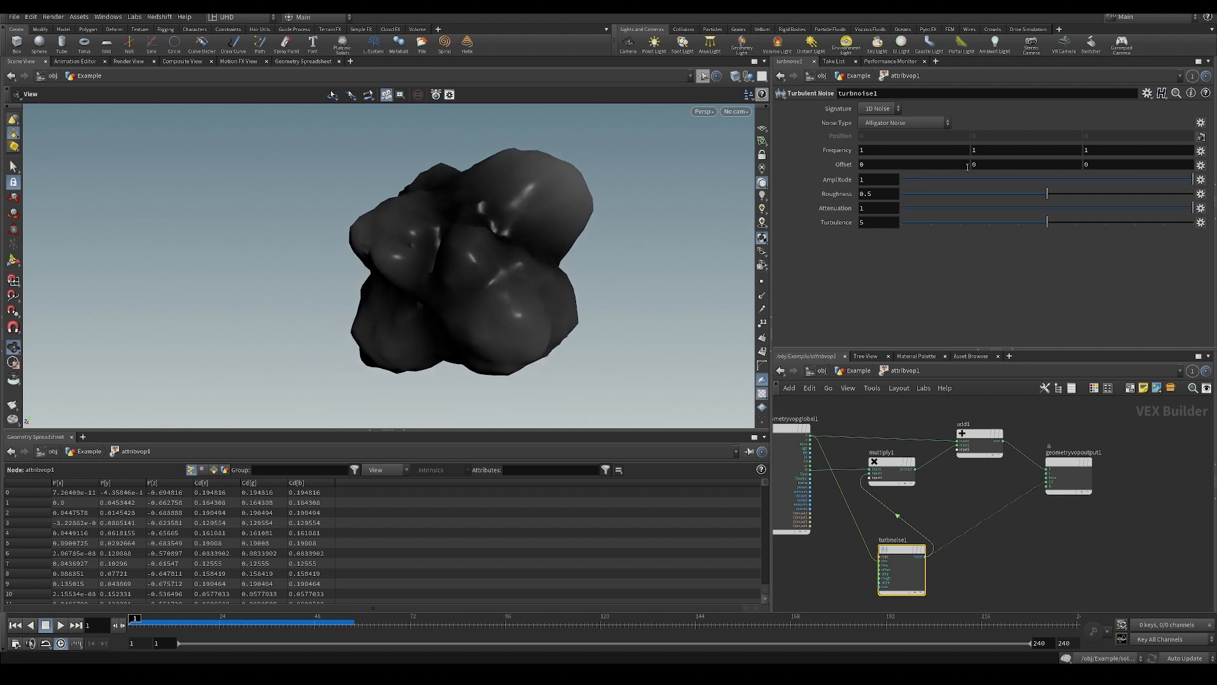
pyautogui.moveTo(992, 163)
pyautogui.mouseDown(button='middle')
pyautogui.moveTo(989, 181)
pyautogui.moveTo(987, 167)
pyautogui.mouseUp(button='middle')
pyautogui.hotkey('ctrl', 'z')
# Save the scene file.
pyautogui.moveTo(530, 280)
pyautogui.mouseDown()
pyautogui.moveTo(660, 237)
pyautogui.moveTo(505, 277)
pyautogui.moveTo(425, 275)
pyautogui.moveTo(492, 272)
pyautogui.moveTo(470, 255)
pyautogui.moveTo(427, 264)
pyautogui.moveTo(529, 322)
pyautogui.moveTo(514, 296)
pyautogui.mouseUp()
pyautogui.moveTo(971, 501); pyautogui.dragTo(915, 469, button='middle')
pyautogui.hotkey('ctrl', 's')
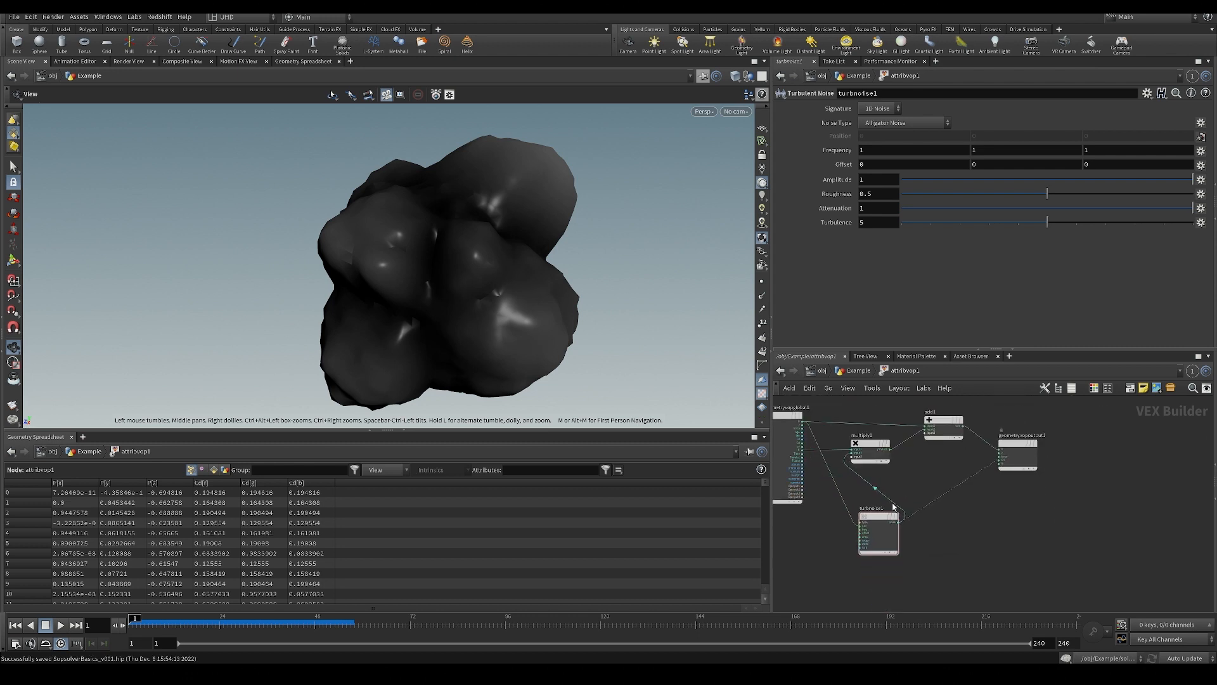
pyautogui.moveTo(881, 509)
pyautogui.moveTo(881, 509); pyautogui.dragTo(922, 520, button='middle')
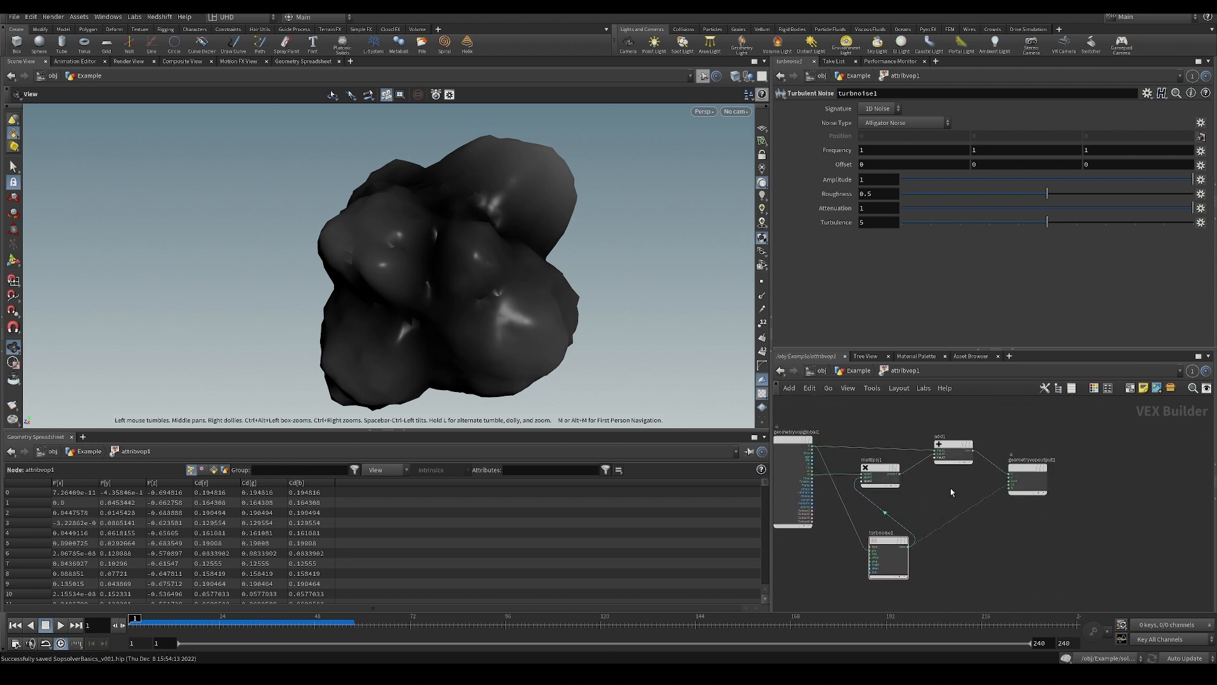
# Return to the Example network, move the Attribute VOP aside, paste a copy of it under the sphere and open the copy.
pyautogui.click(858, 371)
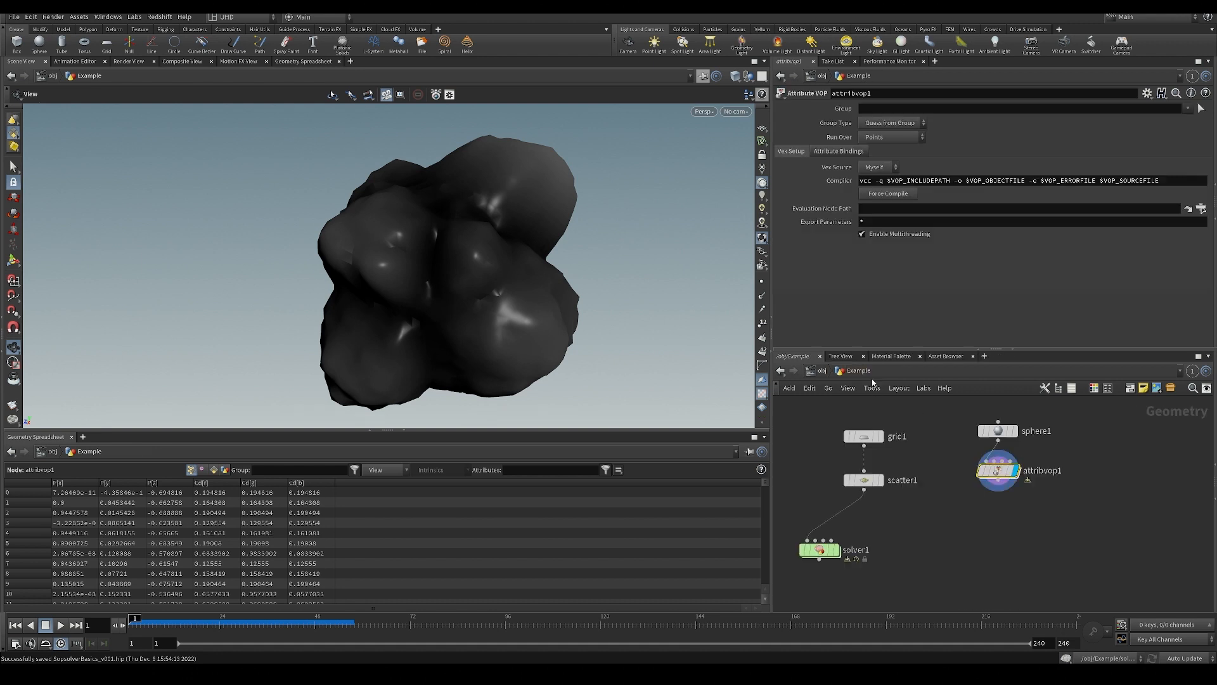
pyautogui.moveTo(994, 472); pyautogui.dragTo(1099, 470)
pyautogui.hotkey('ctrl', 'c')
pyautogui.hotkey('ctrl', 'v')
pyautogui.doubleClick(989, 511)
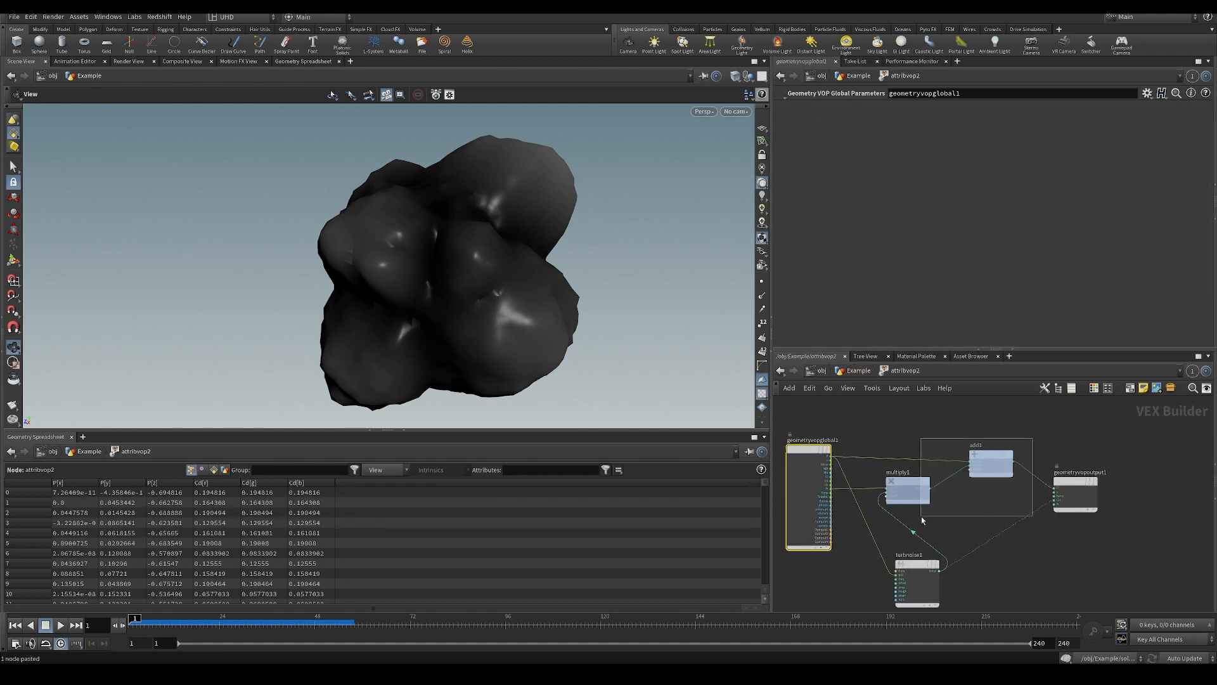
# Delete the Multiply and Add nodes from the copied Attribute VOP.
pyautogui.moveTo(921, 516); pyautogui.dragTo(918, 533)
pyautogui.press('Delete')
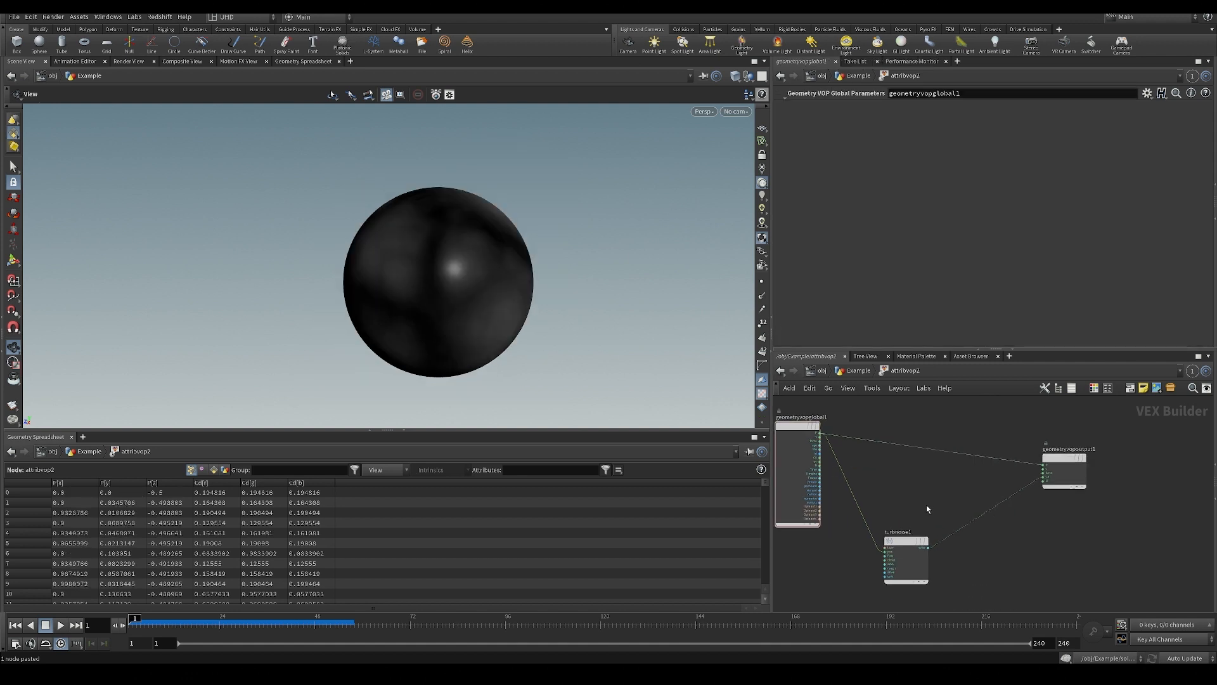
pyautogui.press('u')
pyautogui.doubleClick(1004, 501)
# Cut the wire from the turbulent noise node to the geometry output node's Cd input.
pyautogui.press('y')
pyautogui.moveTo(963, 479); pyautogui.dragTo(1023, 543)
pyautogui.scroll(3, 914, 508)
# Set the turbulent noise signature to 3D Noise and wire its output into the geometry output's Cd input.
pyautogui.click(919, 536)
pyautogui.click(877, 109)
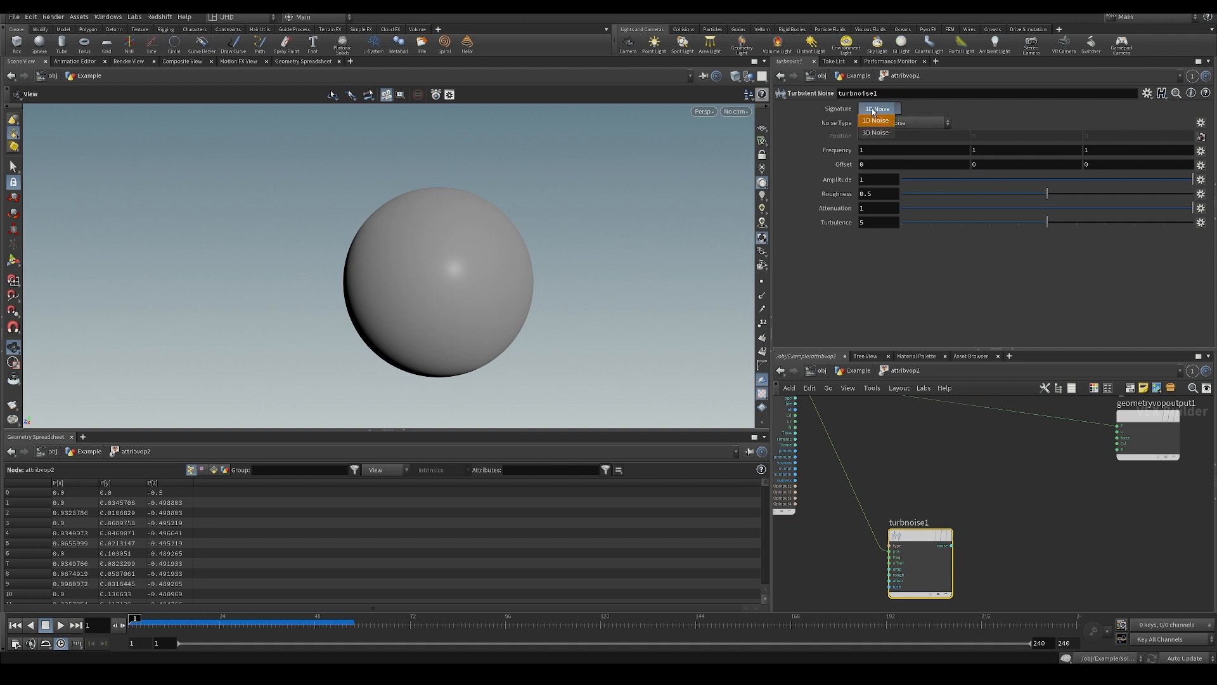
pyautogui.click(881, 134)
pyautogui.click(951, 545)
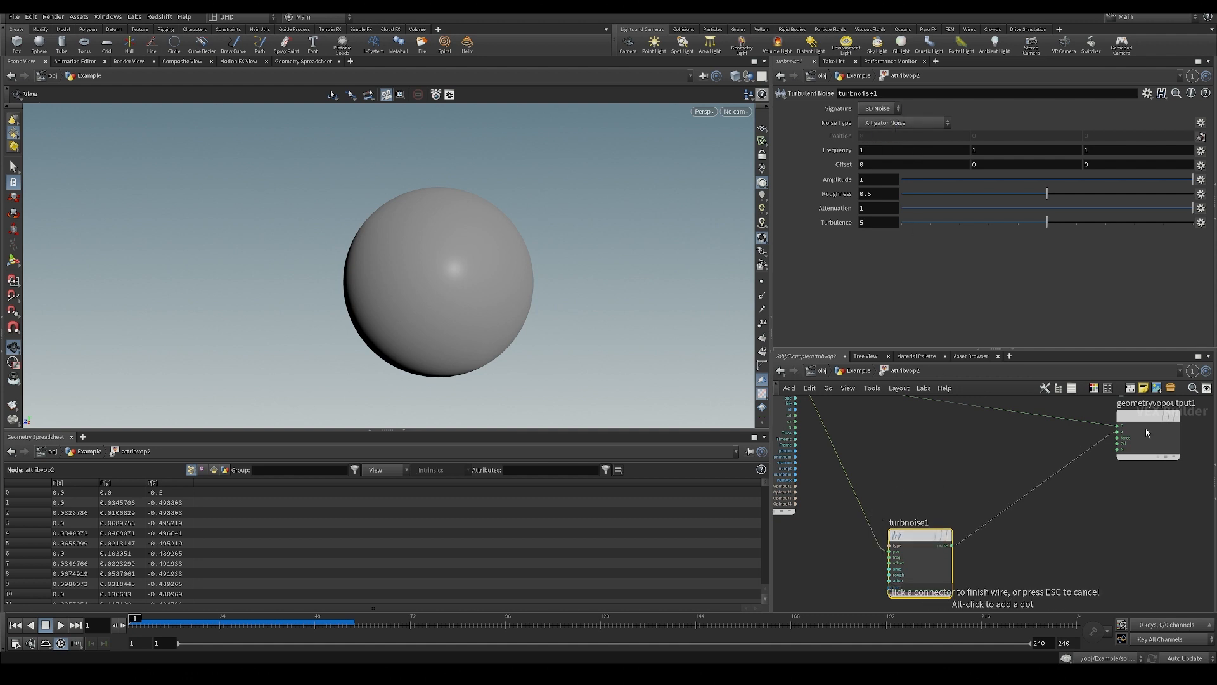
pyautogui.click(1118, 446)
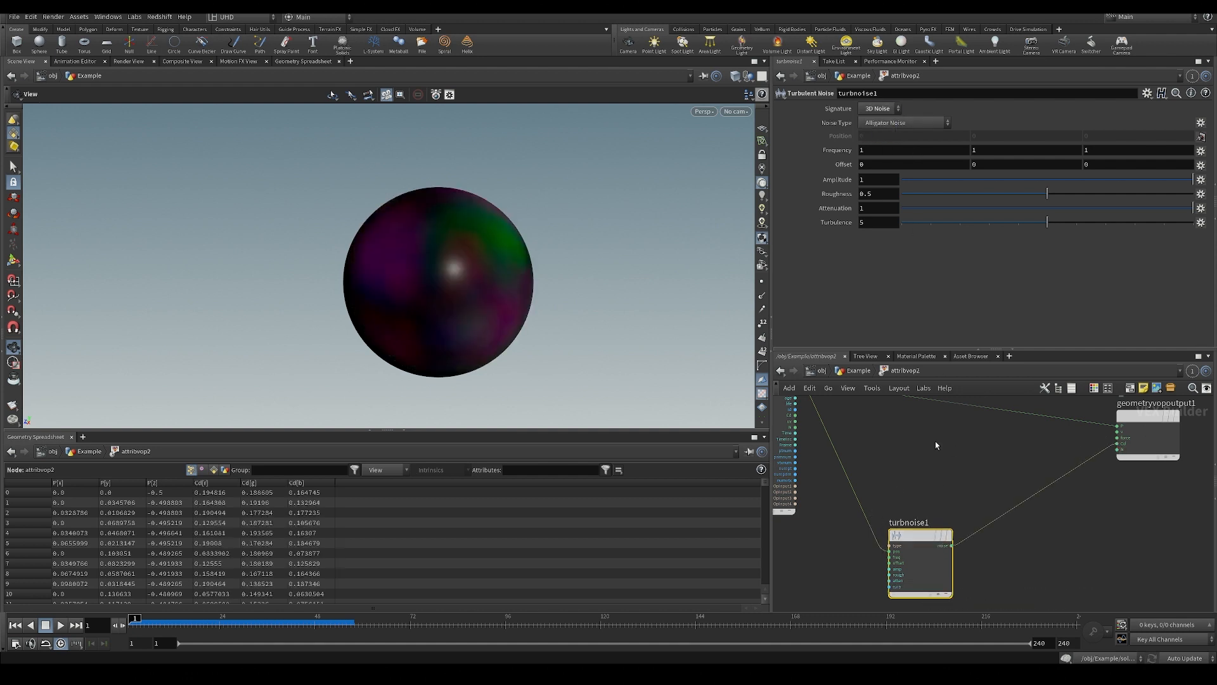
# Examine the 3D noise colours on the sphere from several angles and the points' Cd values in the spreadsheet.
pyautogui.moveTo(543, 340); pyautogui.dragTo(476, 300)
pyautogui.moveTo(899, 500); pyautogui.dragTo(923, 472, button='middle')
pyautogui.scroll(2, 504, 352)
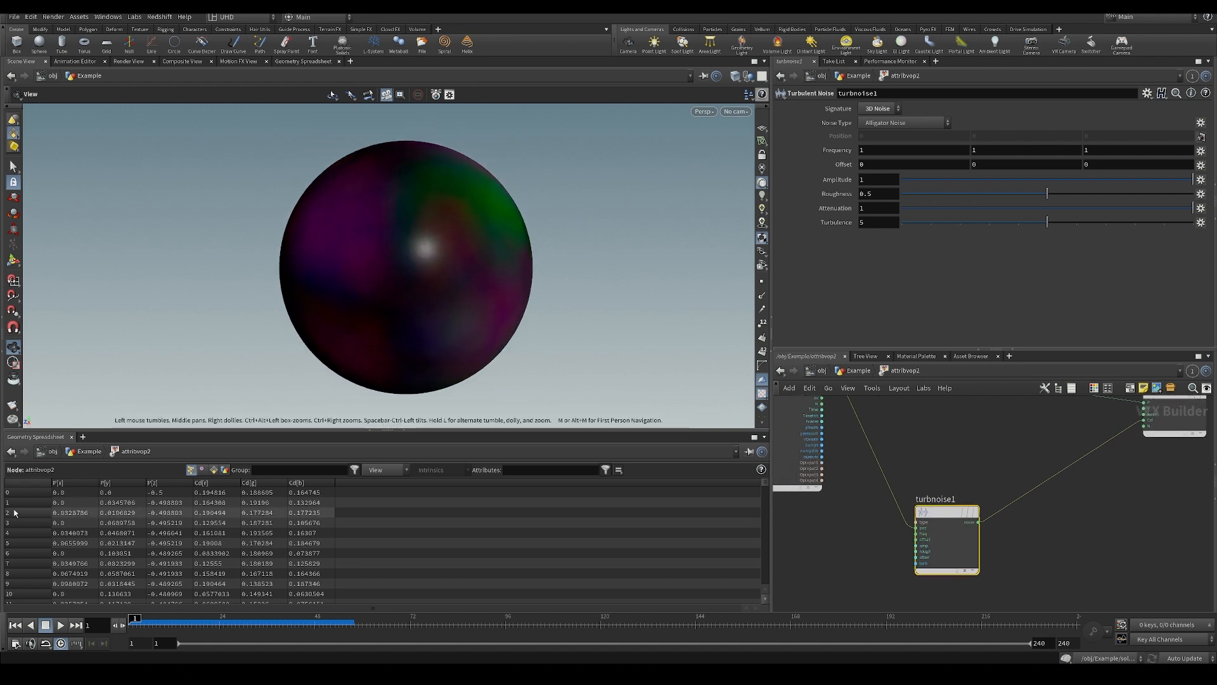
pyautogui.moveTo(468, 209)
pyautogui.mouseDown()
pyautogui.moveTo(466, 190)
pyautogui.moveTo(464, 205)
pyautogui.mouseUp()
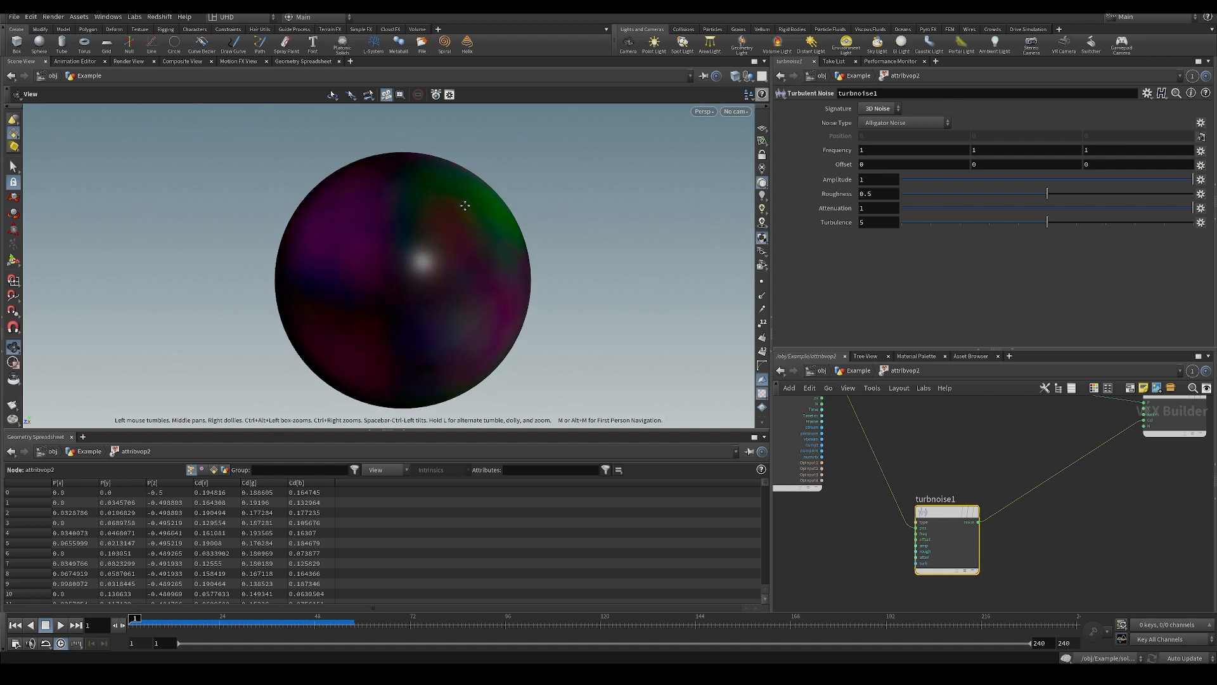
pyautogui.scroll(-2, 462, 206)
pyautogui.moveTo(464, 211); pyautogui.dragTo(424, 218, button='middle')
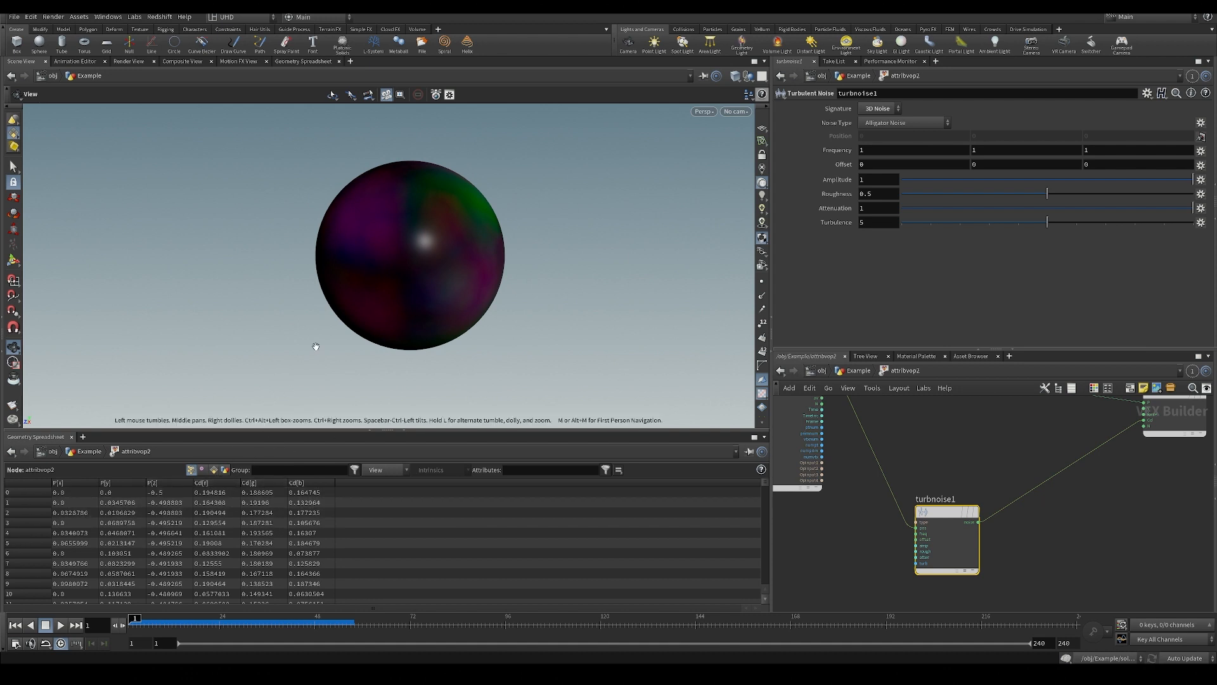
pyautogui.moveTo(450, 266)
pyautogui.mouseDown()
pyautogui.moveTo(503, 285)
pyautogui.moveTo(451, 253)
pyautogui.mouseUp()
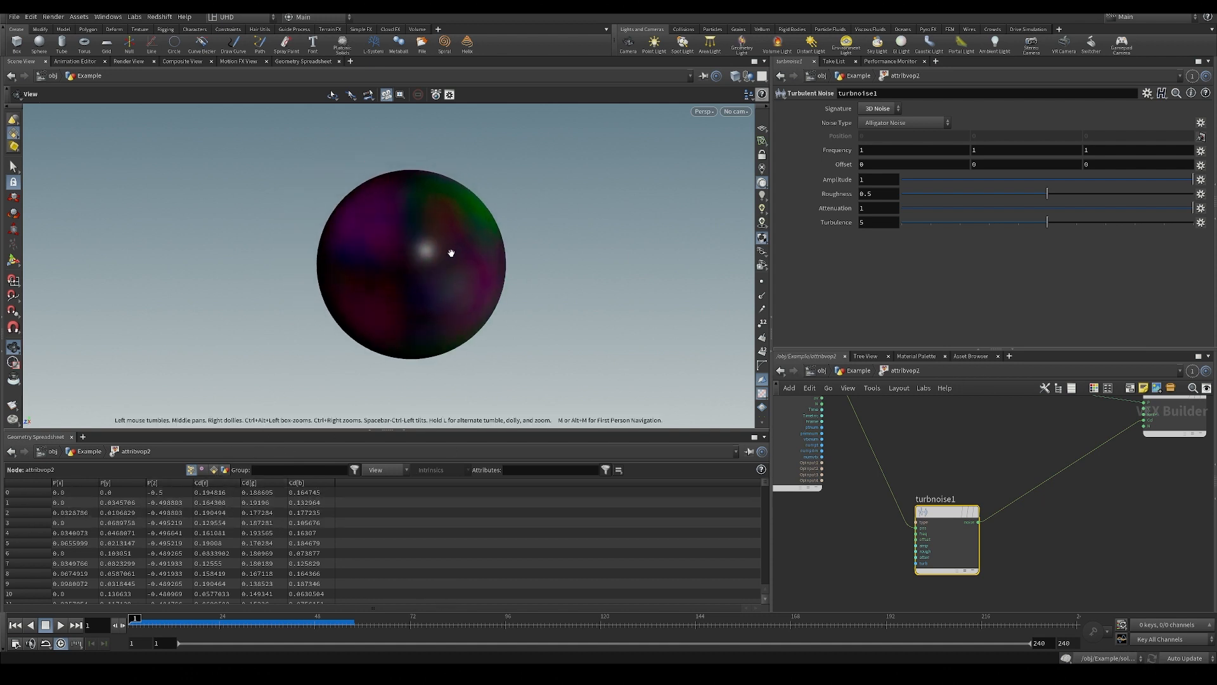
pyautogui.moveTo(451, 253); pyautogui.dragTo(481, 294, button='middle')
pyautogui.scroll(-4, 485, 282)
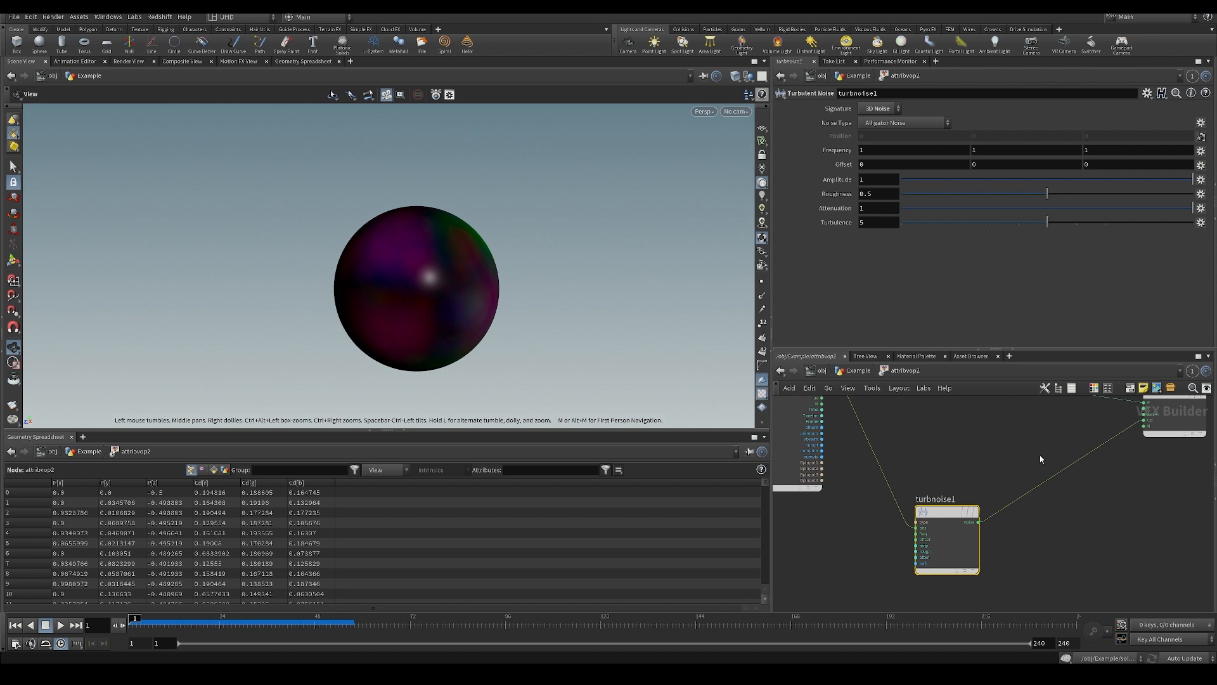
# Review the coloured sphere and the noise wire running into the geometry output's Cd input.
pyautogui.moveTo(1040, 459); pyautogui.dragTo(1021, 470, button='middle')
pyautogui.moveTo(457, 326); pyautogui.dragTo(452, 330, button='middle')
pyautogui.moveTo(967, 463); pyautogui.dragTo(964, 465, button='middle')
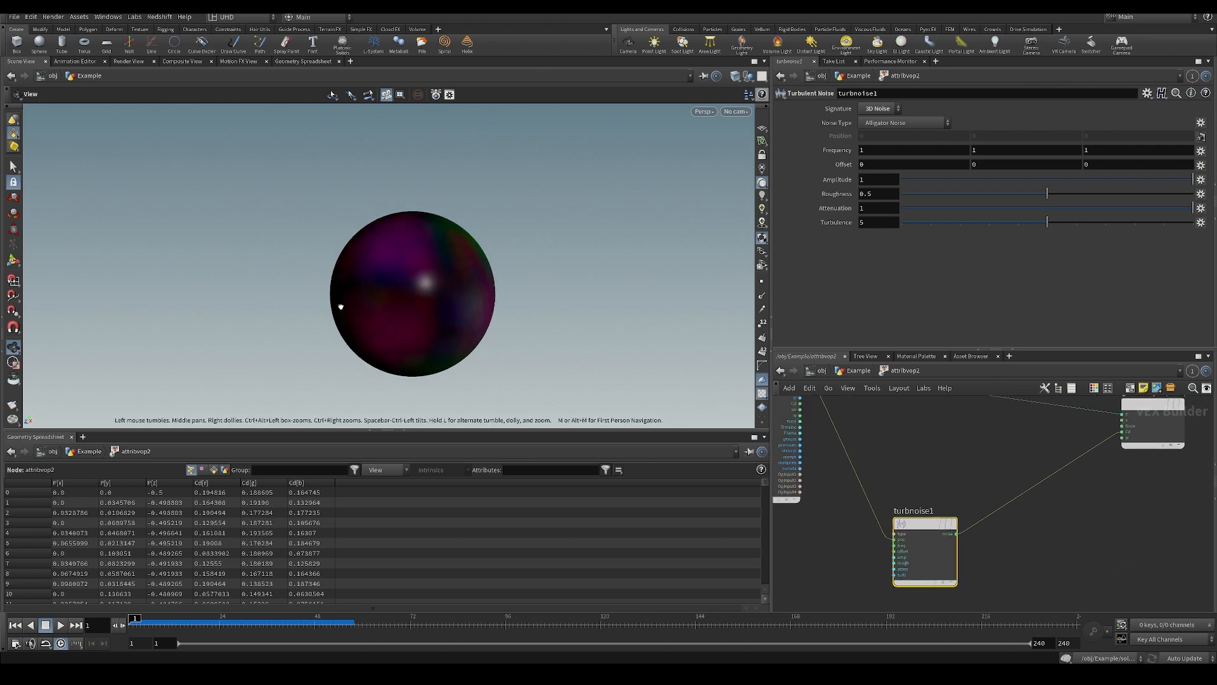
pyautogui.moveTo(341, 307); pyautogui.dragTo(287, 268, button='middle')
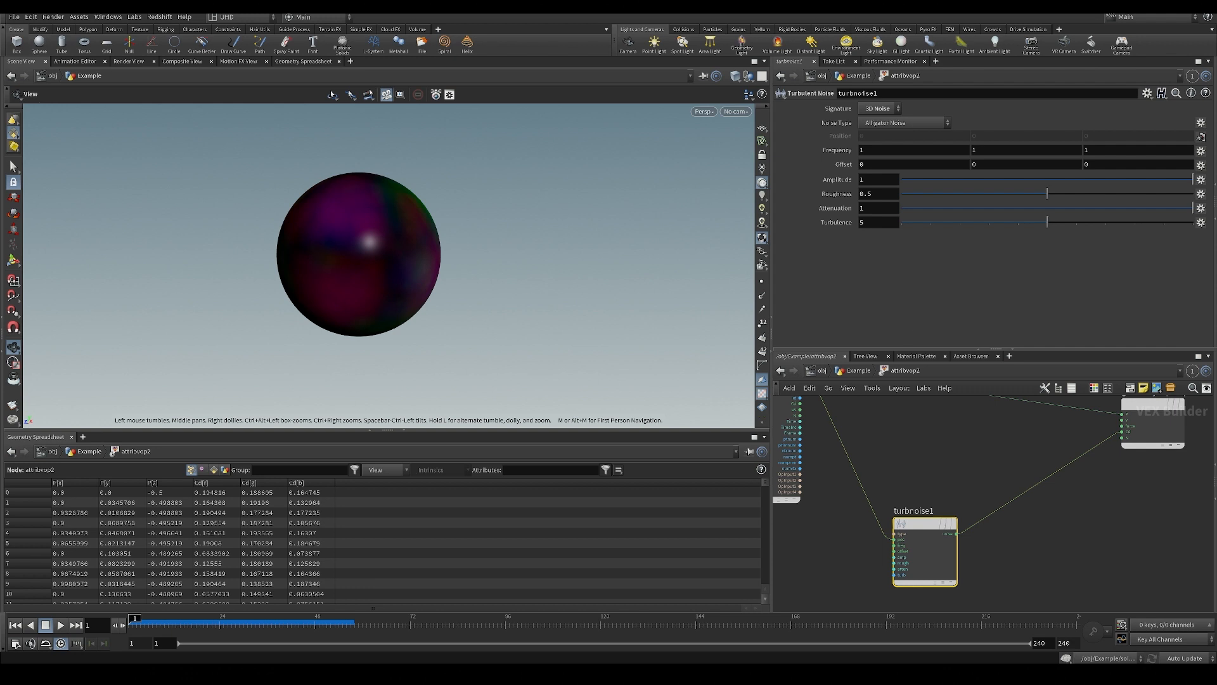
pyautogui.moveTo(381, 267); pyautogui.dragTo(417, 277, button='middle')
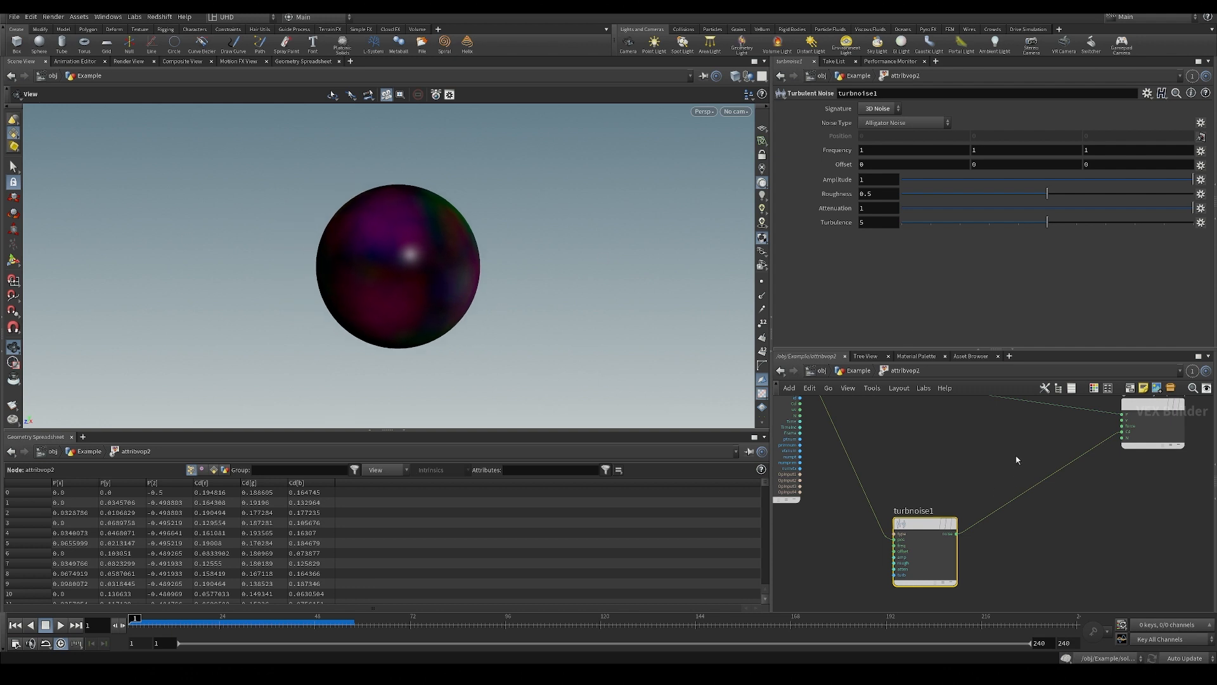
pyautogui.scroll(3, 1077, 436)
pyautogui.moveTo(1095, 430); pyautogui.dragTo(1020, 490, button='middle')
pyautogui.scroll(1, 988, 465)
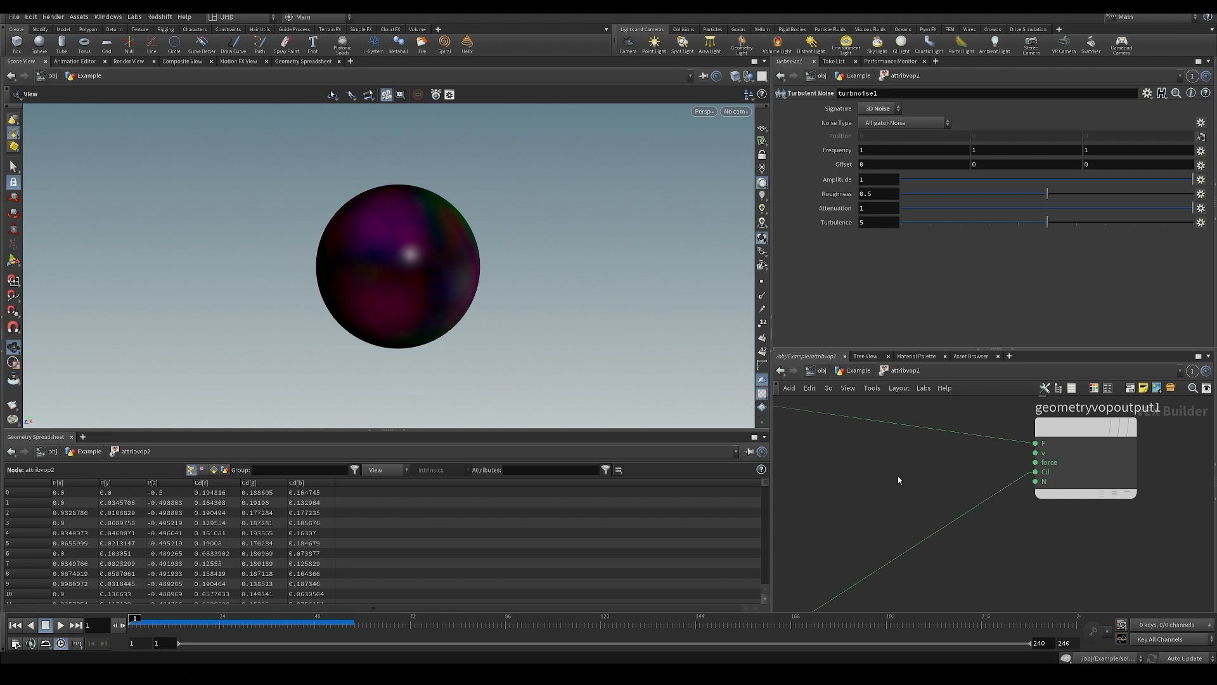
# Set the Marker 1 scene visualizer's attribute to Cd and enable that visualizer in the display options.
pyautogui.press('d')
pyautogui.click(660, 350)
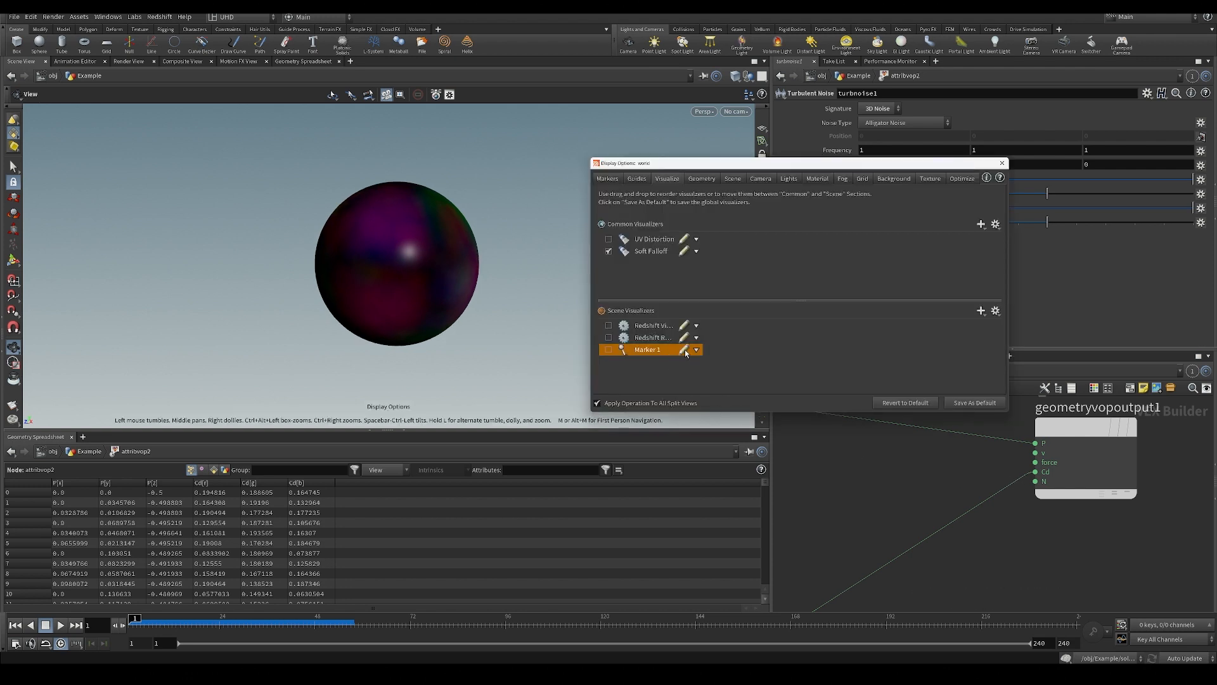
pyautogui.click(684, 350)
pyautogui.doubleClick(960, 317)
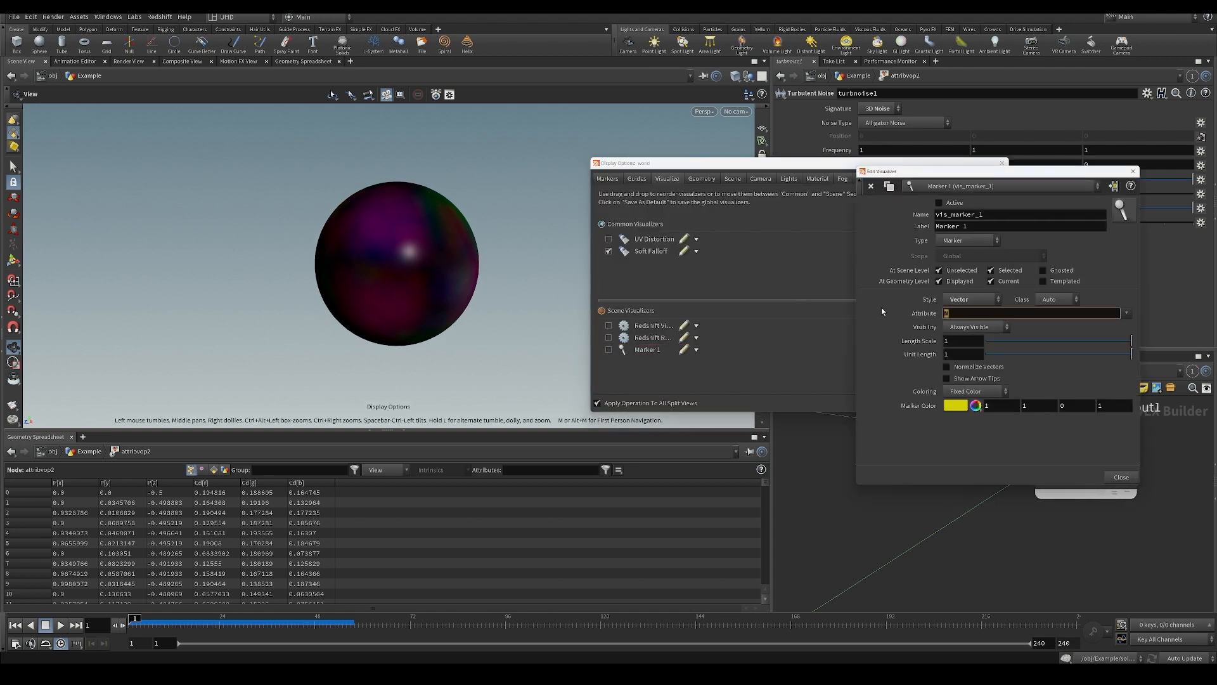
pyautogui.write('Cd')
pyautogui.press('Return')
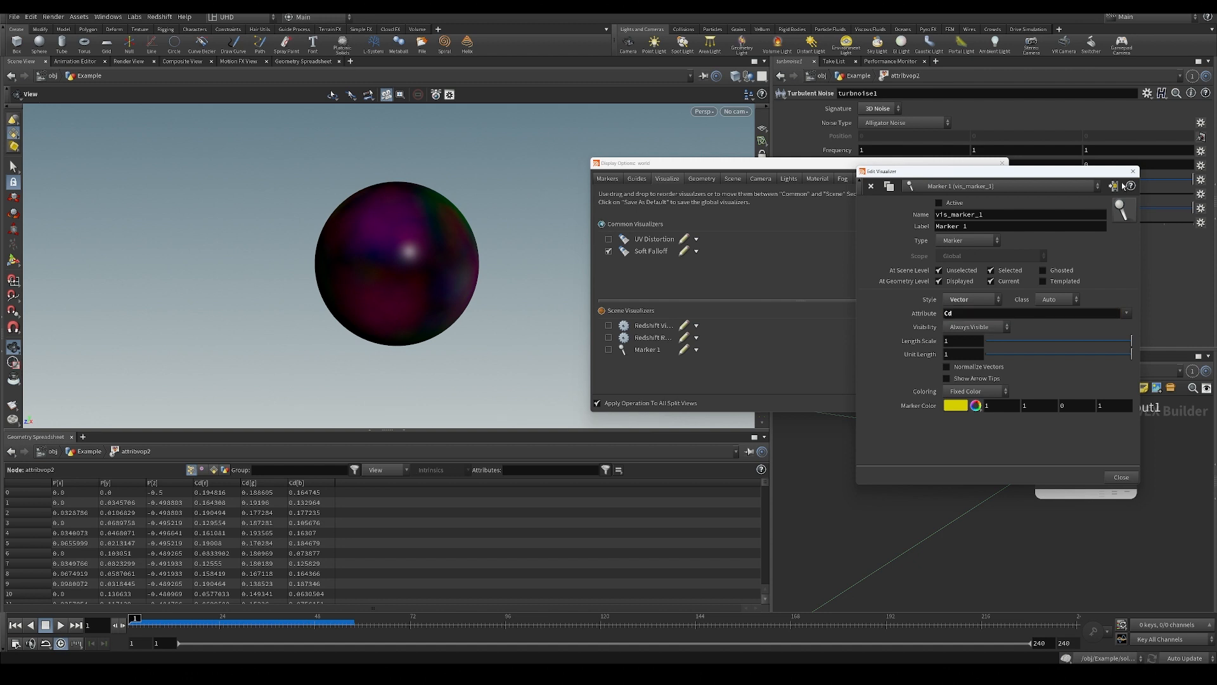
pyautogui.click(1121, 477)
pyautogui.click(609, 349)
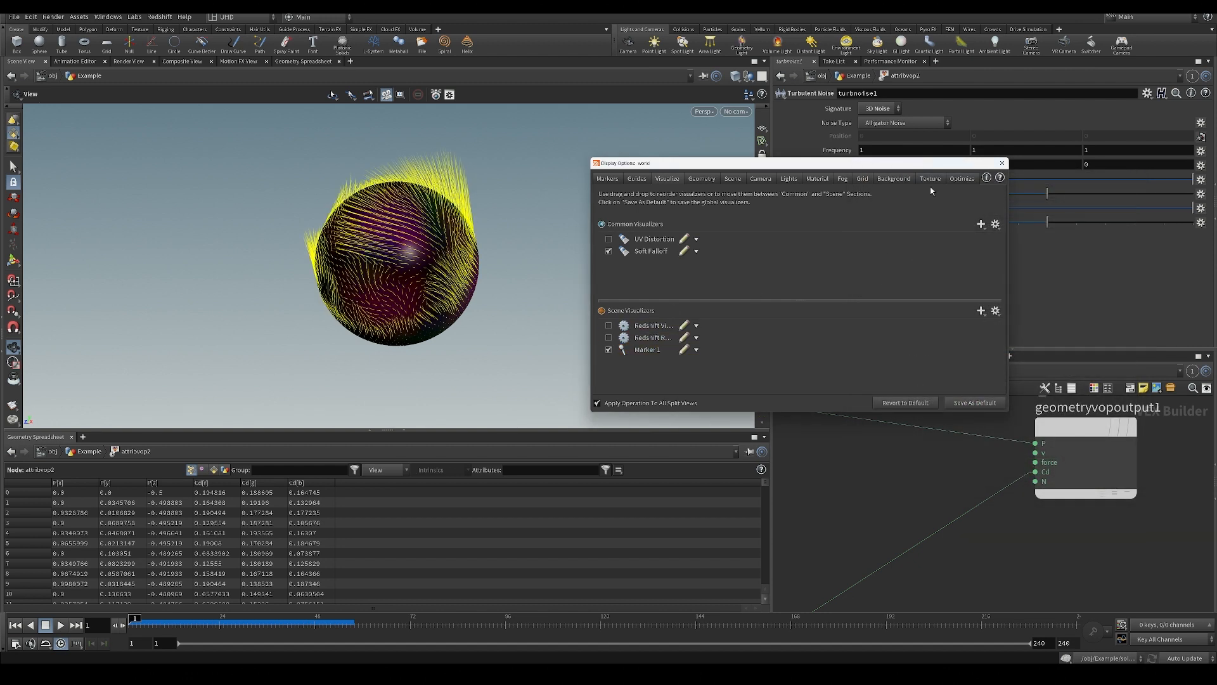
pyautogui.click(1002, 163)
# Examine the Cd vector markers on the sphere up close and from several angles.
pyautogui.moveTo(875, 421); pyautogui.dragTo(919, 407, button='middle')
pyautogui.moveTo(410, 259); pyautogui.dragTo(495, 301, button='middle')
pyautogui.scroll(-2, 418, 264)
pyautogui.moveTo(795, 520); pyautogui.dragTo(886, 470, button='middle')
pyautogui.scroll(-2, 908, 412)
pyautogui.scroll(1, 486, 296)
pyautogui.scroll(1, 440, 239)
pyautogui.moveTo(487, 296); pyautogui.dragTo(488, 332, button='middle')
pyautogui.scroll(2, 415, 242)
pyautogui.scroll(1, 482, 261)
pyautogui.moveTo(482, 261); pyautogui.dragTo(499, 302)
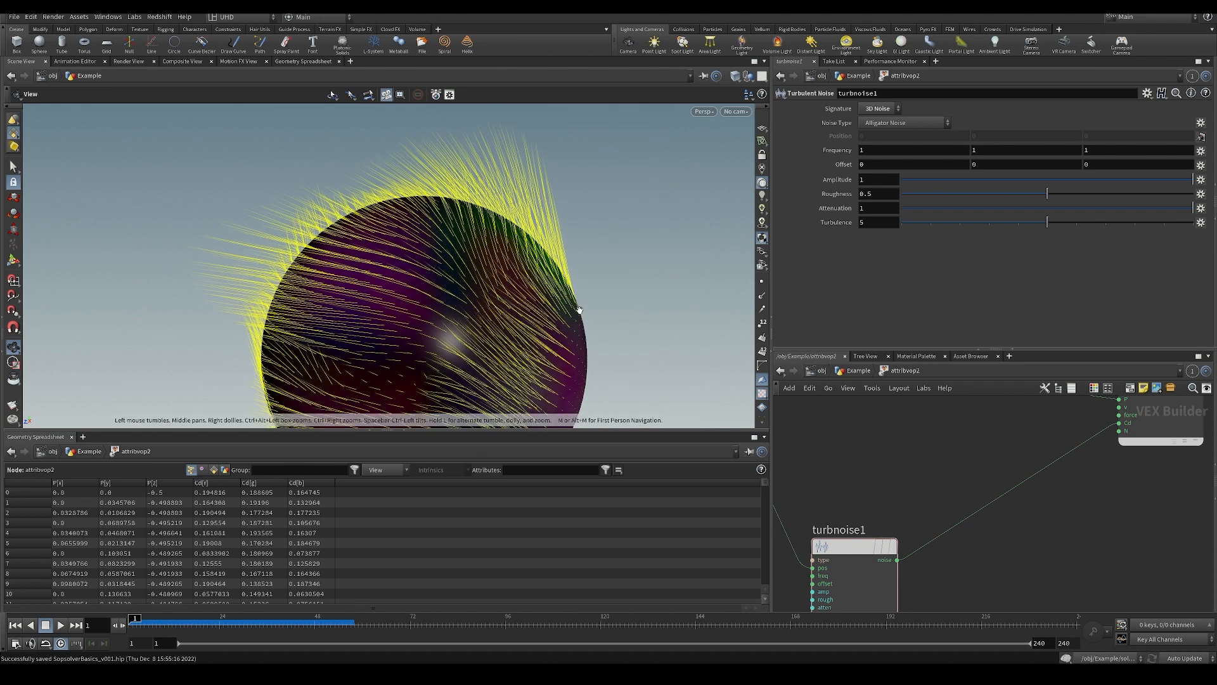
pyautogui.moveTo(578, 310); pyautogui.dragTo(579, 296)
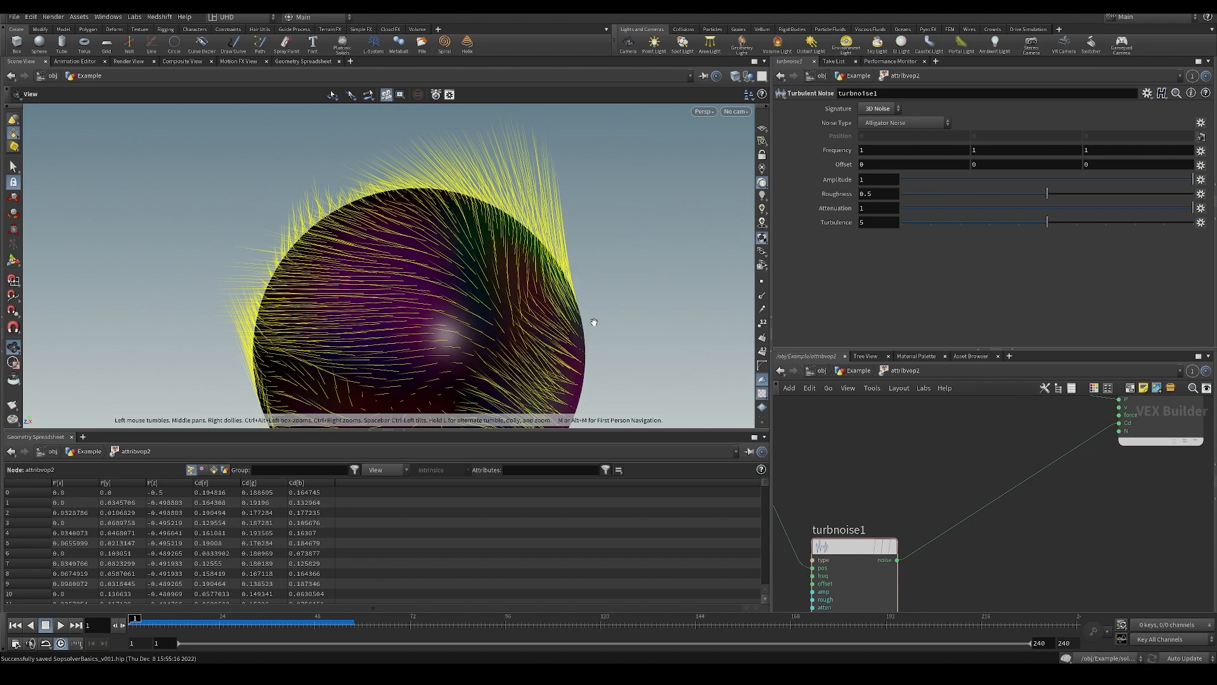
# Try shifting the turbulent noise's Y offset and undo the change.
pyautogui.moveTo(986, 165); pyautogui.dragTo(891, 169, button='middle')
pyautogui.hotkey('ctrl', 'z')
pyautogui.scroll(-6, 550, 298)
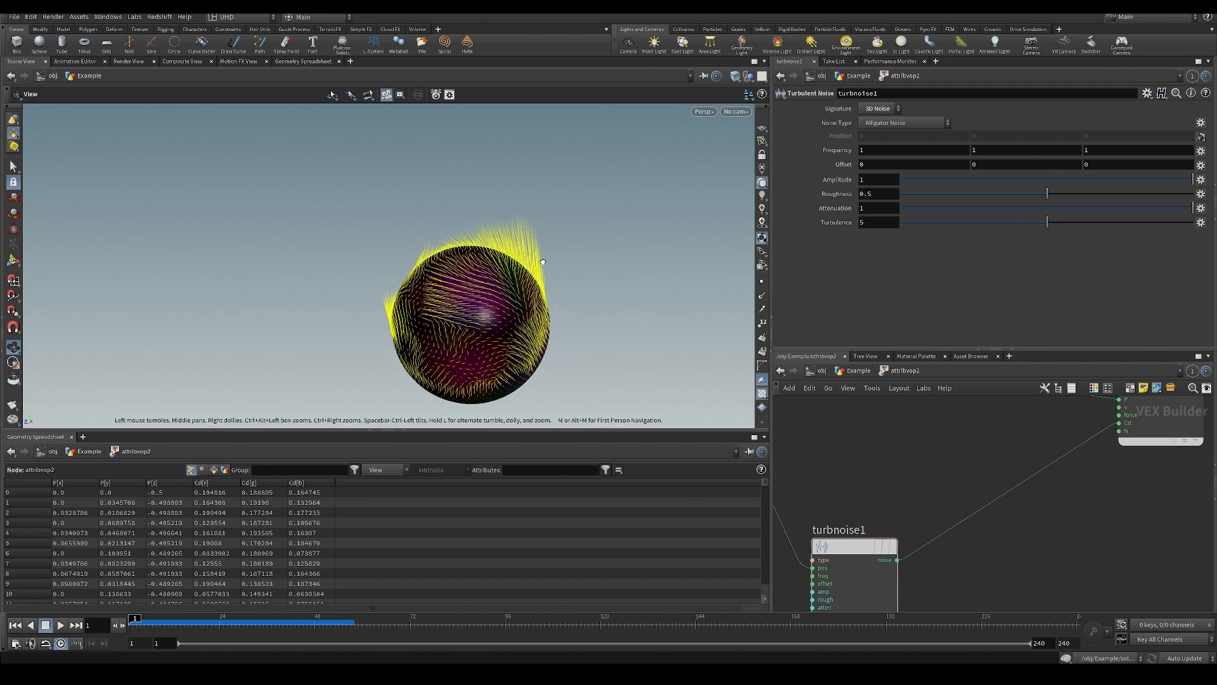
# Set the turbulent noise type to Original Perlin Noise.
pyautogui.click(895, 125)
pyautogui.click(899, 132)
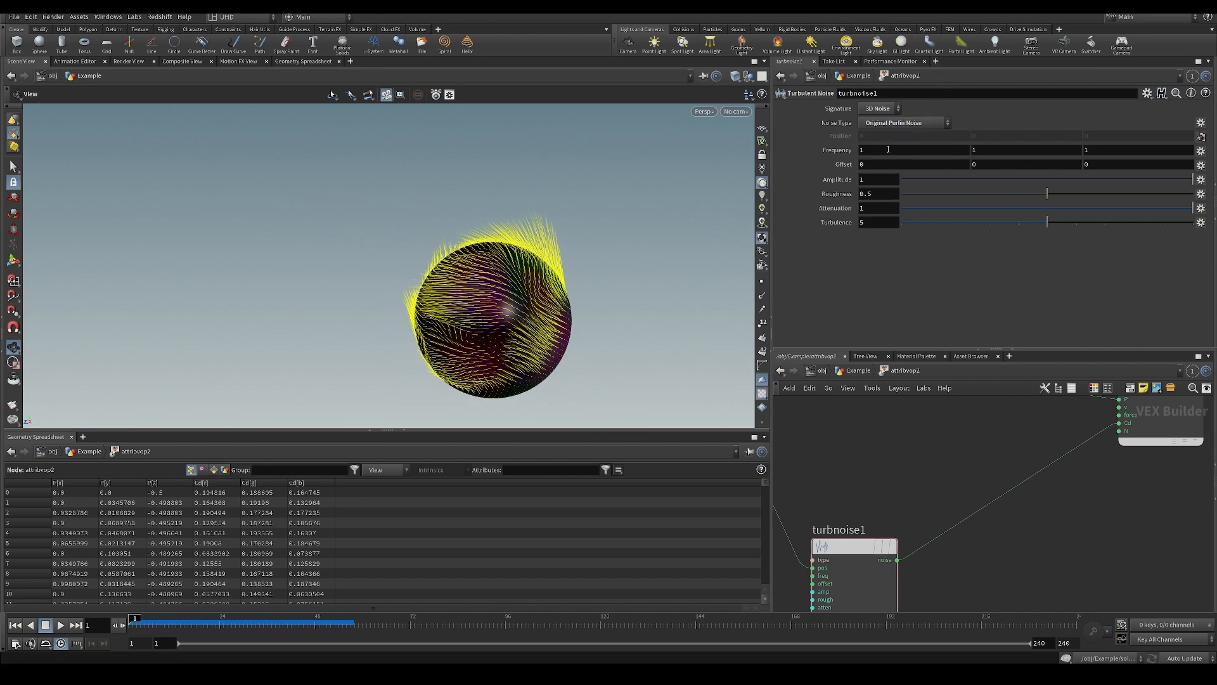
pyautogui.click(899, 123)
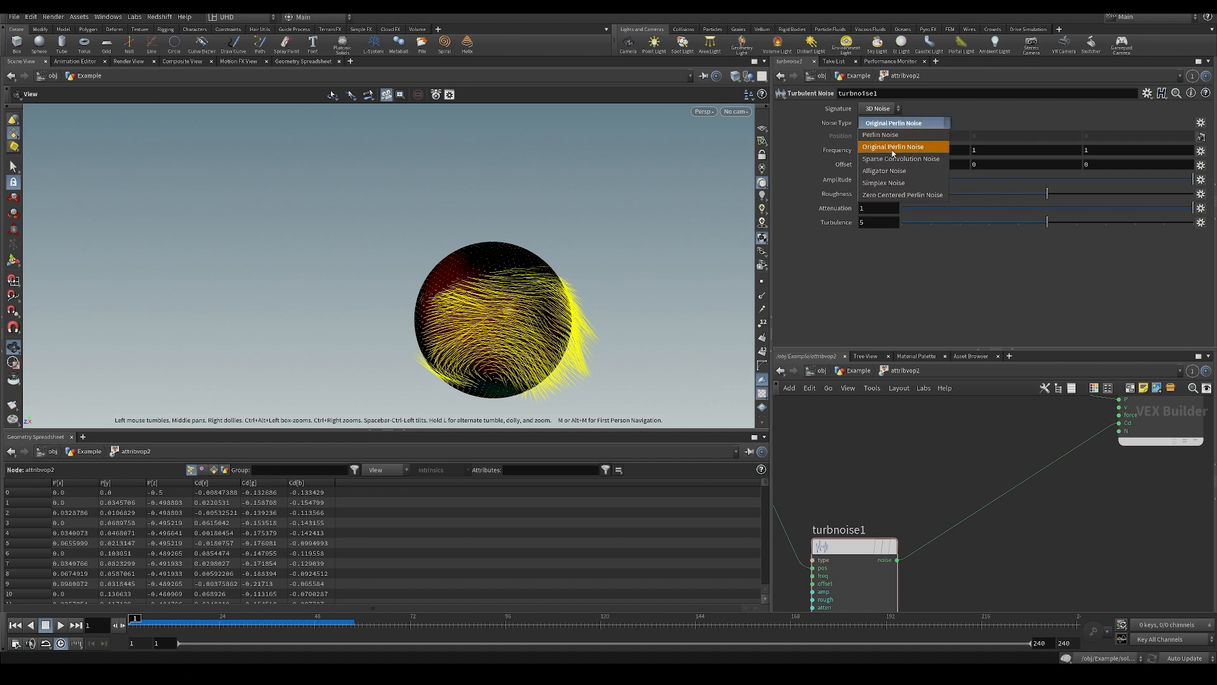
pyautogui.click(892, 146)
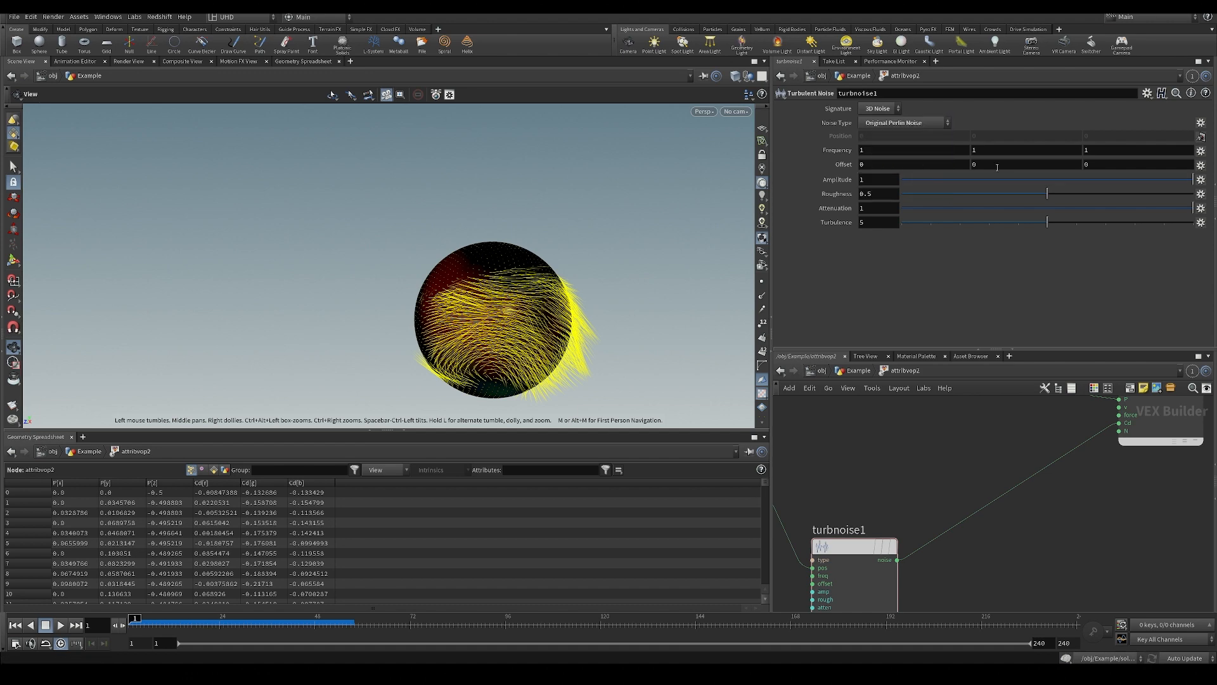
# Set the turbulent noise's Y offset to 1.8 and save the scene file.
pyautogui.moveTo(994, 164); pyautogui.dragTo(1095, 178, button='middle')
pyautogui.moveTo(539, 348)
pyautogui.mouseDown()
pyautogui.moveTo(614, 437)
pyautogui.moveTo(574, 360)
pyautogui.moveTo(402, 372)
pyautogui.moveTo(547, 344)
pyautogui.mouseUp()
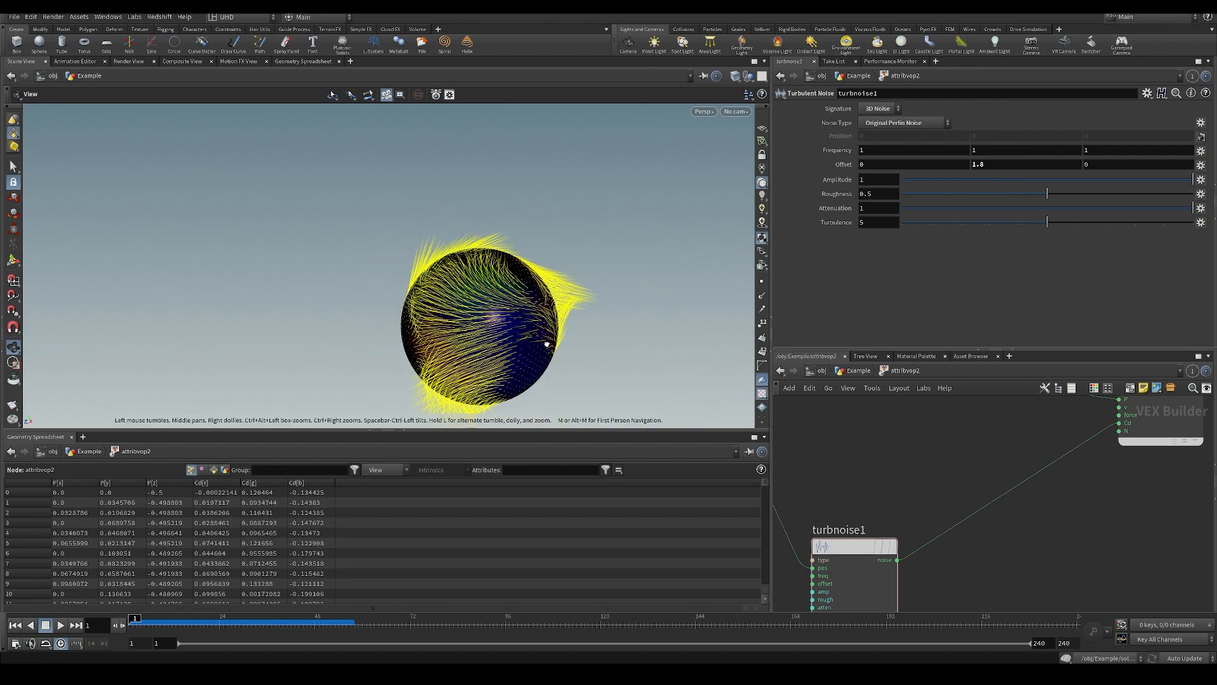
pyautogui.hotkey('ctrl', 's')
pyautogui.scroll(8, 553, 305)
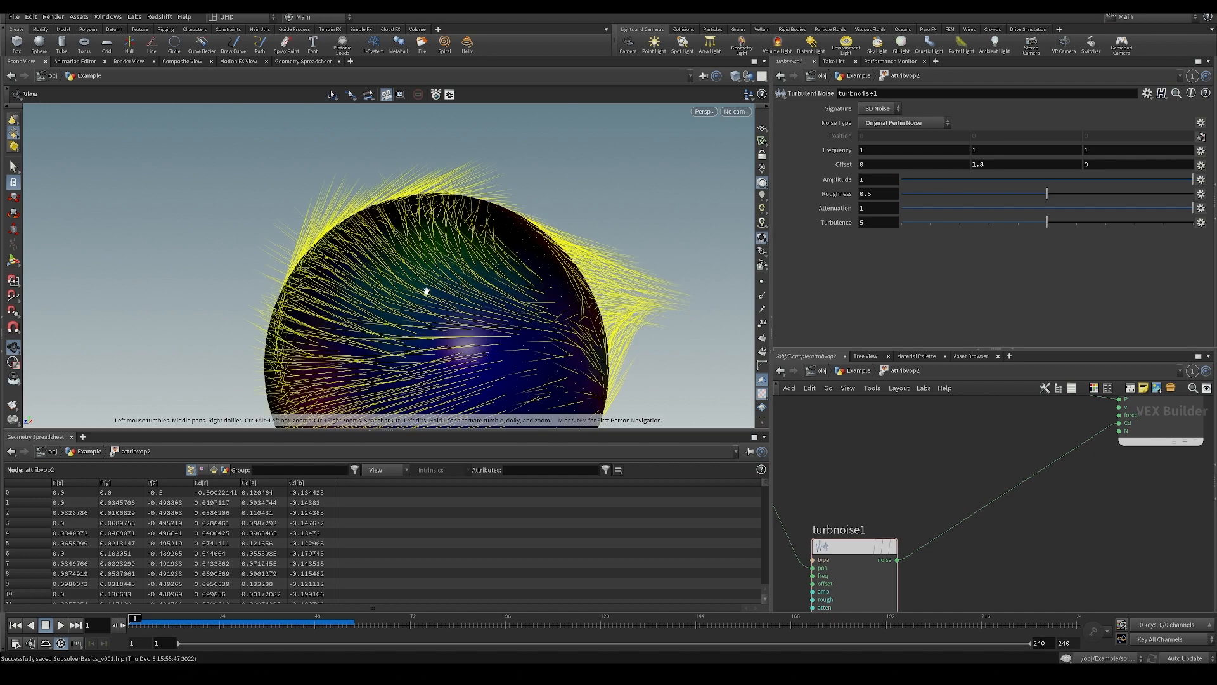
pyautogui.moveTo(507, 290); pyautogui.dragTo(546, 207)
pyautogui.scroll(-6, 546, 209)
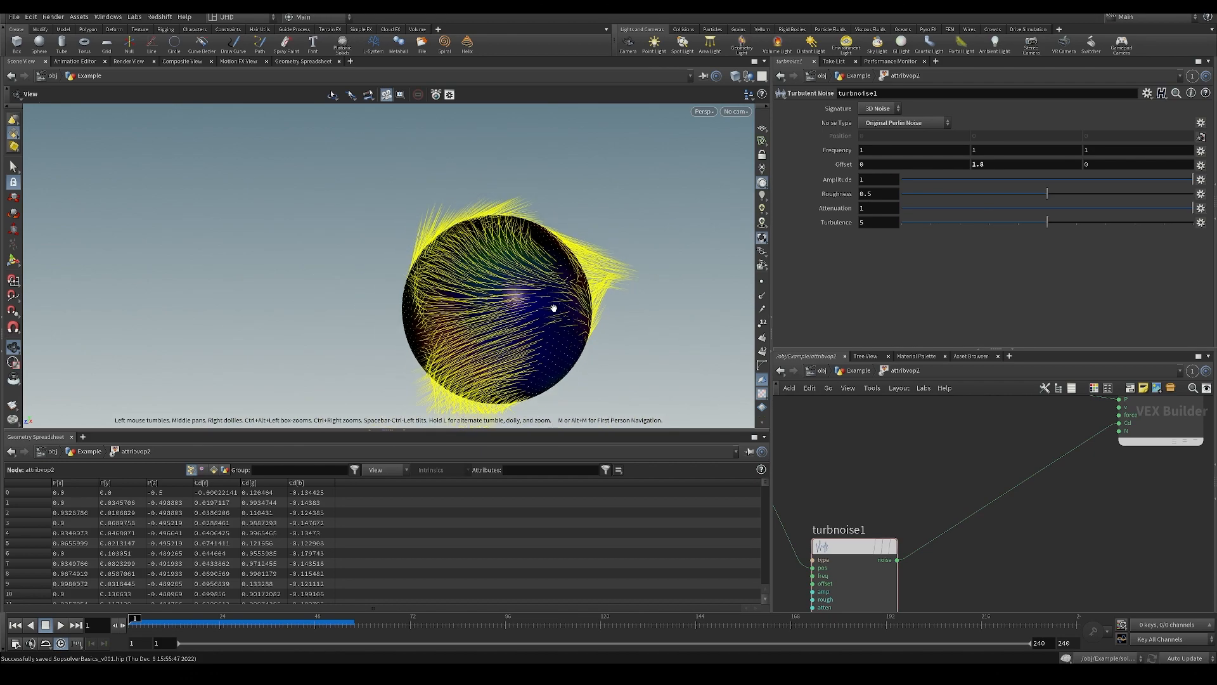
pyautogui.moveTo(554, 306)
pyautogui.mouseDown()
pyautogui.moveTo(568, 317)
pyautogui.moveTo(555, 308)
pyautogui.mouseUp()
# Add an Add node to the VOP network and wire the global P output into its first input.
pyautogui.scroll(-3, 555, 308)
pyautogui.scroll(-5, 925, 497)
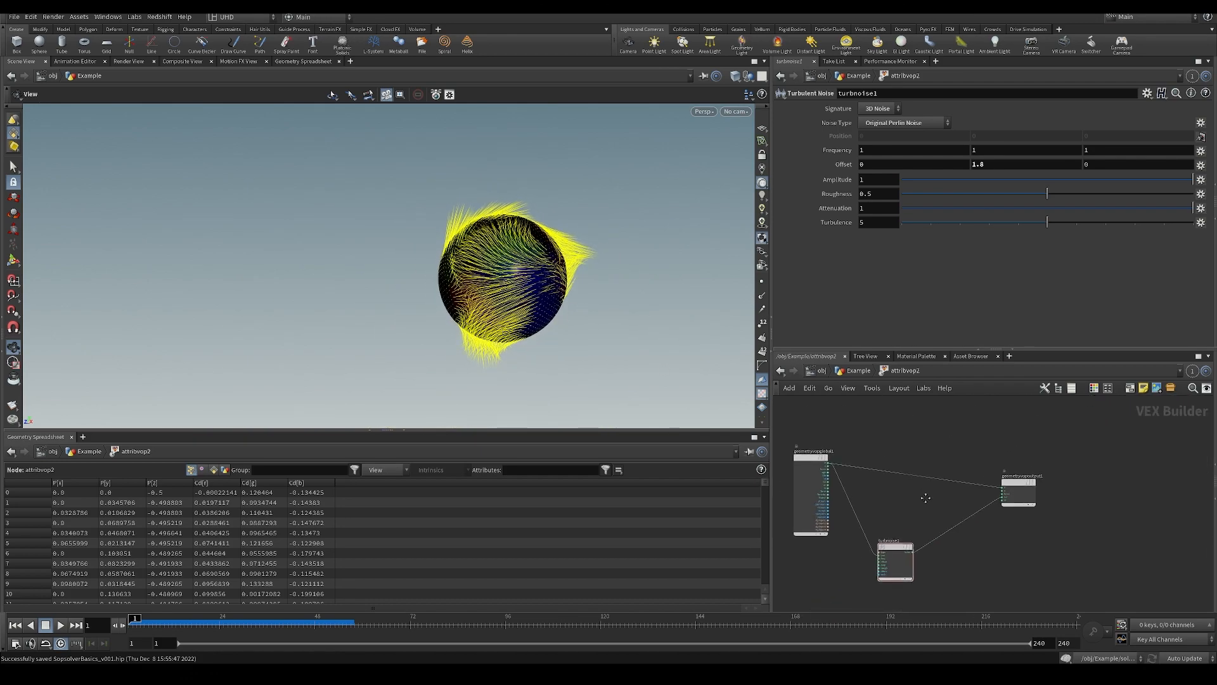
pyautogui.press('Tab')
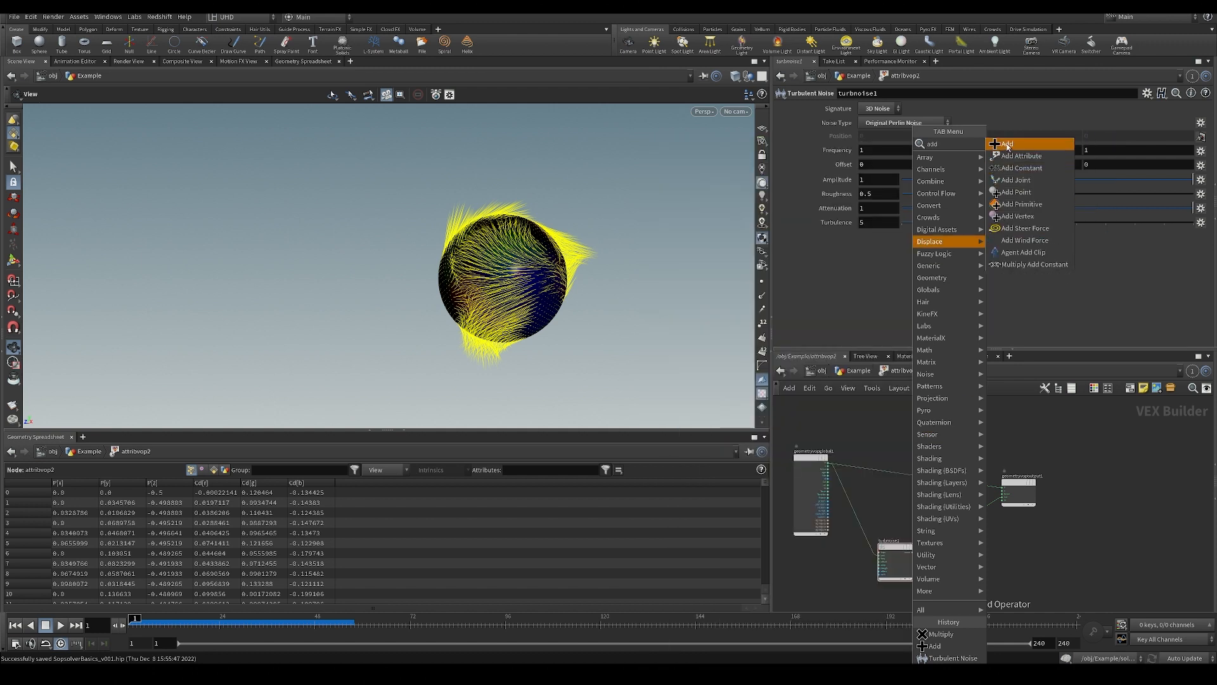
pyautogui.click(1009, 149)
pyautogui.click(905, 442)
pyautogui.click(814, 469)
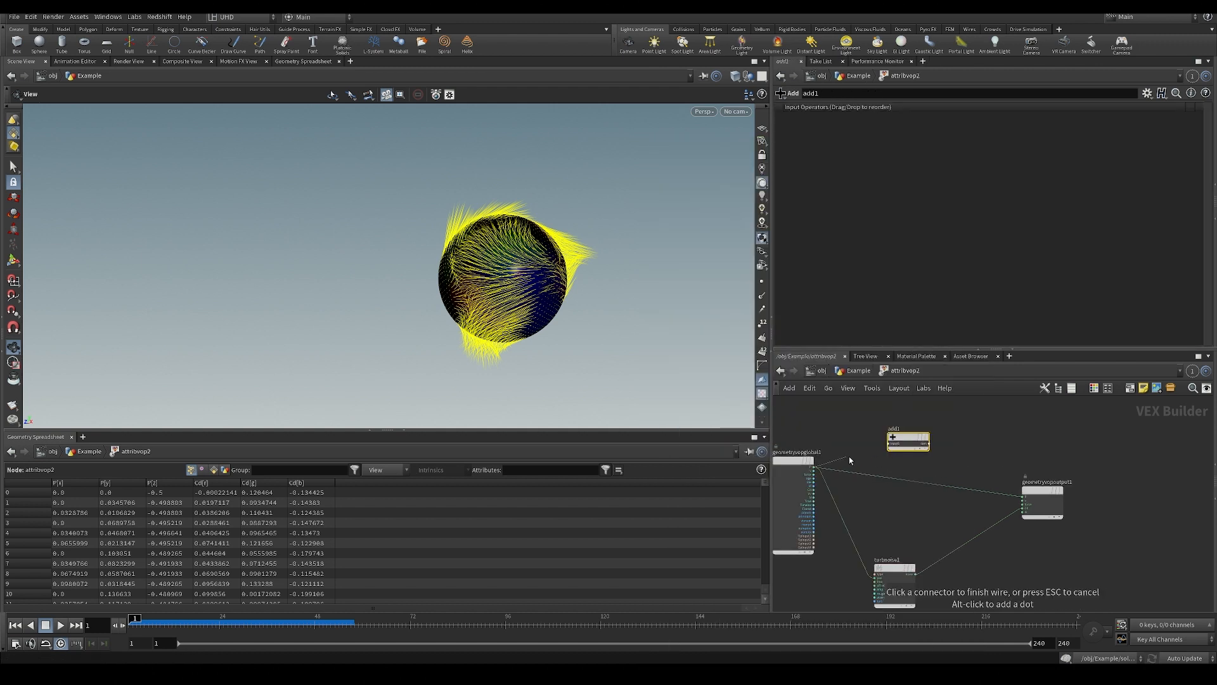
pyautogui.click(891, 443)
# Wire the turbulent noise output into the Add node's second input.
pyautogui.scroll(3, 915, 586)
pyautogui.moveTo(916, 586); pyautogui.dragTo(896, 562)
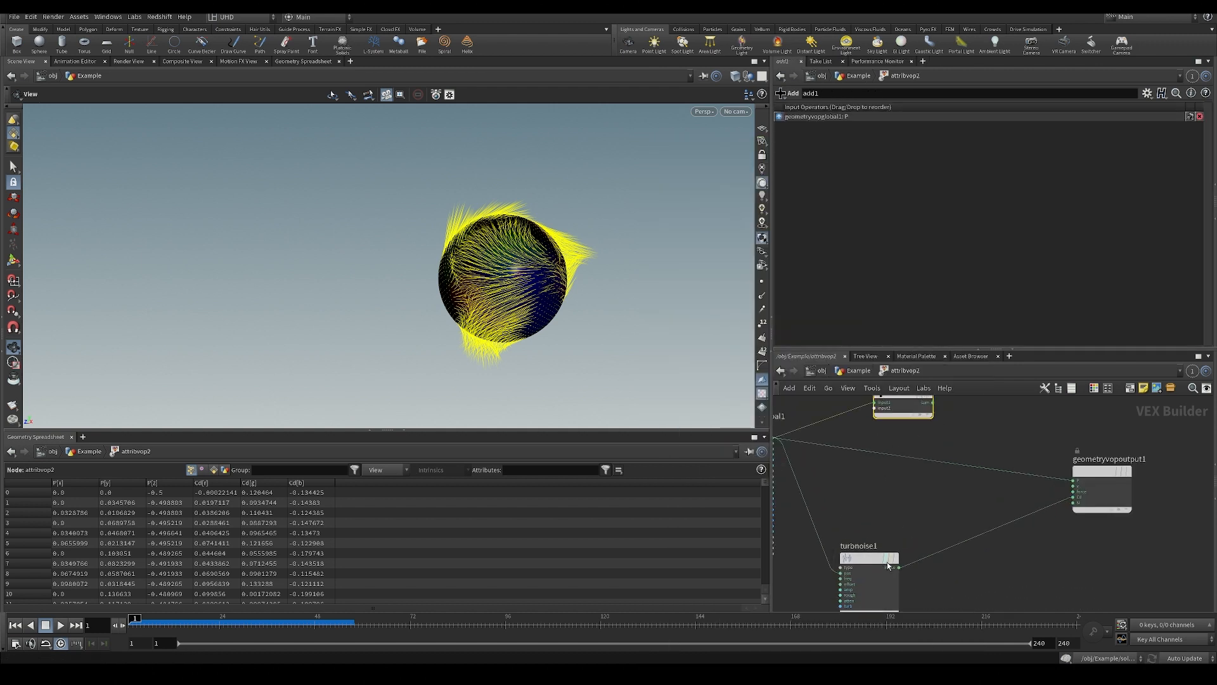
pyautogui.click(899, 568)
pyautogui.click(874, 408)
pyautogui.moveTo(978, 443); pyautogui.dragTo(951, 477, button='middle')
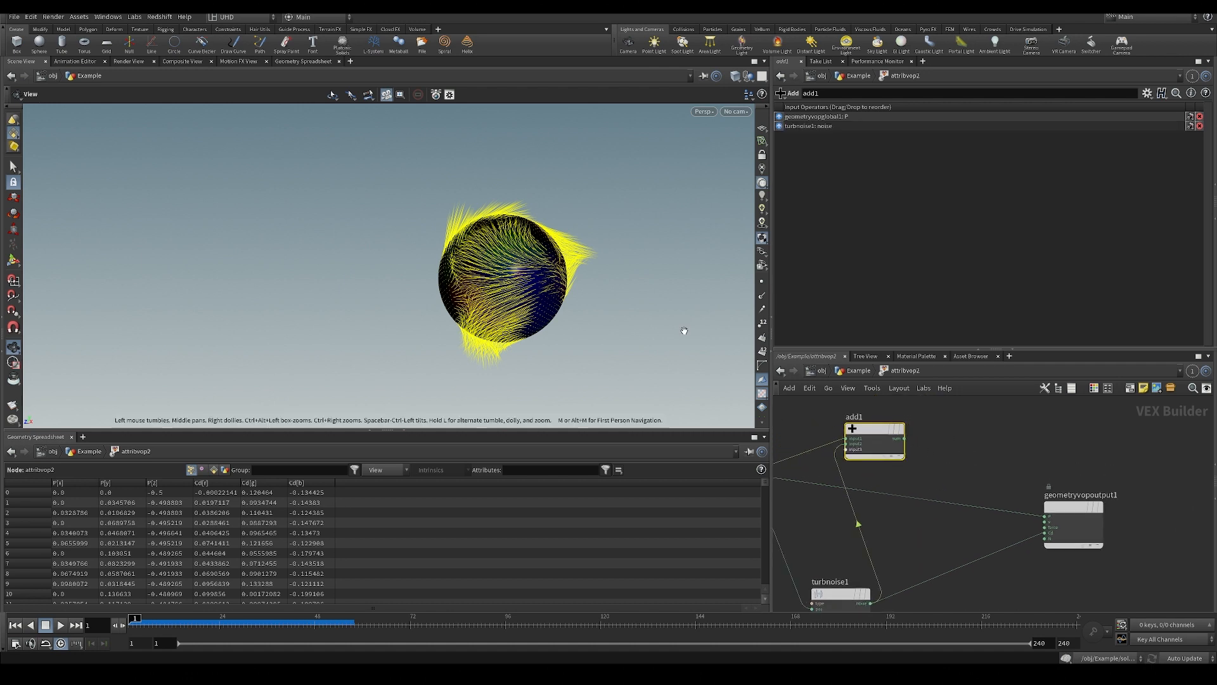
# Wire the Add node's sum into the geometry output's P input.
pyautogui.scroll(3, 571, 248)
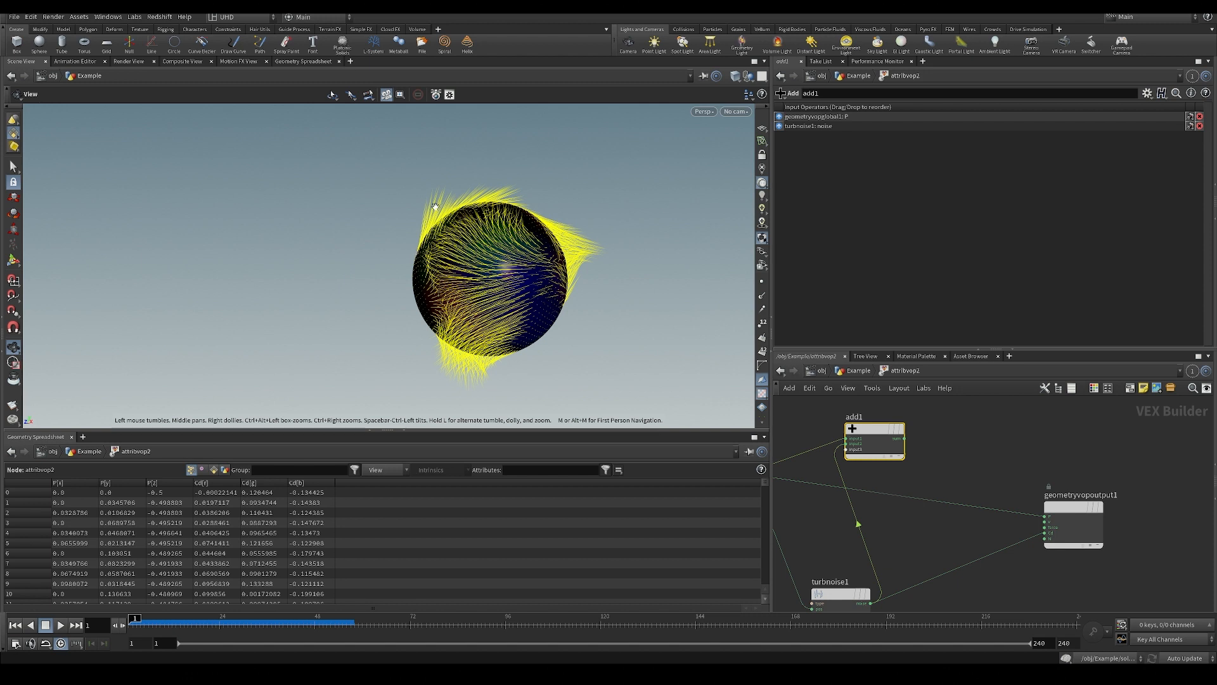
pyautogui.click(903, 438)
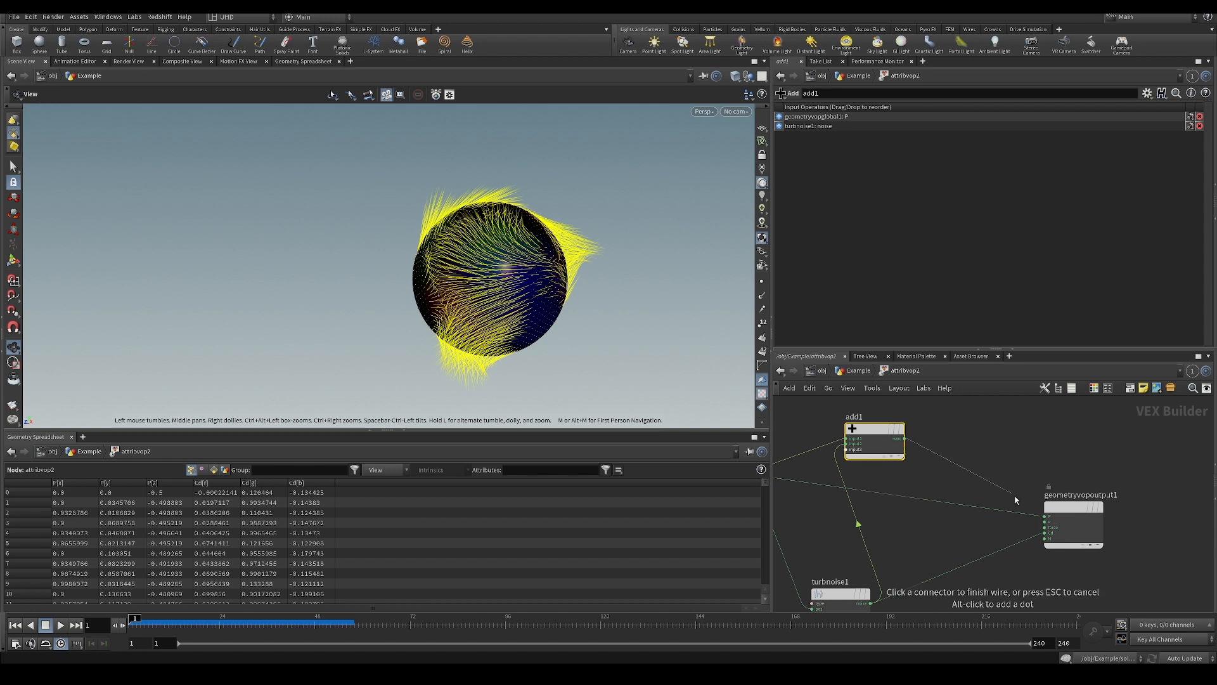
pyautogui.click(1032, 509)
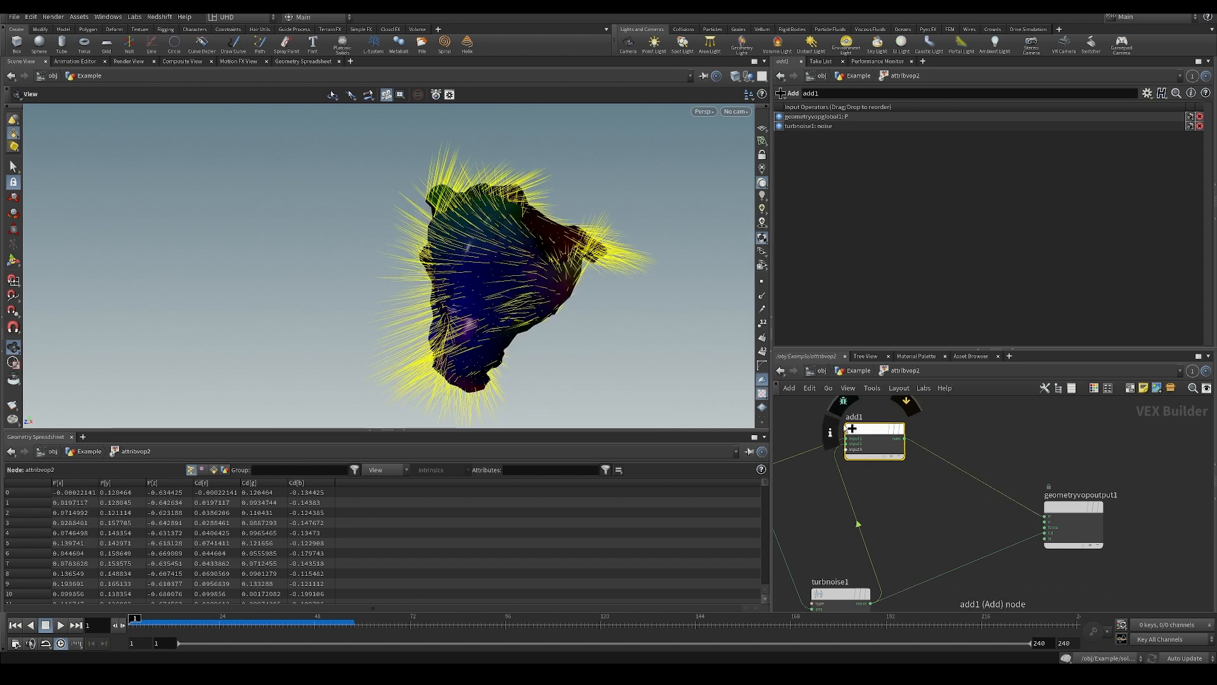
# Cut the wire between the Add node and the geometry output's P input and reconnect it to compare the shapes.
pyautogui.moveTo(984, 460); pyautogui.dragTo(985, 533)
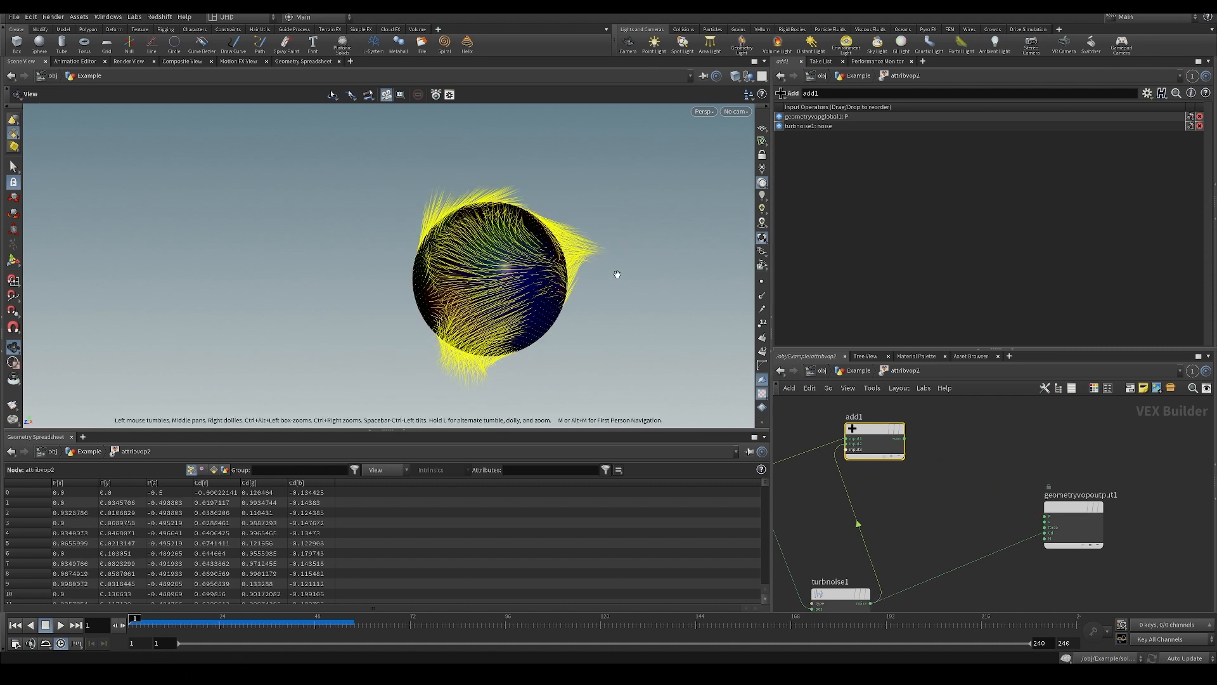
pyautogui.click(904, 438)
pyautogui.click(1032, 519)
# Add a Switch node between the Add node and the geometry output.
pyautogui.press('Tab')
pyautogui.write('mul')
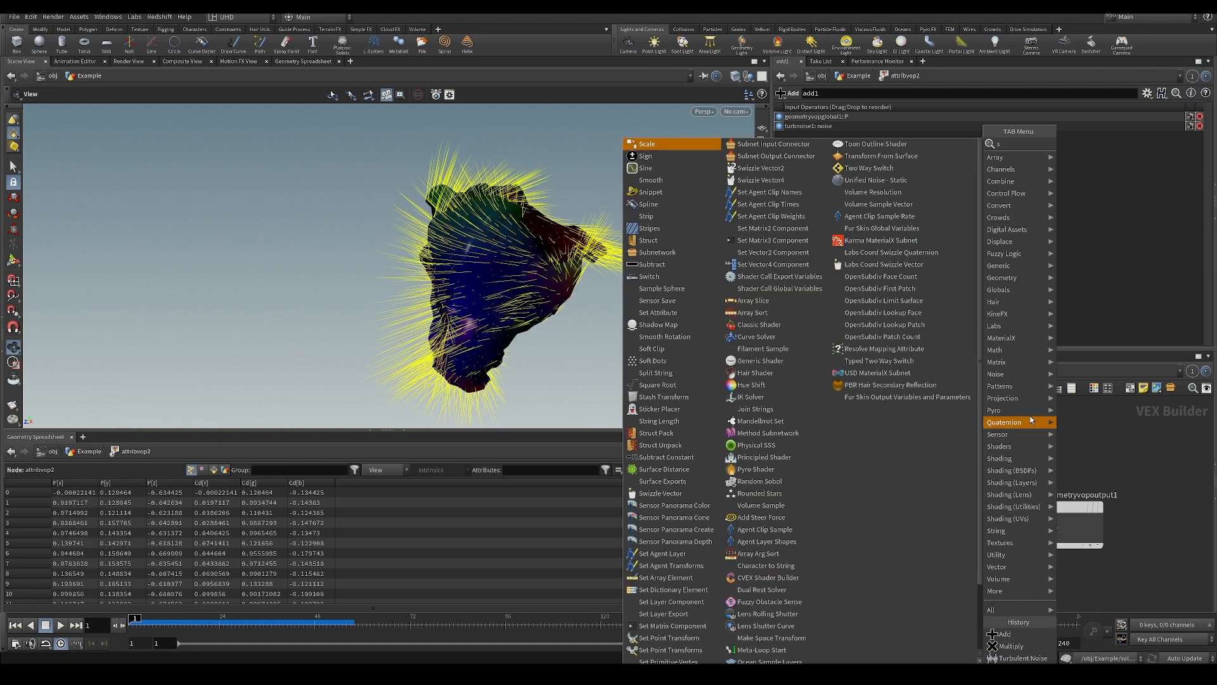
pyautogui.press('Return')
pyautogui.click(931, 489)
pyautogui.moveTo(911, 522); pyautogui.dragTo(970, 517, button='middle')
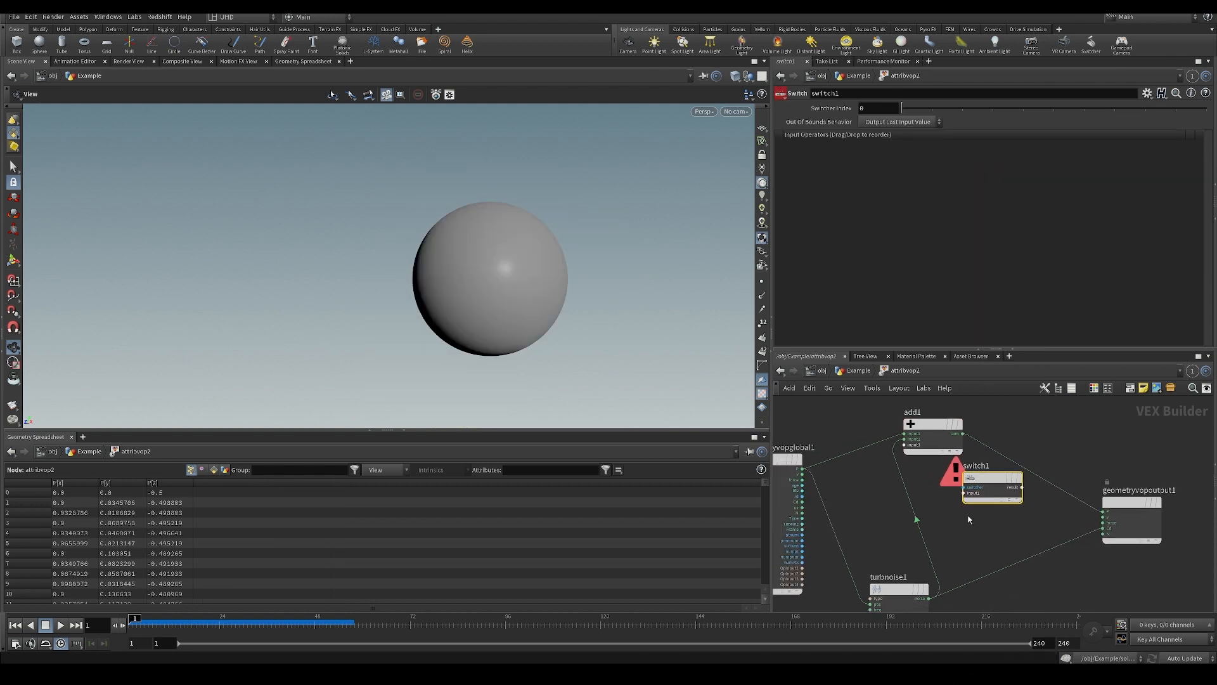
# Wire the global P and the Add node's sum into the Switch's first and second inputs, and its result into the geometry output's P.
pyautogui.click(803, 469)
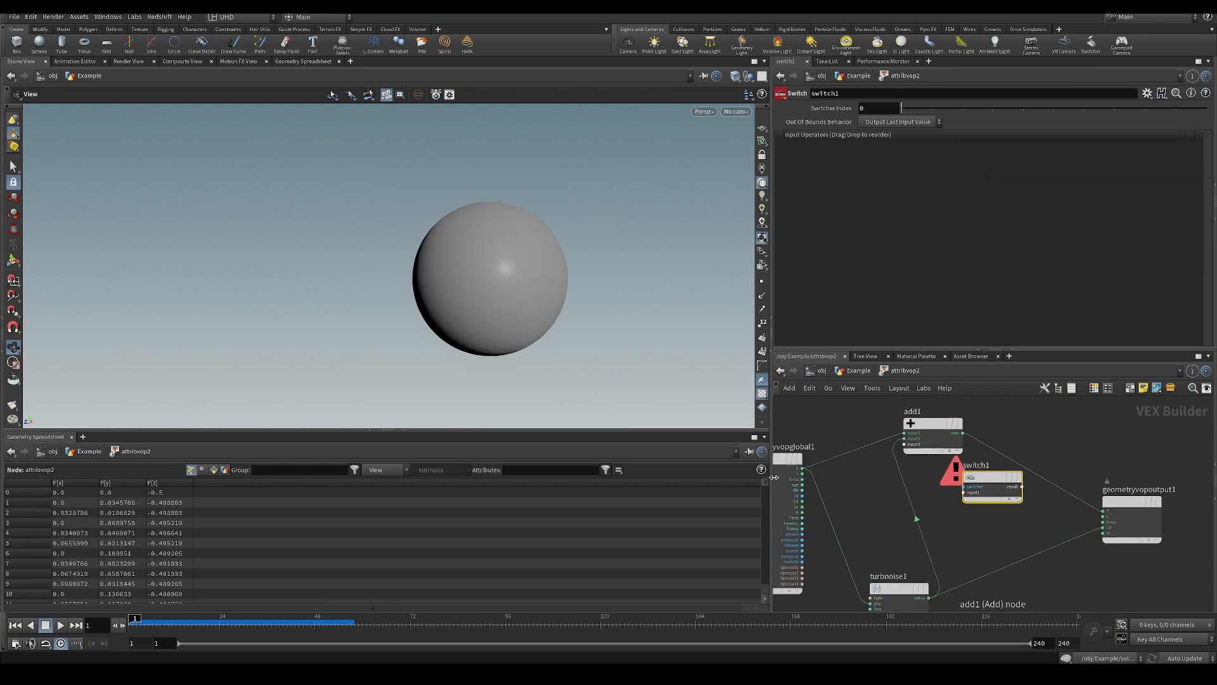
pyautogui.click(964, 492)
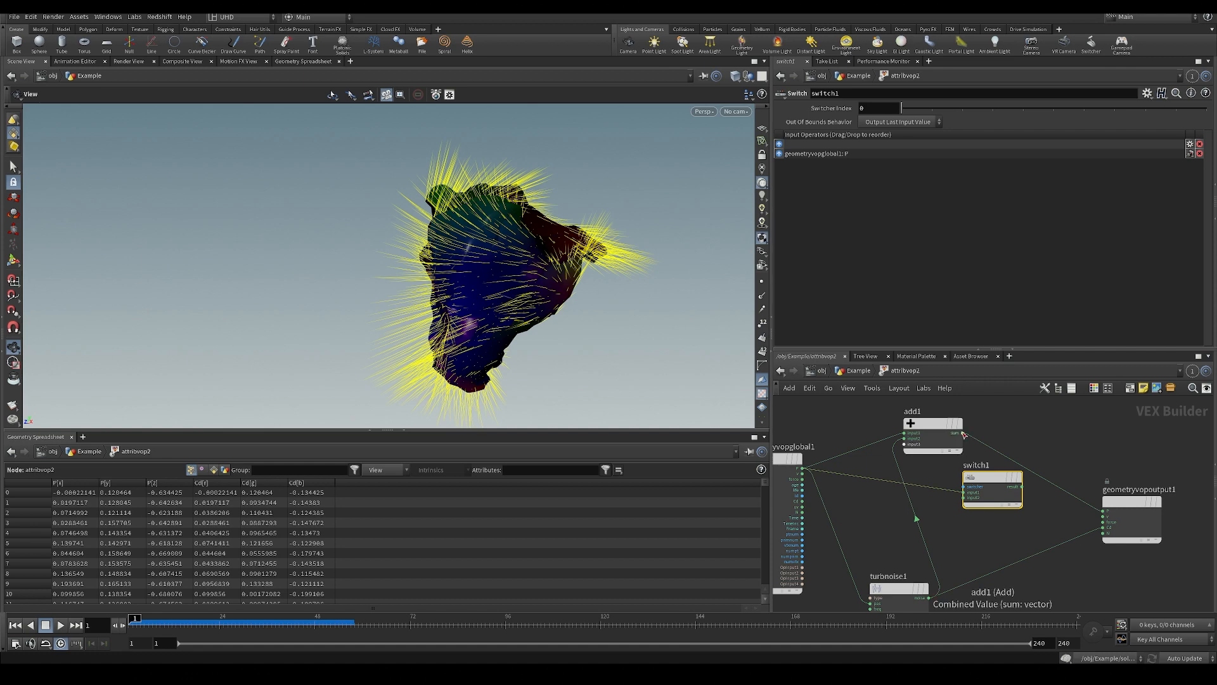
pyautogui.click(964, 435)
pyautogui.click(964, 497)
pyautogui.click(1021, 486)
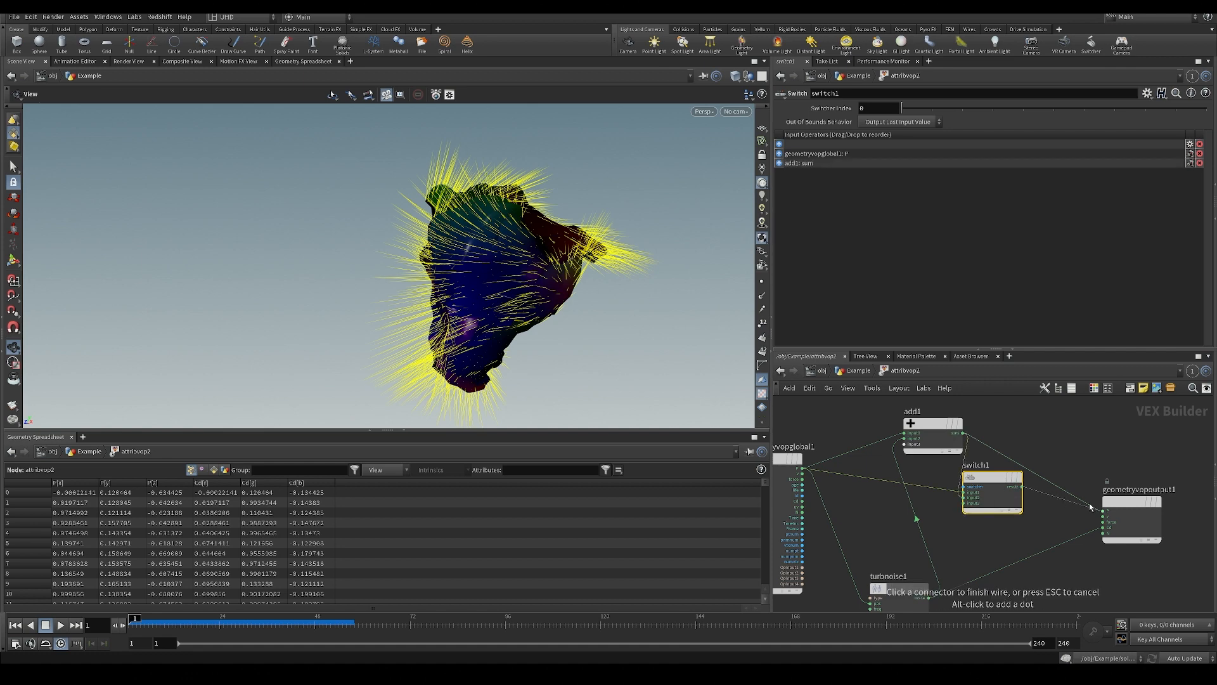
pyautogui.click(1091, 506)
# Toggle the Switch node's Switcher Index between 0 and 1 to compare the original and displaced sphere, leaving it at 0.
pyautogui.moveTo(916, 108)
pyautogui.mouseDown()
pyautogui.moveTo(931, 109)
pyautogui.moveTo(911, 105)
pyautogui.mouseUp()
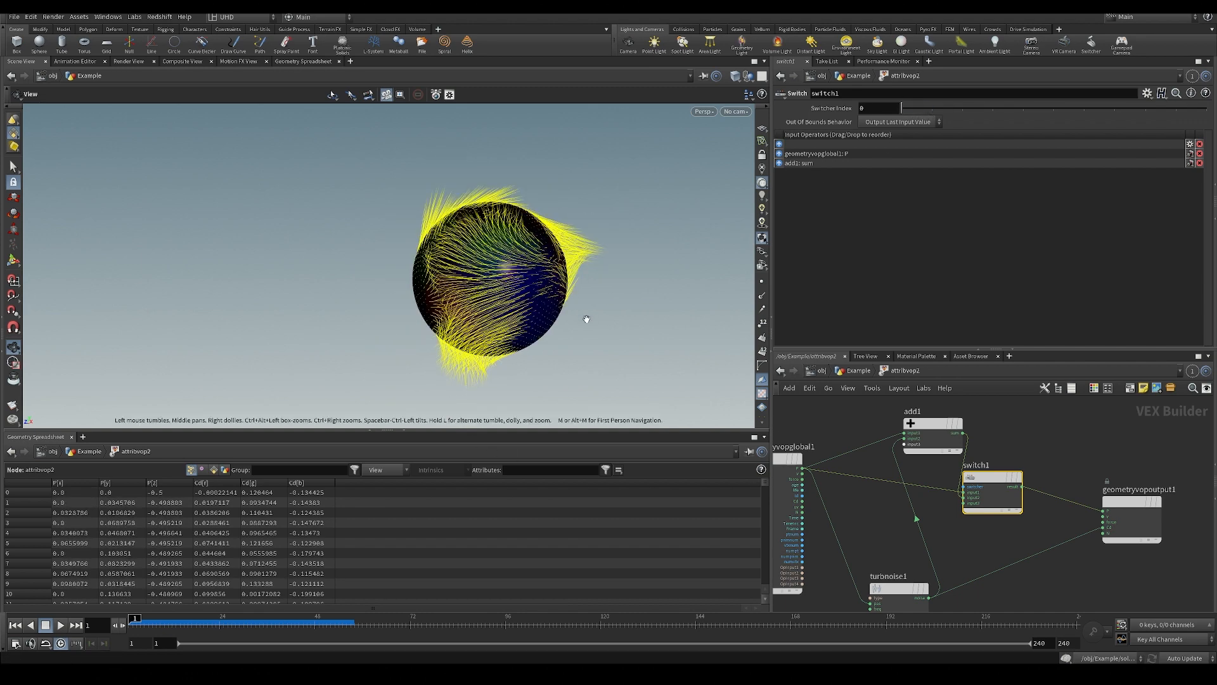
pyautogui.moveTo(586, 319); pyautogui.dragTo(574, 366, button='middle')
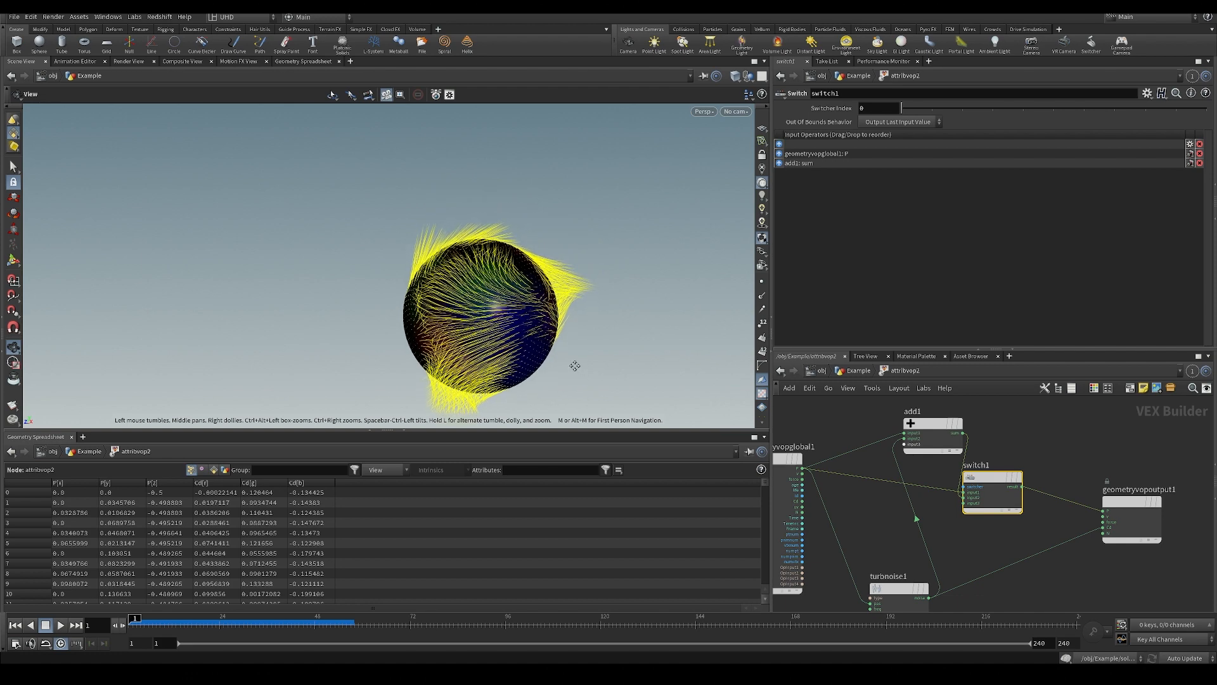
pyautogui.moveTo(909, 111); pyautogui.dragTo(927, 112)
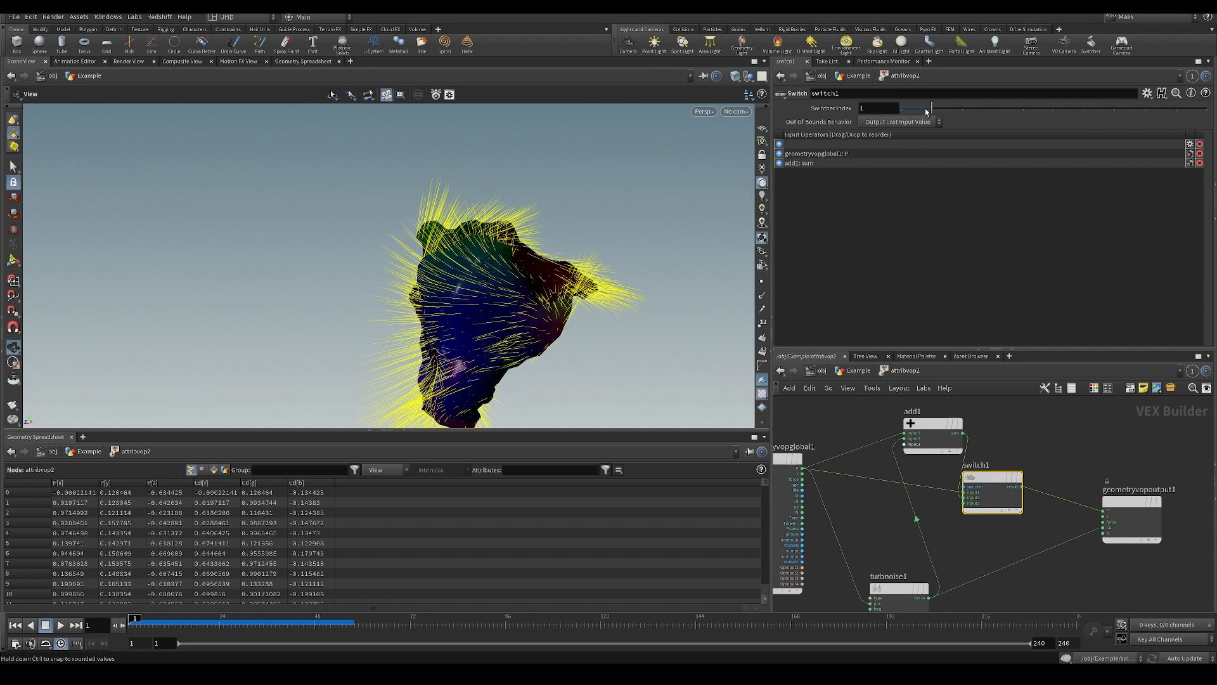
pyautogui.moveTo(511, 264); pyautogui.dragTo(449, 255, button='middle')
pyautogui.moveTo(1000, 550); pyautogui.dragTo(983, 494, button='middle')
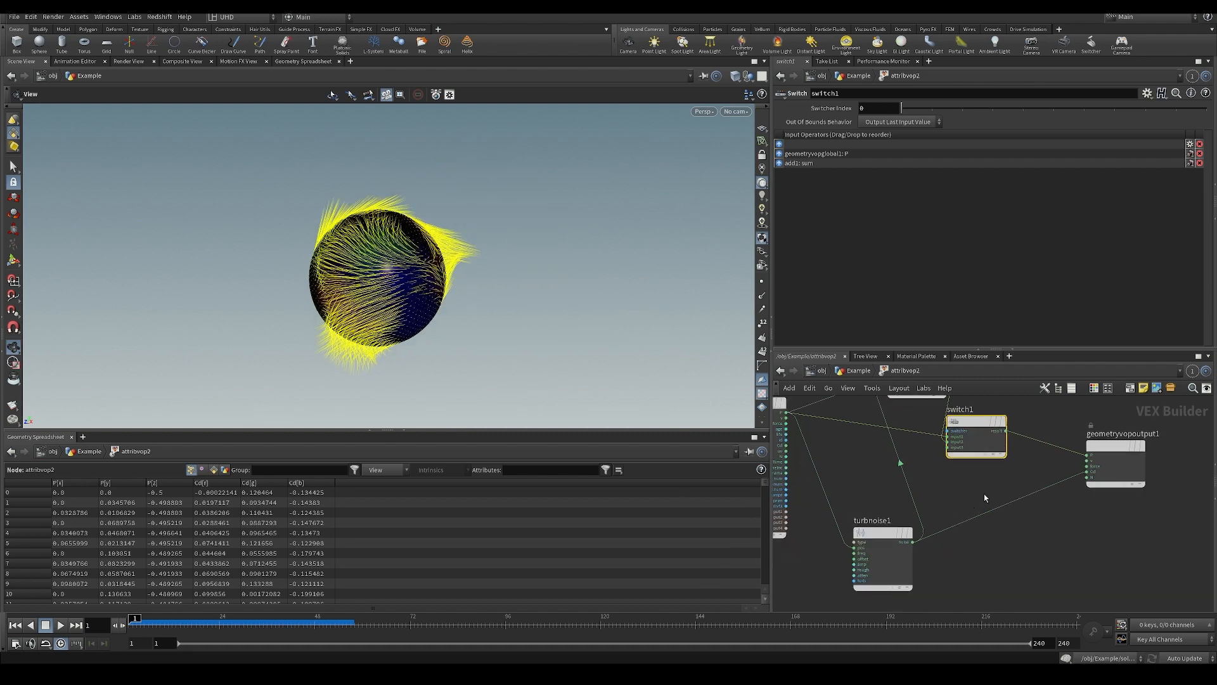
# Set the Turbulent Noise node's Y offset to 1.79 and check the vectors around the sphere.
pyautogui.moveTo(913, 109)
pyautogui.mouseDown()
pyautogui.moveTo(933, 104)
pyautogui.moveTo(901, 108)
pyautogui.mouseUp()
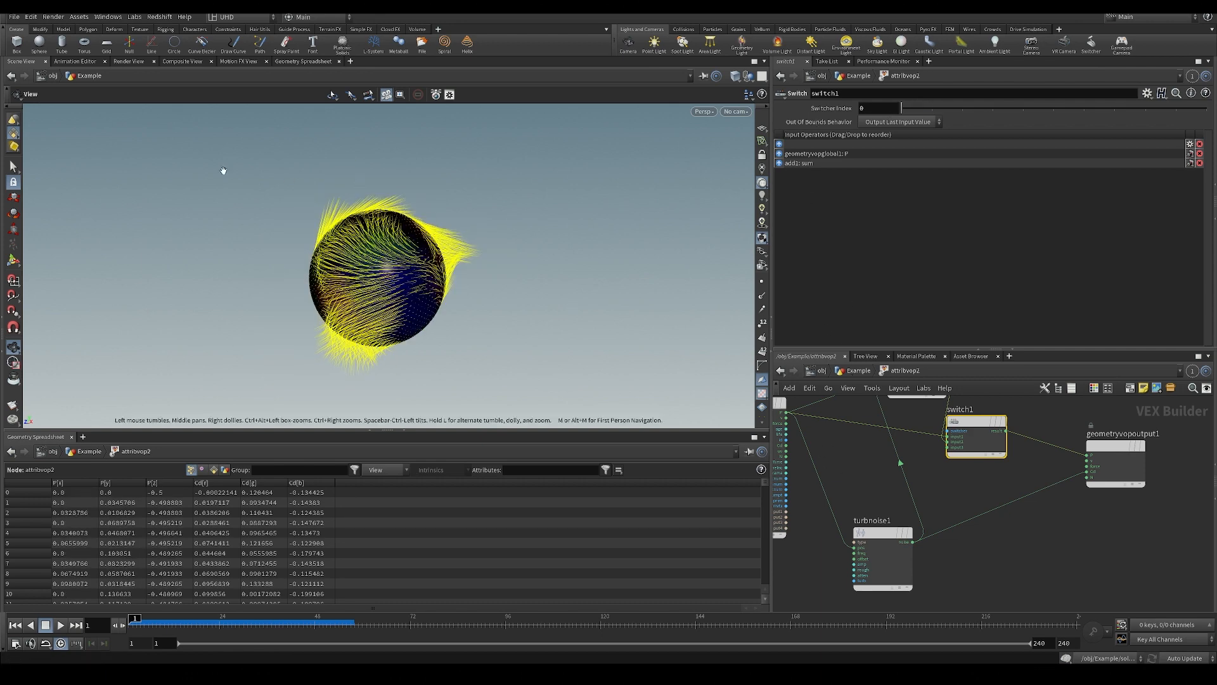
pyautogui.moveTo(384, 245); pyautogui.dragTo(370, 209)
pyautogui.moveTo(370, 210); pyautogui.dragTo(408, 274, button='right')
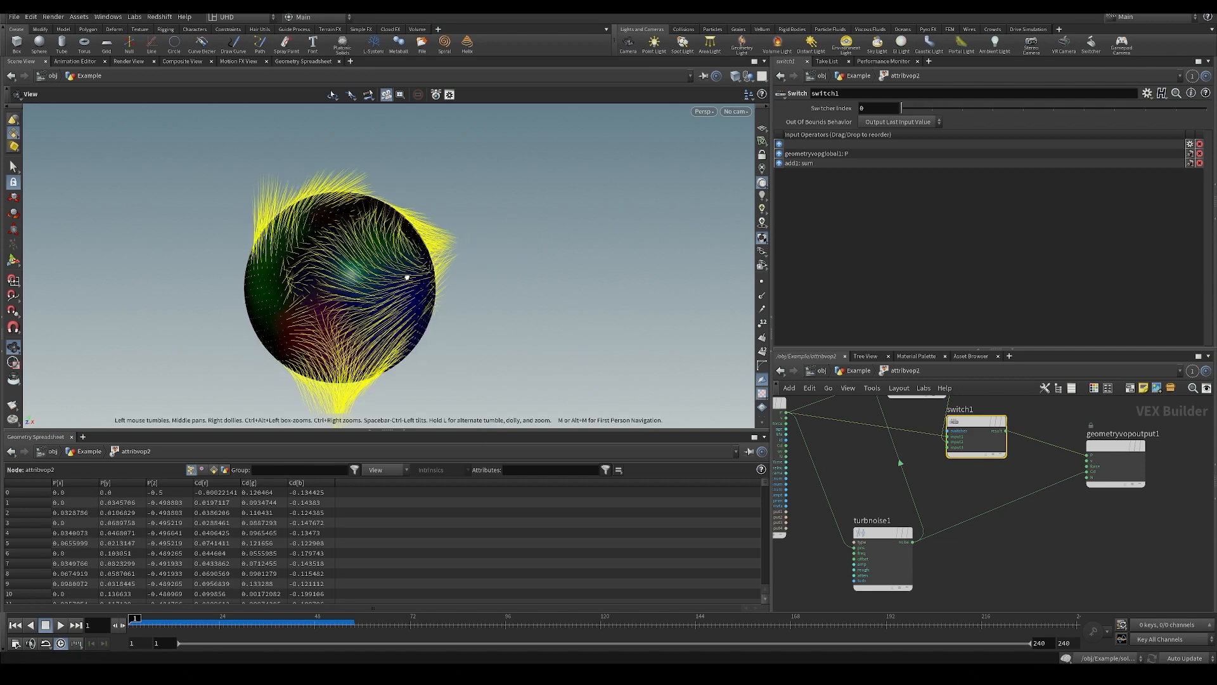
pyautogui.moveTo(407, 274); pyautogui.dragTo(476, 293)
pyautogui.moveTo(888, 501); pyautogui.dragTo(893, 505, button='middle')
pyautogui.click(886, 561)
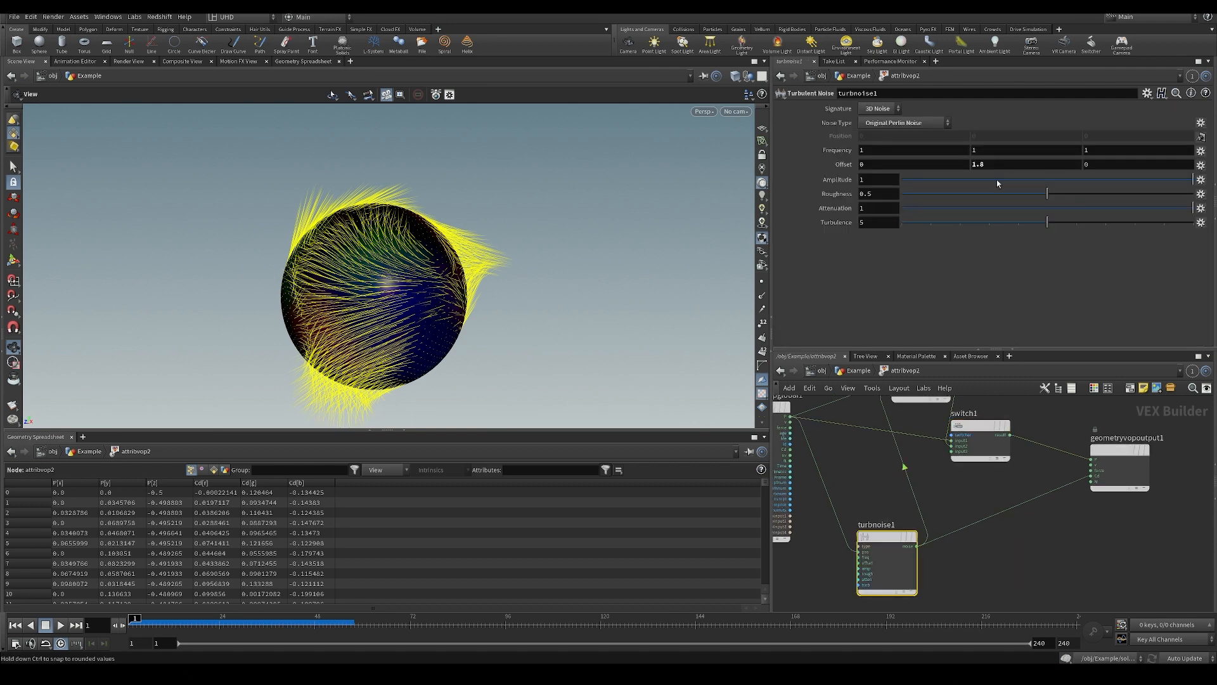
pyautogui.moveTo(374, 312)
pyautogui.mouseDown()
pyautogui.moveTo(441, 307)
pyautogui.moveTo(388, 301)
pyautogui.mouseUp()
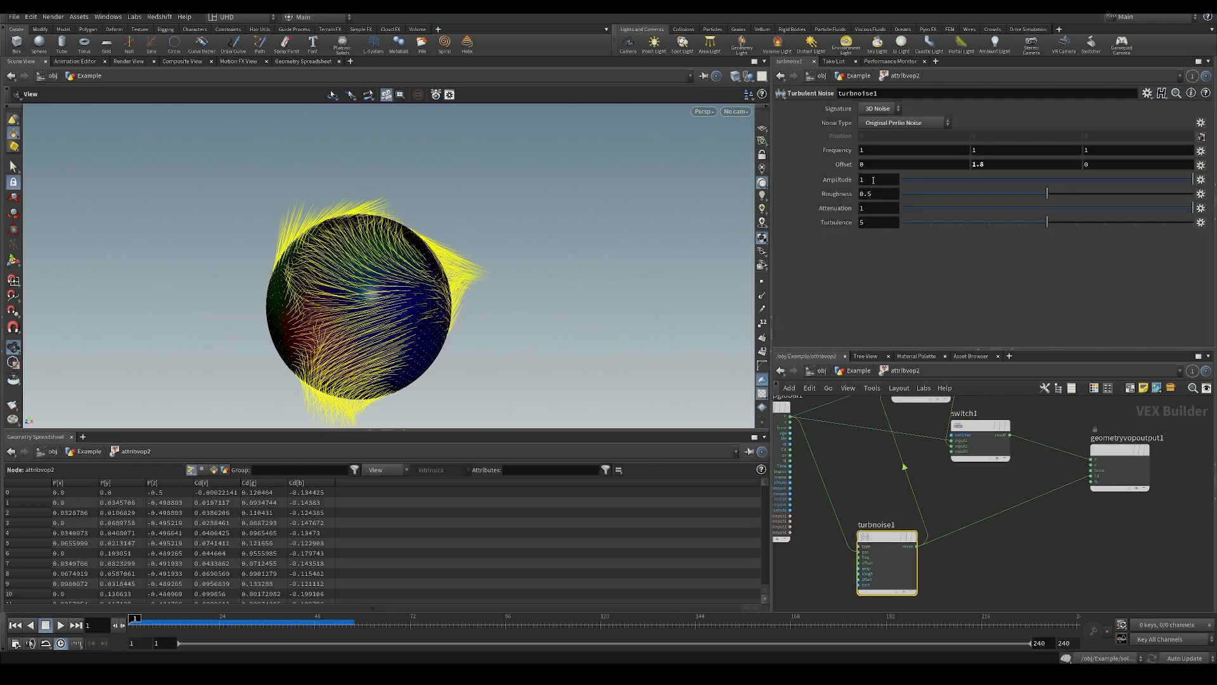
pyautogui.moveTo(1004, 165)
pyautogui.mouseDown(button='middle')
pyautogui.moveTo(1065, 171)
pyautogui.moveTo(1004, 172)
pyautogui.mouseUp(button='middle')
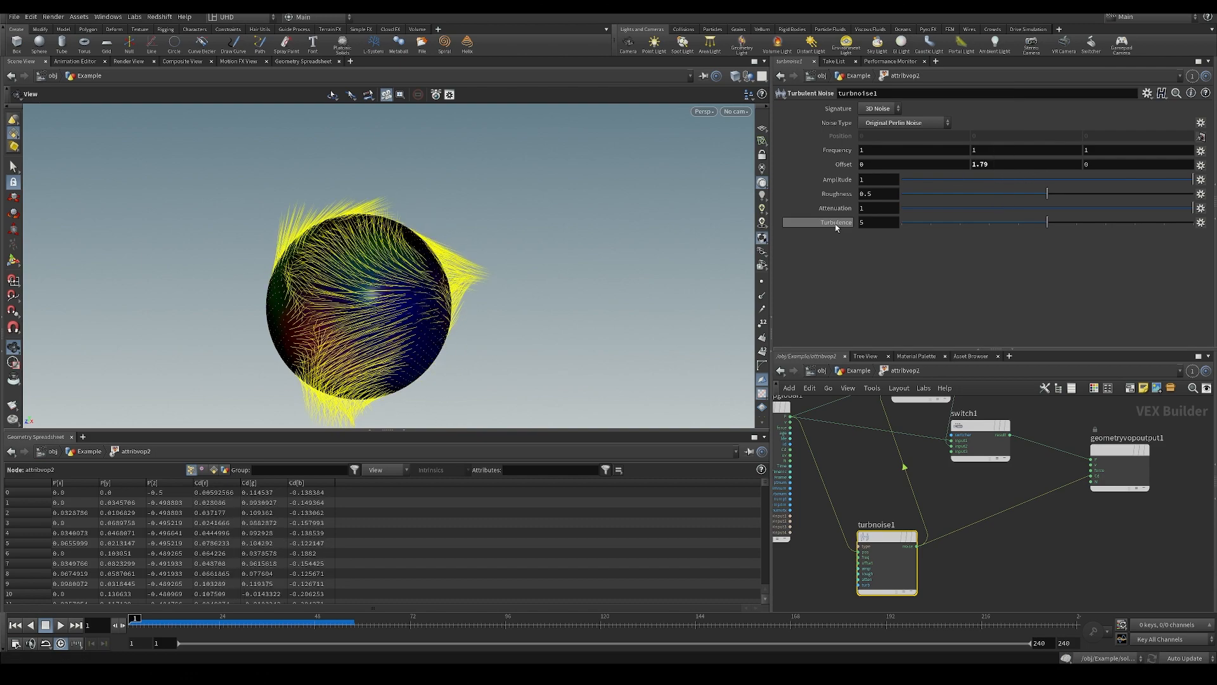
pyautogui.moveTo(426, 362); pyautogui.dragTo(459, 331)
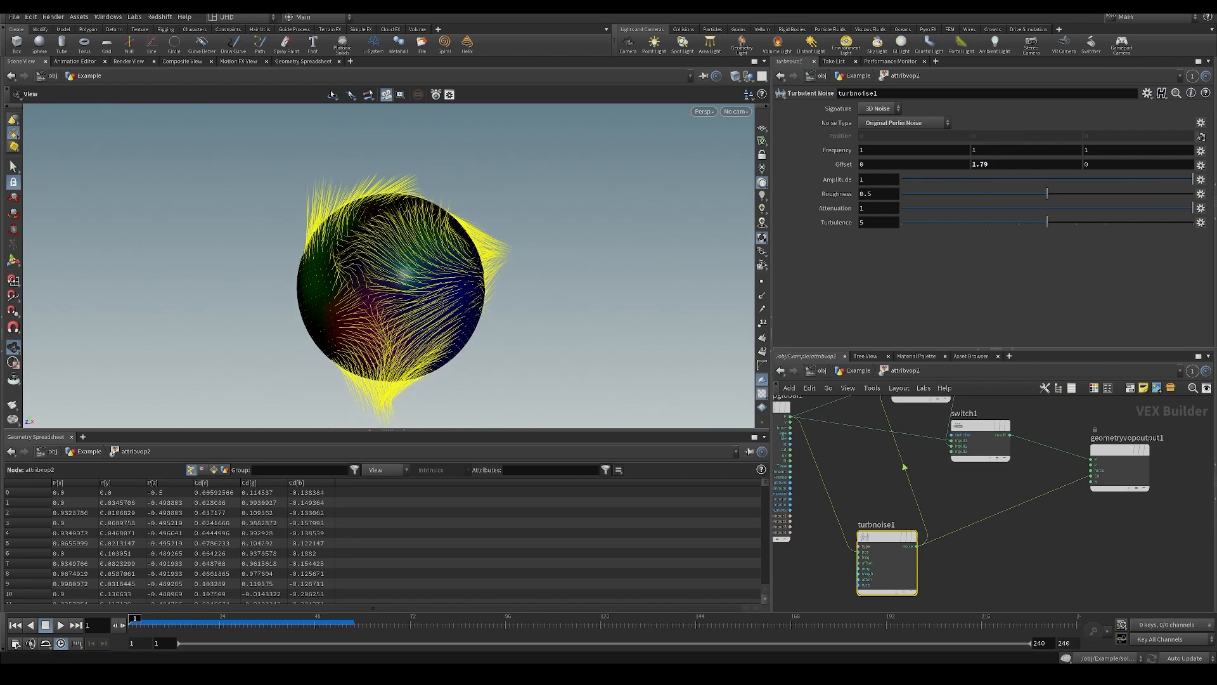
# Save the scene, return to the Example geometry network and rename the solver below scatter1 to moveup.
pyautogui.hotkey('ctrl', 's')
pyautogui.press('u')
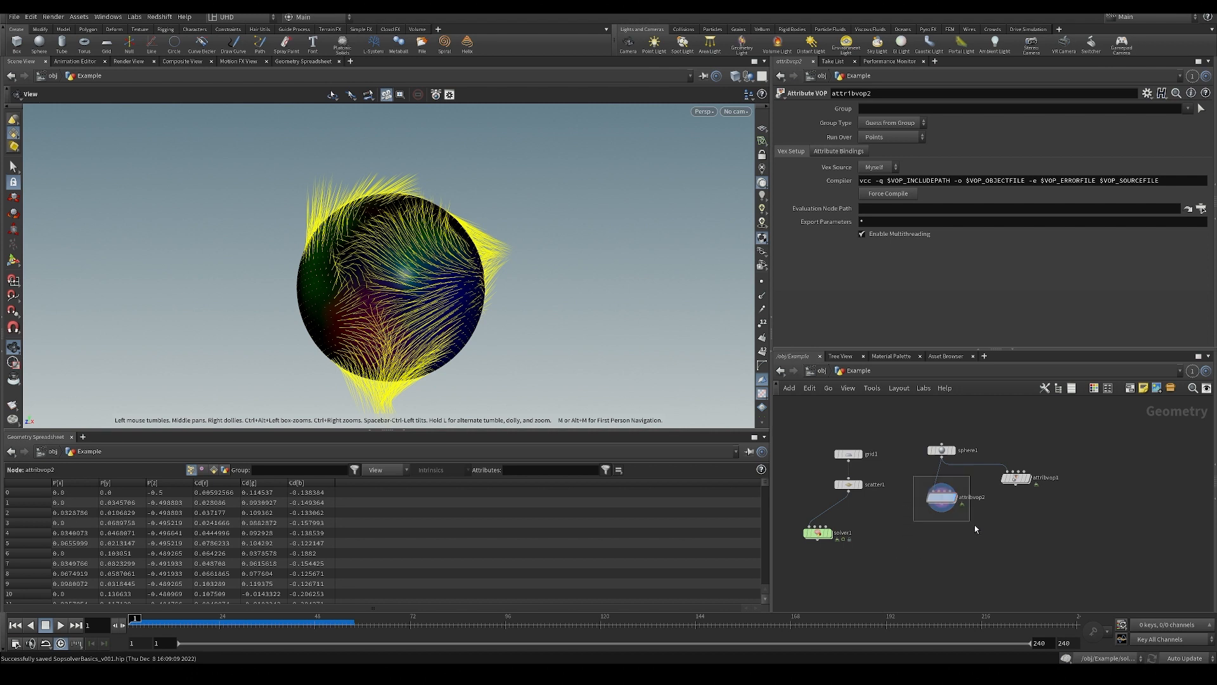
pyautogui.scroll(2, 881, 458)
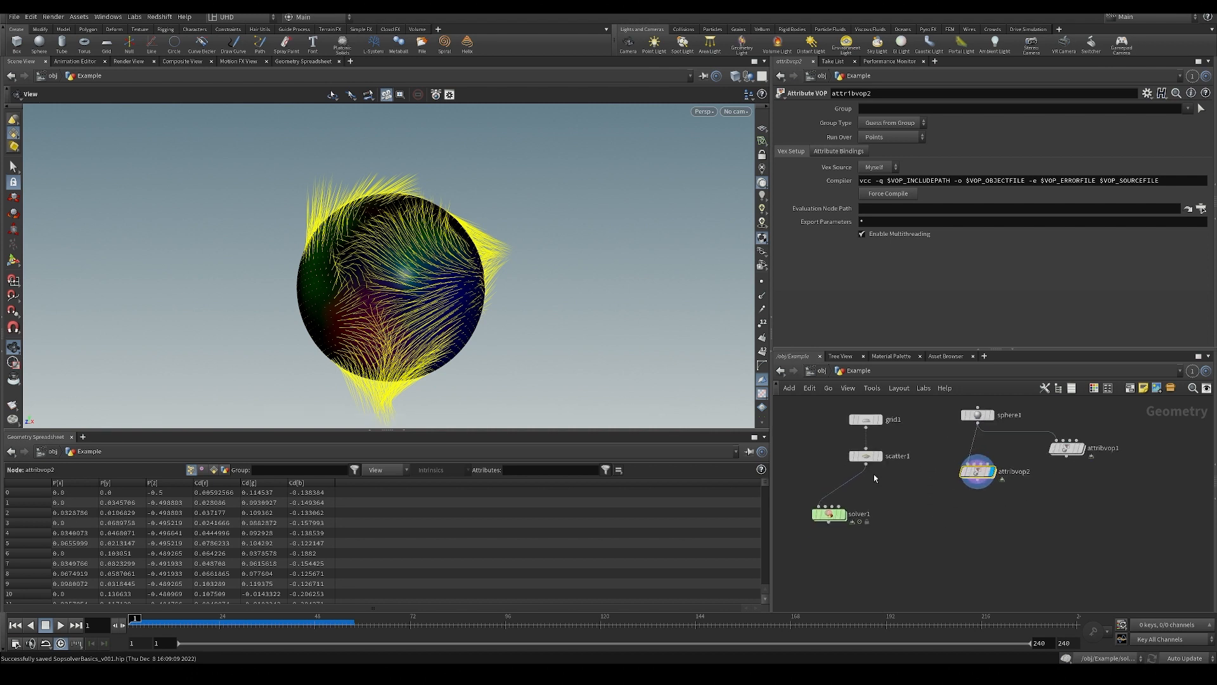
pyautogui.moveTo(925, 426); pyautogui.dragTo(850, 520)
pyautogui.click(827, 536)
pyautogui.click(879, 520)
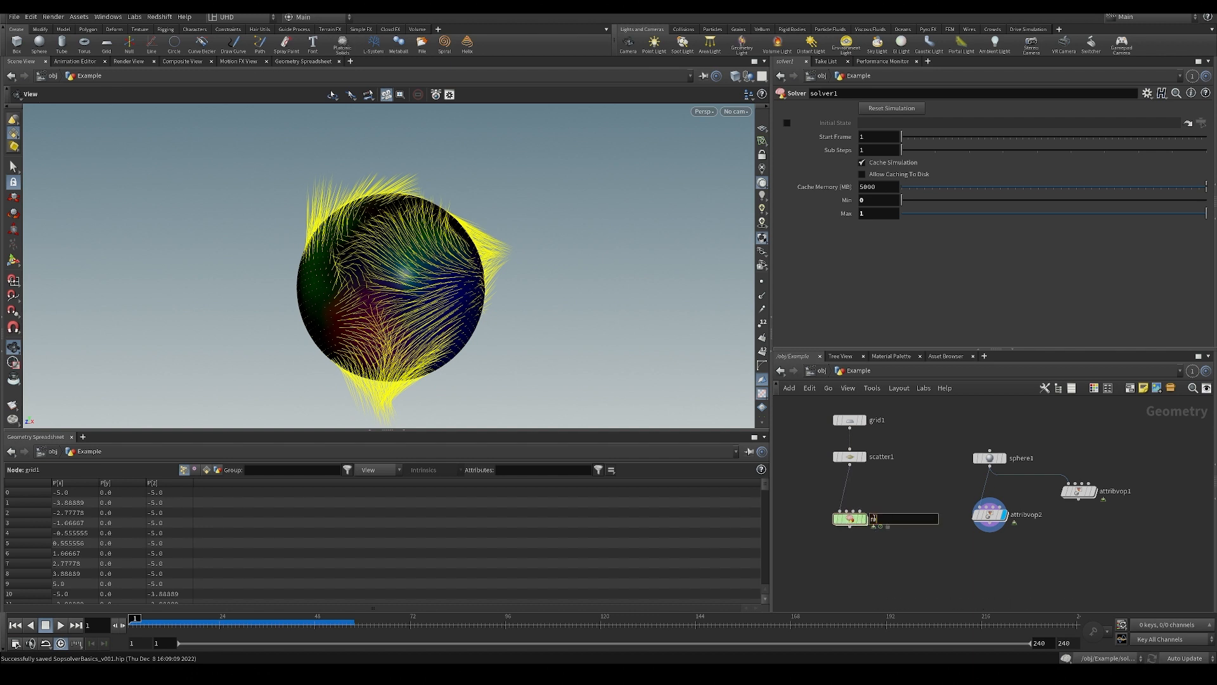
pyautogui.write('moveup')
pyautogui.press('Return')
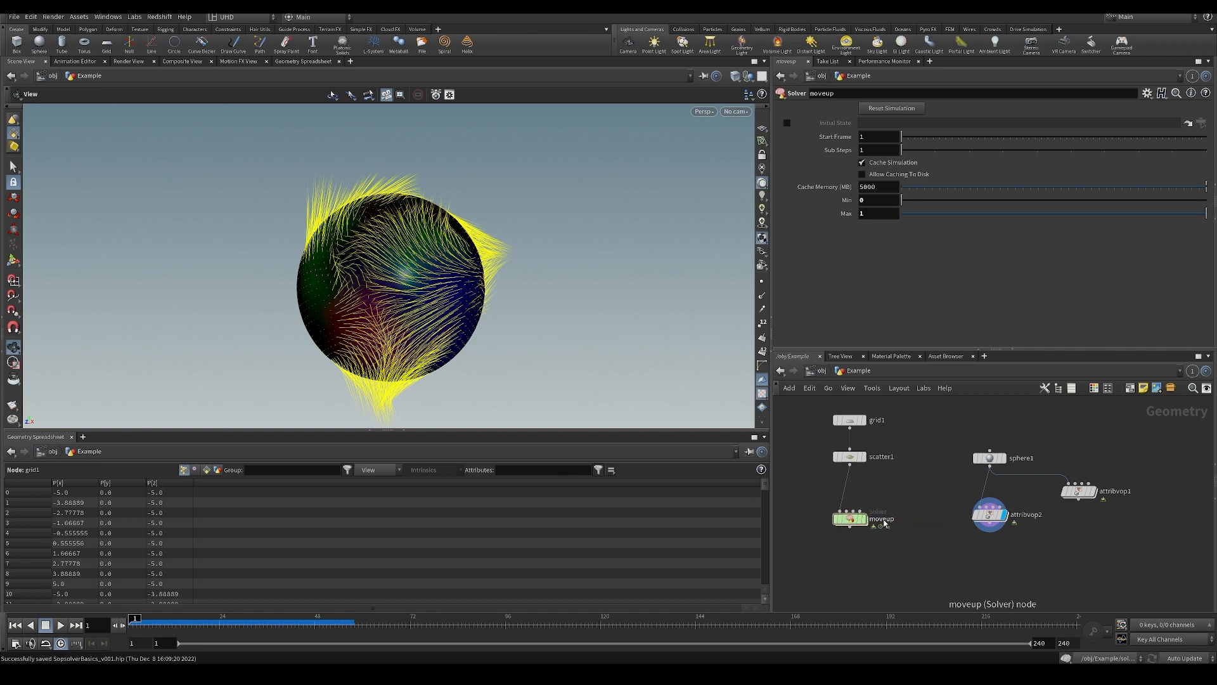
# Display the moveup solver and move the sphere1 node with its two Attribute VOPs farther away from the grid branch.
pyautogui.click(862, 519)
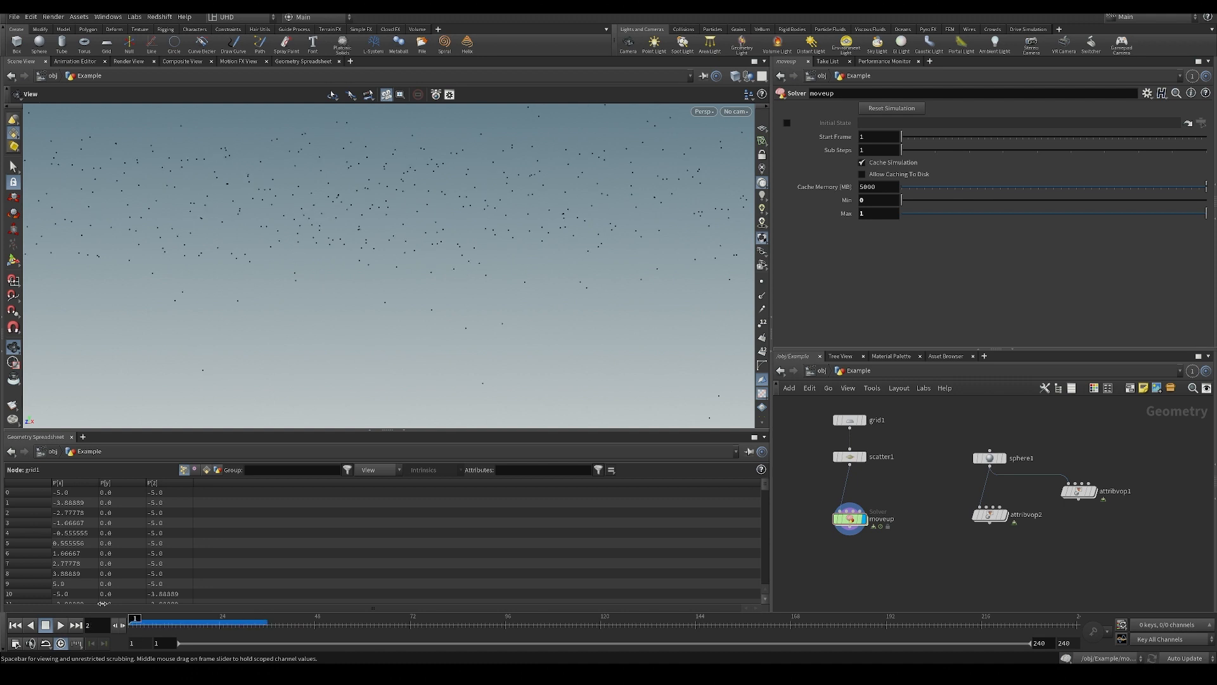
pyautogui.scroll(-2, 934, 562)
pyautogui.moveTo(934, 562); pyautogui.dragTo(888, 550, button='middle')
pyautogui.moveTo(884, 419); pyautogui.dragTo(1026, 569)
pyautogui.moveTo(935, 468); pyautogui.dragTo(1055, 461)
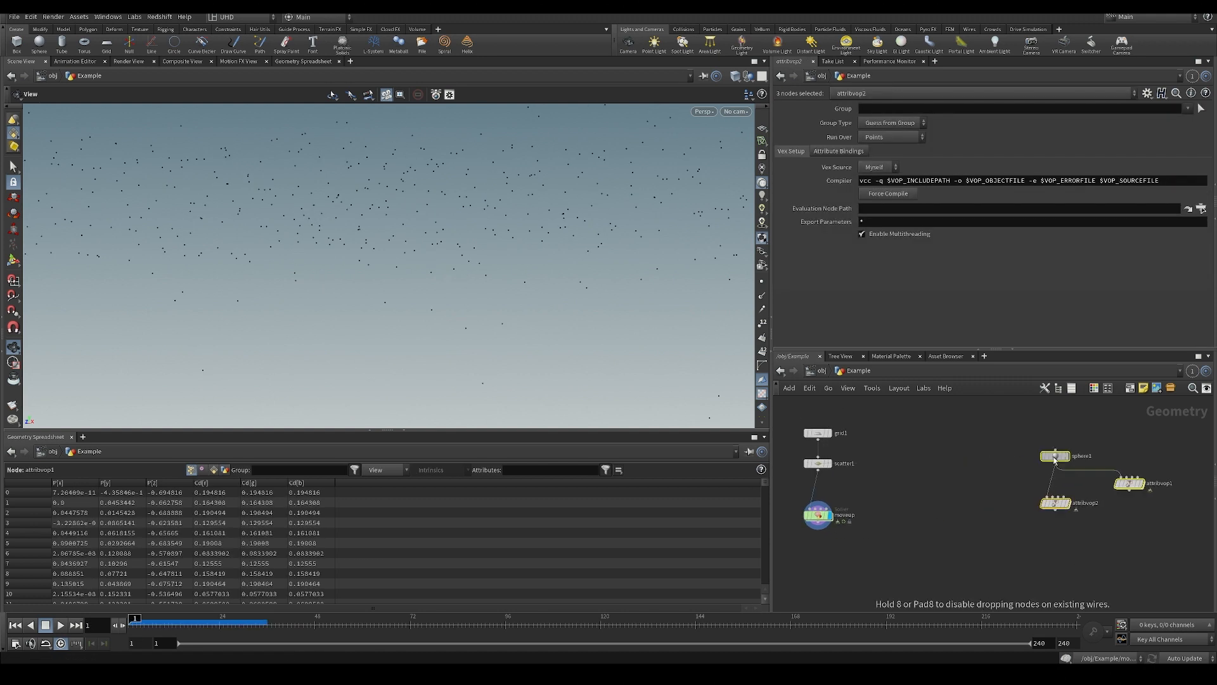
# Duplicate the sphere1 node between the two branches, display the copy and save the scene.
pyautogui.click(1055, 458)
pyautogui.hotkey('ctrl', 'c')
pyautogui.hotkey('ctrl', 'v')
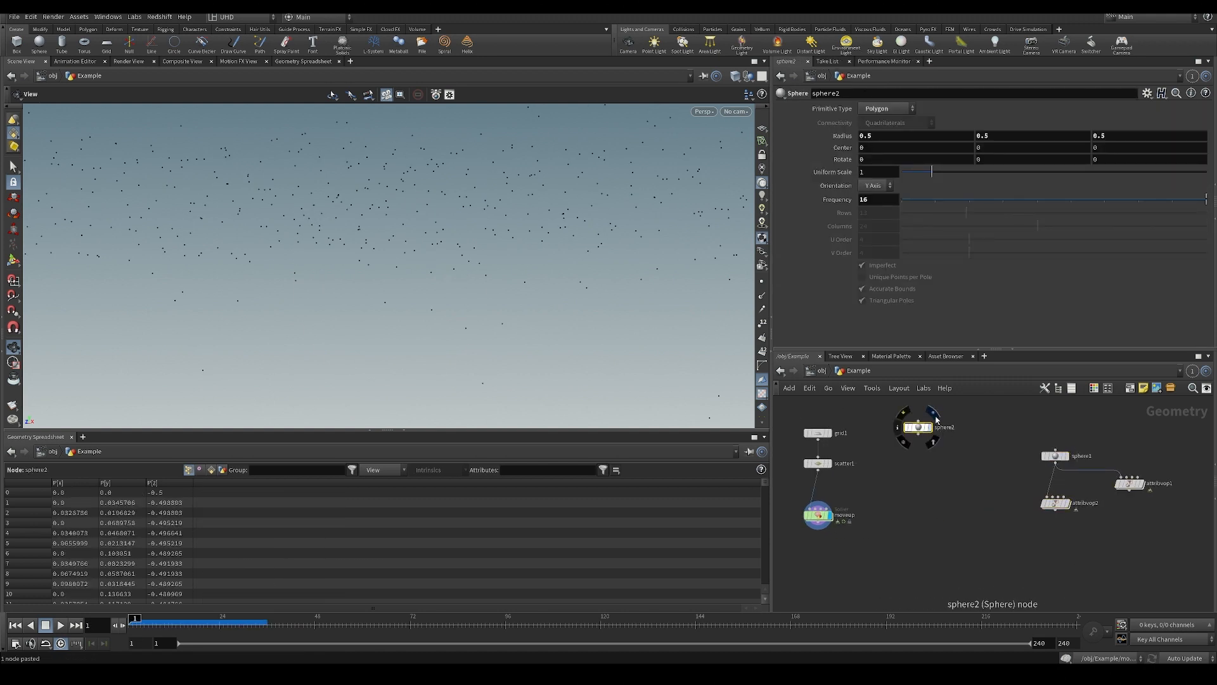
pyautogui.click(937, 419)
pyautogui.hotkey('ctrl', 's')
# Add a Scatter node after the copied sphere and display its scattered points.
pyautogui.press('Tab')
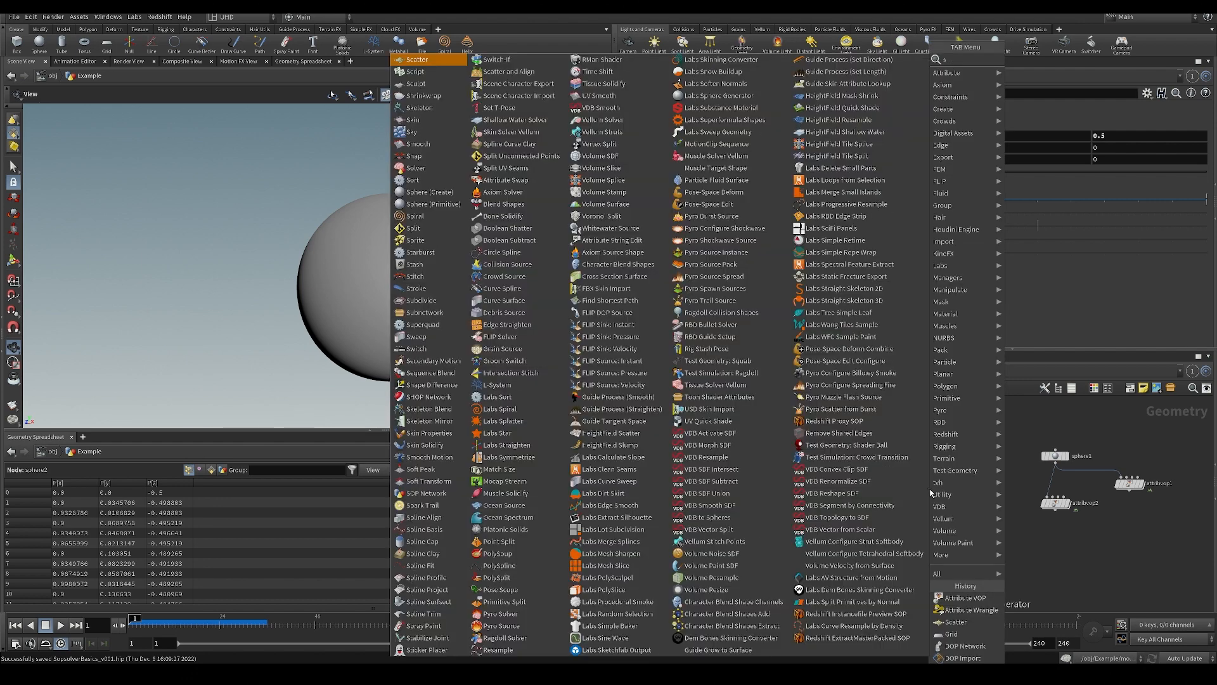
pyautogui.write('scat')
pyautogui.hotkey('shift', 'Return')
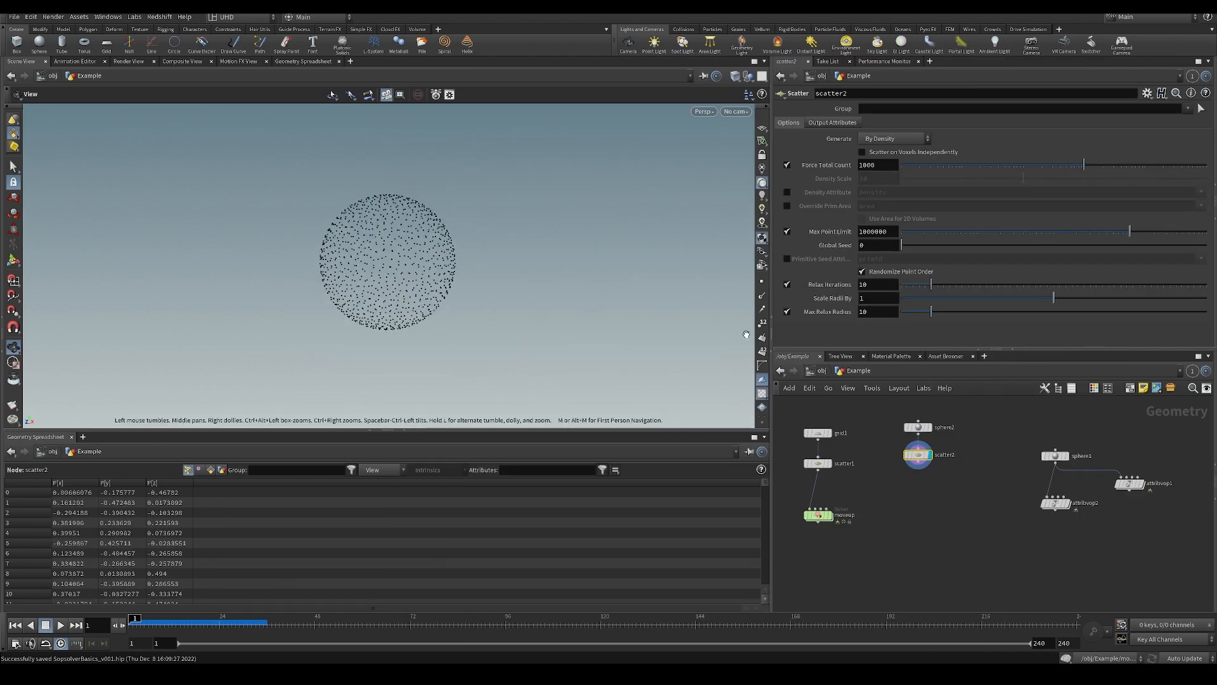
pyautogui.moveTo(439, 330); pyautogui.dragTo(388, 314)
pyautogui.scroll(2, 394, 288)
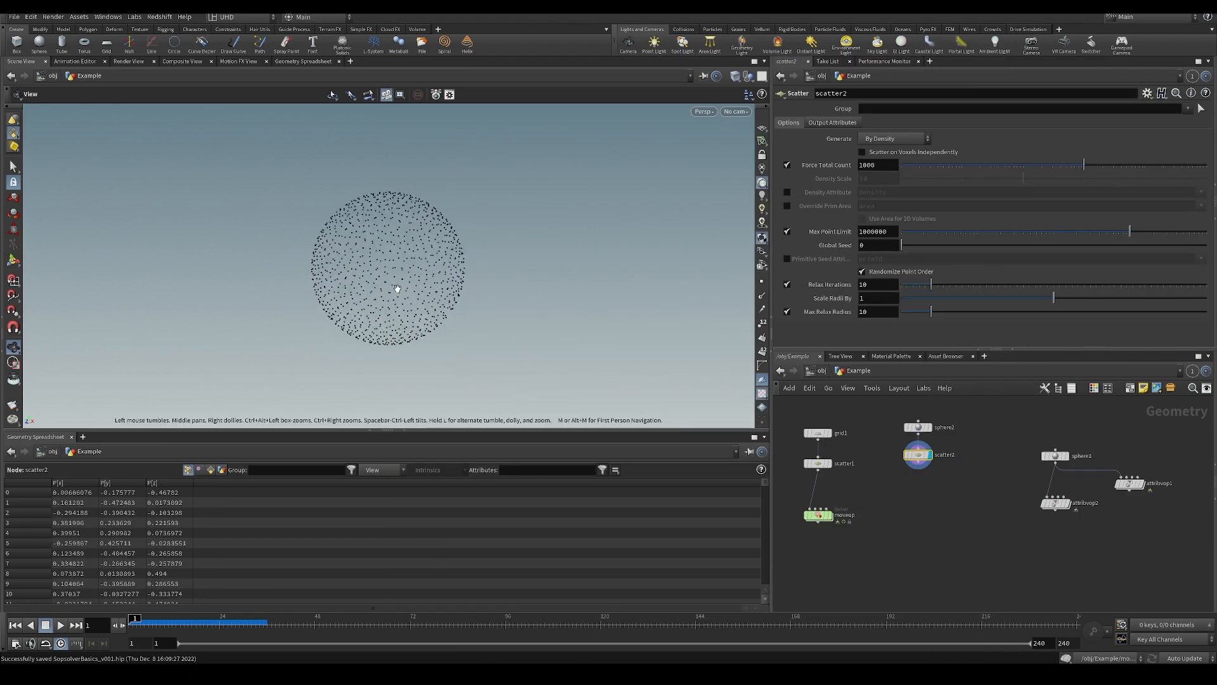
# Add a new Attribute VOP, place it below scatter2 and wire scatter2 into its first input.
pyautogui.click(1055, 502)
pyautogui.hotkey('ctrl', 'c')
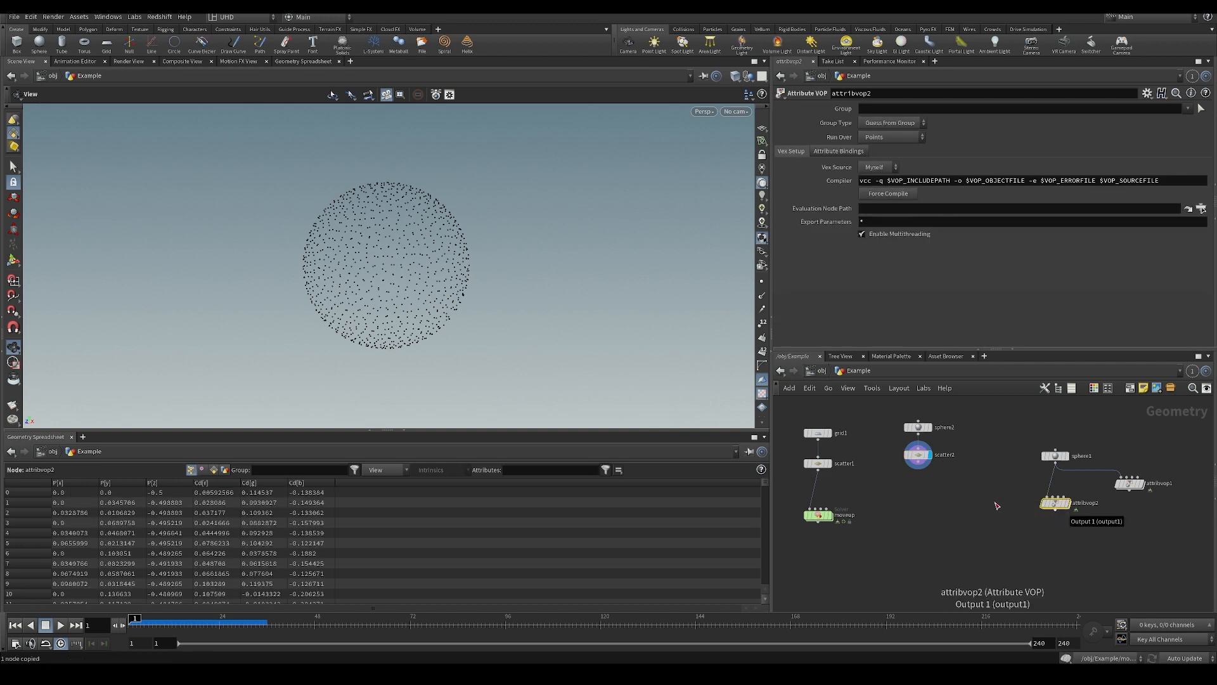
pyautogui.press('Tab')
pyautogui.write('avo')
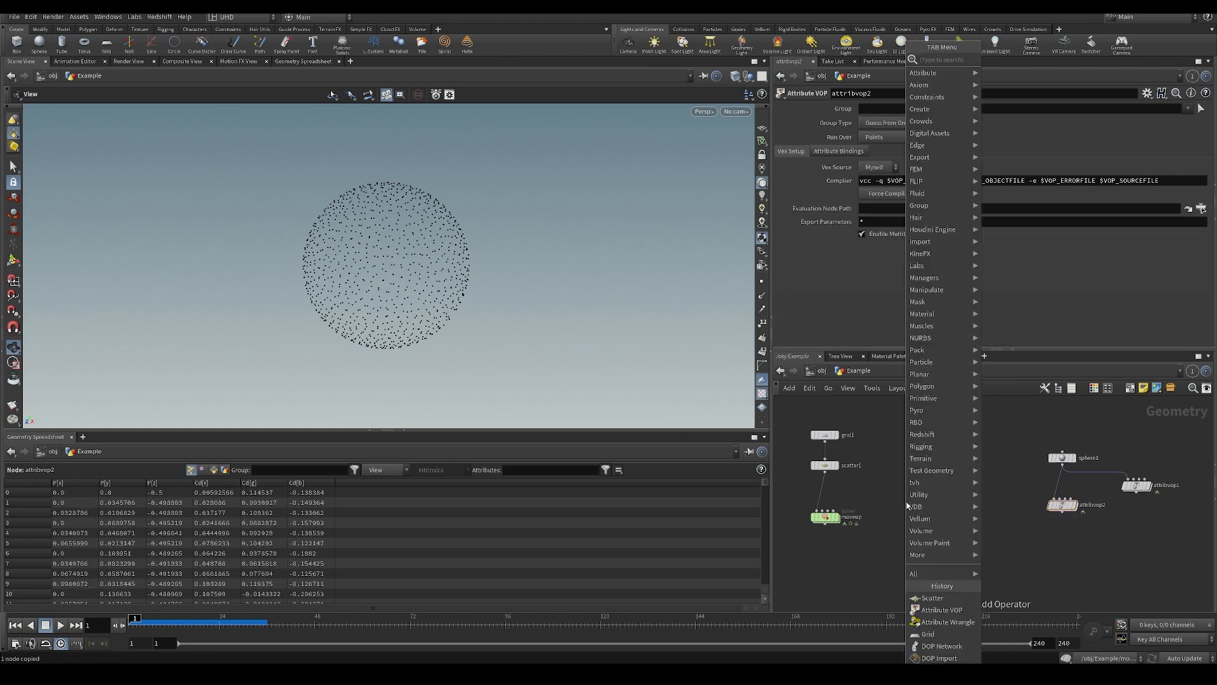
pyautogui.press('Return')
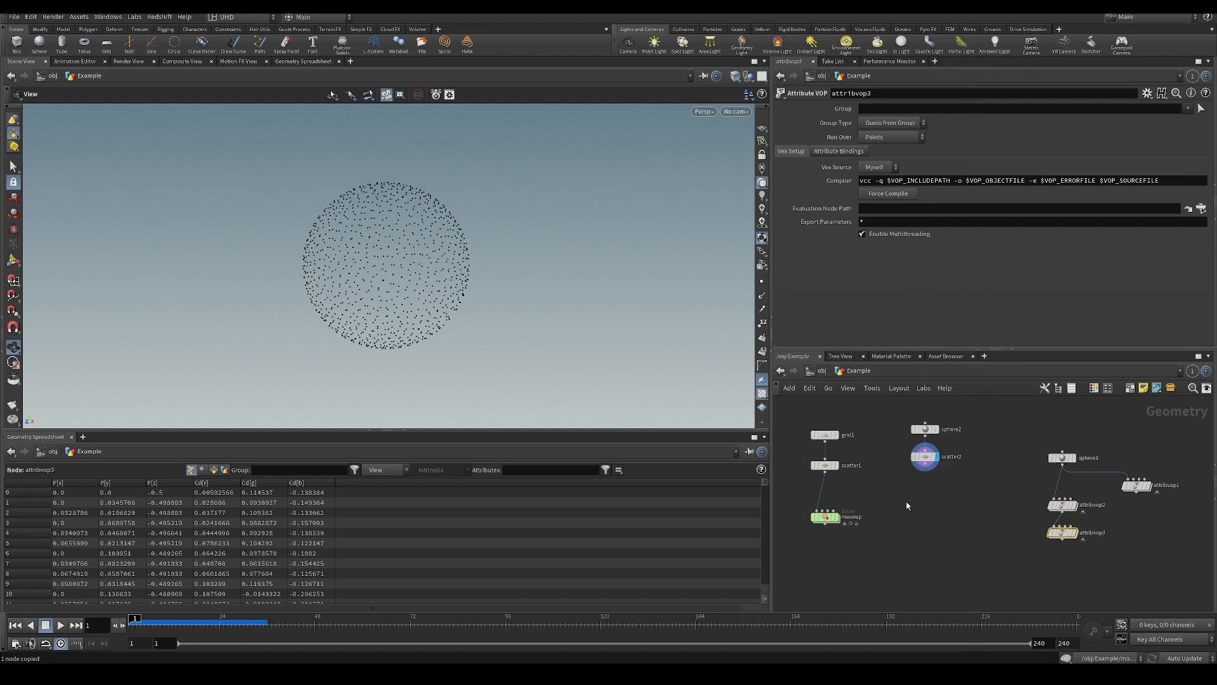
pyautogui.moveTo(1062, 534); pyautogui.dragTo(912, 507)
pyautogui.scroll(2, 940, 494)
pyautogui.click(919, 450)
pyautogui.click(938, 501)
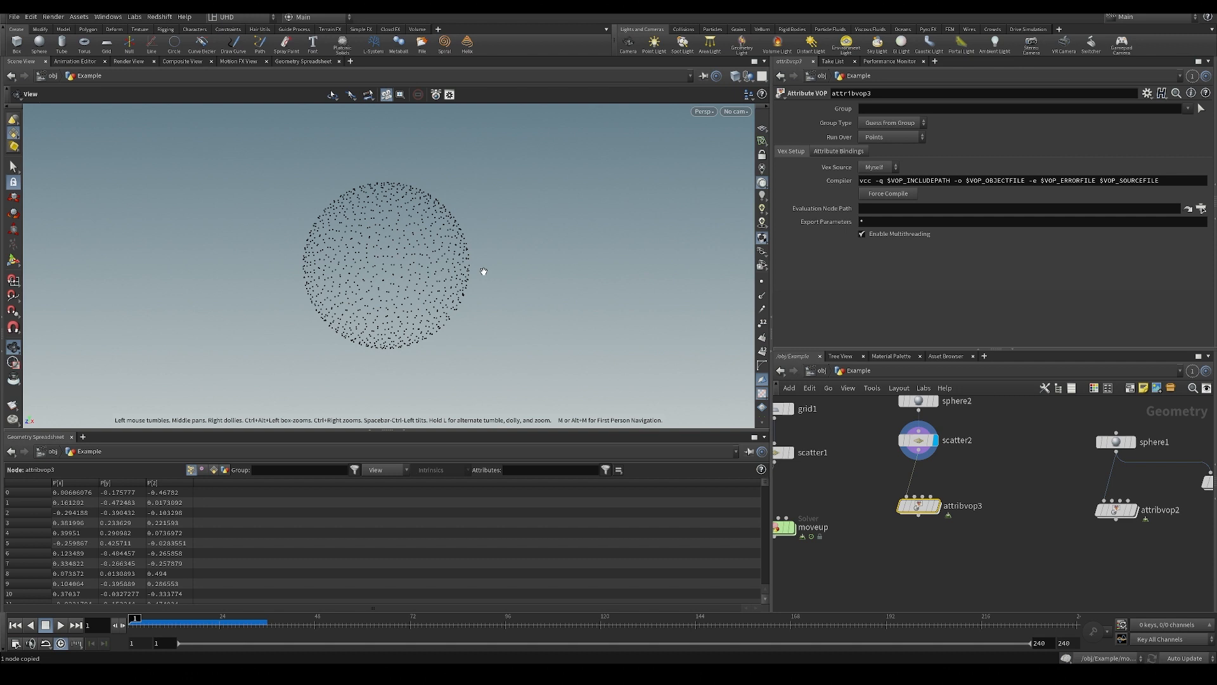
# Enter the new Attribute VOP, move the geometry output node aside and add a Turbulent Noise node between it and the global parameters.
pyautogui.doubleClick(913, 505)
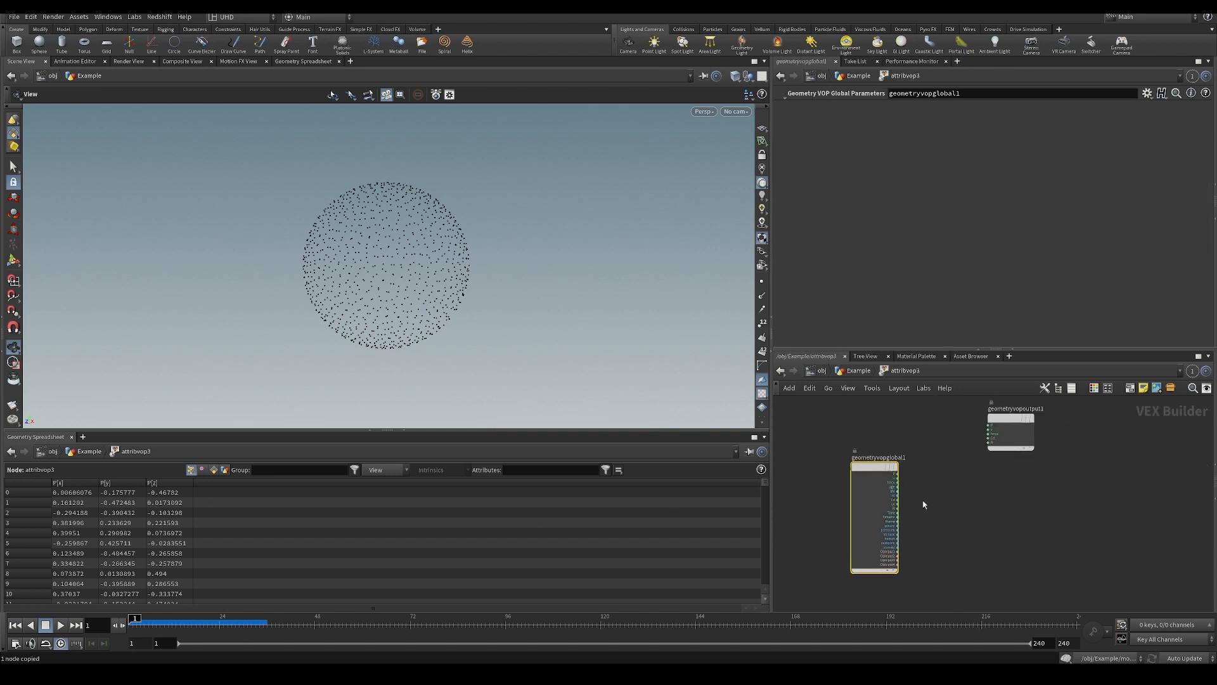
pyautogui.doubleClick(1010, 414)
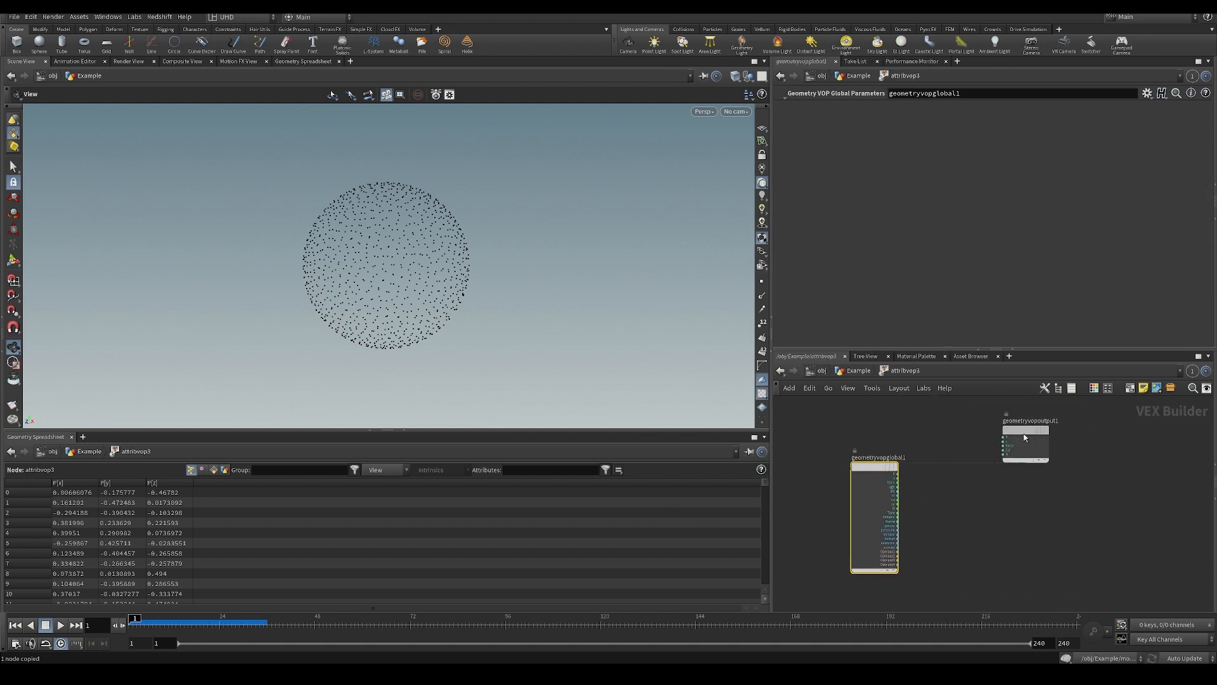
pyautogui.moveTo(1025, 437); pyautogui.dragTo(1102, 495)
pyautogui.click(1003, 468)
pyautogui.press('Tab')
pyautogui.write('turb')
pyautogui.press('Return')
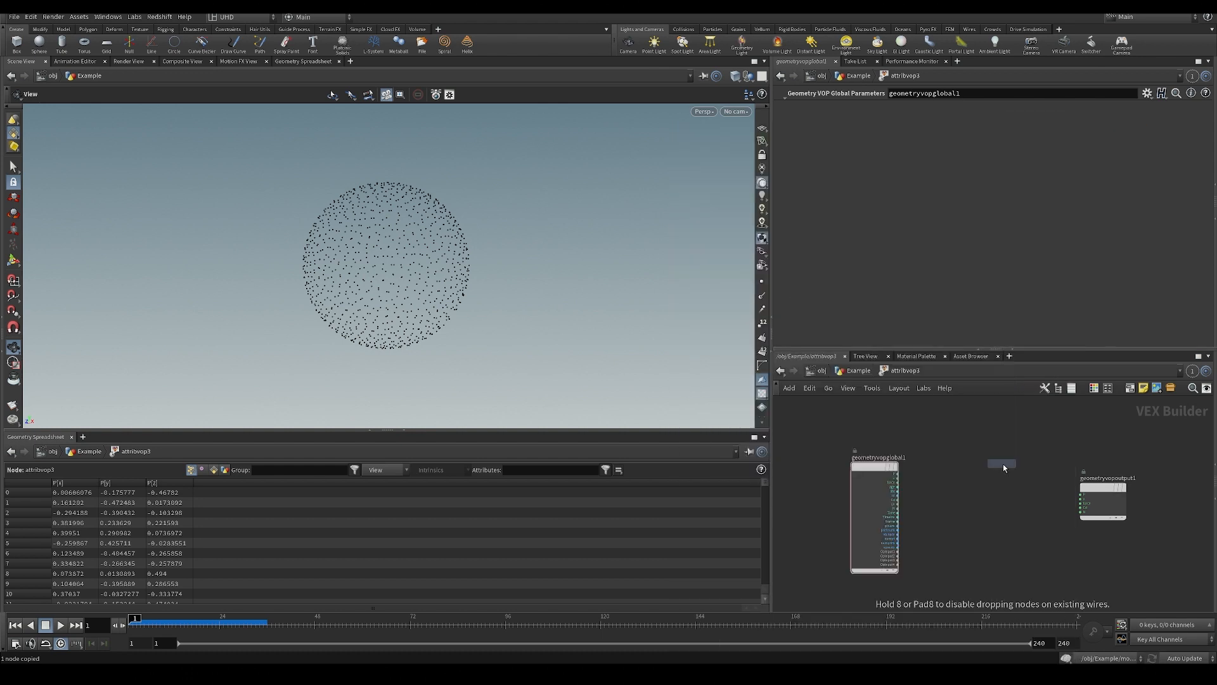
pyautogui.click(996, 515)
# Add an Add node above the Turbulent Noise node and wire the global P into its first input.
pyautogui.moveTo(969, 464); pyautogui.dragTo(876, 472, button='middle')
pyautogui.press('Tab')
pyautogui.moveTo(915, 398)
pyautogui.click(992, 132)
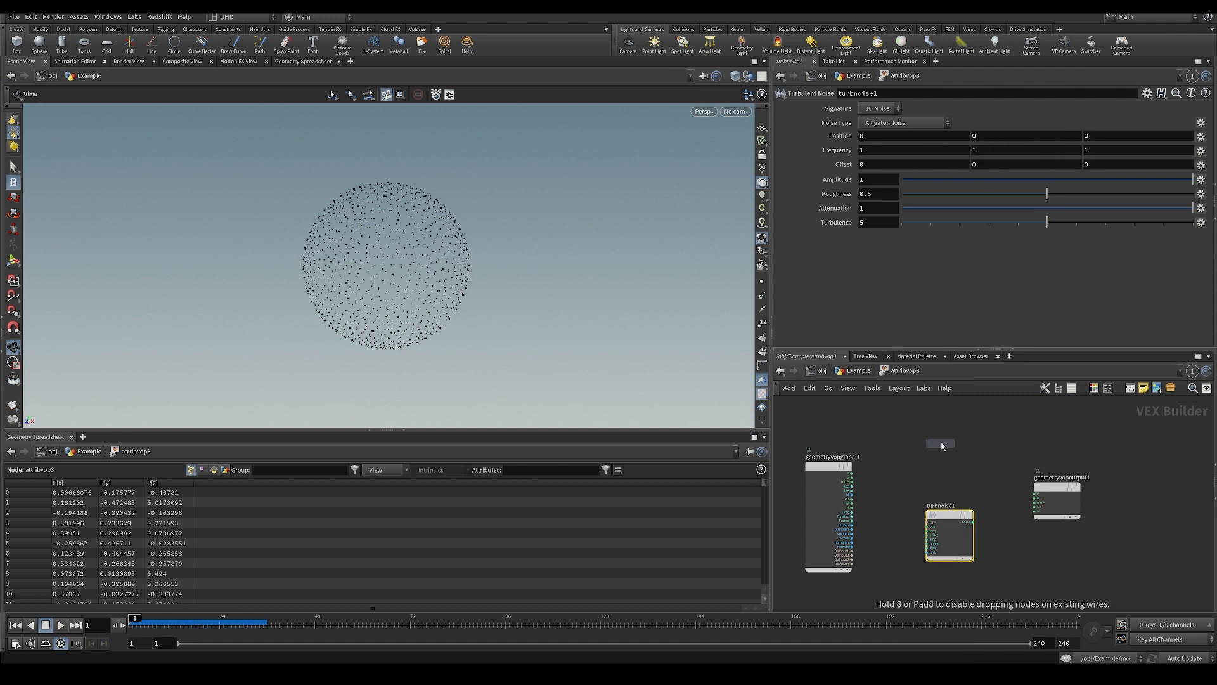
pyautogui.click(942, 446)
pyautogui.click(851, 473)
pyautogui.click(919, 449)
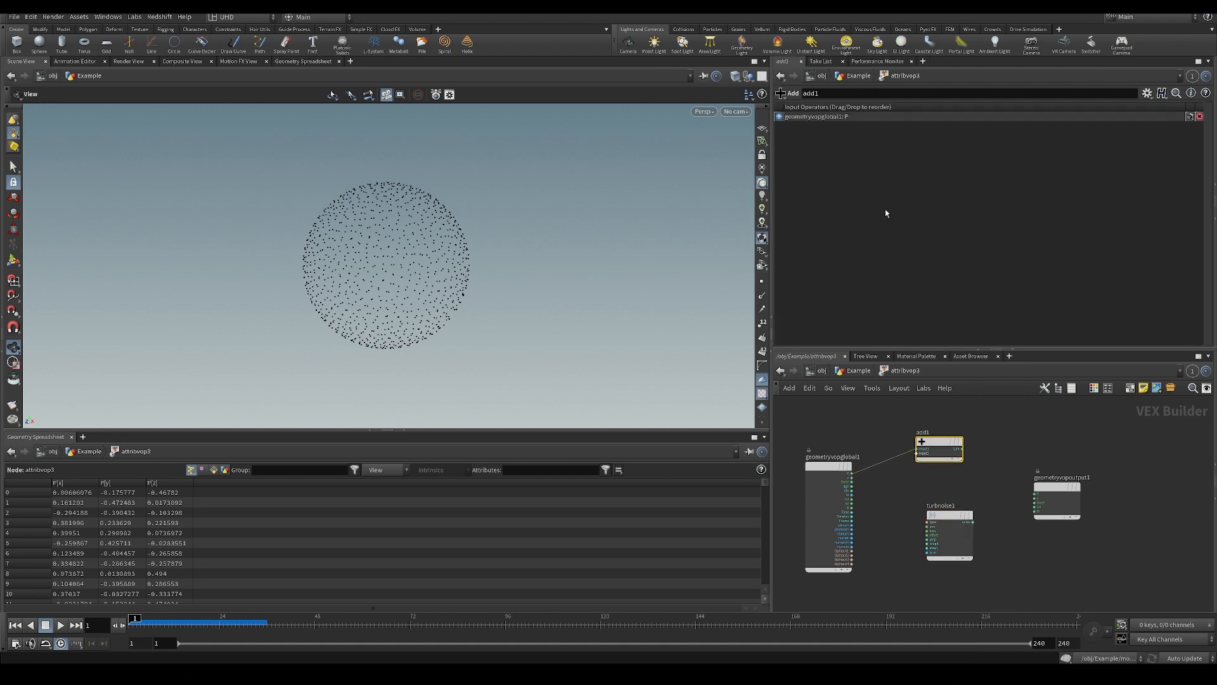
# Set the Turbulent Noise node's signature to 3D Noise and its noise type to Perlin Noise.
pyautogui.moveTo(945, 515); pyautogui.dragTo(935, 523)
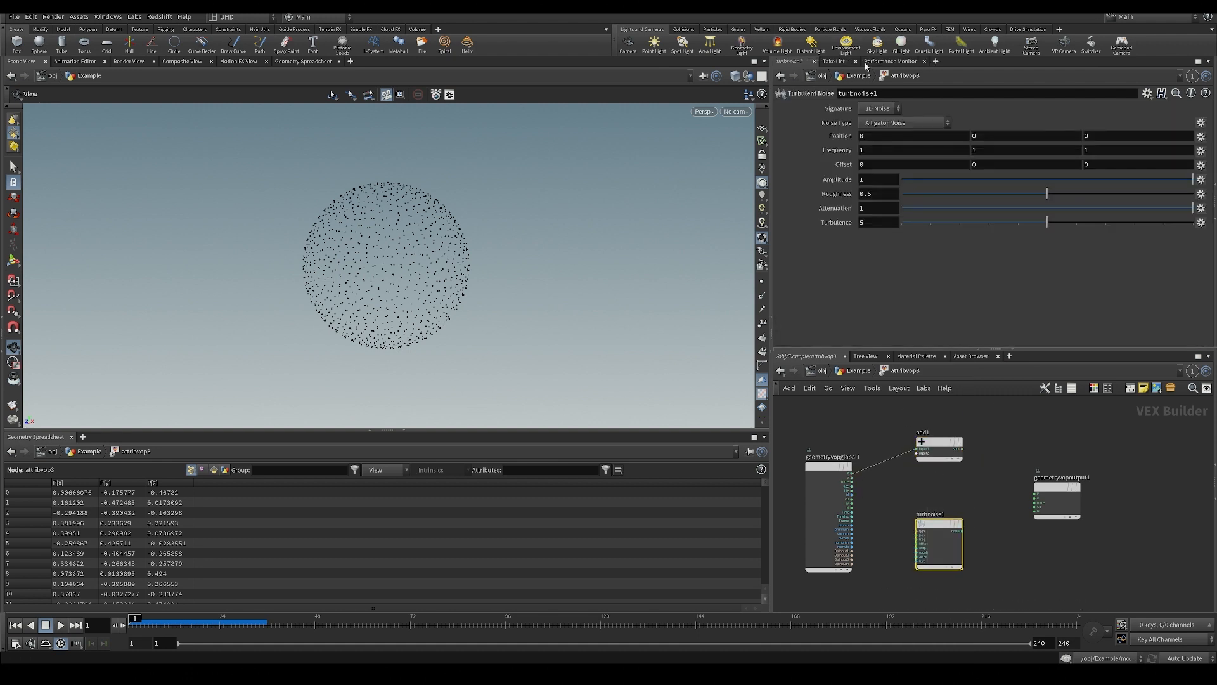
pyautogui.click(887, 123)
pyautogui.click(876, 135)
# Wire the noise into the Add node's second input and the Add node's sum into the geometry output's P.
pyautogui.moveTo(938, 441); pyautogui.dragTo(967, 432)
pyautogui.scroll(2, 945, 510)
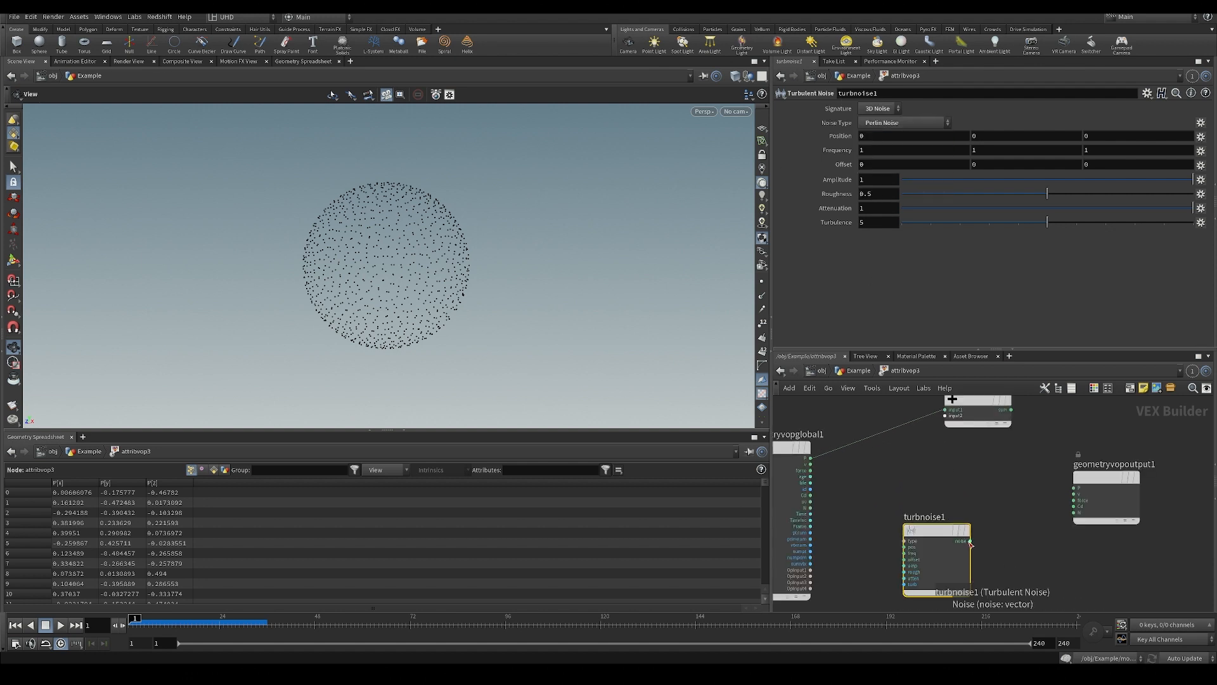
pyautogui.click(970, 541)
pyautogui.click(945, 415)
pyautogui.click(976, 415)
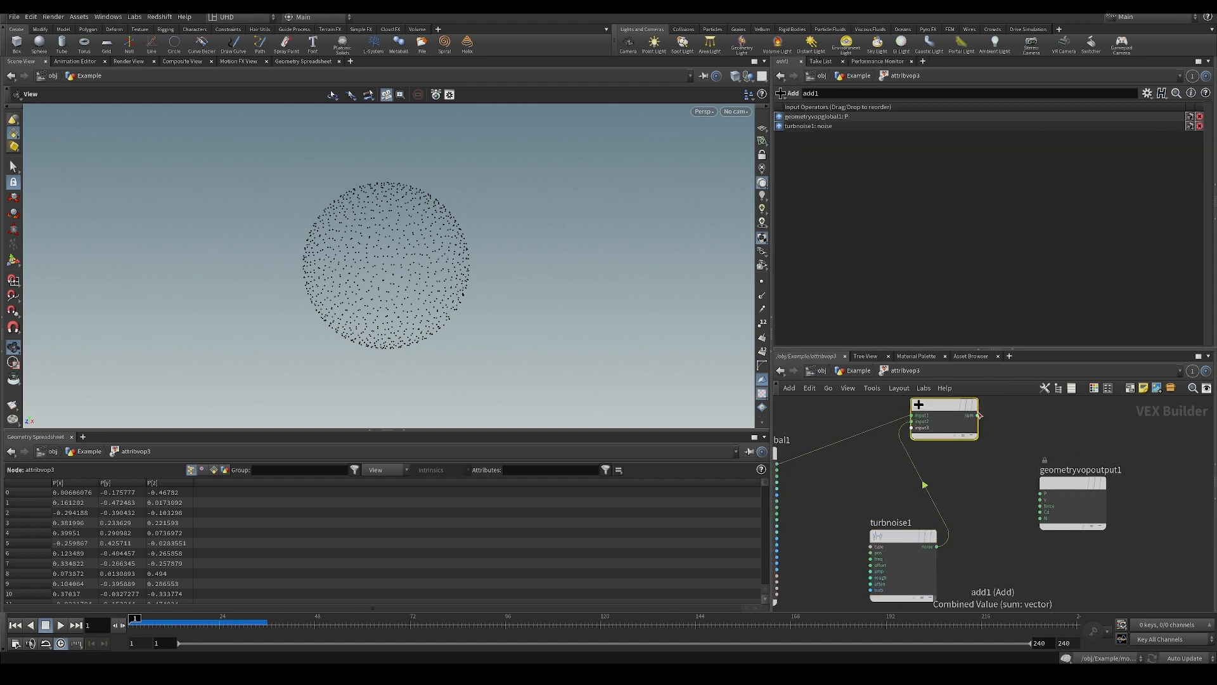
pyautogui.click(978, 415)
pyautogui.click(1040, 493)
pyautogui.moveTo(506, 286); pyautogui.dragTo(487, 288)
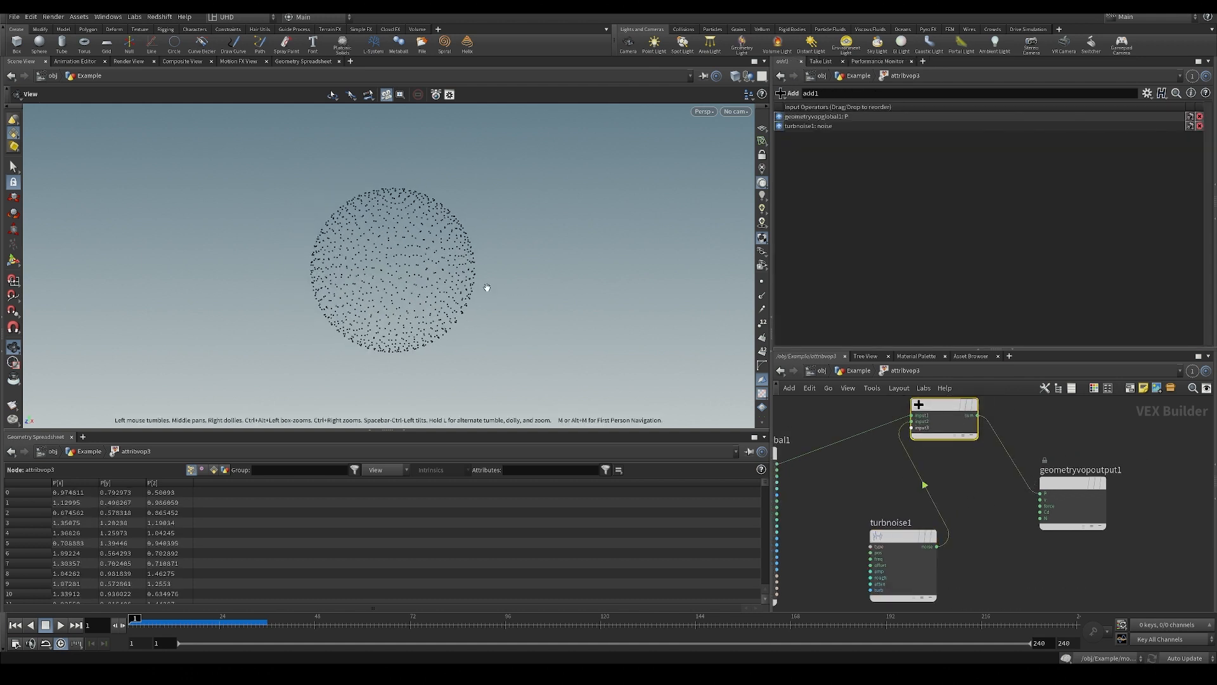
# Move the global parameters node up level with the Add node and select the Turbulent Noise node.
pyautogui.moveTo(868, 562); pyautogui.dragTo(901, 536, button='middle')
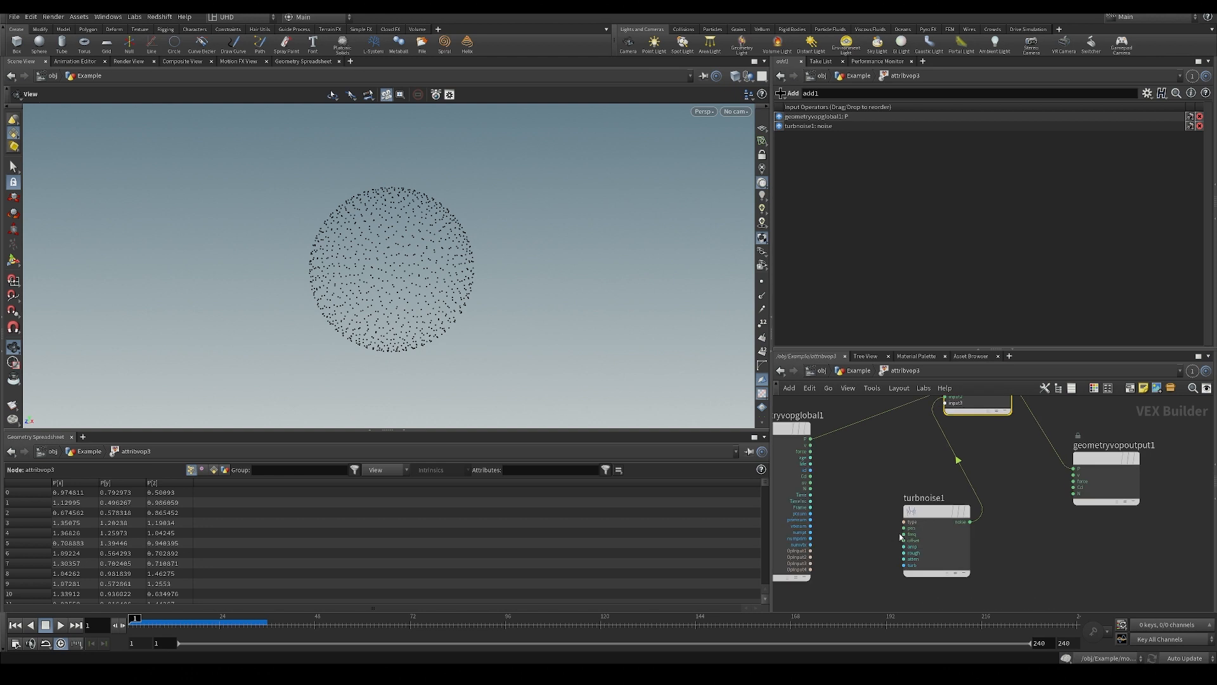
pyautogui.scroll(-1, 903, 474)
pyautogui.moveTo(896, 473); pyautogui.dragTo(869, 478, button='middle')
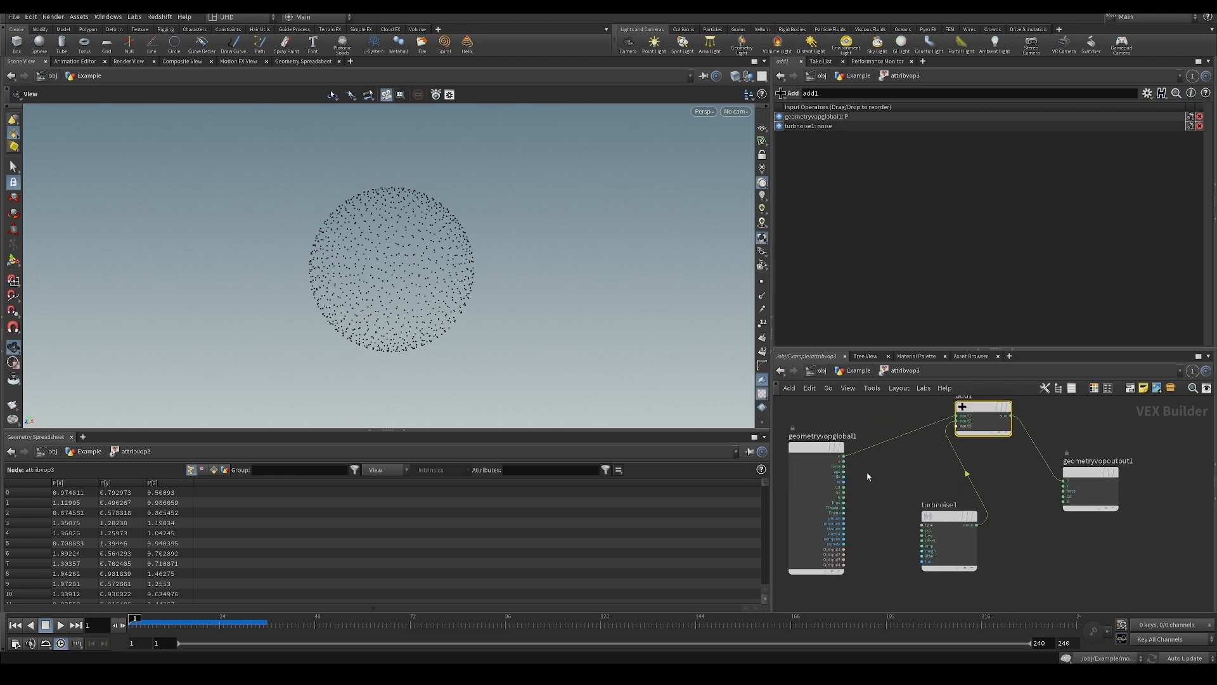
pyautogui.moveTo(824, 448); pyautogui.dragTo(793, 415)
pyautogui.moveTo(859, 465); pyautogui.dragTo(916, 471, button='middle')
pyautogui.click(960, 574)
pyautogui.moveTo(484, 272); pyautogui.dragTo(503, 288)
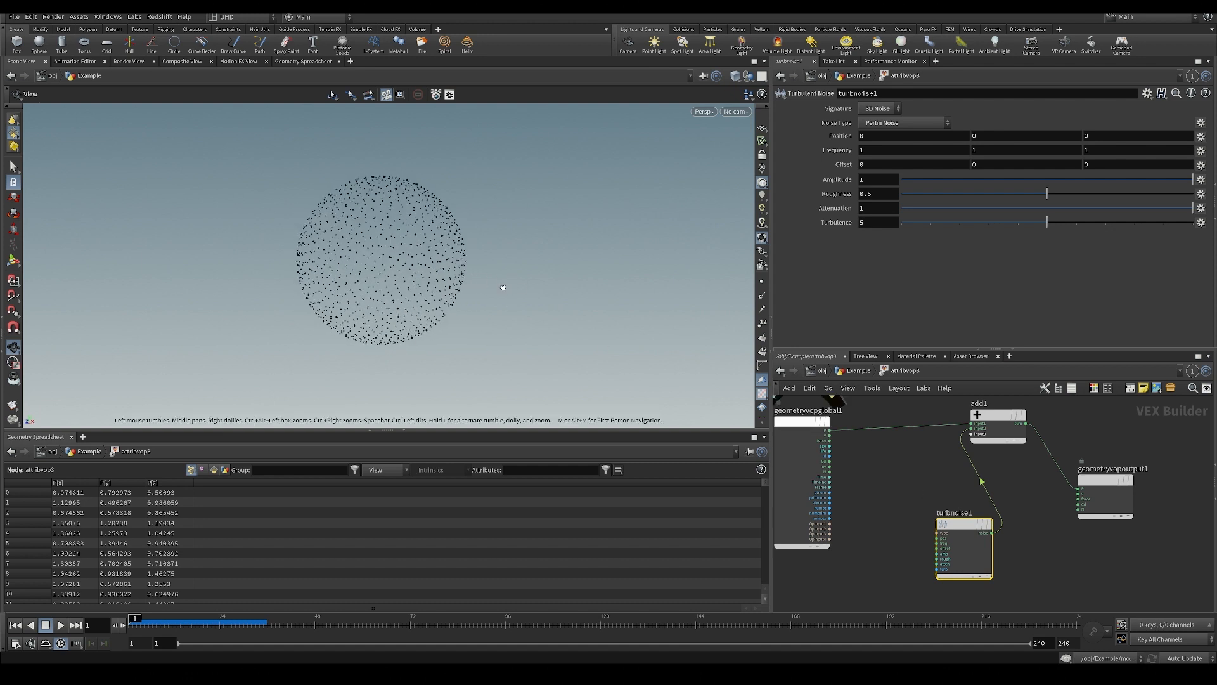
pyautogui.moveTo(395, 243); pyautogui.dragTo(399, 250)
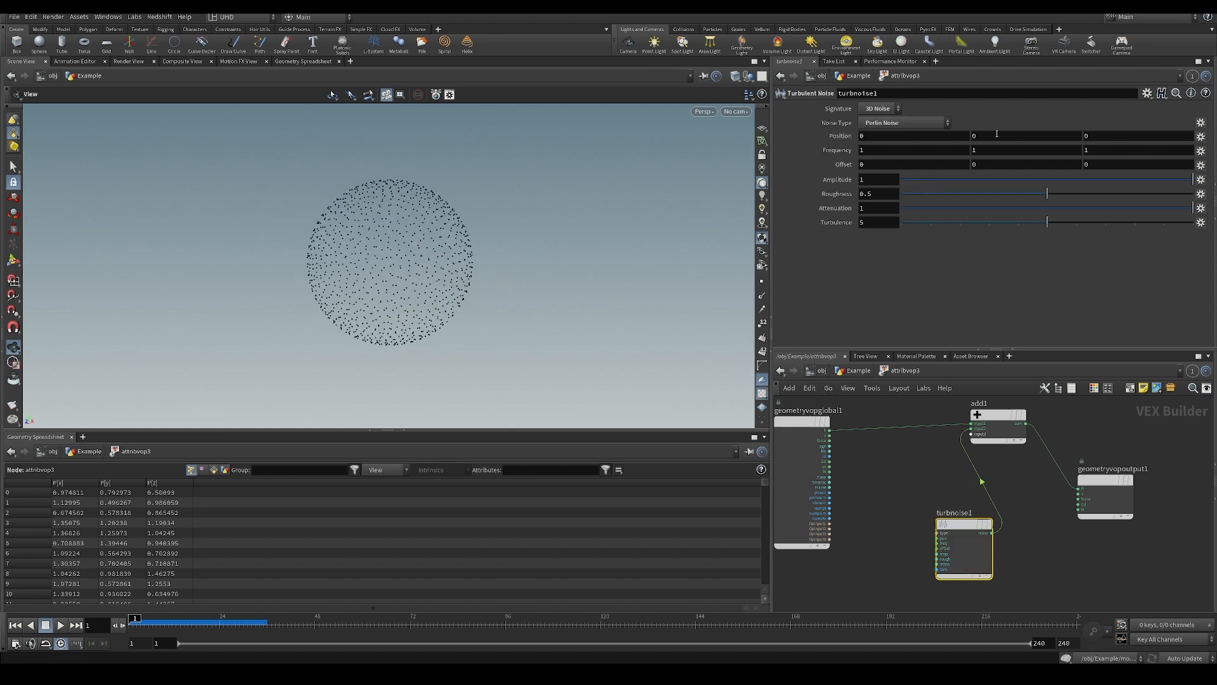
pyautogui.moveTo(891, 454); pyautogui.dragTo(893, 457, button='middle')
pyautogui.moveTo(521, 214); pyautogui.dragTo(431, 236, button='middle')
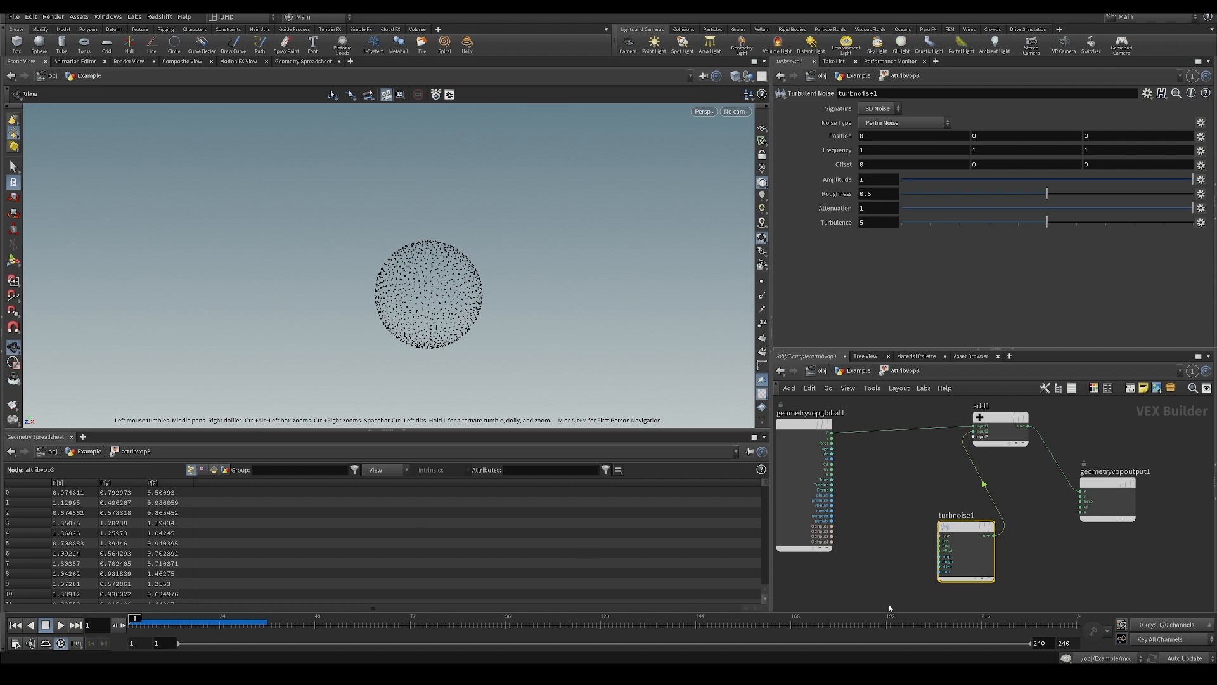
pyautogui.moveTo(893, 509)
pyautogui.mouseDown(button='middle')
pyautogui.moveTo(868, 515)
pyautogui.moveTo(856, 550)
pyautogui.moveTo(881, 510)
pyautogui.mouseUp(button='middle')
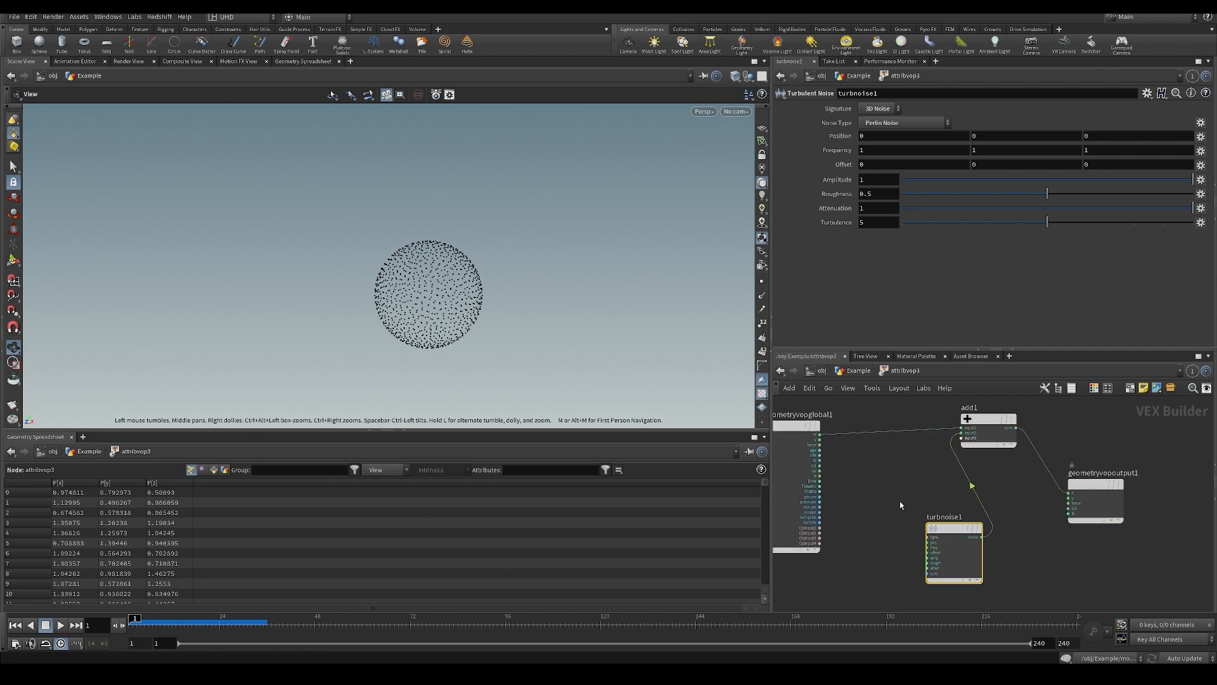
pyautogui.scroll(4, 930, 502)
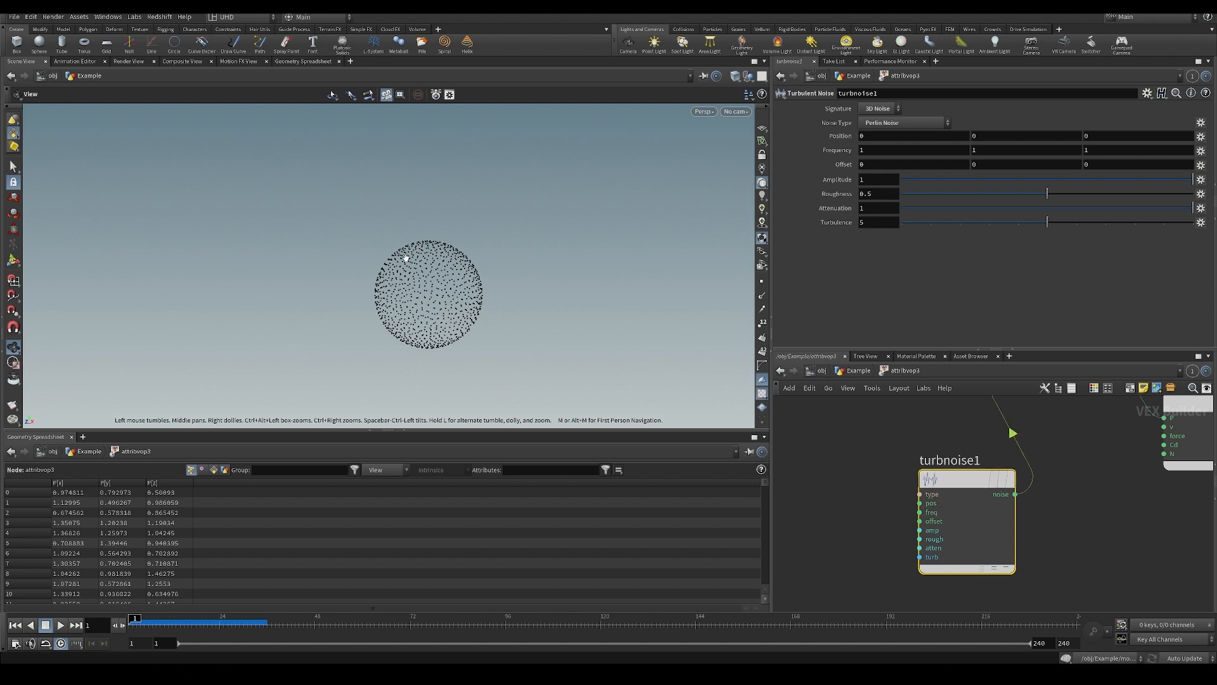
pyautogui.scroll(3, 449, 244)
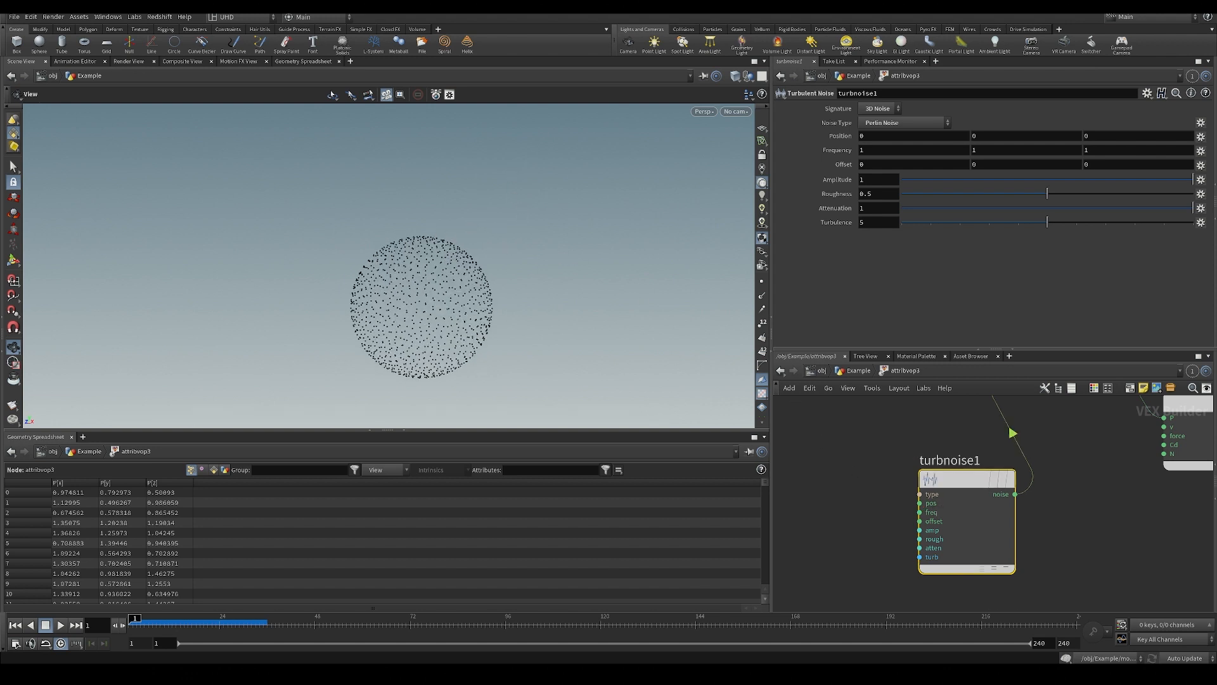
pyautogui.moveTo(978, 460); pyautogui.dragTo(870, 416)
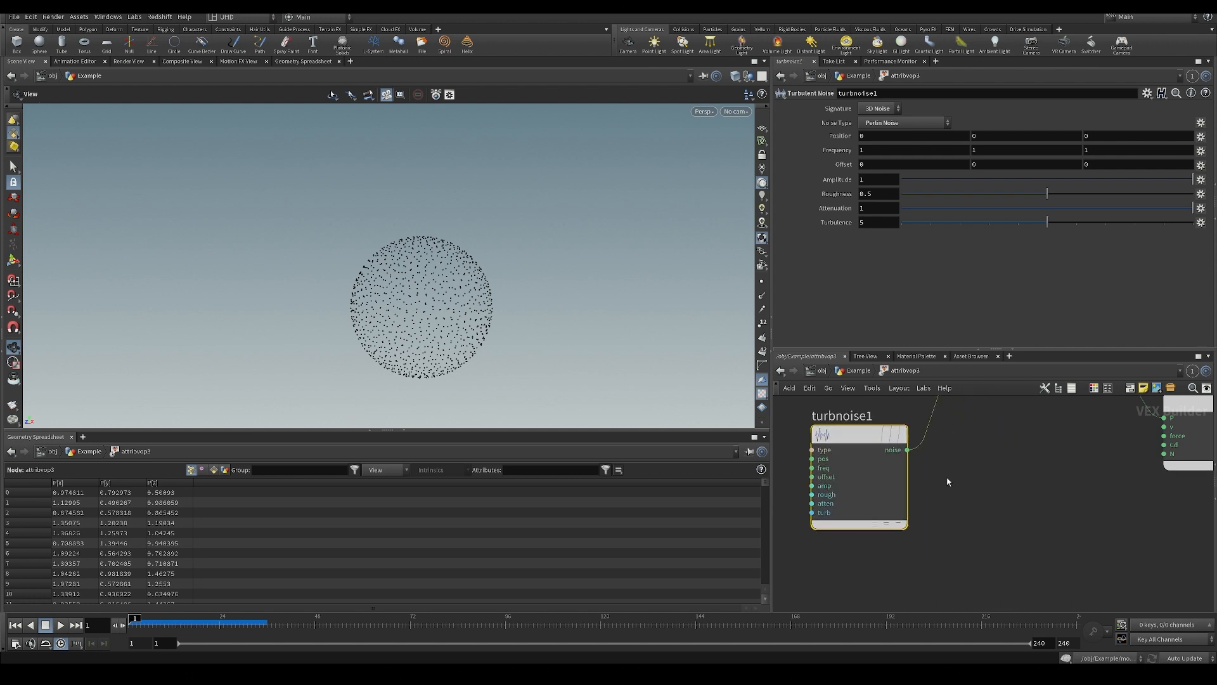
pyautogui.moveTo(541, 295); pyautogui.dragTo(545, 327)
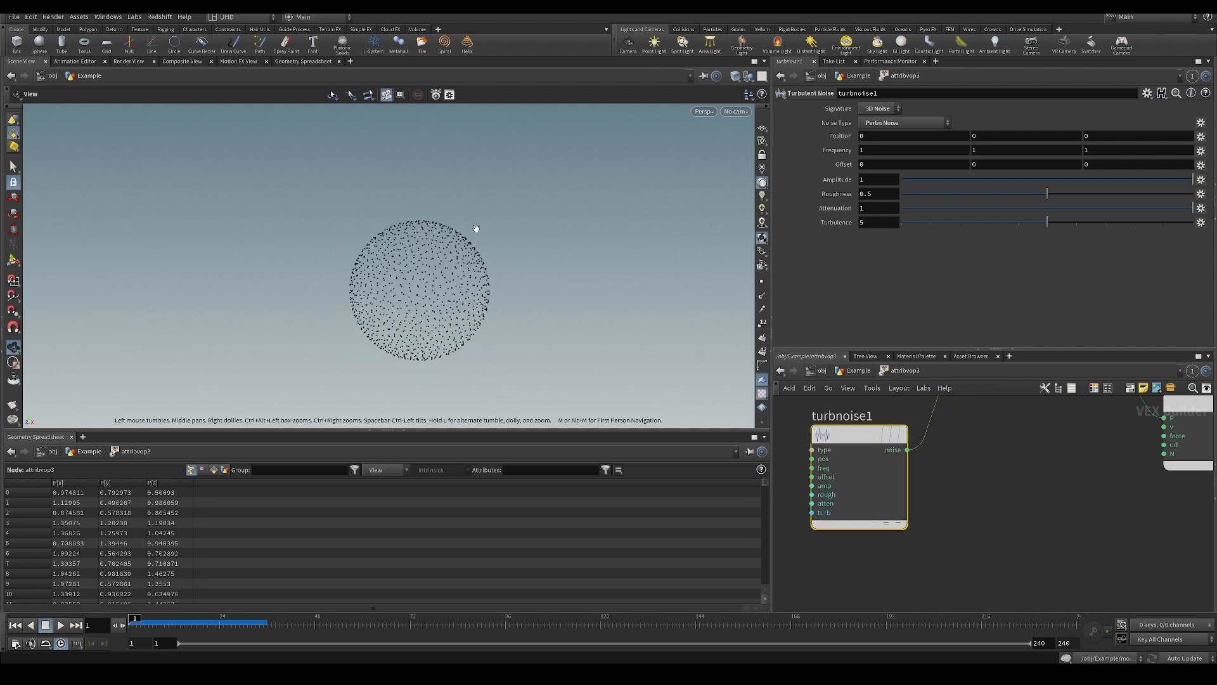
pyautogui.scroll(4, 470, 236)
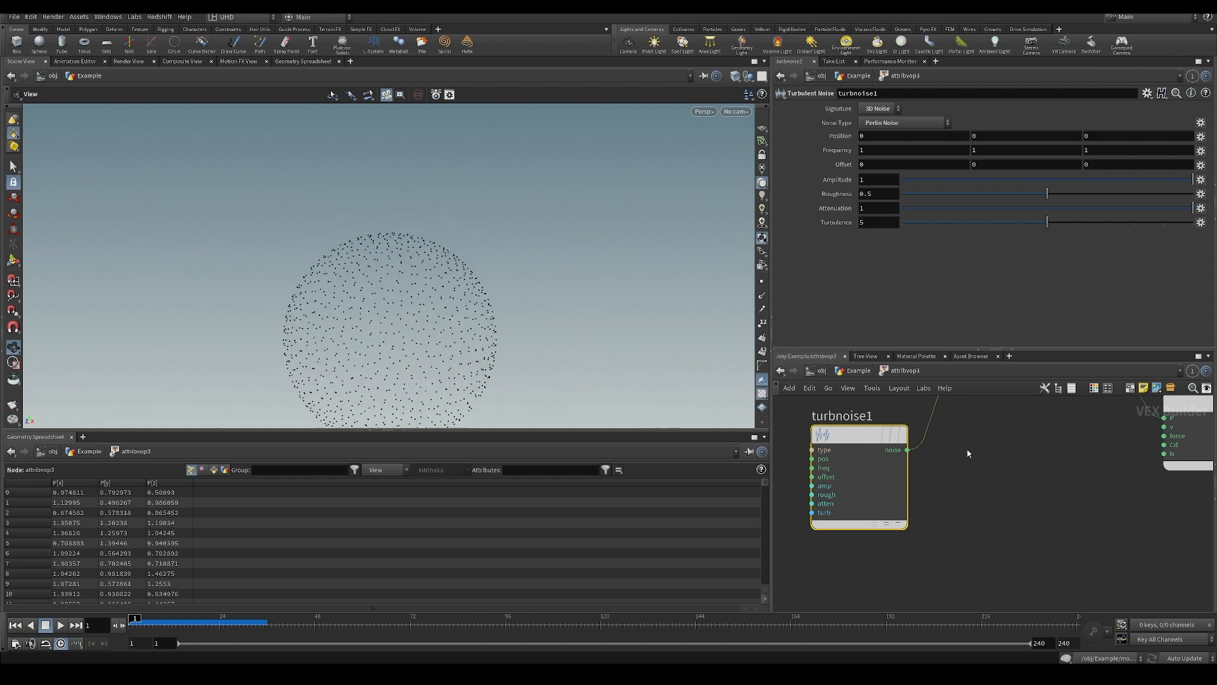
# Move the global parameters node farther away from the Turbulent Noise node to widen the gap between them.
pyautogui.moveTo(976, 457); pyautogui.dragTo(999, 568, button='middle')
pyautogui.scroll(-5, 989, 563)
pyautogui.moveTo(916, 537); pyautogui.dragTo(943, 489, button='middle')
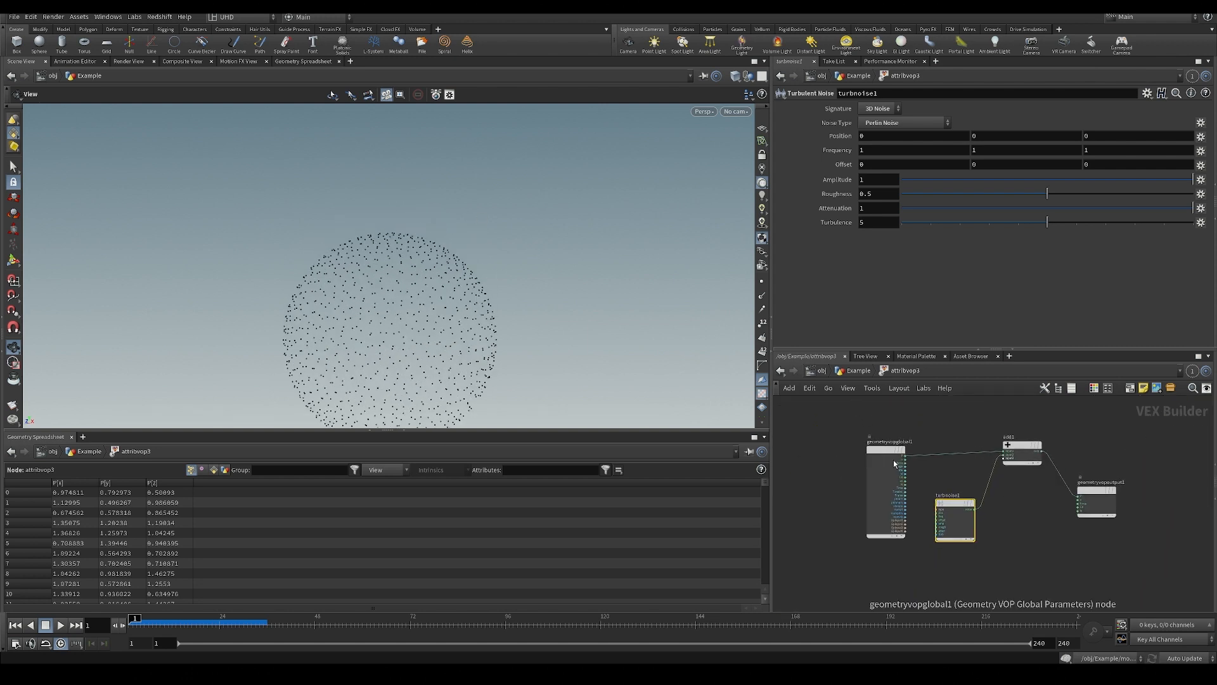
pyautogui.moveTo(894, 459); pyautogui.dragTo(868, 455)
# Promote the Turbulent Noise node's type, frequency, offset, amplitude and roughness inputs to parameters of the Attribute VOP.
pyautogui.scroll(5, 932, 506)
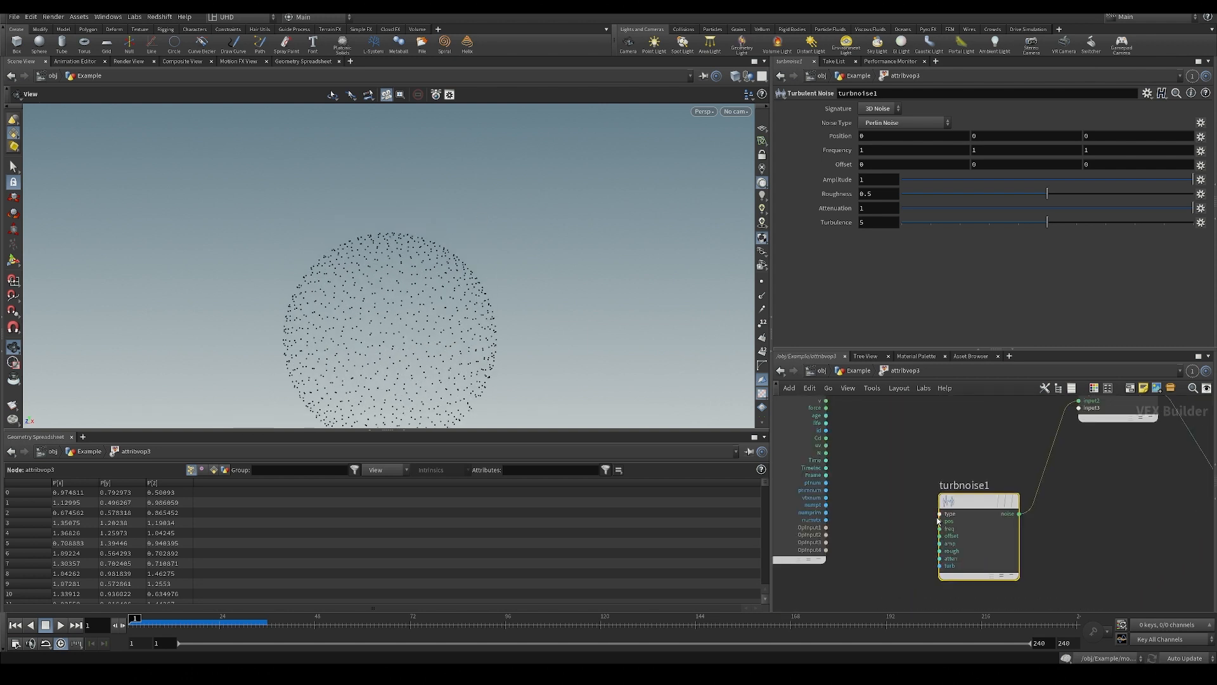
pyautogui.rightClick(938, 514)
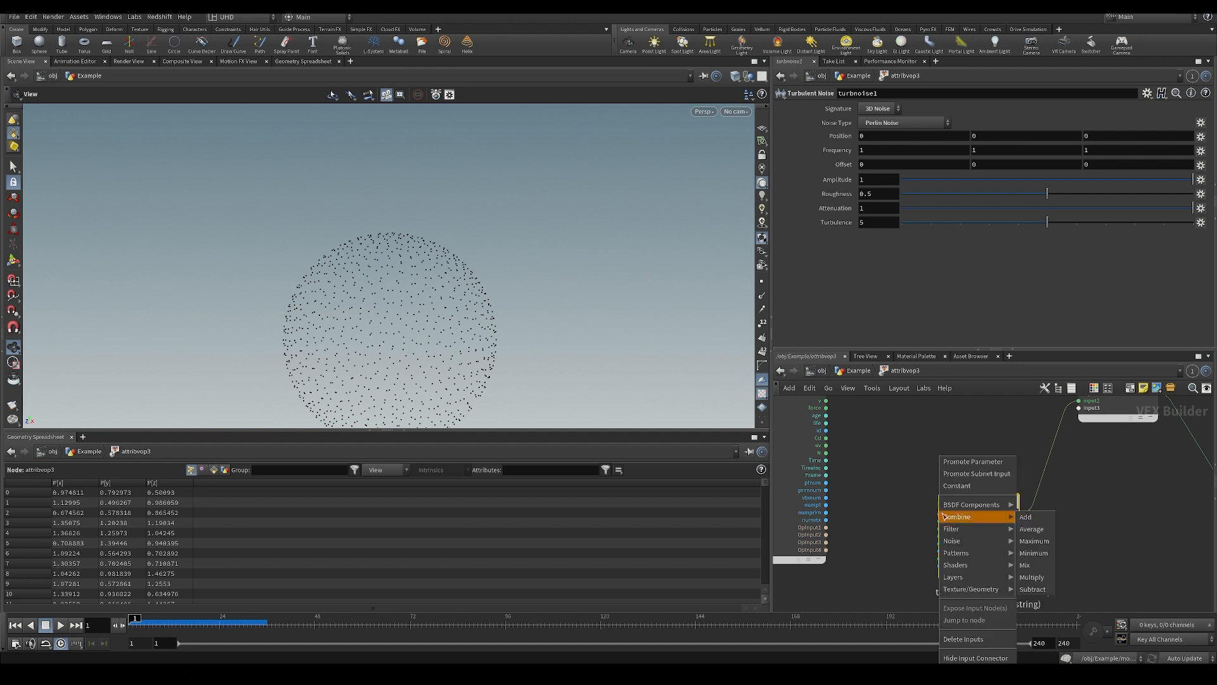
pyautogui.click(963, 463)
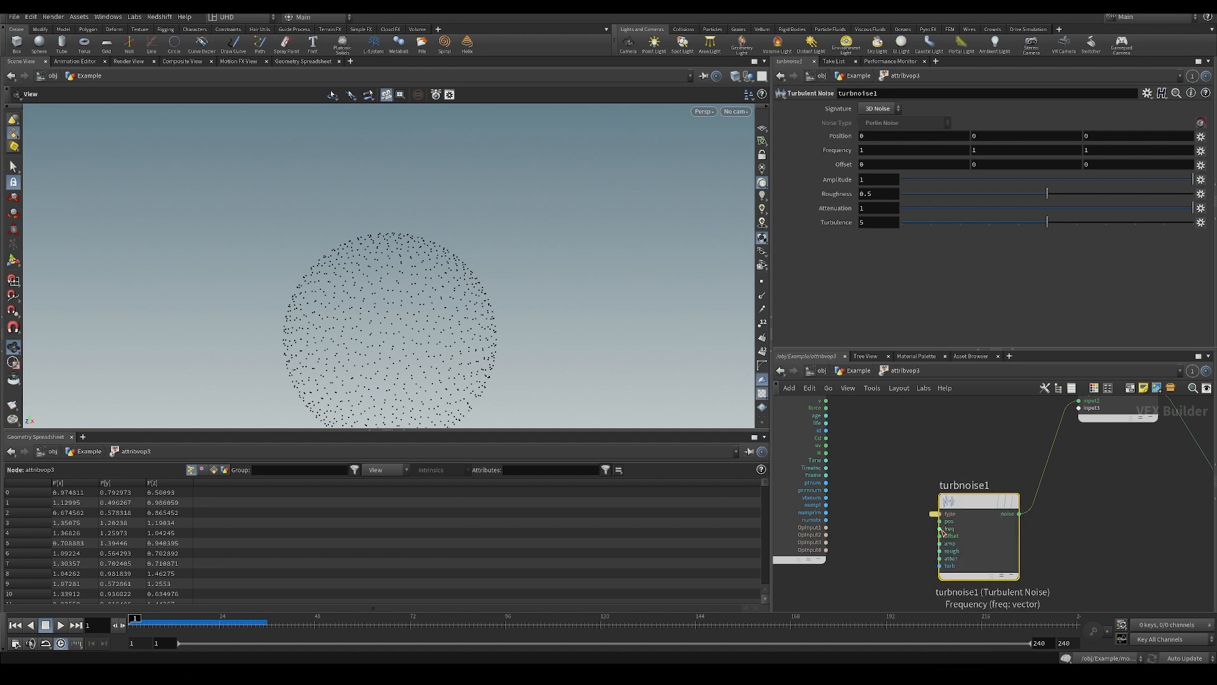
pyautogui.rightClick(944, 530)
pyautogui.click(964, 487)
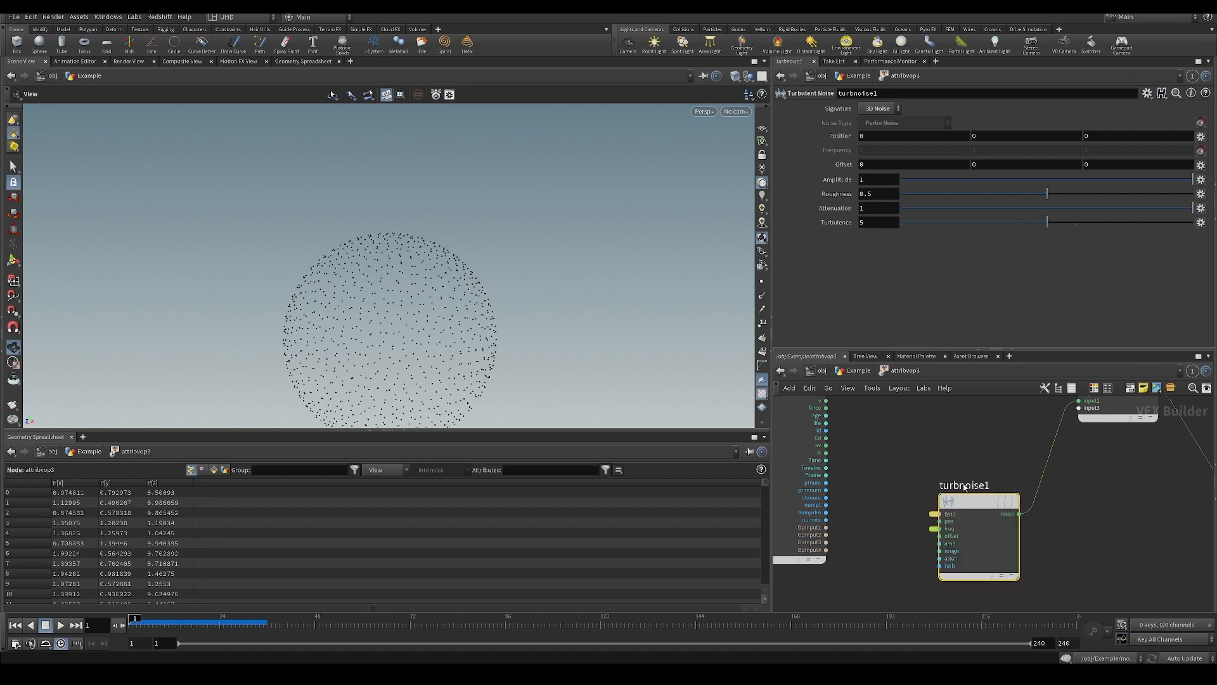
pyautogui.rightClick(941, 536)
pyautogui.click(963, 472)
pyautogui.rightClick(941, 546)
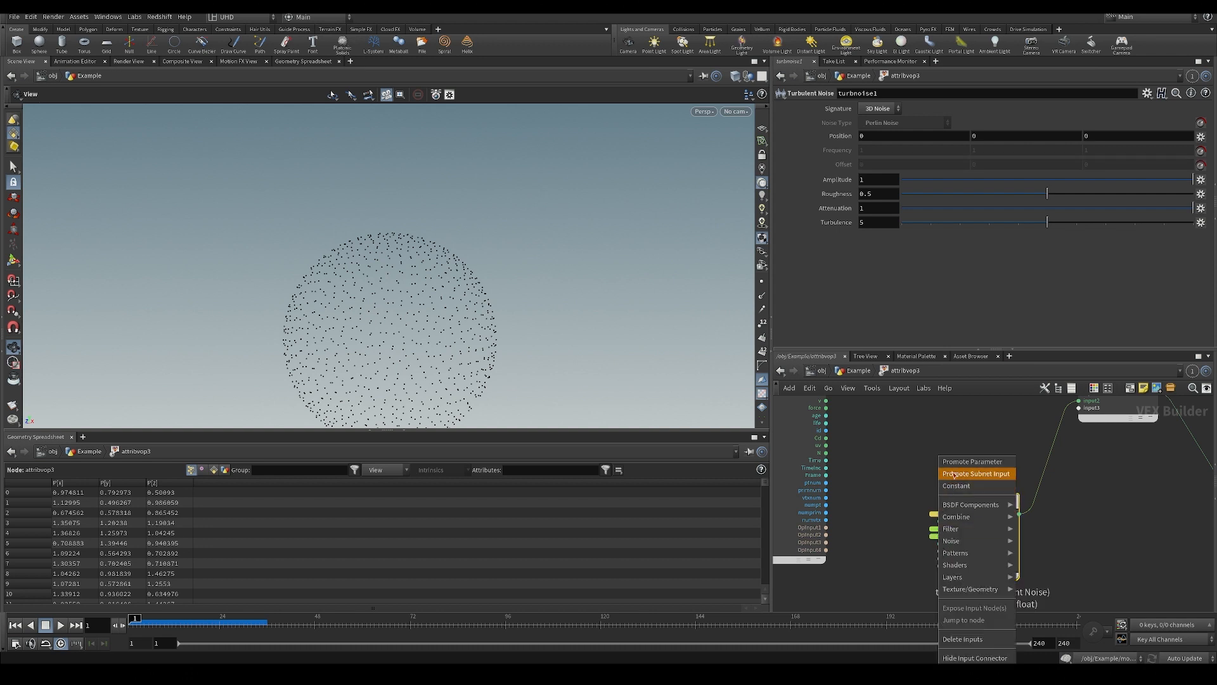
pyautogui.click(964, 463)
pyautogui.rightClick(943, 551)
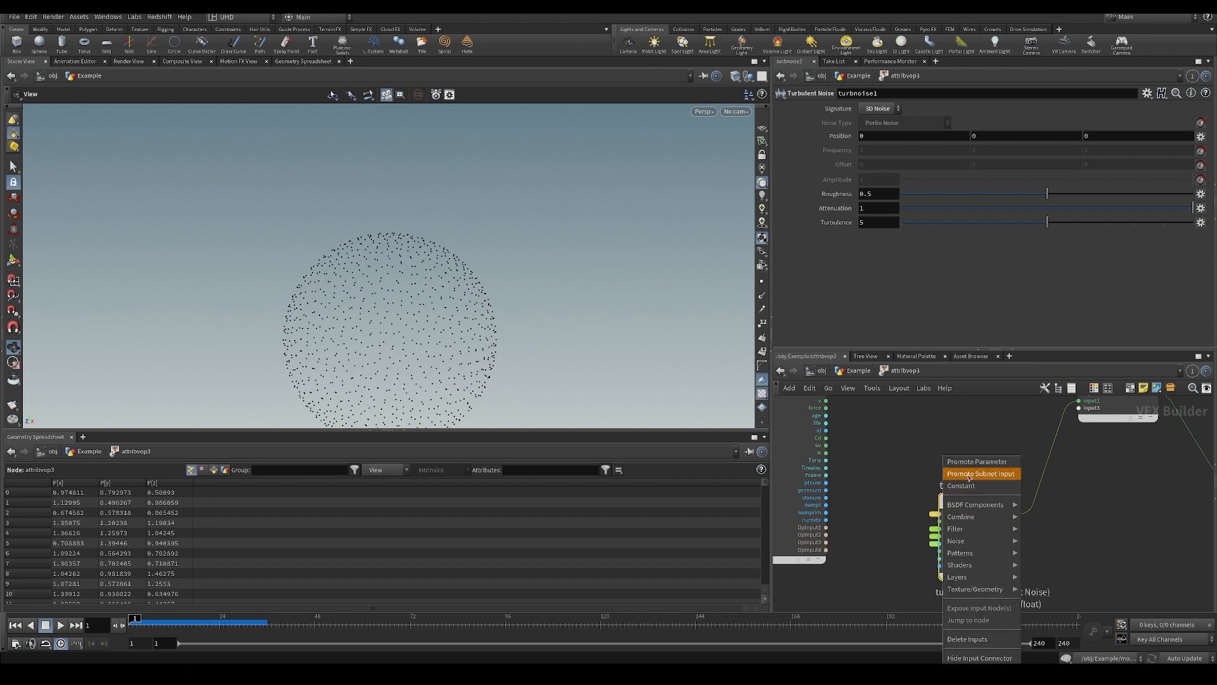
pyautogui.click(963, 467)
# Go back up to the Example network and add a Solver node wired below attribvop3.
pyautogui.press('u')
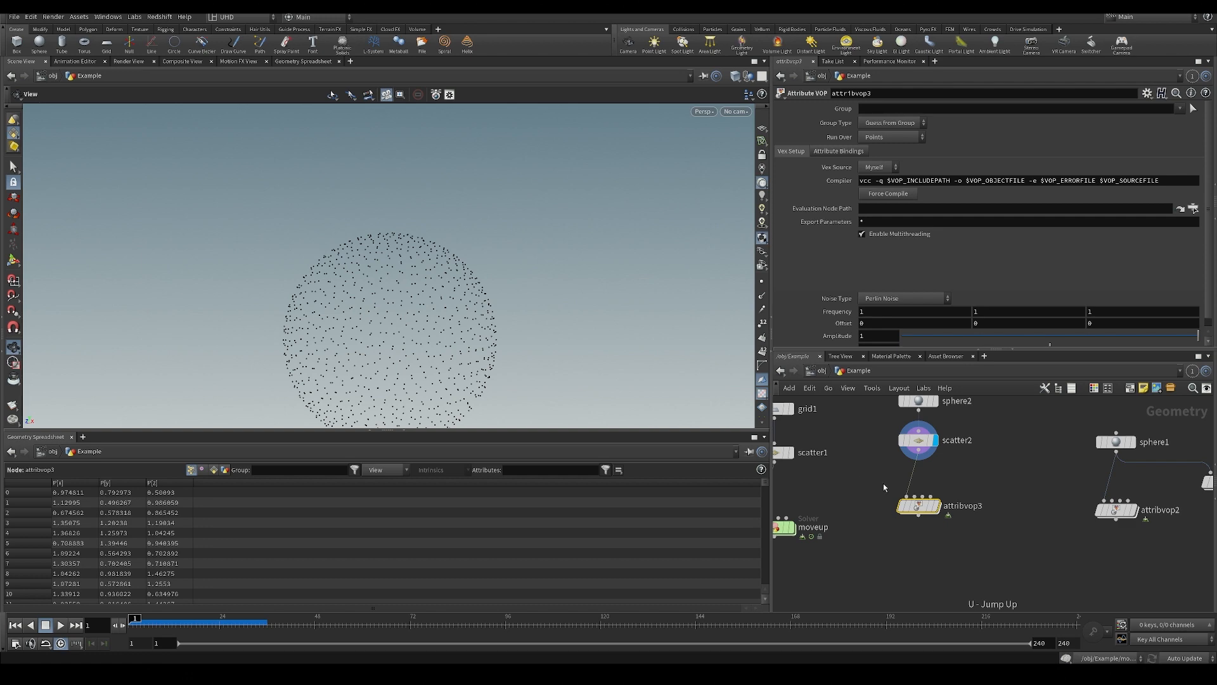
pyautogui.press('Tab')
pyautogui.write('sol')
pyautogui.press('Return')
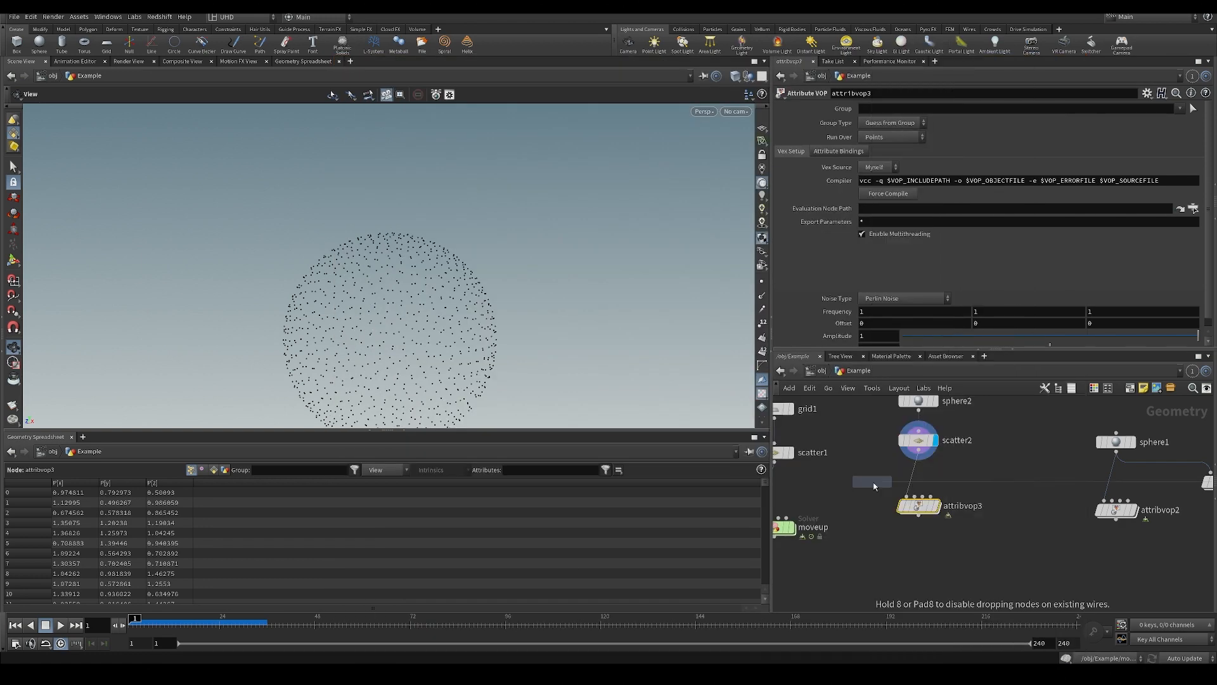
pyautogui.click(911, 561)
# Move attribvop3 into the solver's network, insert it between Prev_Frame and OUT, and save the scene.
pyautogui.click(918, 505)
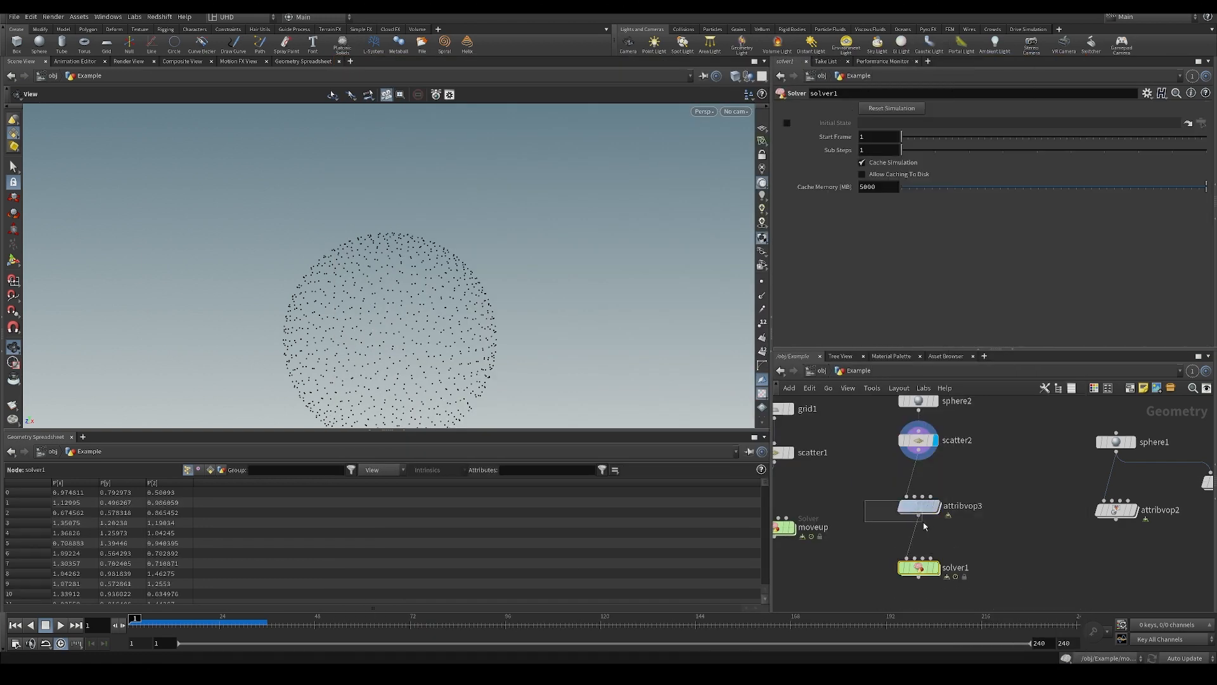
pyautogui.hotkey('ctrl', 'x')
pyautogui.doubleClick(918, 567)
pyautogui.hotkey('ctrl', 'v')
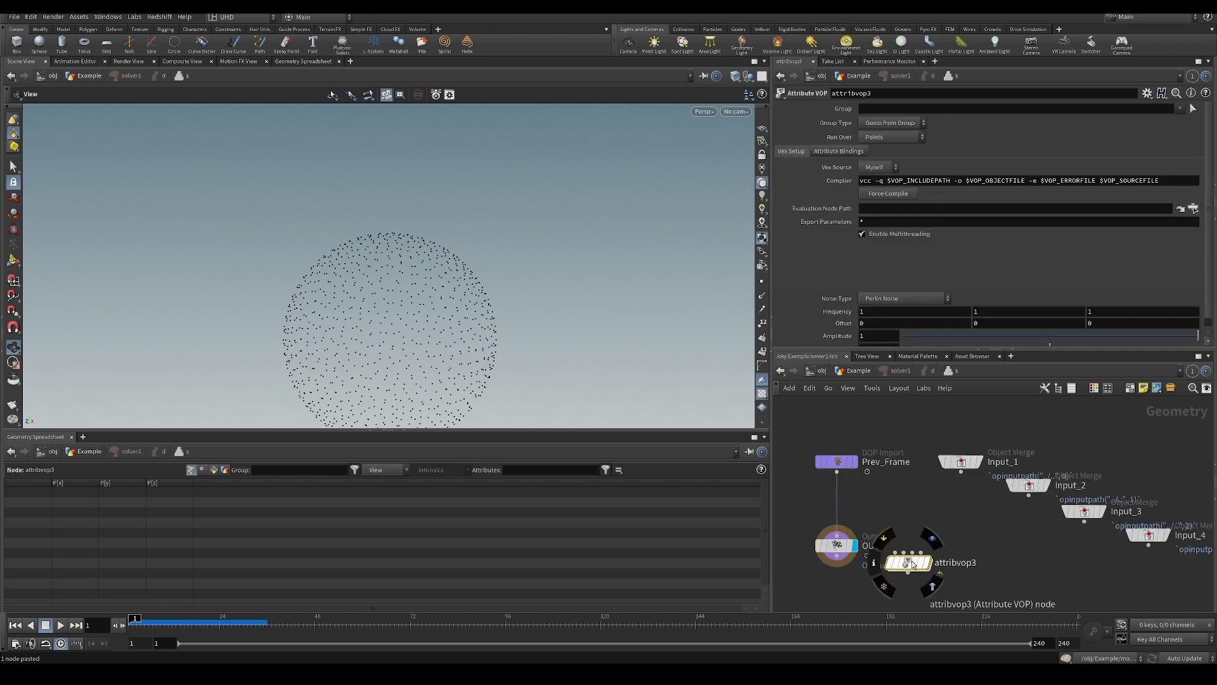
pyautogui.hotkey('ctrl', 's')
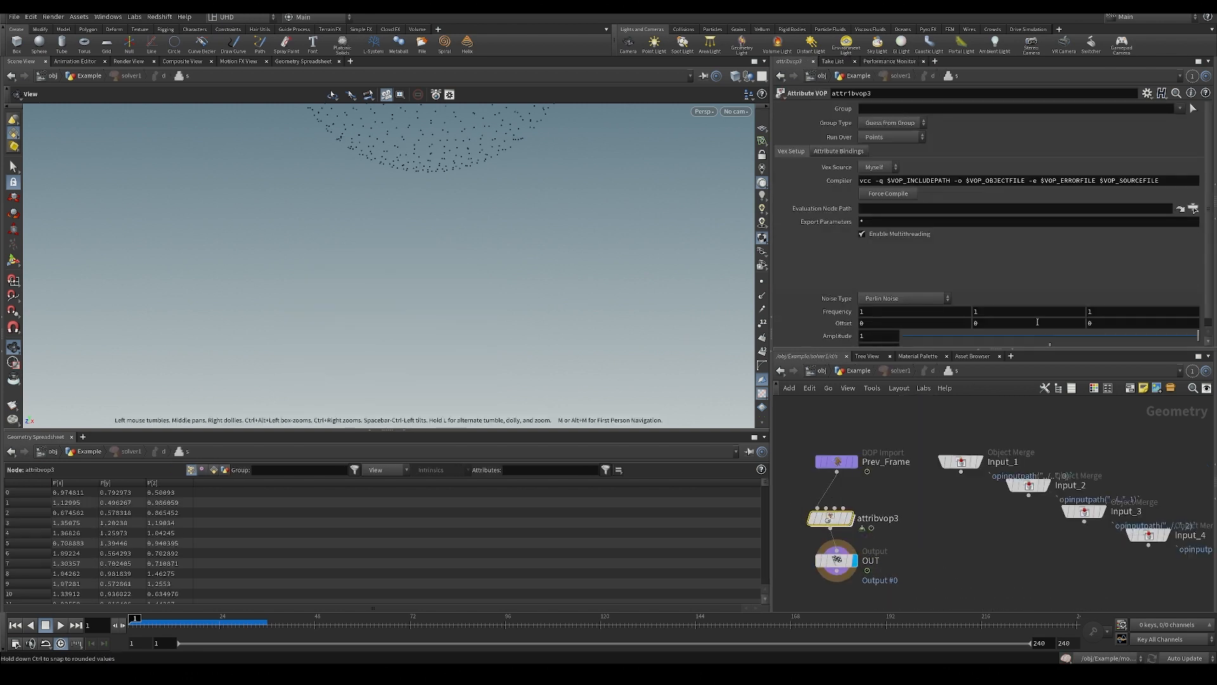
# Set attribvop3's noise frequency to 2.8 on all three axes and its amplitude to 0.1.
pyautogui.moveTo(841, 310); pyautogui.dragTo(865, 326, button='middle')
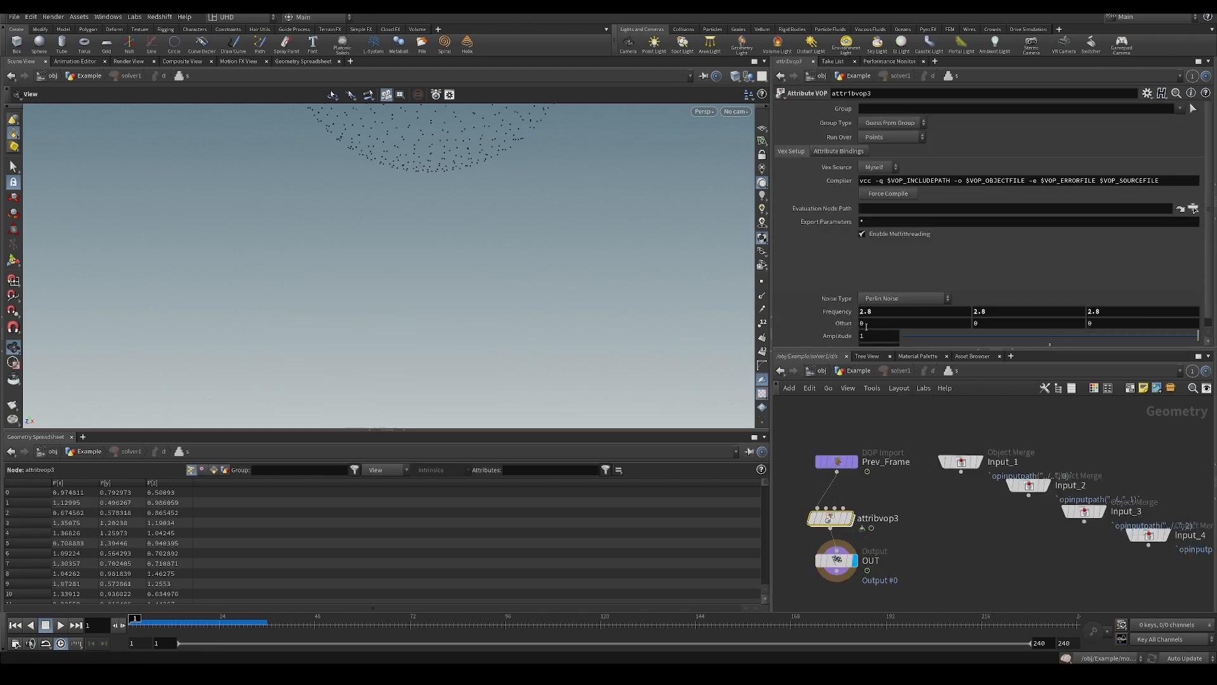
pyautogui.write('.1')
pyautogui.press('Return')
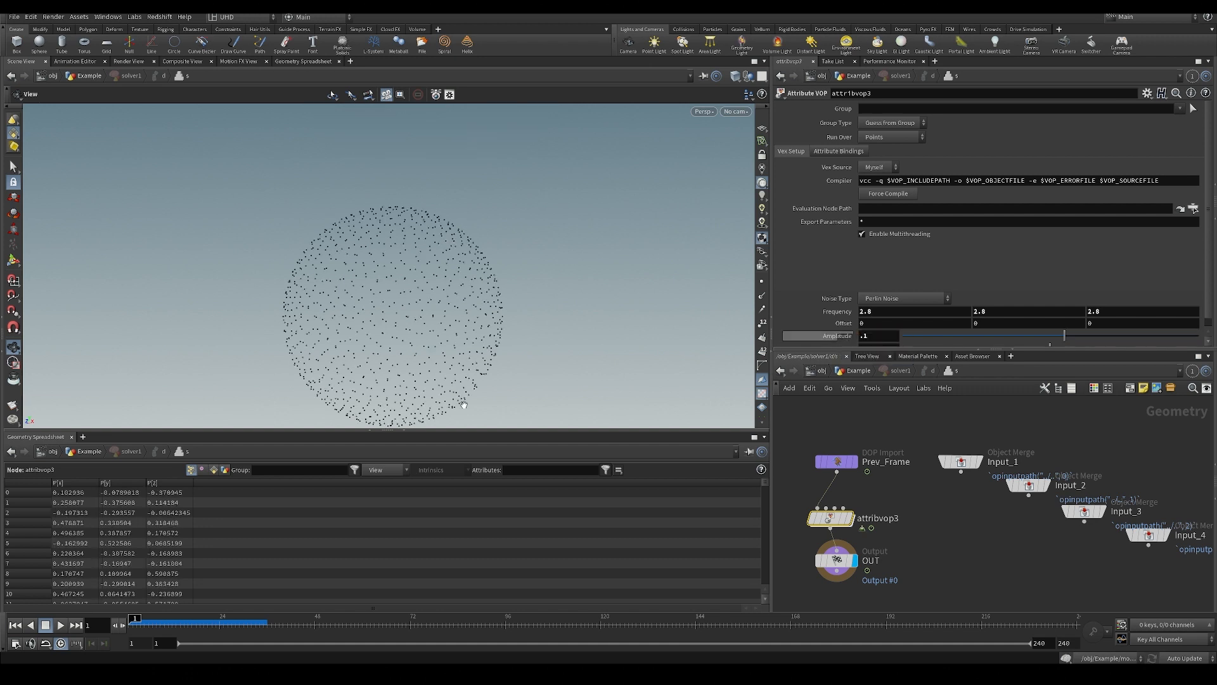
# Frame the point sphere from farther away, play the simulation and rewind to the first frame.
pyautogui.press('h')
pyautogui.moveTo(971, 583); pyautogui.dragTo(972, 576, button='middle')
pyautogui.moveTo(562, 354); pyautogui.dragTo(559, 366, button='middle')
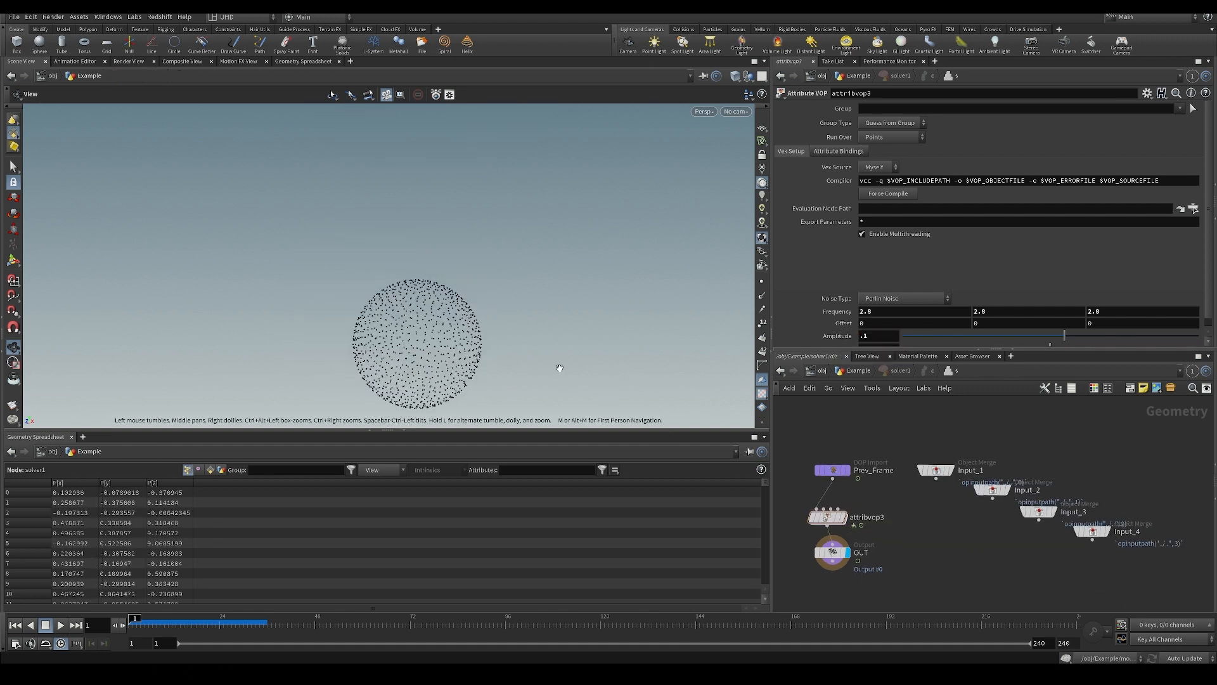
pyautogui.scroll(-5, 391, 313)
pyautogui.moveTo(532, 230); pyautogui.dragTo(547, 201, button='middle')
pyautogui.scroll(-3, 462, 245)
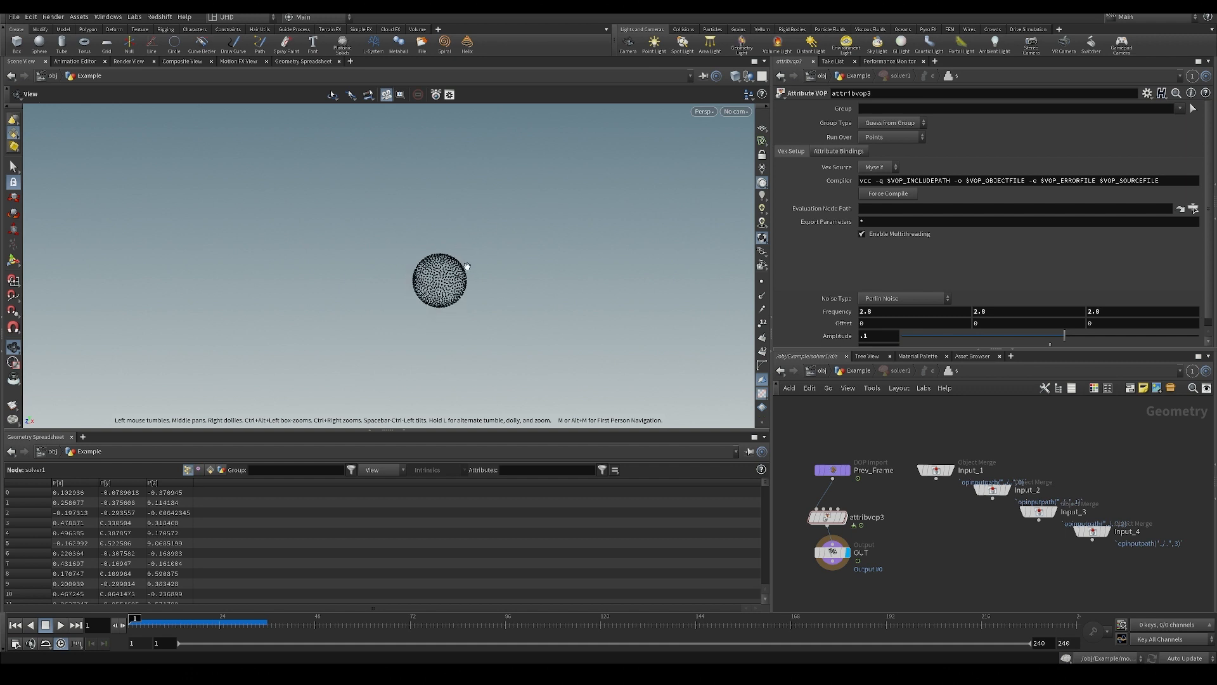
pyautogui.moveTo(464, 244); pyautogui.dragTo(430, 293, button='middle')
pyautogui.scroll(-2, 410, 297)
pyautogui.press('Up')
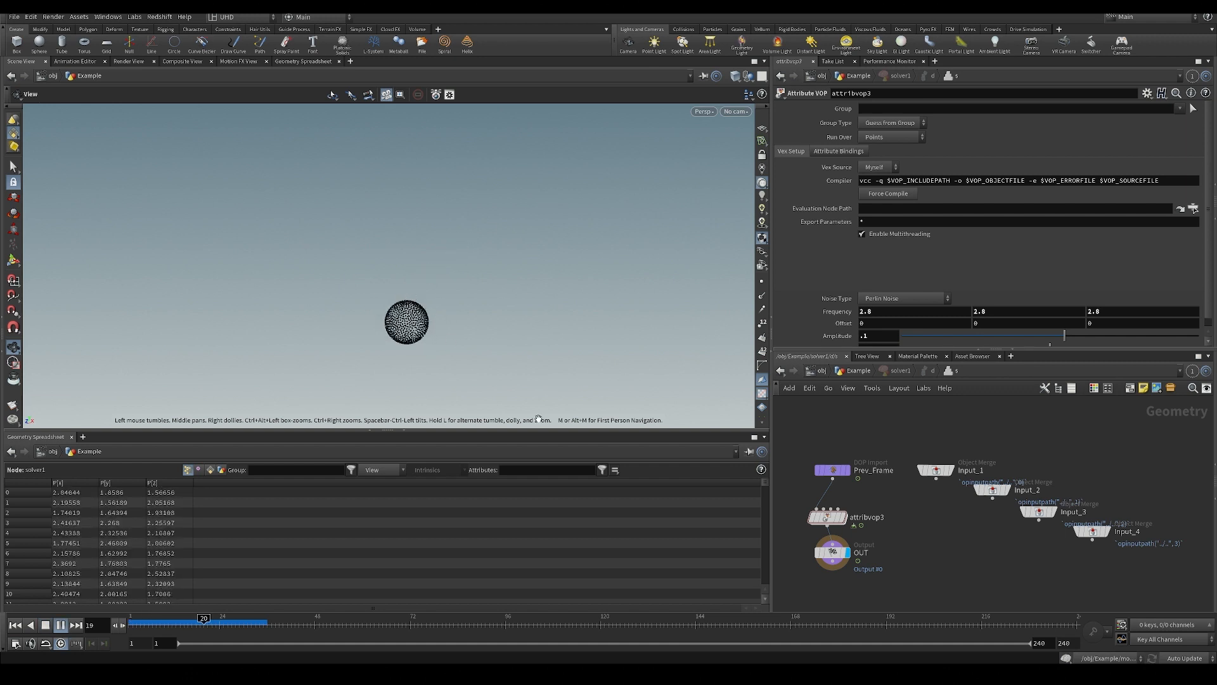
pyautogui.hotkey('ctrl', 'Up')
# Display solver1 in the Example network and play the simulation, scrubbing back to frame 6.
pyautogui.moveTo(910, 541); pyautogui.dragTo(909, 532, button='middle')
pyautogui.press('u')
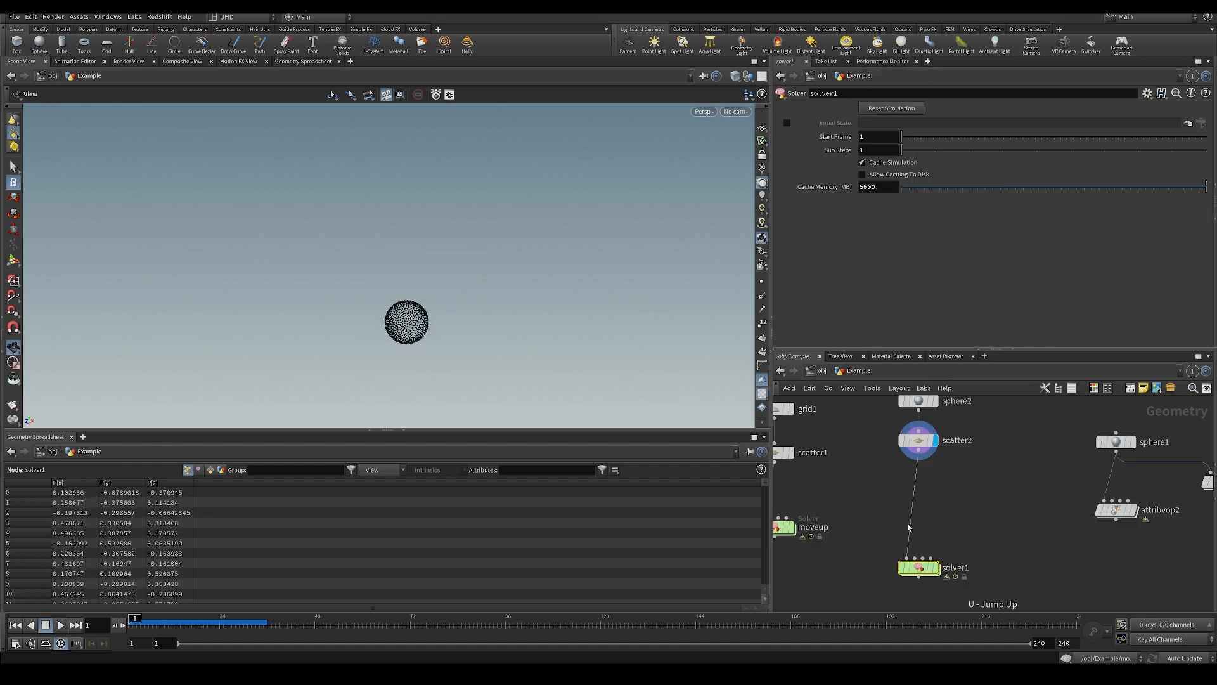
pyautogui.press('Up')
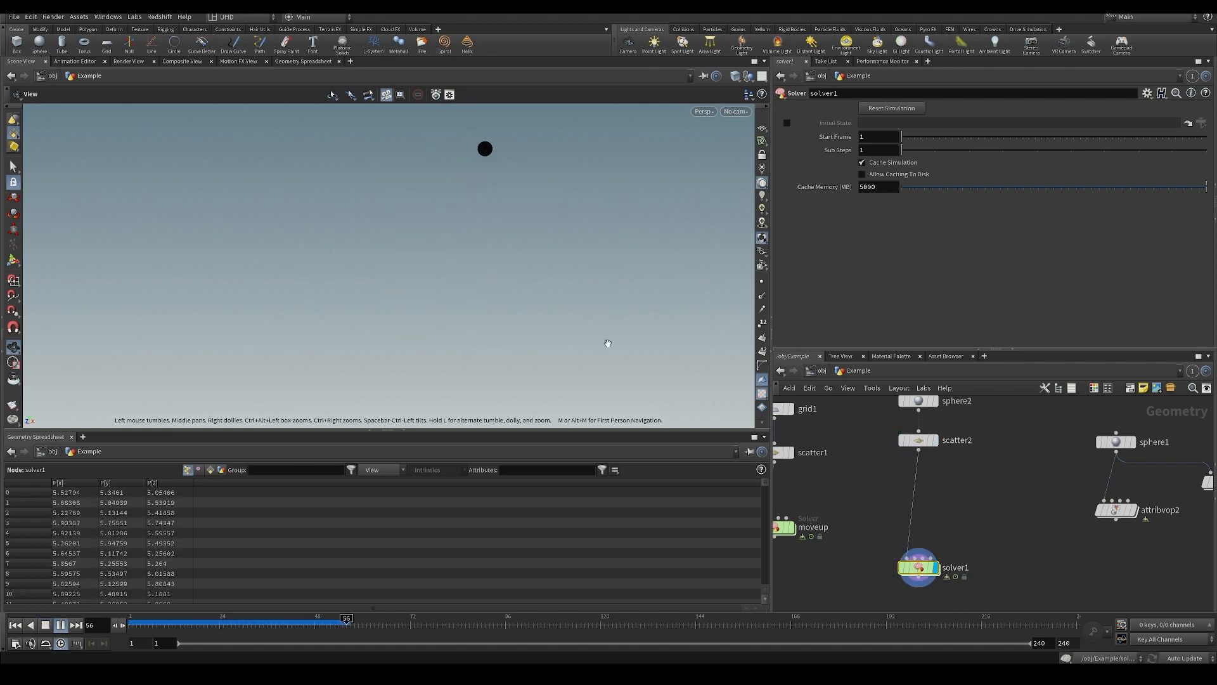
pyautogui.moveTo(290, 623); pyautogui.dragTo(149, 622)
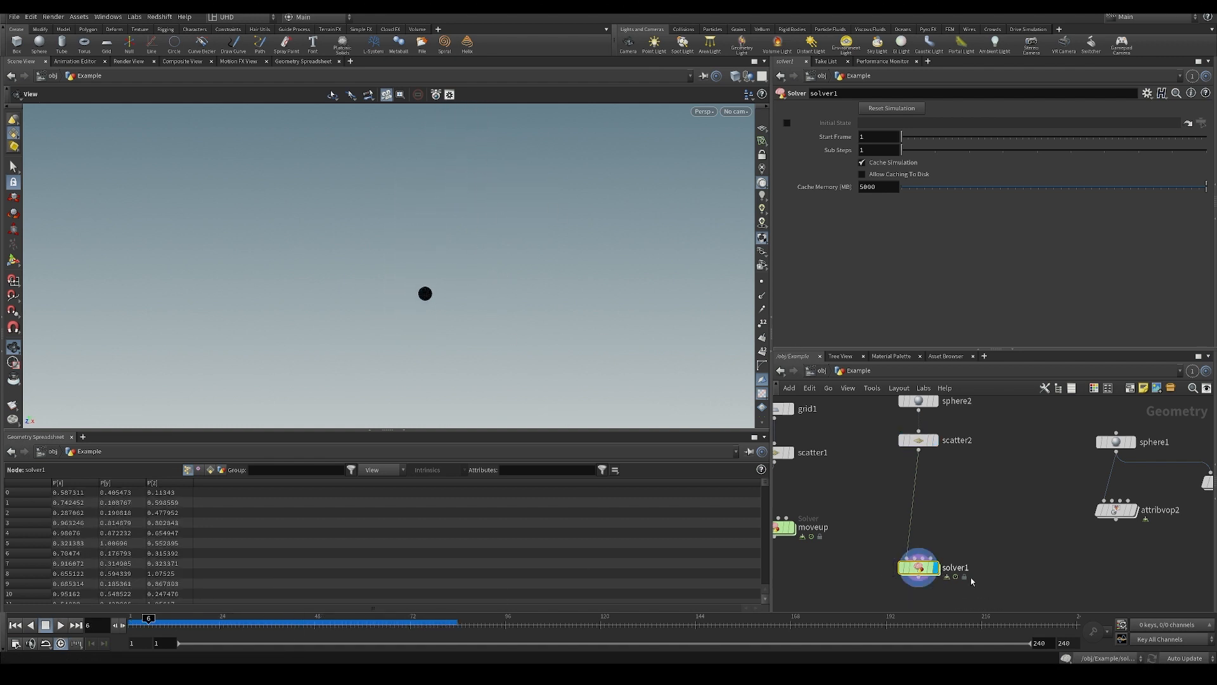
# Inside solver1, set attribvop3's frequency to 5 on all axes and amplitude to 0.3, and replay the simulation.
pyautogui.doubleClick(925, 574)
pyautogui.moveTo(835, 311); pyautogui.dragTo(839, 339, button='middle')
pyautogui.press('Up')
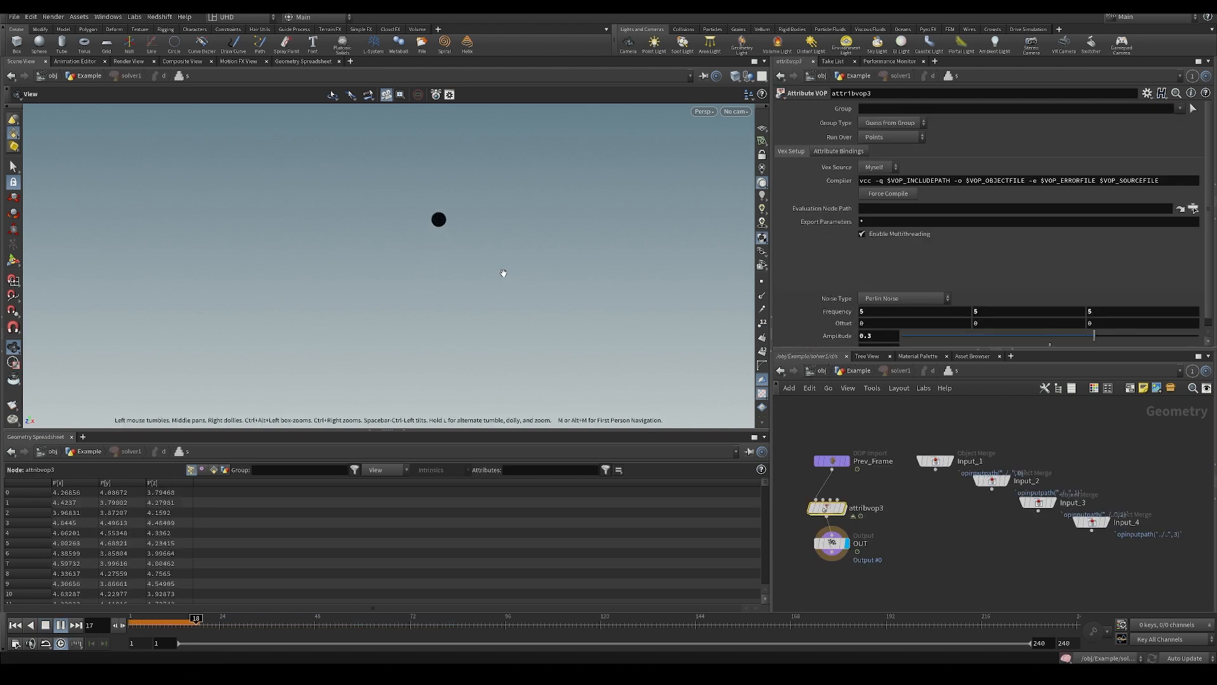
pyautogui.hotkey('ctrl', 'Up')
# Inside attribvop3, wire the global P into the Turbulent Noise node's position input.
pyautogui.moveTo(840, 525); pyautogui.dragTo(844, 525, button='middle')
pyautogui.scroll(2, 461, 268)
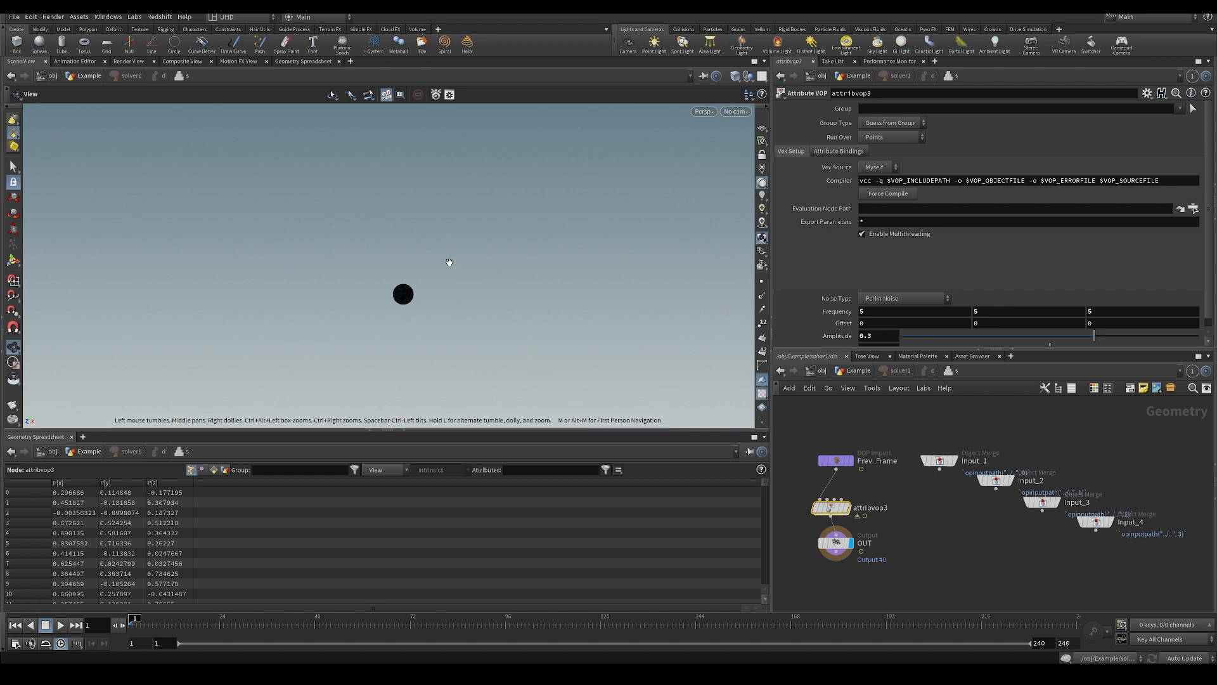
pyautogui.scroll(5, 371, 307)
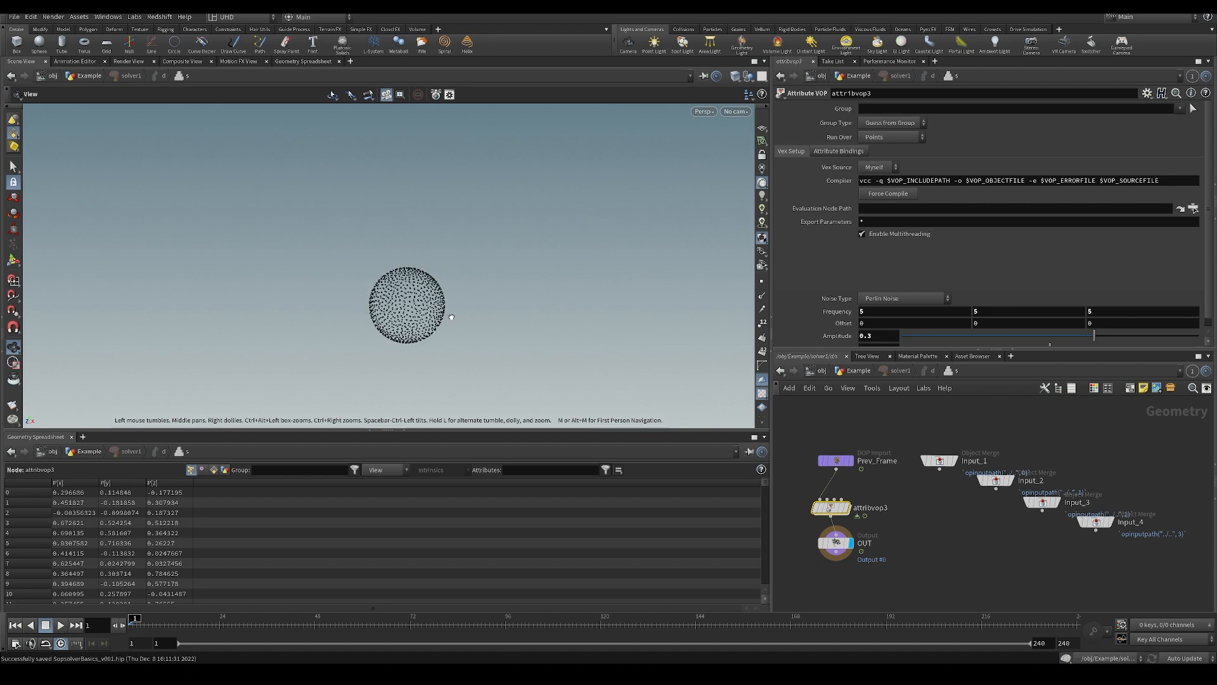
pyautogui.moveTo(380, 309); pyautogui.dragTo(465, 339)
pyautogui.scroll(3, 388, 293)
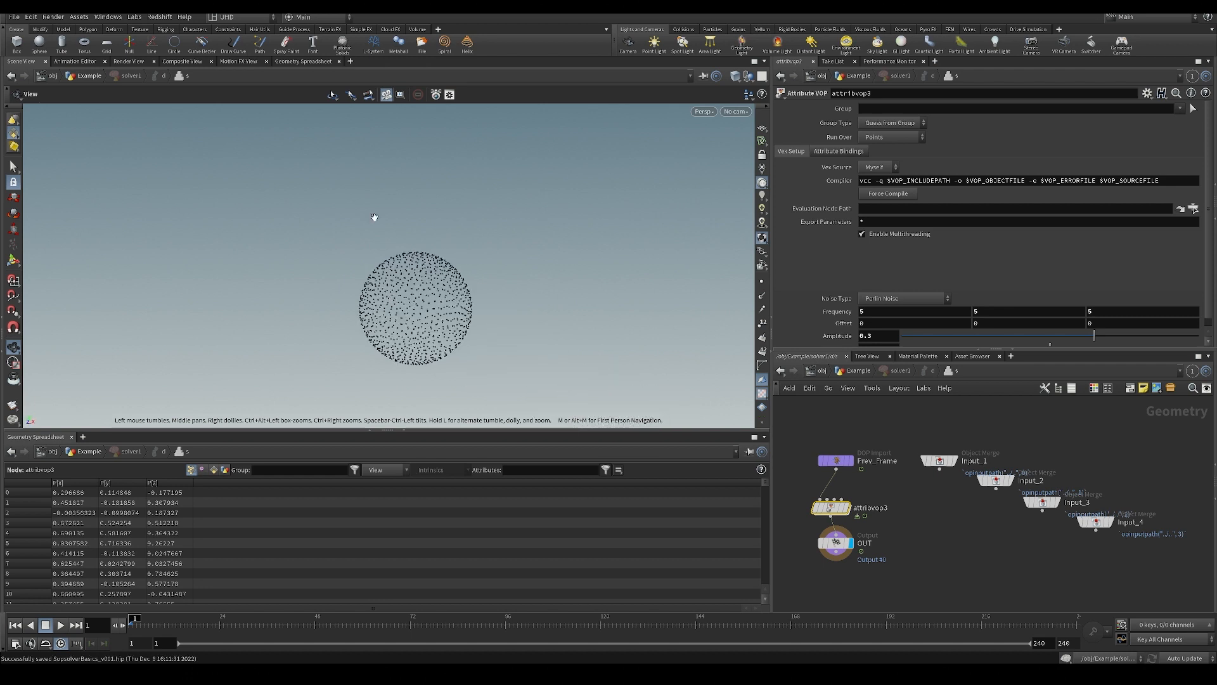
pyautogui.moveTo(506, 394); pyautogui.dragTo(501, 362, button='middle')
pyautogui.doubleClick(831, 507)
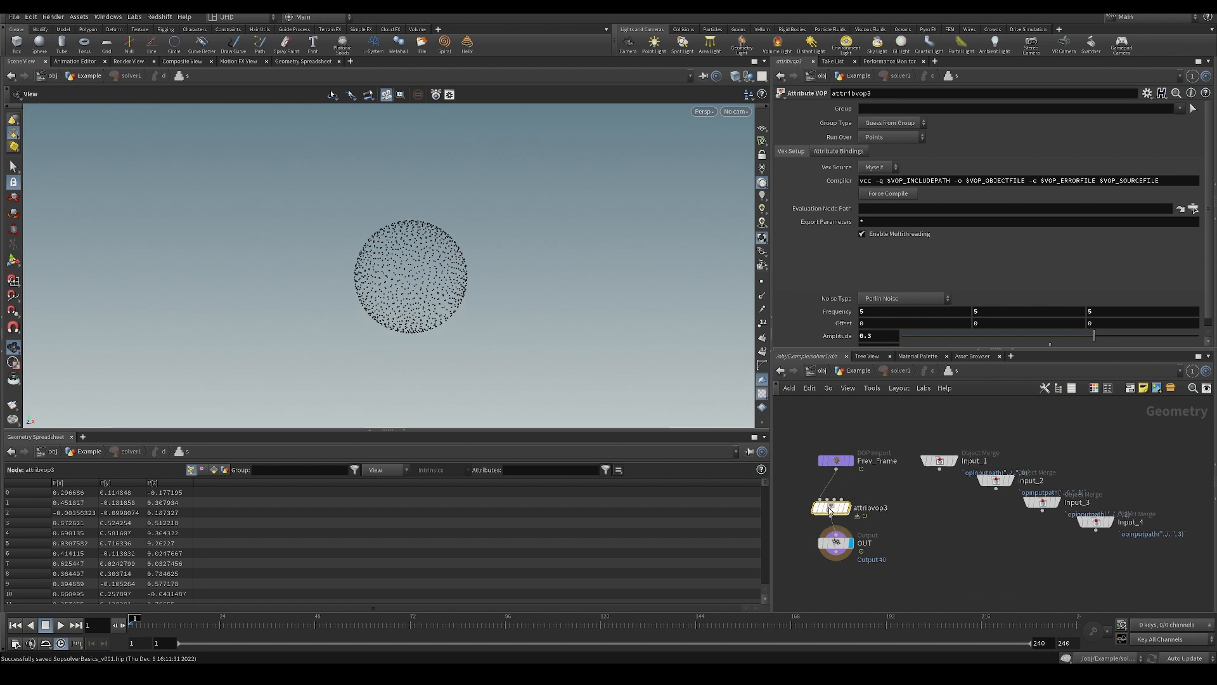
pyautogui.click(933, 534)
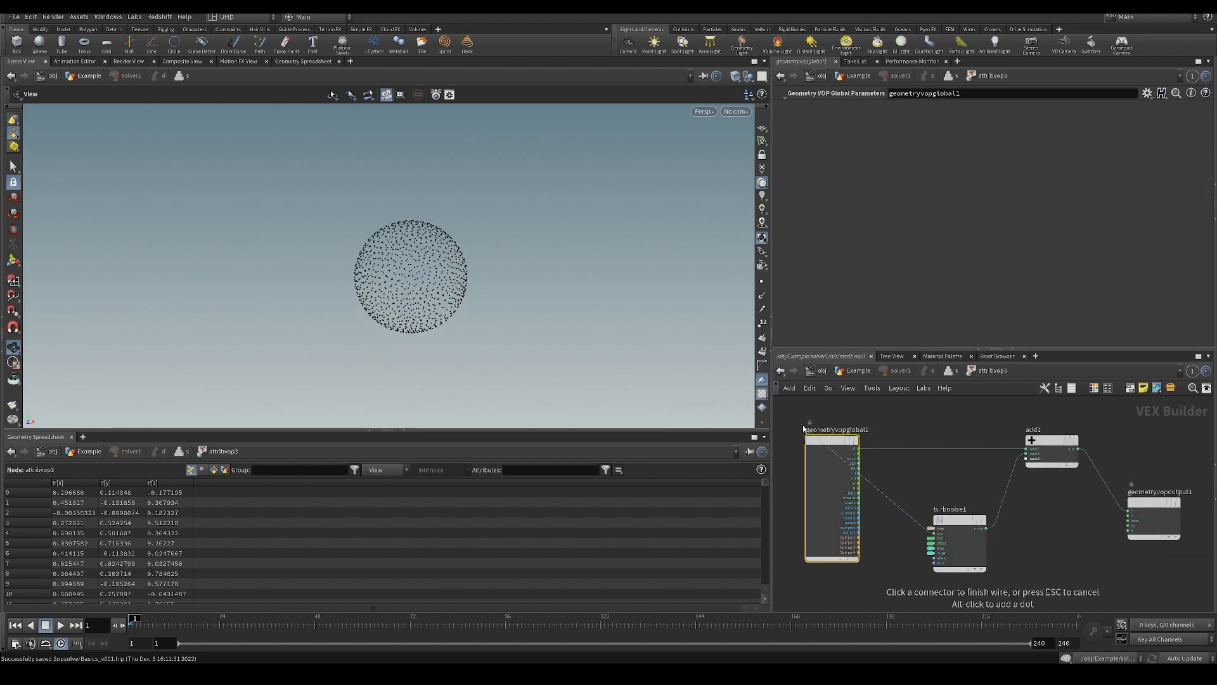
pyautogui.click(841, 440)
# Play the simulation with position-driven noise and rewind to the first frame.
pyautogui.scroll(-6, 394, 207)
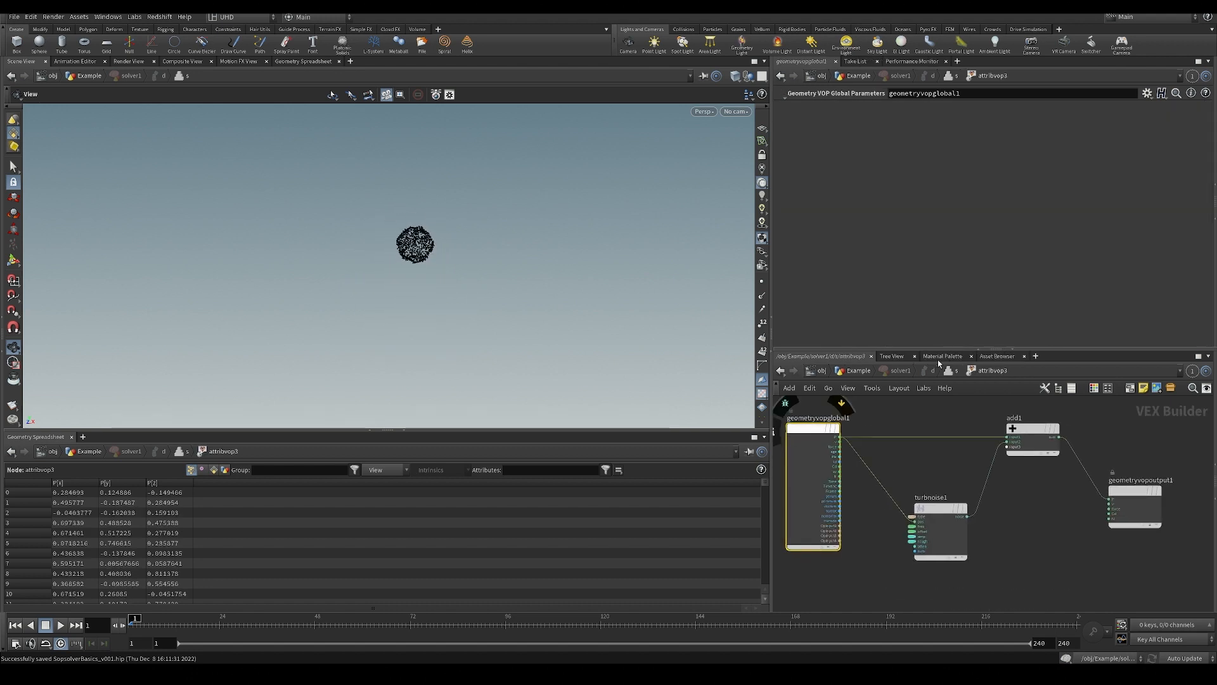
pyautogui.press('Up')
pyautogui.hotkey('ctrl', 'Up')
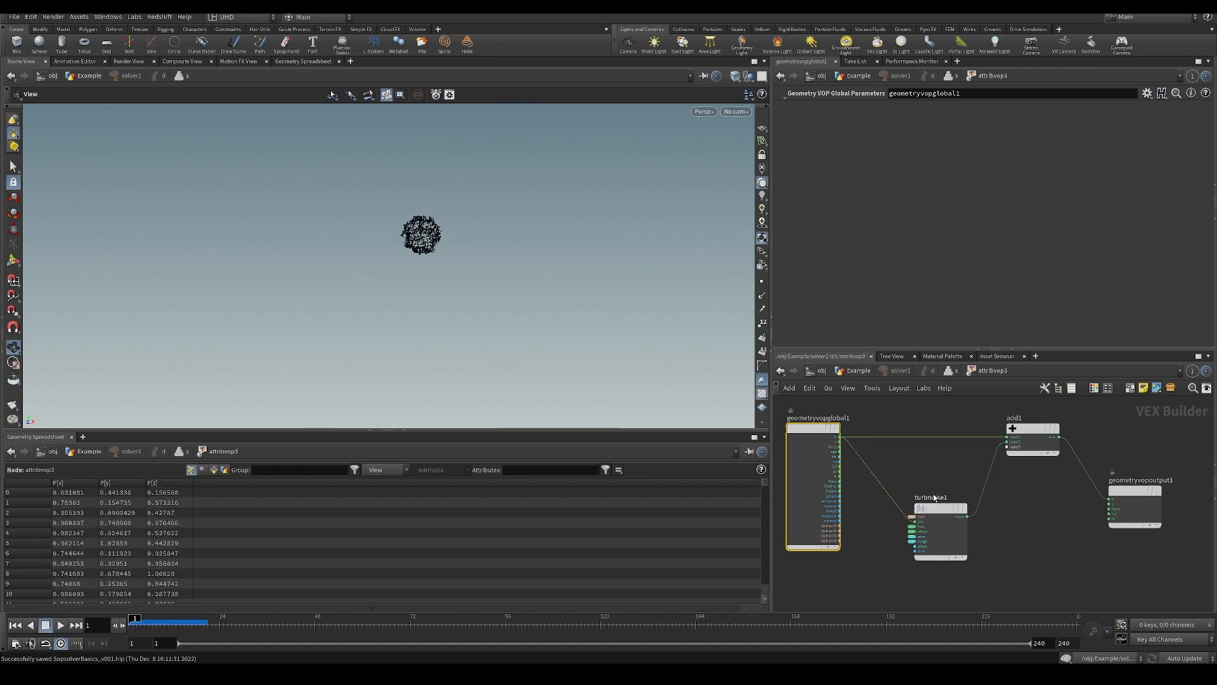
# Go back up to the solver's network and set attribvop3's noise type to Original Perlin Noise.
pyautogui.click(922, 506)
pyautogui.press('u')
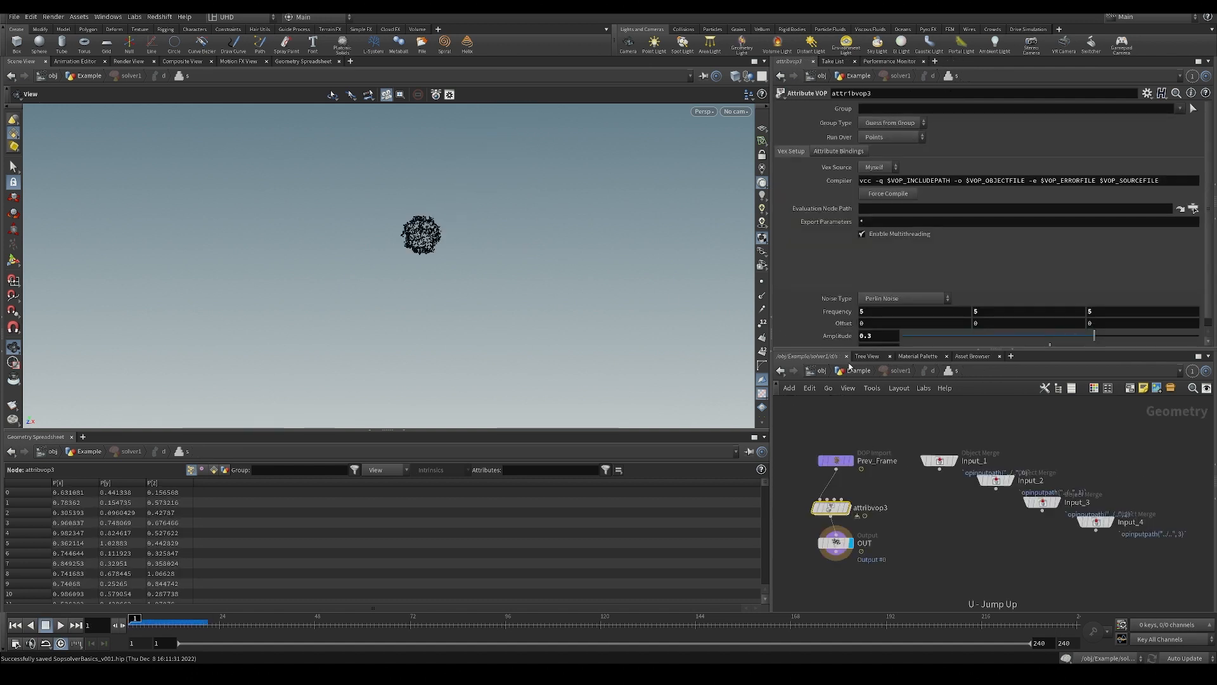
pyautogui.click(885, 305)
pyautogui.click(886, 320)
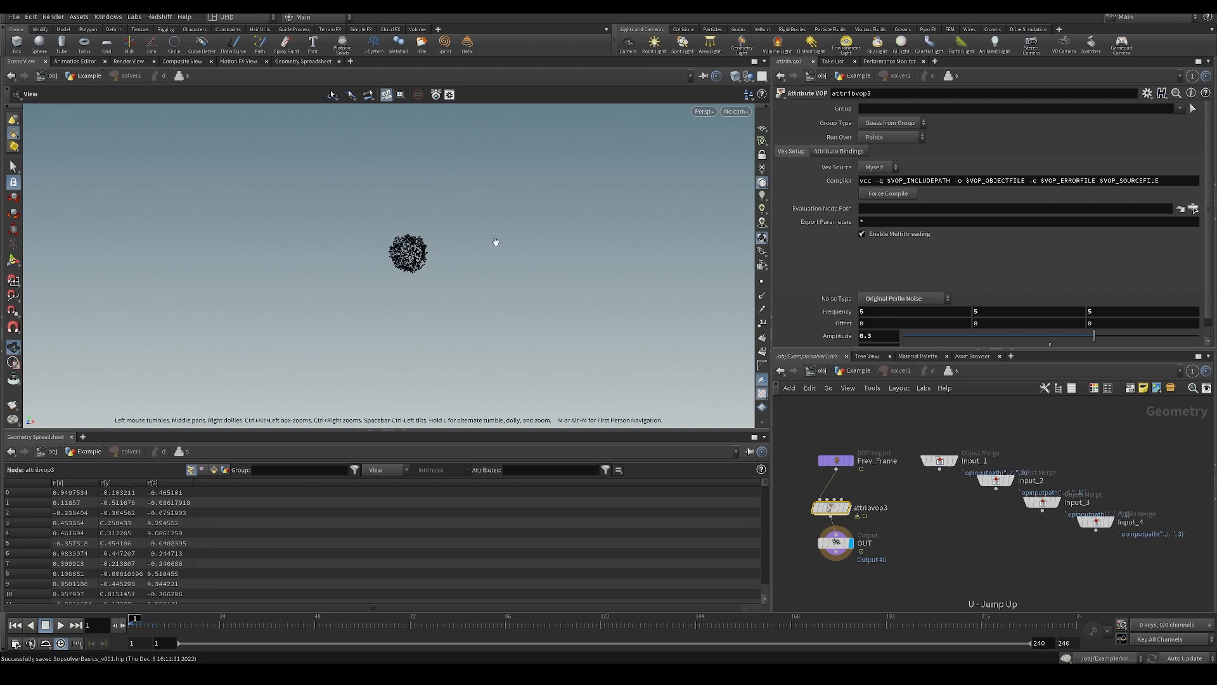
# Play and rewind the simulation, and lower attribvop3's roughness to 0.107 and amplitude to 0.097.
pyautogui.press('Up')
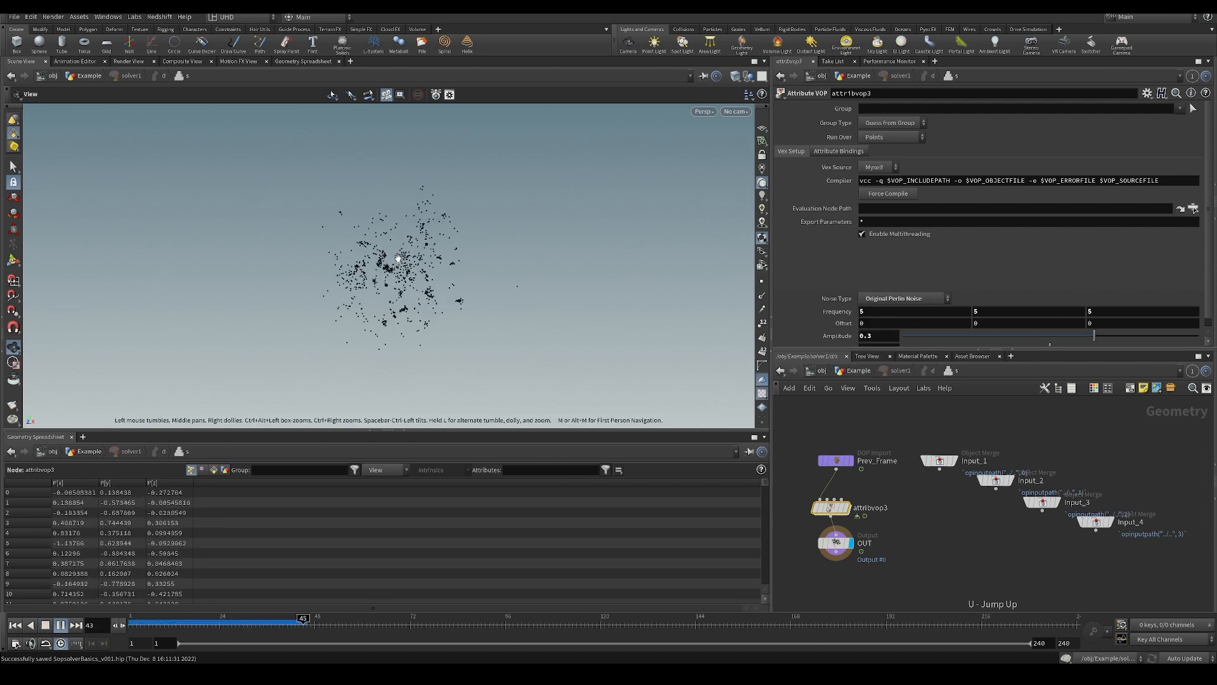
pyautogui.hotkey('ctrl', 'Up')
pyautogui.scroll(-1, 950, 343)
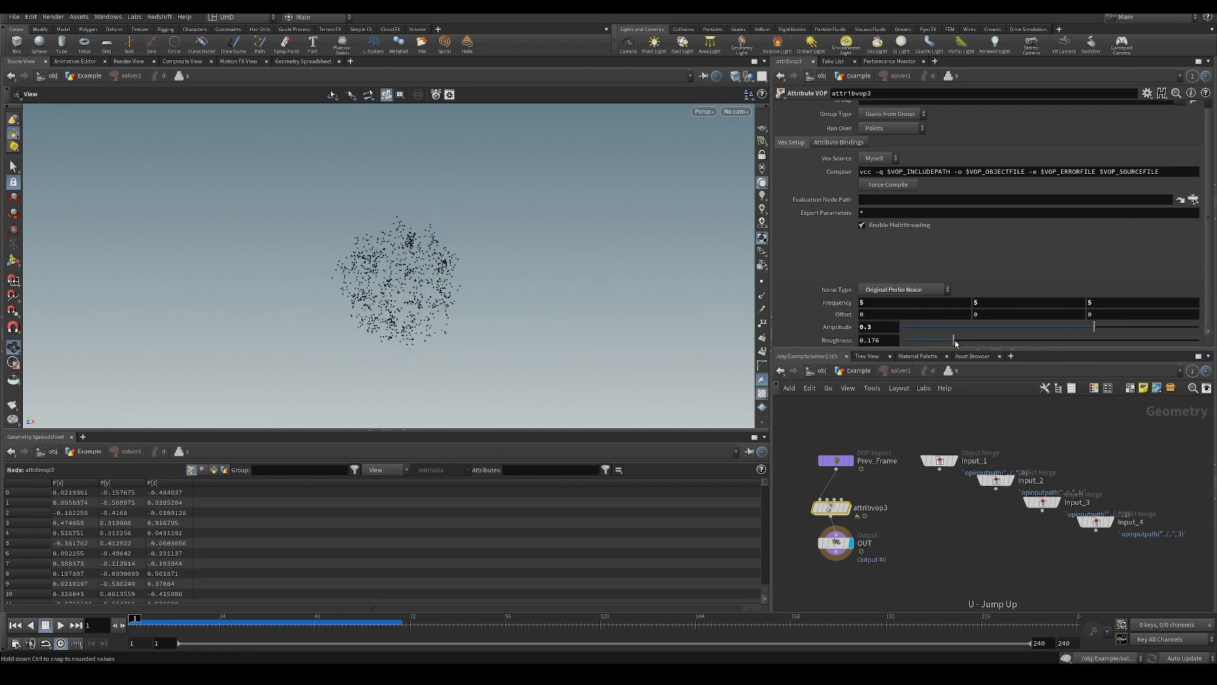
pyautogui.moveTo(954, 340); pyautogui.dragTo(933, 340)
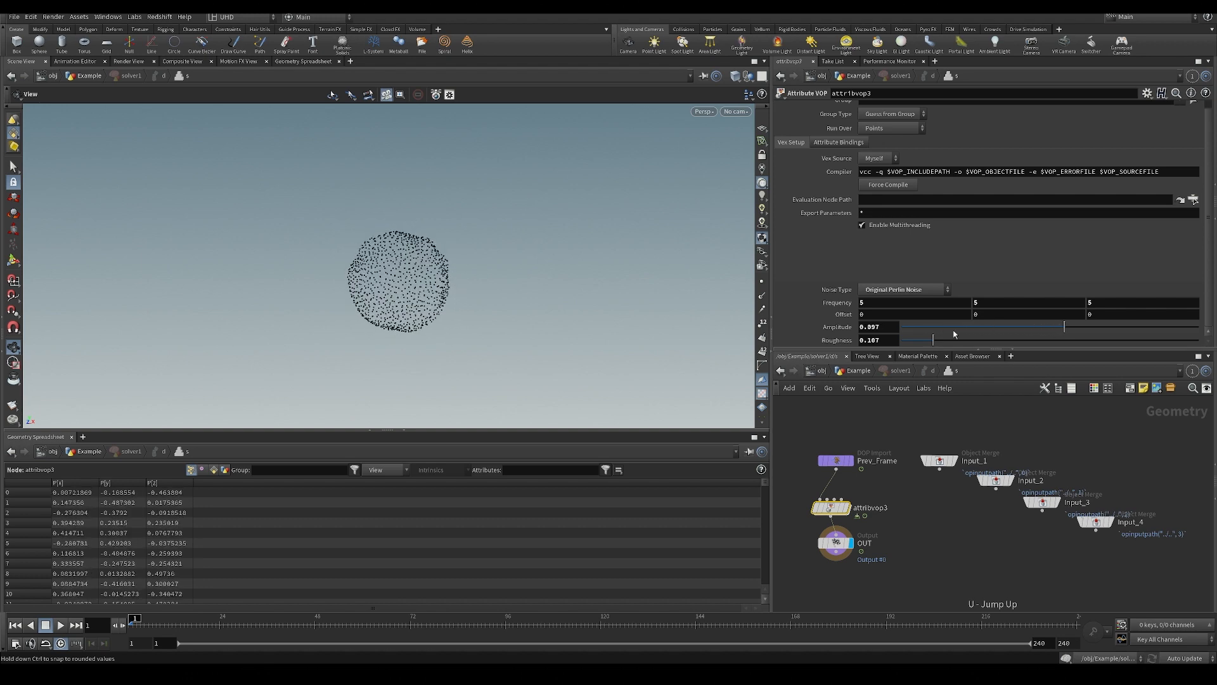
# Replay the simulation with the reduced noise, return to the first frame and save the scene file.
pyautogui.press('Up')
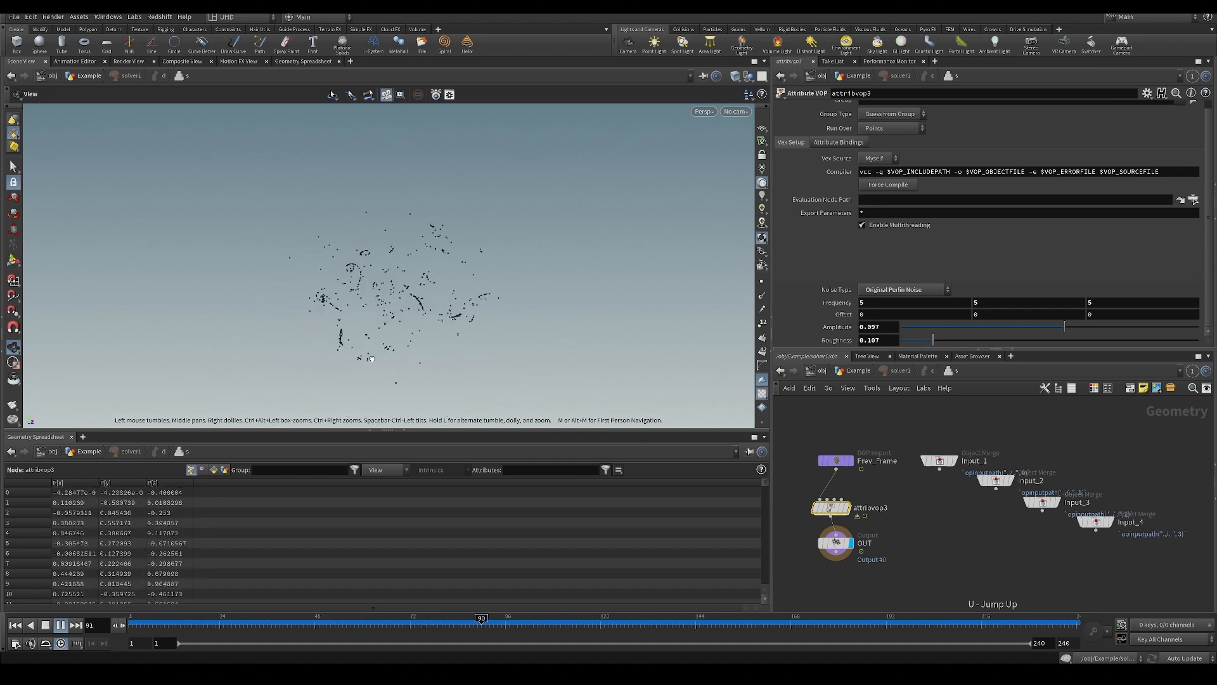
pyautogui.moveTo(790, 623); pyautogui.dragTo(130, 623)
pyautogui.hotkey('ctrl', 's')
# Inside attribvop3, disconnect the global P from the Turbulent Noise position input and start playback.
pyautogui.doubleClick(828, 507)
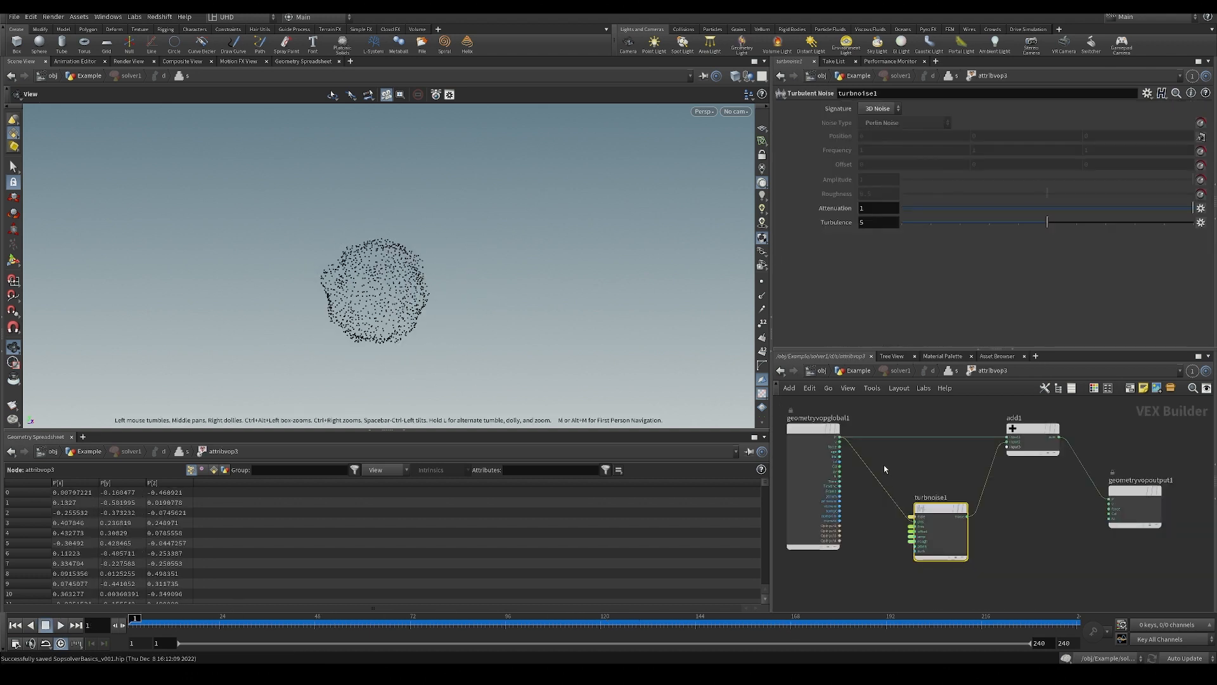
pyautogui.moveTo(892, 474); pyautogui.dragTo(850, 542)
pyautogui.press('Up')
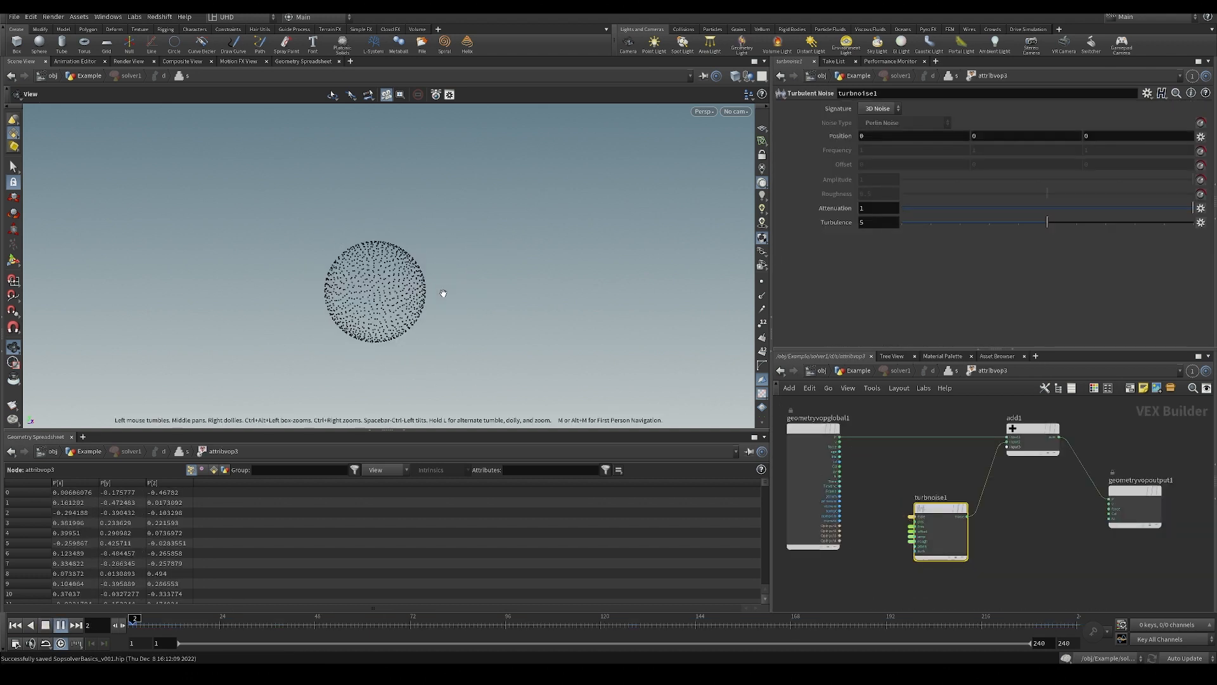
# Go up to the Example network and replay the solver1 simulation from the first frame.
pyautogui.click(835, 373)
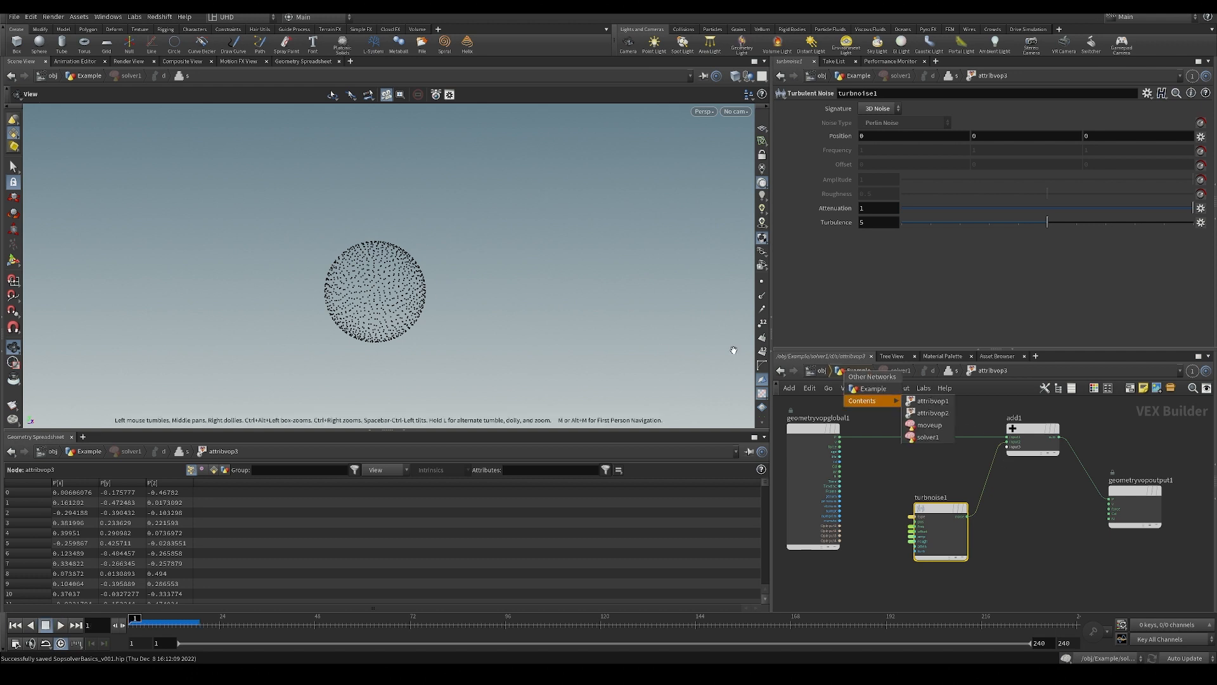
pyautogui.click(850, 374)
pyautogui.press('Up')
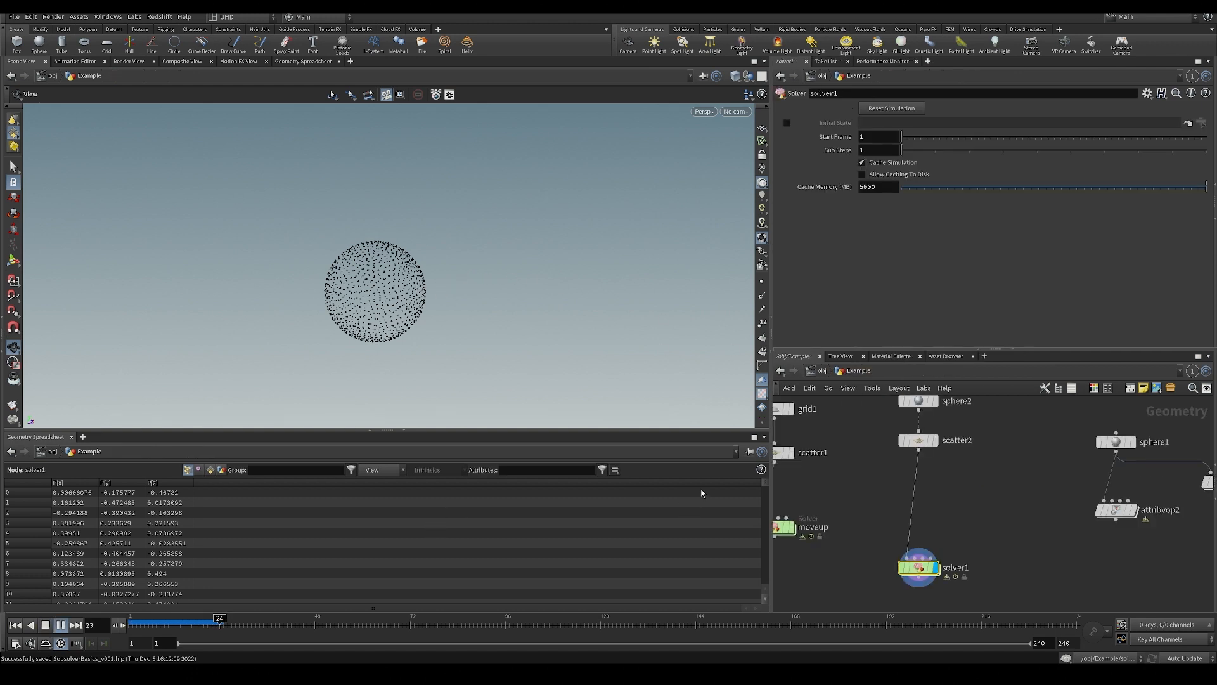
pyautogui.hotkey('ctrl', 'Up')
pyautogui.press('Up')
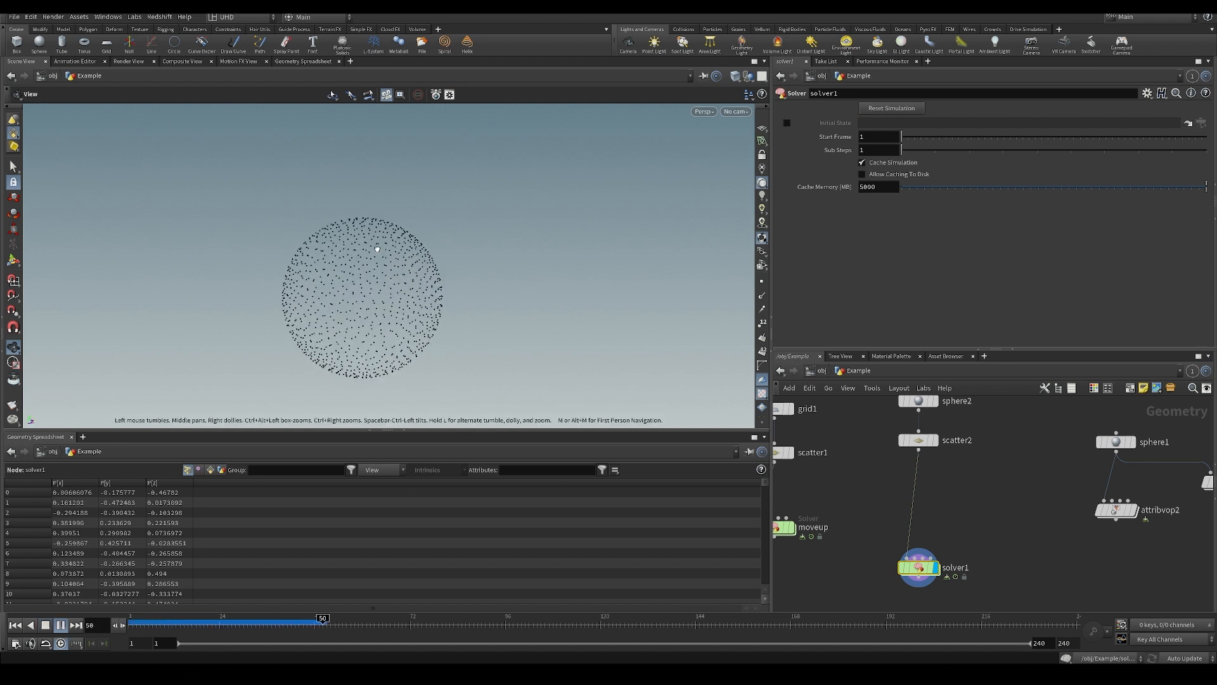
# Go back into attribvop3 inside solver1 and add a Random node between the global parameters and Turbulent Noise.
pyautogui.doubleClick(919, 568)
pyautogui.moveTo(919, 566); pyautogui.dragTo(956, 534, button='middle')
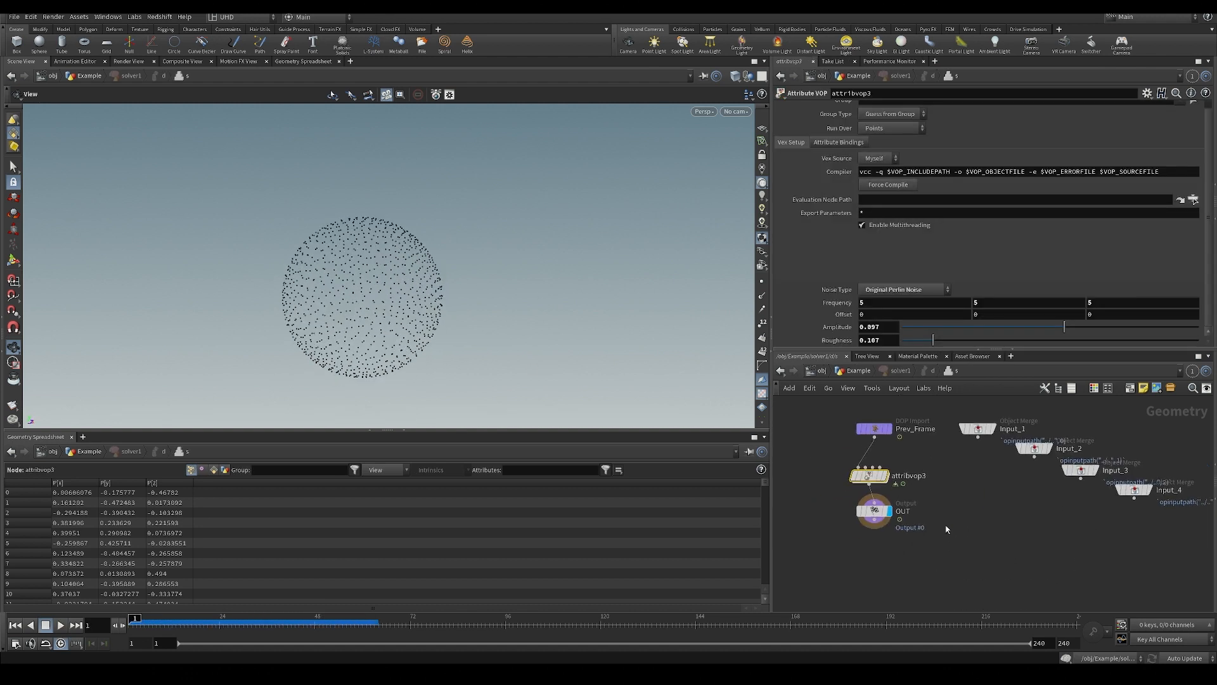
pyautogui.doubleClick(870, 477)
pyautogui.moveTo(862, 464); pyautogui.dragTo(899, 464, button='middle')
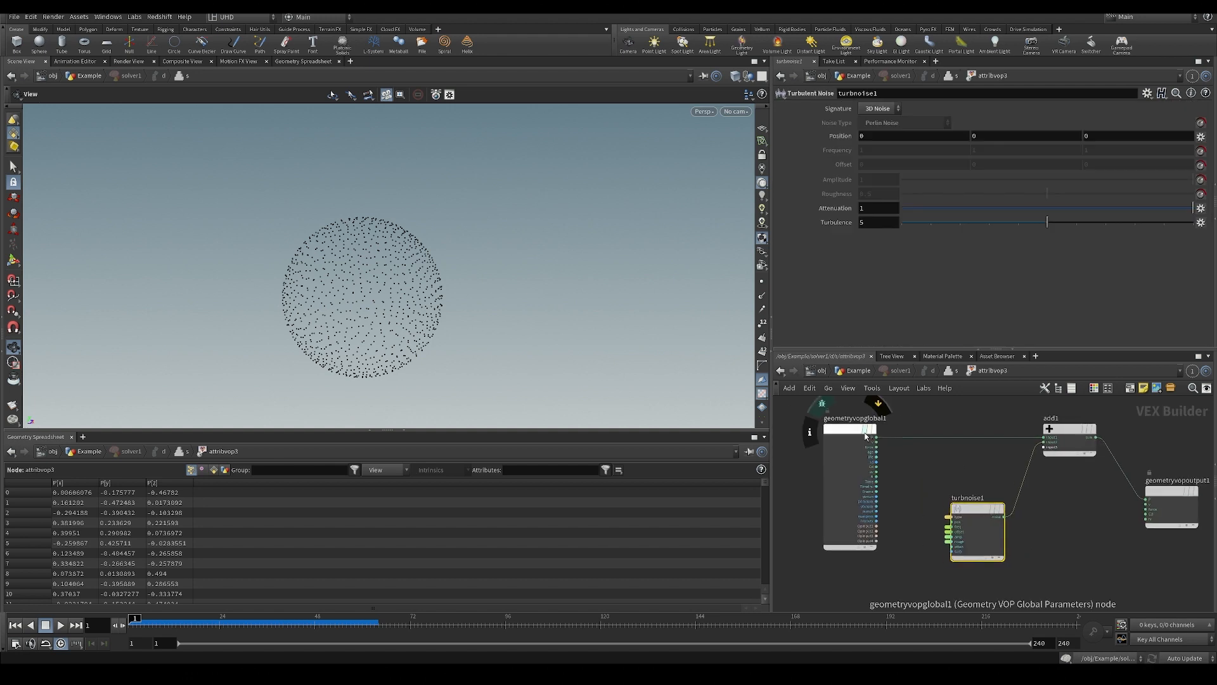
pyautogui.moveTo(869, 430); pyautogui.dragTo(838, 426)
pyautogui.scroll(1, 900, 516)
pyautogui.moveTo(880, 516); pyautogui.dragTo(872, 498, button='middle')
pyautogui.press('Tab')
pyautogui.write('trans')
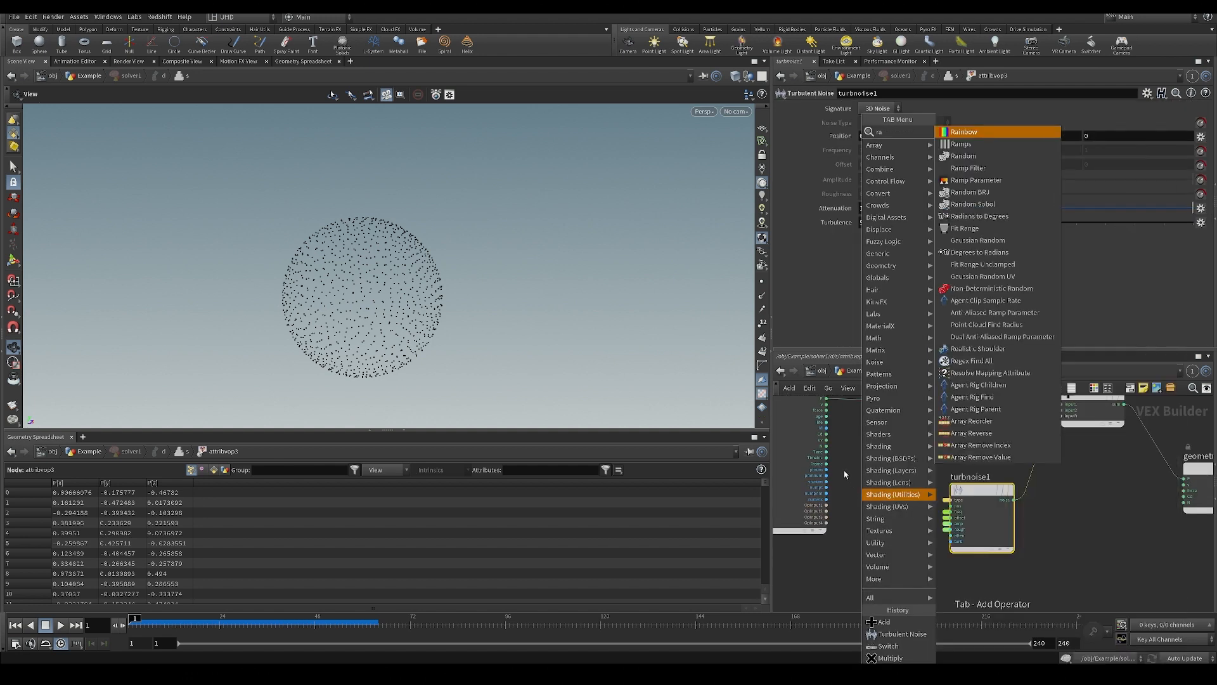
pyautogui.press('Return')
pyautogui.click(843, 488)
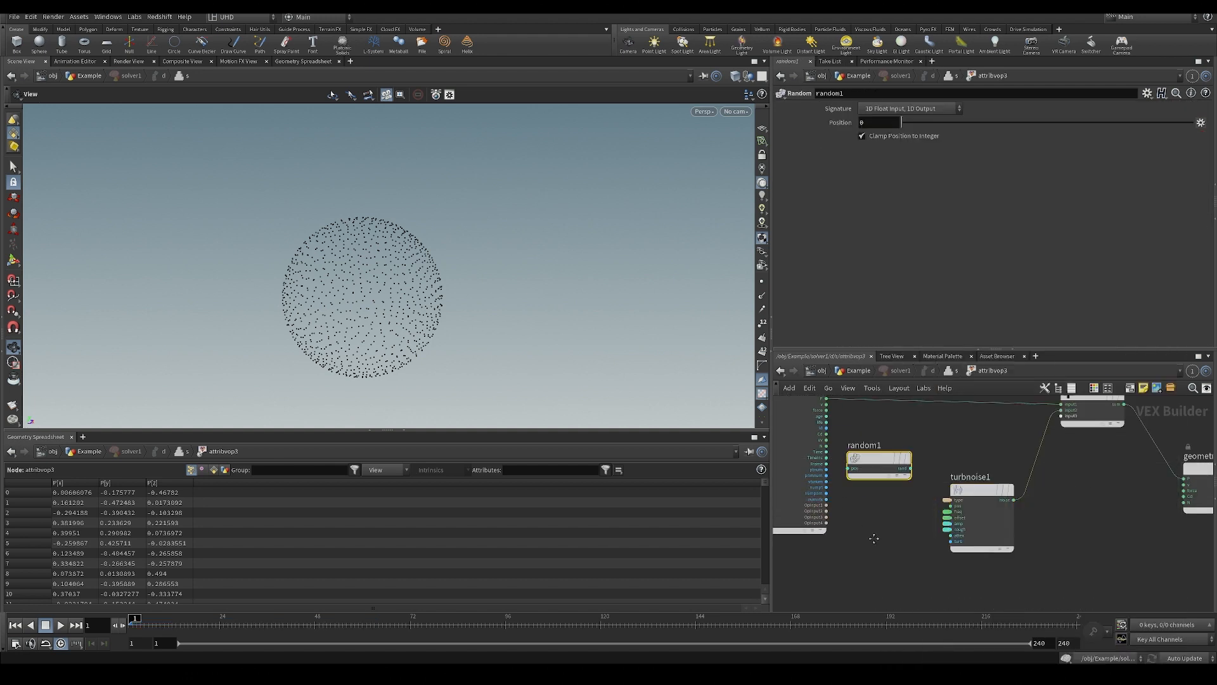
# Wire ptnum into the Random node's pos input and set its signature to 1D Integer Input, 3D Vector.
pyautogui.scroll(-2, 951, 538)
pyautogui.scroll(2, 861, 488)
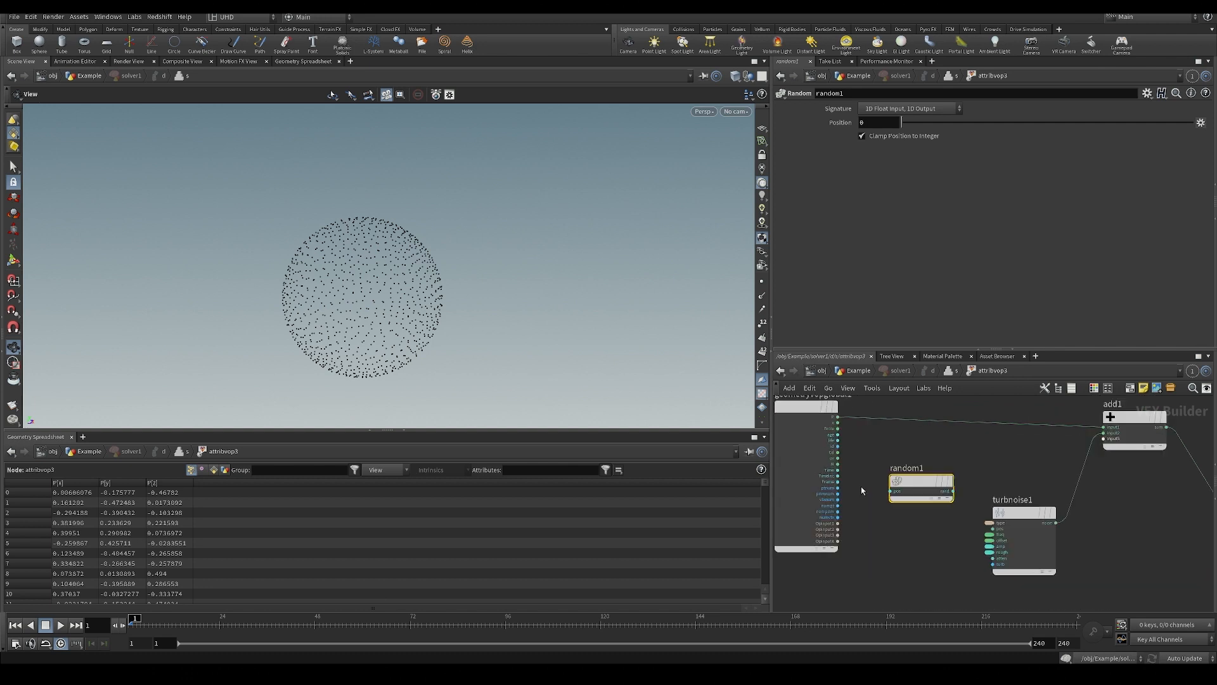
pyautogui.scroll(1, 830, 488)
pyautogui.click(837, 487)
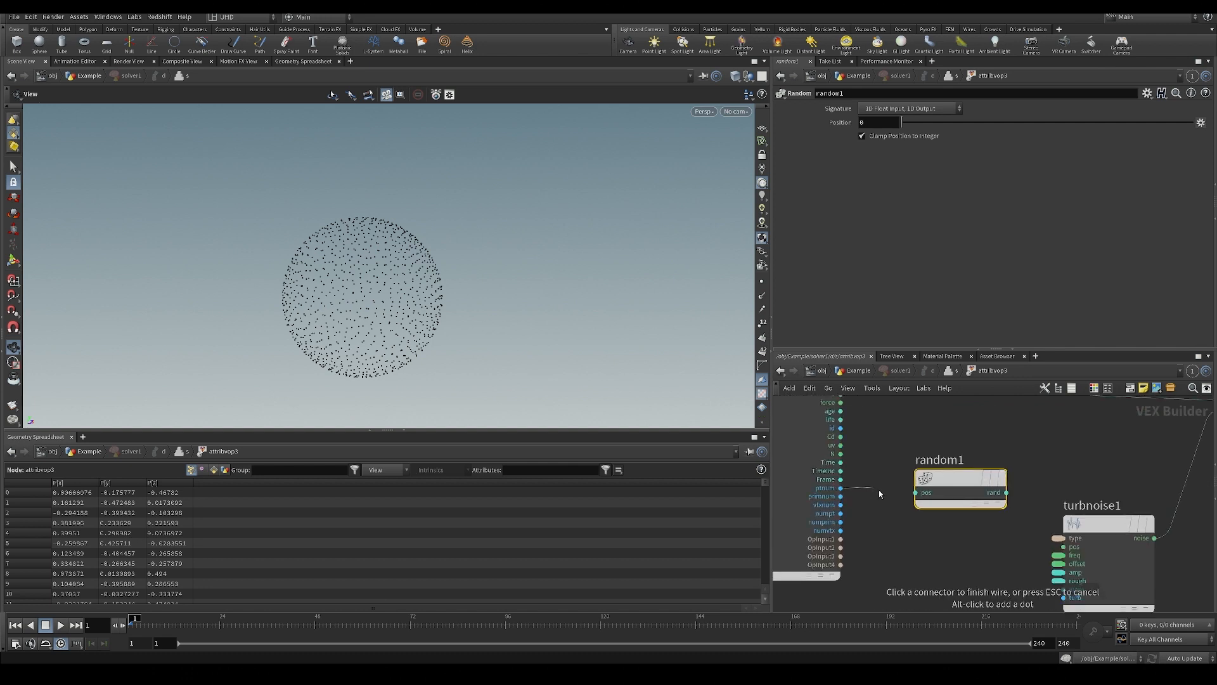
pyautogui.click(890, 491)
pyautogui.click(910, 110)
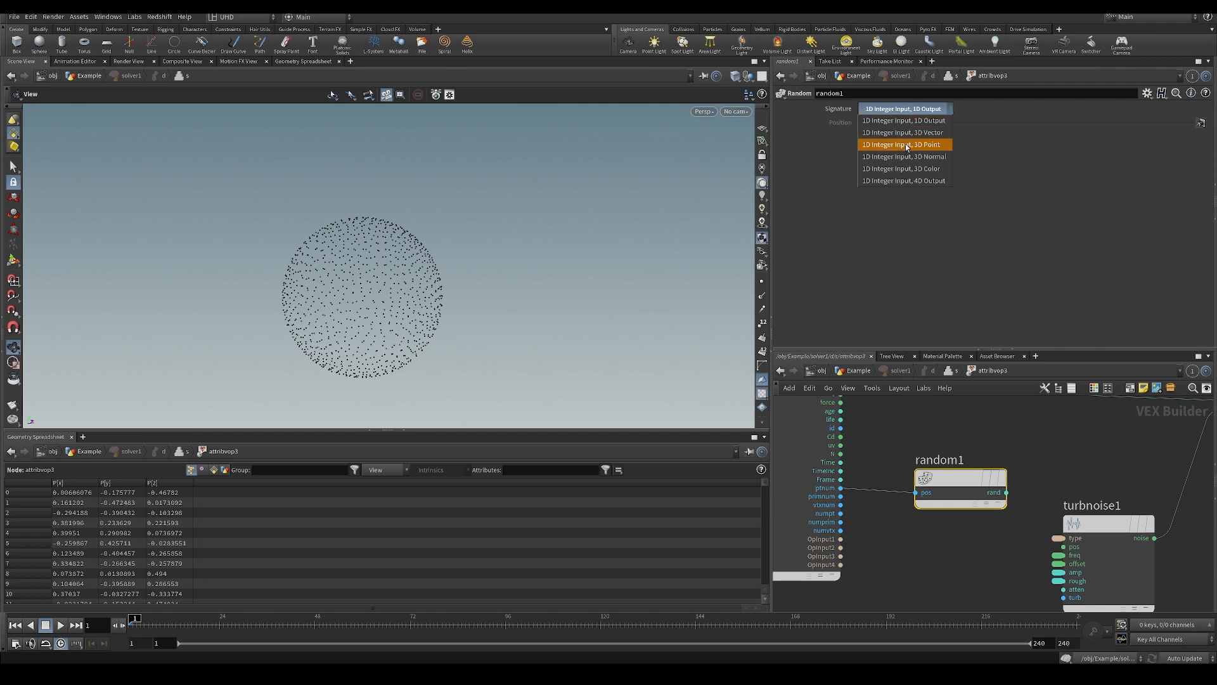
pyautogui.click(903, 133)
# Add a Fit Range node after Random and feed the random vector into its val input.
pyautogui.scroll(-2, 1111, 515)
pyautogui.moveTo(906, 412); pyautogui.dragTo(831, 425)
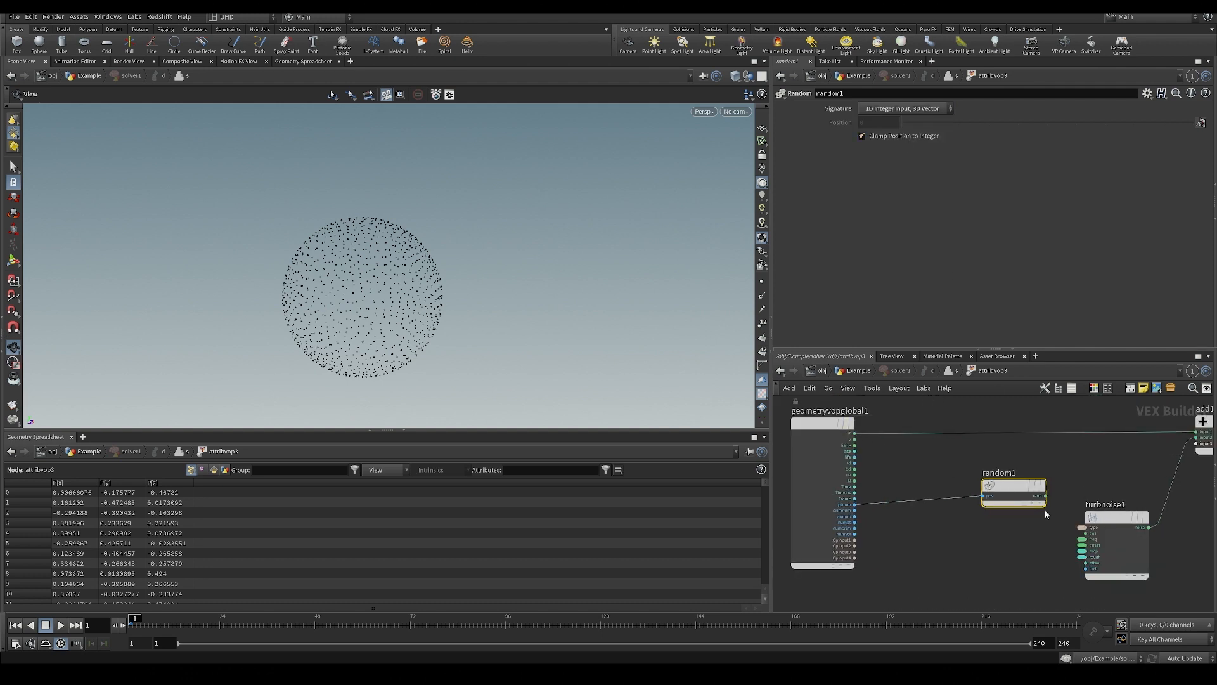
pyautogui.moveTo(1028, 495); pyautogui.dragTo(964, 500)
pyautogui.scroll(2, 987, 509)
pyautogui.click(978, 498)
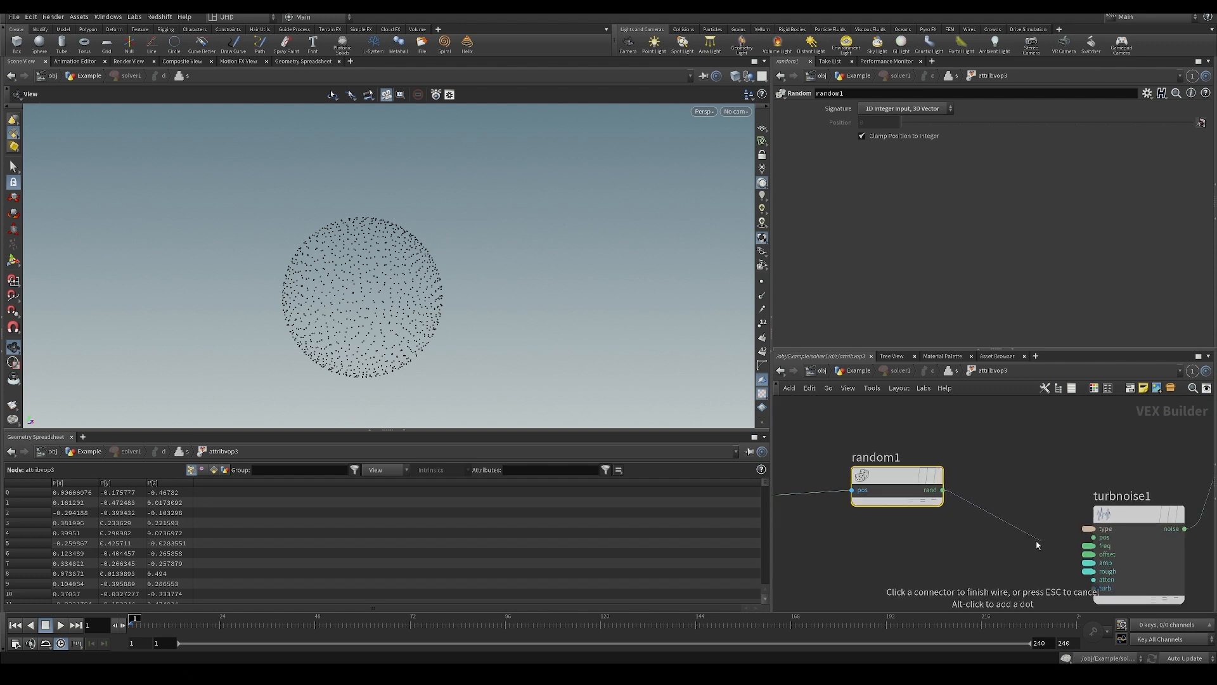
pyautogui.press('Tab')
pyautogui.write('fit r')
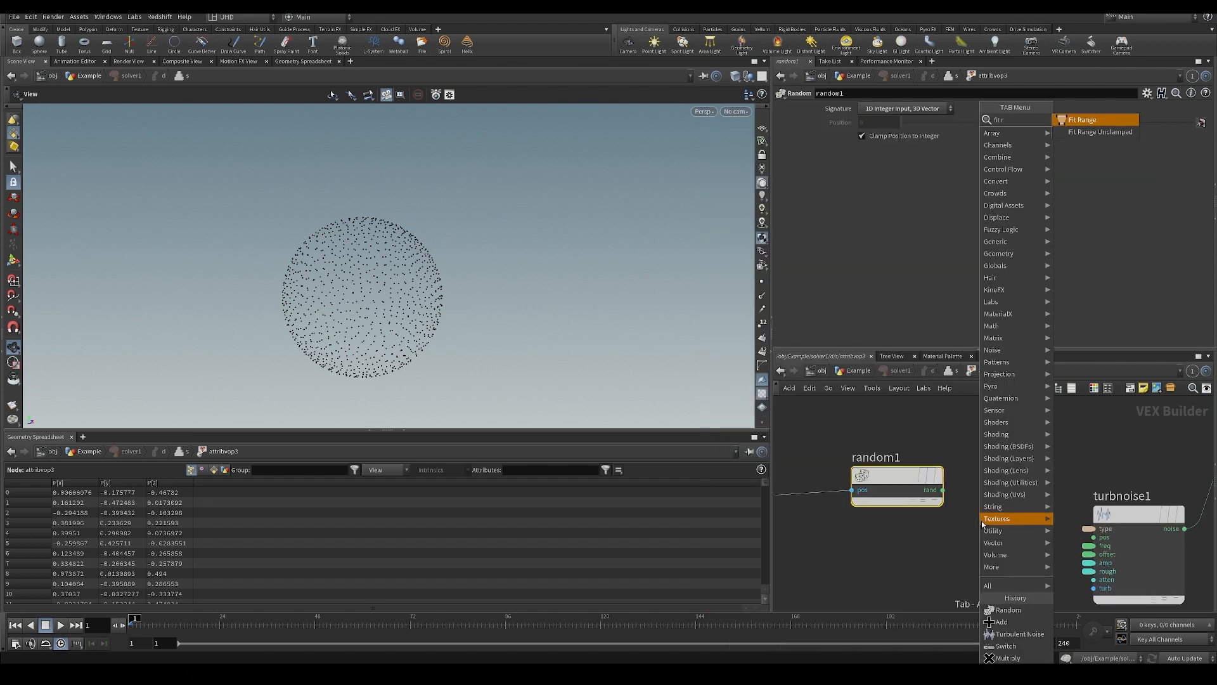
pyautogui.click(1091, 120)
pyautogui.click(1015, 527)
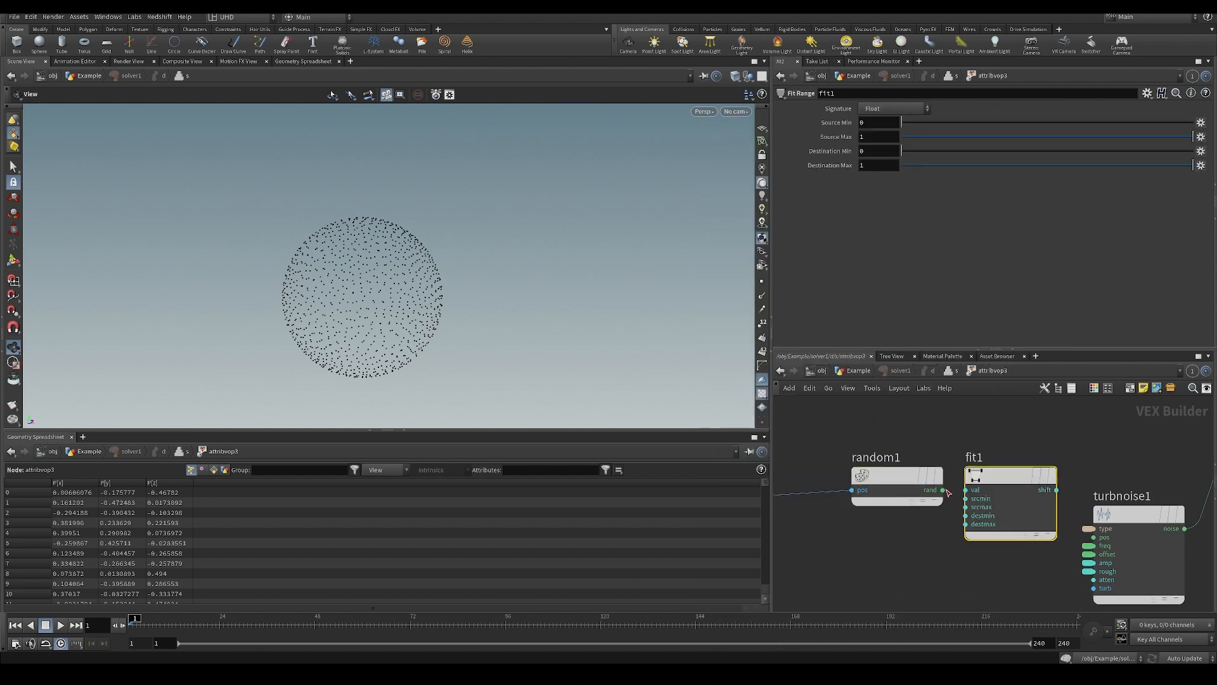
pyautogui.moveTo(787, 561); pyautogui.dragTo(877, 555, button='middle')
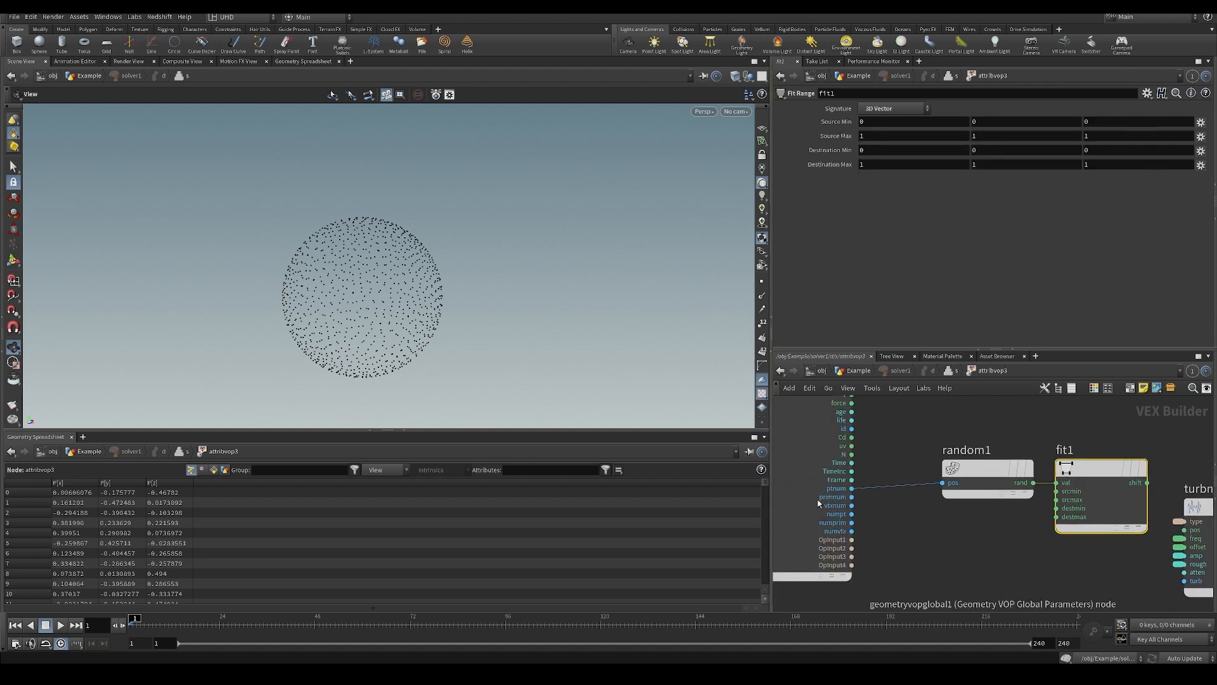
# Set the Fit Range node's Destination Max to 7501 on all three components.
pyautogui.moveTo(888, 514); pyautogui.dragTo(838, 496, button='middle')
pyautogui.moveTo(826, 166); pyautogui.dragTo(826, 168, button='middle')
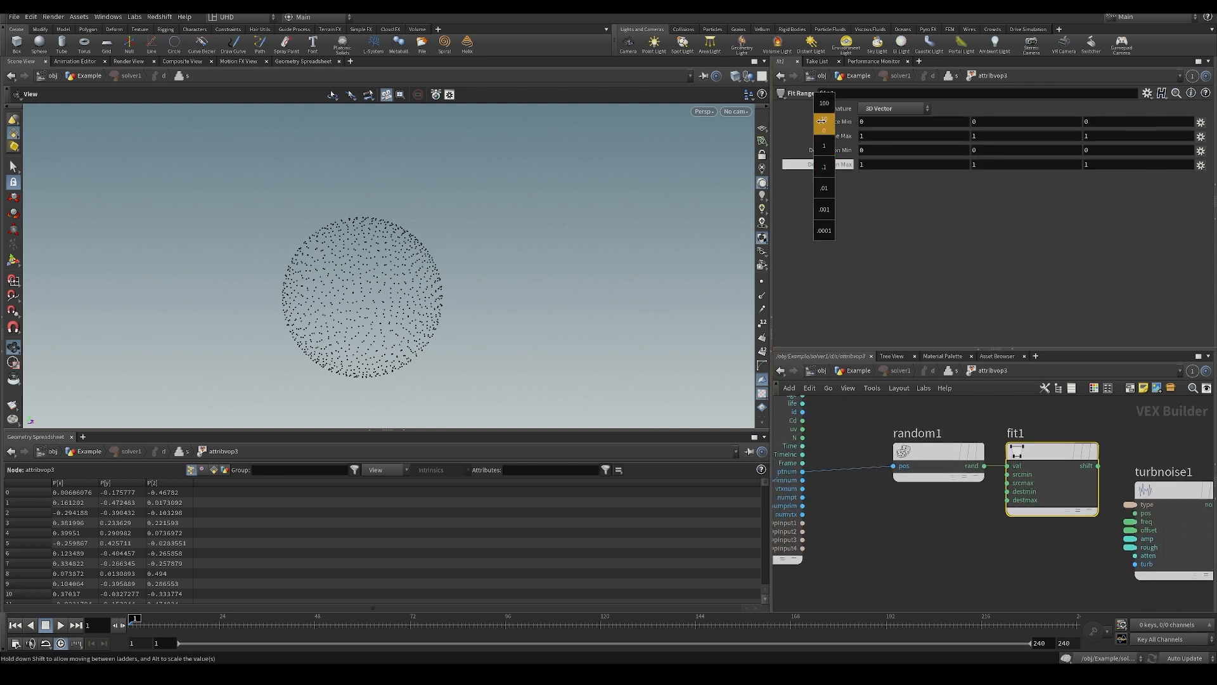
pyautogui.moveTo(1139, 134); pyautogui.dragTo(997, 578, button='middle')
# Connect the Fit Range output to the offset input of Turbulent Noise and frame the whole VOP network.
pyautogui.moveTo(964, 446); pyautogui.dragTo(1050, 434)
pyautogui.click(873, 416)
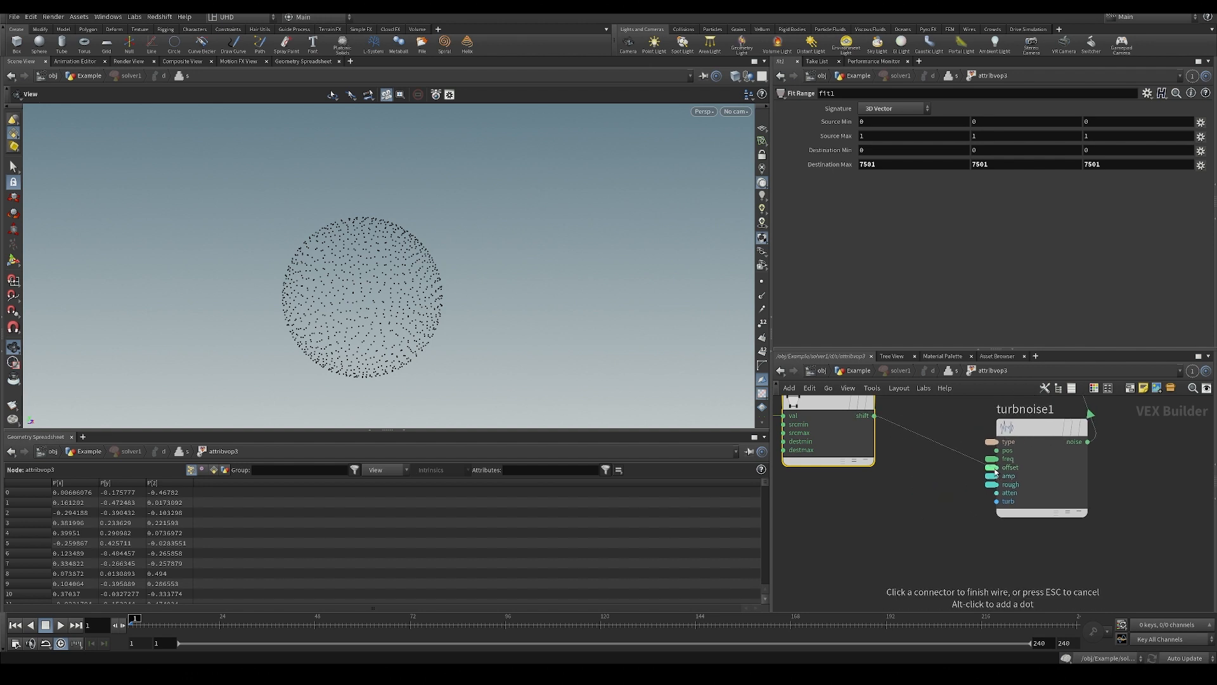
pyautogui.click(992, 467)
pyautogui.press('h')
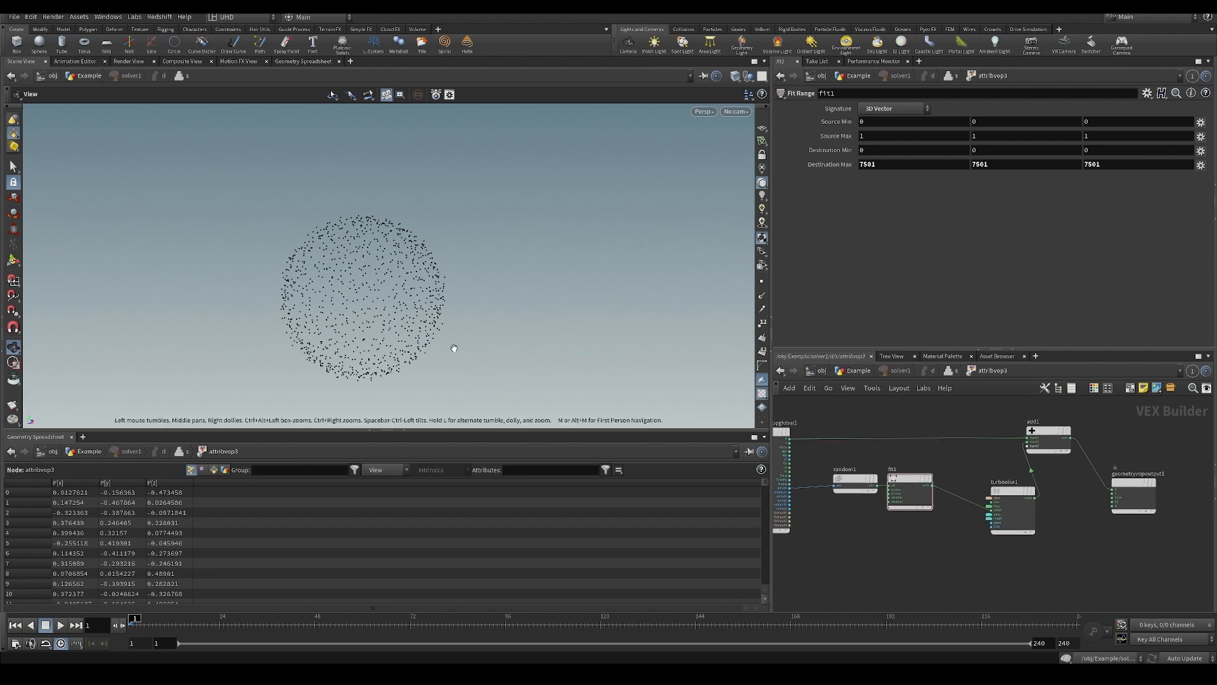
# Return to the Example network, play and rewind the simulation with per-point random offsets, and save the scene file.
pyautogui.scroll(-5, 478, 330)
pyautogui.click(872, 372)
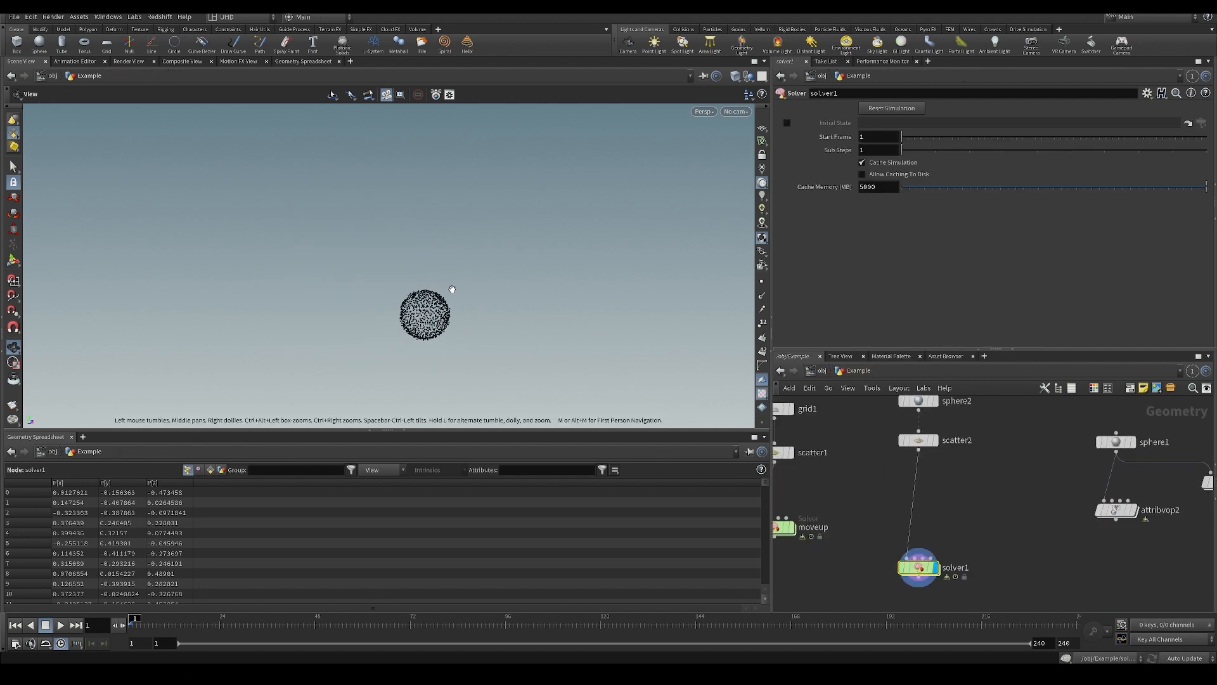
pyautogui.press('Up')
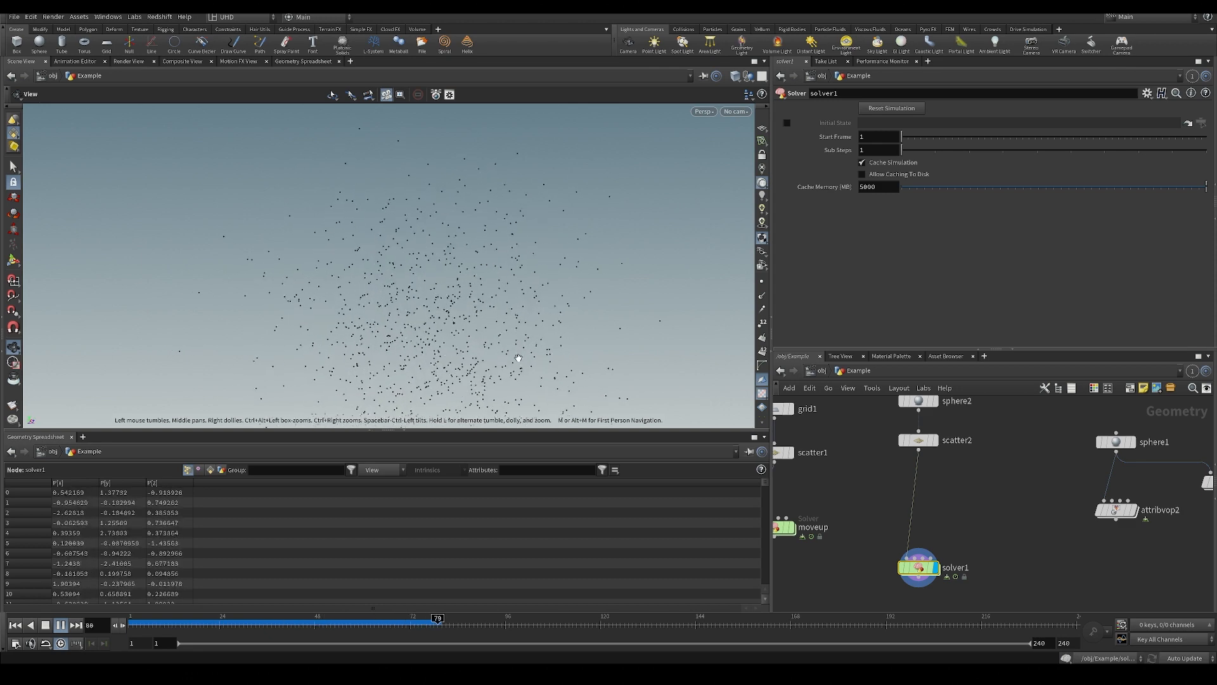
pyautogui.hotkey('ctrl', 'Up')
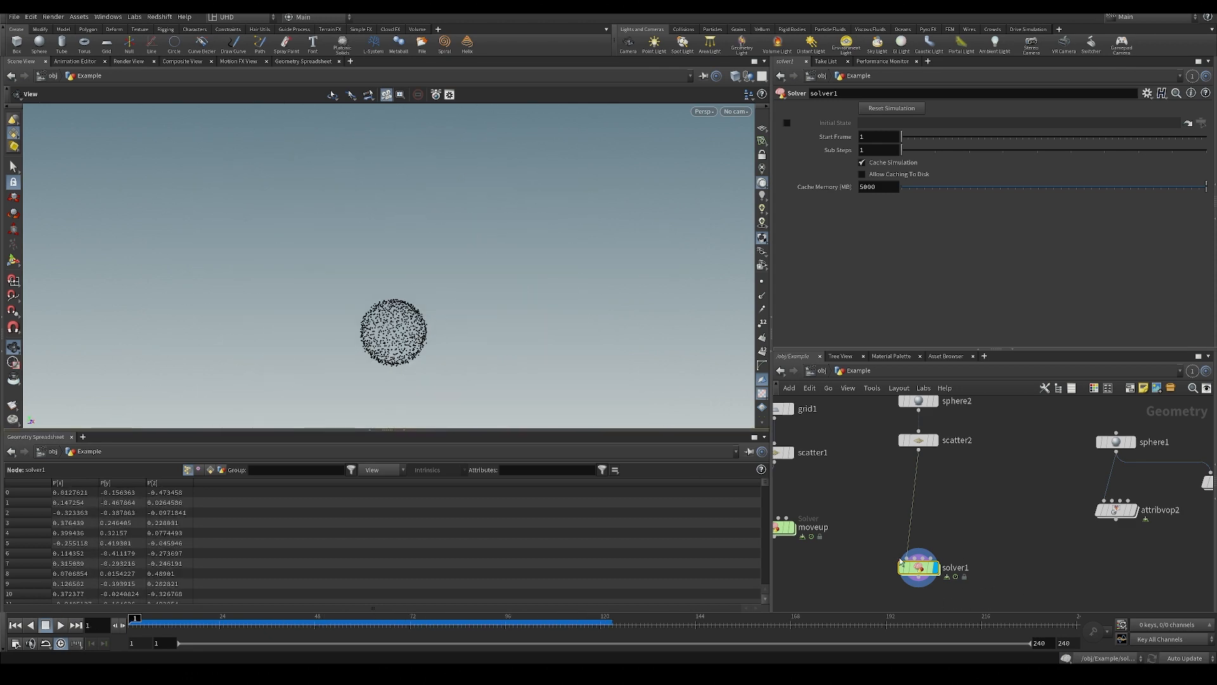
pyautogui.click(922, 567)
pyautogui.press('Escape')
# Expand the collapsed panes beside the parameter and network editors to reveal the extra Parameters and Outputs panes.
pyautogui.click(1216, 505)
pyautogui.click(1214, 222)
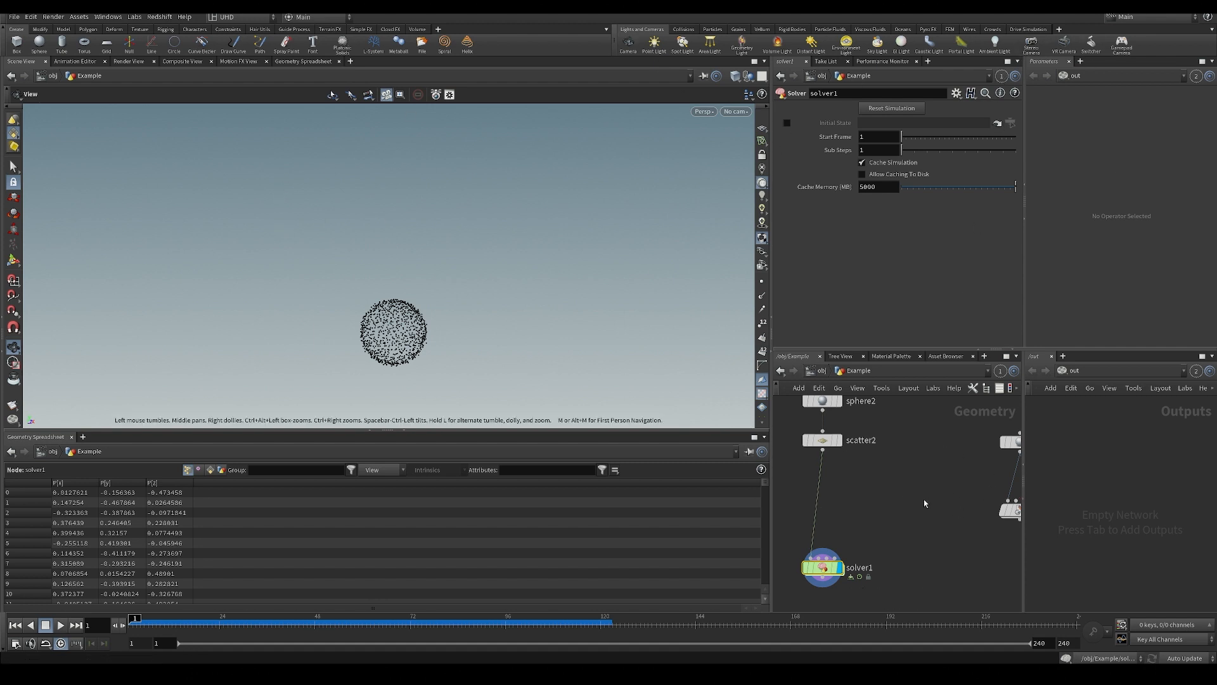
pyautogui.moveTo(883, 509)
pyautogui.mouseDown(button='middle')
pyautogui.moveTo(853, 496)
pyautogui.moveTo(891, 508)
pyautogui.mouseUp(button='middle')
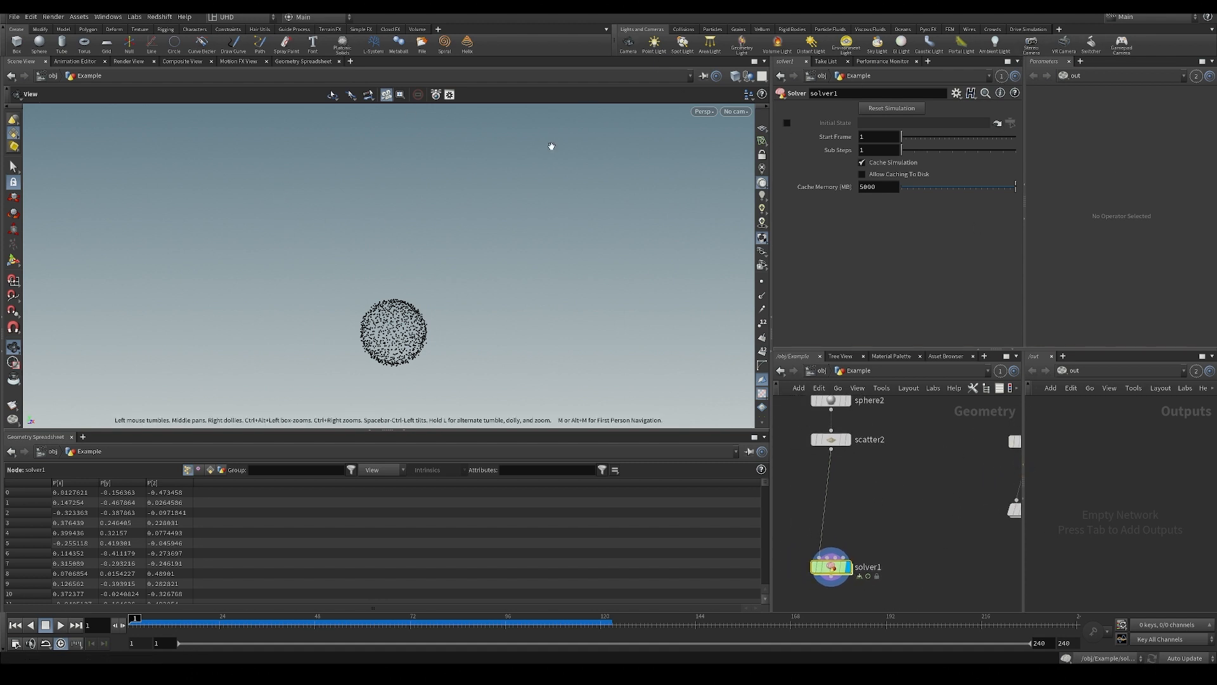
# Switch the desktop layout to Technical and back to UHD.
pyautogui.click(244, 17)
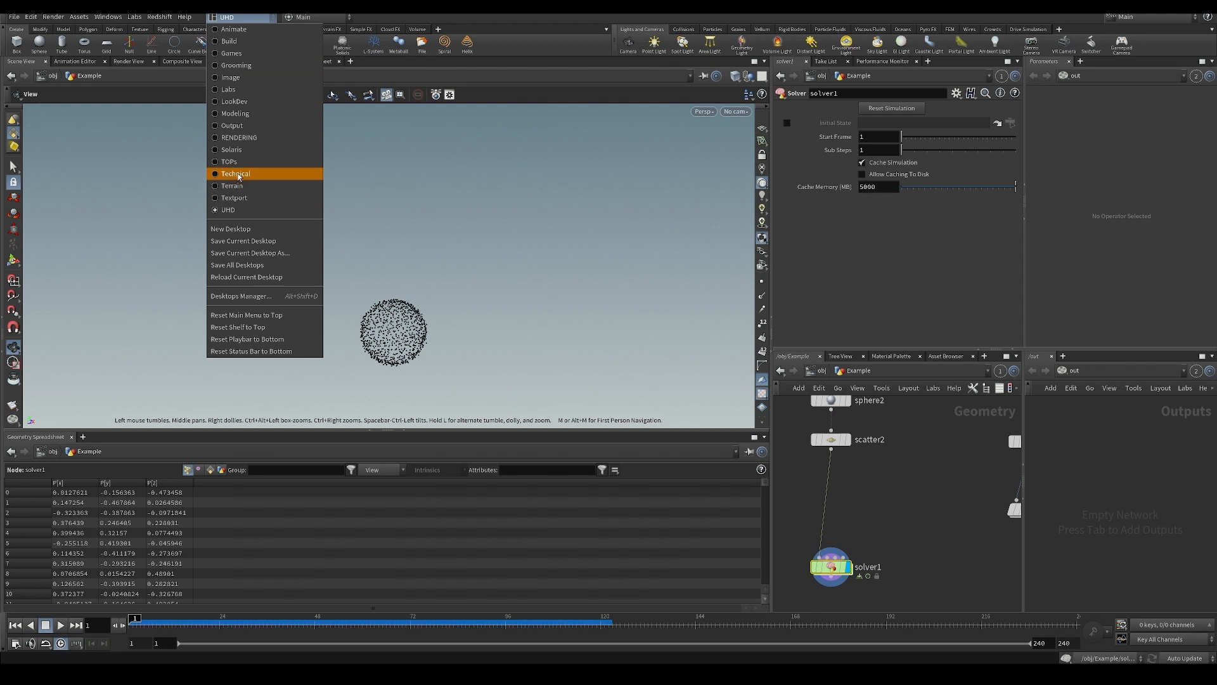
pyautogui.press('Escape')
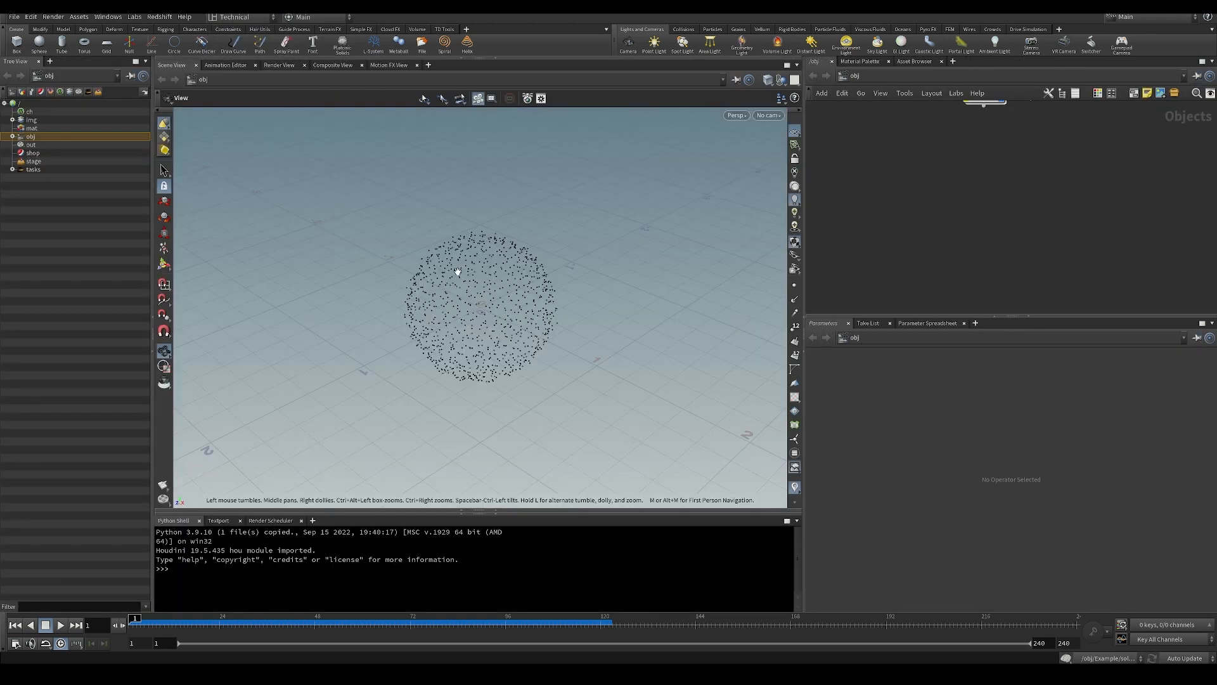
pyautogui.moveTo(519, 304); pyautogui.dragTo(507, 267)
pyautogui.click(238, 18)
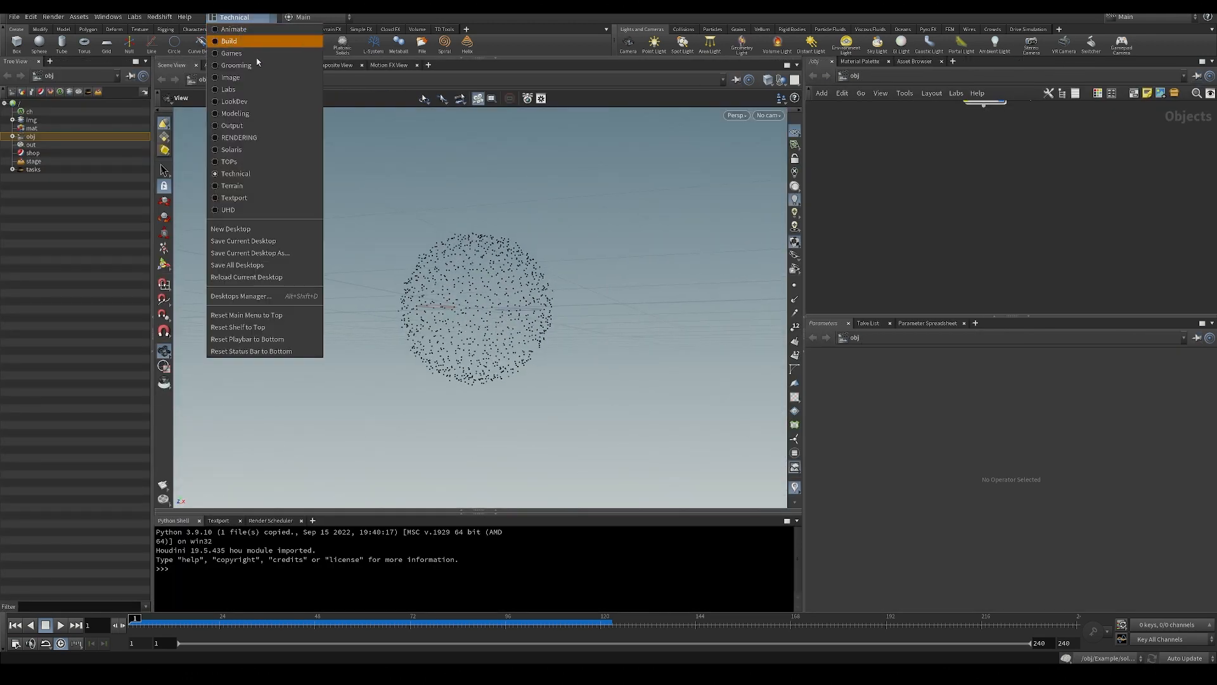
pyautogui.click(269, 210)
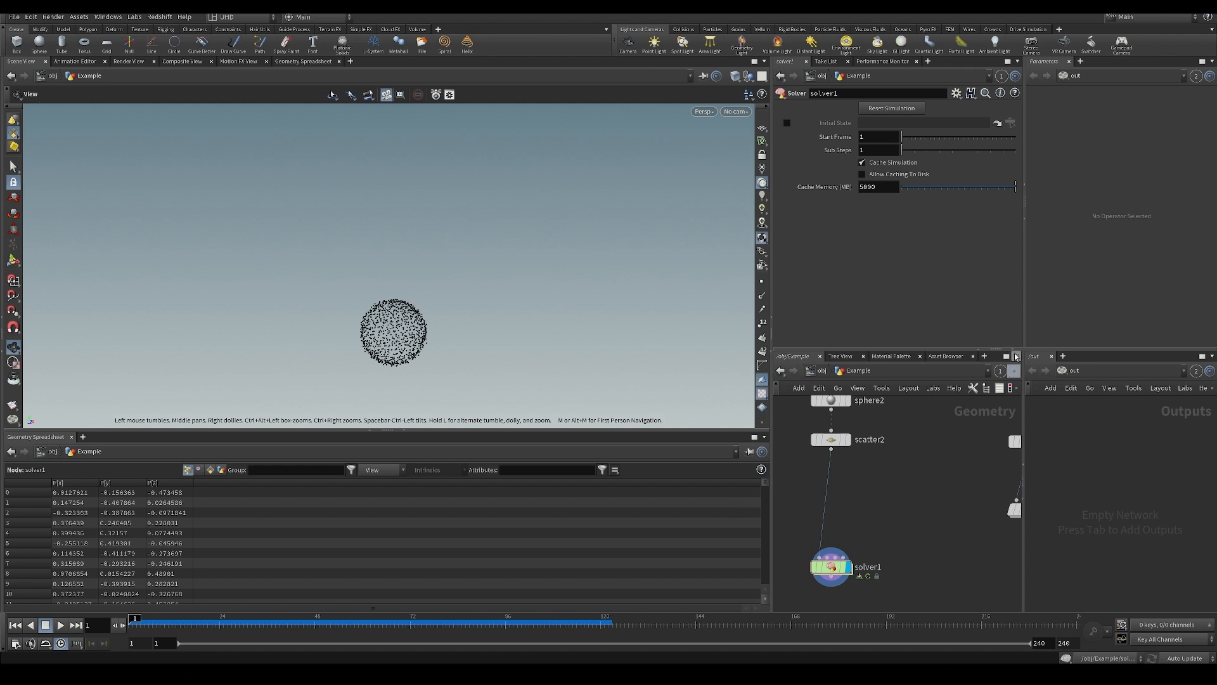
# Close the extra empty Parameters pane with all its tabs.
pyautogui.click(1211, 61)
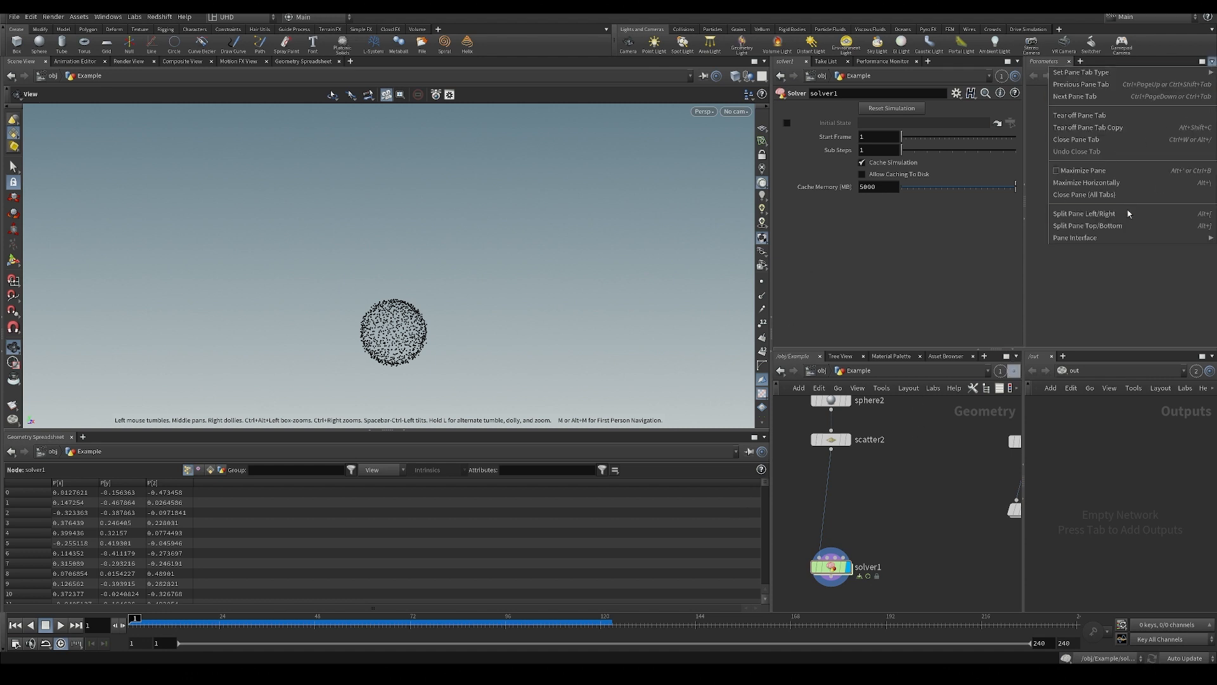
pyautogui.click(1085, 195)
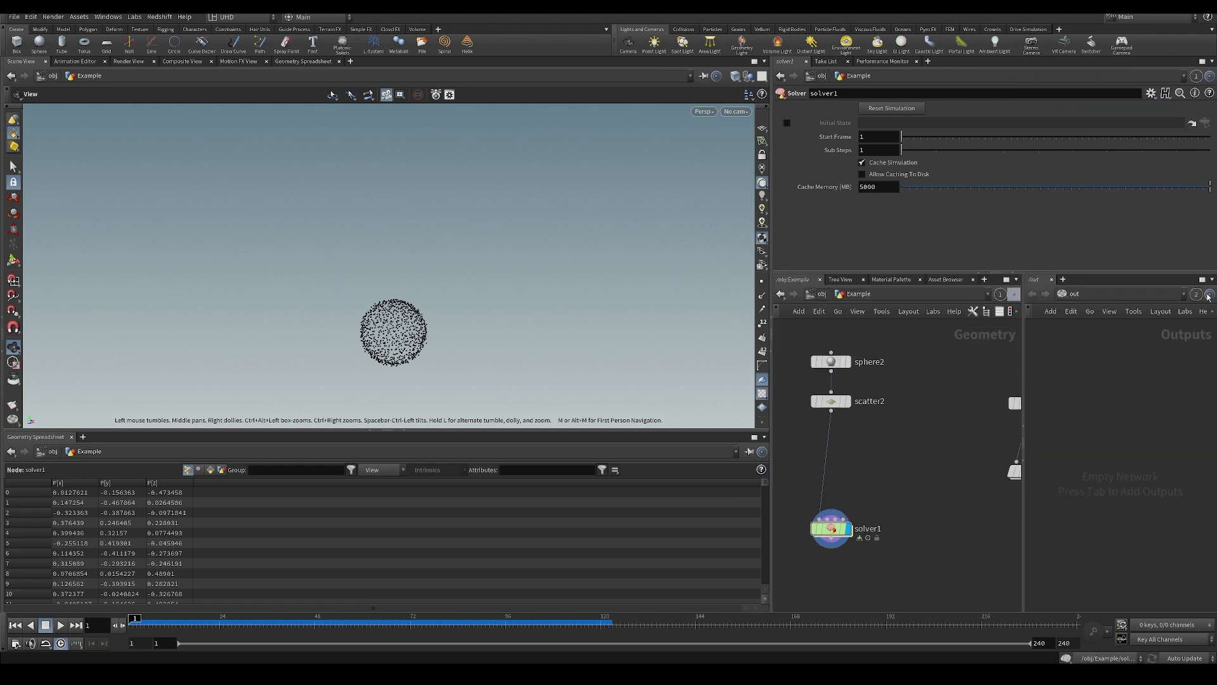
# Remove the extra Outputs network pane and enlarge the parameter area above the Example network.
pyautogui.click(1211, 279)
pyautogui.click(1154, 357)
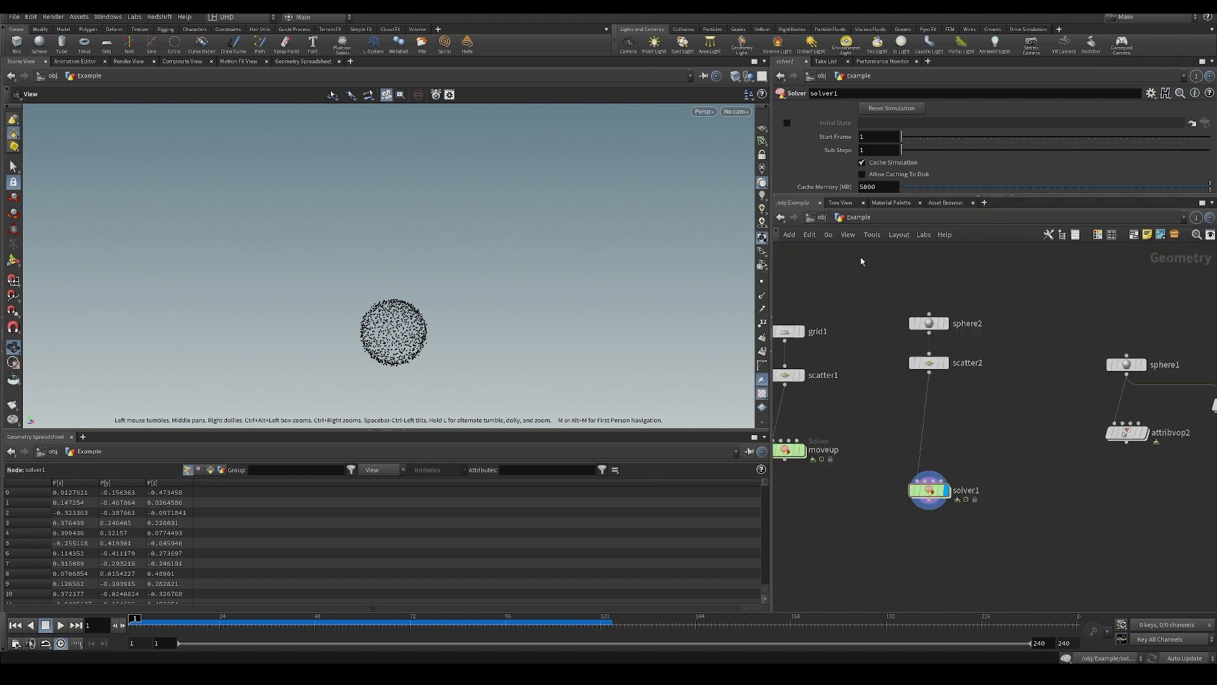
pyautogui.moveTo(824, 195); pyautogui.dragTo(824, 311)
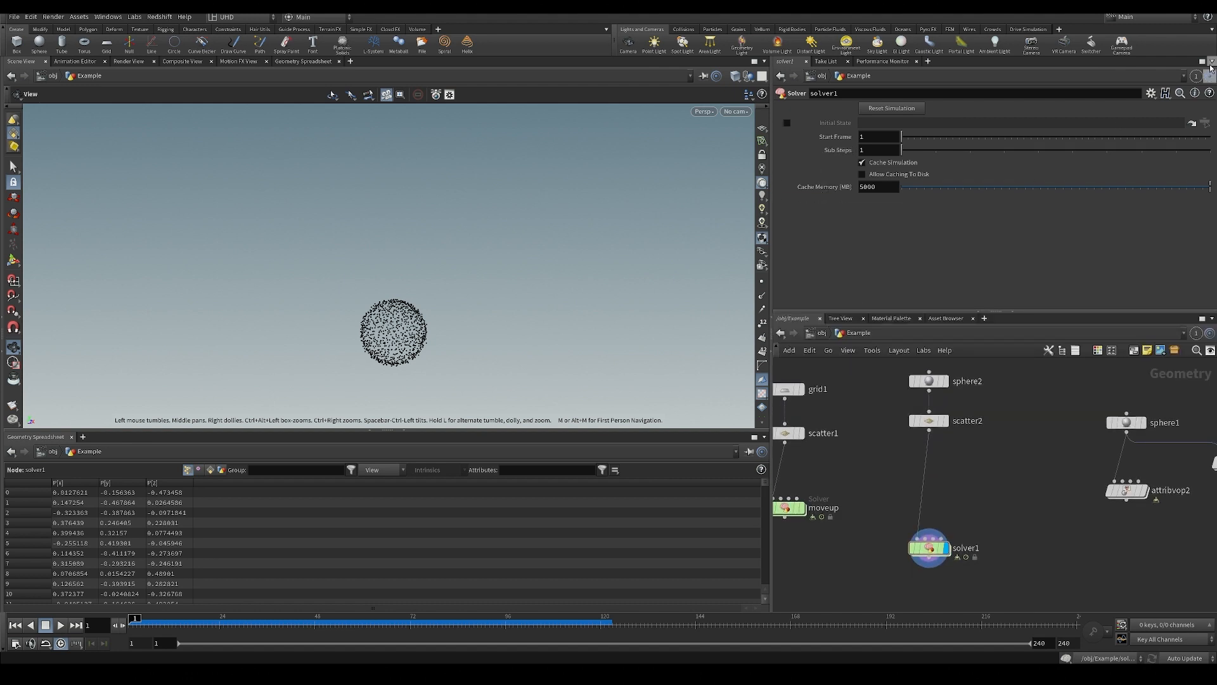
# Split both the parameter pane and the network pane into side-by-side halves.
pyautogui.click(1211, 61)
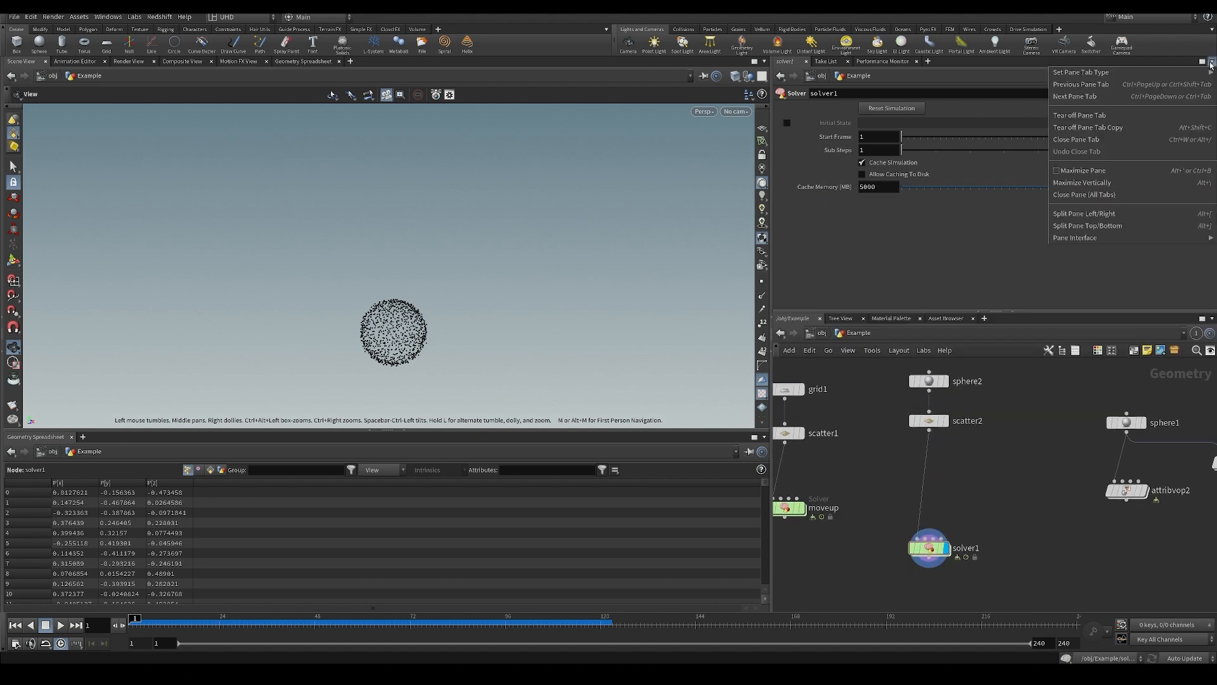
pyautogui.click(1100, 214)
pyautogui.click(1212, 318)
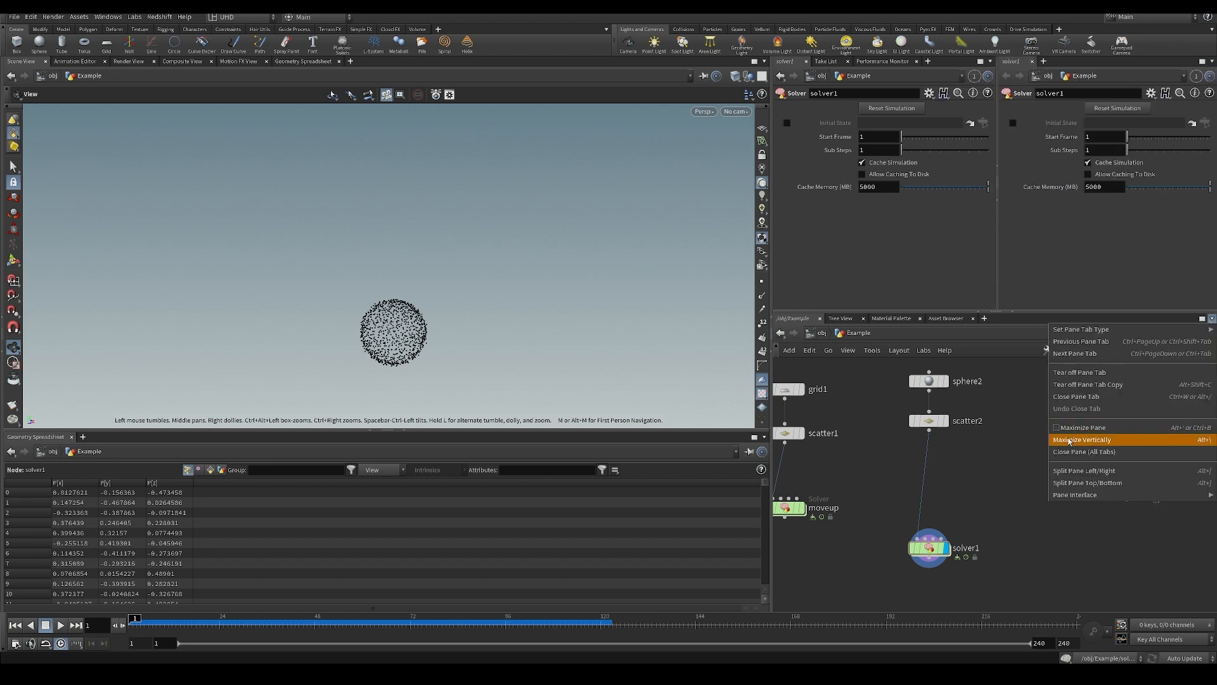
pyautogui.click(1083, 472)
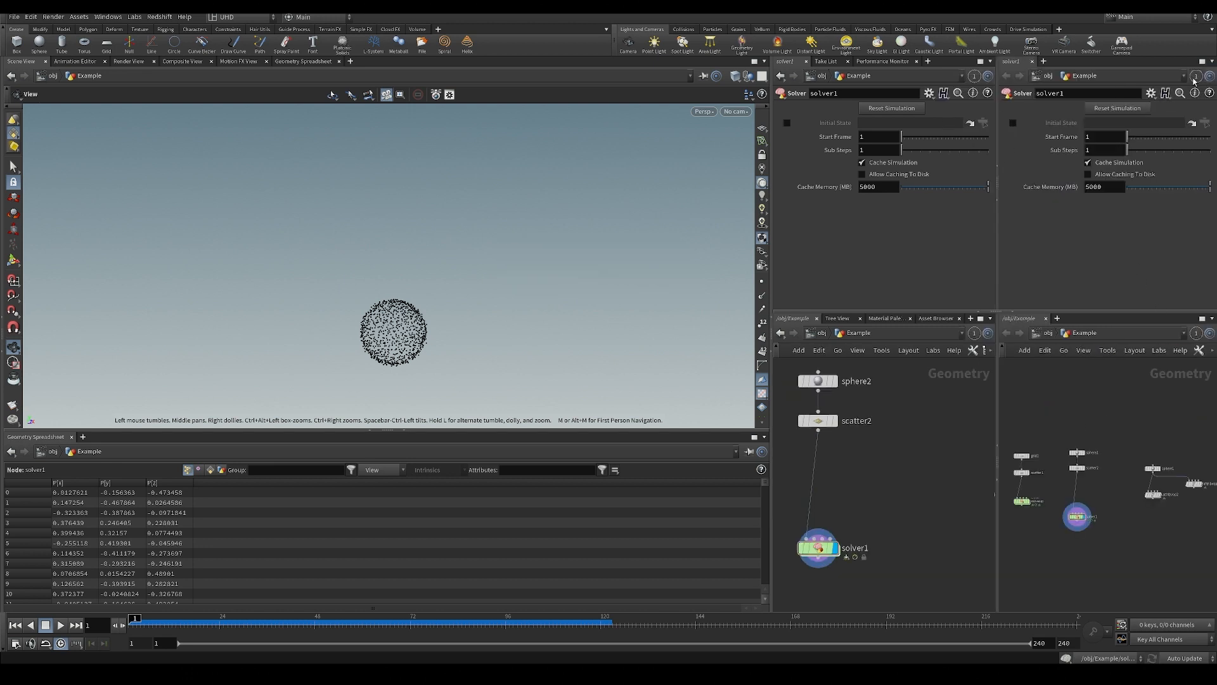
# Assign the new parameter pane and the new network pane to link group 2.
pyautogui.click(1195, 77)
pyautogui.click(1161, 136)
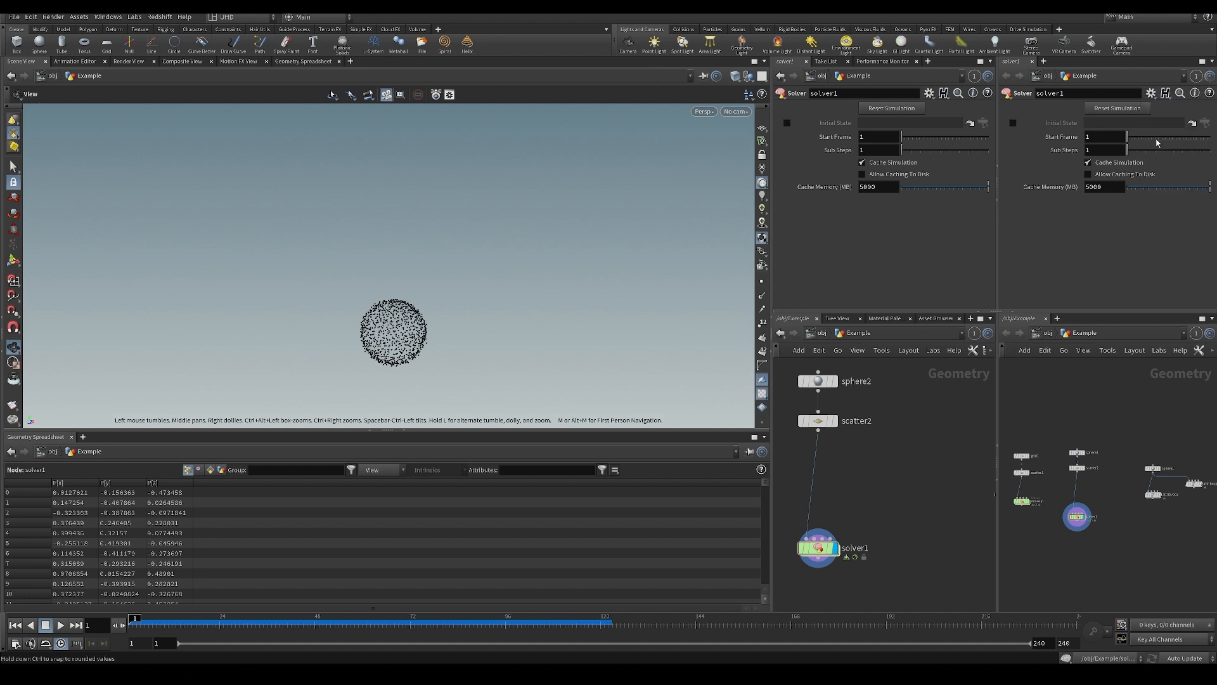
pyautogui.click(1196, 333)
pyautogui.click(1163, 392)
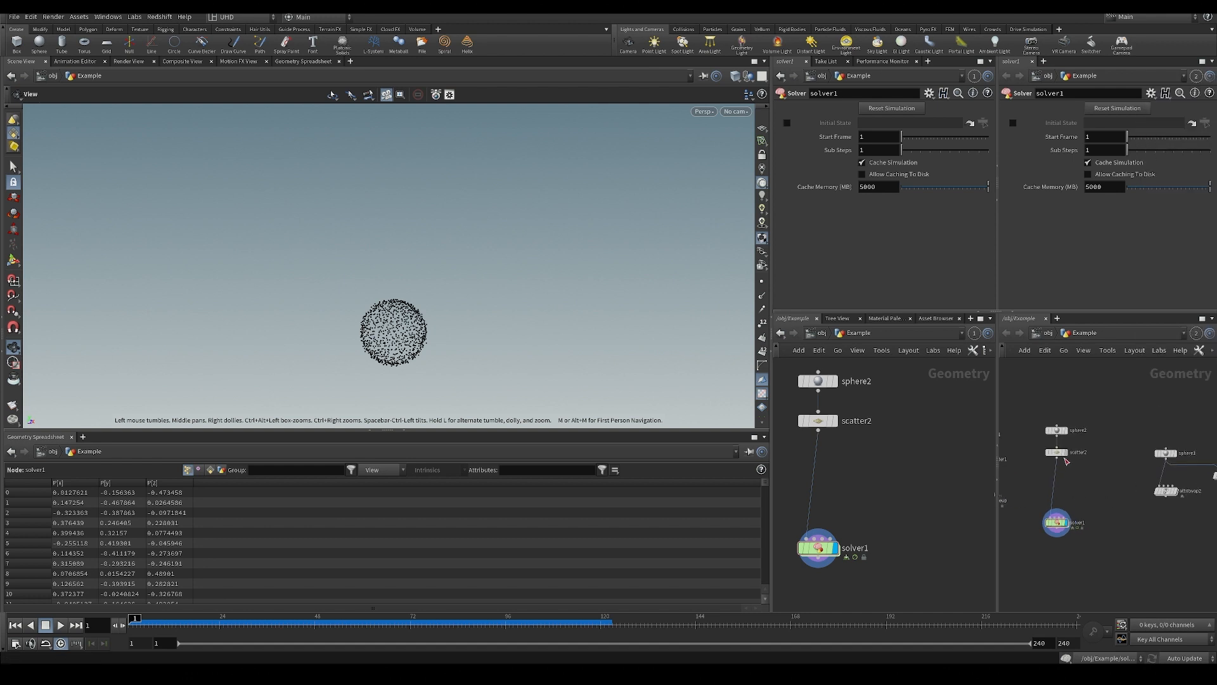
pyautogui.moveTo(1066, 462); pyautogui.dragTo(1040, 442)
pyautogui.scroll(1, 1058, 467)
pyautogui.hotkey('ctrl', 'z')
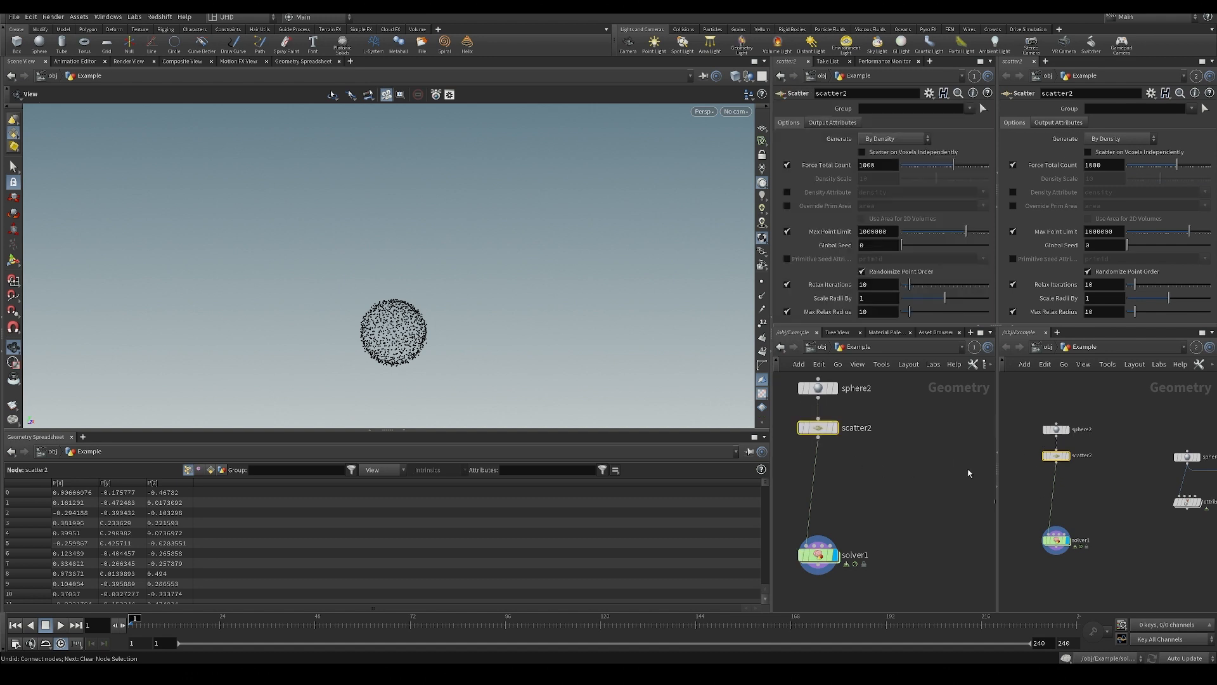
# Open solver1's inner network in the group 1 network pane, keeping the Example network in the other.
pyautogui.click(702, 77)
pyautogui.click(1078, 533)
pyautogui.moveTo(859, 468); pyautogui.dragTo(887, 477, button='middle')
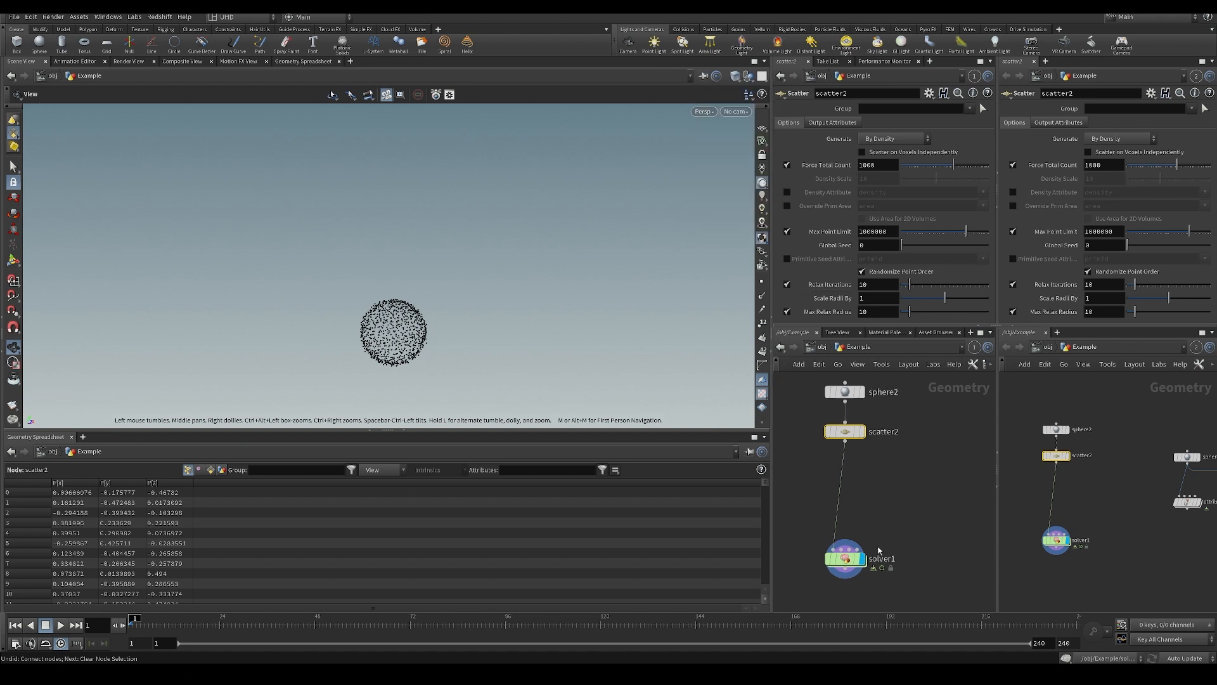
pyautogui.doubleClick(847, 559)
# Play the simulation from inside the solver twice, rewinding each time and viewing the points from different angles.
pyautogui.press('Up')
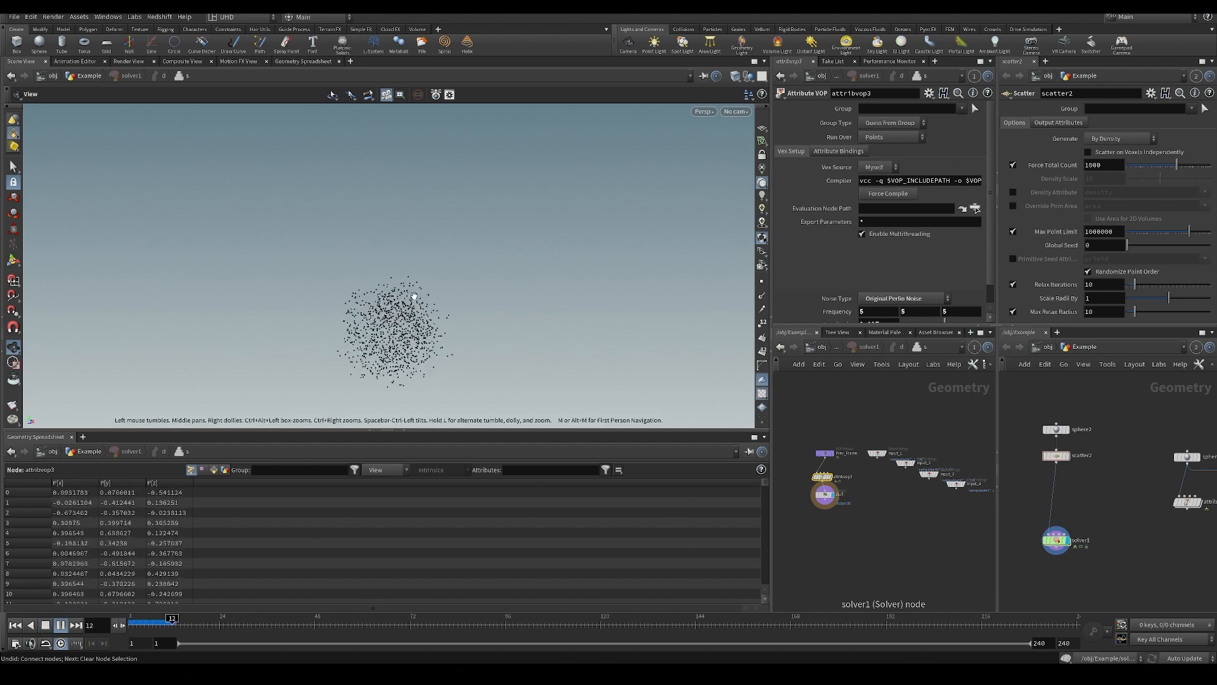
pyautogui.hotkey('ctrl', 'Up')
pyautogui.moveTo(441, 331); pyautogui.dragTo(400, 329, button='right')
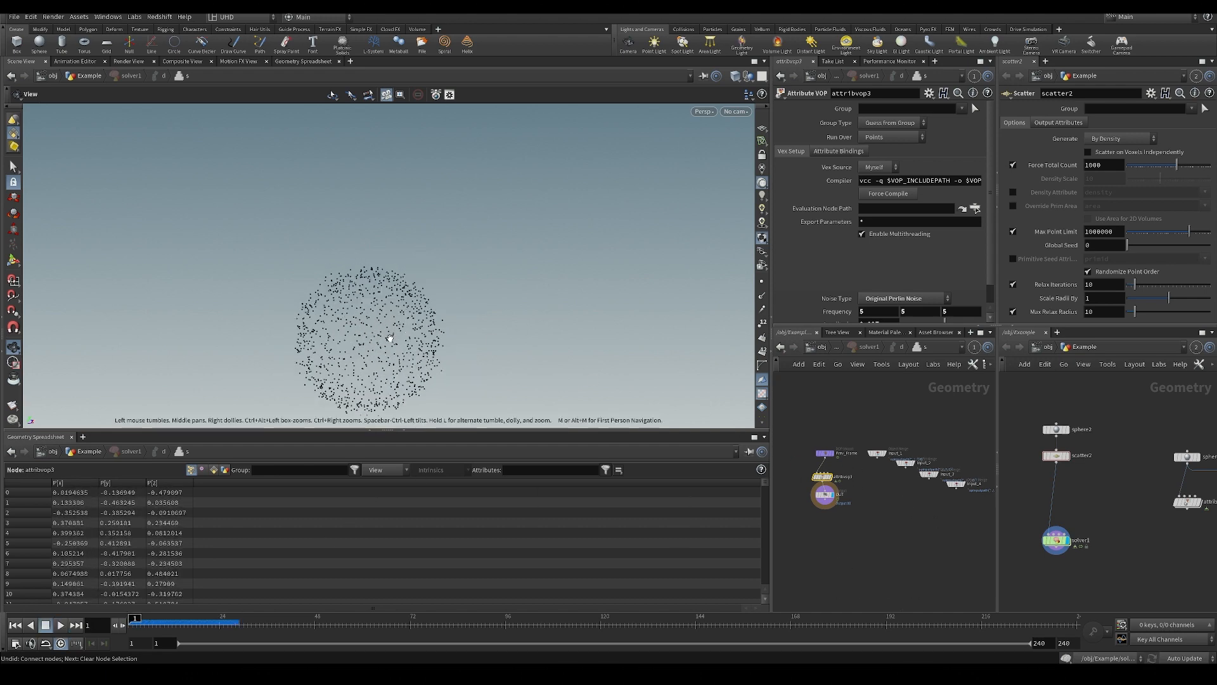
pyautogui.moveTo(401, 330); pyautogui.dragTo(423, 309)
pyautogui.press('Up')
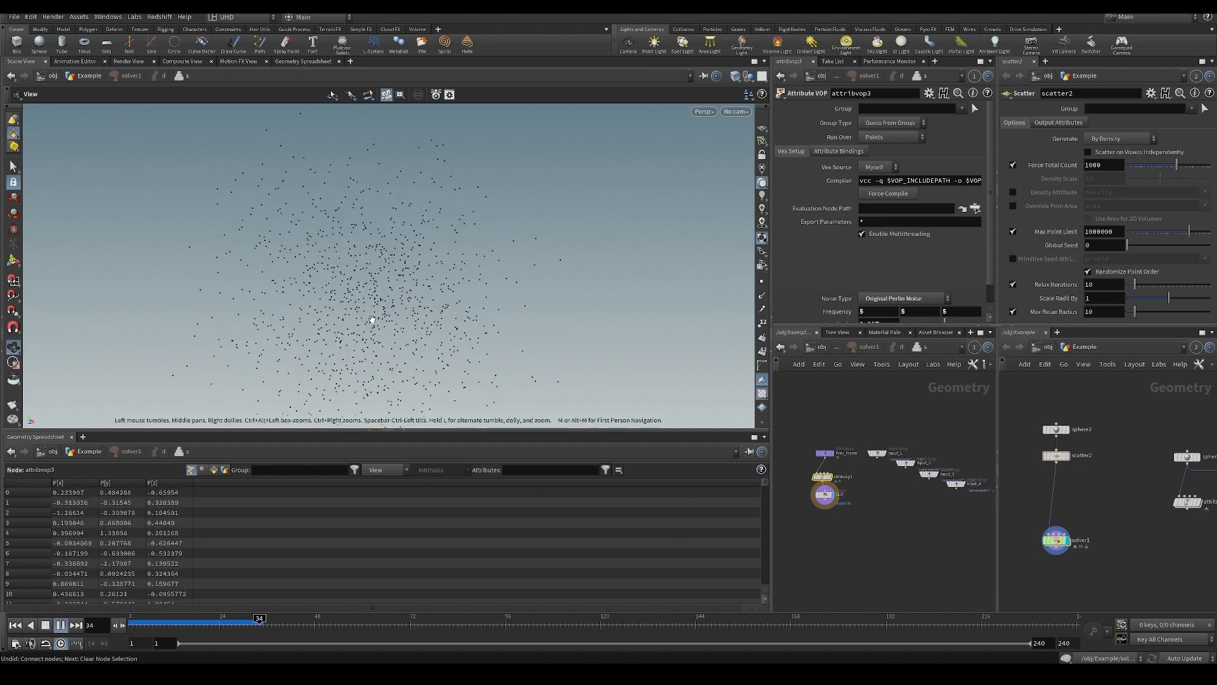
pyautogui.hotkey('ctrl', 'Up')
# Select solver1 in the Example network, reset its simulation, and link the scene view to group 2.
pyautogui.moveTo(1126, 525); pyautogui.dragTo(1038, 560)
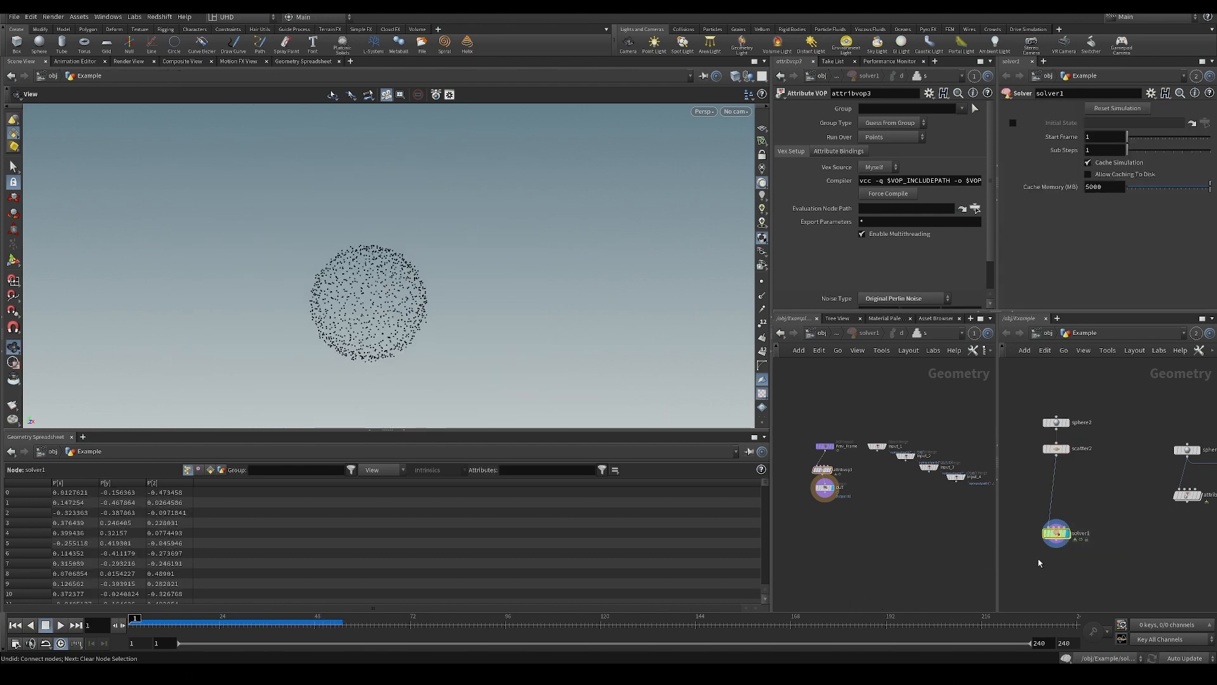
pyautogui.click(1108, 111)
pyautogui.click(701, 77)
pyautogui.click(706, 147)
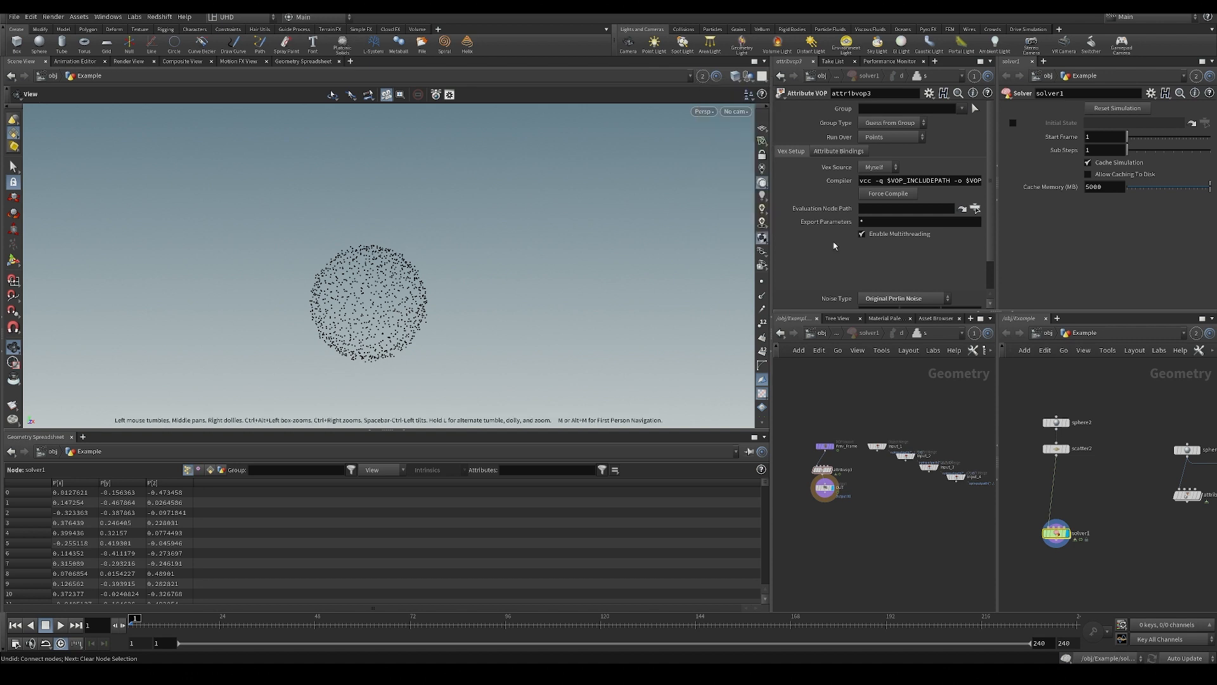
pyautogui.moveTo(1057, 536); pyautogui.dragTo(1061, 529)
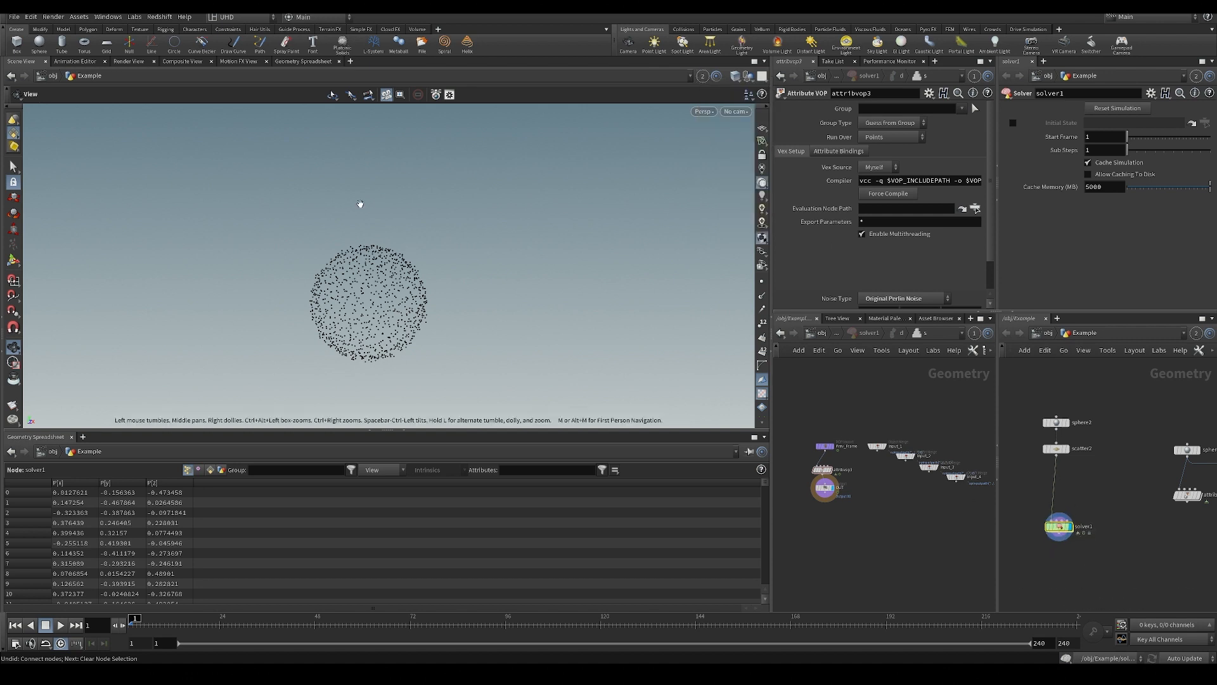
# Play the solver1 result in the scene view beside the solver's inner network, then save the scene file.
pyautogui.scroll(2, 394, 292)
pyautogui.moveTo(399, 299); pyautogui.dragTo(404, 331, button='middle')
pyautogui.scroll(-3, 407, 334)
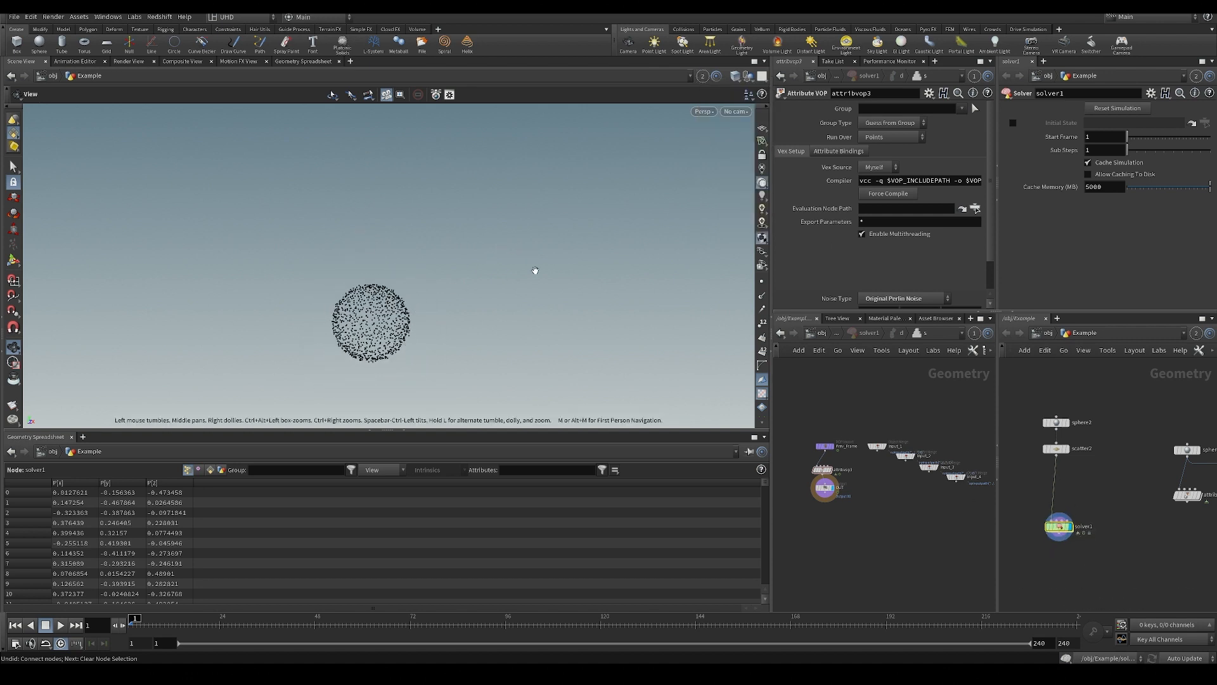
pyautogui.scroll(2, 852, 501)
pyautogui.scroll(-1, 874, 260)
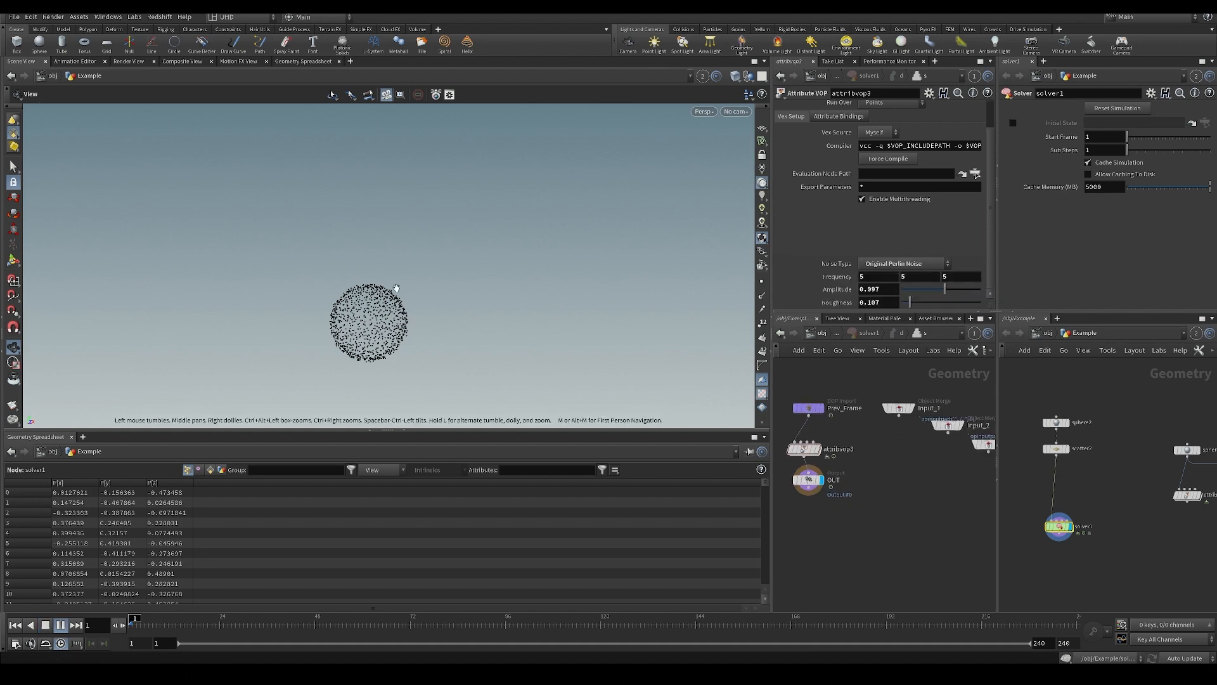
pyautogui.moveTo(396, 288); pyautogui.dragTo(414, 324)
pyautogui.moveTo(848, 525); pyautogui.dragTo(851, 530, button='middle')
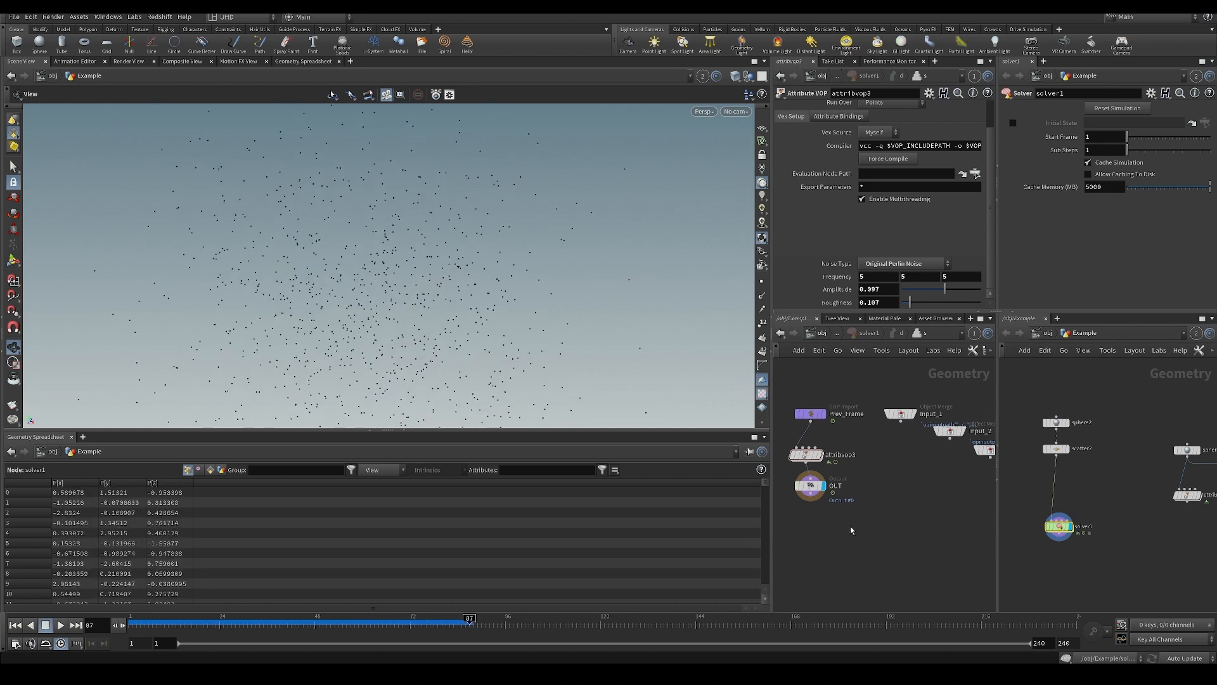
pyautogui.hotkey('ctrl', 's')
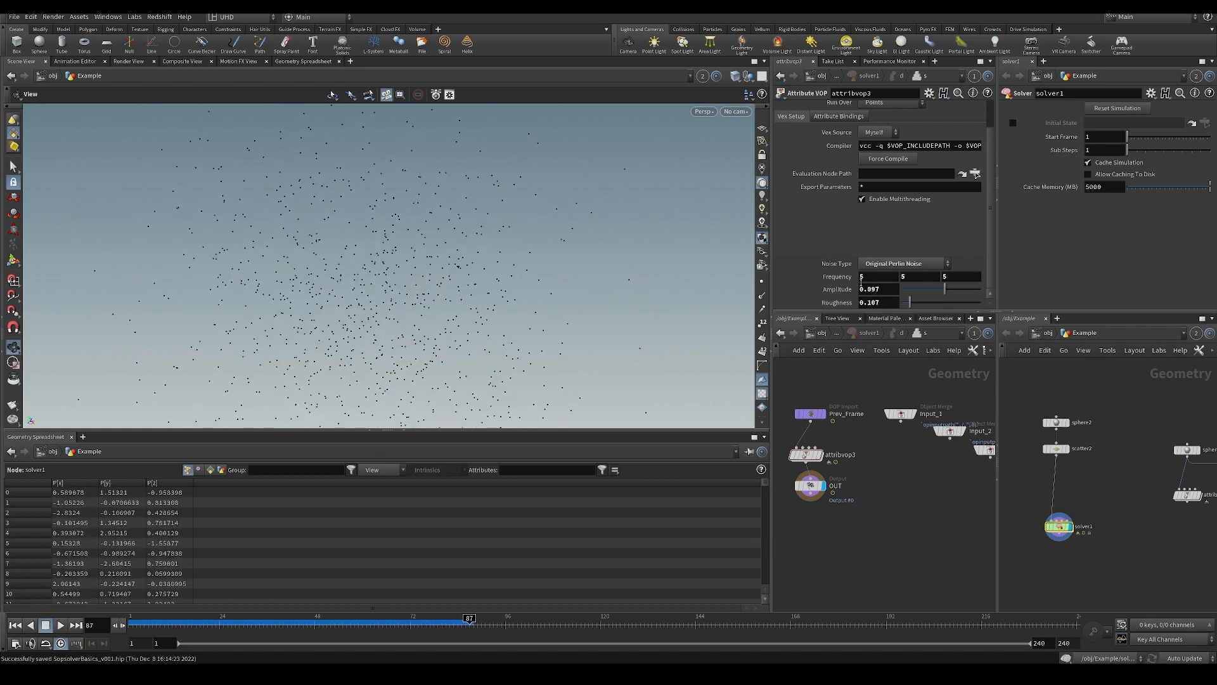
# Set attribvop3's noise frequency to 2 on all three axes and raise the amplitude to about 0.518.
pyautogui.press('Tab')
pyautogui.write('2')
pyautogui.press('Tab')
pyautogui.write('2')
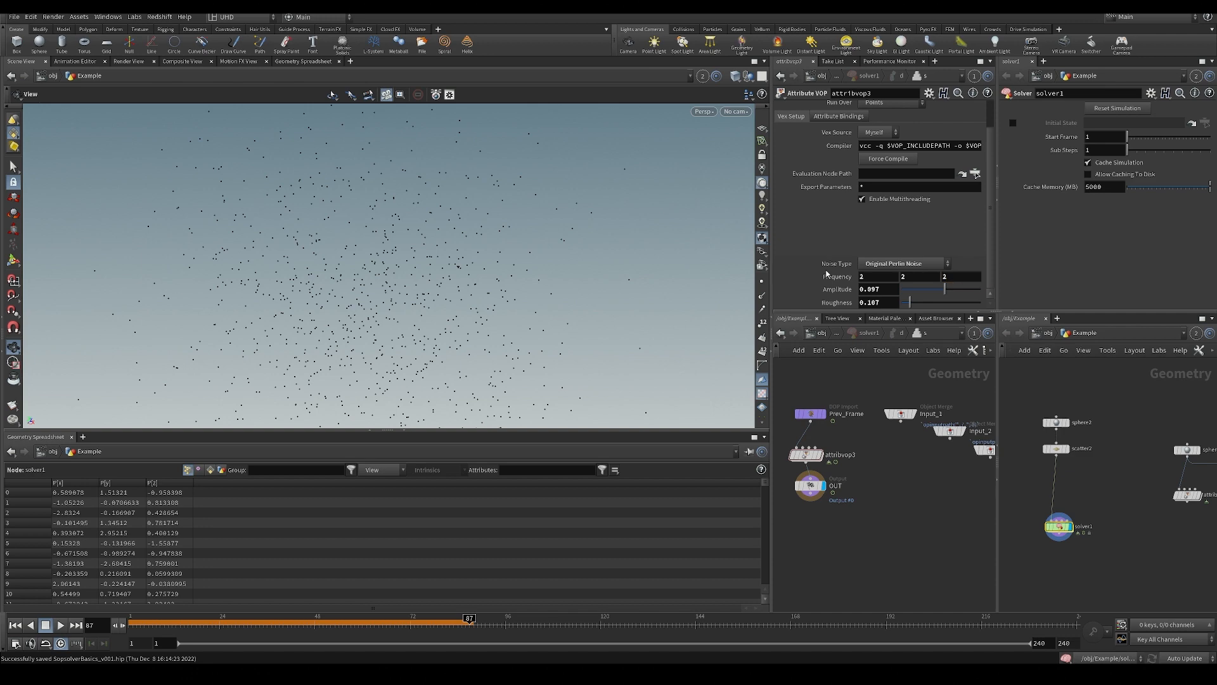
pyautogui.moveTo(944, 289); pyautogui.dragTo(957, 290)
# Play the simulation with the changed noise settings and scrub the timeline back to the opening frames.
pyautogui.press('Up')
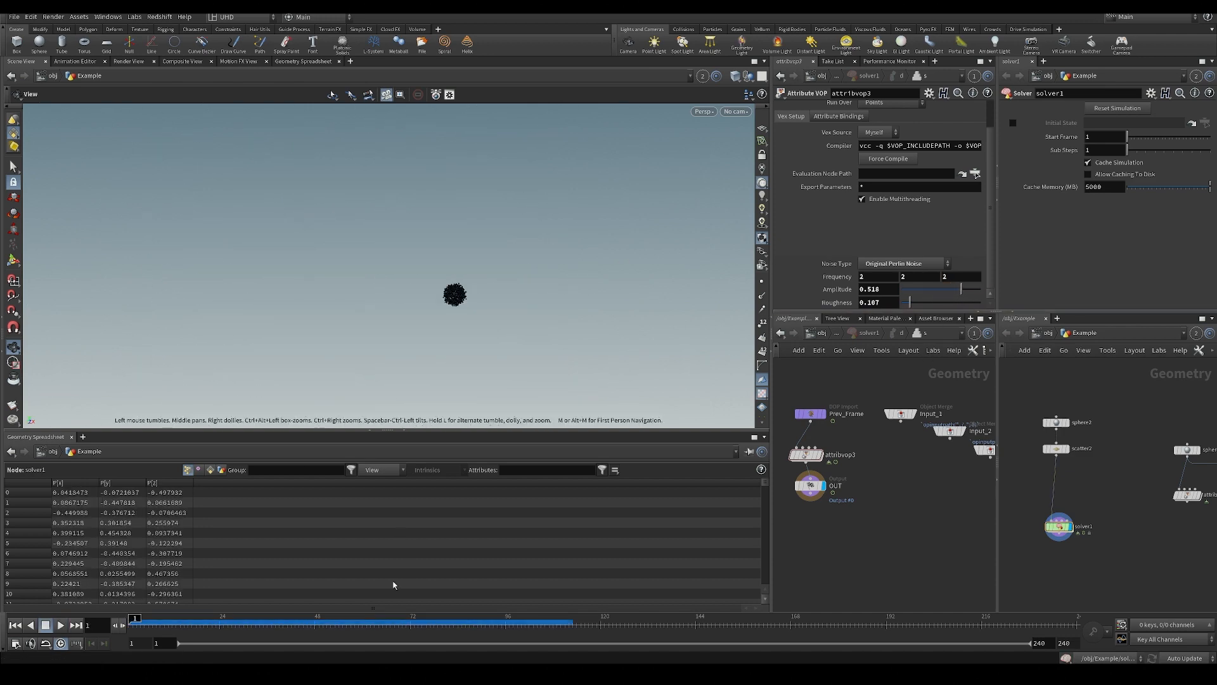
pyautogui.moveTo(209, 629); pyautogui.dragTo(143, 639)
pyautogui.scroll(2, 904, 527)
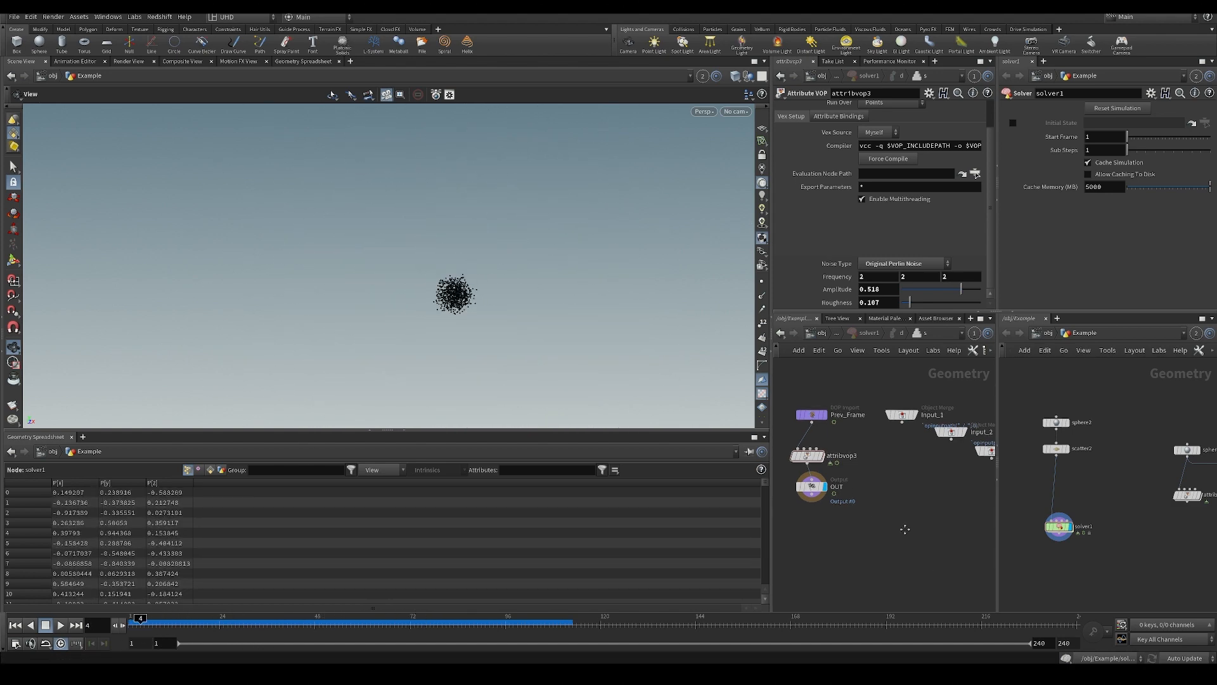
# Open the VEX network of attribvop3 at its random1 and fit1 nodes.
pyautogui.doubleClick(776, 454)
pyautogui.scroll(3, 826, 436)
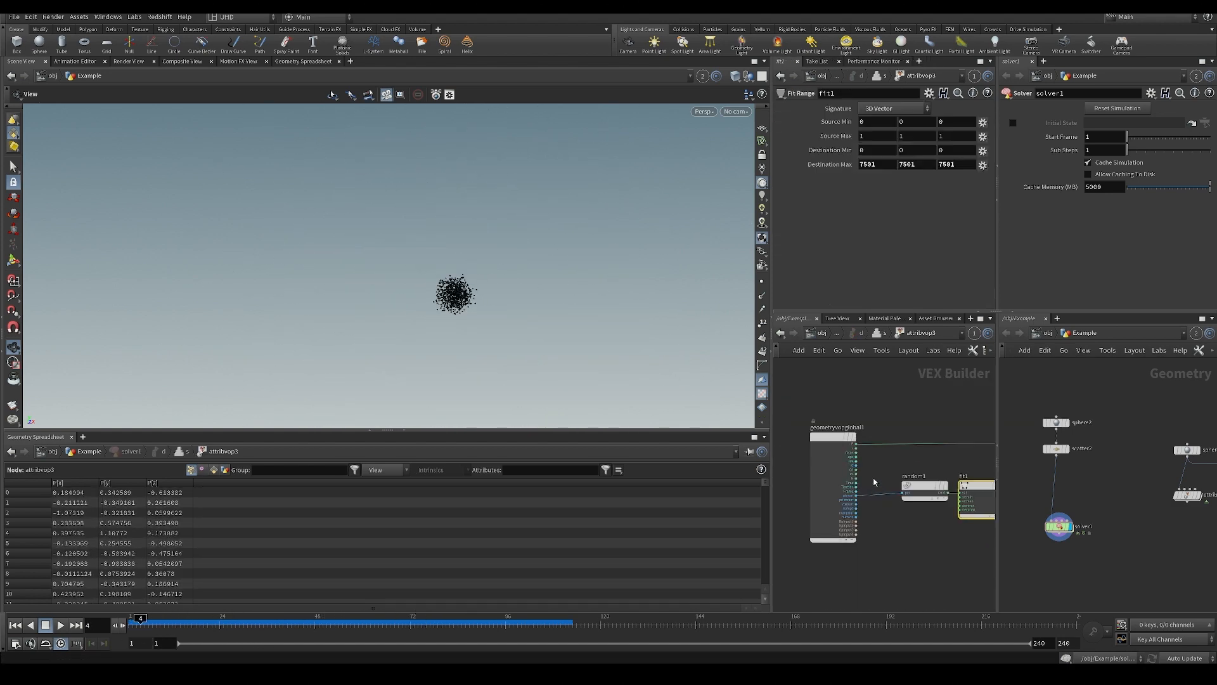
pyautogui.moveTo(826, 437); pyautogui.dragTo(814, 429)
pyautogui.moveTo(938, 487); pyautogui.dragTo(918, 487)
pyautogui.moveTo(965, 538); pyautogui.dragTo(918, 505, button='middle')
pyautogui.scroll(2, 900, 484)
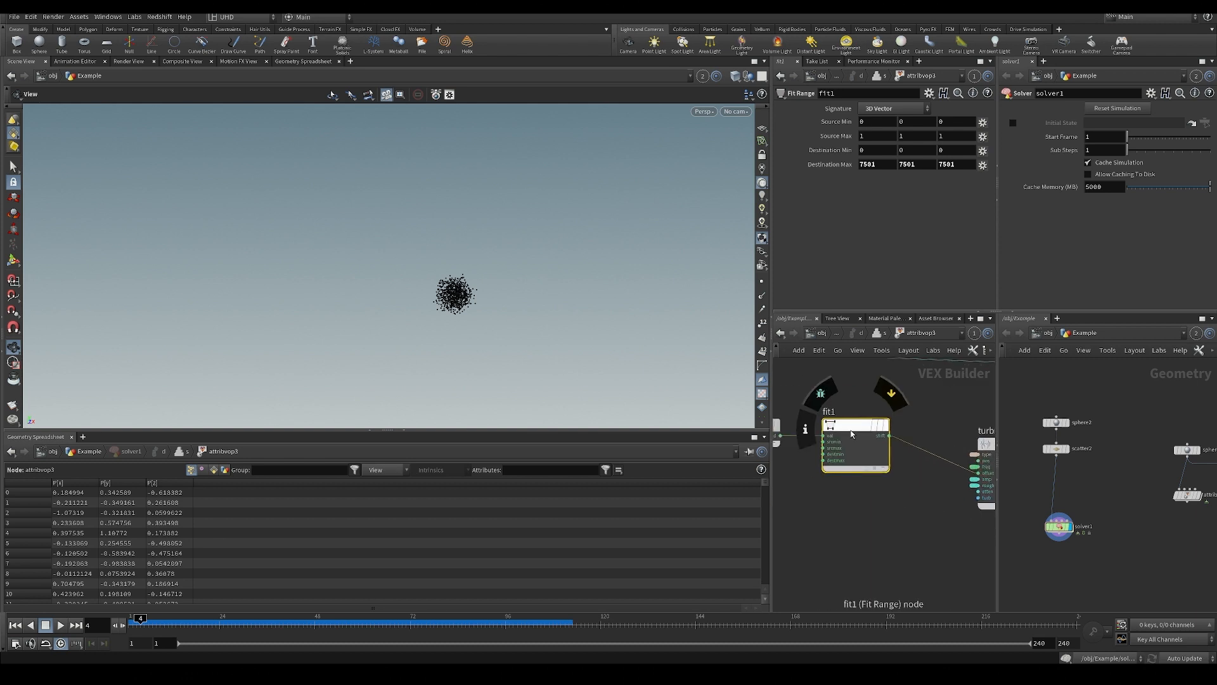
# Move the random1 and fit1 nodes apart to make room between them.
pyautogui.moveTo(852, 429); pyautogui.dragTo(865, 492)
pyautogui.scroll(-1, 827, 444)
pyautogui.moveTo(823, 447); pyautogui.dragTo(896, 473, button='middle')
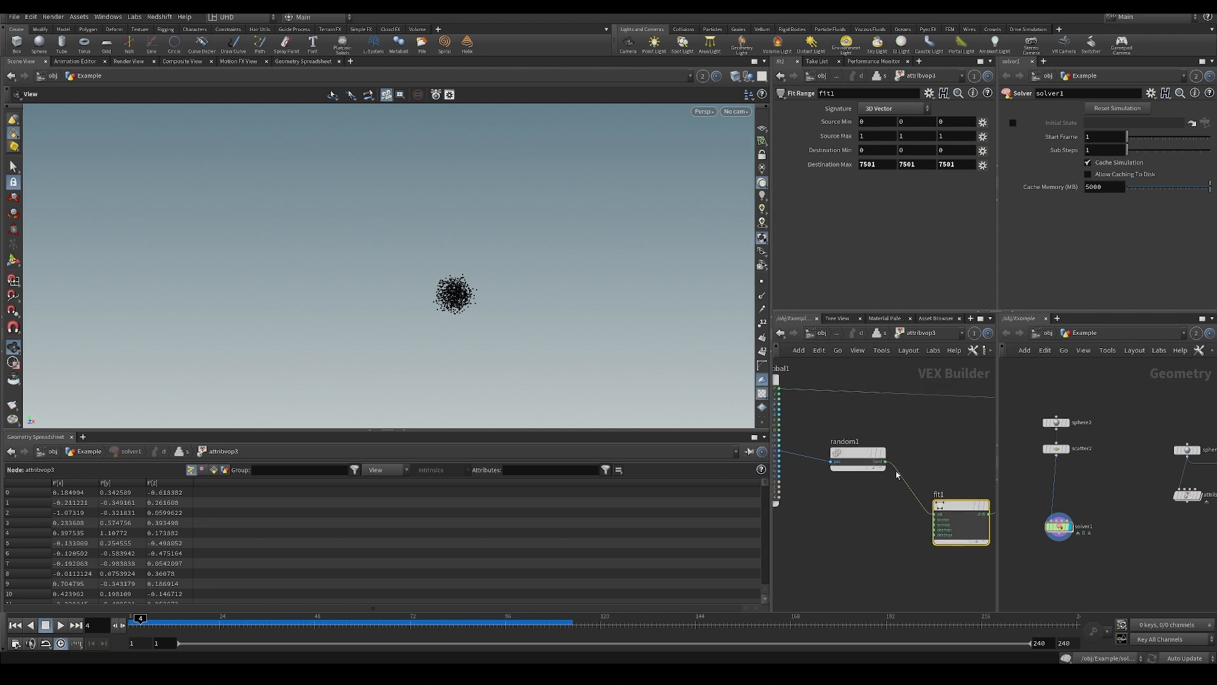
pyautogui.scroll(-2, 894, 471)
pyautogui.moveTo(865, 464); pyautogui.dragTo(853, 501)
pyautogui.moveTo(945, 498); pyautogui.dragTo(978, 481)
pyautogui.scroll(2, 907, 483)
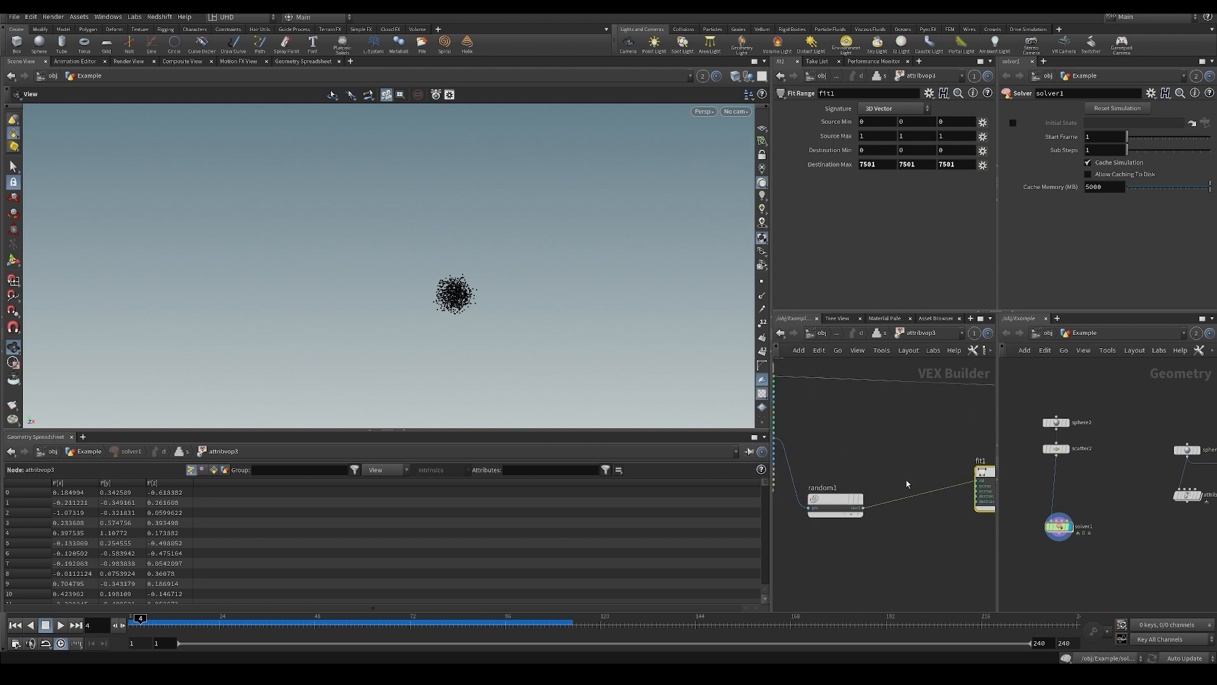
# Insert an Add node on the wire between random1 and fit1.
pyautogui.press('Tab')
pyautogui.write('add')
pyautogui.click(1011, 112)
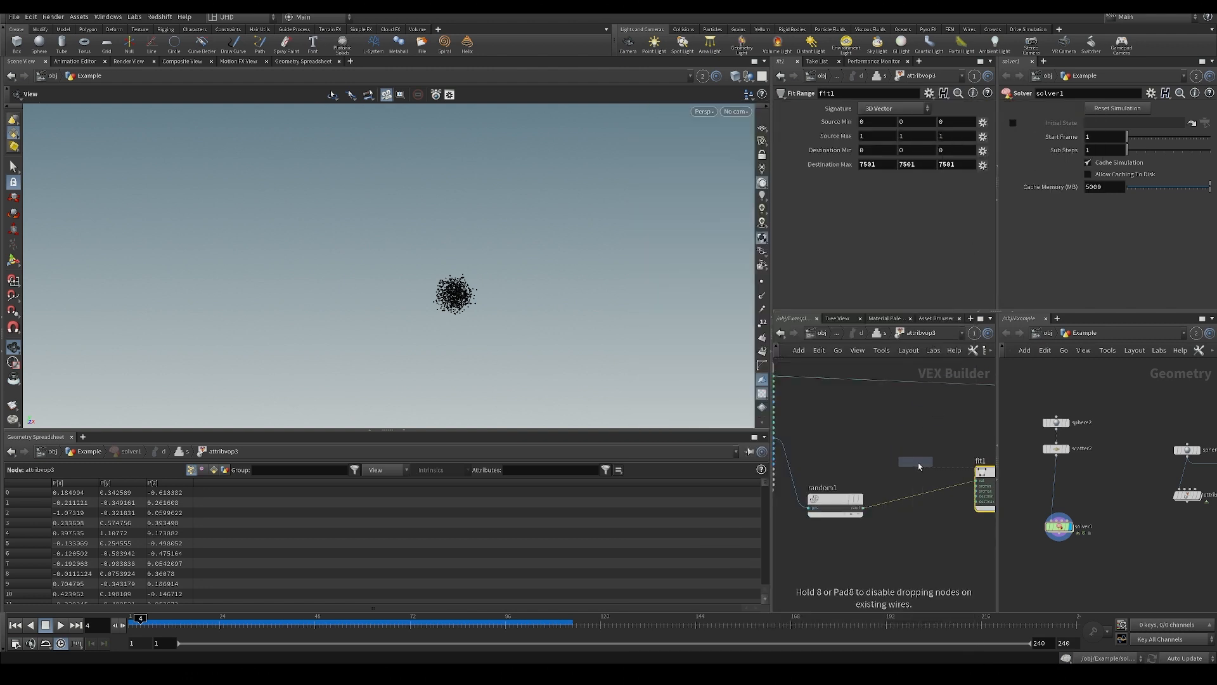
pyautogui.click(917, 487)
pyautogui.moveTo(916, 487); pyautogui.dragTo(925, 461)
pyautogui.moveTo(944, 515); pyautogui.dragTo(891, 525, button='middle')
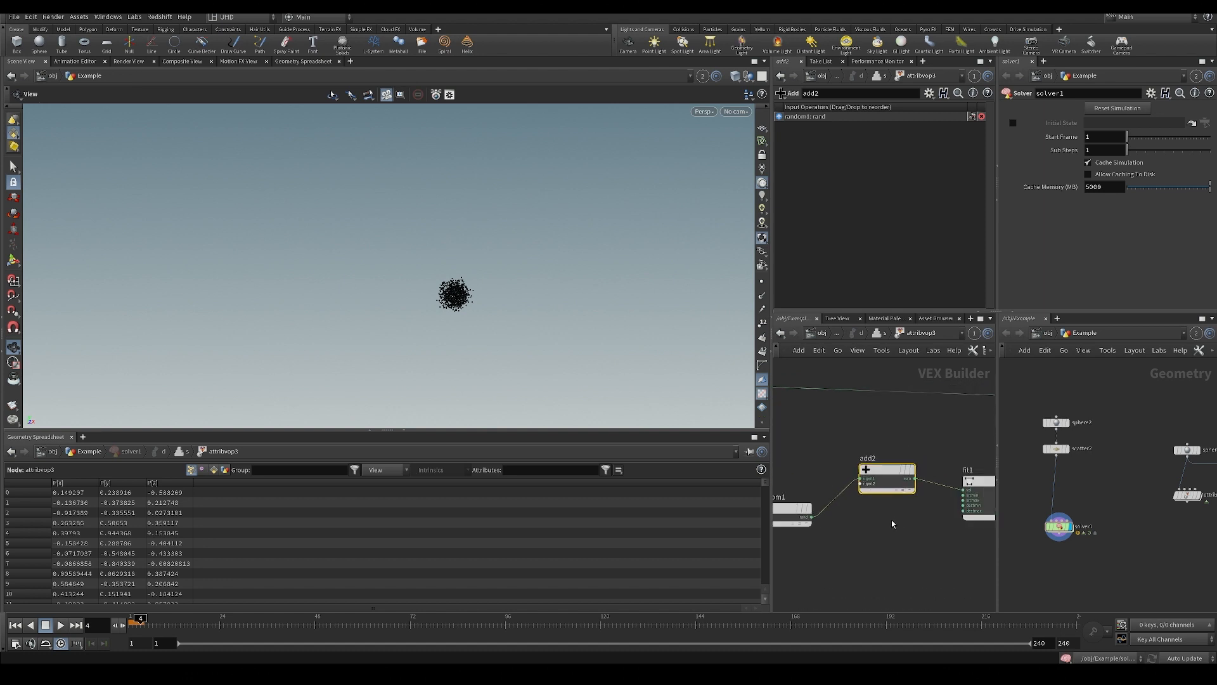
# Cut the Add node and paste it between fit1 and turbnoise1.
pyautogui.moveTo(860, 447)
pyautogui.mouseDown()
pyautogui.moveTo(917, 502)
pyautogui.moveTo(878, 446)
pyautogui.mouseUp()
pyautogui.hotkey('ctrl', 'x')
pyautogui.moveTo(878, 445); pyautogui.dragTo(794, 447, button='middle')
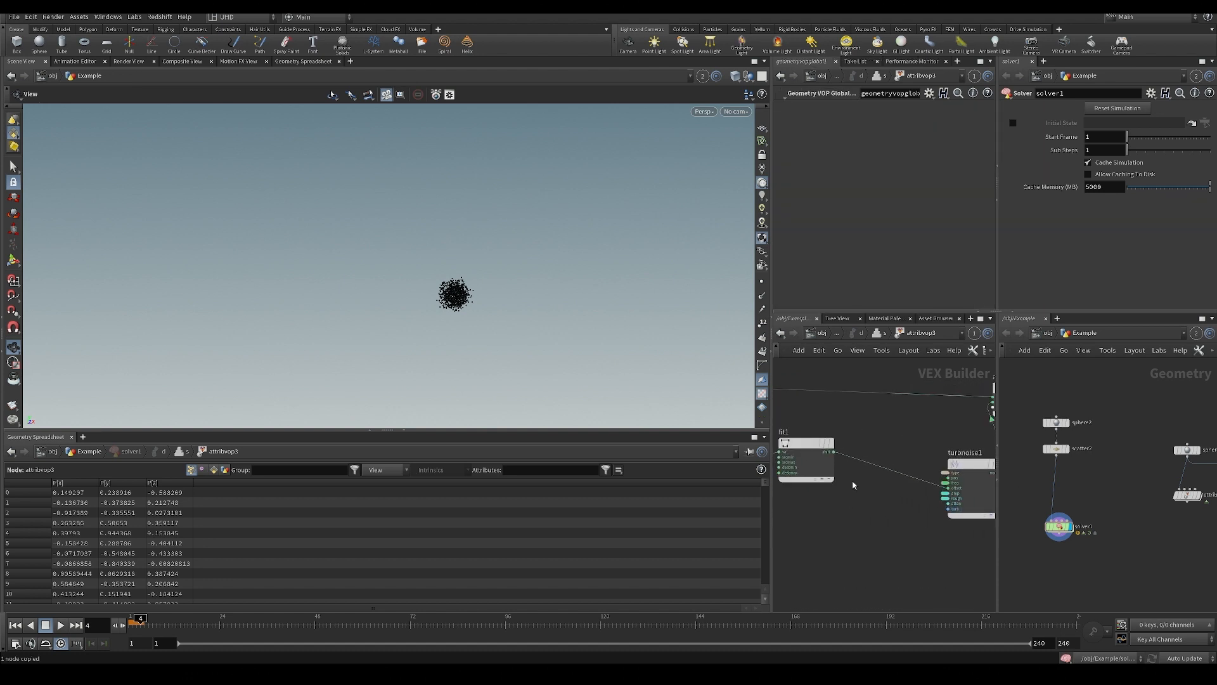
pyautogui.hotkey('ctrl', 'v')
pyautogui.click(896, 473)
pyautogui.moveTo(895, 472); pyautogui.dragTo(880, 477)
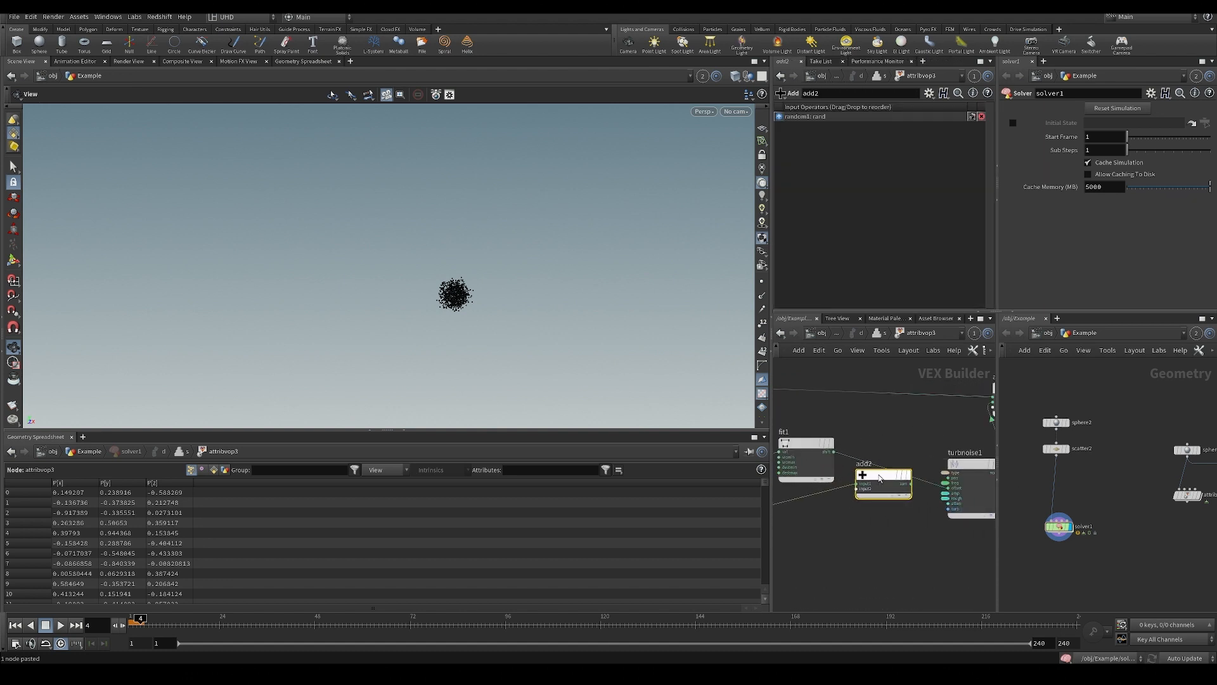
# Wire fit1's output into the Add node's first input and the Add node's sum into turbnoise1's offset.
pyautogui.click(835, 452)
pyautogui.click(856, 484)
pyautogui.click(912, 484)
pyautogui.click(946, 488)
pyautogui.moveTo(886, 475); pyautogui.dragTo(895, 443)
pyautogui.moveTo(834, 504); pyautogui.dragTo(964, 490, button='middle')
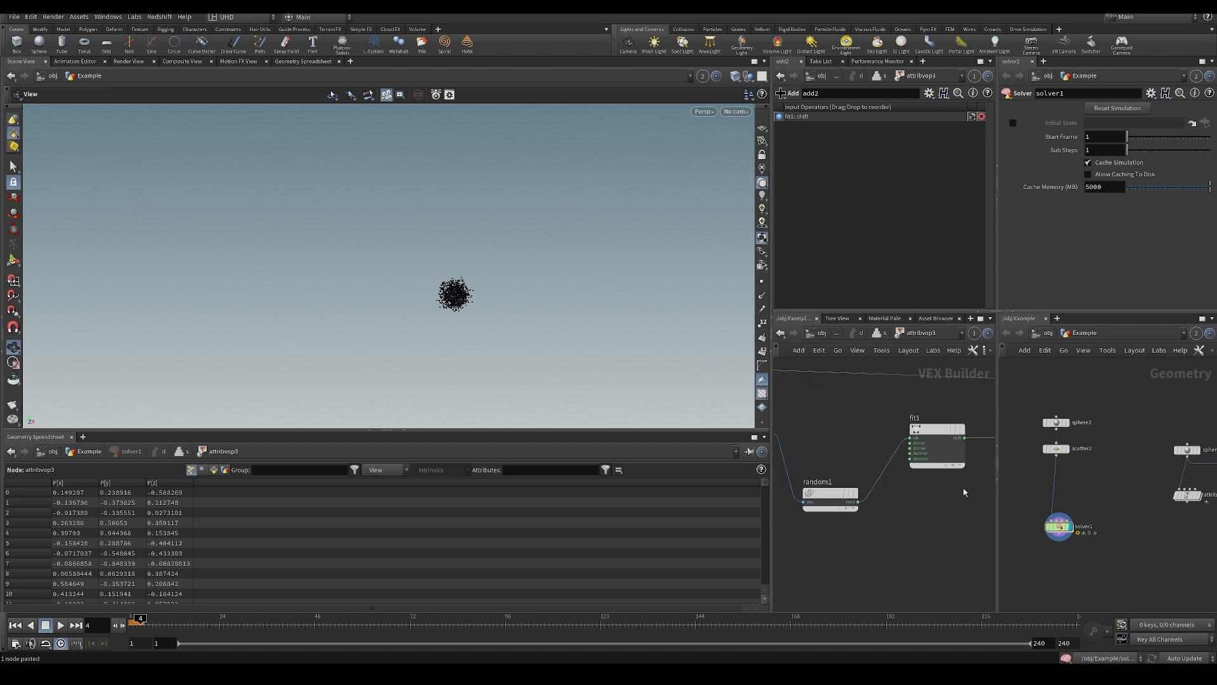
# Wire an output of the geometry globals node into the Add node's second input.
pyautogui.moveTo(825, 450)
pyautogui.mouseDown(button='middle')
pyautogui.moveTo(934, 462)
pyautogui.moveTo(823, 438)
pyautogui.mouseUp(button='middle')
pyautogui.click(869, 435)
pyautogui.click(800, 431)
pyautogui.moveTo(919, 464); pyautogui.dragTo(842, 467, button='middle')
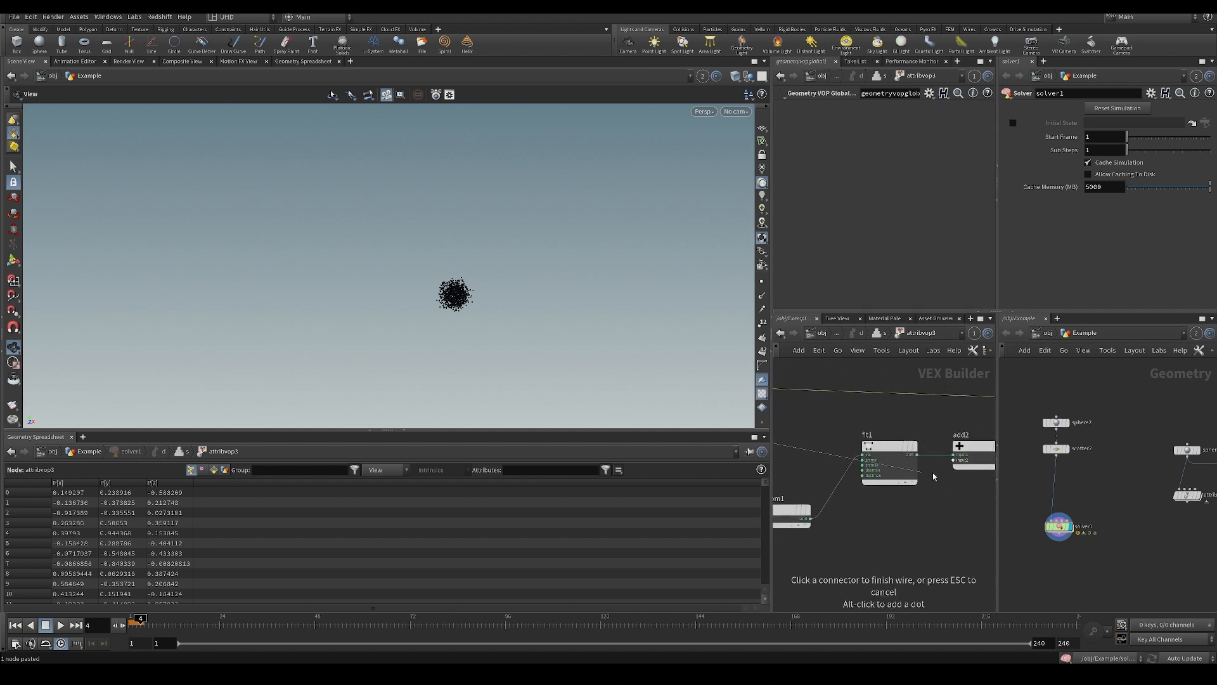
pyautogui.click(958, 474)
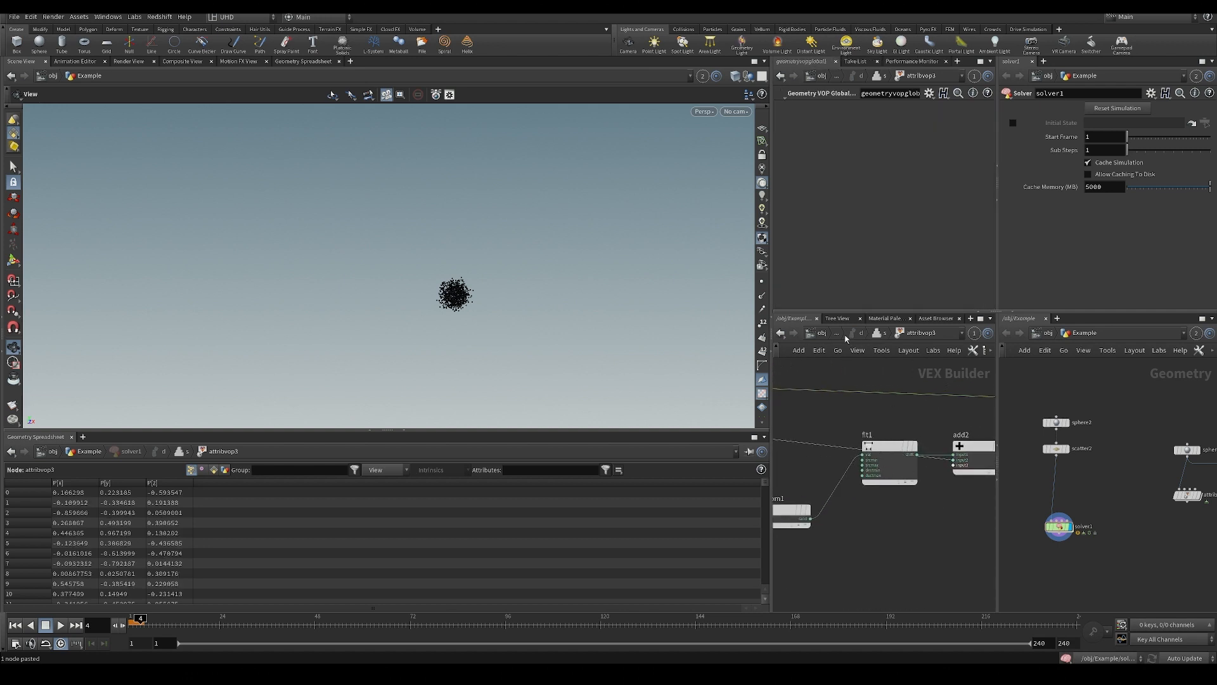
# Return to the Example network and play the simulation, rewinding once to replay it from the first frame.
pyautogui.click(821, 333)
pyautogui.doubleClick(873, 466)
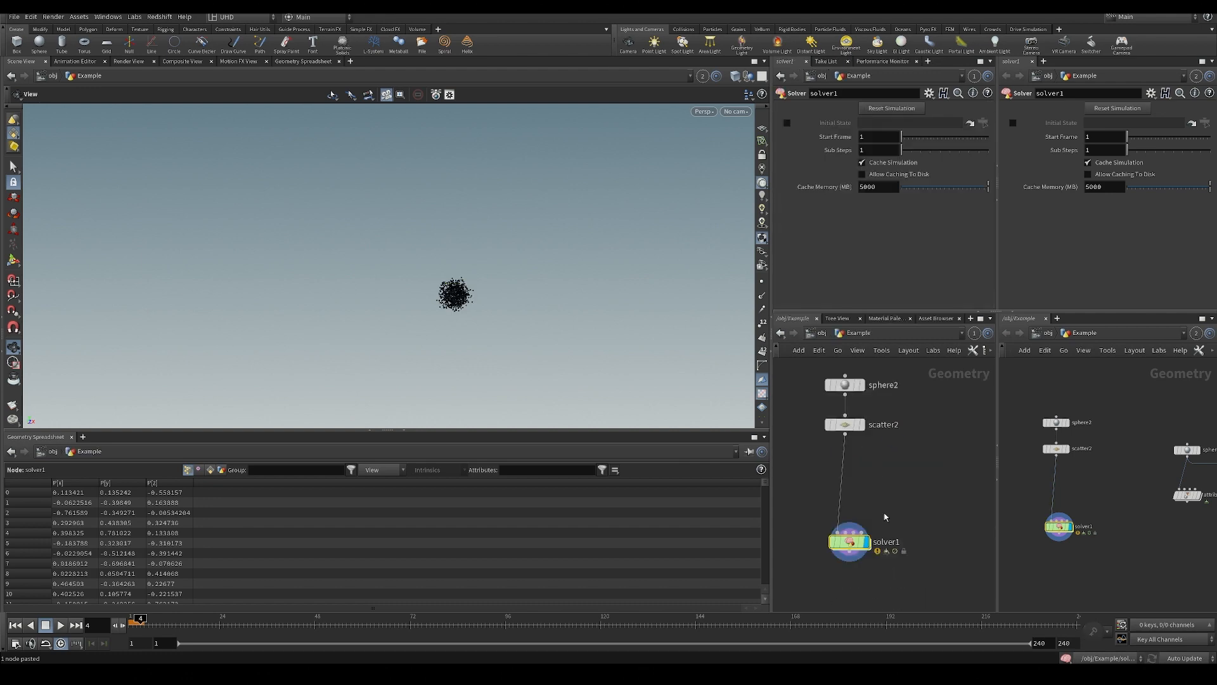
pyautogui.press('Up')
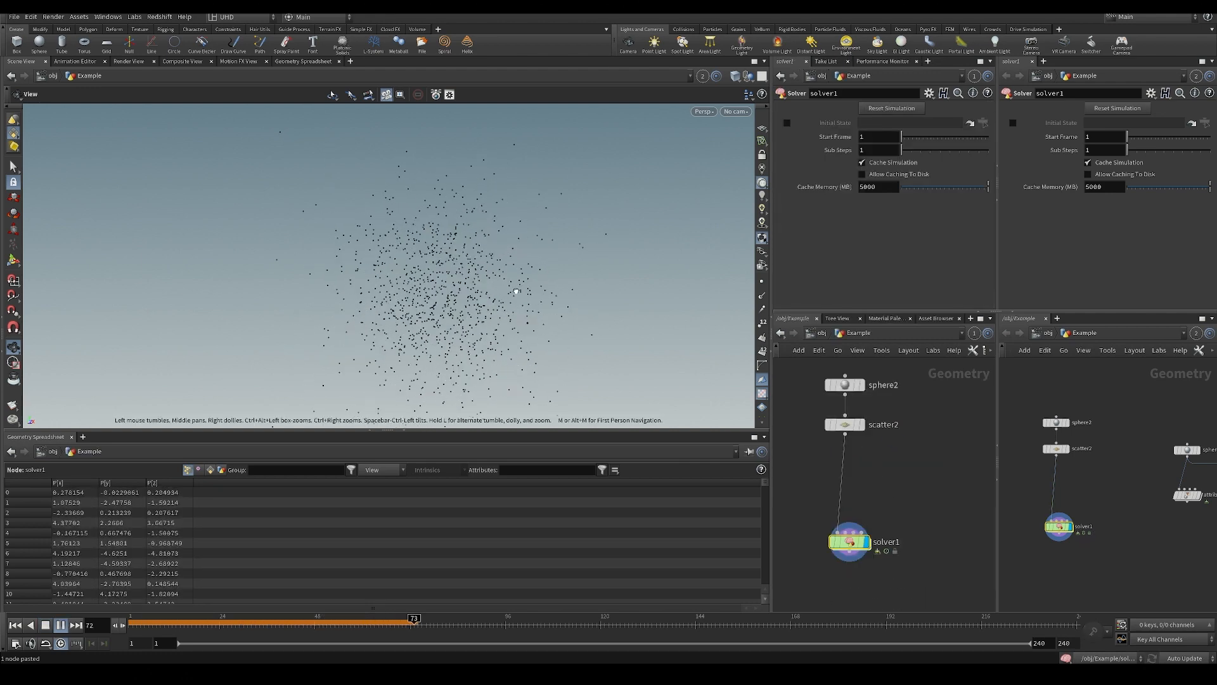
pyautogui.hotkey('ctrl', 'Up')
pyautogui.press('Up')
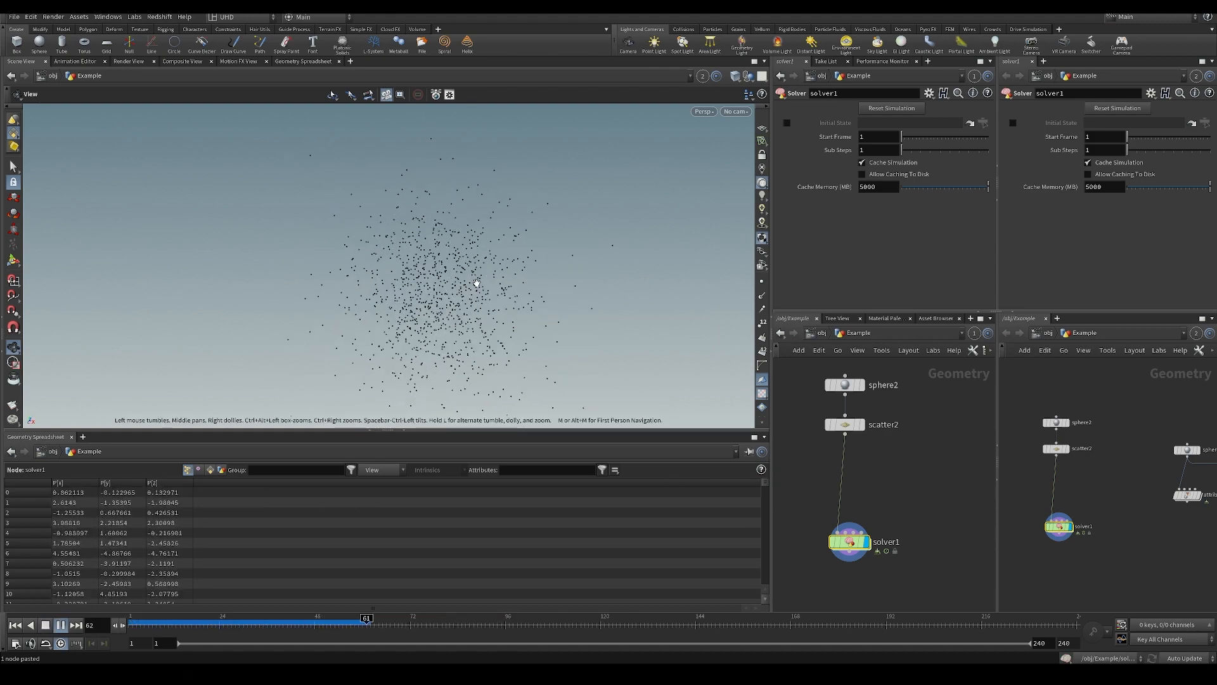
# Inside solver1's attribvop3, insert a Multiply node on the Time wire between the geometry globals node and add2.
pyautogui.hotkey('ctrl', 'Up')
pyautogui.doubleClick(851, 542)
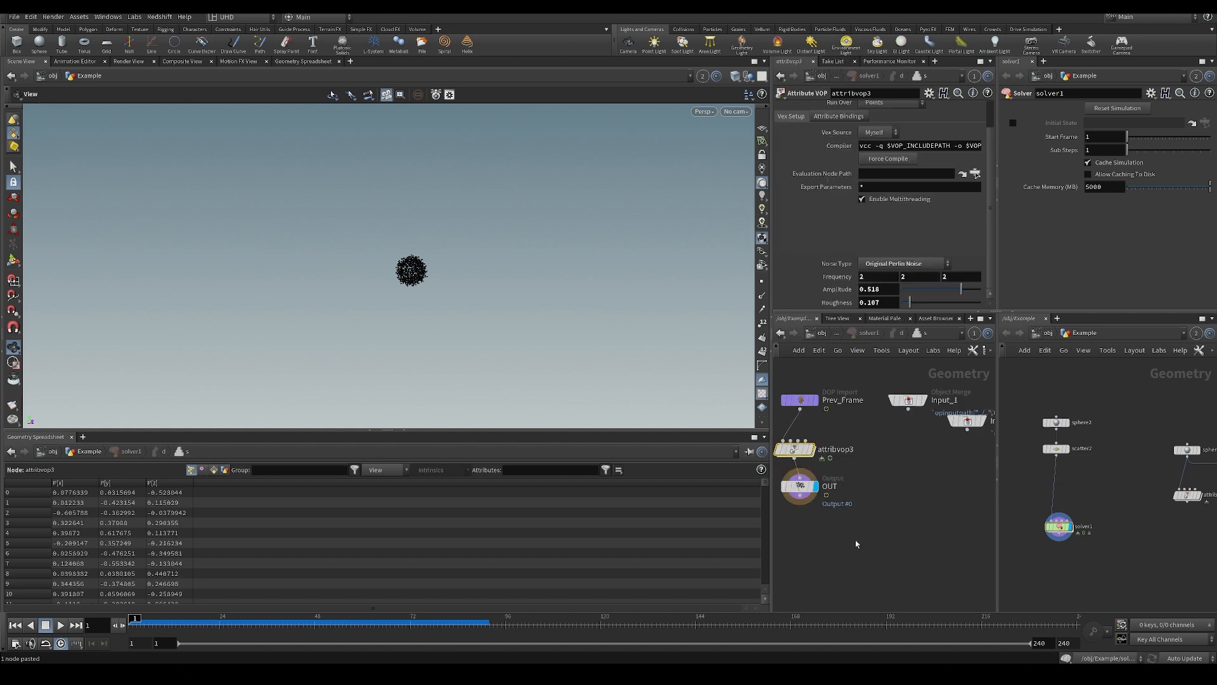
pyautogui.doubleClick(796, 451)
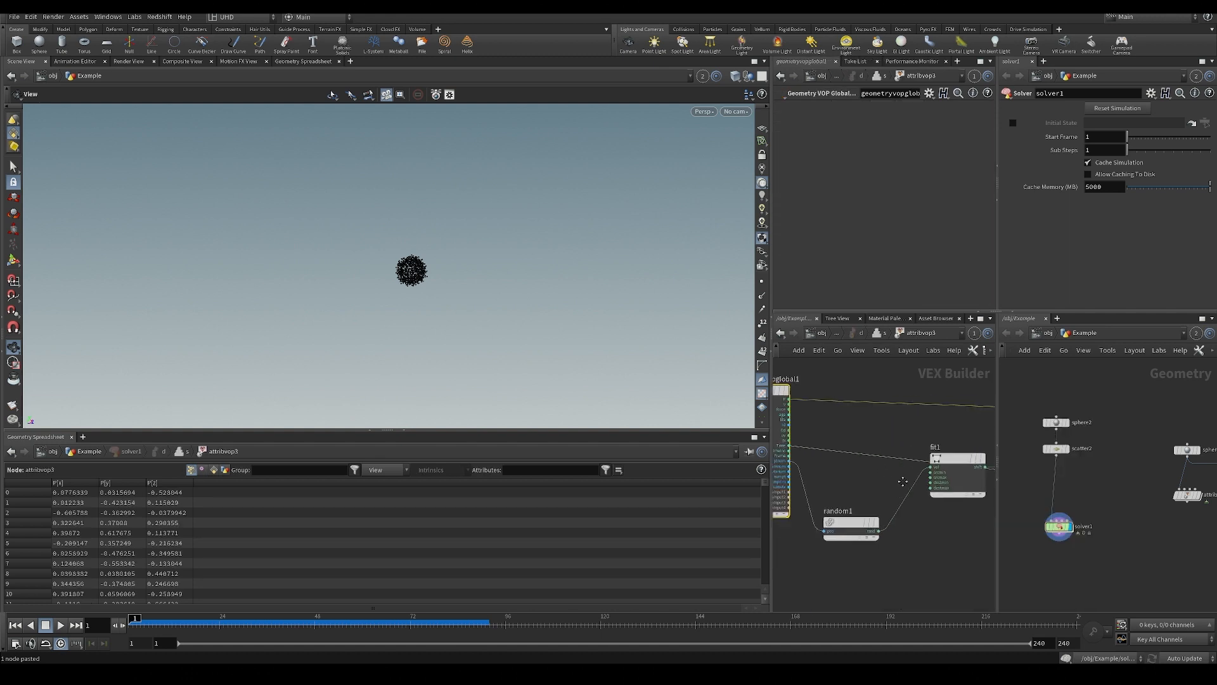
pyautogui.press('Tab')
pyautogui.write('mul')
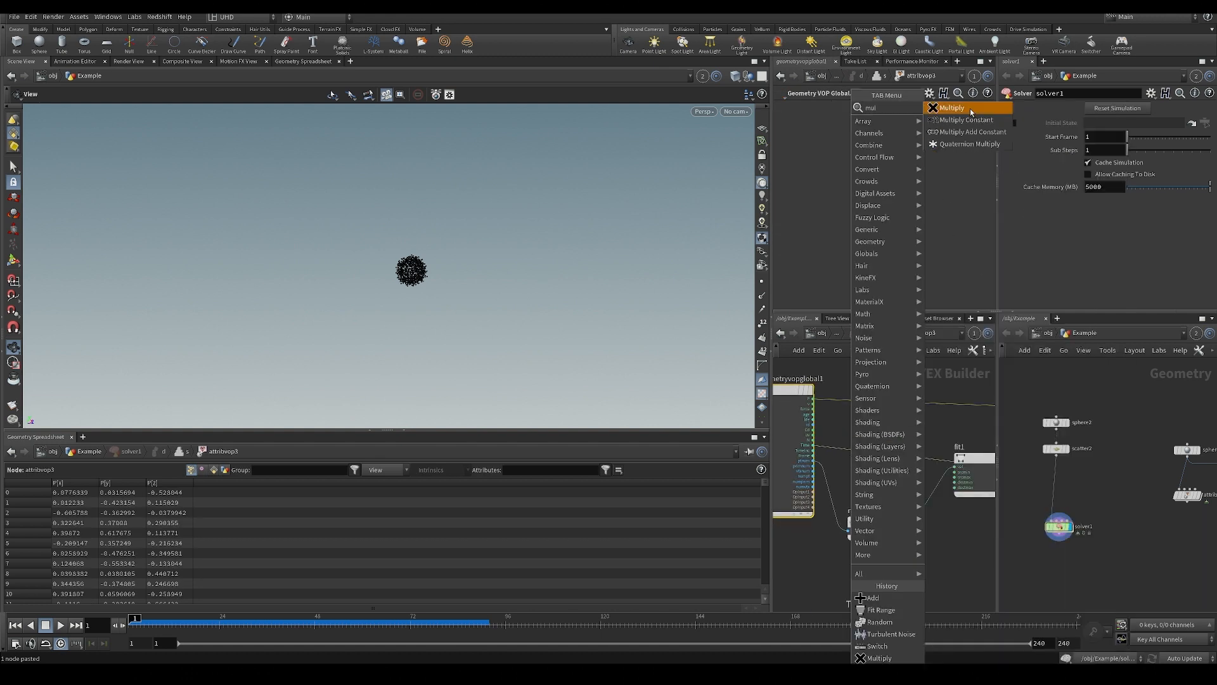
pyautogui.click(971, 112)
pyautogui.click(887, 467)
pyautogui.doubleClick(895, 446)
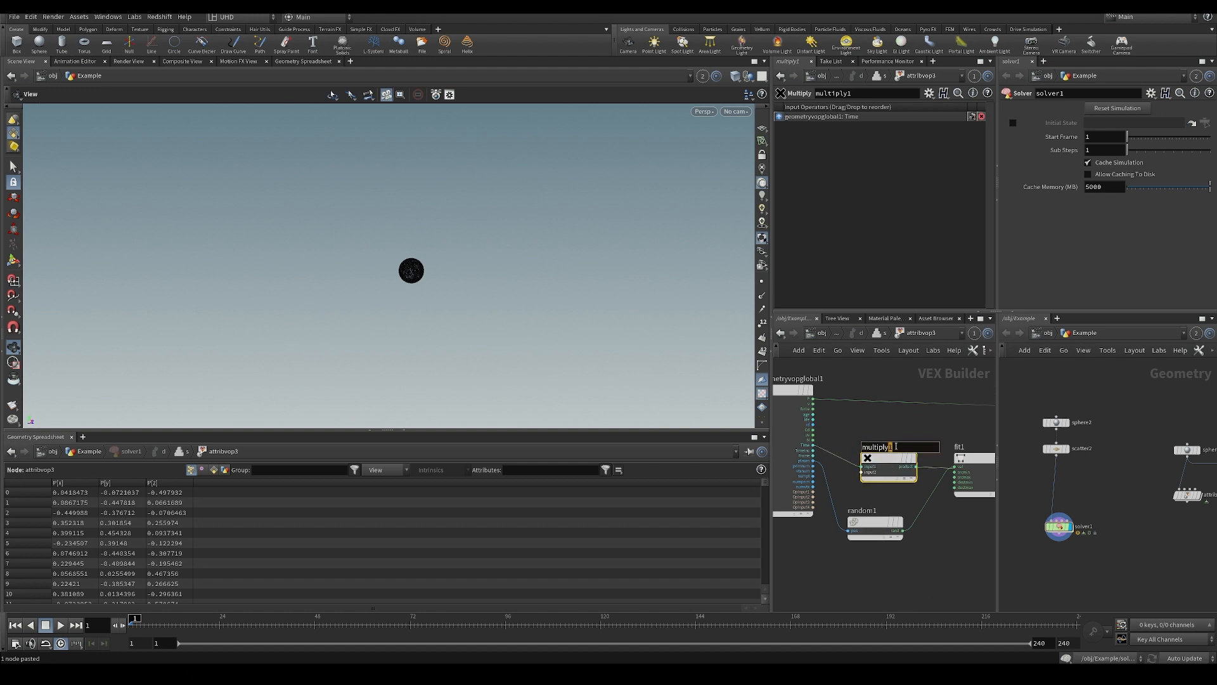
pyautogui.moveTo(887, 461); pyautogui.dragTo(896, 445)
# Widen the working panes, promote multiply1's second input to a parameter with name and label speed, and save the file.
pyautogui.moveTo(997, 550); pyautogui.dragTo(1058, 538)
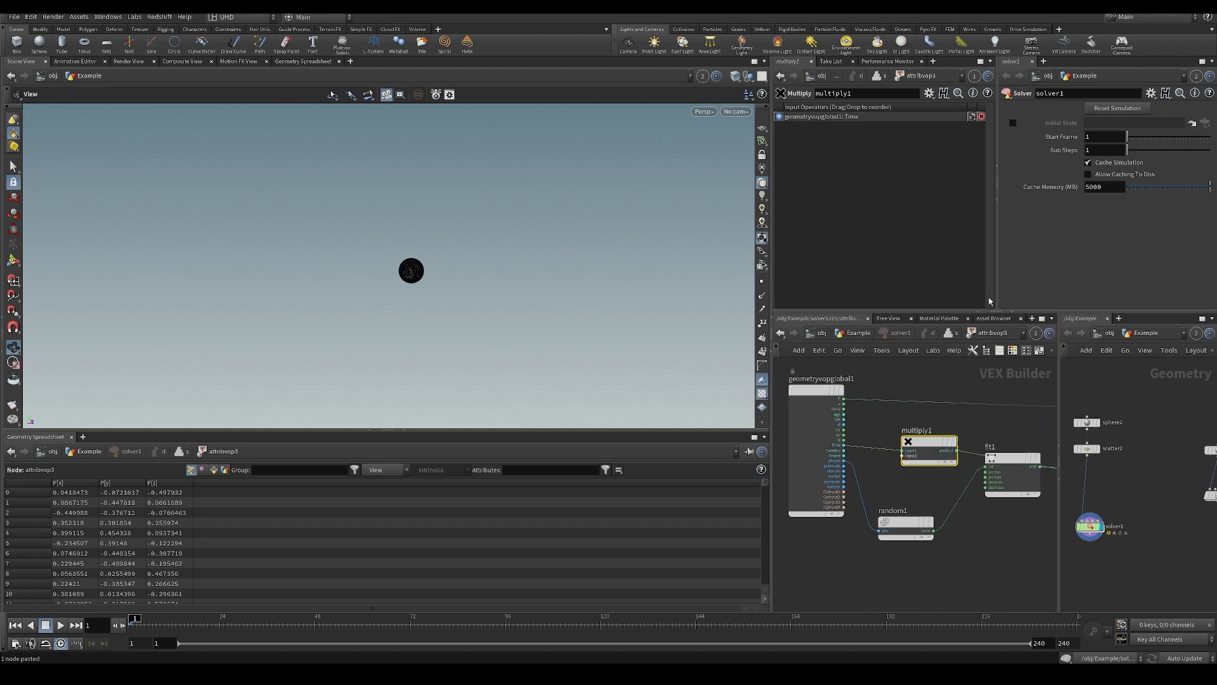
pyautogui.moveTo(997, 298); pyautogui.dragTo(1043, 299)
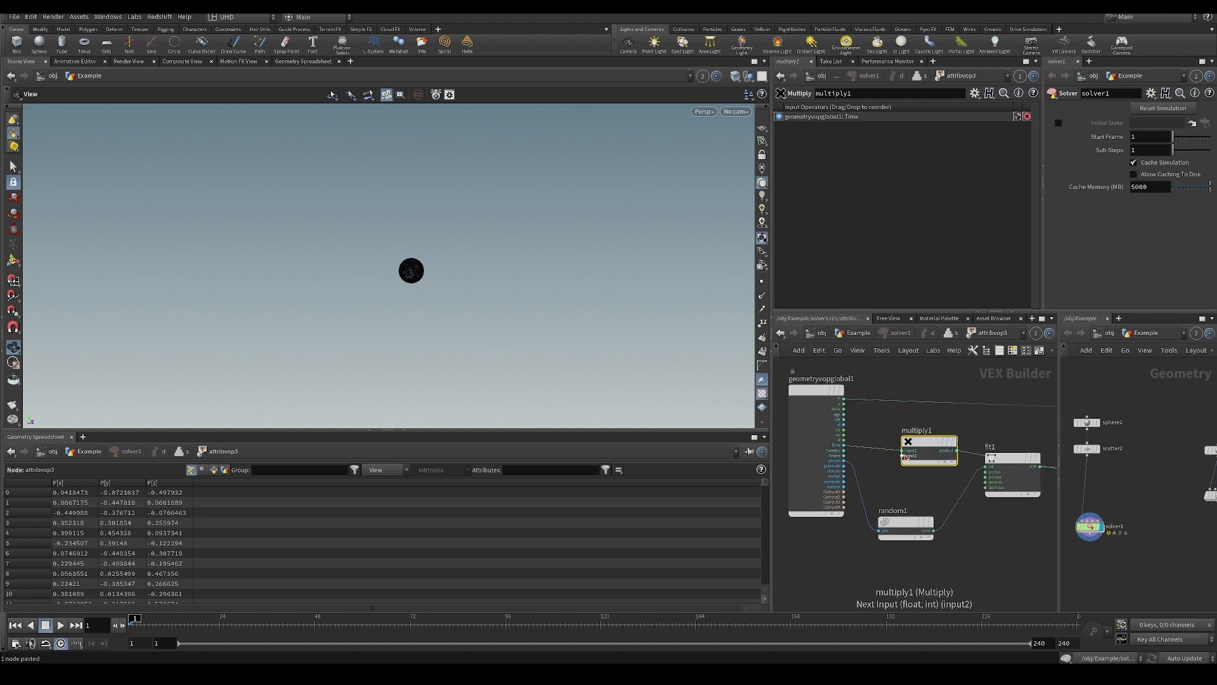
pyautogui.rightClick(905, 455)
pyautogui.click(919, 462)
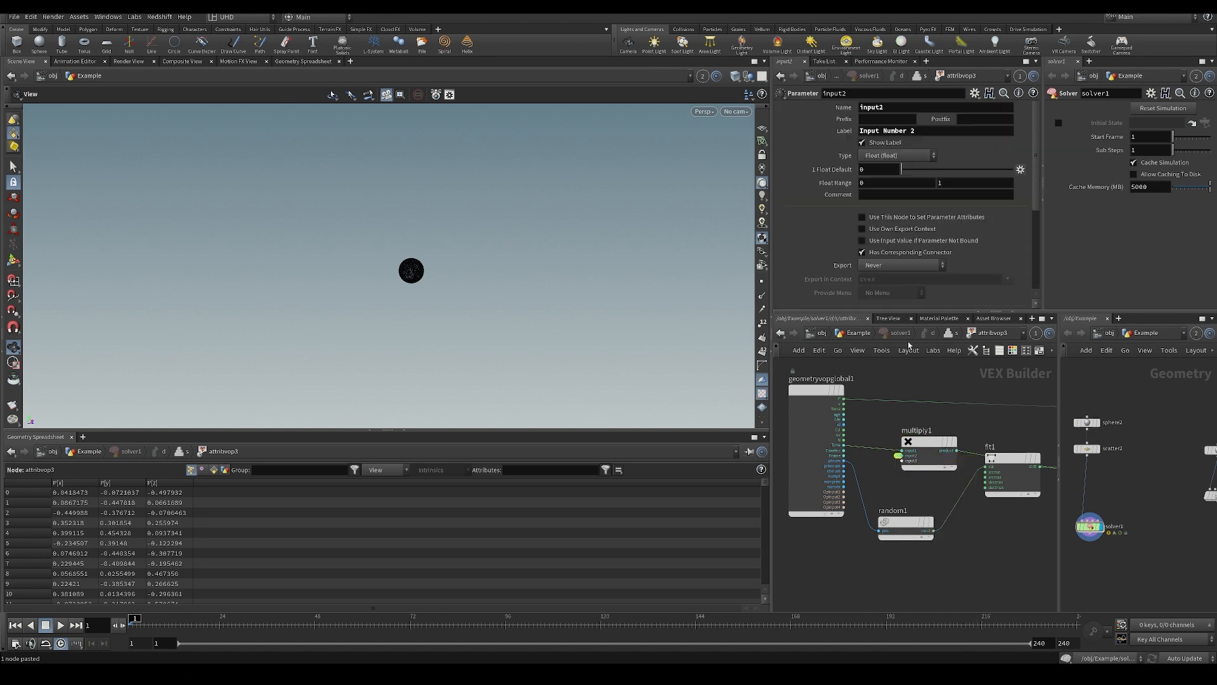
pyautogui.moveTo(903, 107); pyautogui.dragTo(777, 107)
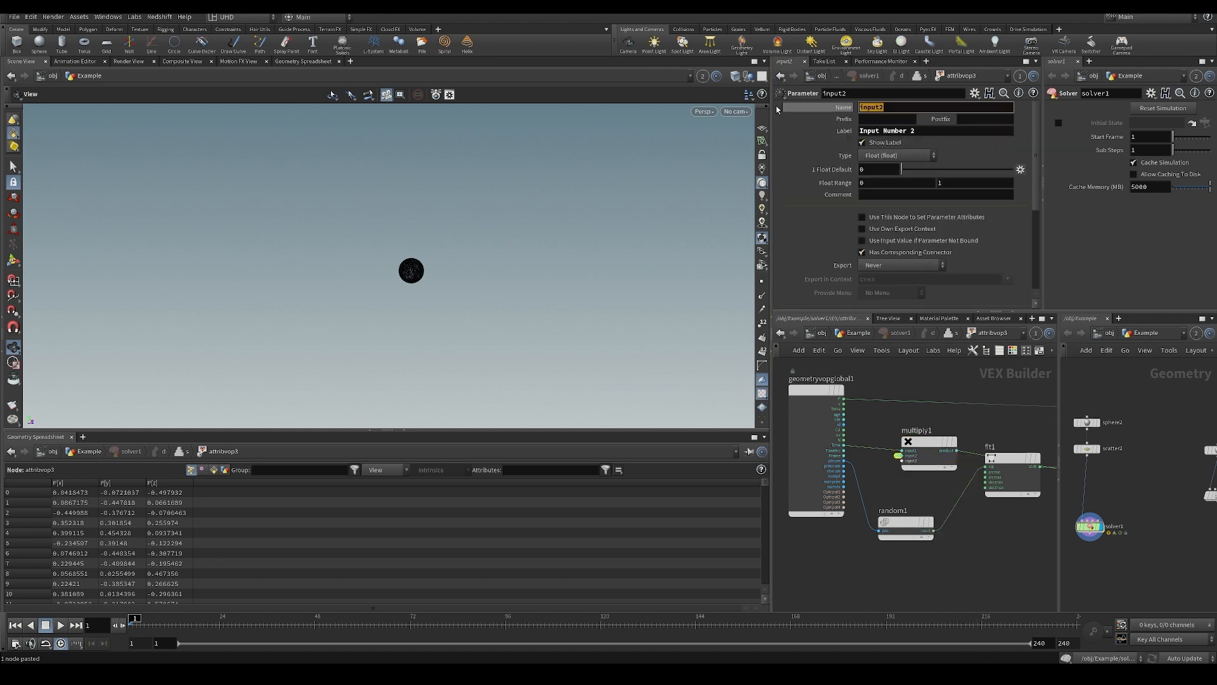
pyautogui.press('Tab')
pyautogui.write('sp')
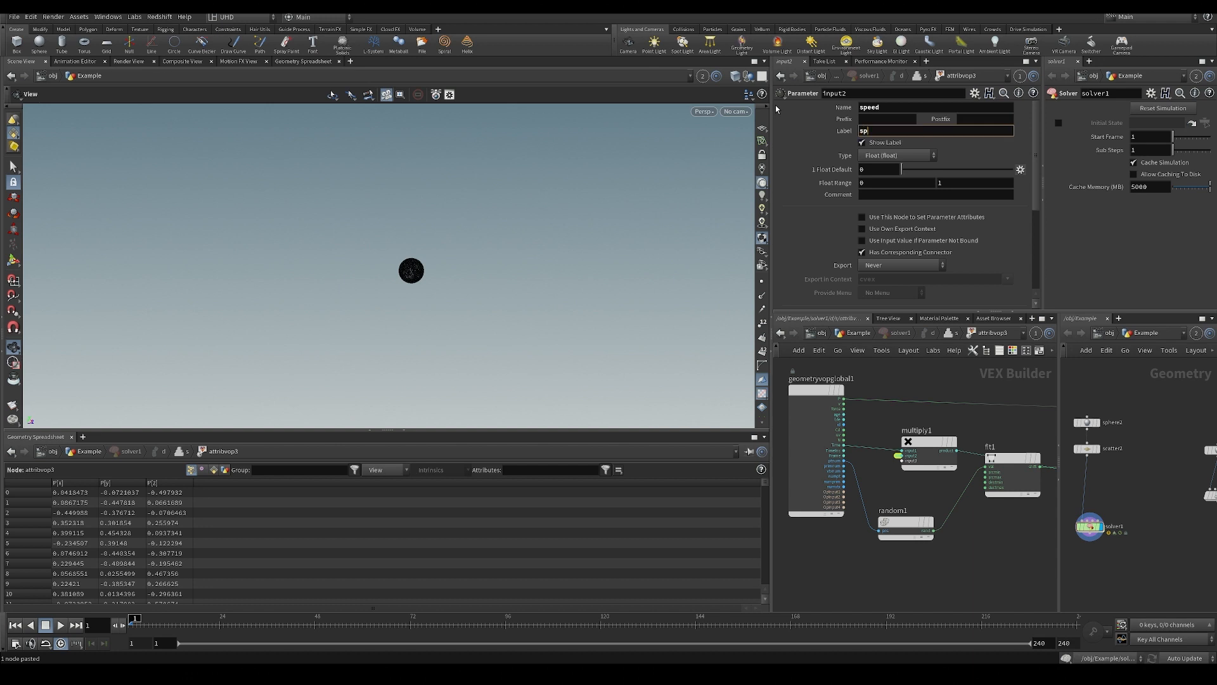
pyautogui.hotkey('ctrl', 's')
# Move fit1 down beside random1 so it clears the wire running from multiply1 to add2.
pyautogui.moveTo(984, 539); pyautogui.dragTo(907, 546, button='middle')
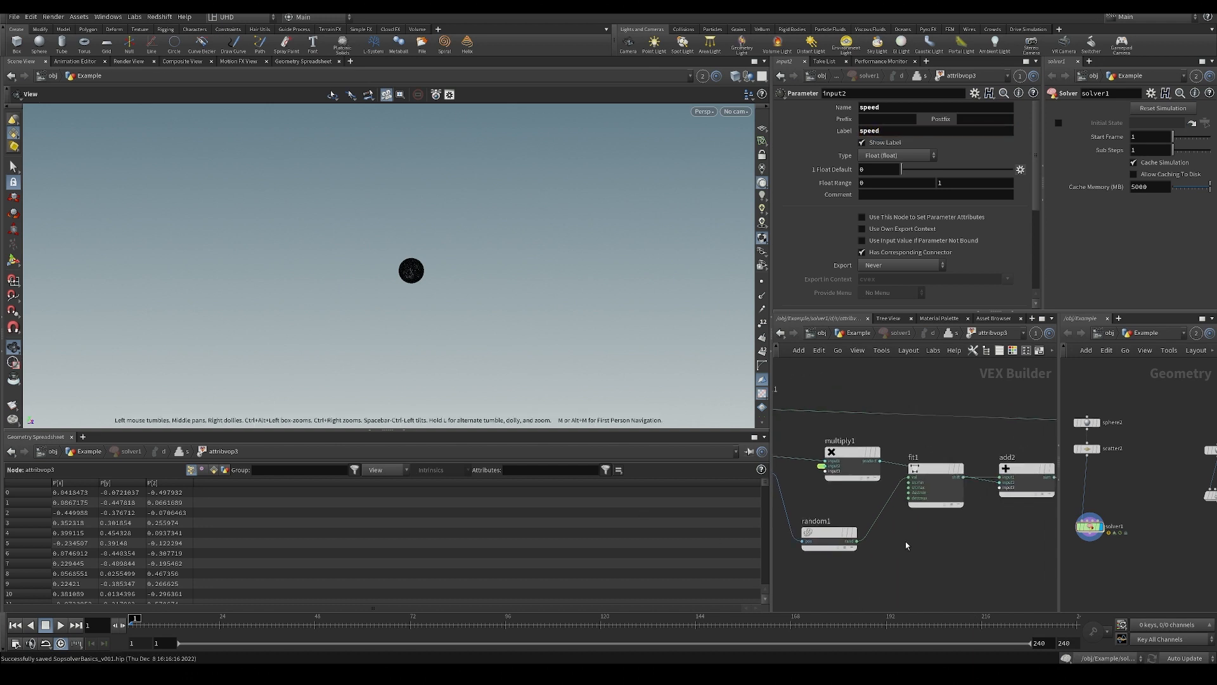
pyautogui.moveTo(932, 470); pyautogui.dragTo(941, 534)
pyautogui.moveTo(815, 497); pyautogui.dragTo(868, 491, button='middle')
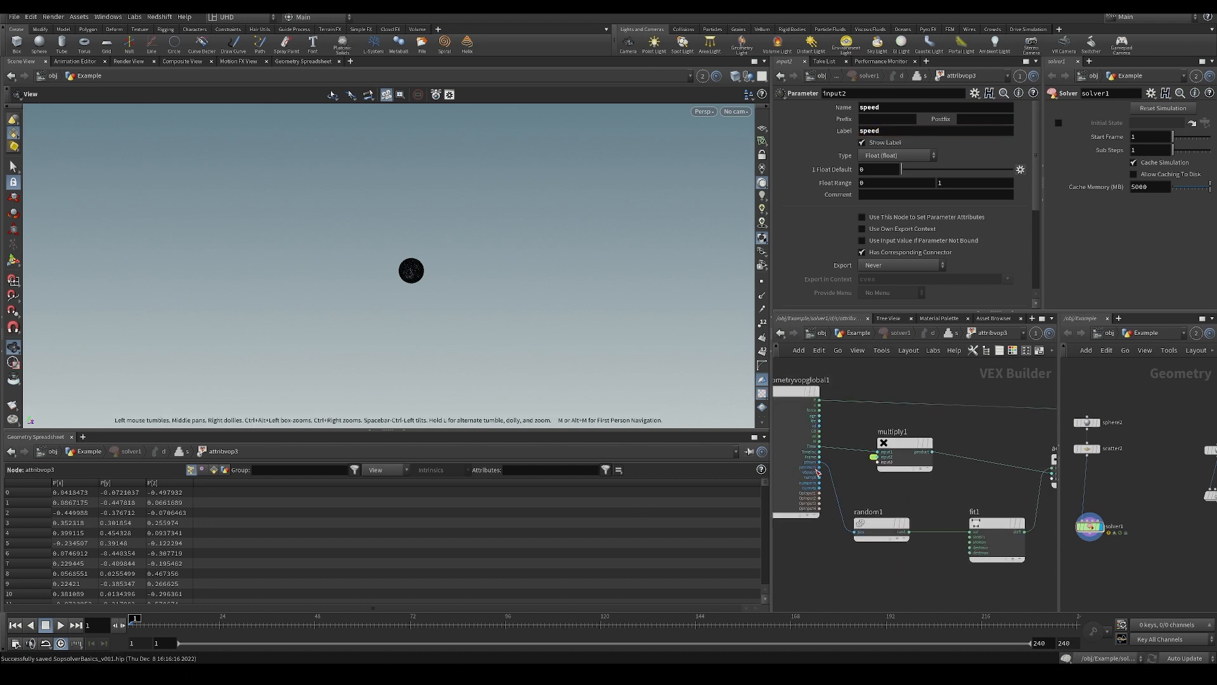
# Examine how the multiplied time and the per-point random offset feed through add2 into turbnoise1, and inspect the point sphere.
pyautogui.moveTo(1028, 496); pyautogui.dragTo(930, 502, button='middle')
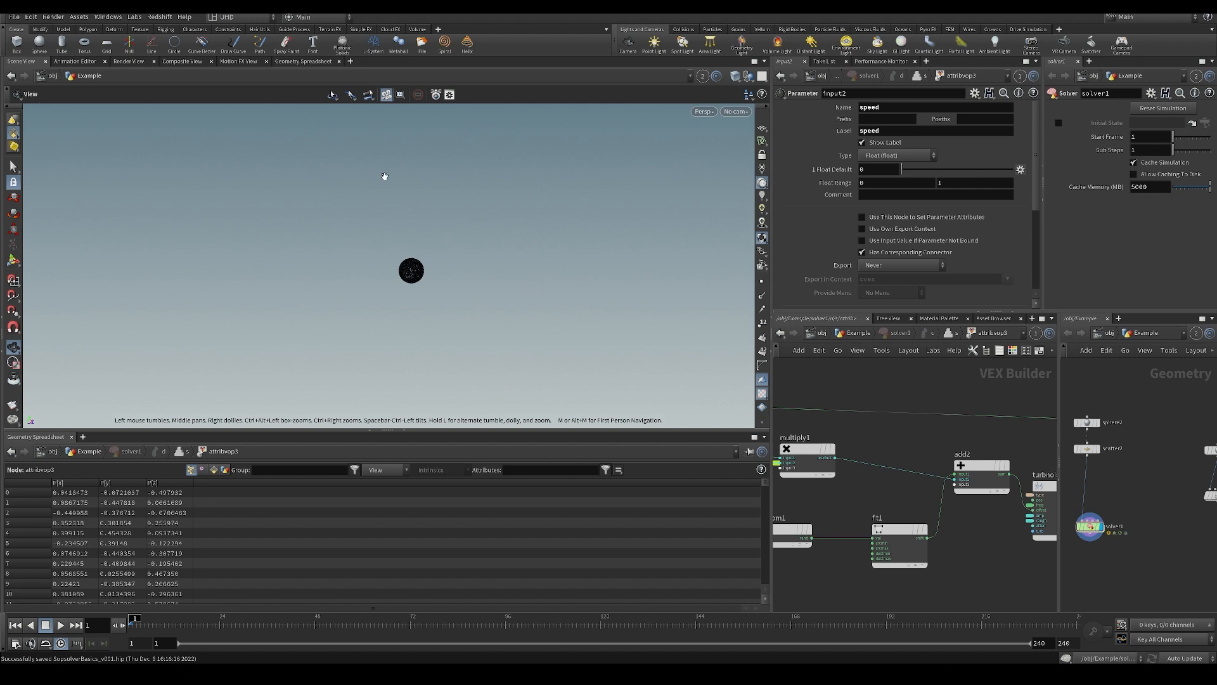
pyautogui.click(1041, 487)
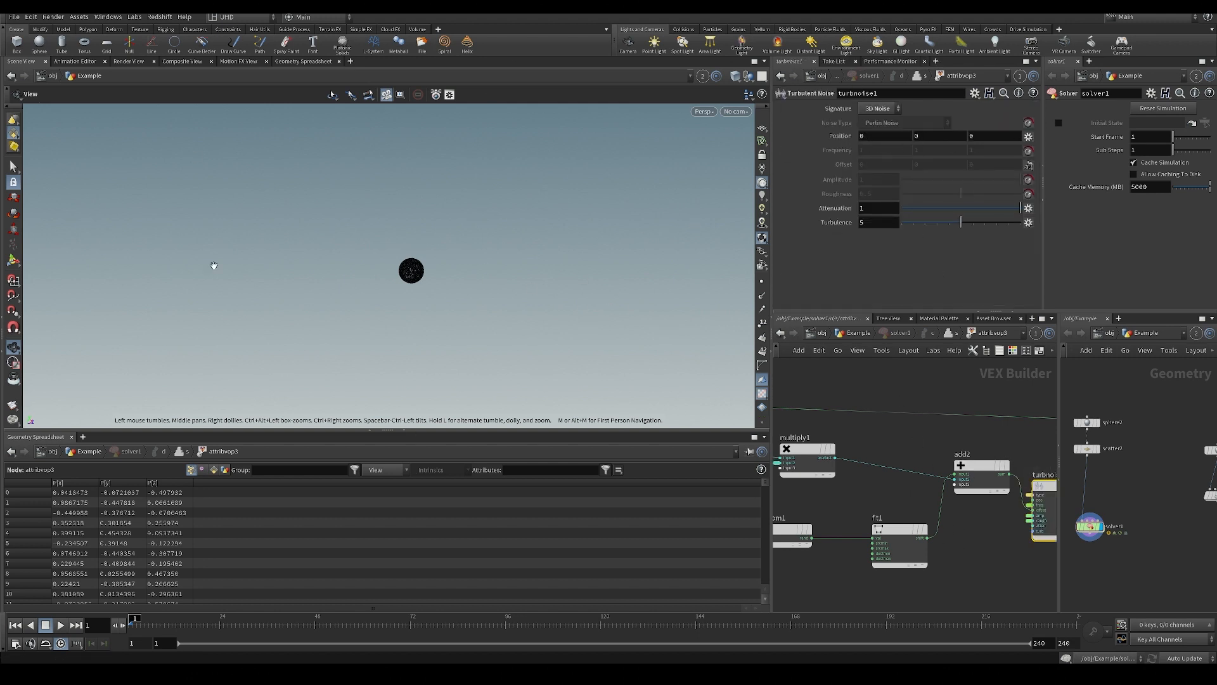
pyautogui.moveTo(991, 530); pyautogui.dragTo(960, 528, button='middle')
pyautogui.scroll(2, 922, 537)
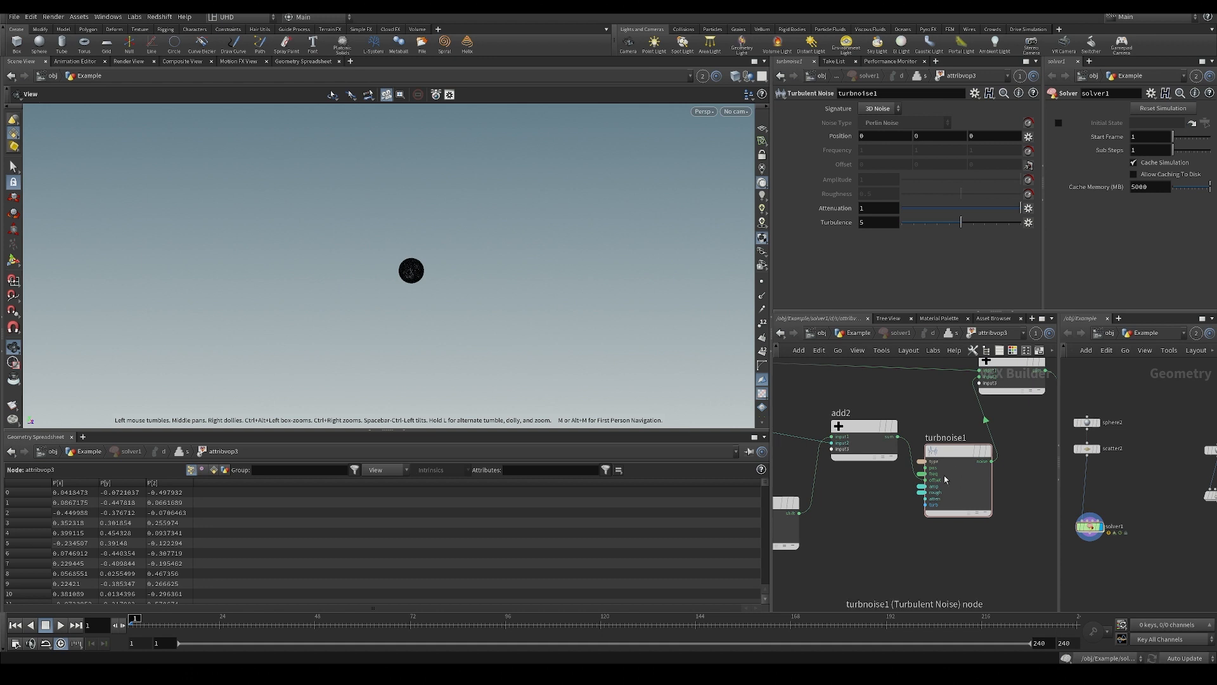
pyautogui.moveTo(890, 512); pyautogui.dragTo(902, 514, button='middle')
pyautogui.moveTo(965, 453); pyautogui.dragTo(972, 459)
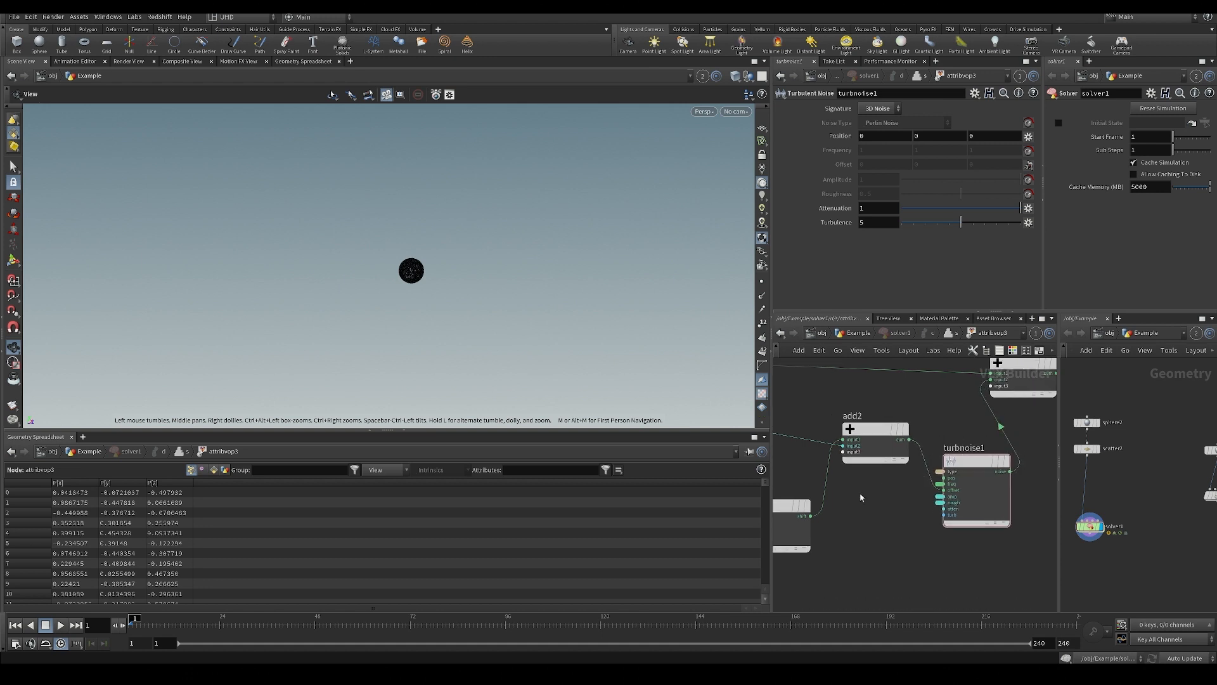
pyautogui.moveTo(814, 474); pyautogui.dragTo(929, 484, button='middle')
pyautogui.scroll(-2, 929, 484)
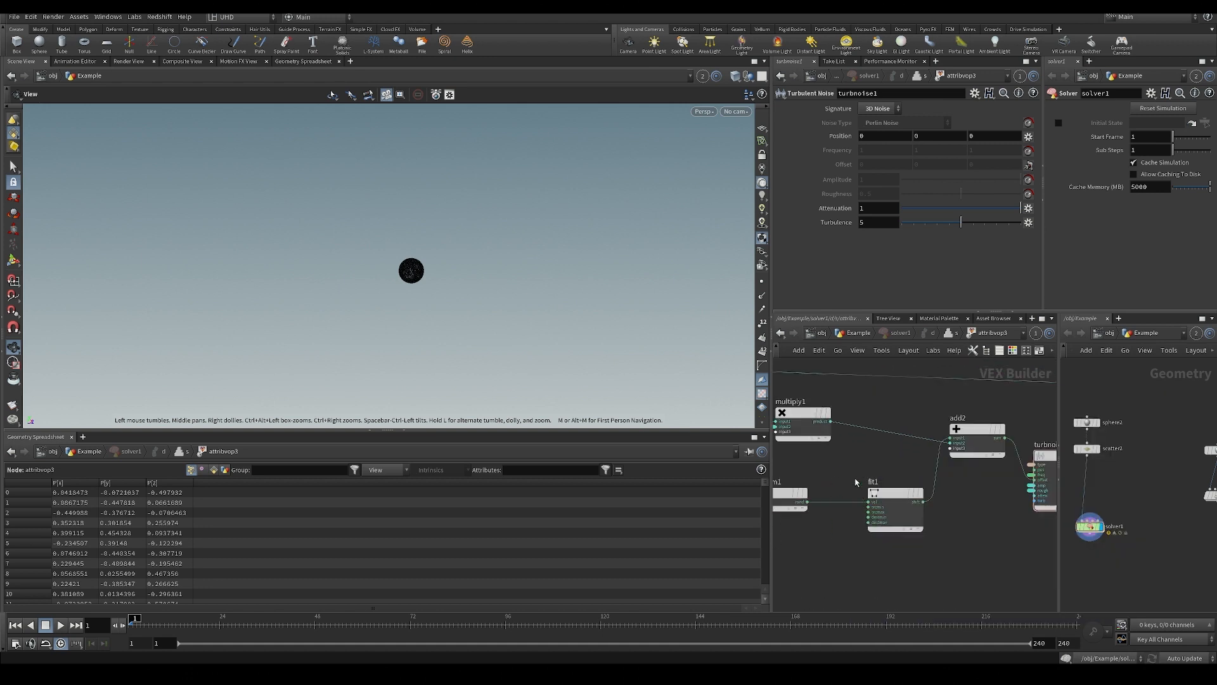
pyautogui.moveTo(886, 441); pyautogui.dragTo(990, 452, button='middle')
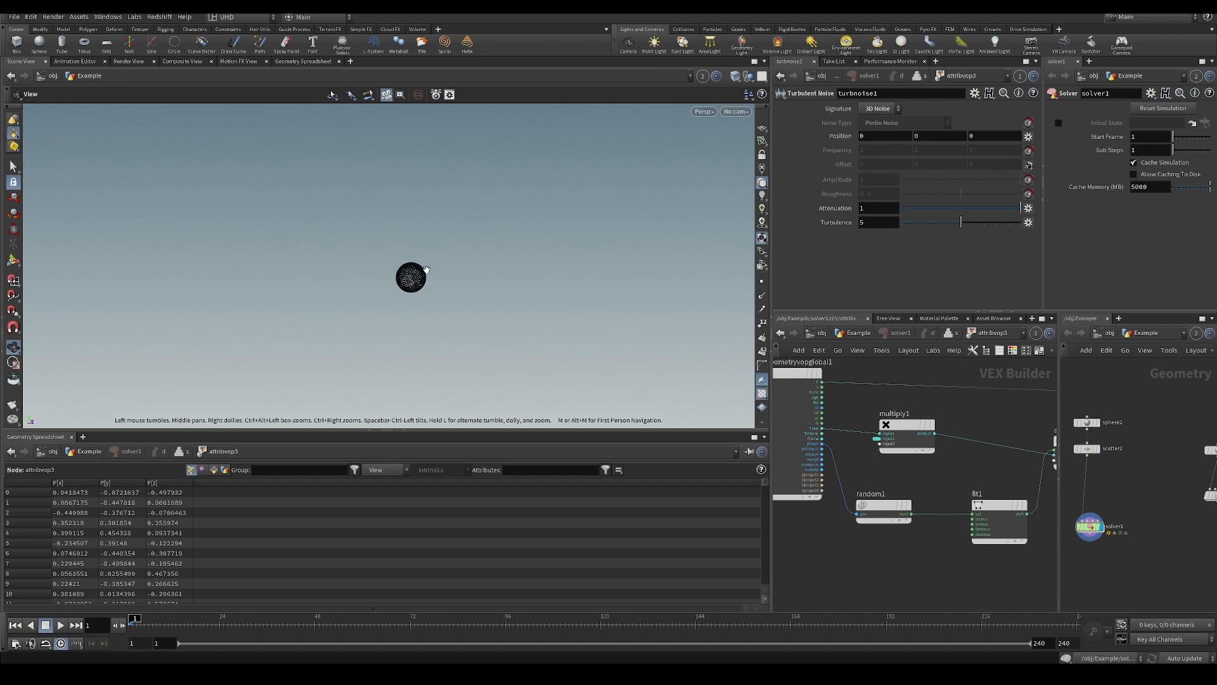
pyautogui.scroll(3, 426, 269)
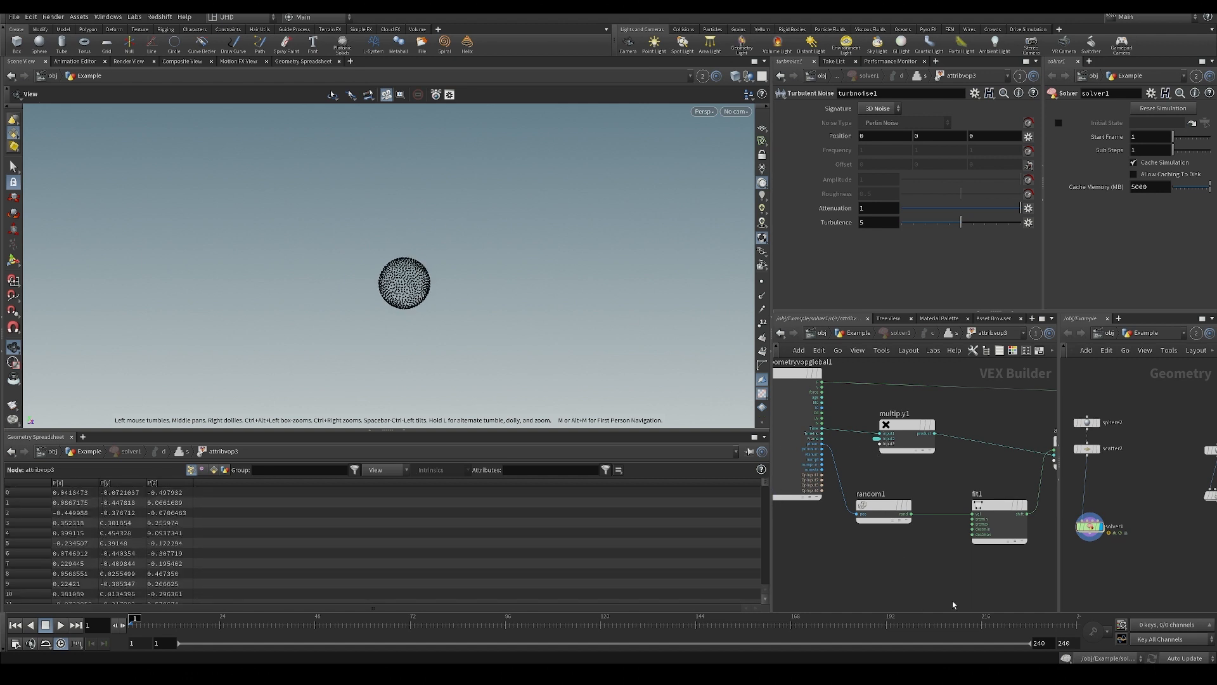
pyautogui.moveTo(940, 427); pyautogui.dragTo(918, 429, button='middle')
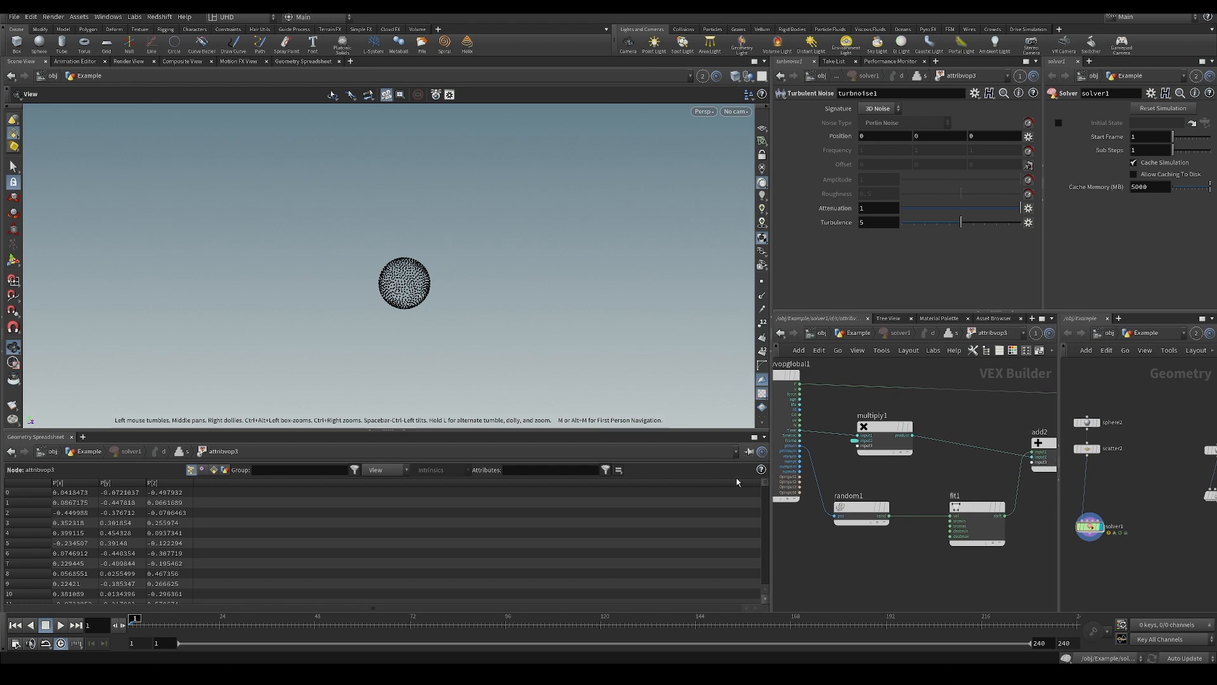
pyautogui.scroll(3, 429, 241)
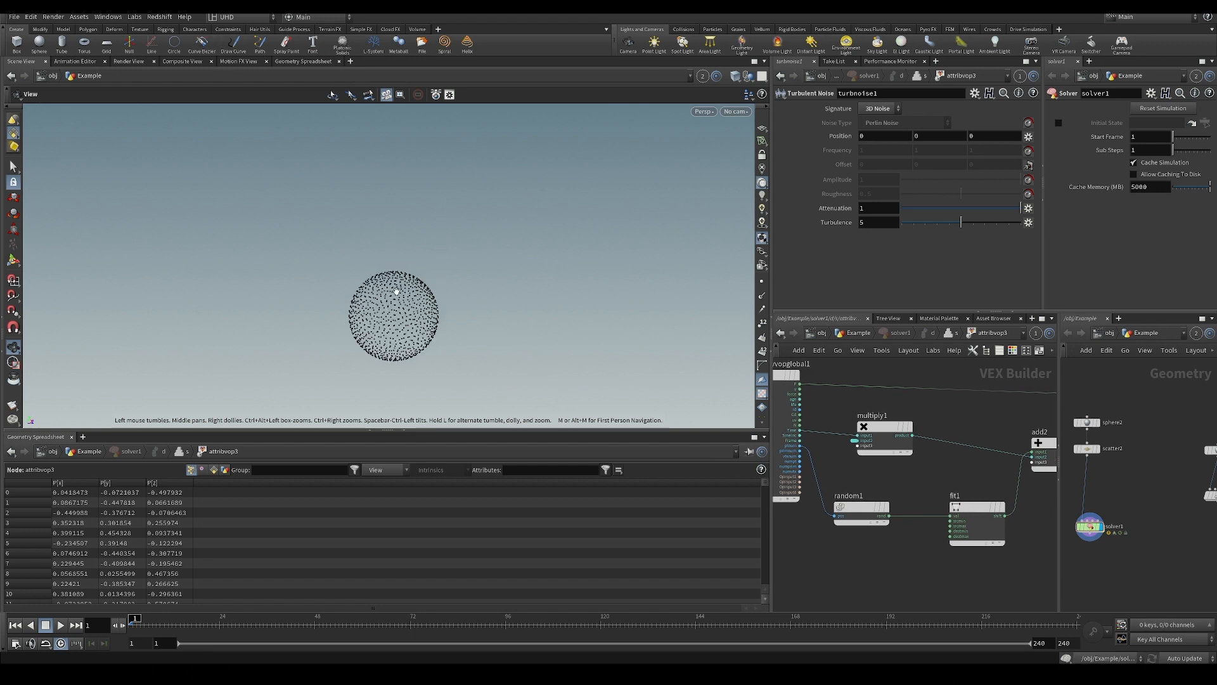
pyautogui.moveTo(937, 397); pyautogui.dragTo(885, 393, button='middle')
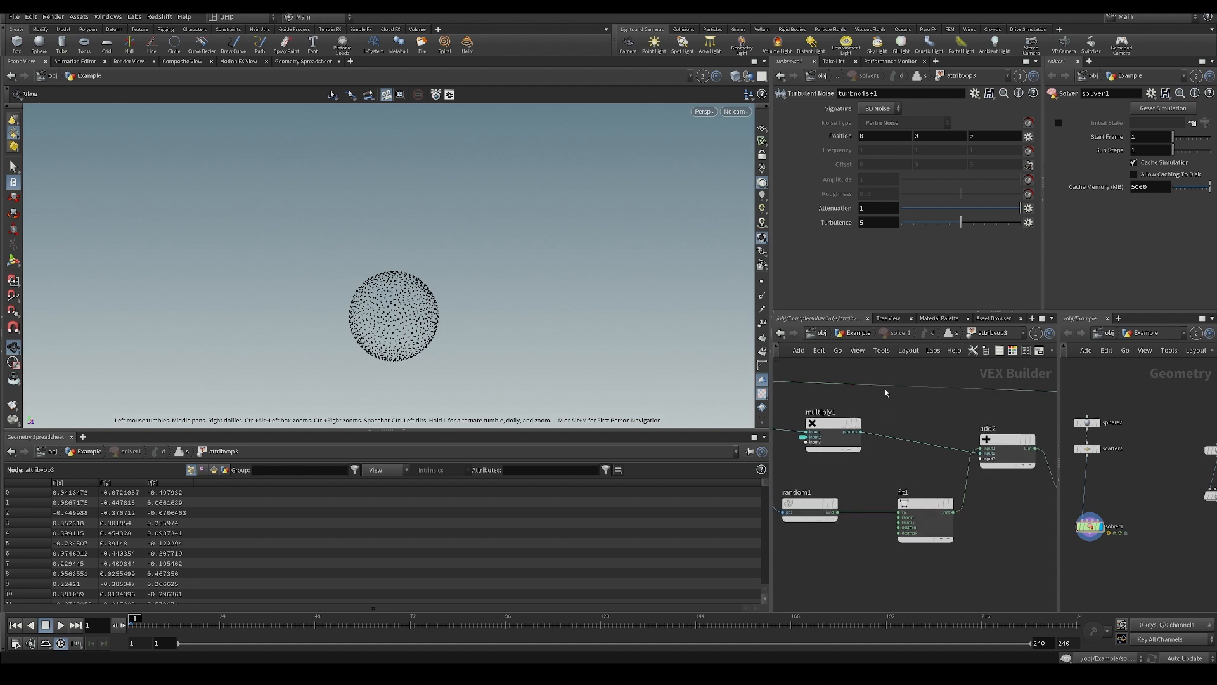
# Open attribvop2 in the Example network and wire the geometry globals' Time output into turbnoise1's offset.
pyautogui.click(855, 333)
pyautogui.moveTo(967, 501); pyautogui.dragTo(923, 503, button='middle')
pyautogui.doubleClick(1037, 496)
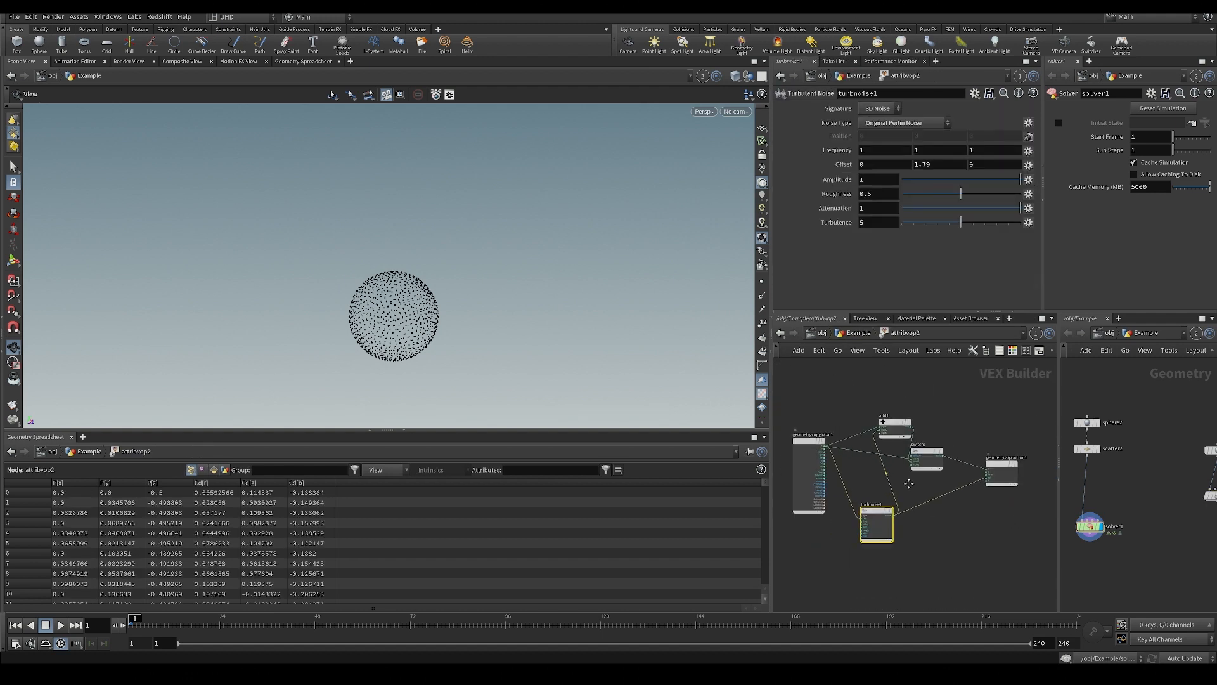
pyautogui.scroll(4, 827, 442)
pyautogui.click(820, 480)
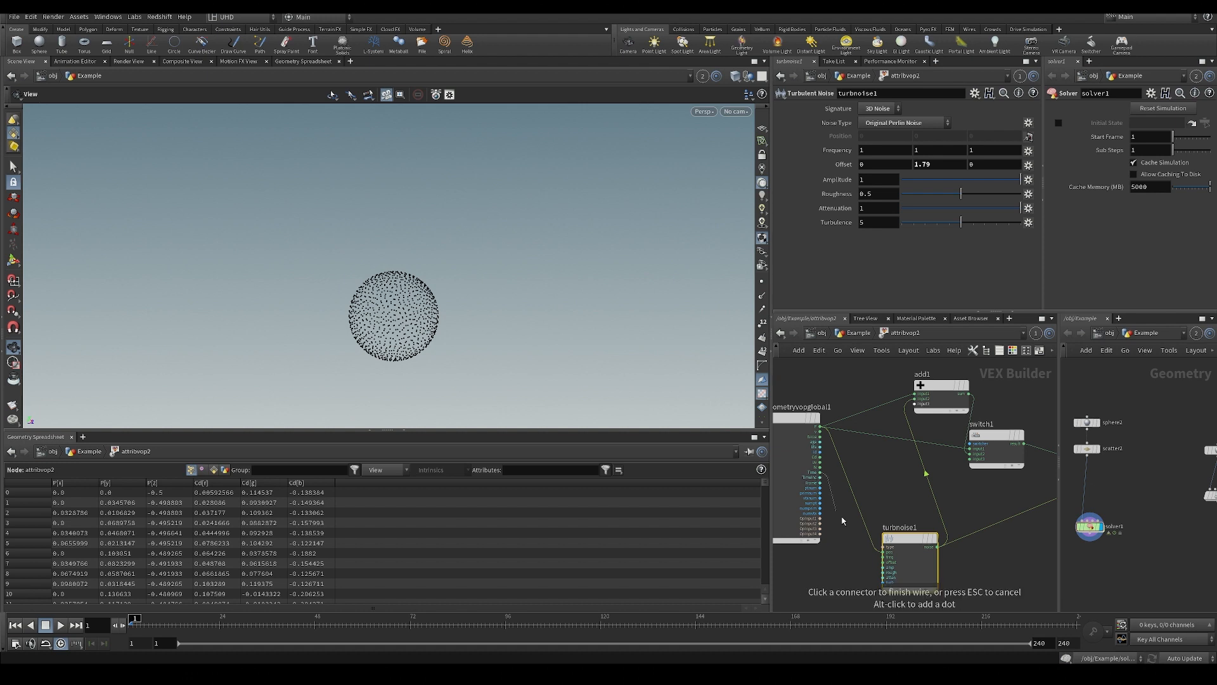
pyautogui.scroll(2, 861, 537)
# Return to the Example network, display attribvop2, and play the animation while orbiting the sphere, stopping it after a while.
pyautogui.click(859, 335)
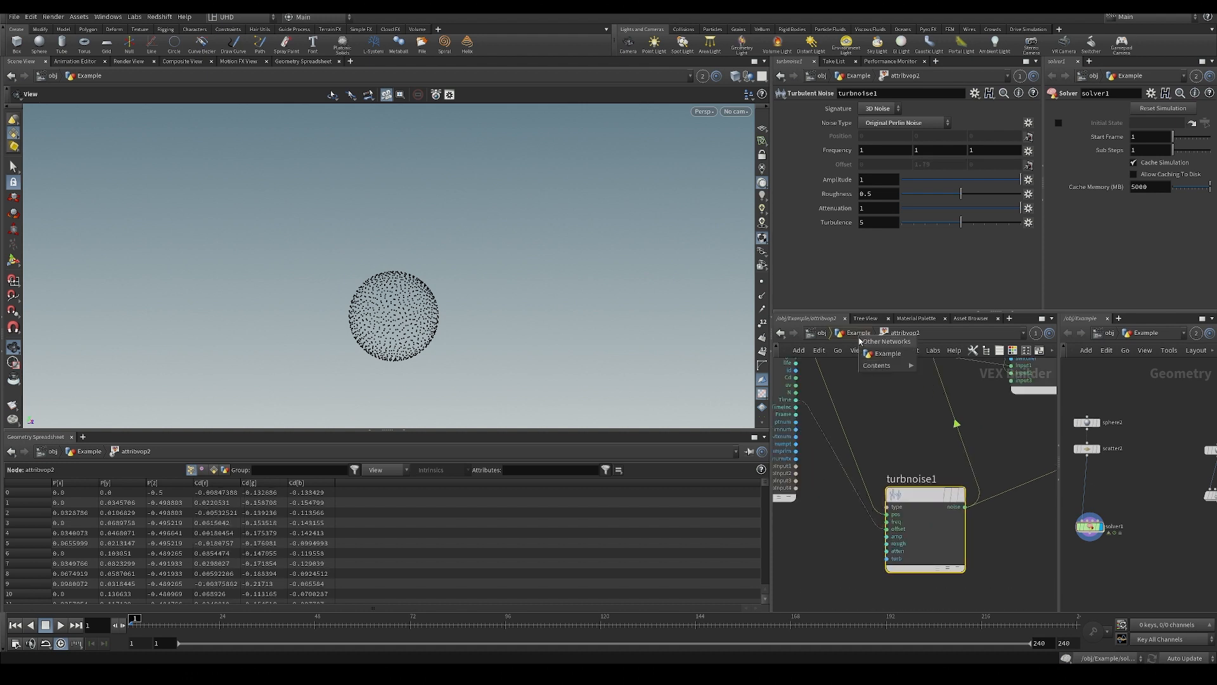
pyautogui.click(887, 353)
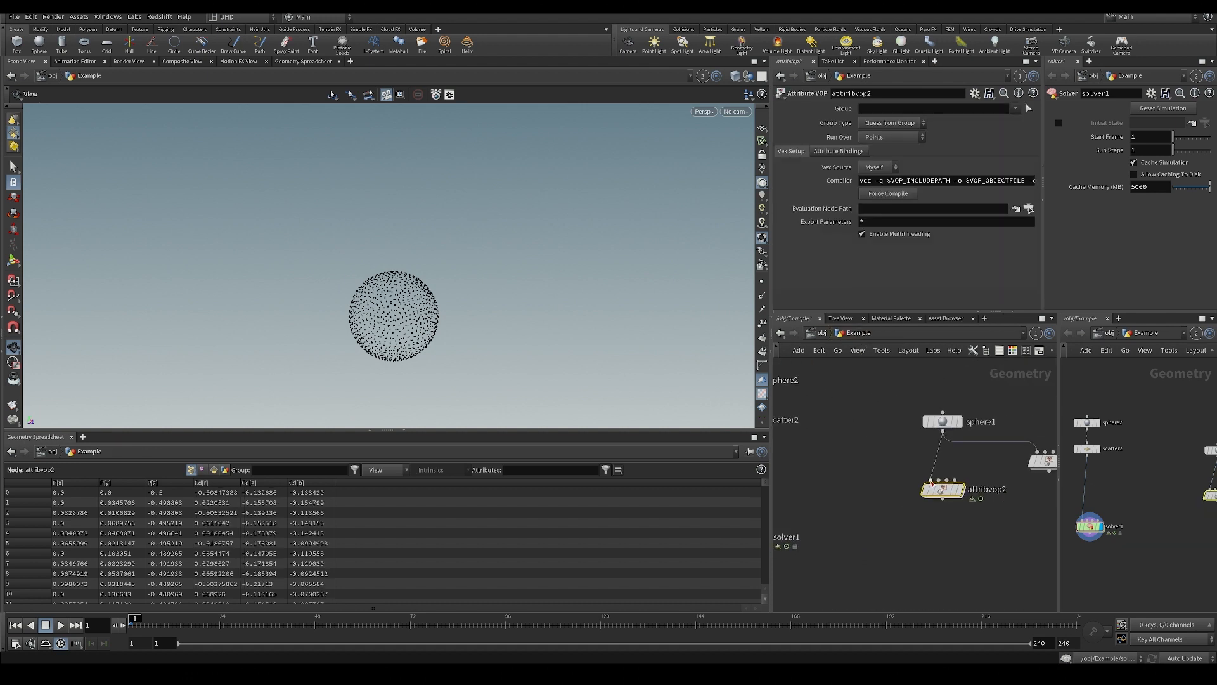
pyautogui.click(964, 467)
pyautogui.press('Up')
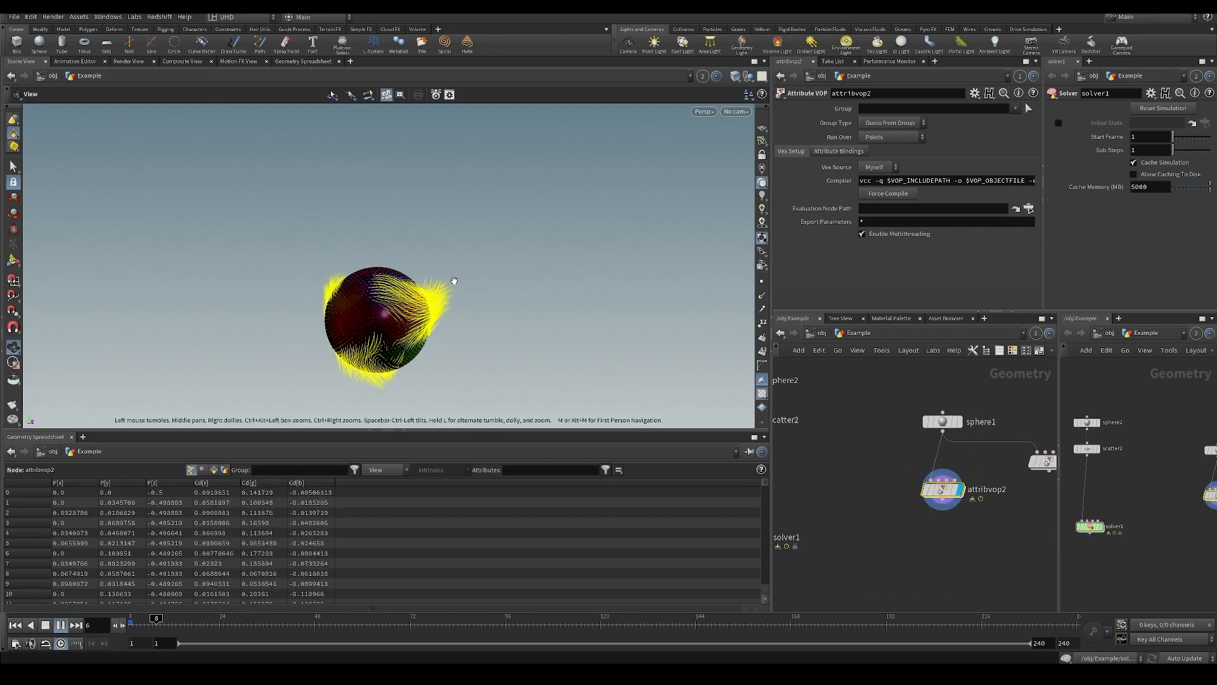
pyautogui.moveTo(420, 326); pyautogui.dragTo(399, 304)
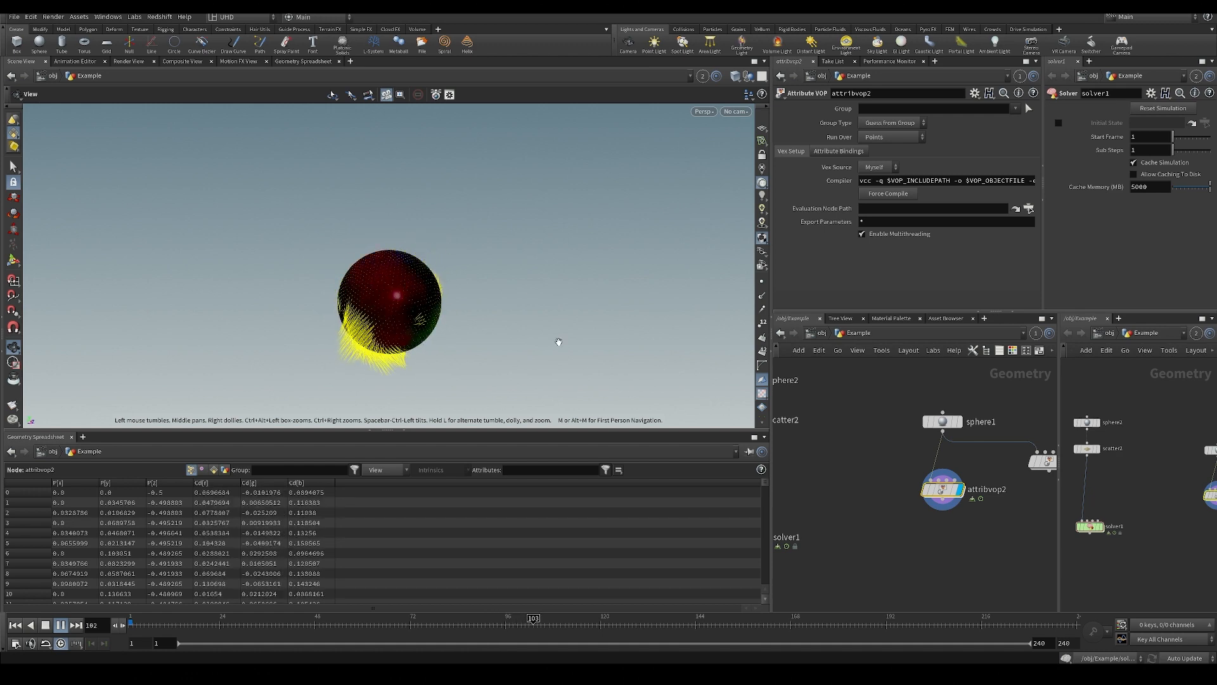
pyautogui.press('Up')
# Go back into solver1's attribvop3, check multiply1's speed parameter, and return to the solver's inner network.
pyautogui.moveTo(819, 507); pyautogui.dragTo(957, 499, button='middle')
pyautogui.doubleClick(888, 532)
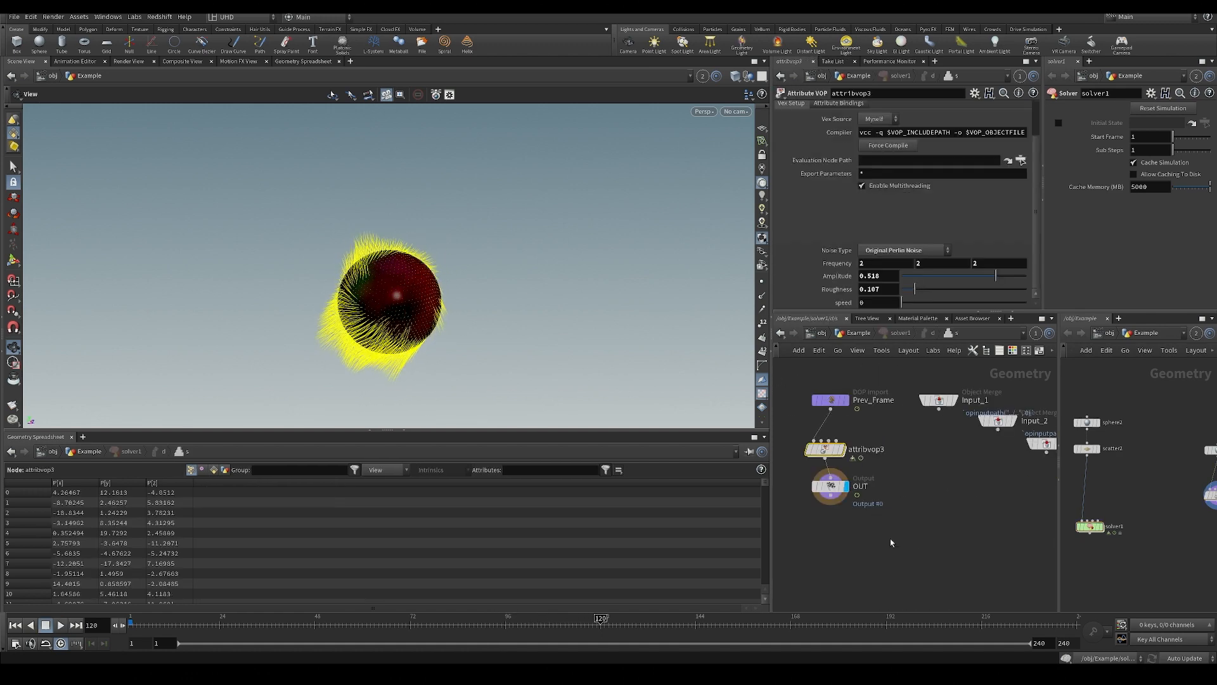
pyautogui.doubleClick(826, 449)
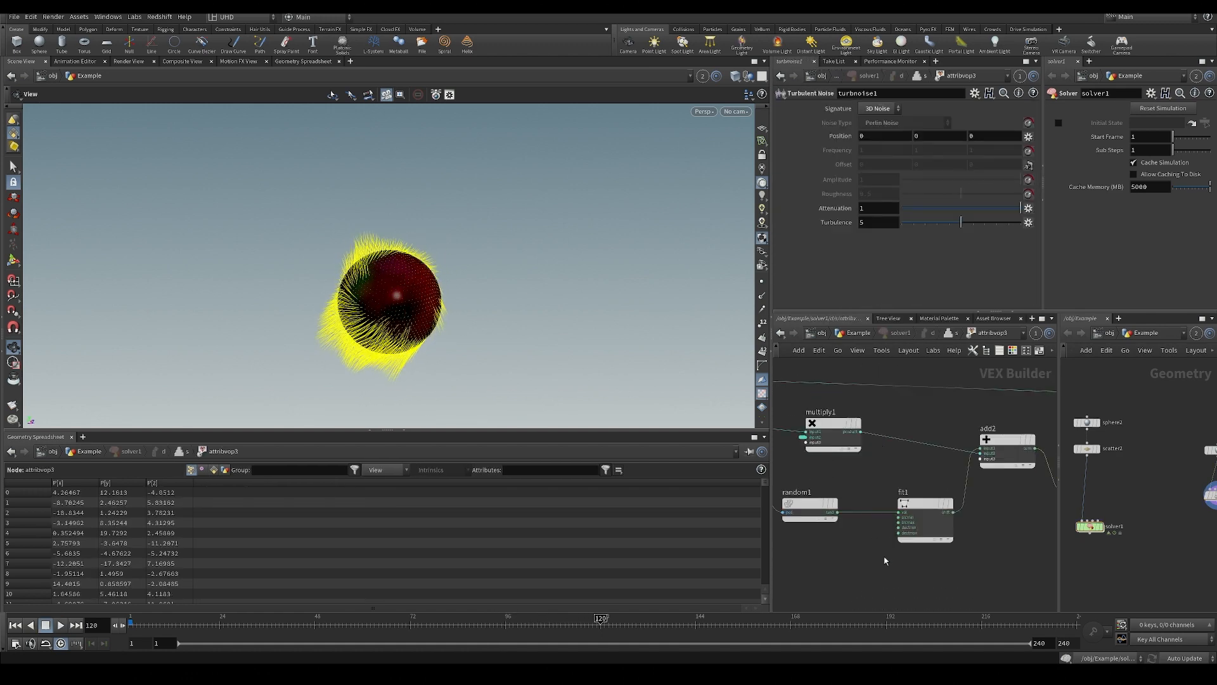
pyautogui.middleClick(874, 444)
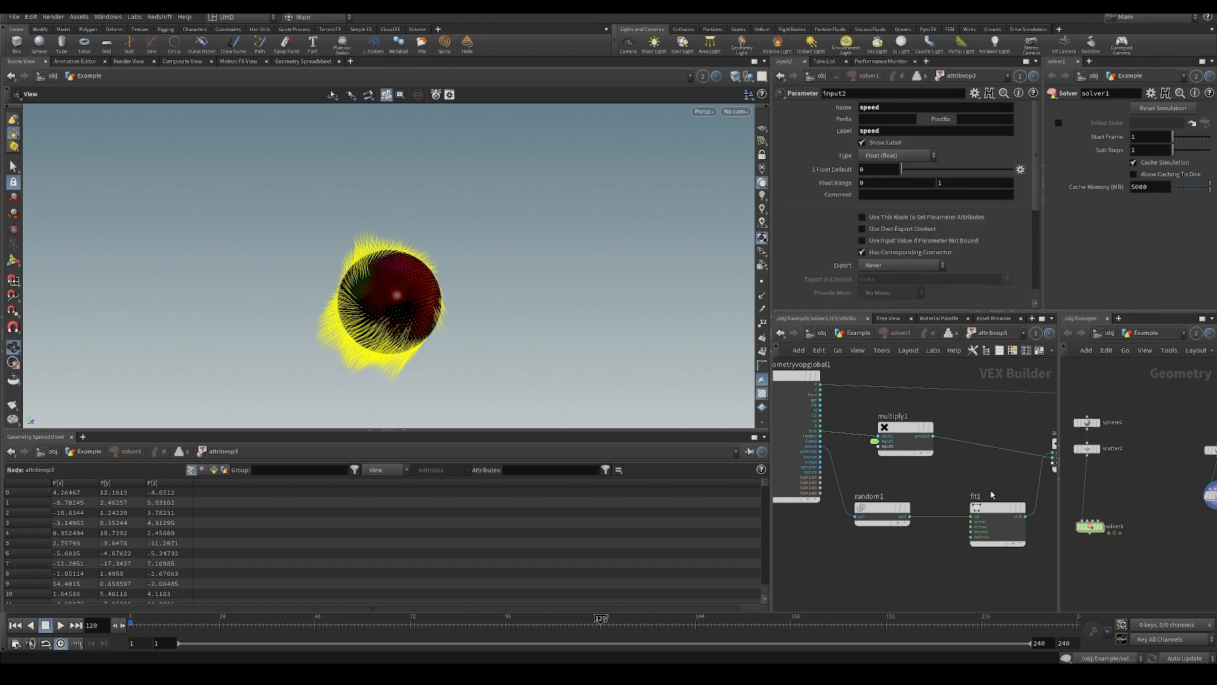
pyautogui.press('u')
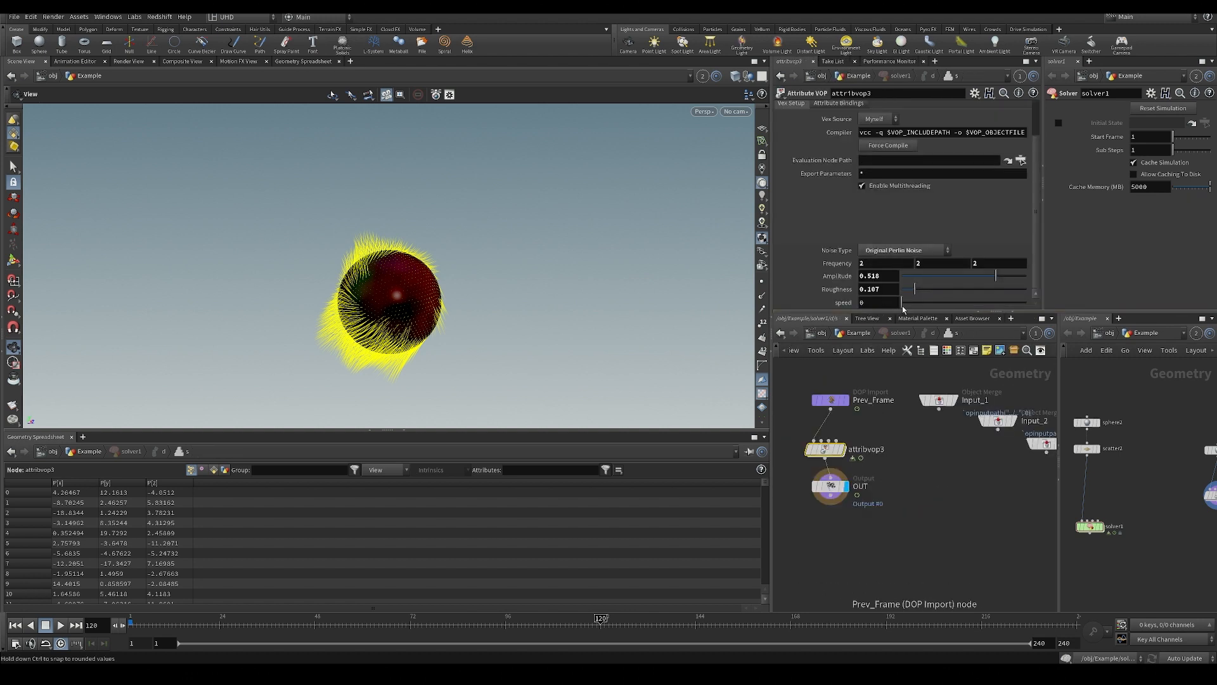
# Set attribvop3's speed to 0.102, display solver1, and play the simulation from the first frame.
pyautogui.moveTo(903, 305); pyautogui.dragTo(913, 304)
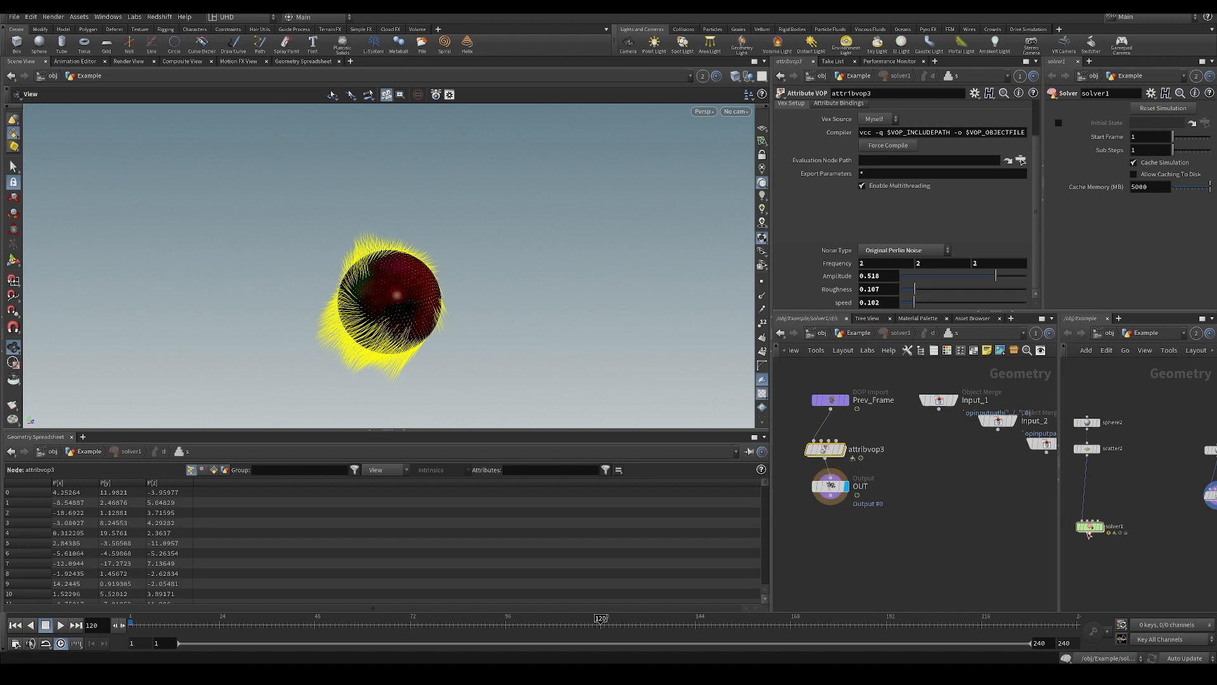
pyautogui.hotkey('ctrl', 'Up')
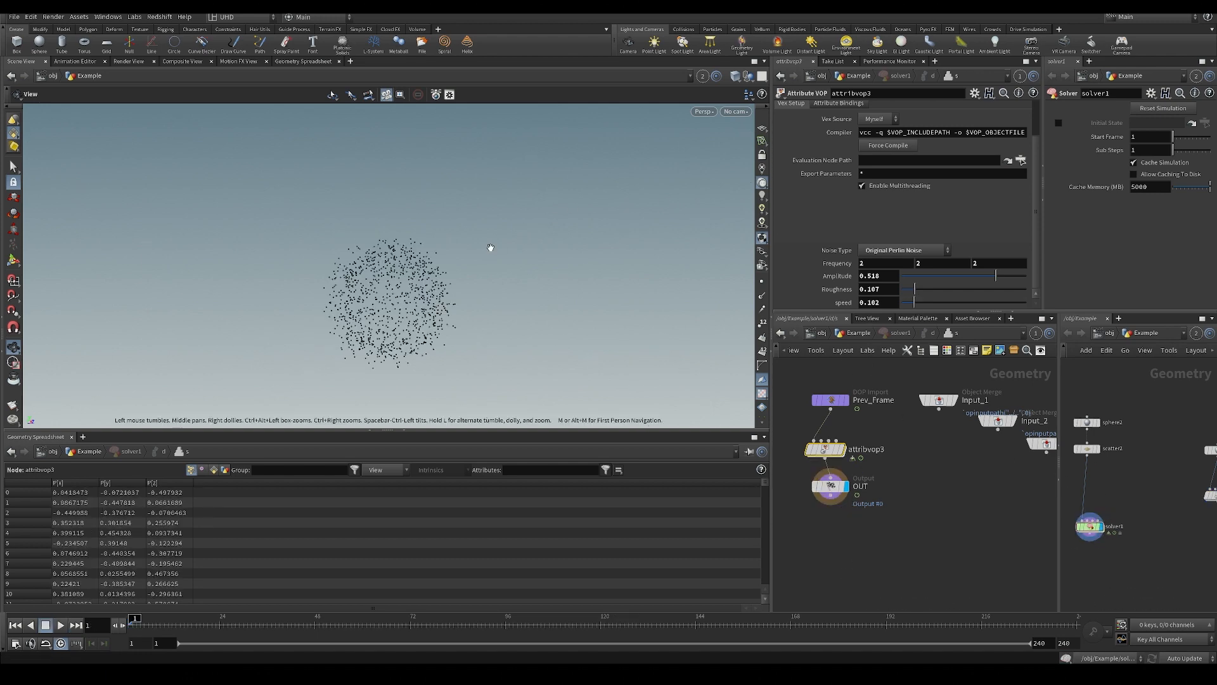
pyautogui.press('Up')
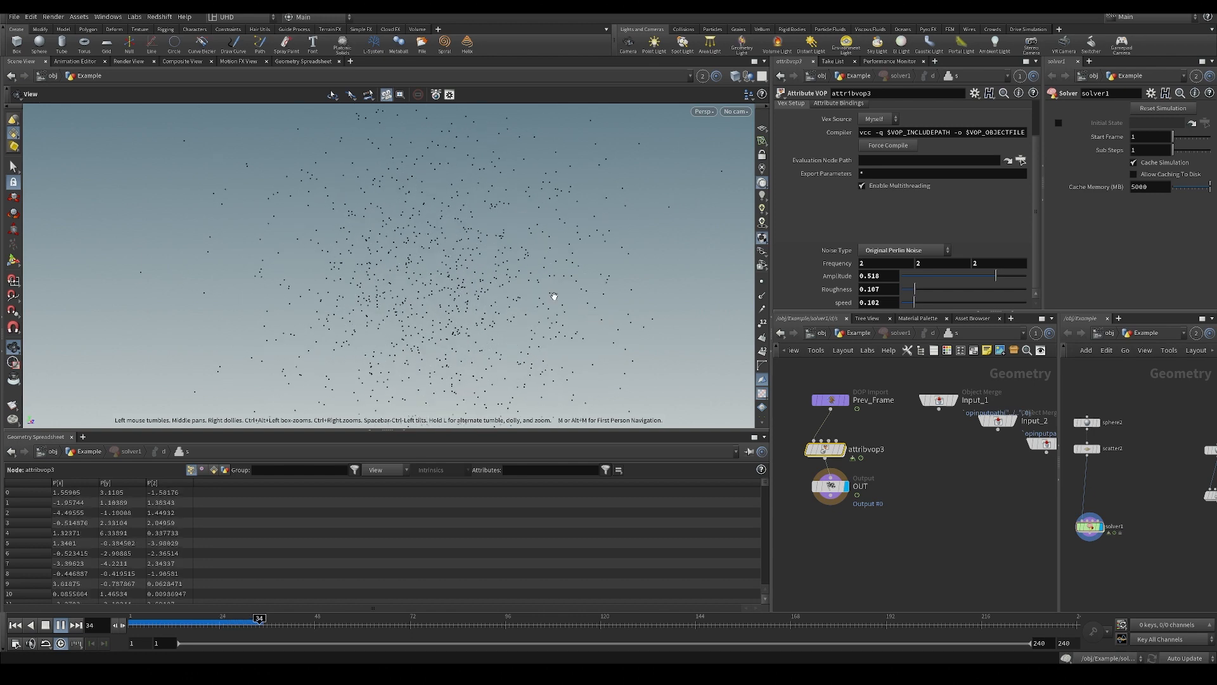
# Rewind to the first frame, raise attribvop3's speed to 0.542, and replay the simulation.
pyautogui.hotkey('ctrl', 'Up')
pyautogui.moveTo(942, 307); pyautogui.dragTo(968, 304)
pyautogui.press('Up')
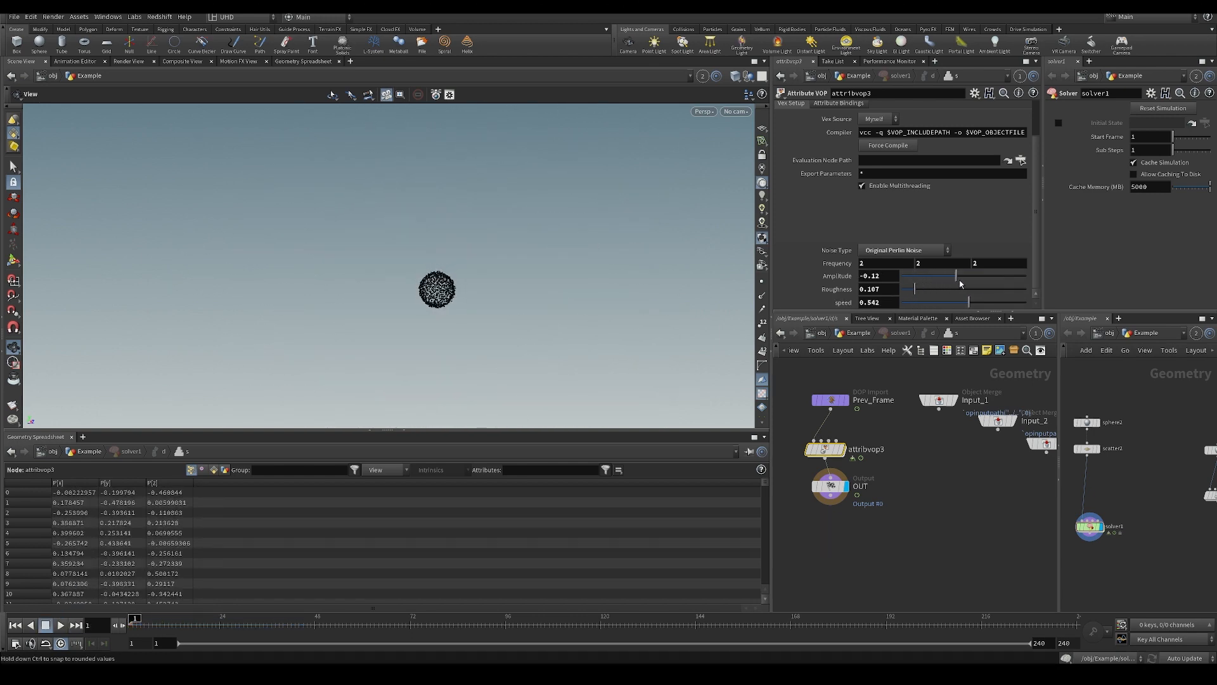
# Try amplitudes of 0.262 and .05 on attribvop3, playing the simulation from the first frame for each.
pyautogui.moveTo(980, 286); pyautogui.dragTo(983, 286)
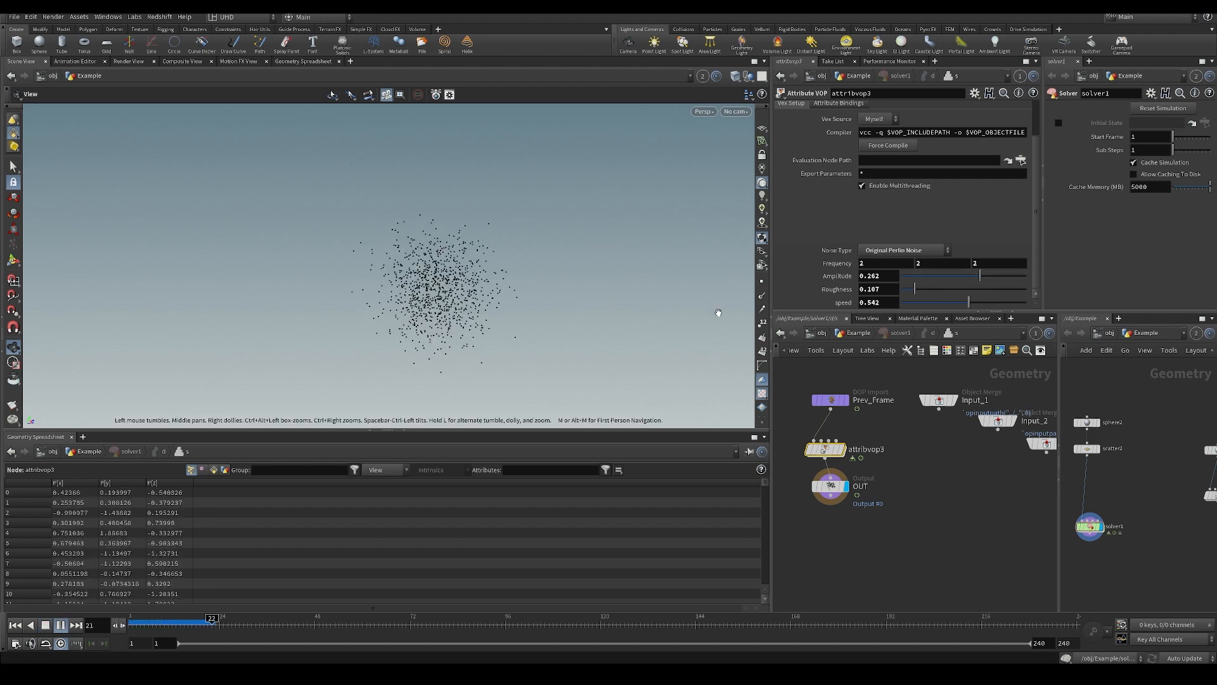
pyautogui.press('Up')
pyautogui.write('.05')
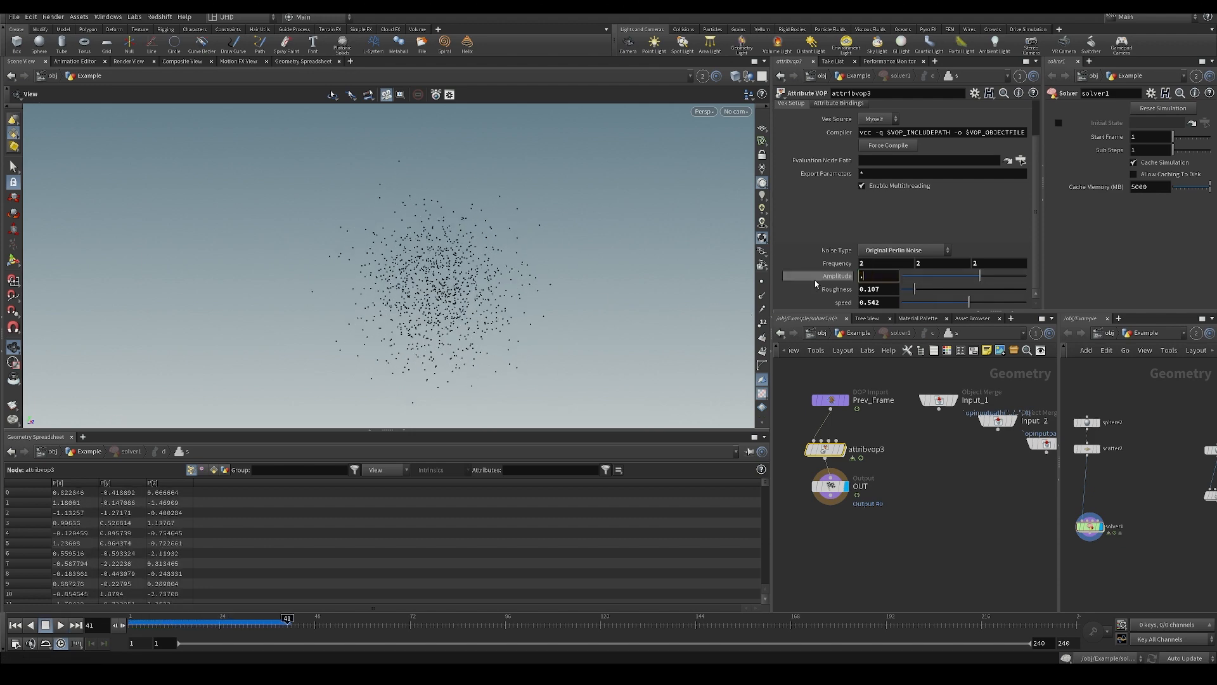
pyautogui.press('Return')
pyautogui.hotkey('ctrl', 'Up')
pyautogui.press('Up')
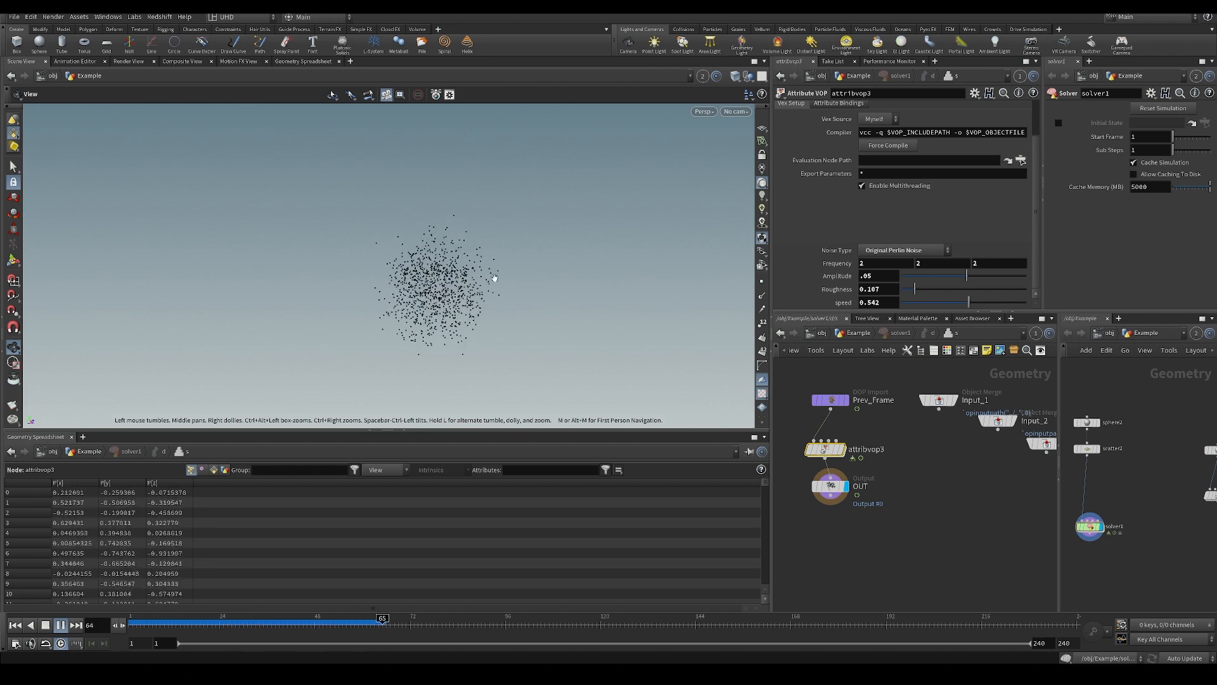
# Set attribvop3's amplitude to .15 and replay the simulation from the first frame.
pyautogui.write('.15')
pyautogui.press('Return')
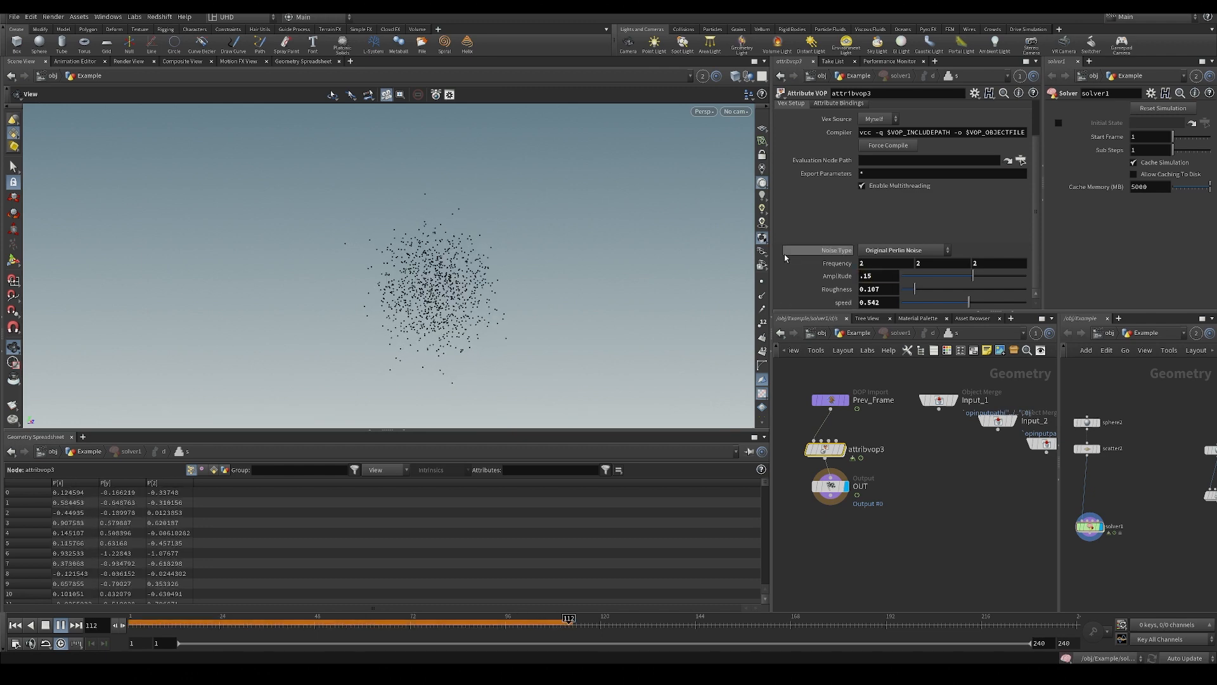
pyautogui.hotkey('ctrl', 'Up')
pyautogui.press('Up')
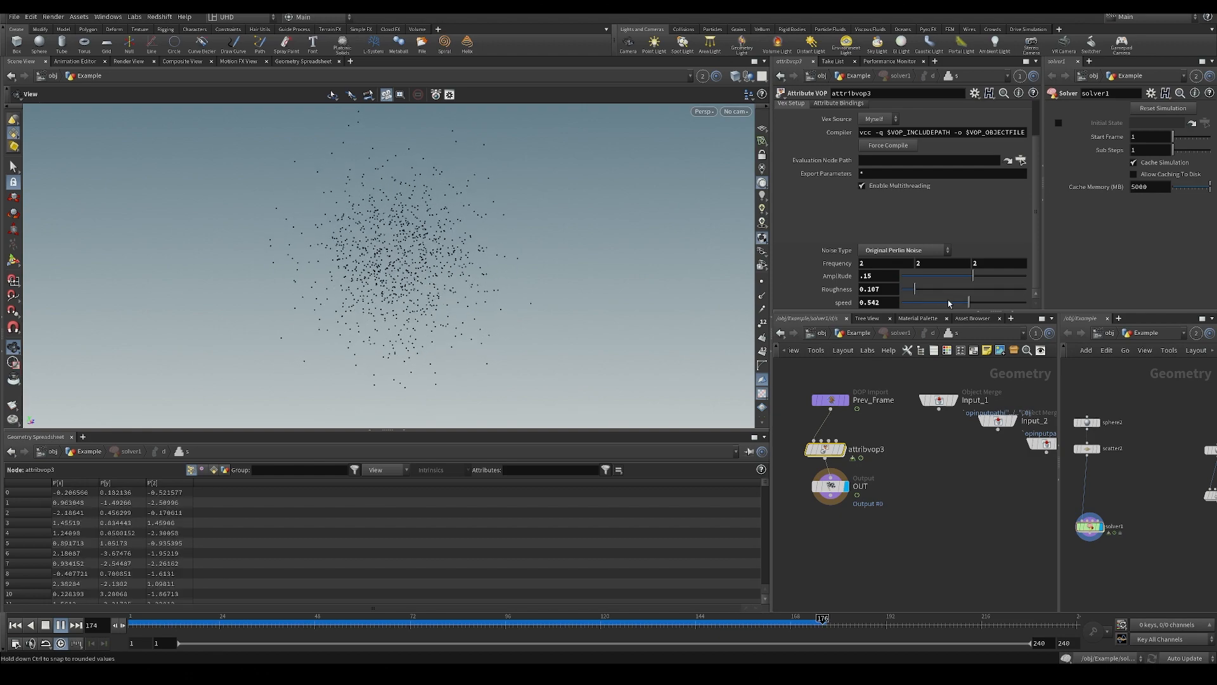
# Set attribvop3's noise frequency to 1, 1, 1 and roughness to 0.025, and save the scene.
pyautogui.moveTo(914, 290); pyautogui.dragTo(906, 292)
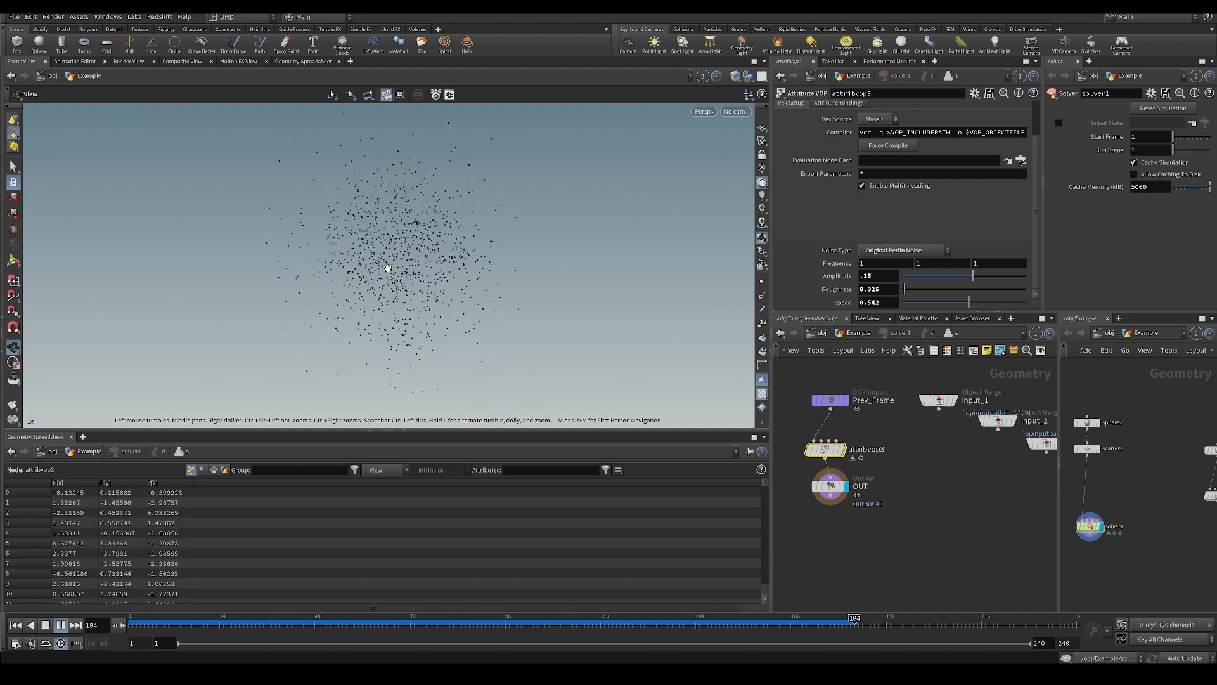
pyautogui.hotkey('ctrl', 's')
pyautogui.moveTo(827, 517); pyautogui.dragTo(831, 519, button='middle')
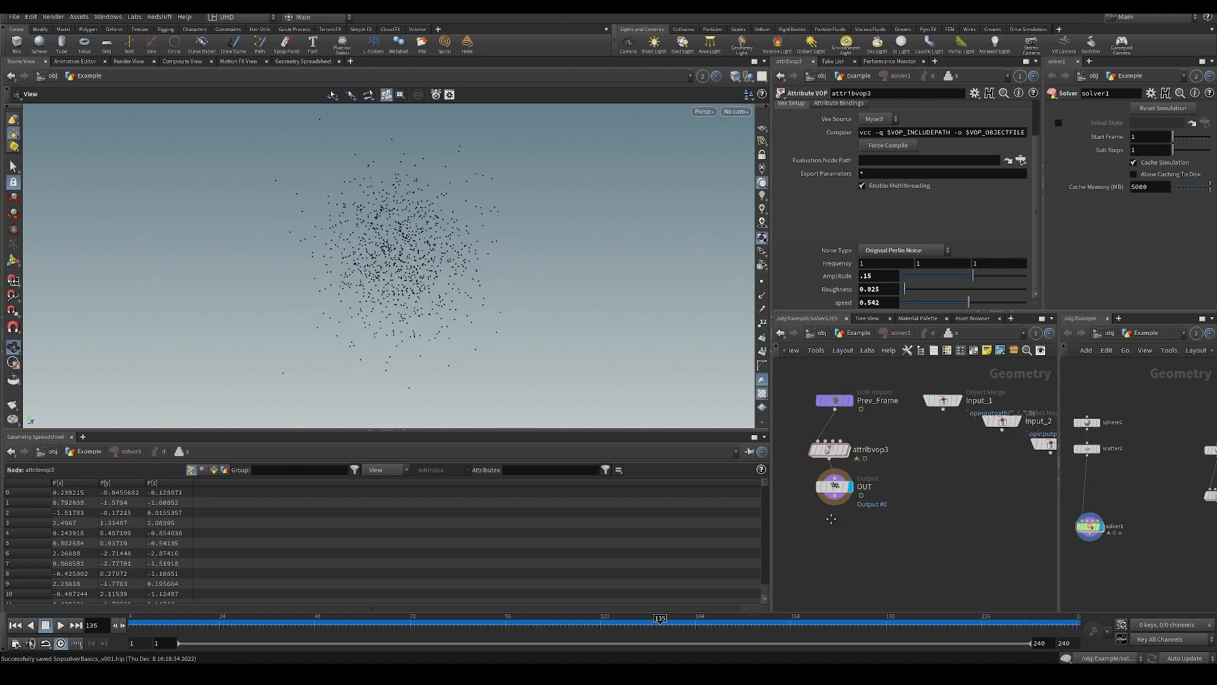
# Add a Copy to Points node below solver1 in the Example network and wire solver1 into its target points input.
pyautogui.moveTo(1090, 541); pyautogui.dragTo(1145, 502, button='middle')
pyautogui.press('Tab')
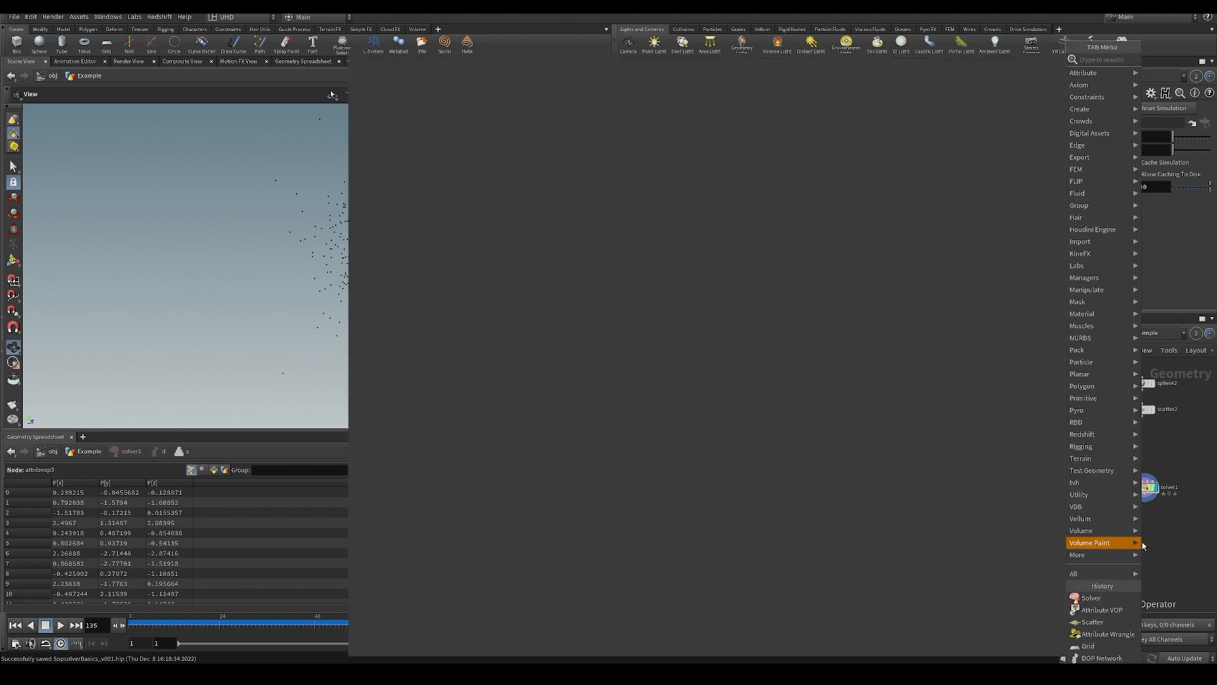
pyautogui.press('Return')
pyautogui.click(1142, 544)
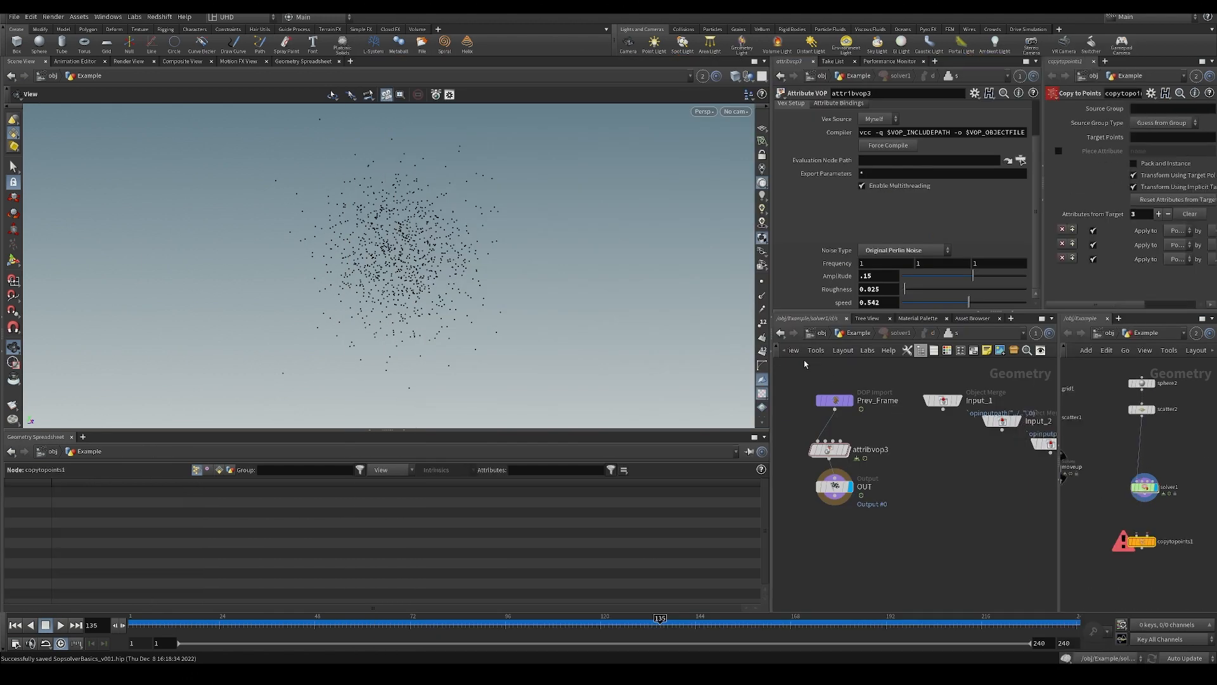
pyautogui.click(859, 334)
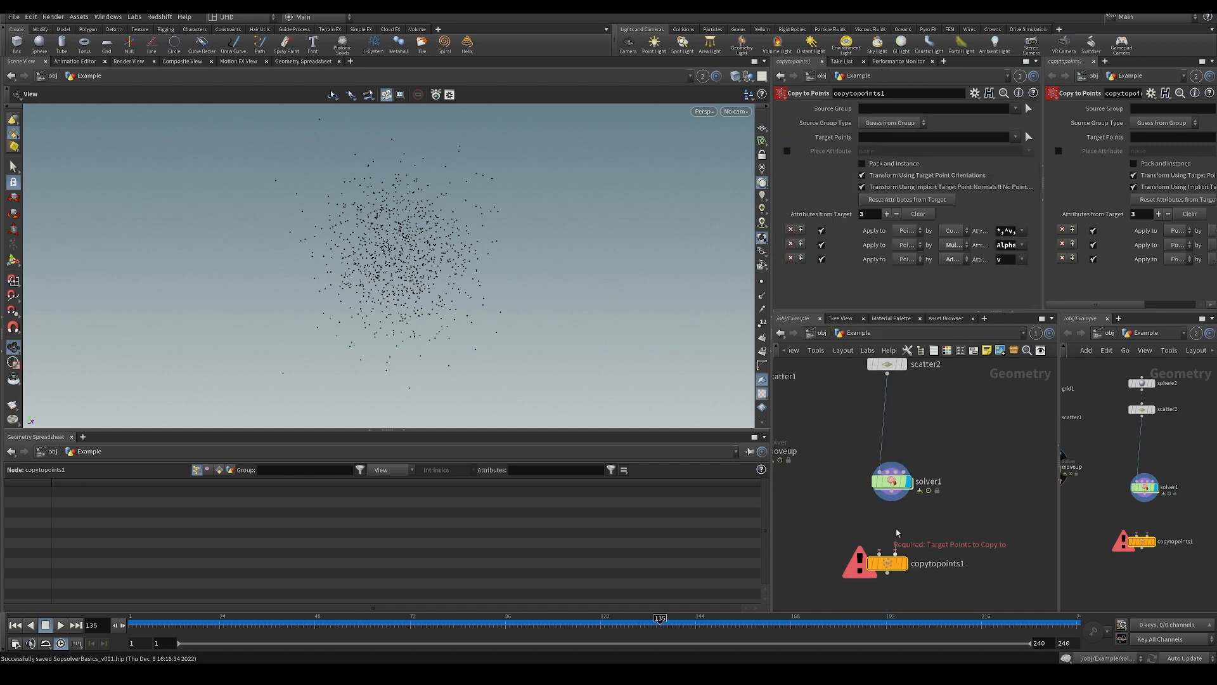
pyautogui.click(895, 553)
pyautogui.click(891, 492)
pyautogui.moveTo(892, 482); pyautogui.dragTo(923, 465)
# Add a Test Geometry: Pig Head node, wire it into copytopoints1's first input, and display copytopoints1.
pyautogui.press('Tab')
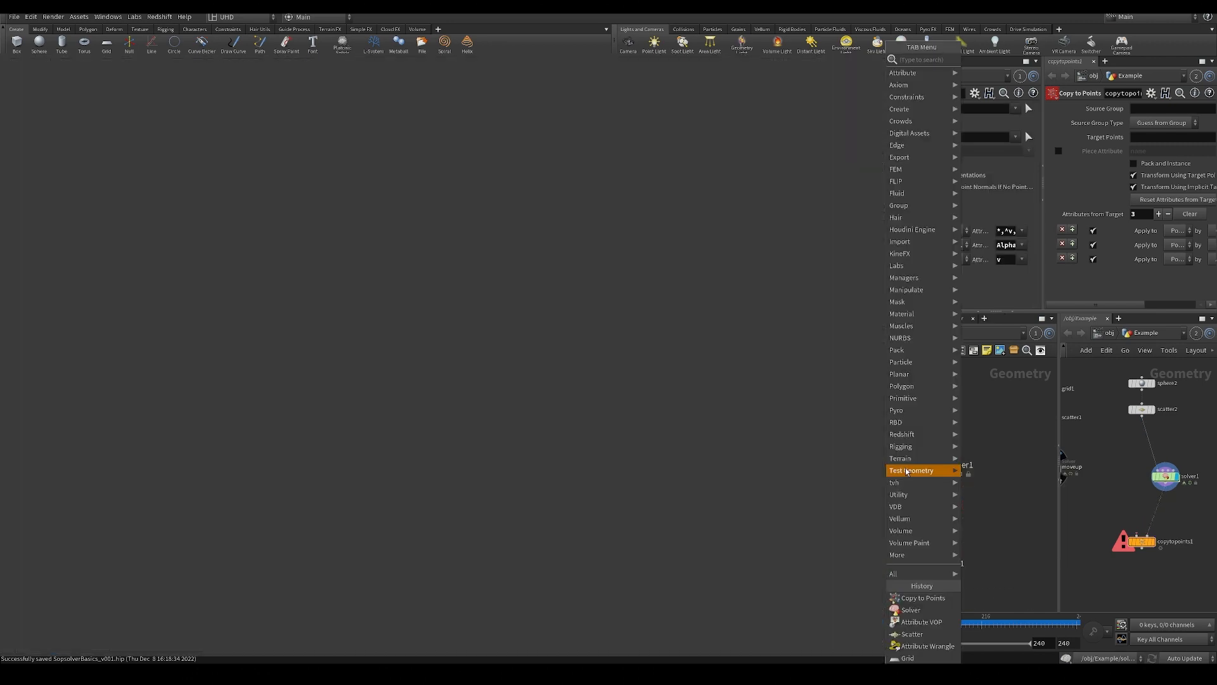
pyautogui.write('lg')
pyautogui.press('BackSpace')
pyautogui.press('BackSpace')
pyautogui.write('pig')
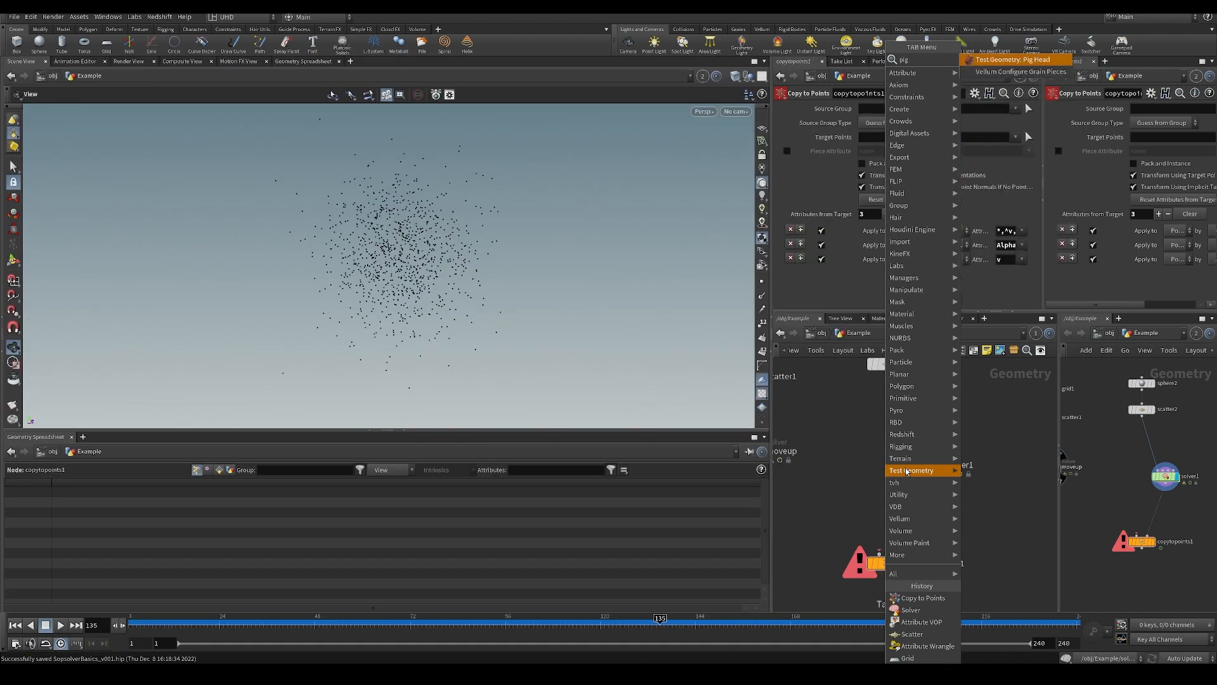
pyautogui.press('Return')
pyautogui.click(837, 429)
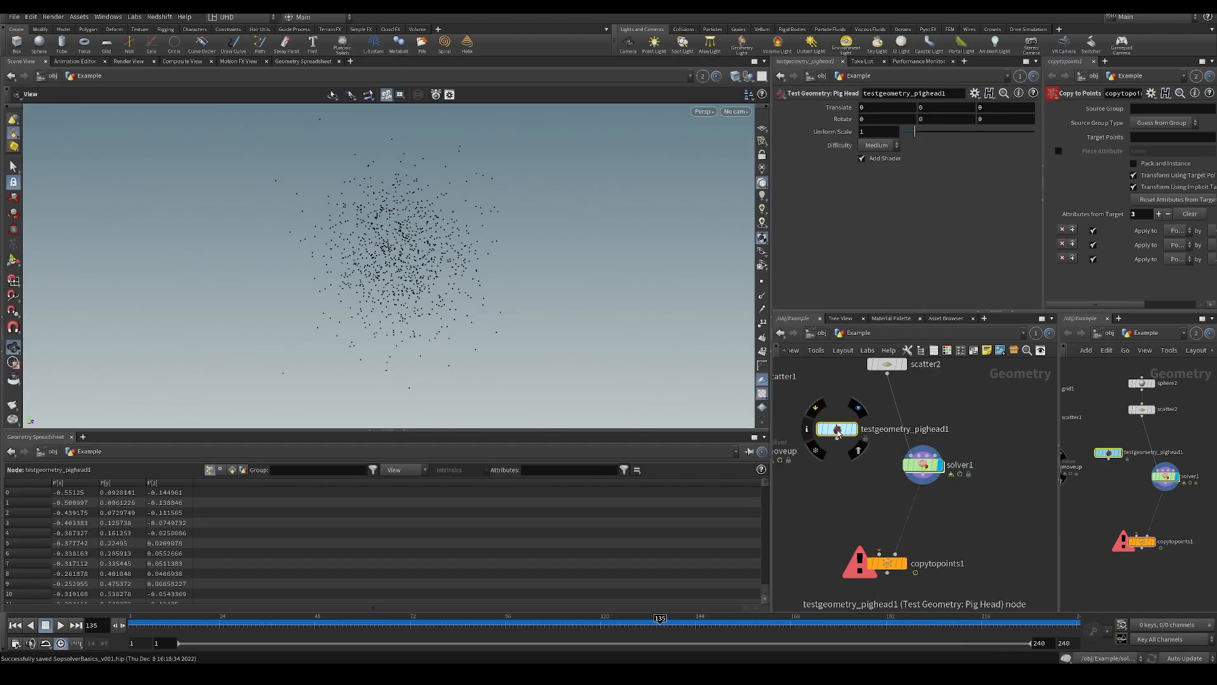
pyautogui.moveTo(837, 438); pyautogui.dragTo(873, 552)
pyautogui.click(908, 543)
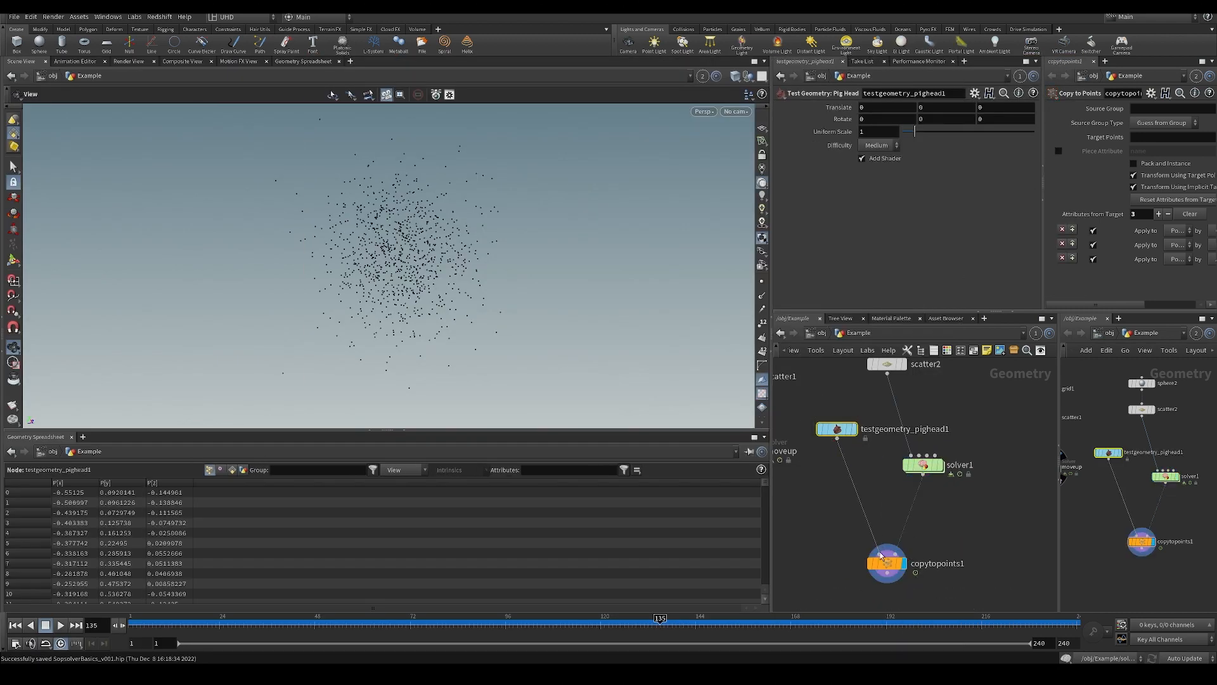
# Enable Pack and Instance on copytopoints1 and set the pig head's uniform scale to 0.16.
pyautogui.click(886, 562)
pyautogui.click(875, 164)
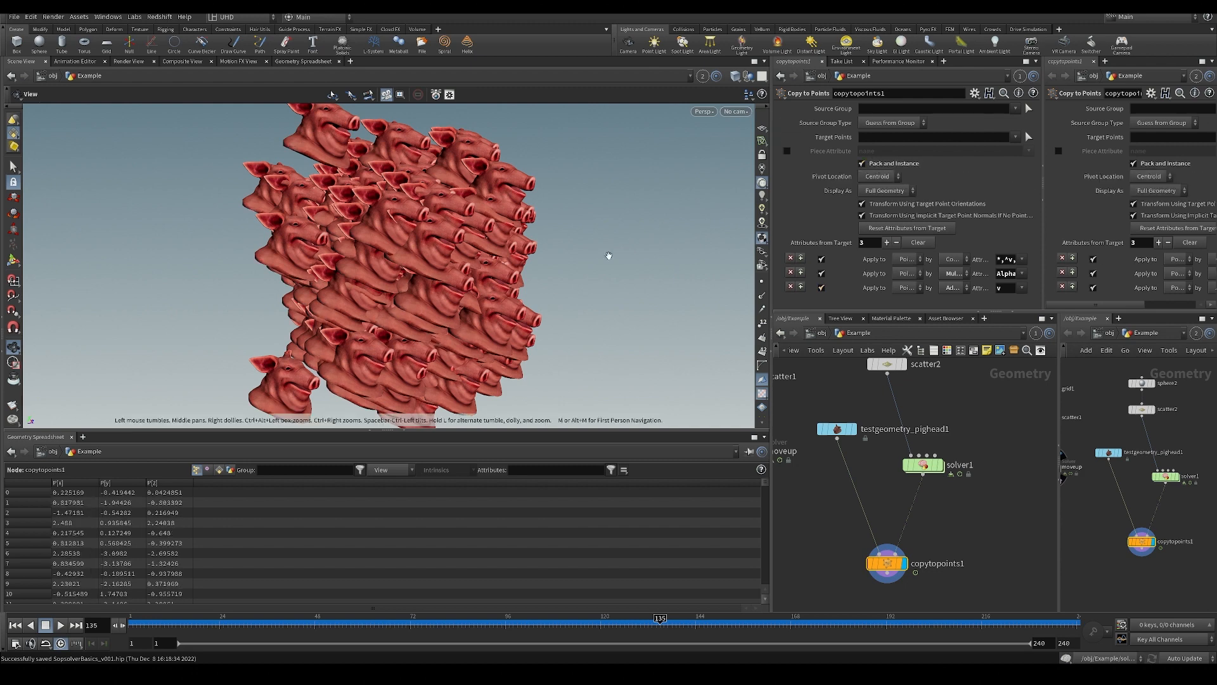
pyautogui.click(837, 429)
pyautogui.moveTo(887, 129); pyautogui.dragTo(545, 416, button='middle')
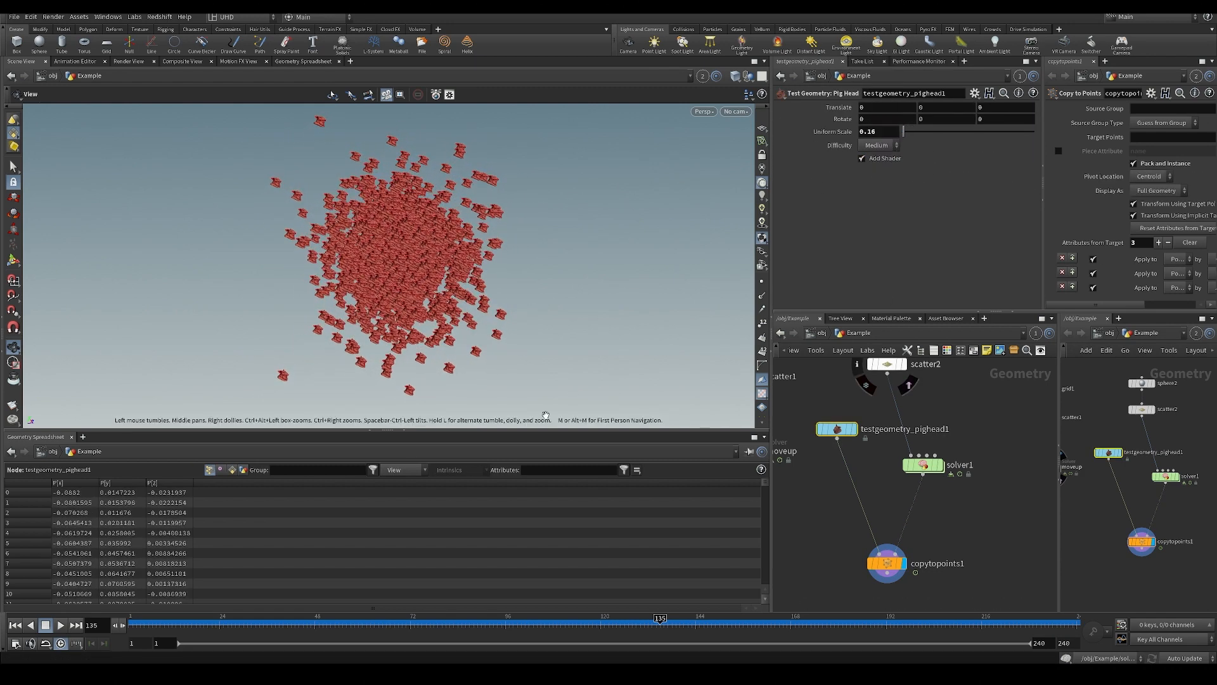
# Play the pig head simulation from the first frame, inspect it up close, and scrub to frame 140.
pyautogui.click(16, 625)
pyautogui.click(60, 625)
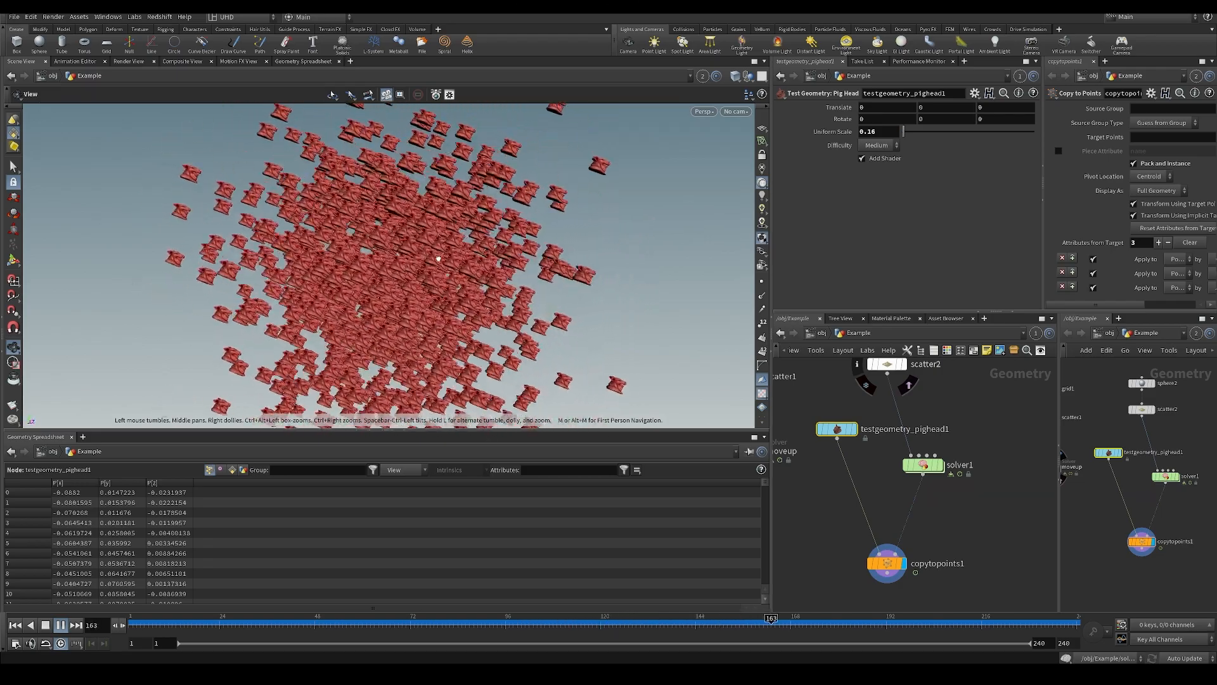
pyautogui.moveTo(556, 336); pyautogui.dragTo(397, 279)
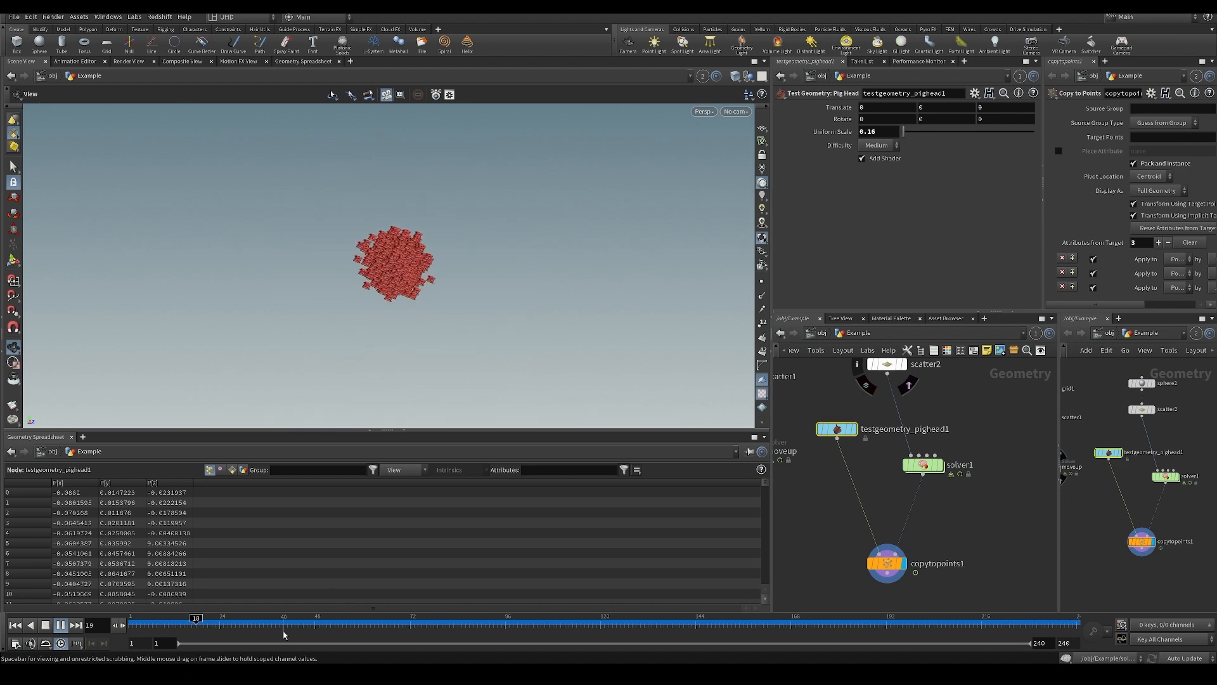
pyautogui.moveTo(442, 649); pyautogui.dragTo(681, 634)
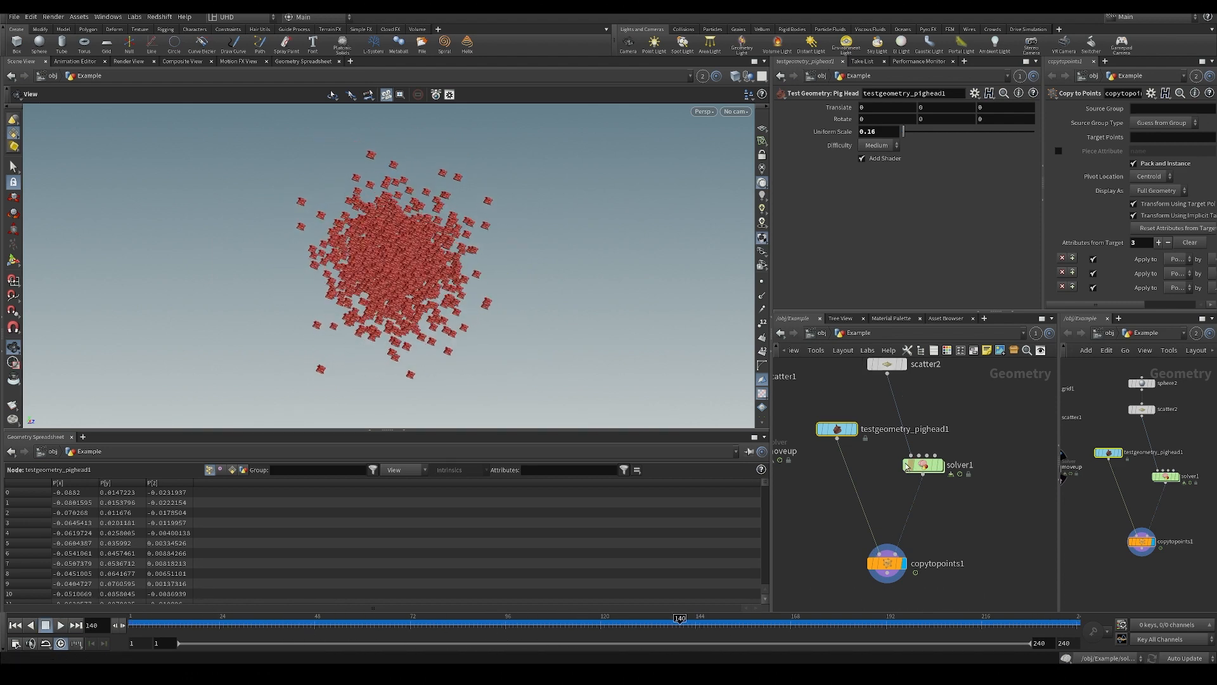
# Move solver1 above the pig head node, open its attribvop3 network, and align geometryvopoutput1 closer to add1's level.
pyautogui.moveTo(917, 467); pyautogui.dragTo(901, 522, button='middle')
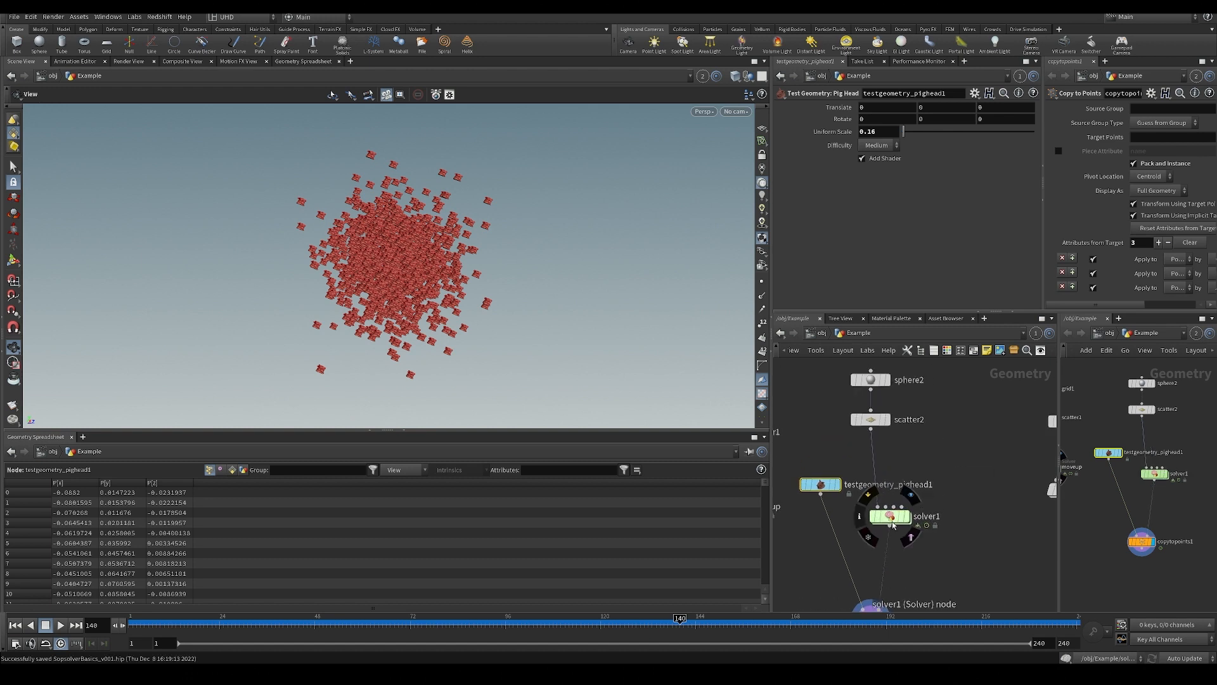
pyautogui.click(892, 518)
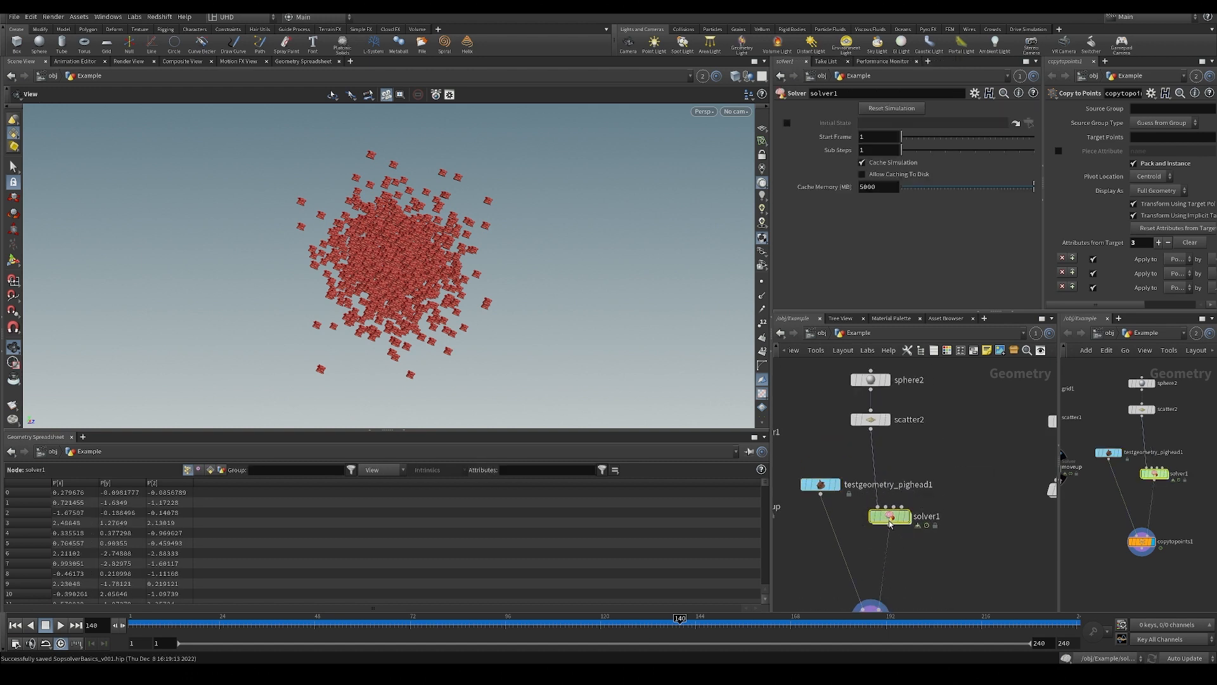
pyautogui.moveTo(890, 522); pyautogui.dragTo(832, 442)
pyautogui.doubleClick(871, 463)
pyautogui.doubleClick(838, 444)
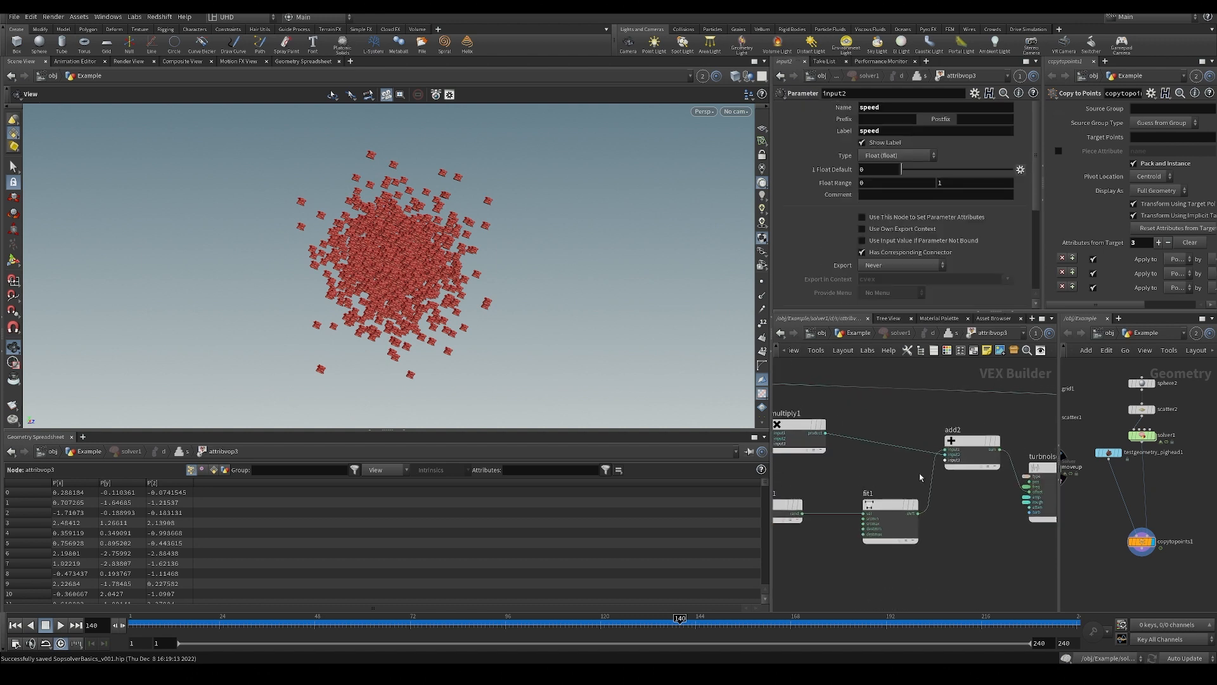
pyautogui.moveTo(888, 418); pyautogui.dragTo(901, 416)
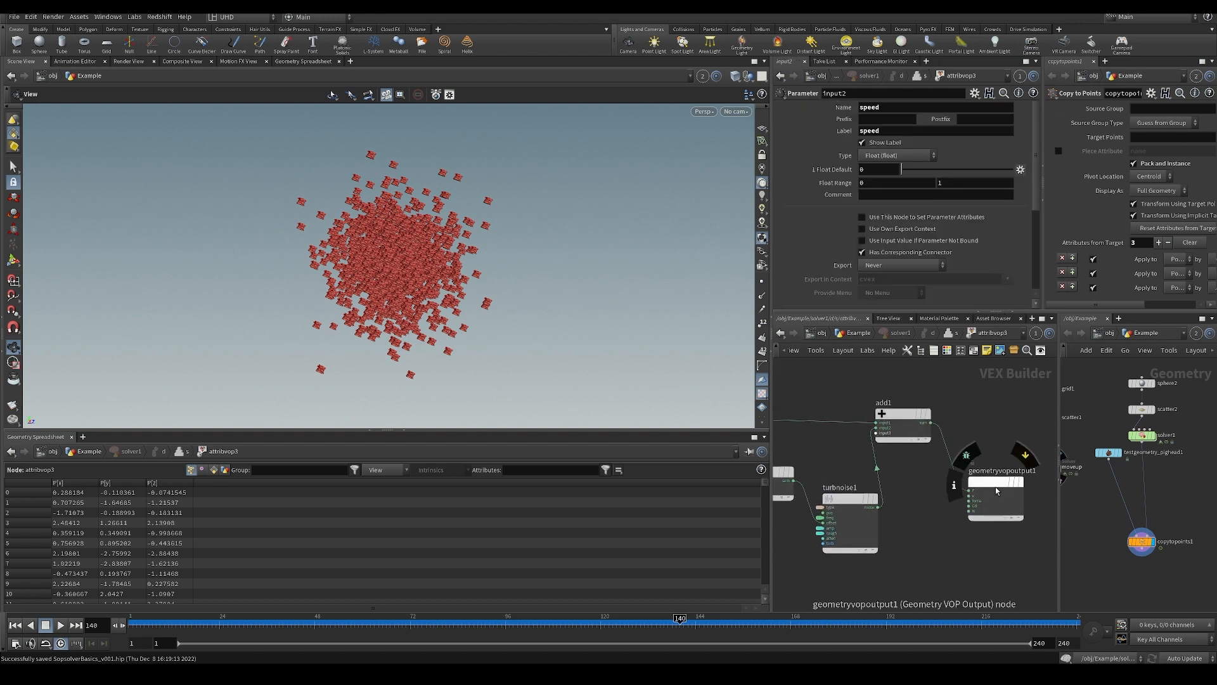
pyautogui.moveTo(995, 485); pyautogui.dragTo(1025, 444)
pyautogui.moveTo(854, 497)
pyautogui.mouseDown(button='middle')
pyautogui.moveTo(901, 484)
pyautogui.moveTo(867, 491)
pyautogui.mouseUp(button='middle')
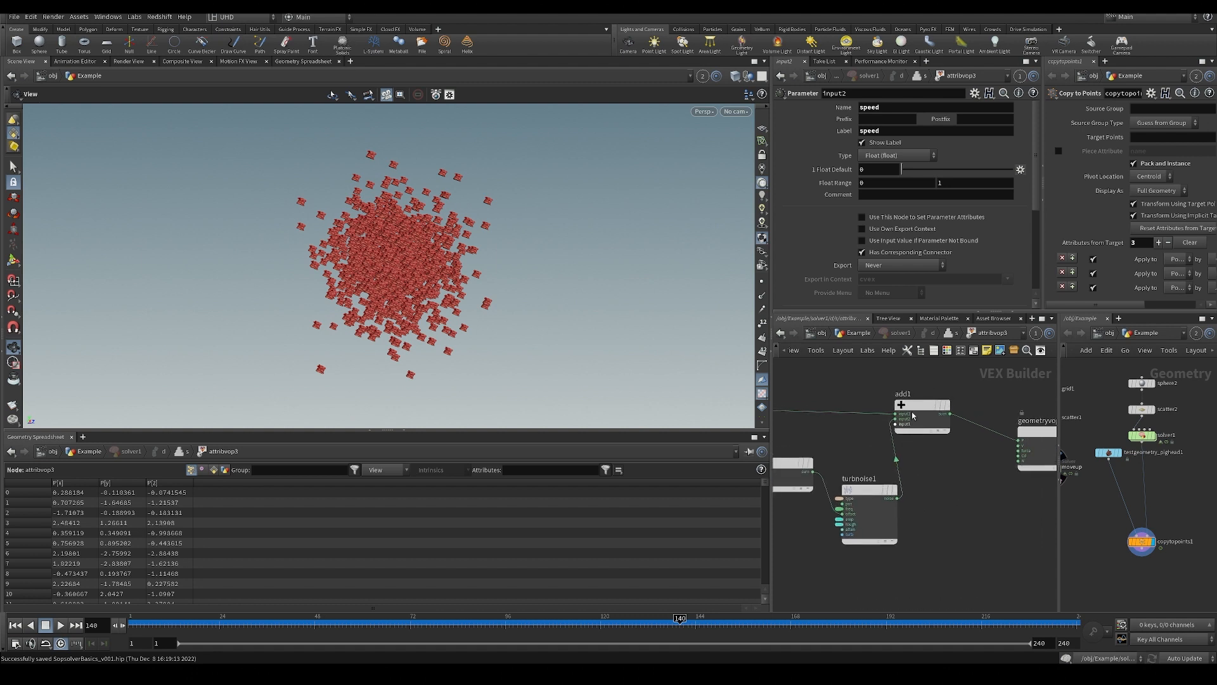
pyautogui.moveTo(913, 406)
pyautogui.mouseDown()
pyautogui.moveTo(929, 392)
pyautogui.moveTo(922, 406)
pyautogui.mouseUp()
pyautogui.moveTo(889, 507); pyautogui.dragTo(864, 509, button='middle')
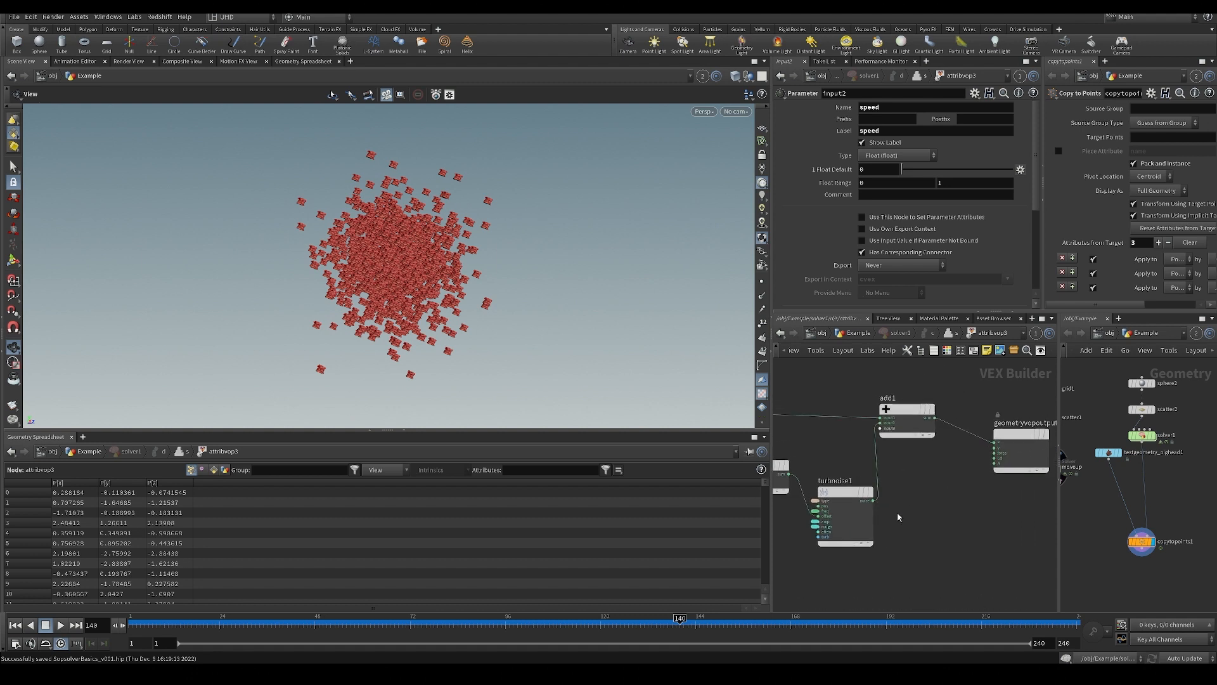
# Add a Normalize node beside turbnoise1 in the attribvop3 network.
pyautogui.press('Tab')
pyautogui.write('mult')
pyautogui.press('Return')
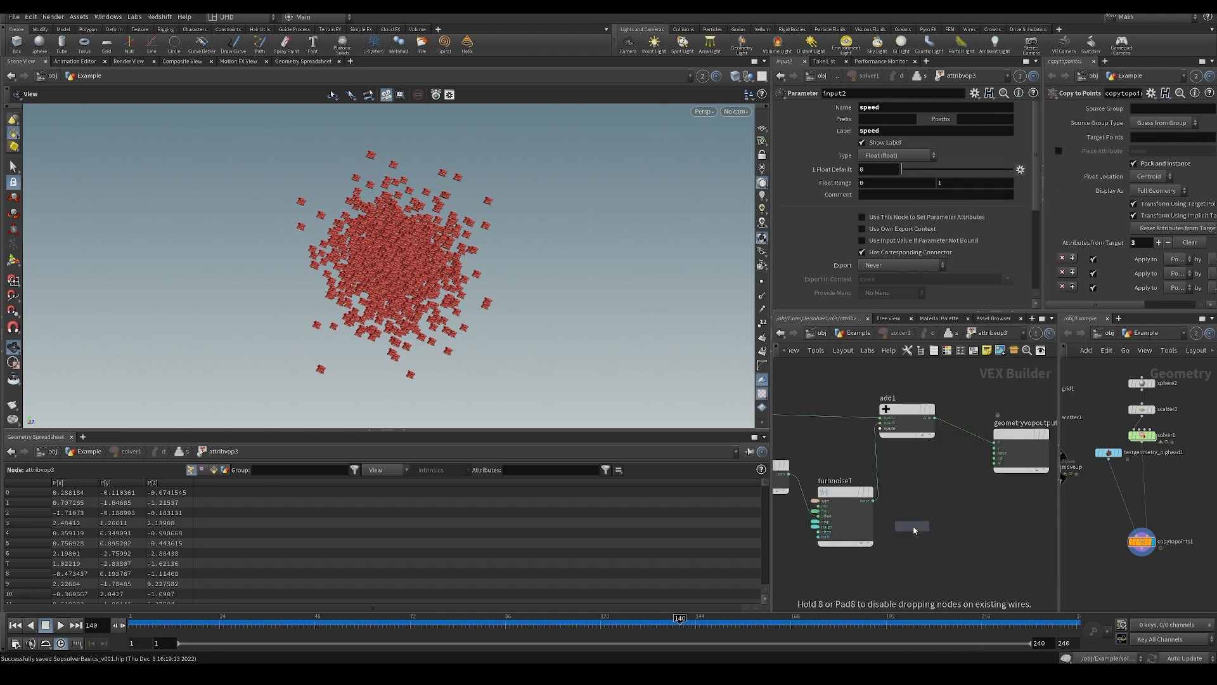
pyautogui.click(958, 504)
pyautogui.scroll(1, 942, 504)
pyautogui.moveTo(806, 454); pyautogui.dragTo(907, 465, button='middle')
pyautogui.scroll(-1, 907, 466)
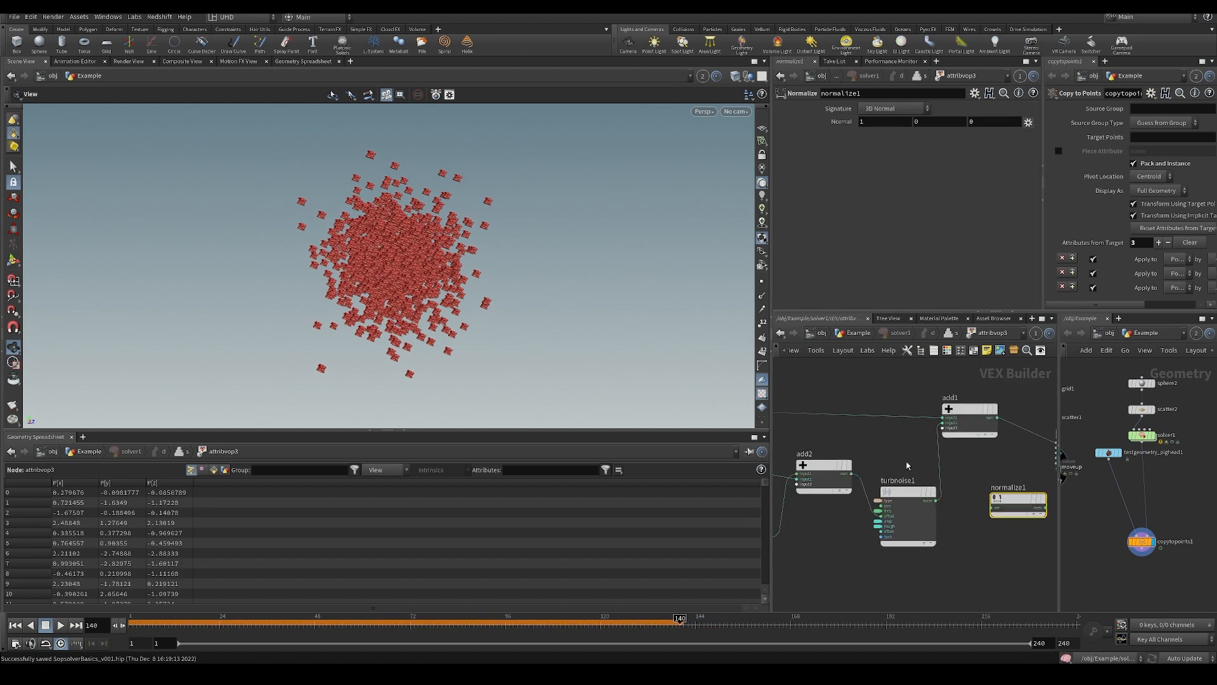
# Wire turbnoise1's output through normalize1 into the N input of geometryvopoutput1.
pyautogui.moveTo(945, 509); pyautogui.dragTo(993, 507)
pyautogui.moveTo(993, 507); pyautogui.dragTo(902, 514, button='middle')
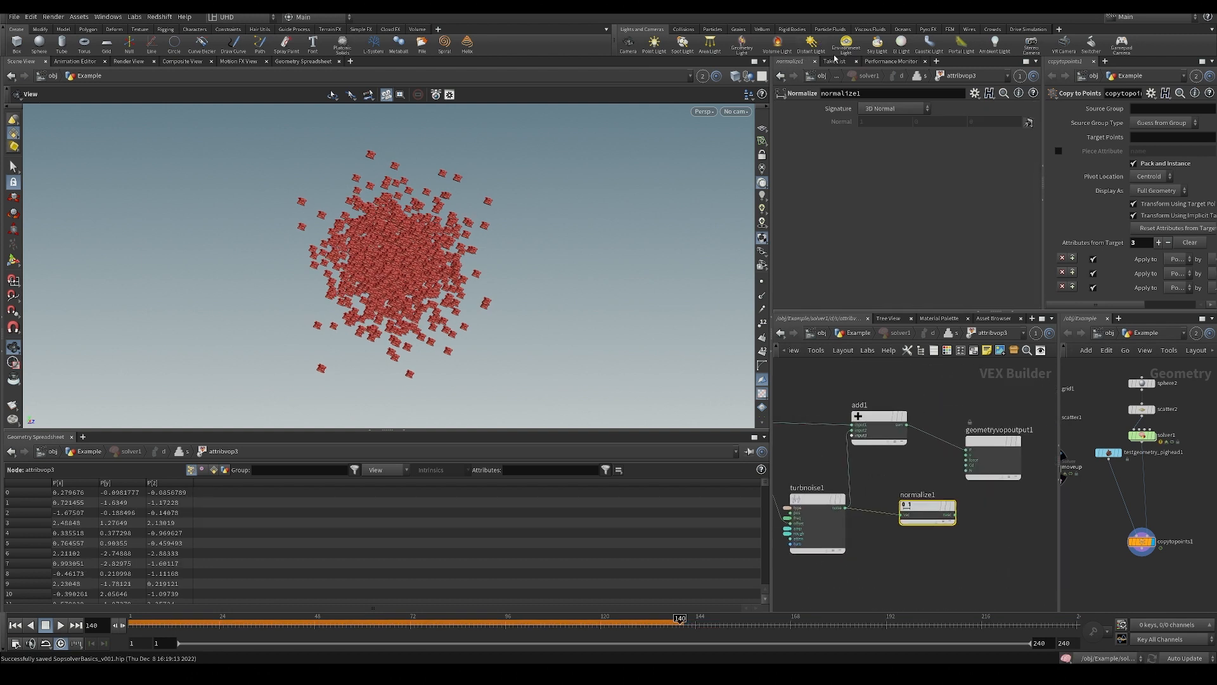
pyautogui.scroll(2, 952, 448)
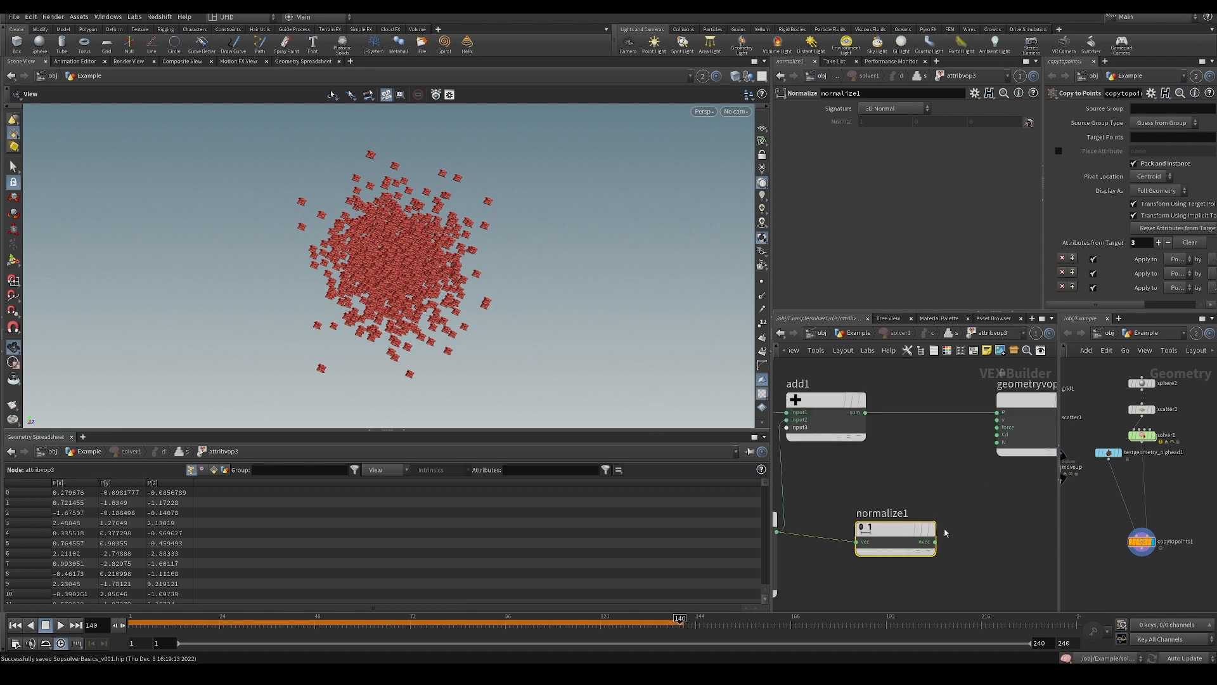
pyautogui.click(936, 542)
pyautogui.click(1000, 442)
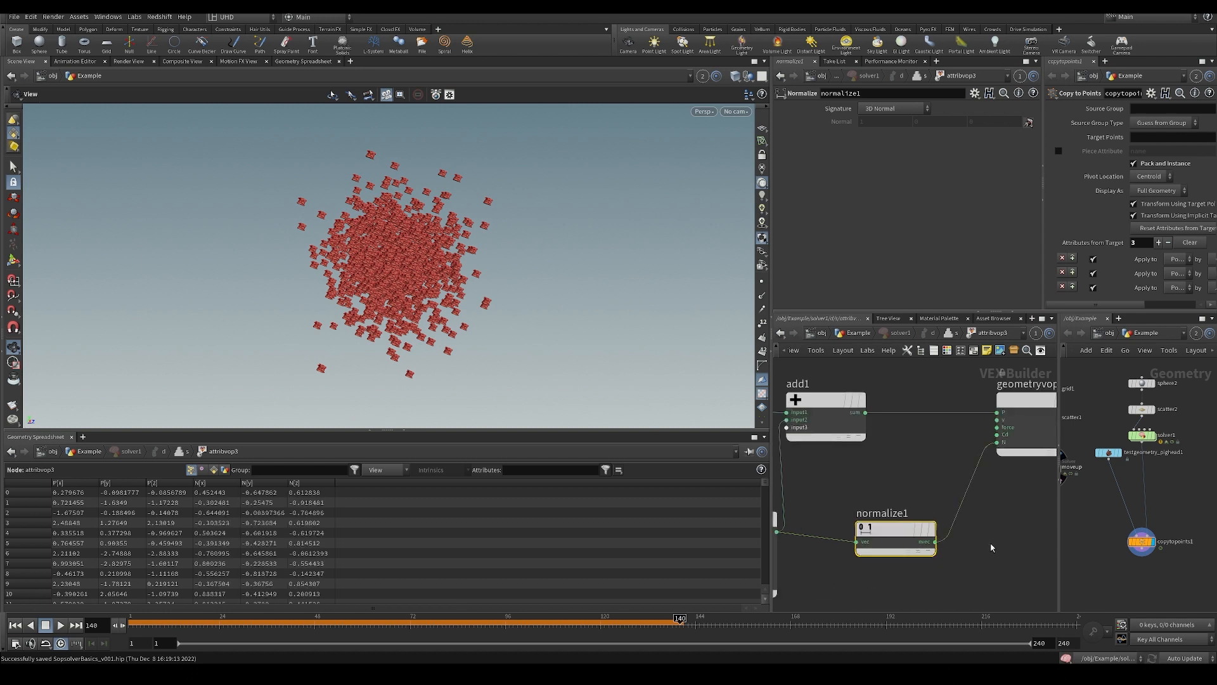
# Return to the solver's inner network, play the noise-oriented pig heads from the first frame, and rewind.
pyautogui.press('u')
pyautogui.hotkey('ctrl', 'Up')
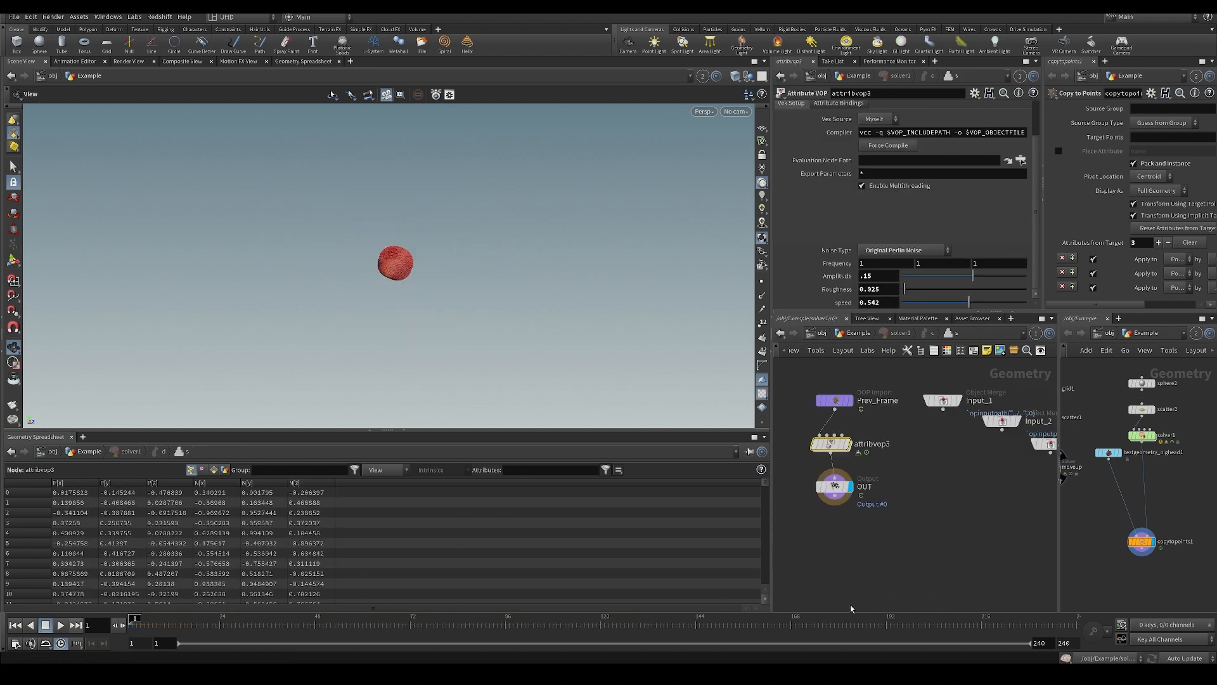
pyautogui.scroll(2, 607, 327)
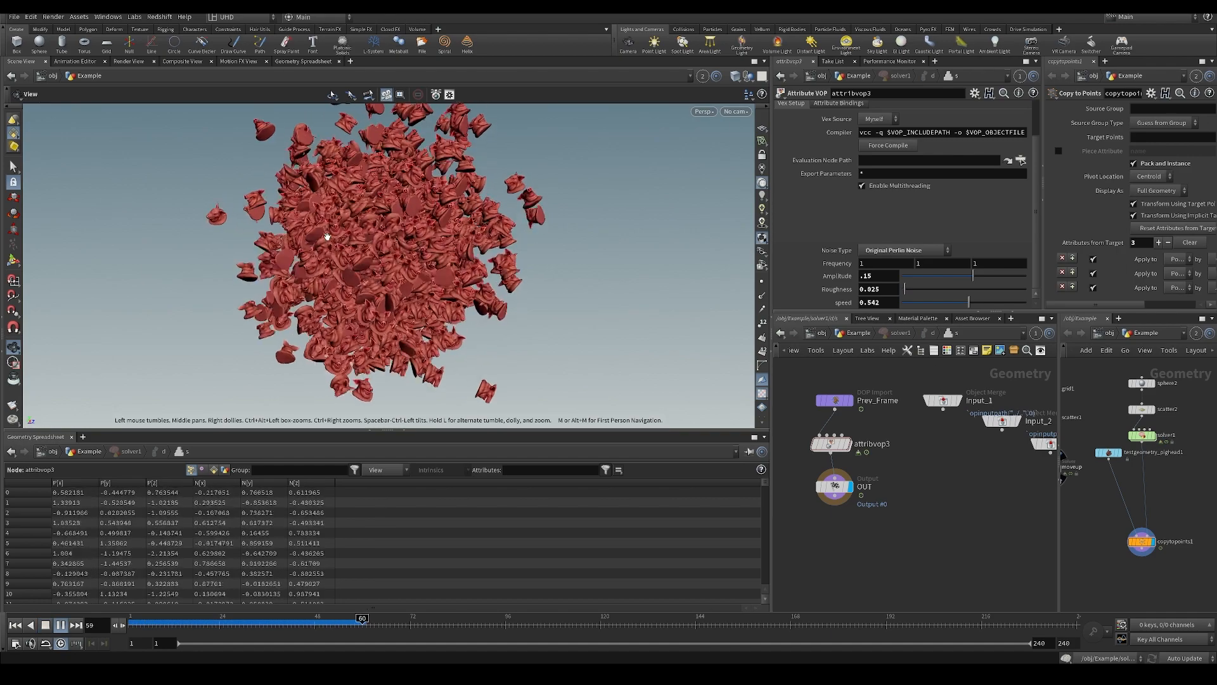
pyautogui.hotkey('ctrl', 'Up')
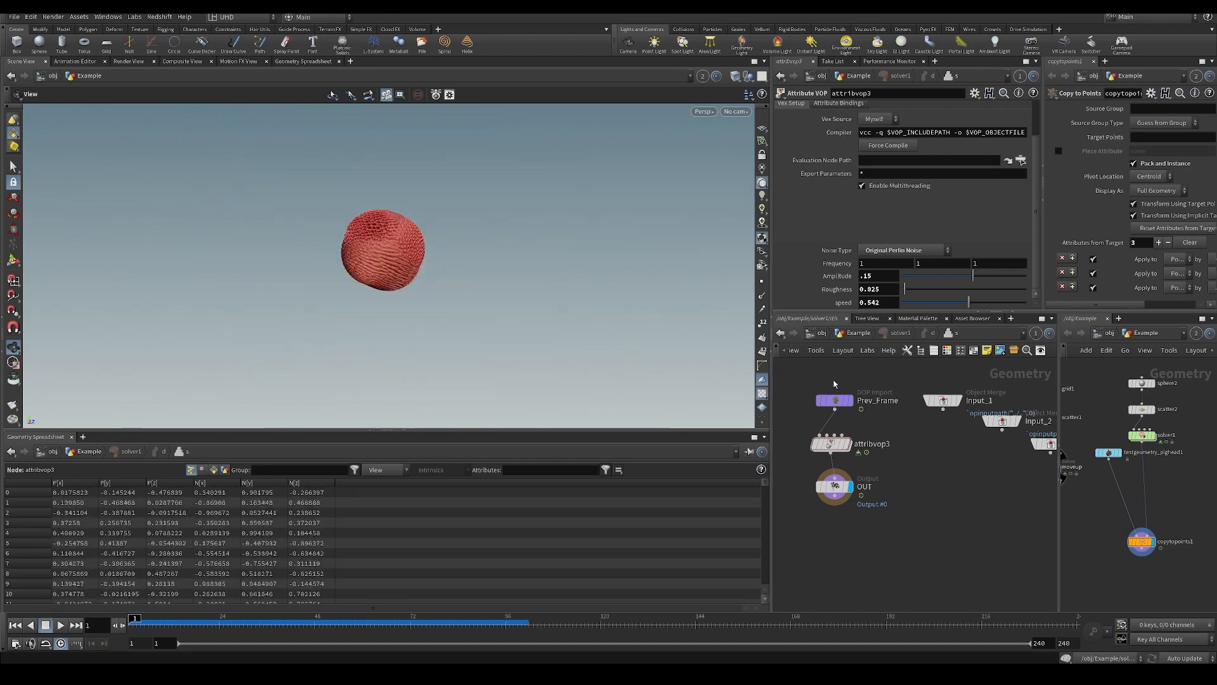
# Set scatter2's Force Total Count to 200, replay the simulation, and scrub to frame 142.
pyautogui.click(1141, 409)
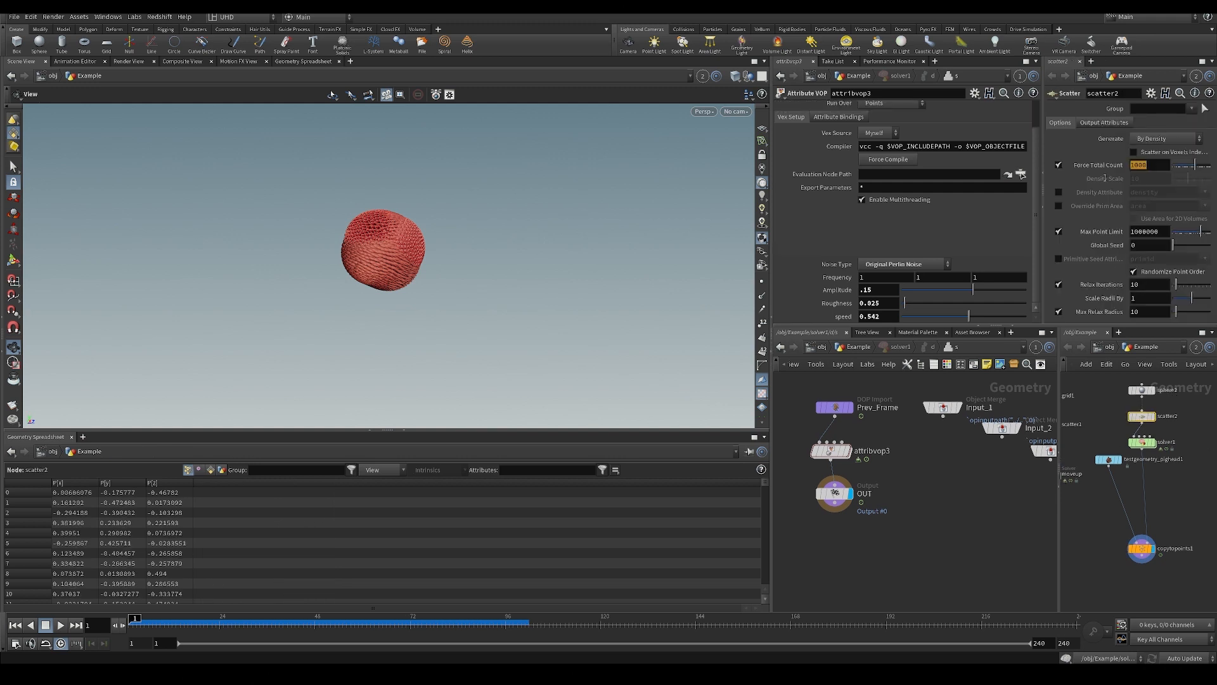
pyautogui.write('200')
pyautogui.press('Return')
pyautogui.press('Up')
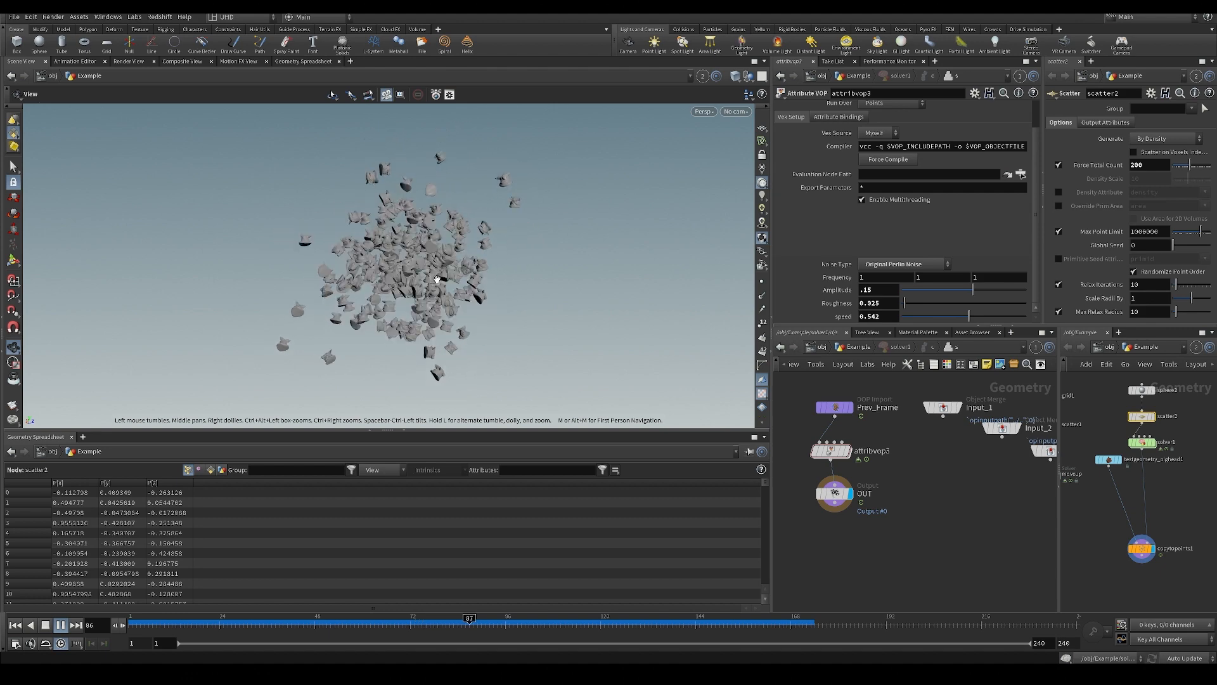
pyautogui.moveTo(419, 628); pyautogui.dragTo(687, 625)
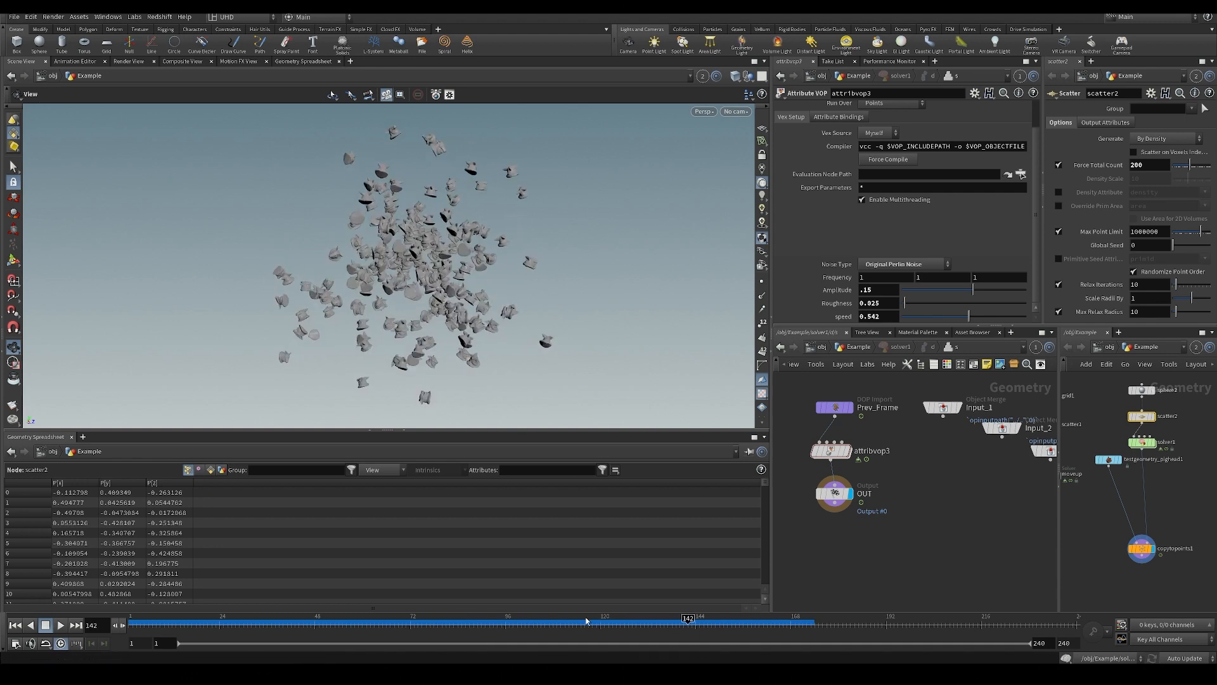
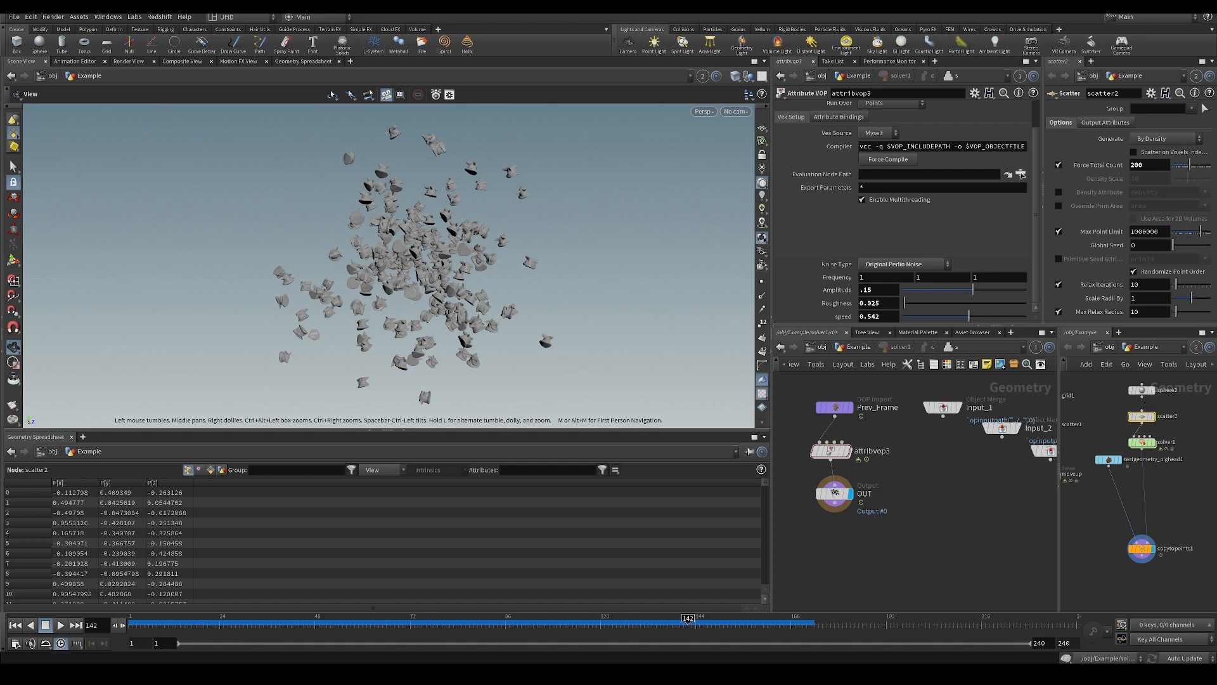
# Leave the solver's inner network for the Example geometry network and save the scene.
pyautogui.moveTo(239, 237); pyautogui.dragTo(475, 257, button='right')
pyautogui.moveTo(476, 256); pyautogui.dragTo(473, 288)
pyautogui.moveTo(474, 288); pyautogui.dragTo(415, 285, button='right')
pyautogui.moveTo(914, 485); pyautogui.dragTo(918, 496, button='middle')
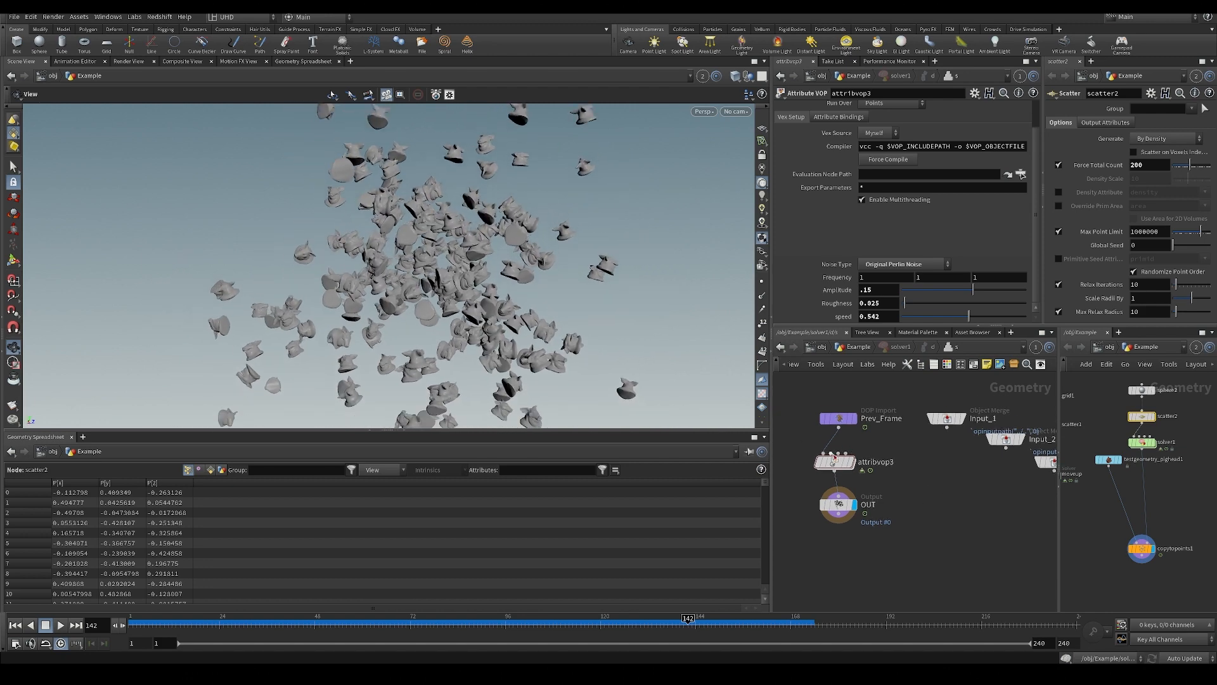
pyautogui.moveTo(841, 466); pyautogui.dragTo(845, 465)
pyautogui.moveTo(902, 539); pyautogui.dragTo(878, 539, button='middle')
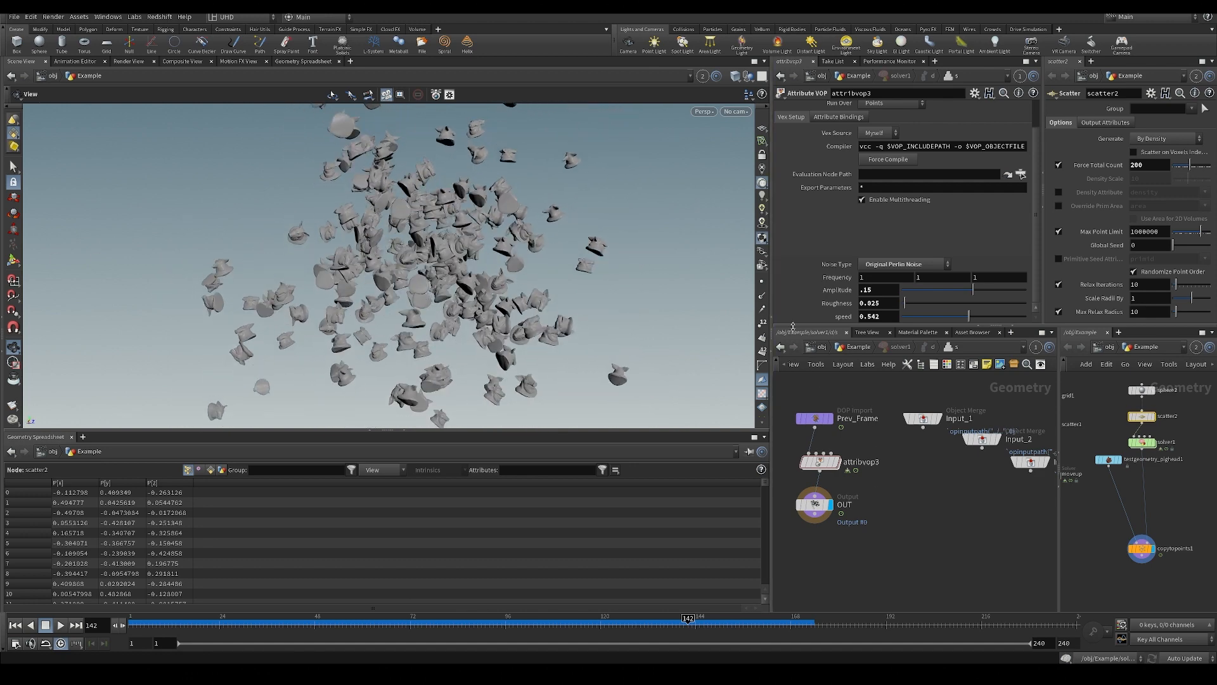
pyautogui.moveTo(829, 465); pyautogui.dragTo(826, 464)
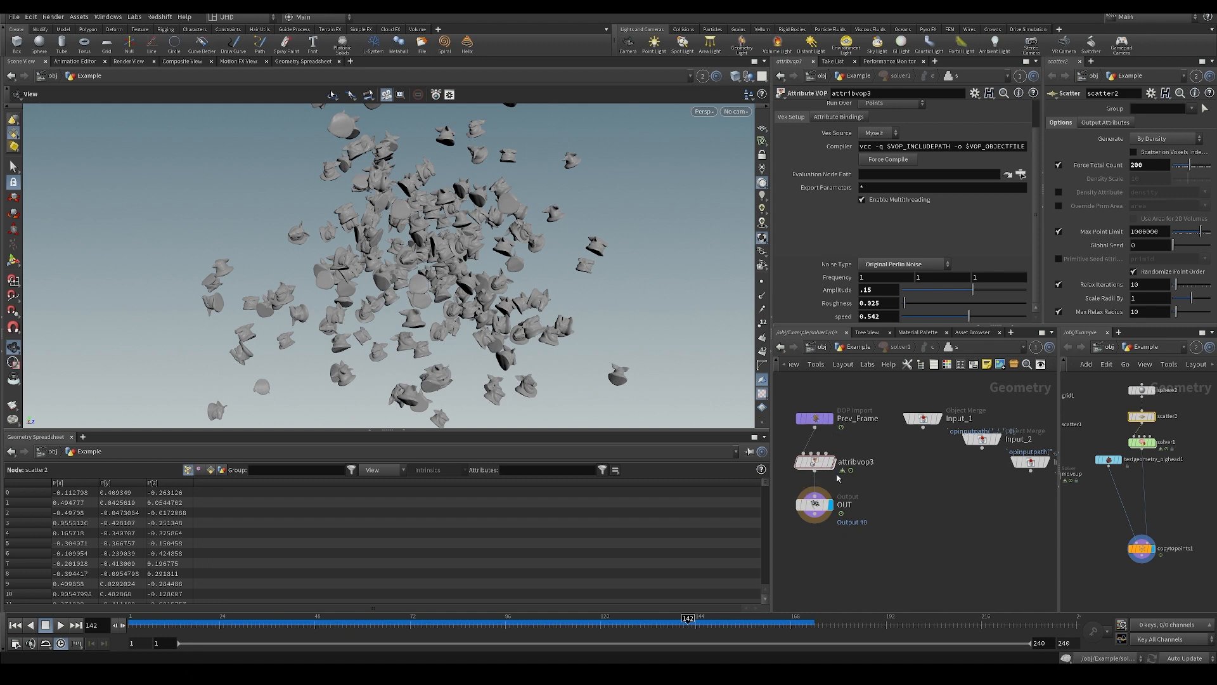
pyautogui.click(849, 353)
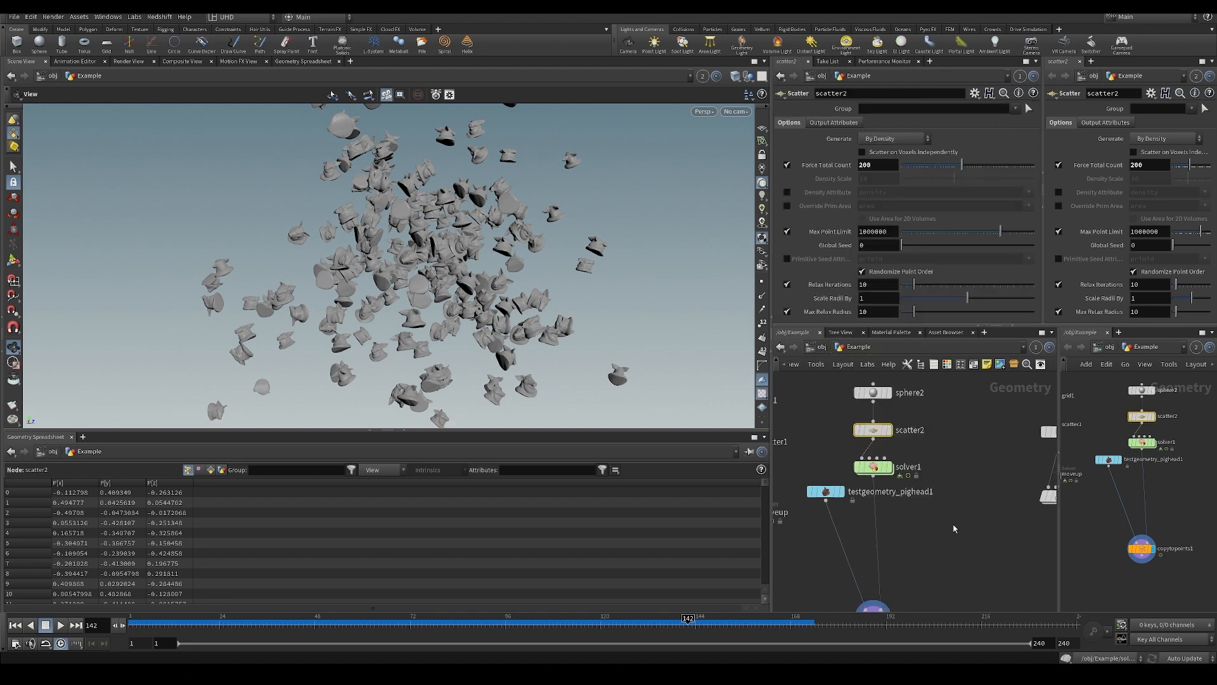
pyautogui.hotkey('ctrl', 's')
# Add a Box node beside solver1 and display it.
pyautogui.press('Tab')
pyautogui.write('bo')
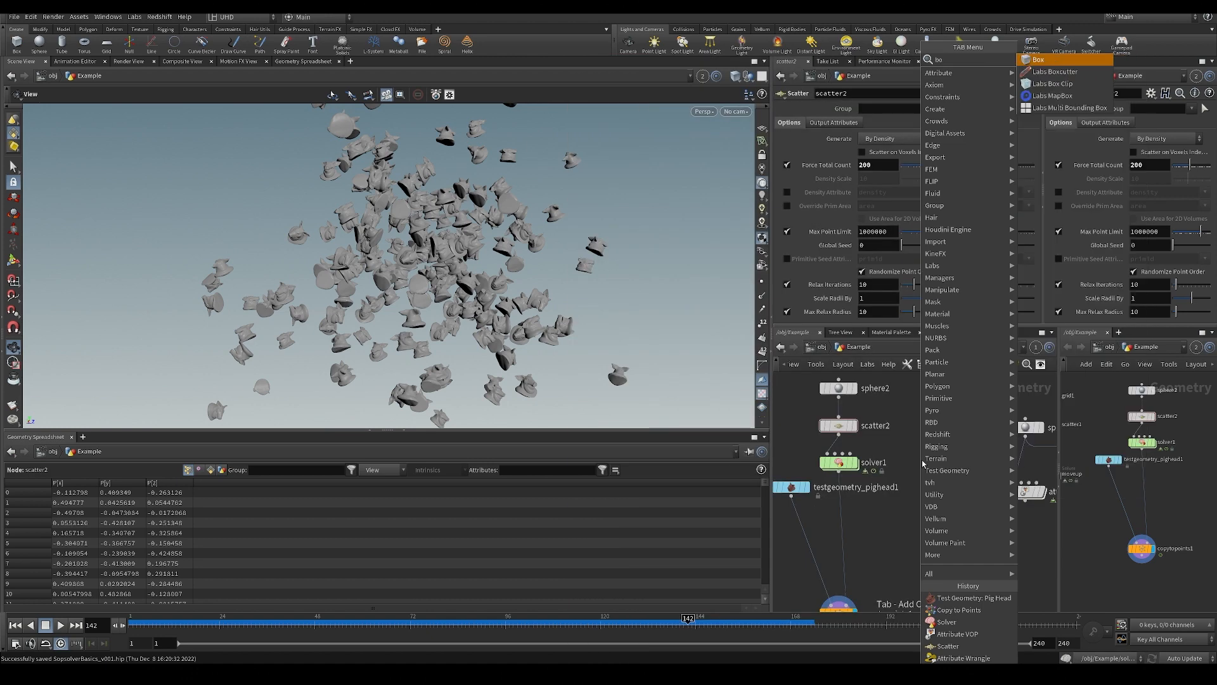
pyautogui.press('Return')
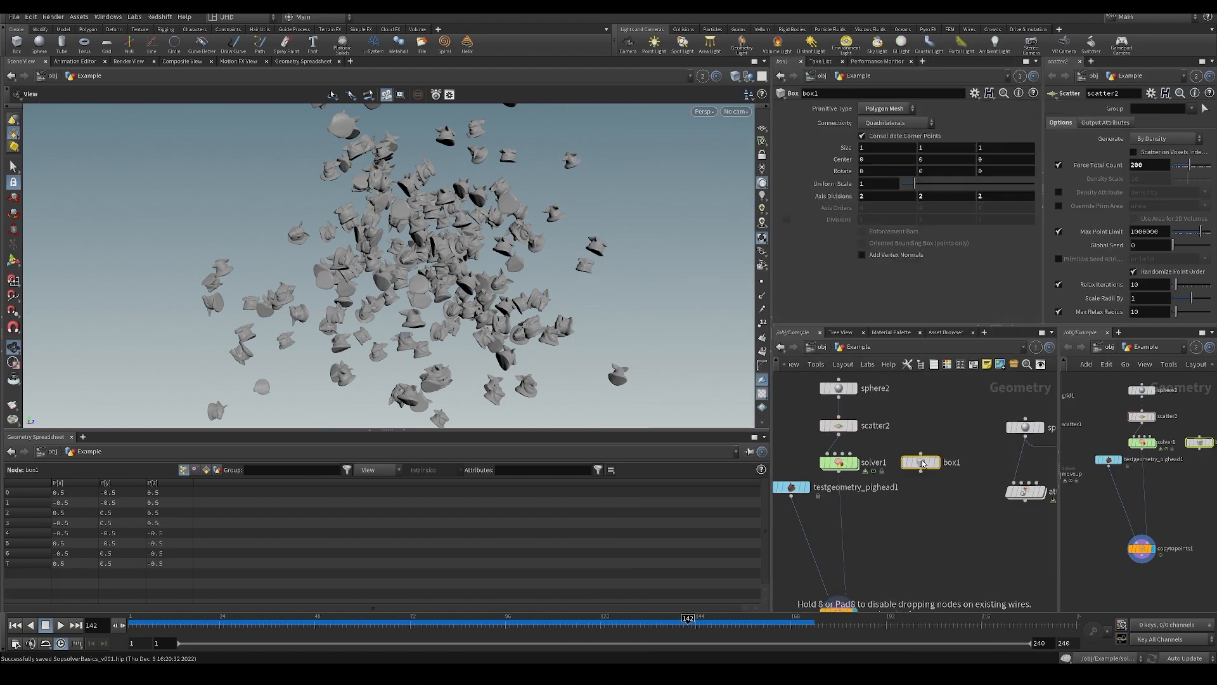
pyautogui.click(941, 442)
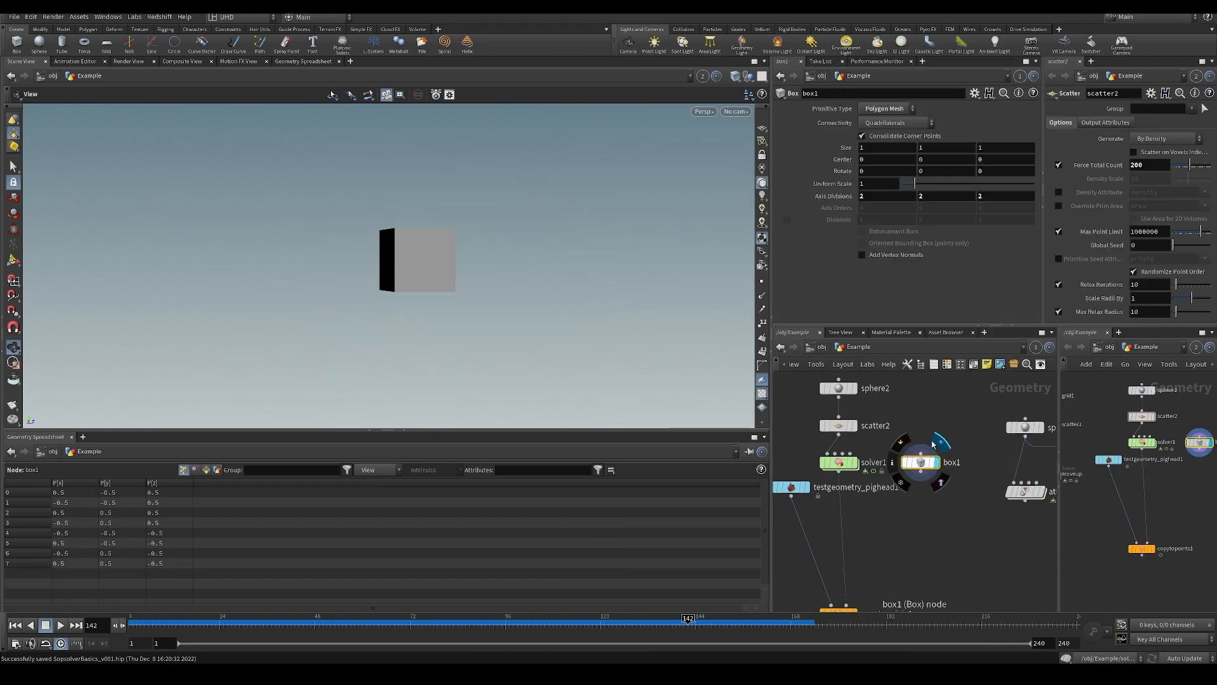
# Toggle the viewport to wireframe and back to shaded display while viewing the box from an angle.
pyautogui.press('Return')
pyautogui.keyDown('alt'); pyautogui.moveTo(472, 245); pyautogui.dragTo(520, 306); pyautogui.keyUp('alt')
pyautogui.hotkey('shift', 'w')
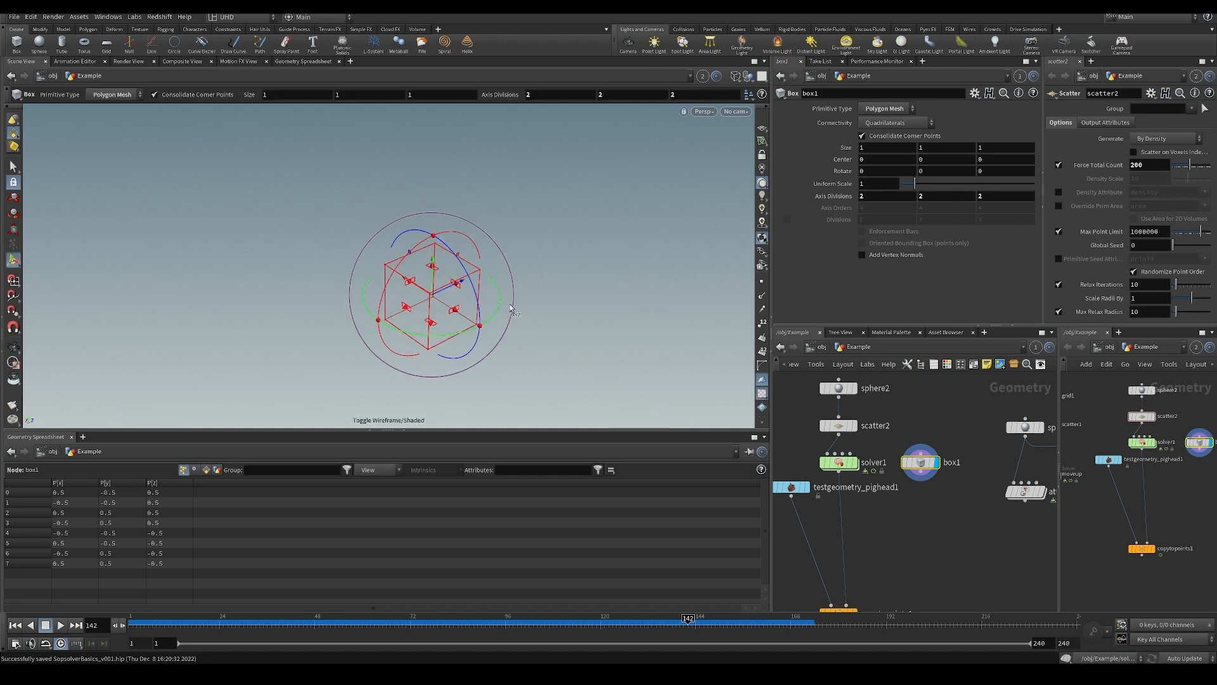
pyautogui.press('e')
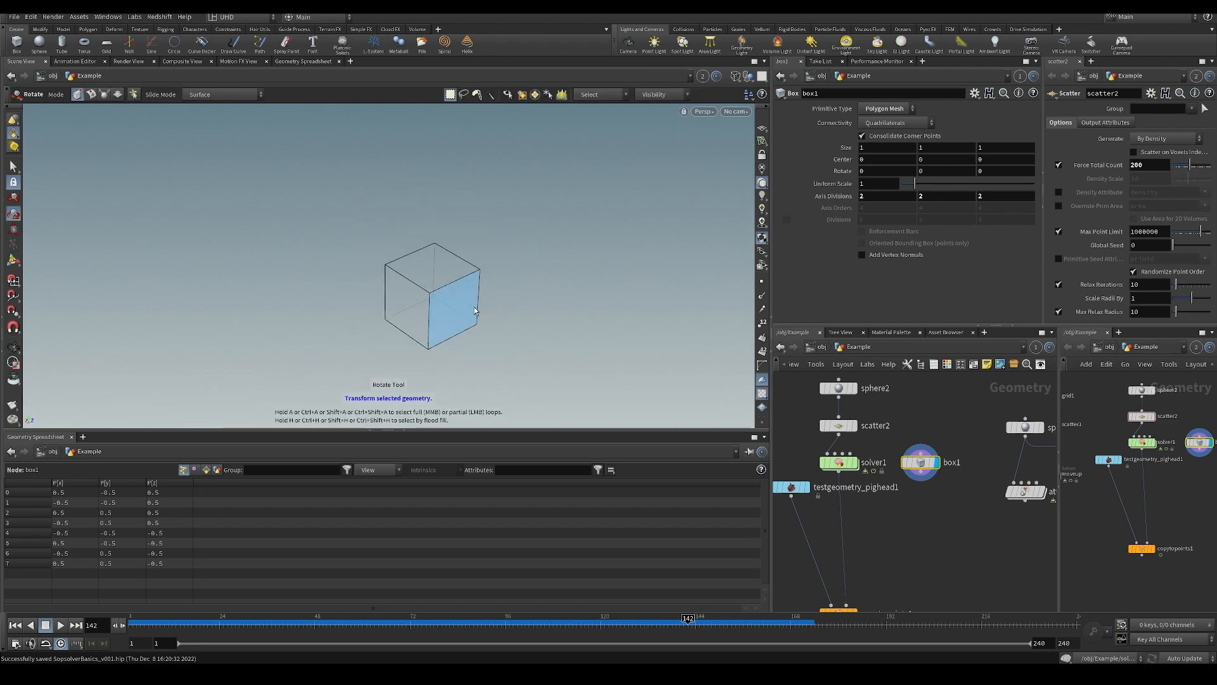
pyautogui.hotkey('shift', 'w')
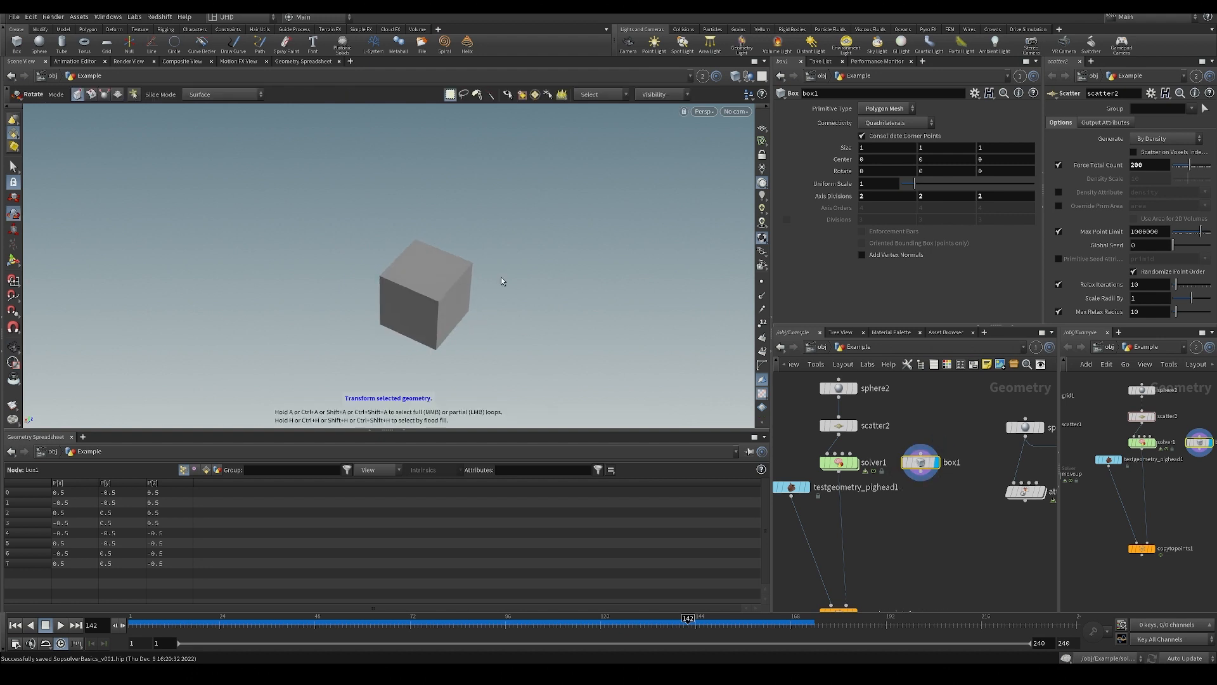
# Try rotating the box about its individual axes with the handles, undoing the Z and X rotations.
pyautogui.press('Return')
pyautogui.keyDown('alt'); pyautogui.moveTo(490, 335); pyautogui.dragTo(463, 336); pyautogui.keyUp('alt')
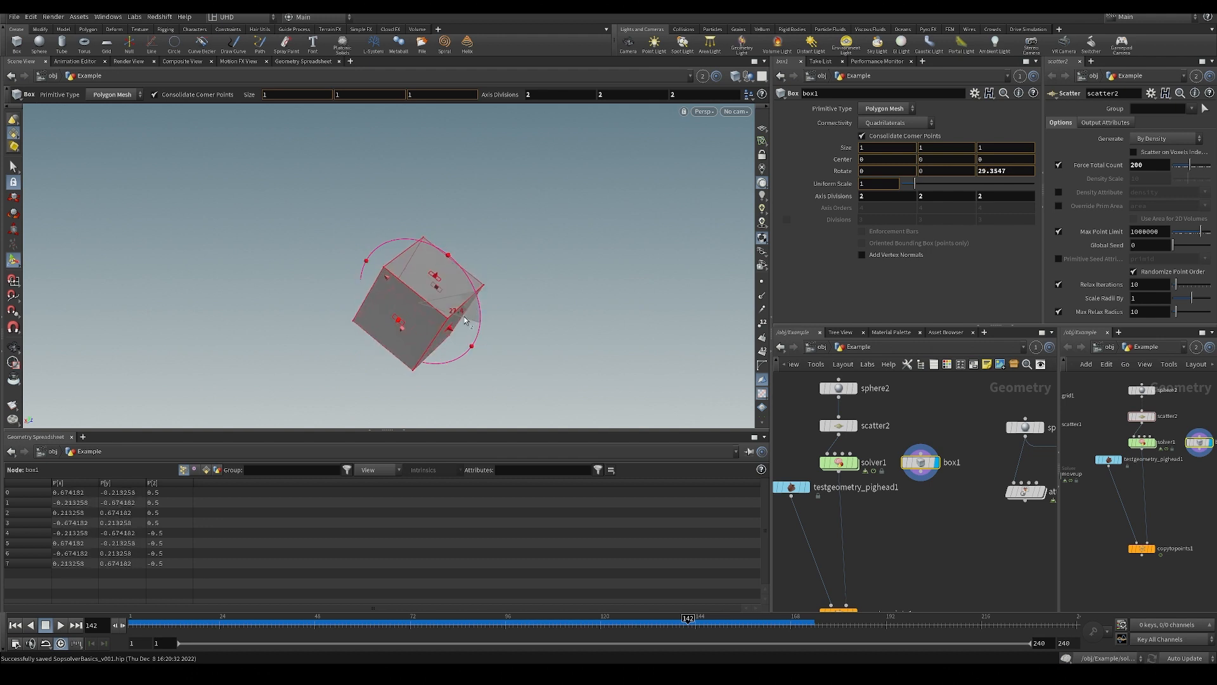
pyautogui.hotkey('ctrl', 'z')
pyautogui.moveTo(408, 255); pyautogui.dragTo(375, 304)
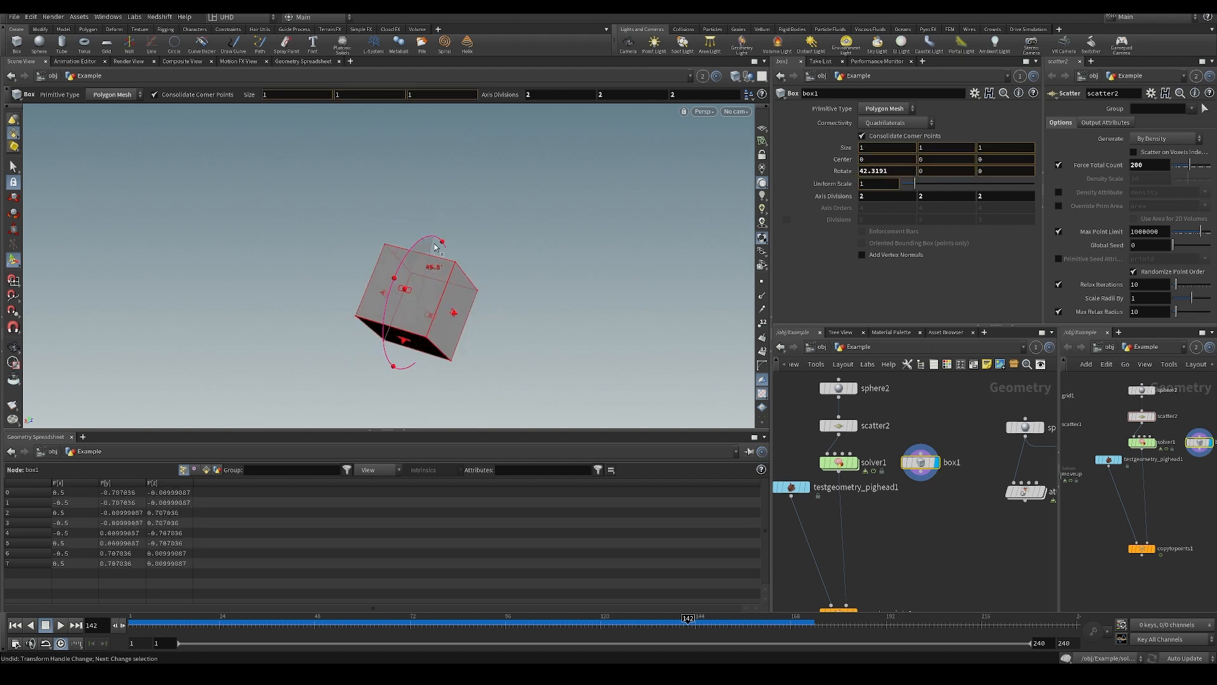
pyautogui.hotkey('ctrl', 'z')
pyautogui.keyDown('alt'); pyautogui.moveTo(511, 328); pyautogui.dragTo(406, 303); pyautogui.keyUp('alt')
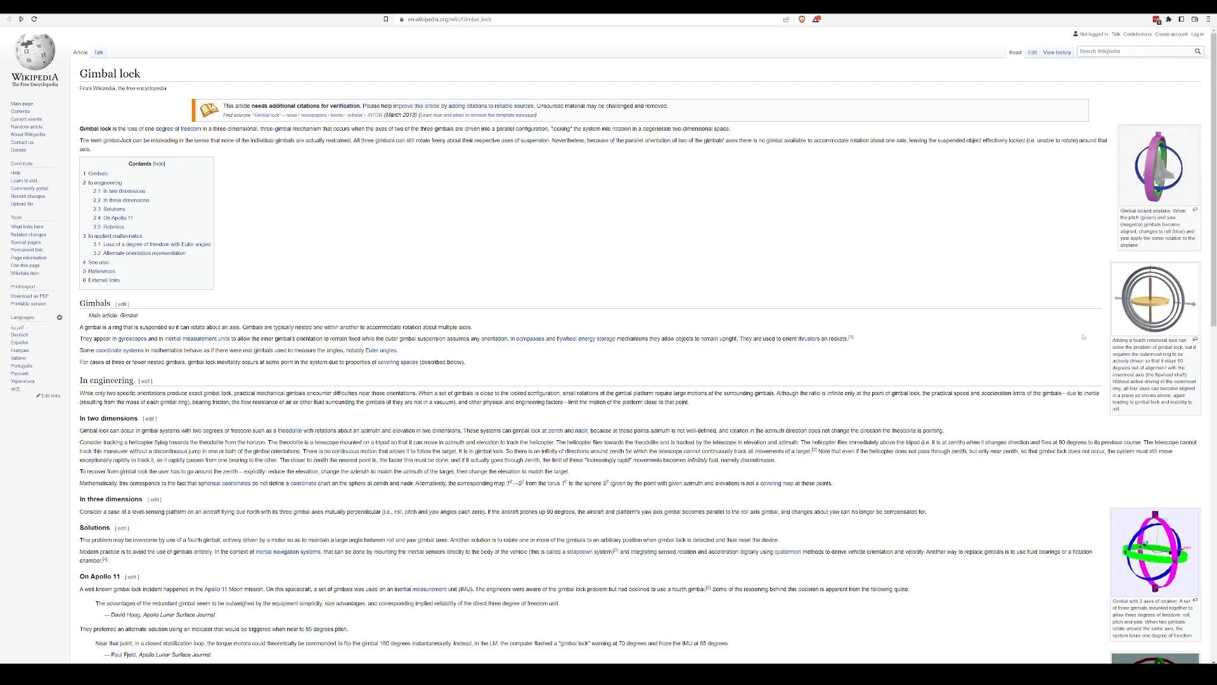
# View the gimbal-locked airplane illustration enlarged with its caption and return to the Gimbal lock article.
pyautogui.click(1158, 166)
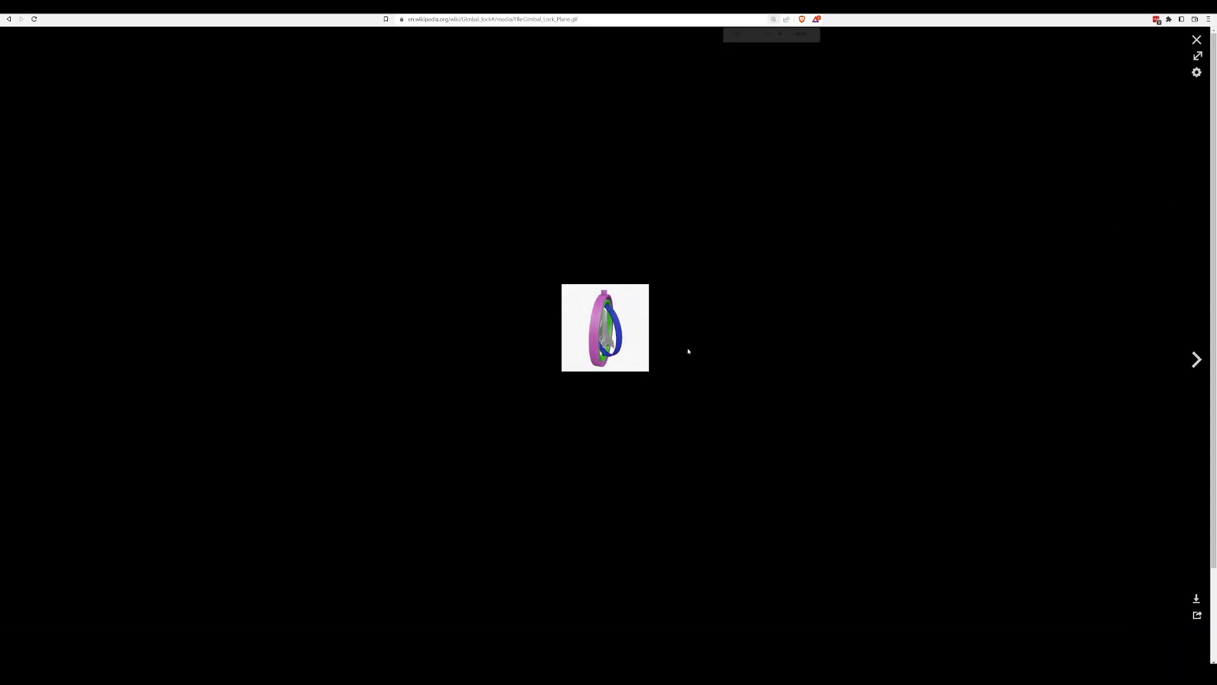
pyautogui.keyDown('ctrl'); pyautogui.scroll(7, 689, 351); pyautogui.keyUp('ctrl')
pyautogui.keyDown('ctrl'); pyautogui.scroll(-4, 647, 315); pyautogui.keyUp('ctrl')
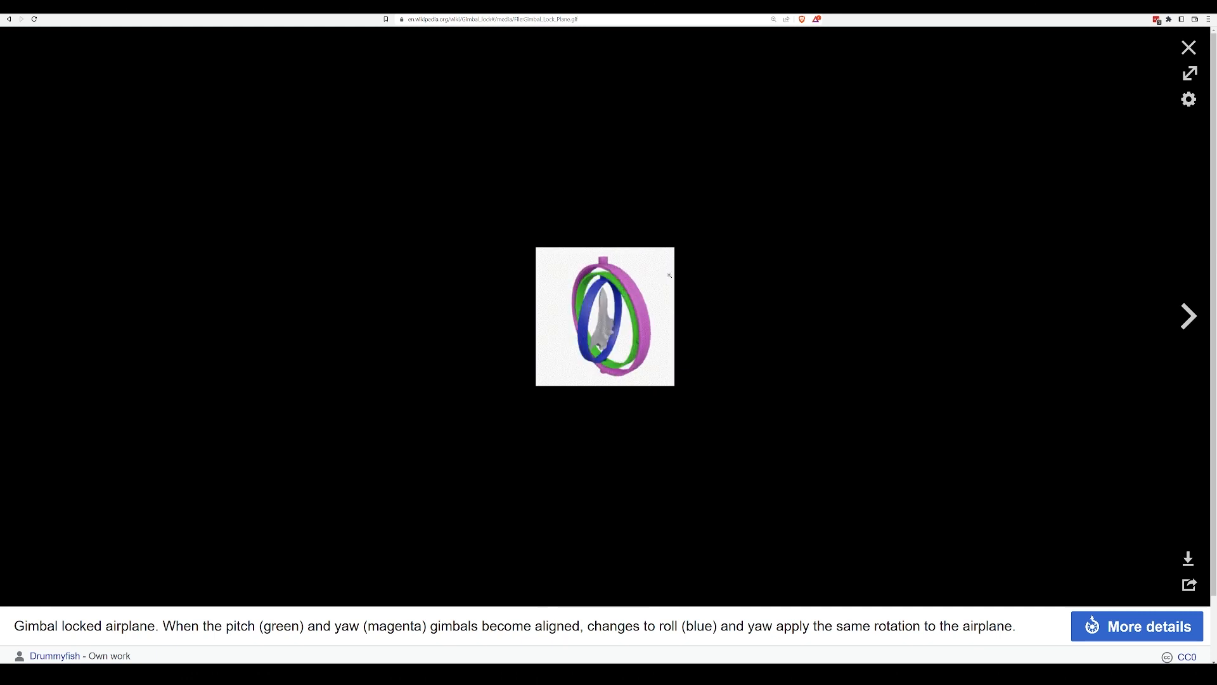
pyautogui.click(1189, 49)
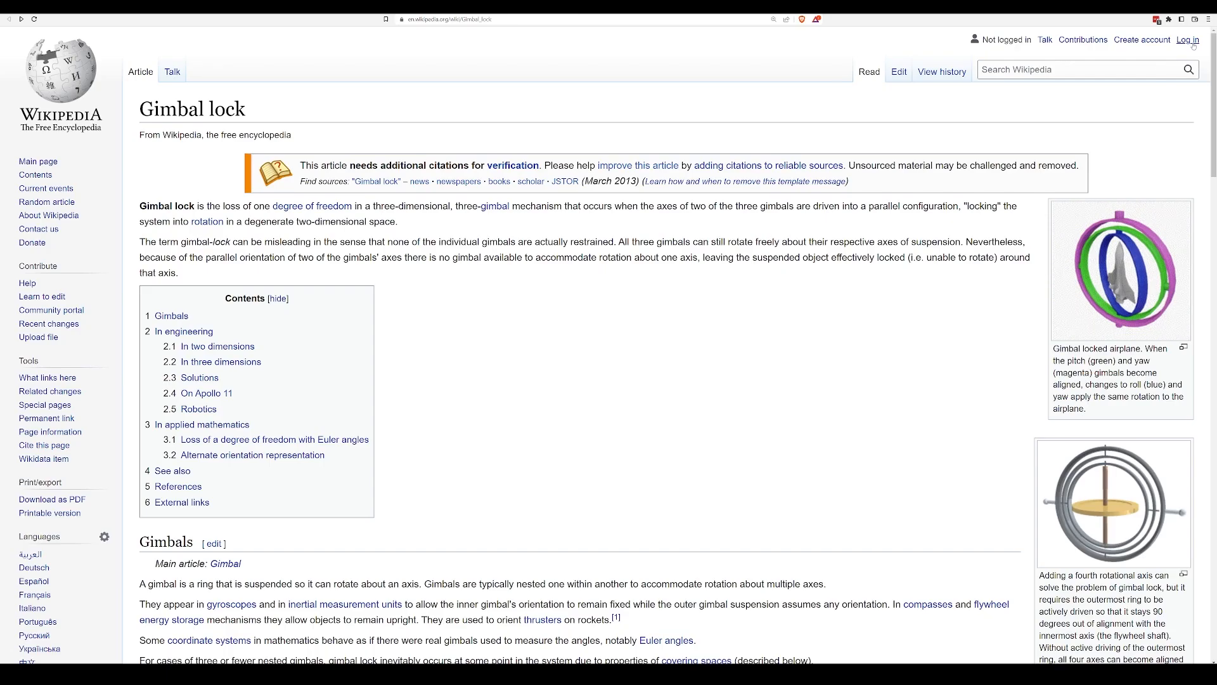
# Reduce the page zoom and skim the article's Gimbals, In engineering and Solutions sections.
pyautogui.hotkey('ctrl', '-')
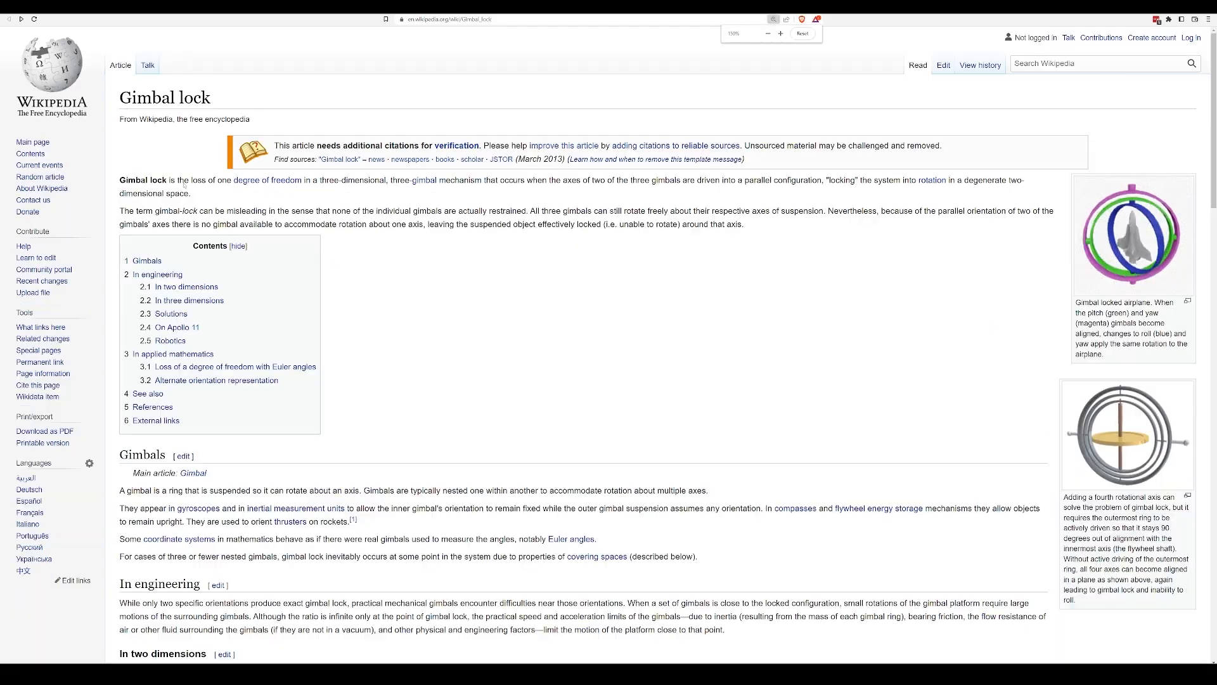
pyautogui.scroll(-20, 693, 345)
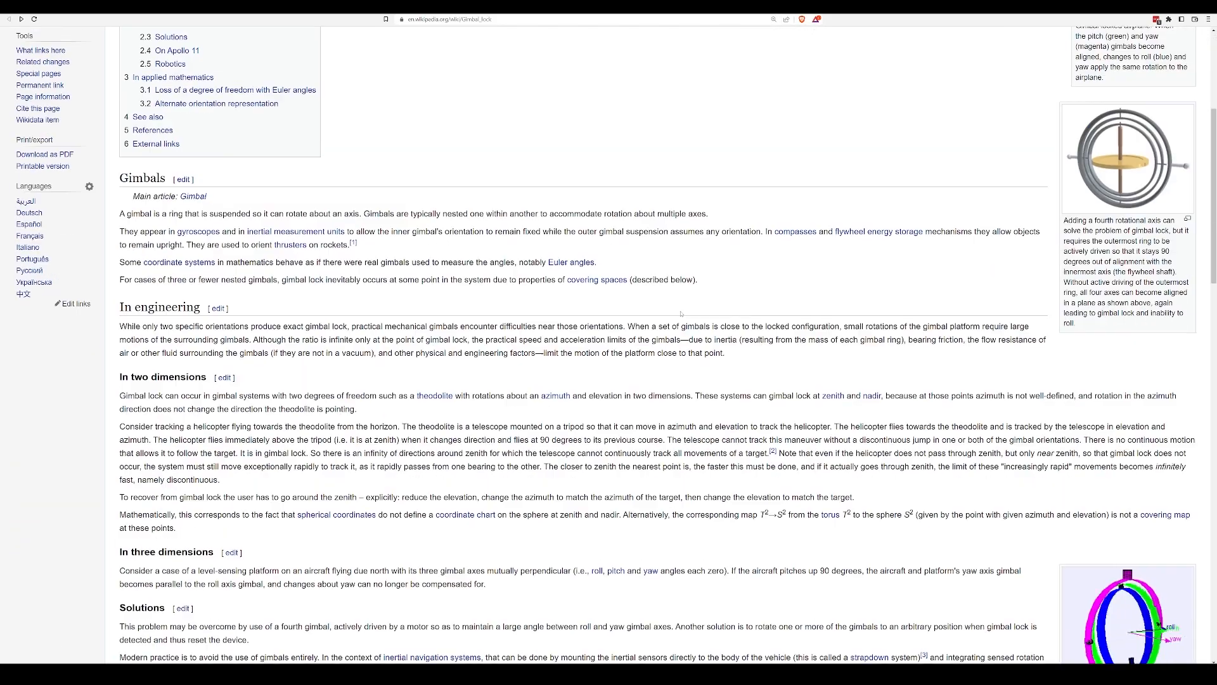
pyautogui.scroll(20, 692, 345)
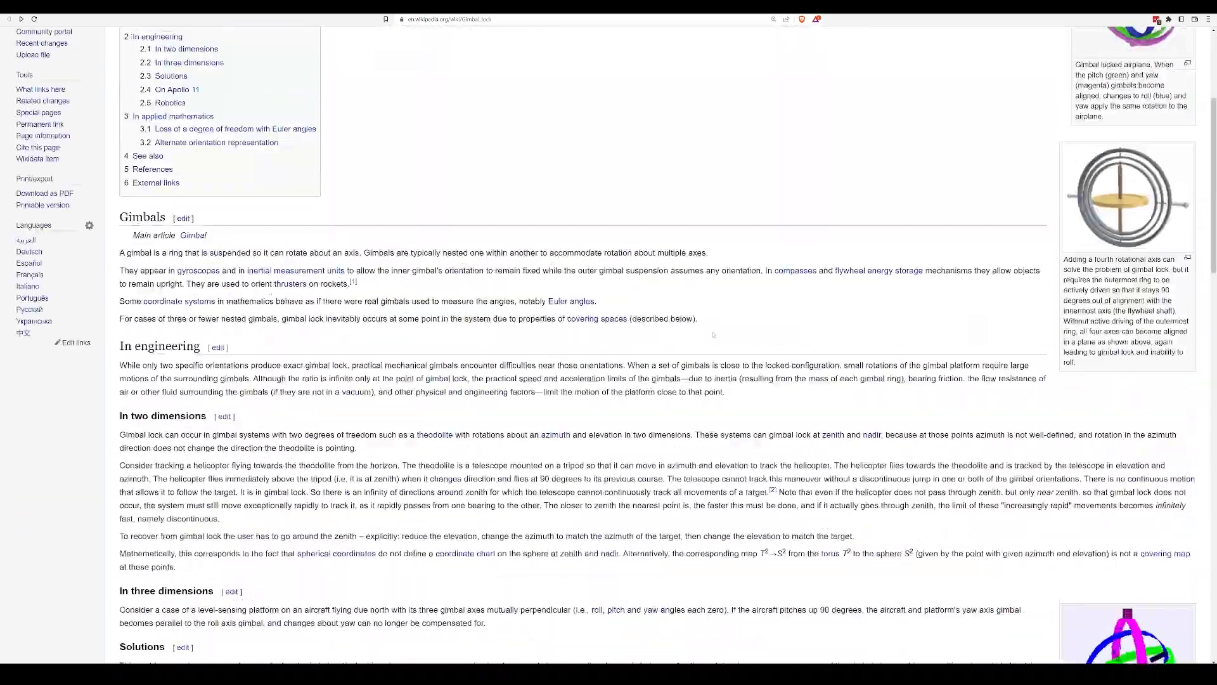
pyautogui.scroll(-5, 700, 356)
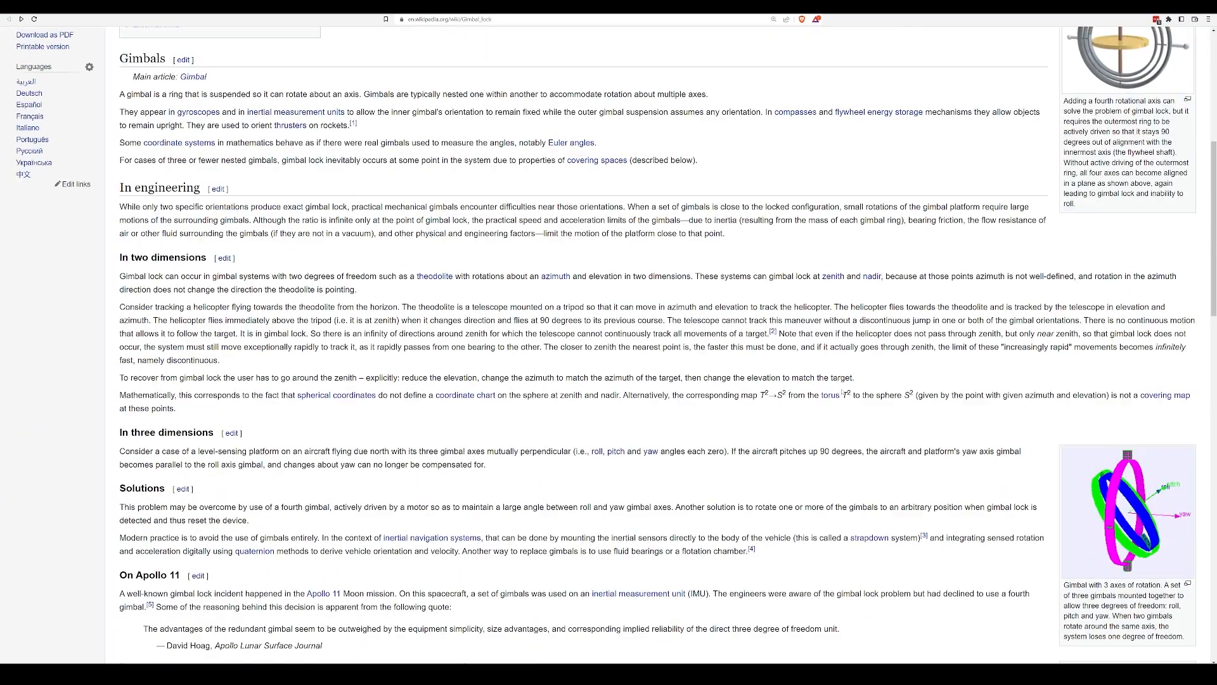
pyautogui.scroll(5, 822, 370)
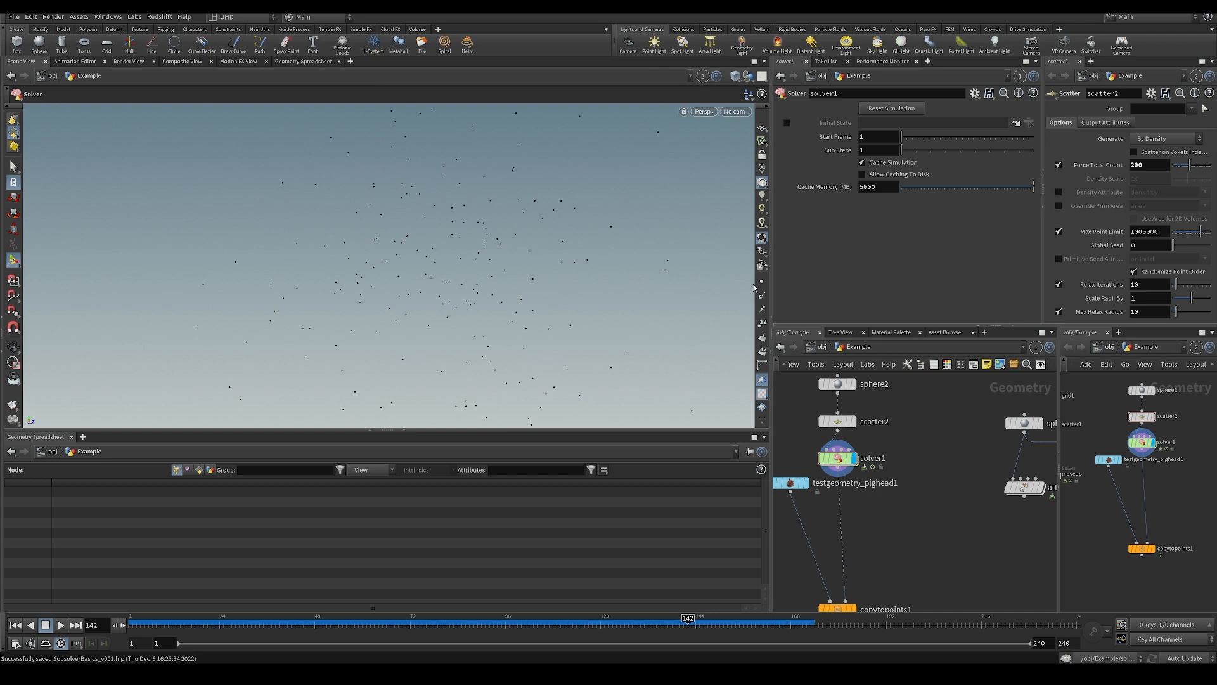
# Show the normals on solver1's points in the viewport and scrub the timeline to frame 95.
pyautogui.keyDown('alt'); pyautogui.moveTo(659, 298); pyautogui.dragTo(415, 307); pyautogui.keyUp('alt')
pyautogui.keyDown('alt'); pyautogui.moveTo(660, 301); pyautogui.dragTo(508, 305); pyautogui.keyUp('alt')
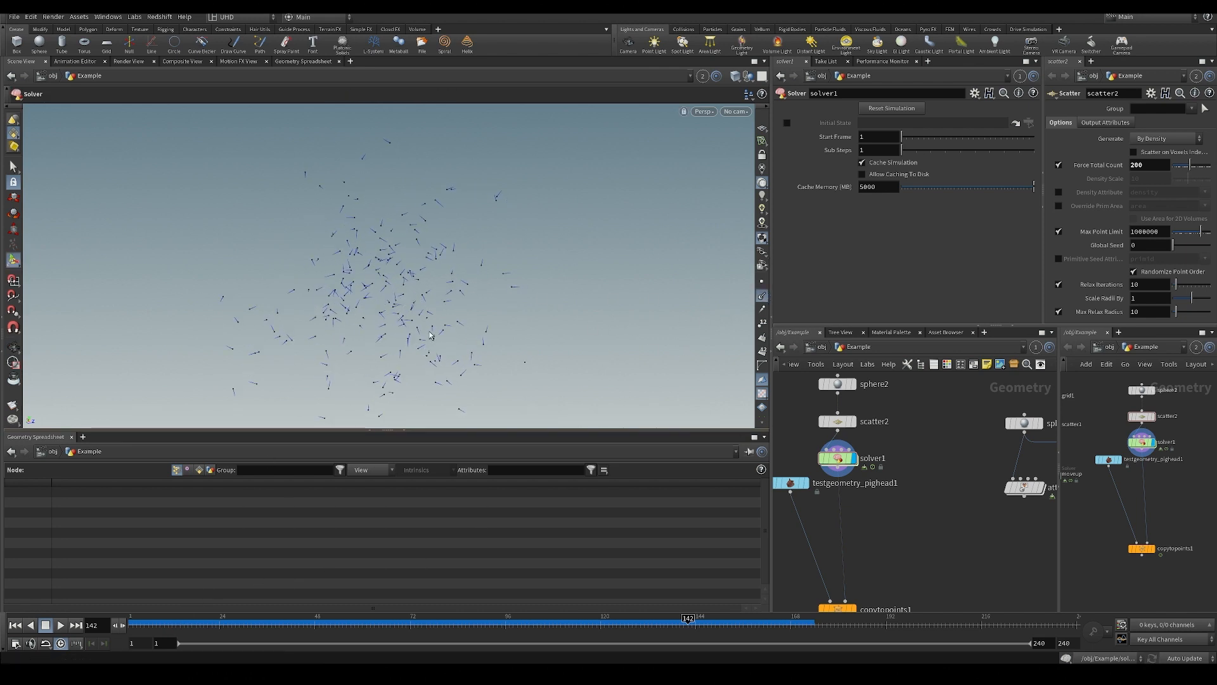
pyautogui.press('Escape')
pyautogui.moveTo(379, 359); pyautogui.dragTo(333, 317)
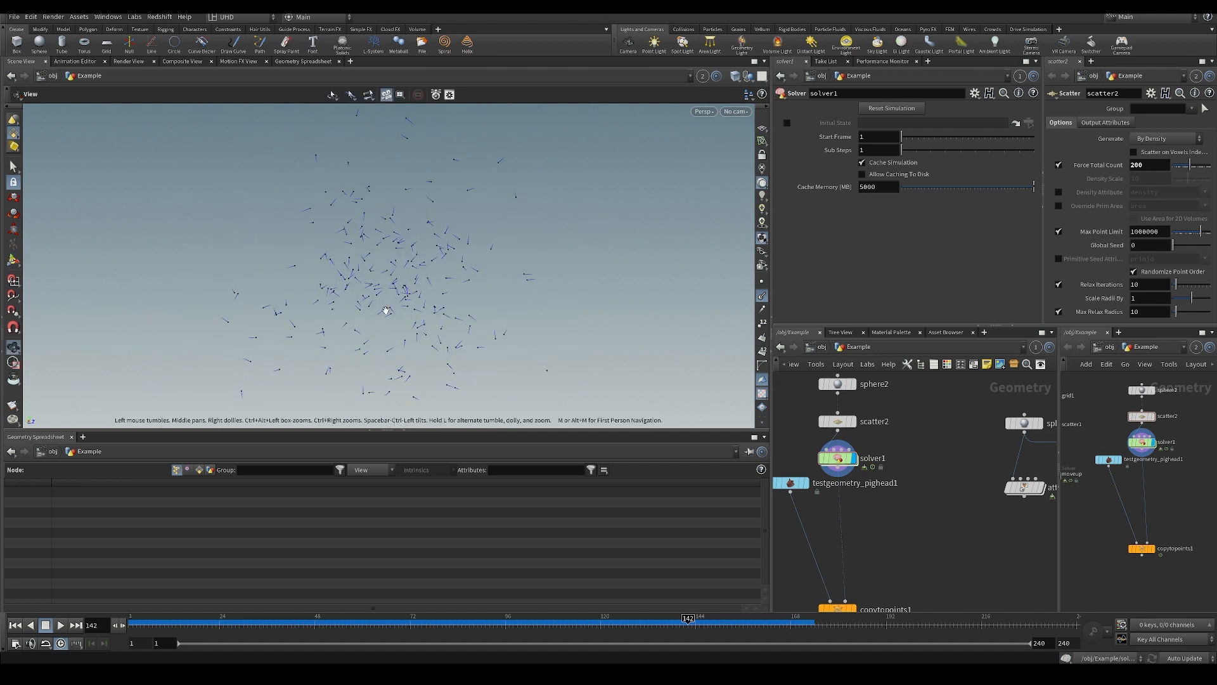
pyautogui.press('Return')
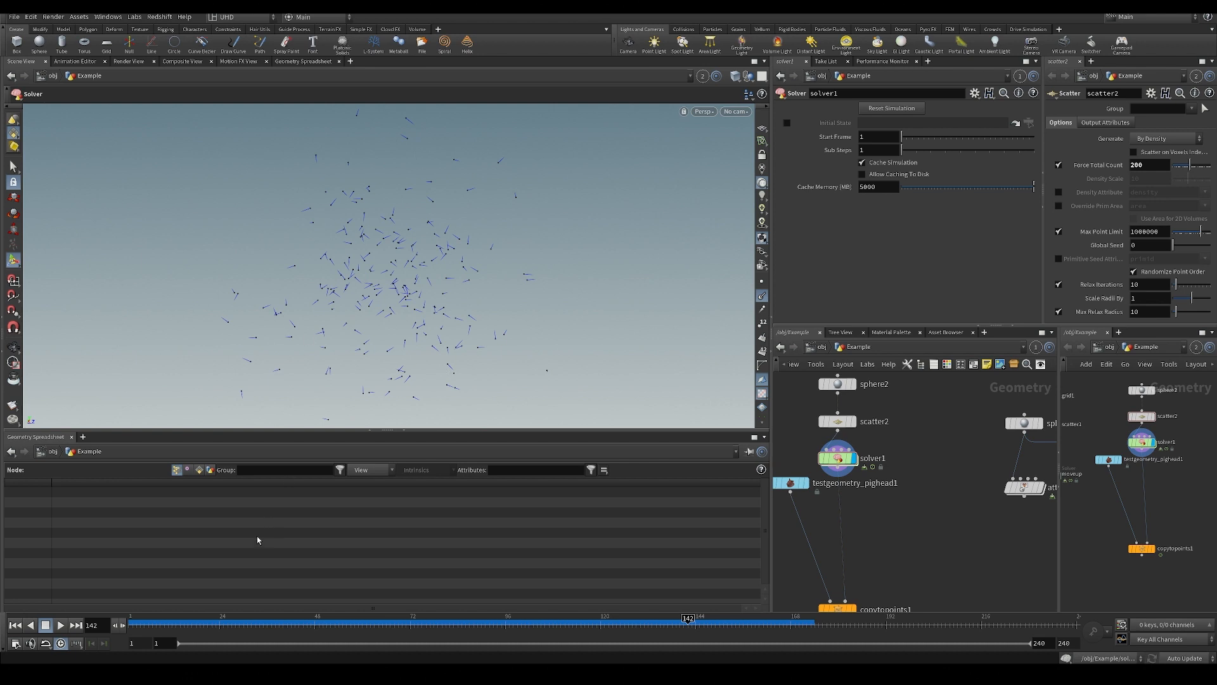
pyautogui.moveTo(164, 623); pyautogui.dragTo(501, 640)
# Display and select copytopoints1, and scrub the pig heads to frame 119.
pyautogui.moveTo(862, 564); pyautogui.dragTo(864, 497, button='middle')
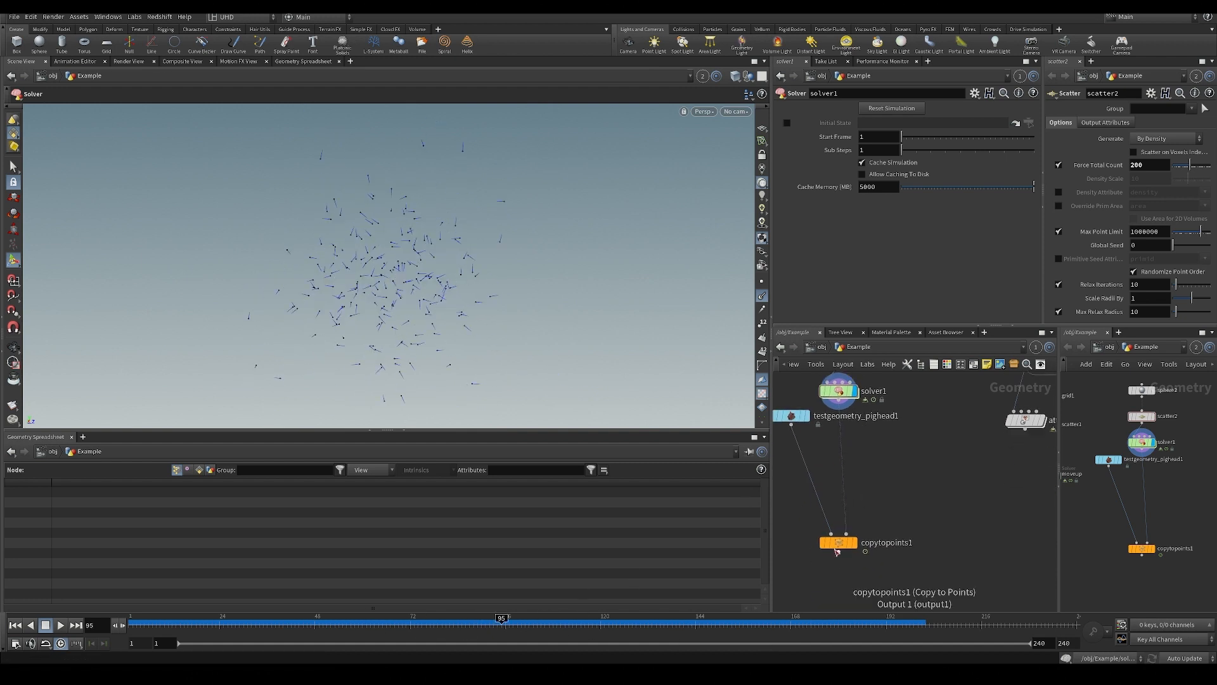
pyautogui.click(857, 524)
pyautogui.click(846, 533)
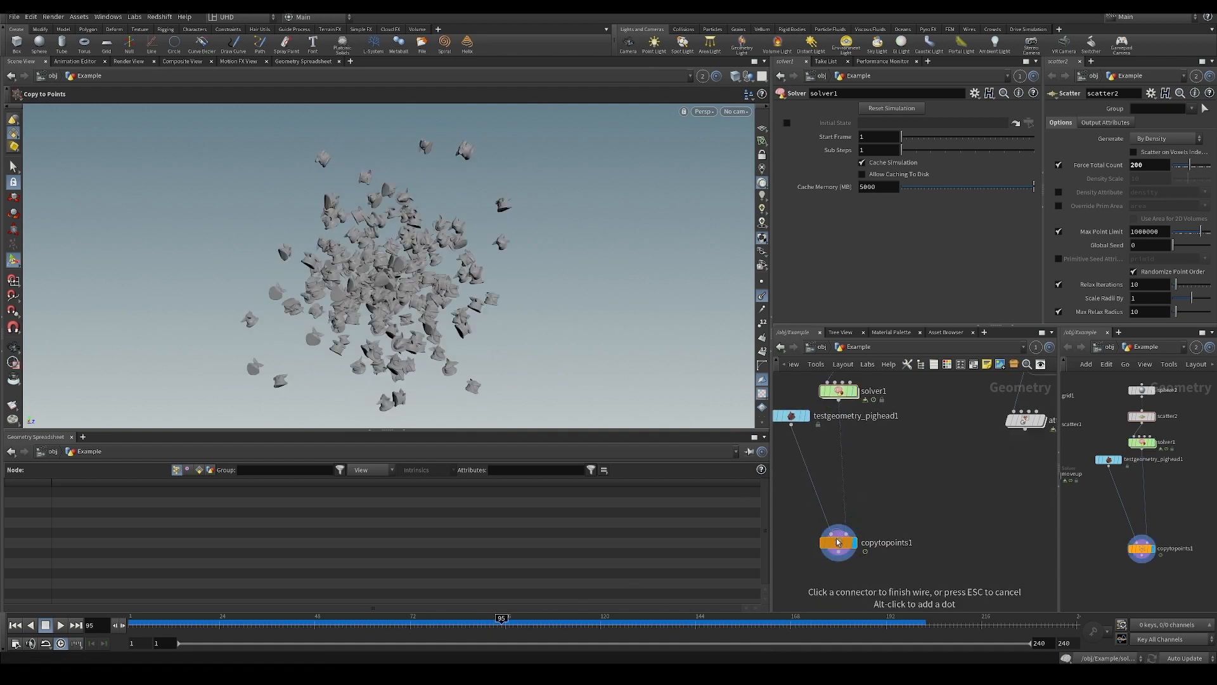
pyautogui.click(838, 542)
pyautogui.moveTo(502, 618); pyautogui.dragTo(596, 618)
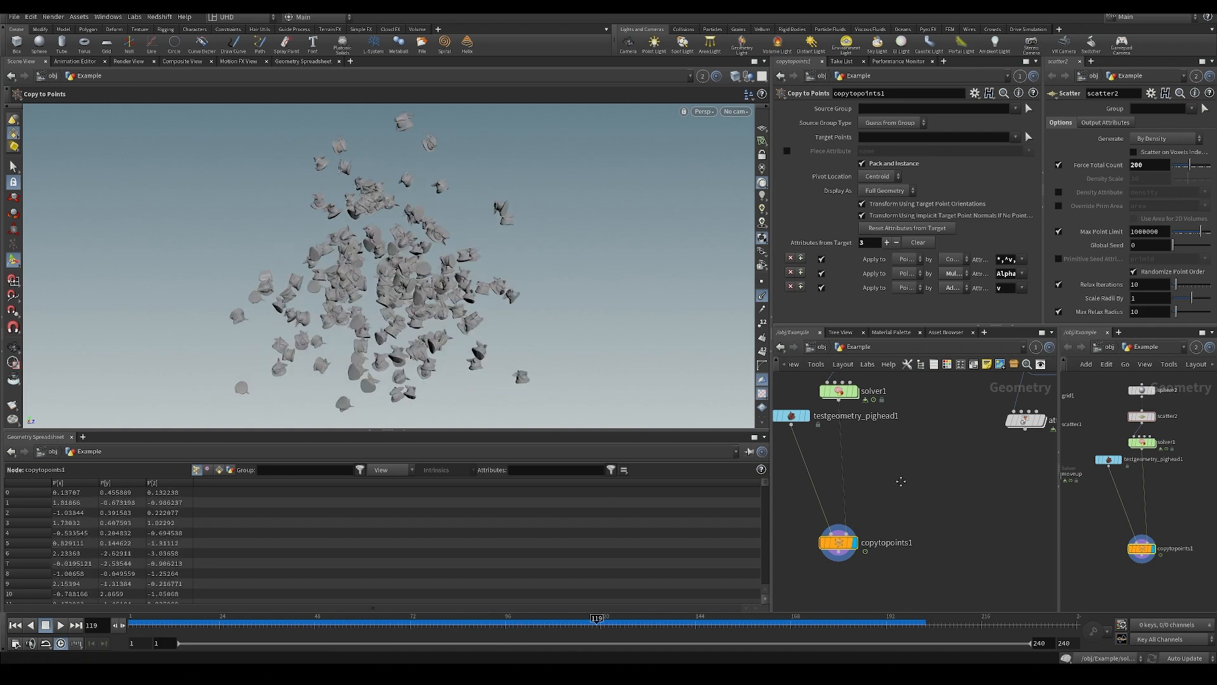
# Display solver1 in place of the copied pig heads and examine its point normals up close.
pyautogui.moveTo(901, 481); pyautogui.dragTo(889, 547, button='middle')
pyautogui.click(847, 438)
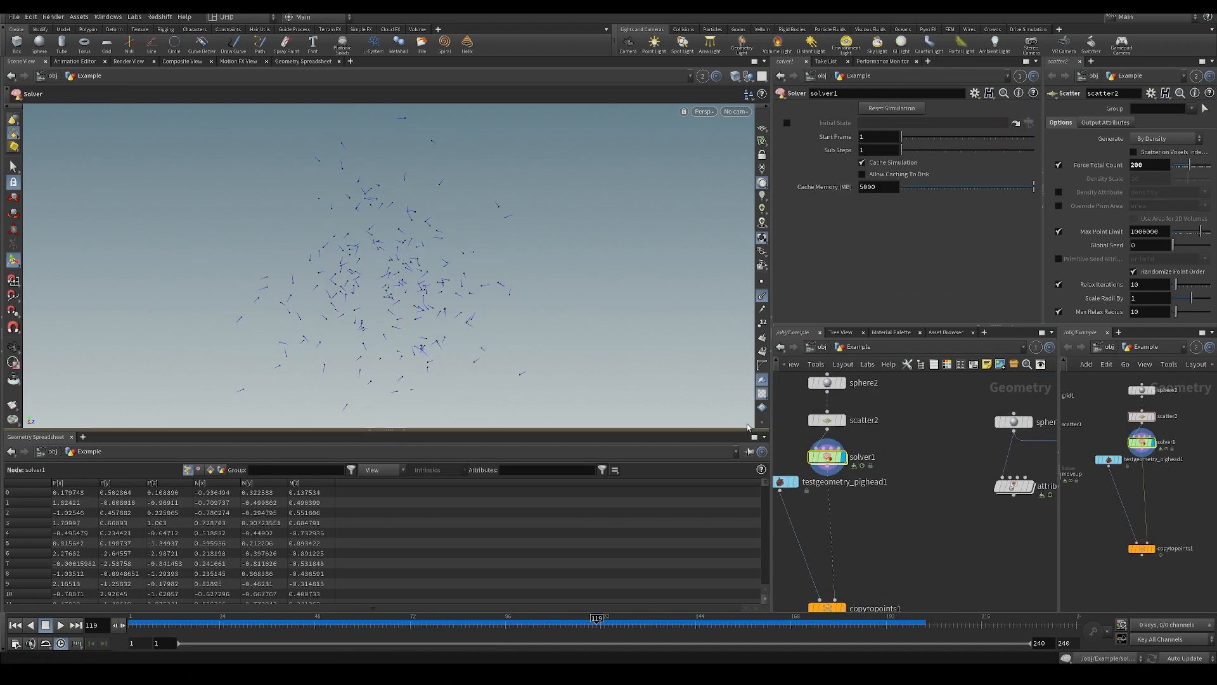
pyautogui.keyDown('alt'); pyautogui.moveTo(517, 321); pyautogui.dragTo(386, 248, button='right'); pyautogui.keyUp('alt')
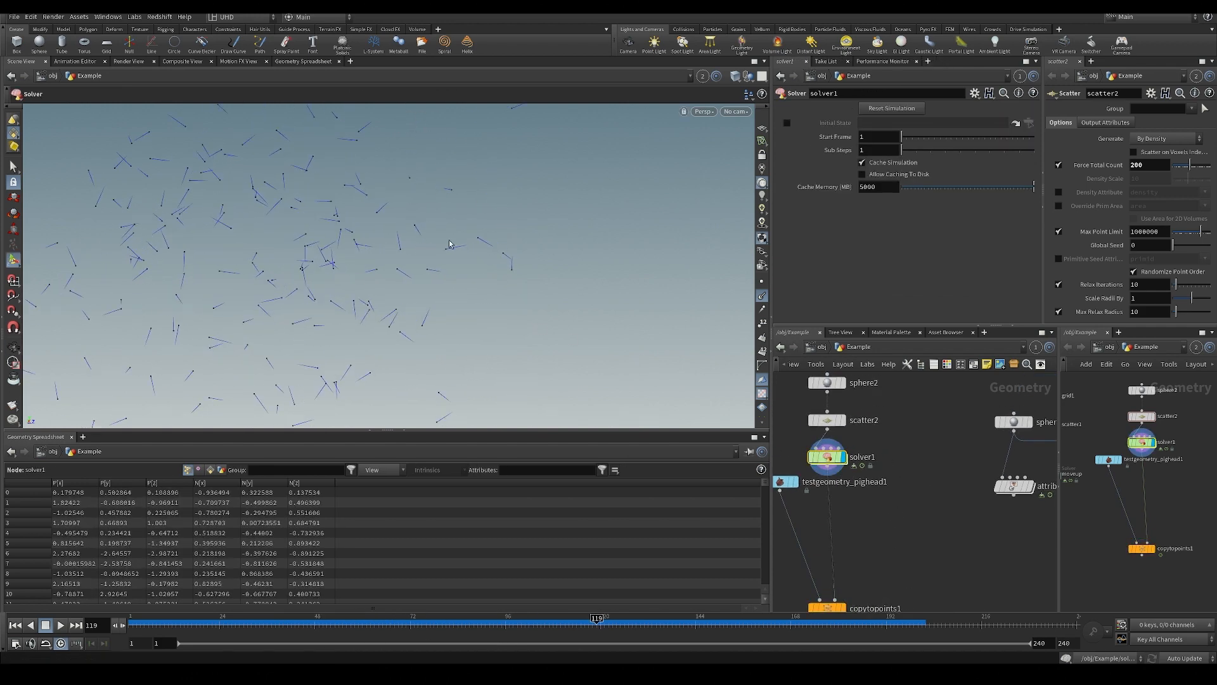
pyautogui.keyDown('alt'); pyautogui.moveTo(329, 219); pyautogui.dragTo(413, 291, button='middle'); pyautogui.keyUp('alt')
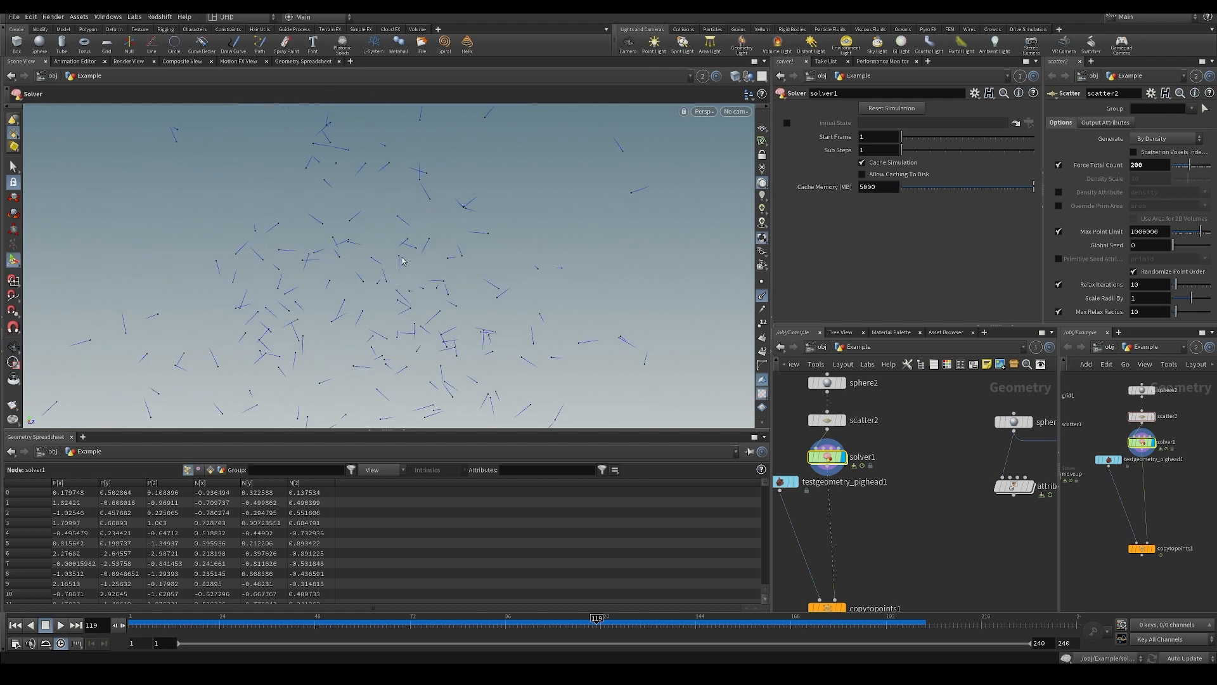
pyautogui.keyDown('alt'); pyautogui.moveTo(363, 236); pyautogui.dragTo(370, 274, button='middle'); pyautogui.keyUp('alt')
pyautogui.keyDown('alt'); pyautogui.moveTo(357, 316); pyautogui.dragTo(399, 336); pyautogui.keyUp('alt')
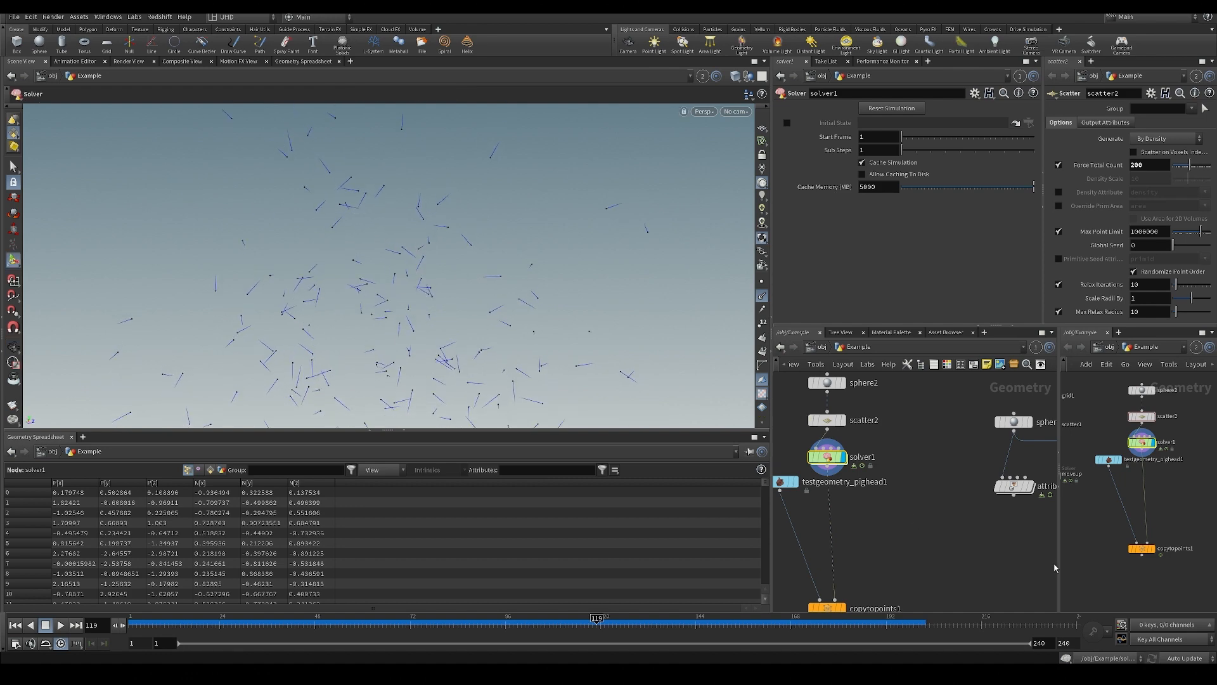
# Add a Line node beside copytopoints1 and display it in the viewport.
pyautogui.moveTo(932, 558); pyautogui.dragTo(867, 514, button='middle')
pyautogui.press('Tab')
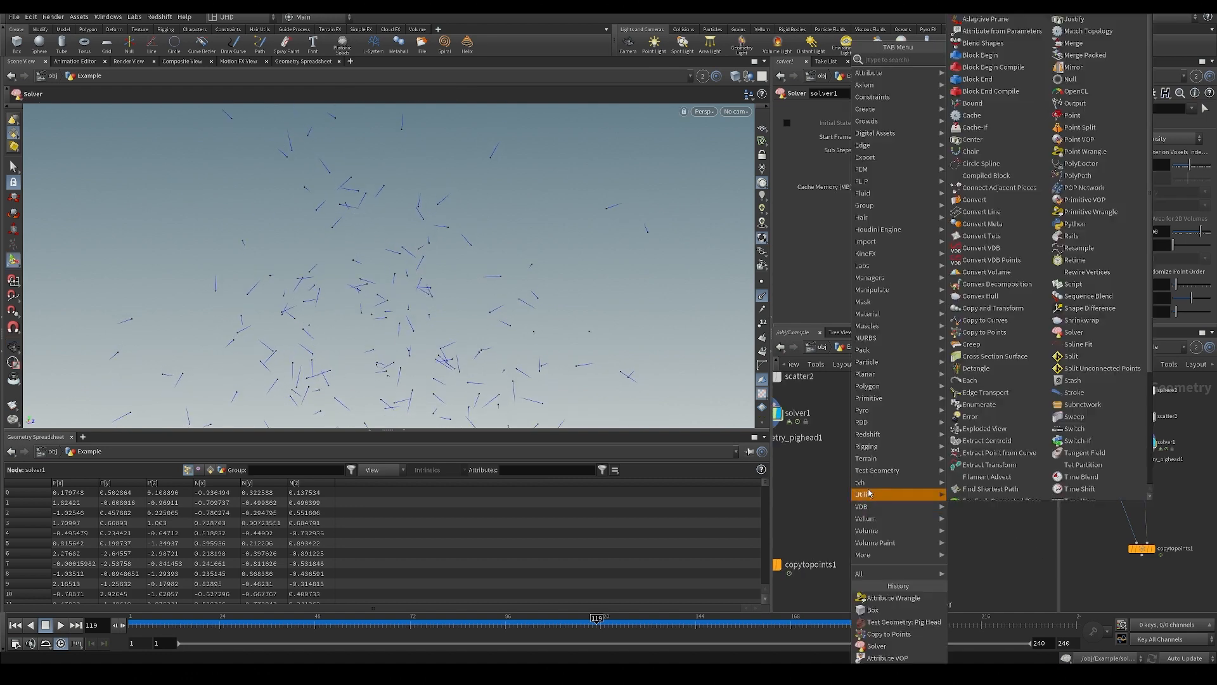
pyautogui.write('line')
pyautogui.press('Return')
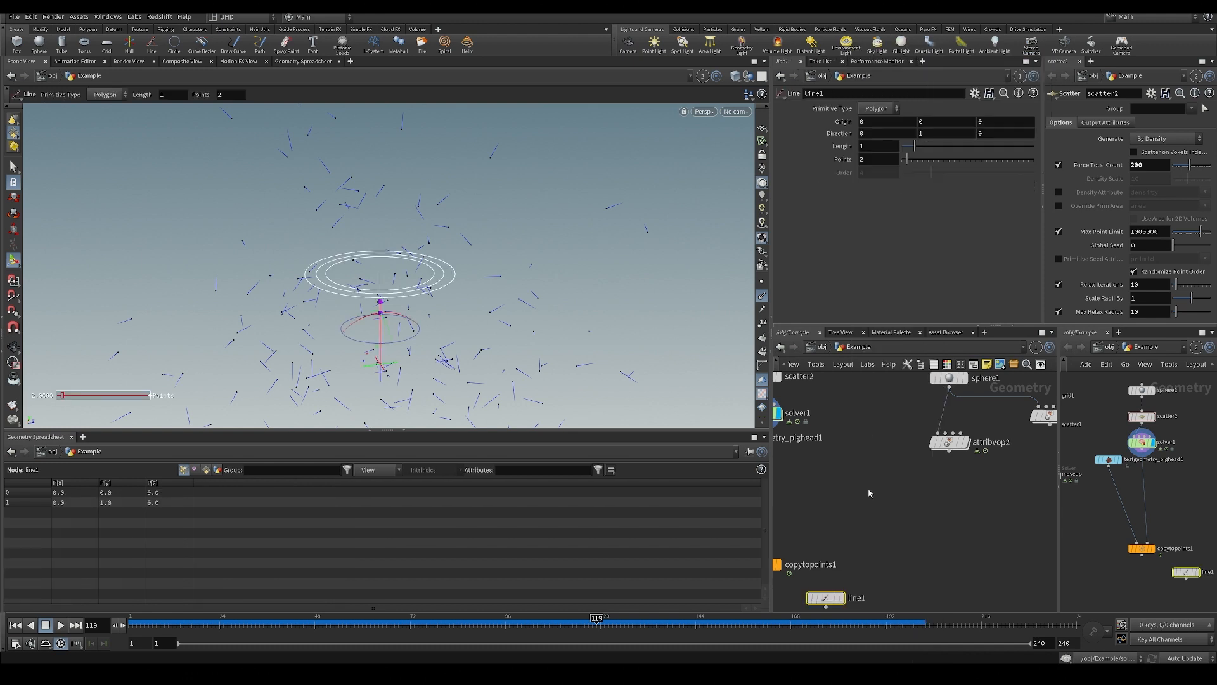
pyautogui.moveTo(850, 568); pyautogui.dragTo(853, 510, button='middle')
pyautogui.moveTo(835, 541); pyautogui.dragTo(876, 496)
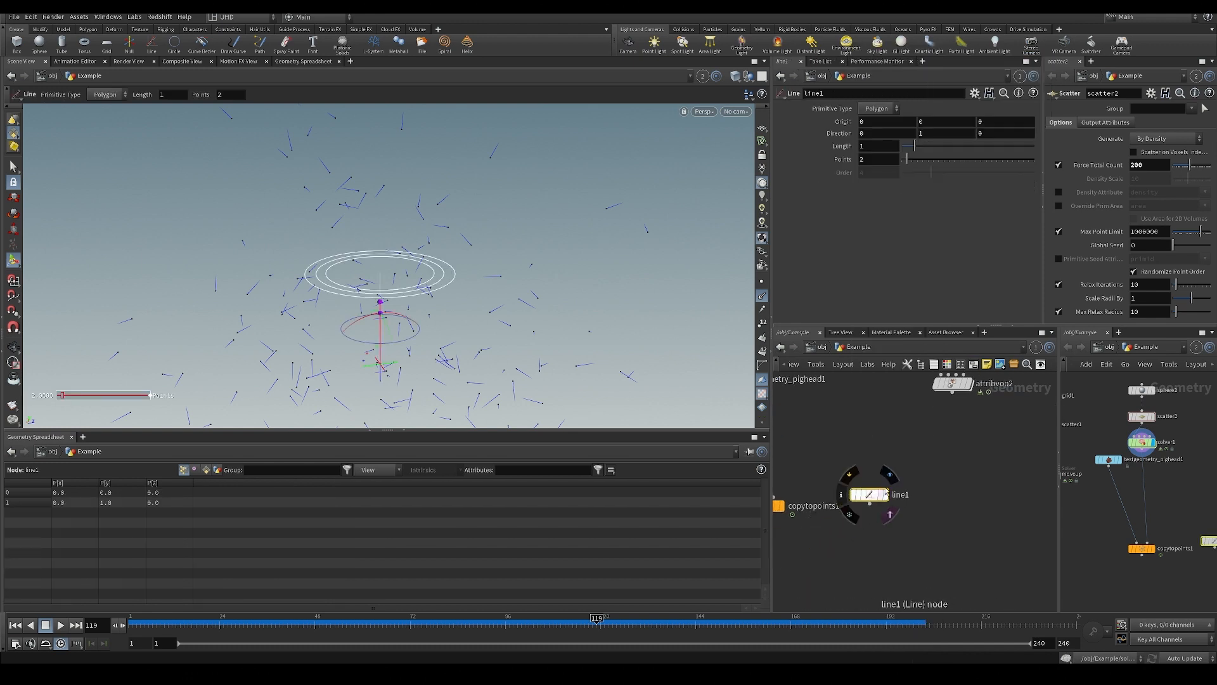
pyautogui.click(886, 493)
pyautogui.keyDown('alt'); pyautogui.moveTo(483, 282); pyautogui.dragTo(475, 333); pyautogui.keyUp('alt')
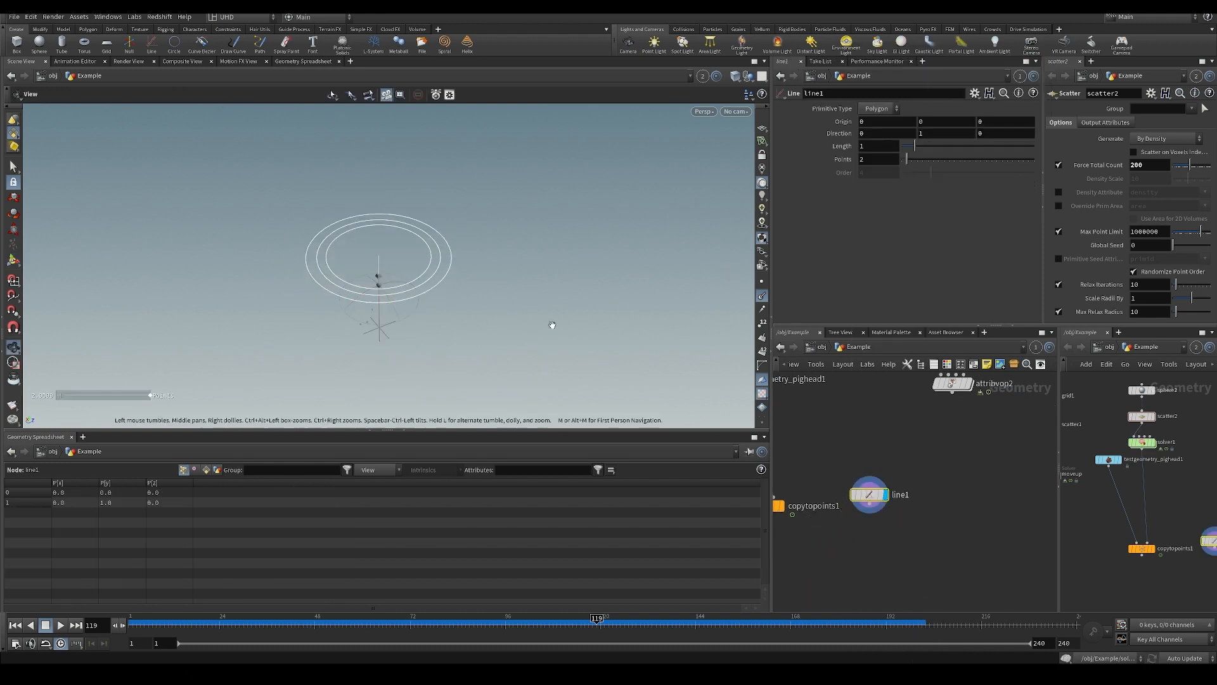
# Add a Transform node below line1, connected to its output and displayed.
pyautogui.keyDown('alt'); pyautogui.moveTo(552, 325); pyautogui.dragTo(537, 277); pyautogui.keyUp('alt')
pyautogui.keyDown('alt'); pyautogui.scroll(4, 382, 336); pyautogui.keyUp('alt')
pyautogui.moveTo(892, 555); pyautogui.dragTo(922, 523, button='middle')
pyautogui.moveTo(896, 464); pyautogui.dragTo(929, 421)
pyautogui.moveTo(957, 463); pyautogui.dragTo(936, 498, button='middle')
pyautogui.press('Tab')
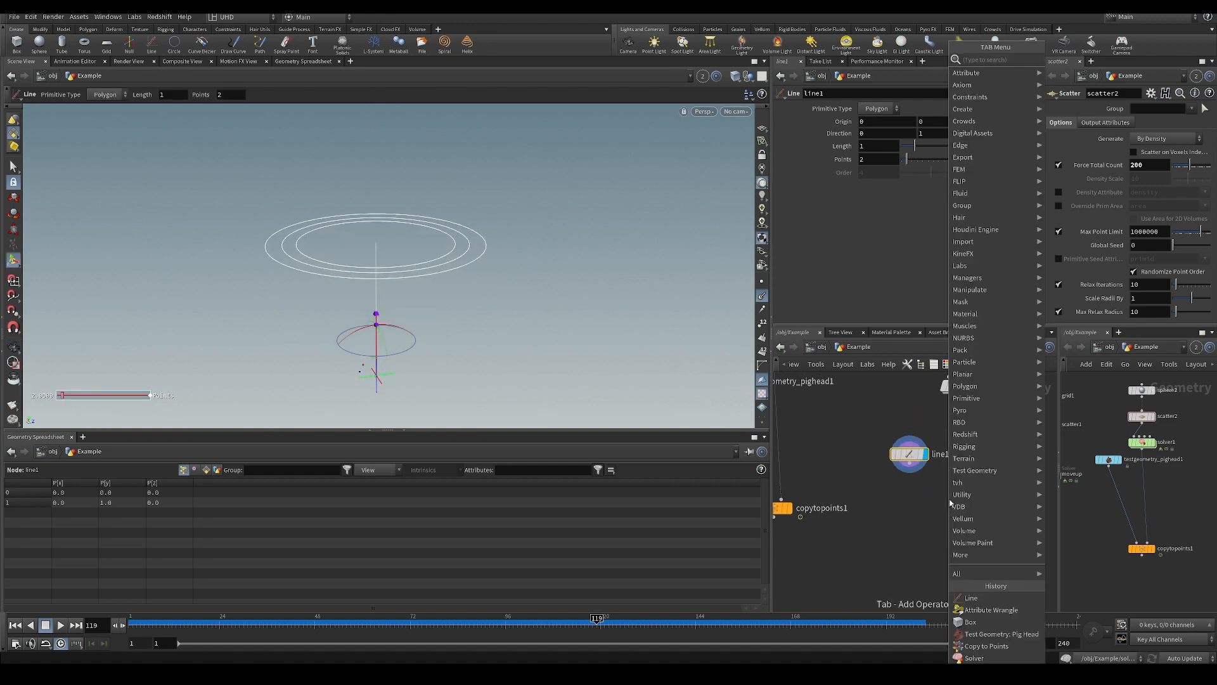
pyautogui.write('tran')
pyautogui.press('Return')
# Add a Merge node below the line1 and transform1 nodes.
pyautogui.press('Return')
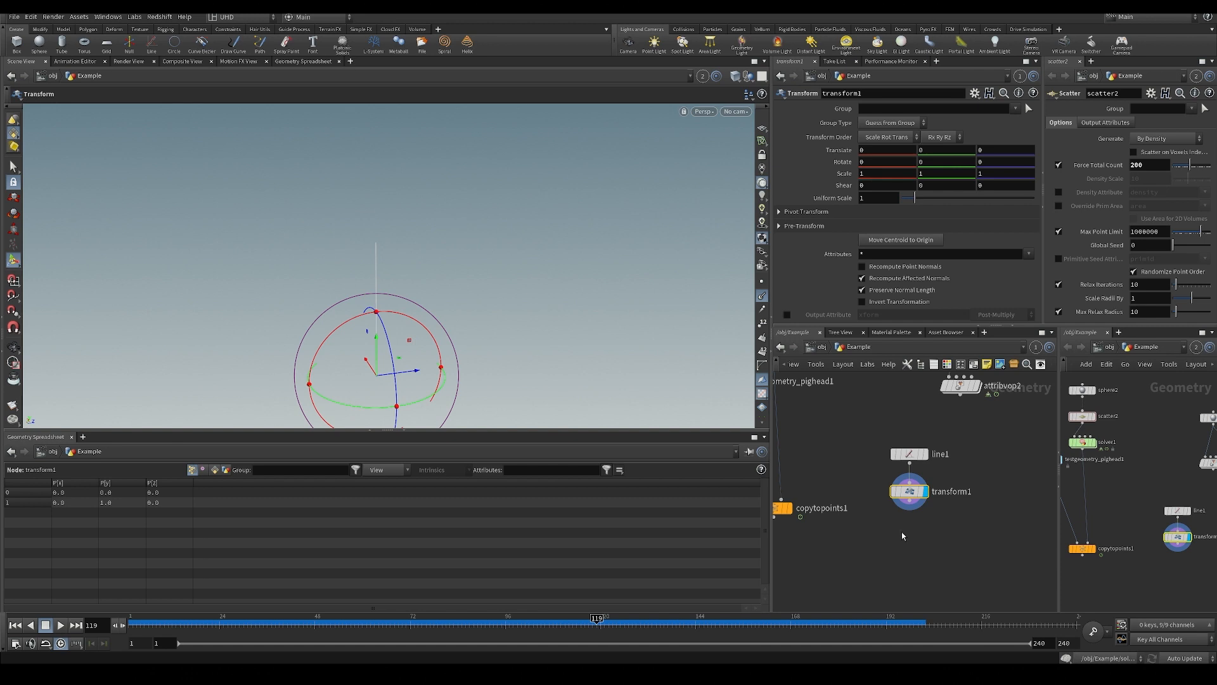
pyautogui.press('Tab')
pyautogui.write('merge')
pyautogui.press('Return')
pyautogui.click(818, 542)
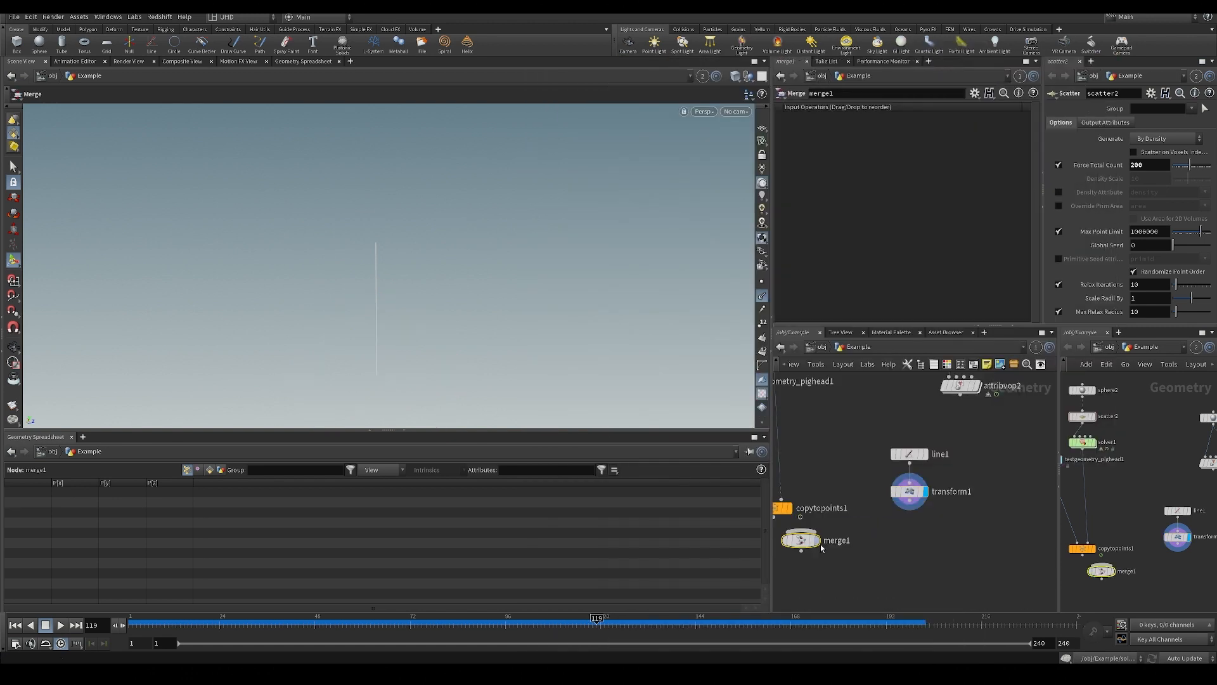
pyautogui.moveTo(820, 544); pyautogui.dragTo(854, 557)
# Wire line1 and transform1 into merge1 and display the merged result.
pyautogui.moveTo(910, 492); pyautogui.dragTo(938, 499)
pyautogui.click(909, 464)
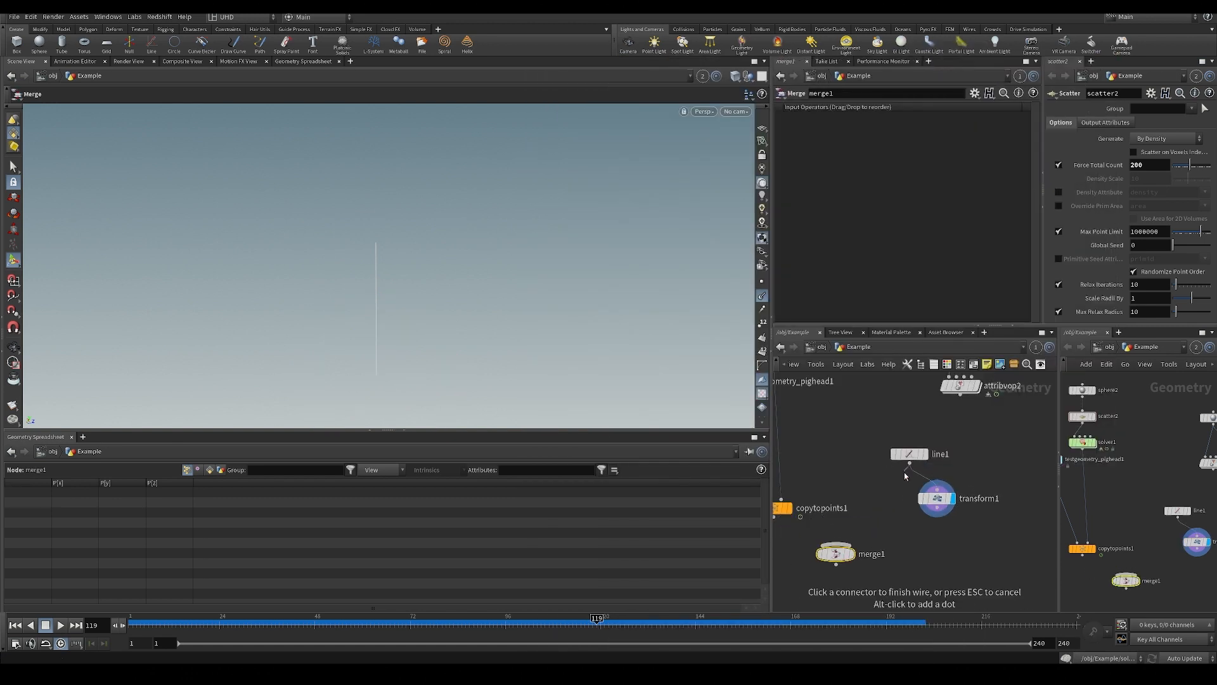
pyautogui.click(835, 543)
pyautogui.click(937, 516)
pyautogui.click(835, 543)
pyautogui.moveTo(852, 545); pyautogui.dragTo(884, 555)
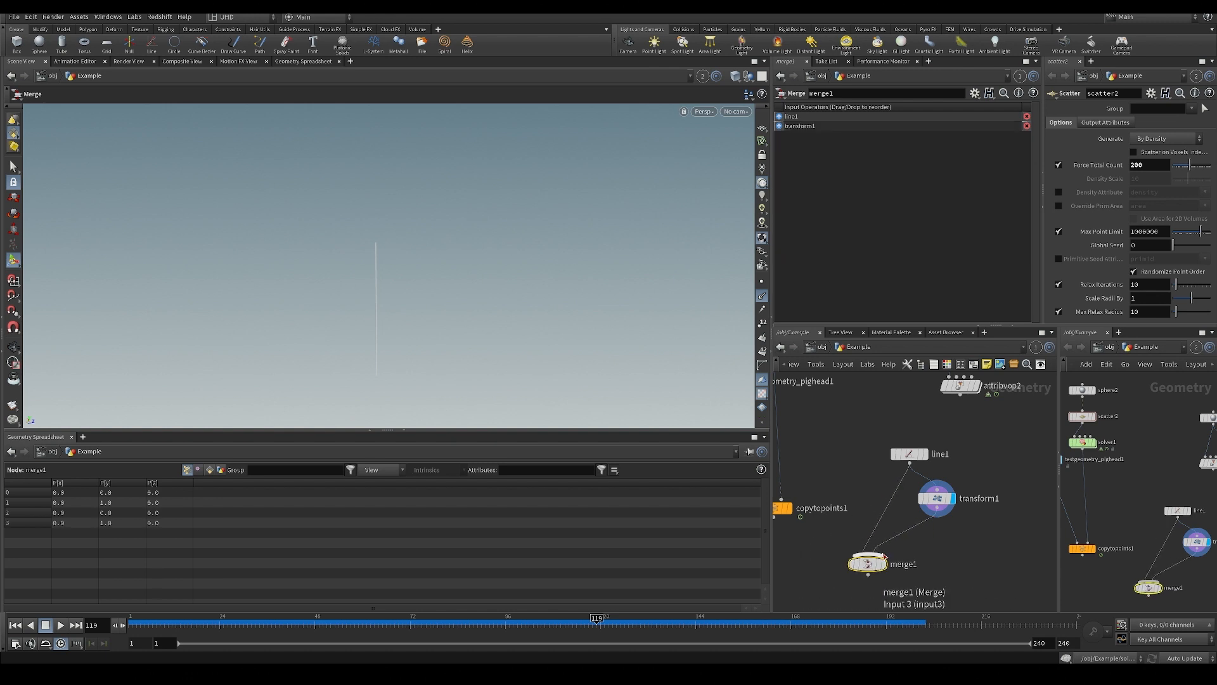
pyautogui.click(884, 561)
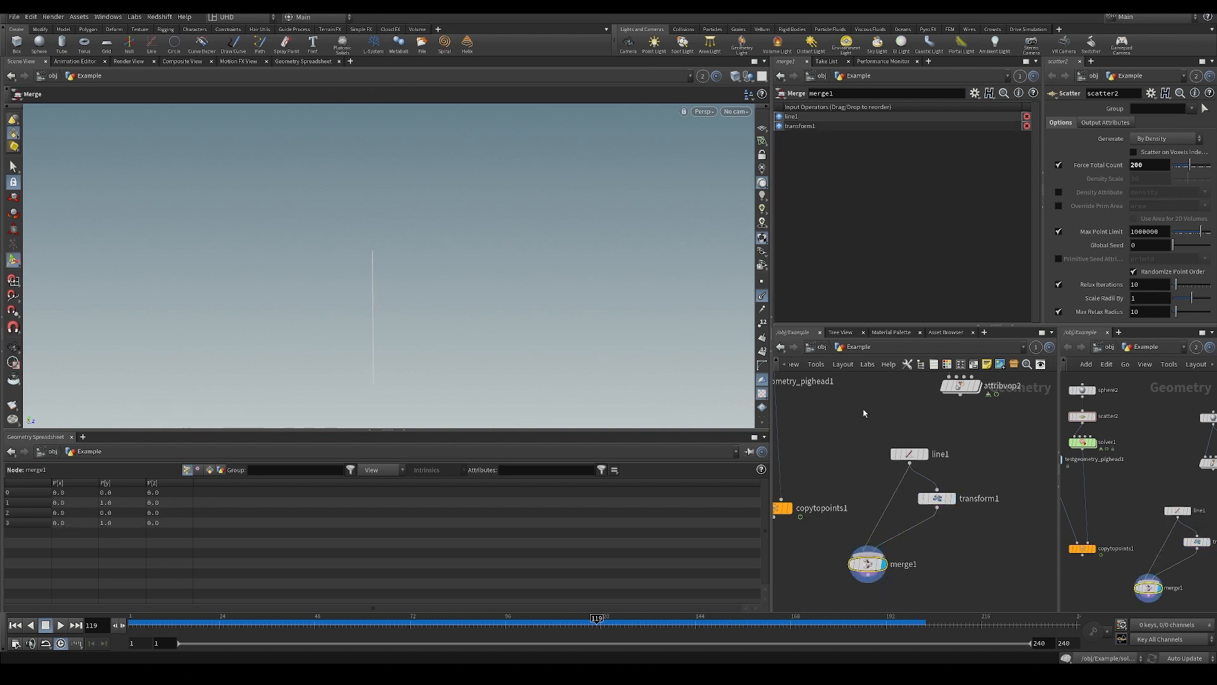
# Rotate transform1's line freely with the viewport handle to about -345, 63 and -148 degrees, viewing it against the upright line.
pyautogui.click(938, 500)
pyautogui.keyDown('alt'); pyautogui.moveTo(405, 271); pyautogui.dragTo(394, 355); pyautogui.keyUp('alt')
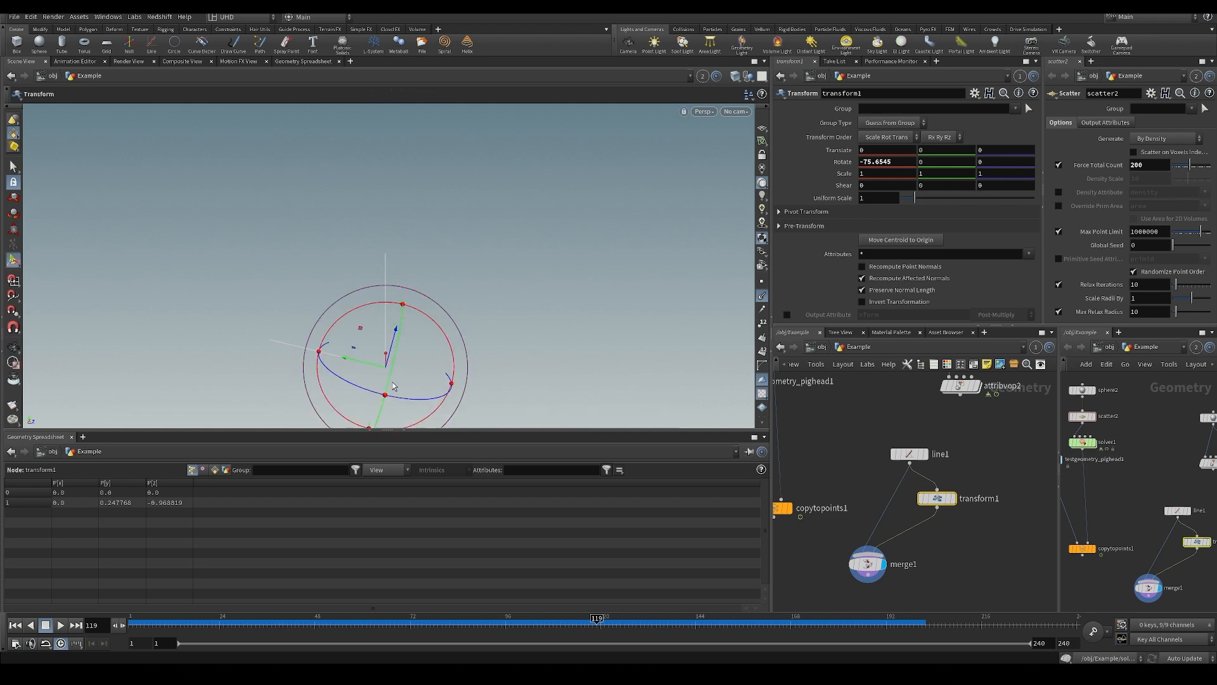
pyautogui.keyDown('alt'); pyautogui.moveTo(397, 396); pyautogui.dragTo(435, 350); pyautogui.keyUp('alt')
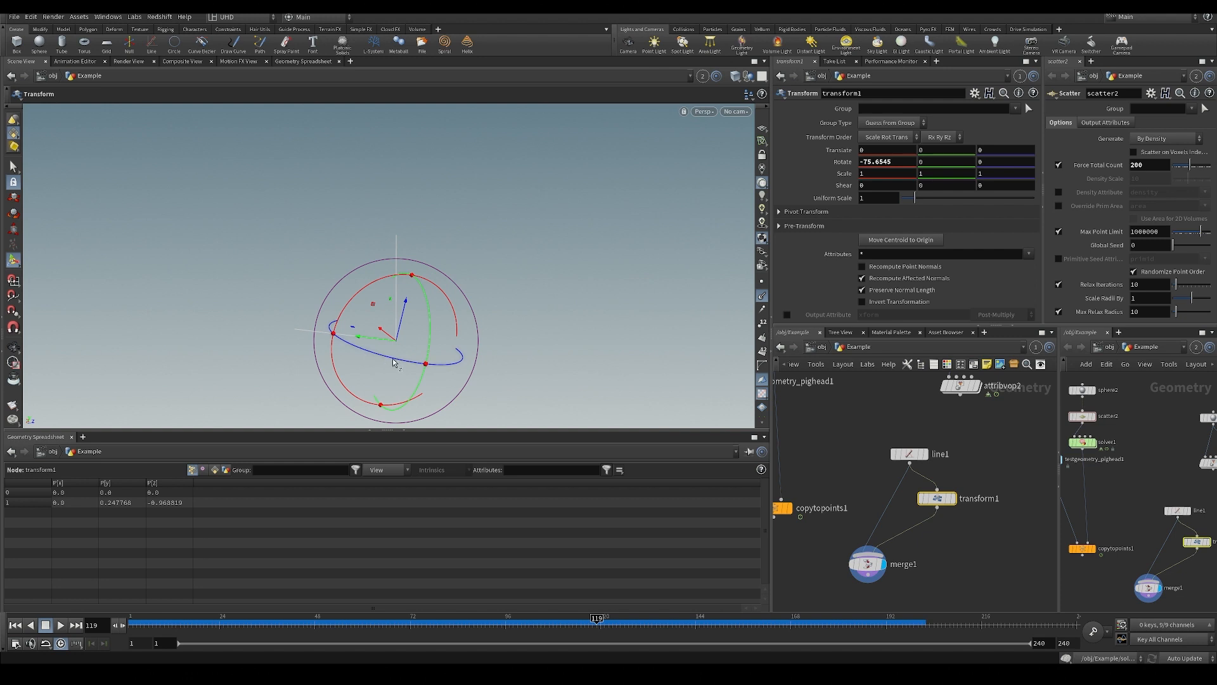
pyautogui.moveTo(392, 362); pyautogui.dragTo(410, 270)
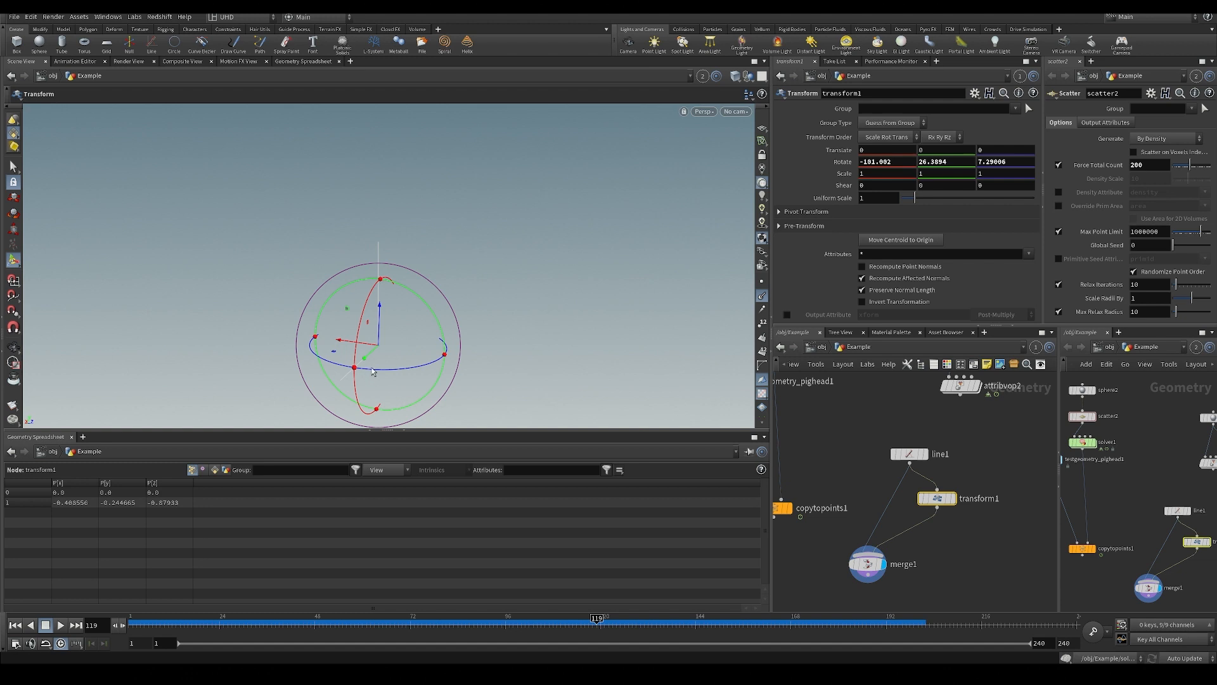
pyautogui.moveTo(380, 374); pyautogui.dragTo(379, 462)
pyautogui.moveTo(794, 483); pyautogui.dragTo(919, 435, button='middle')
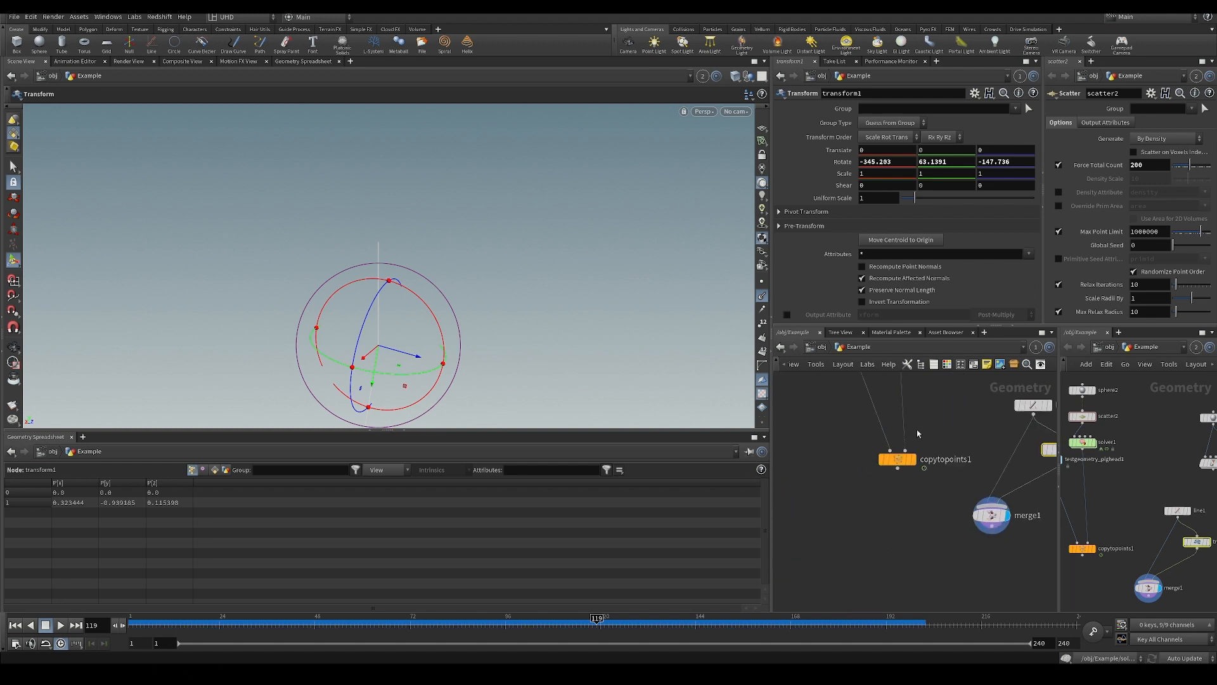
pyautogui.keyDown('alt'); pyautogui.moveTo(512, 361); pyautogui.dragTo(301, 318); pyautogui.keyUp('alt')
pyautogui.keyDown('alt'); pyautogui.moveTo(442, 297); pyautogui.dragTo(631, 385); pyautogui.keyUp('alt')
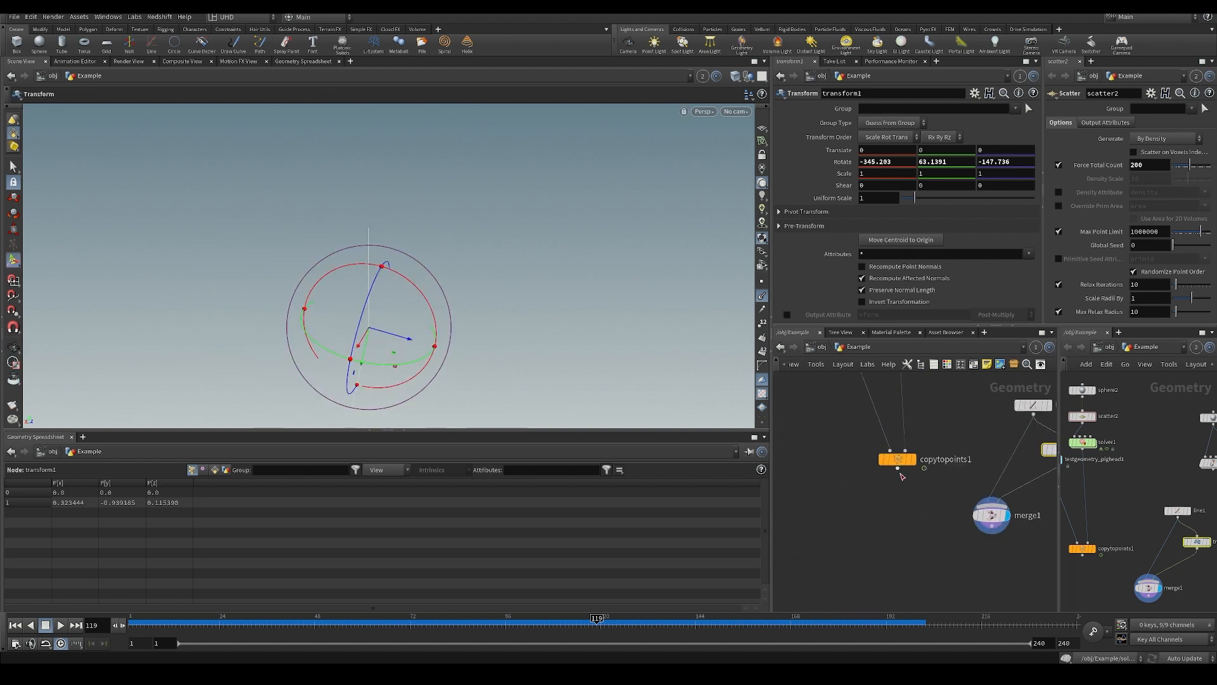
# Insert an Attribute Wrangle node between solver1 and copytopoints1.
pyautogui.moveTo(954, 412); pyautogui.dragTo(889, 483, button='middle')
pyautogui.scroll(-3, 888, 483)
pyautogui.scroll(3, 889, 487)
pyautogui.moveTo(895, 422); pyautogui.dragTo(880, 481, button='middle')
pyautogui.press('Tab')
pyautogui.moveTo(951, 74)
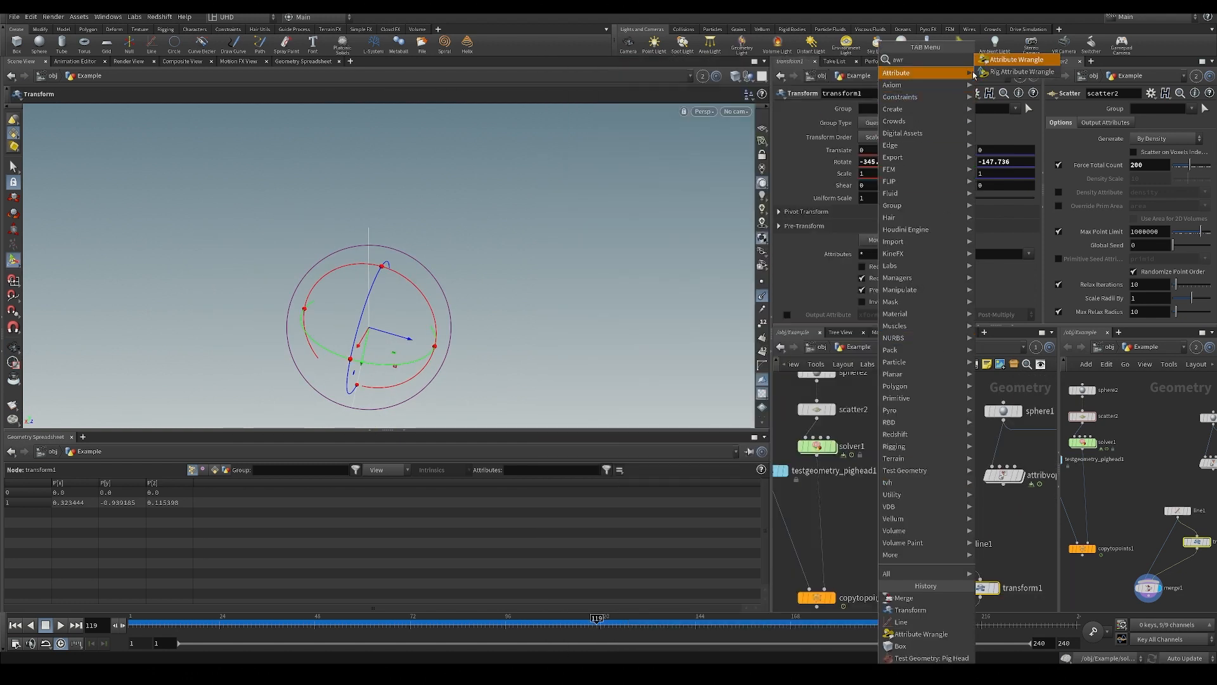
pyautogui.click(992, 63)
pyautogui.click(816, 517)
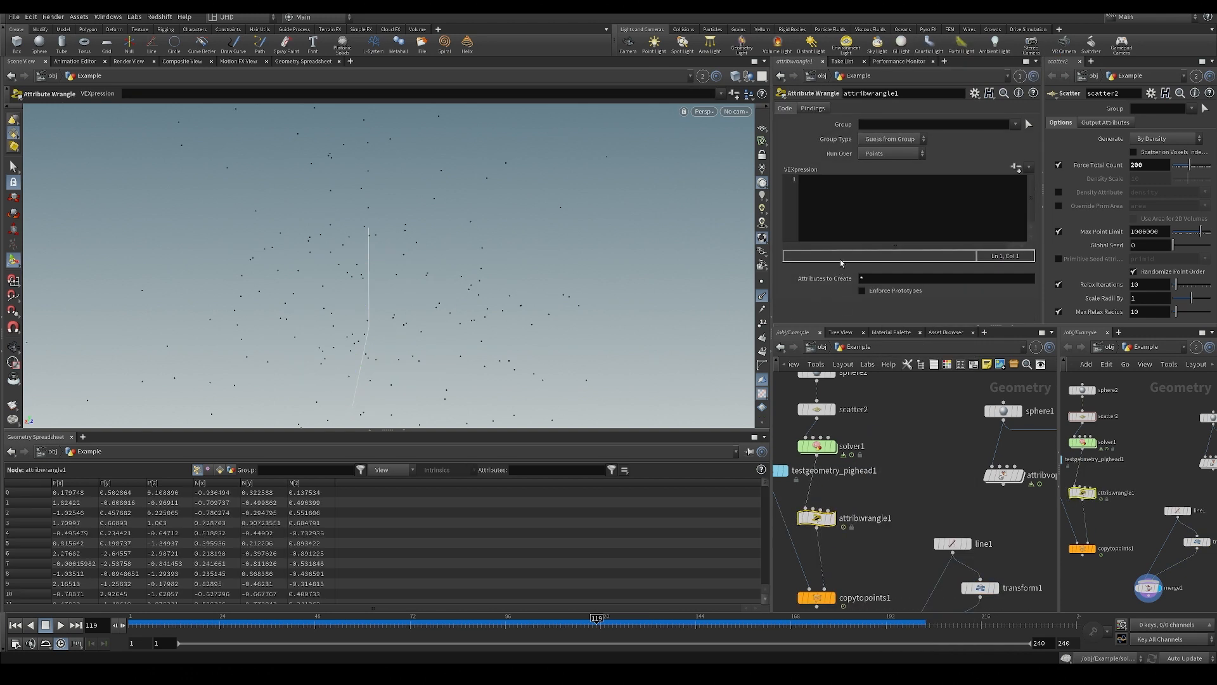
# Declare vector up = {0,1,0}; in attribwrangle1's VEXpression and save the scene.
pyautogui.click(857, 200)
pyautogui.write('vector up {0,1,0};')
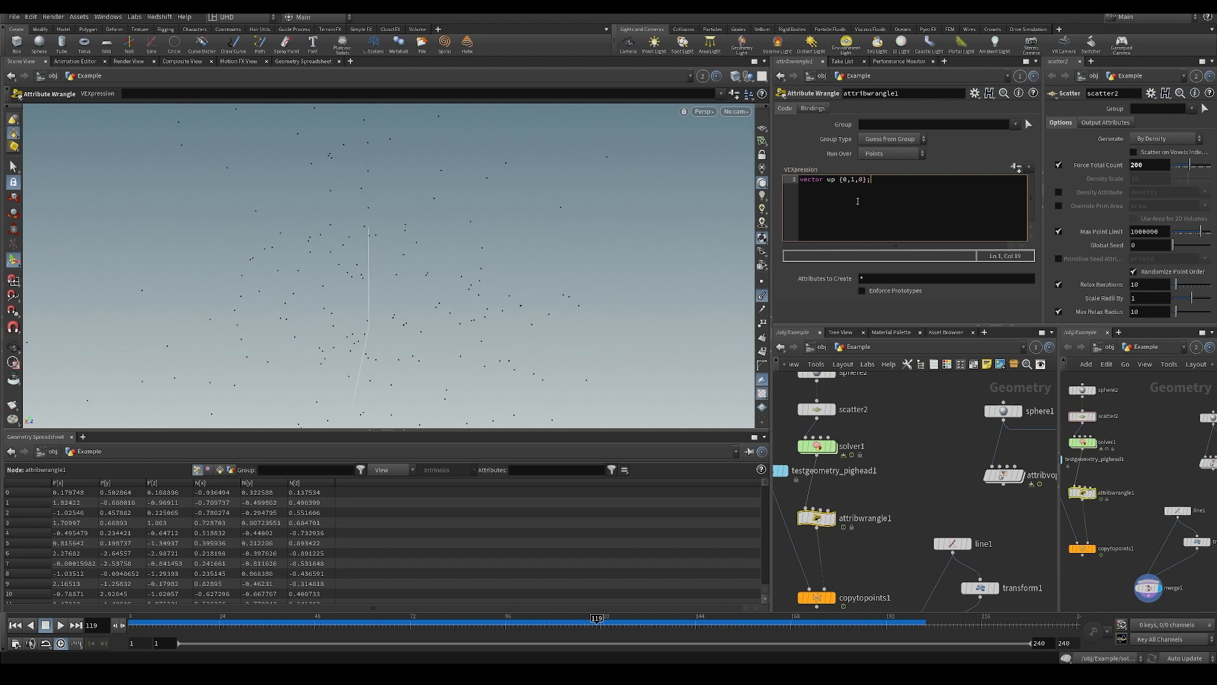
pyautogui.hotkey('ctrl', 's')
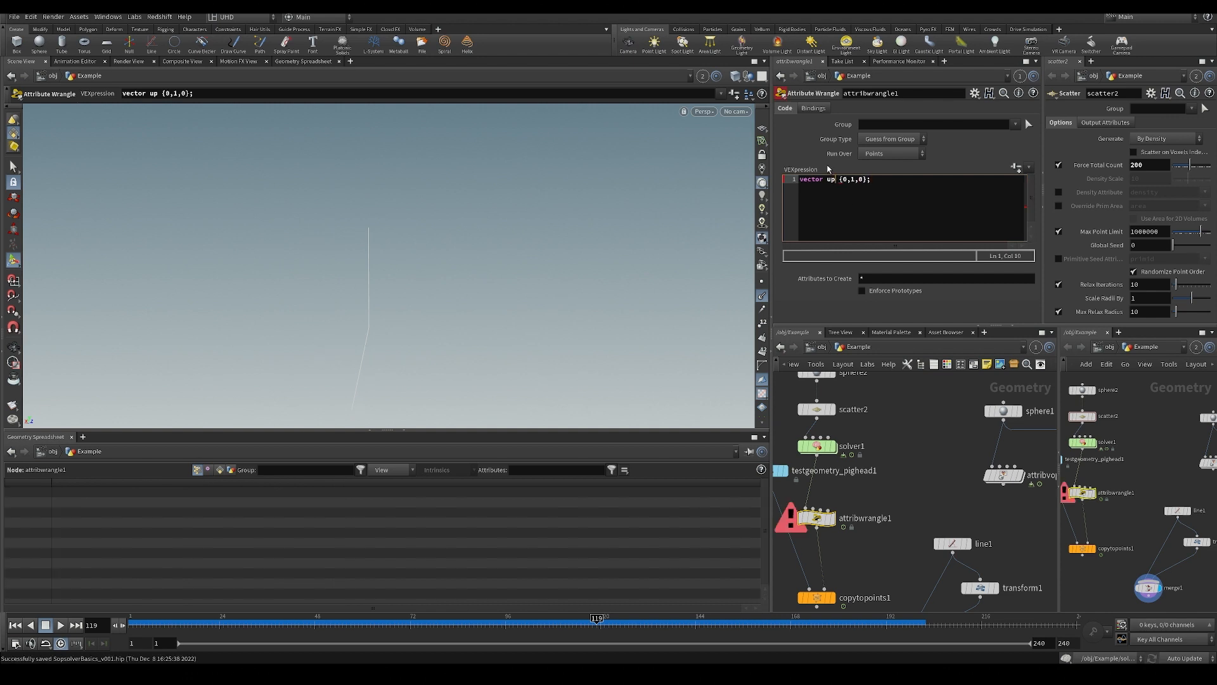
pyautogui.write('=')
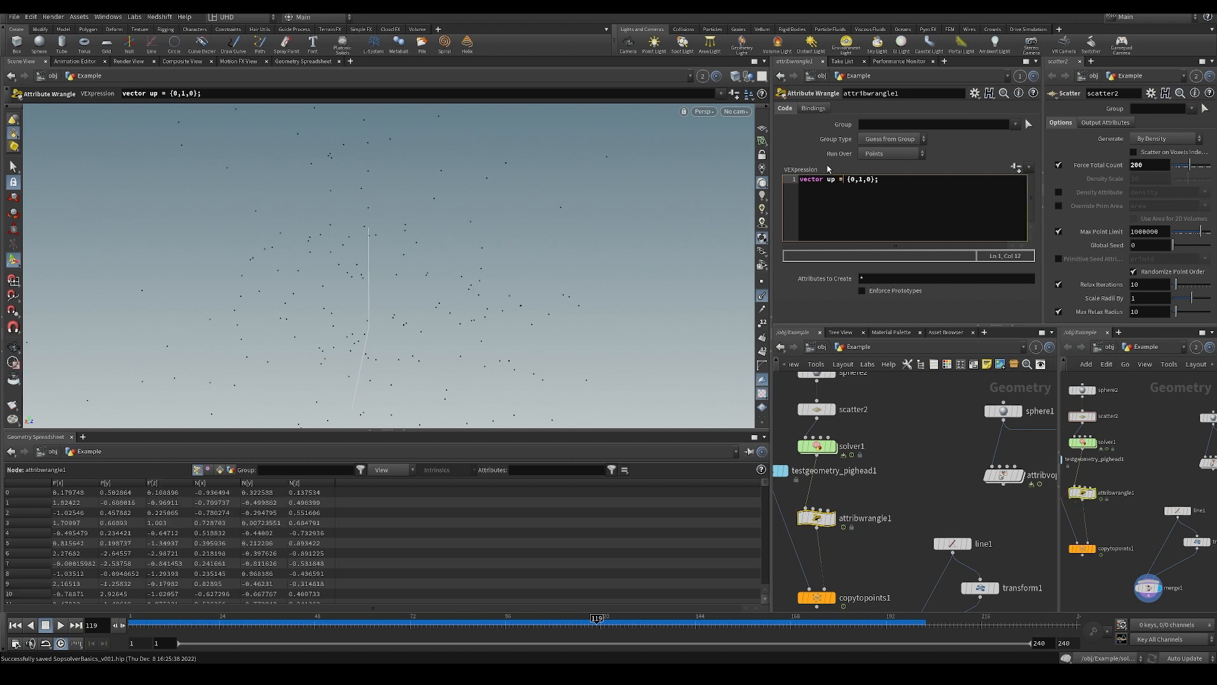
pyautogui.click(799, 216)
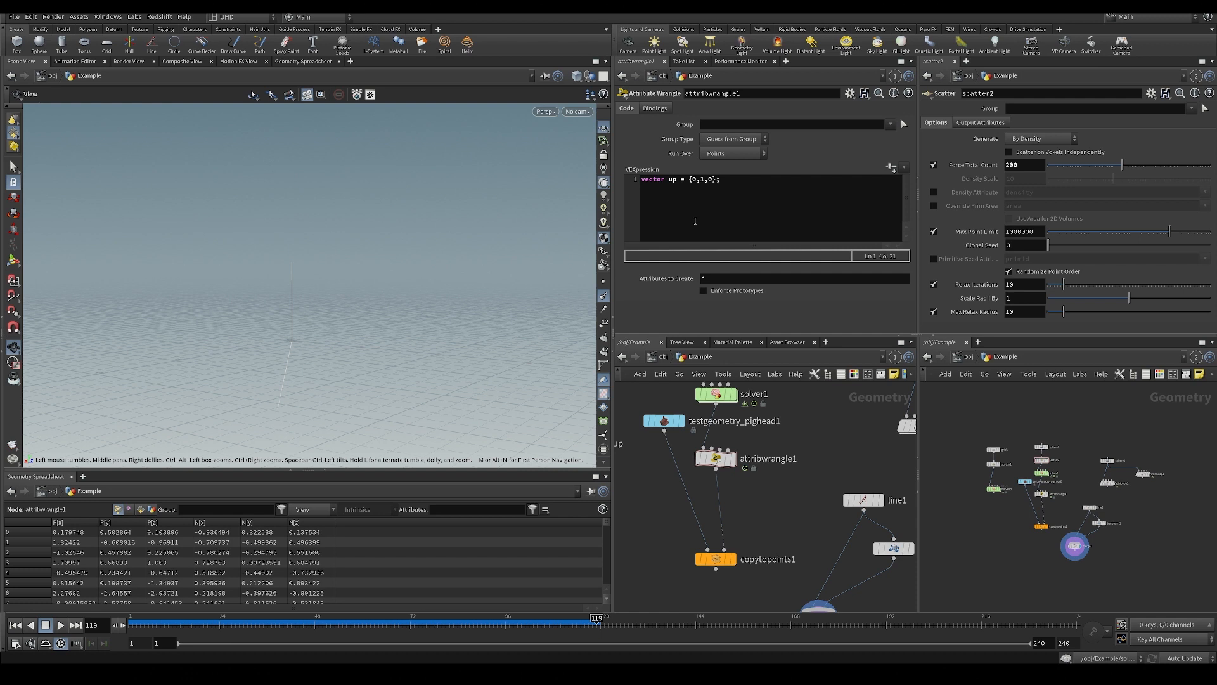
pyautogui.press('Left')
pyautogui.press('Left')
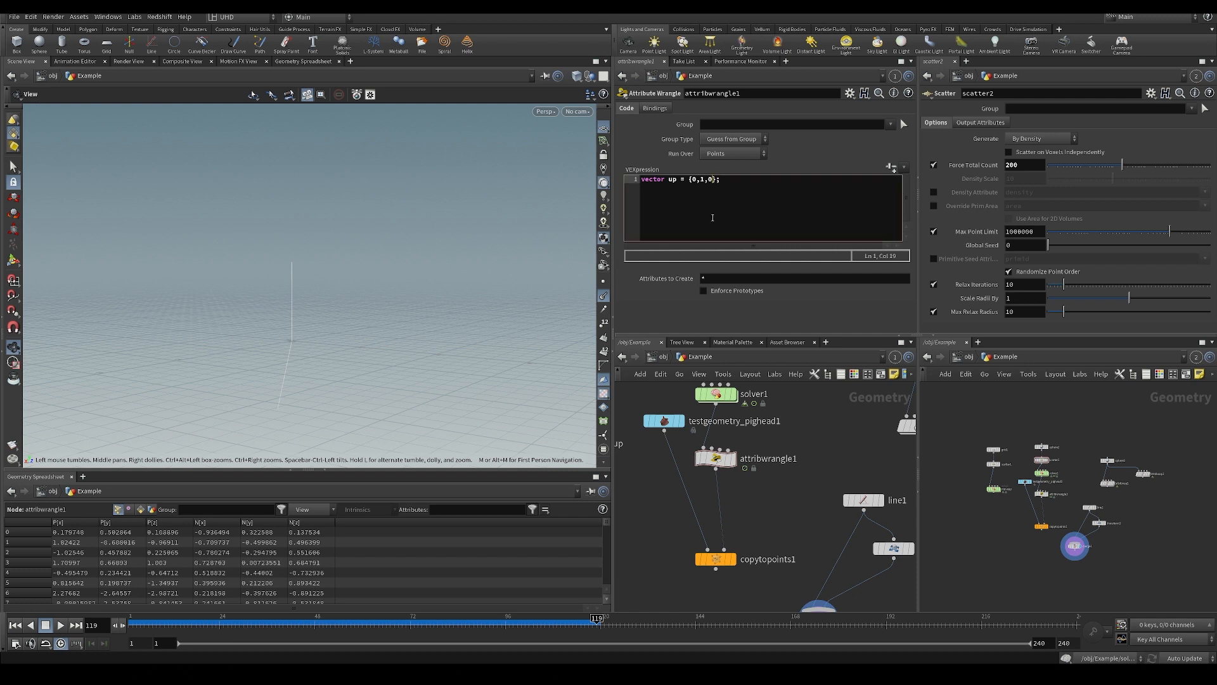
pyautogui.moveTo(726, 183); pyautogui.dragTo(751, 223)
# Select transform1 and examine its translate, rotate and scale parameters.
pyautogui.moveTo(799, 519); pyautogui.dragTo(764, 500, button='middle')
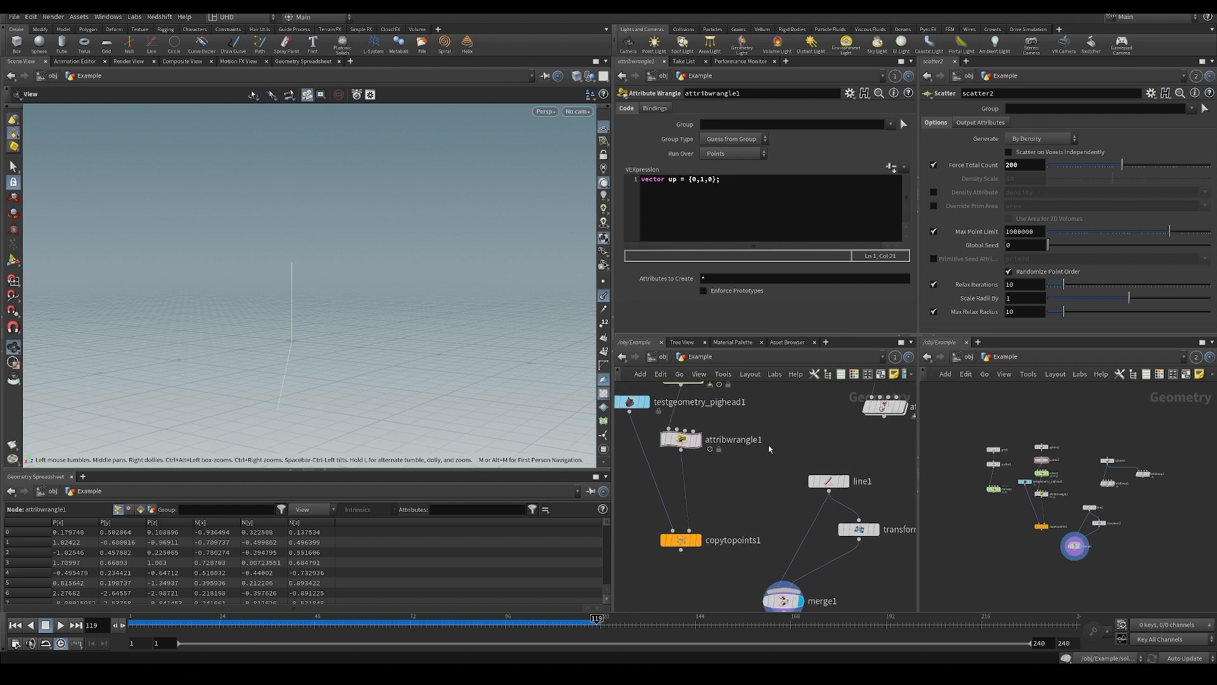
pyautogui.scroll(-3, 768, 448)
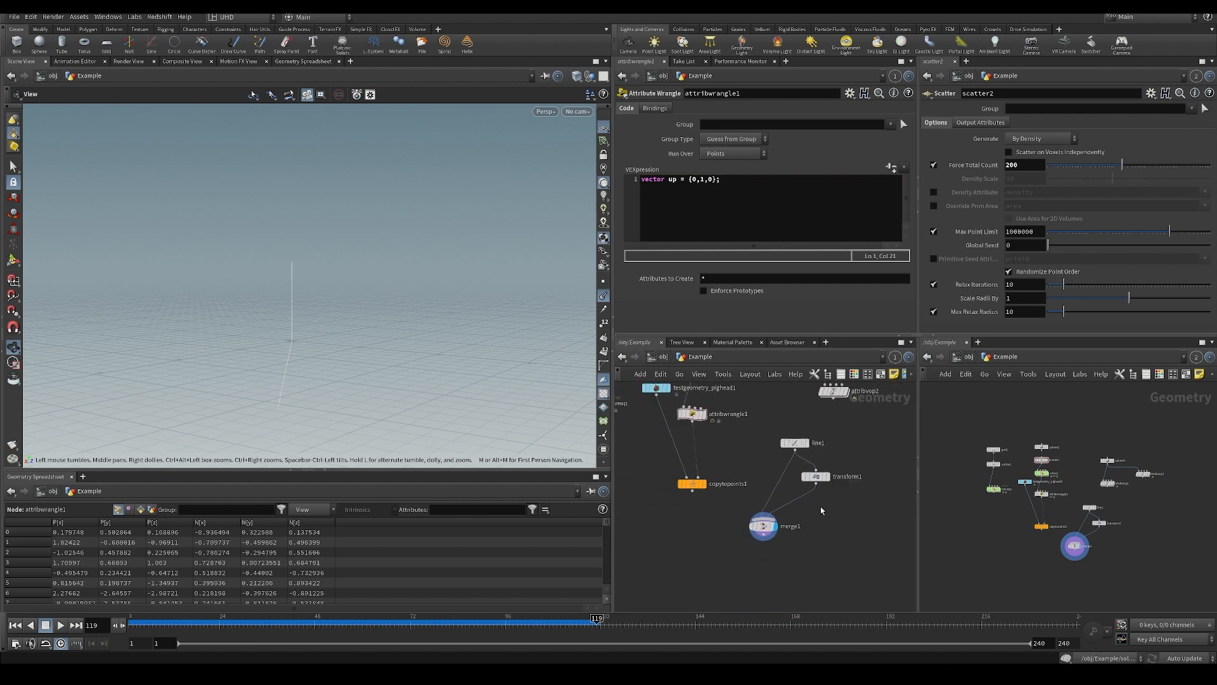
pyautogui.click(815, 476)
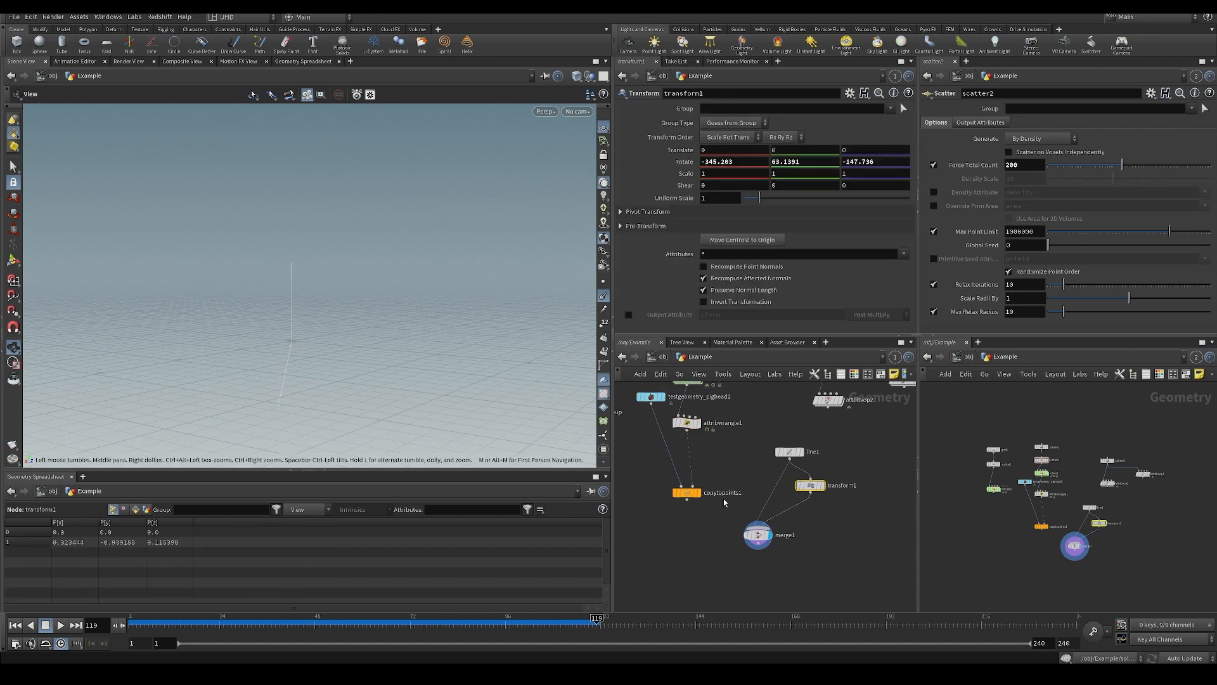
pyautogui.click(728, 462)
pyautogui.moveTo(728, 463); pyautogui.dragTo(723, 547, button='middle')
pyautogui.moveTo(742, 582); pyautogui.dragTo(759, 584)
pyautogui.moveTo(759, 584); pyautogui.dragTo(756, 526, button='middle')
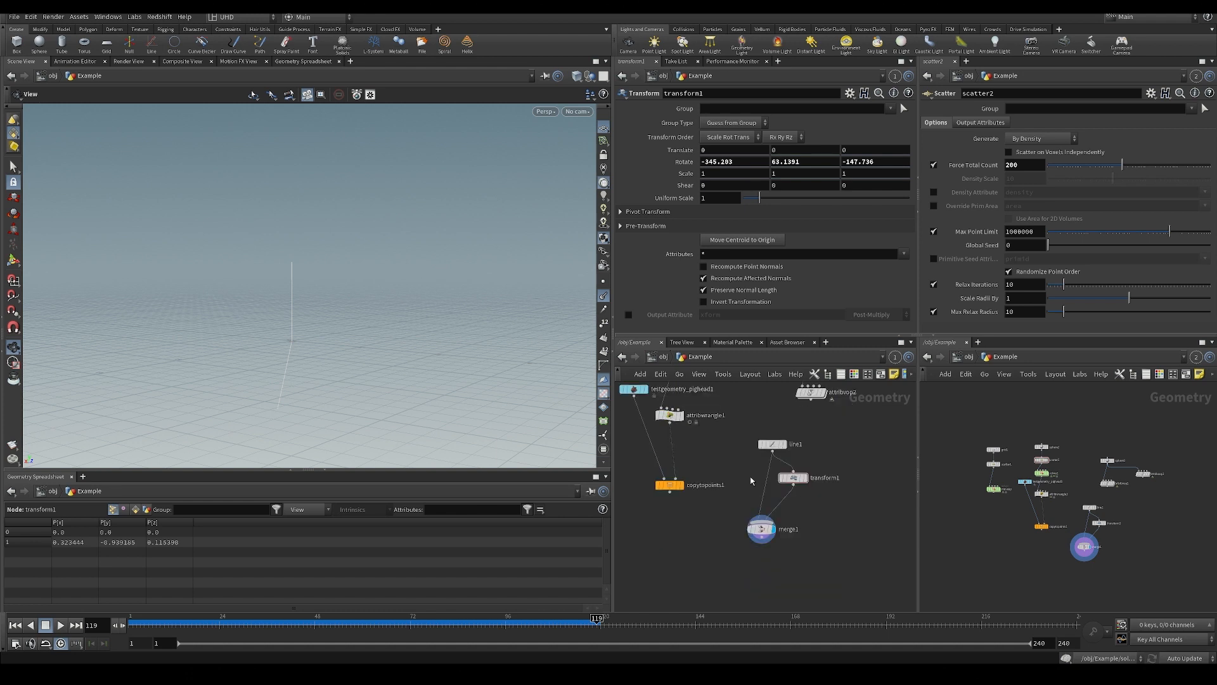
pyautogui.scroll(2, 797, 496)
pyautogui.click(791, 469)
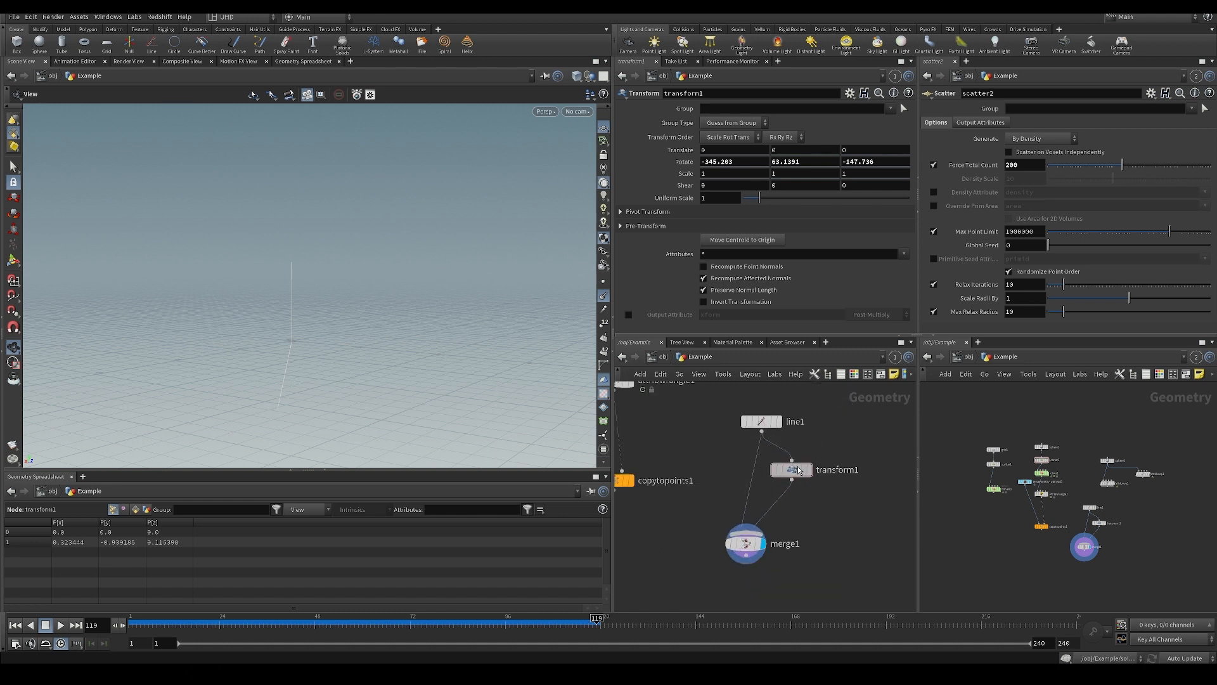
pyautogui.click(704, 150)
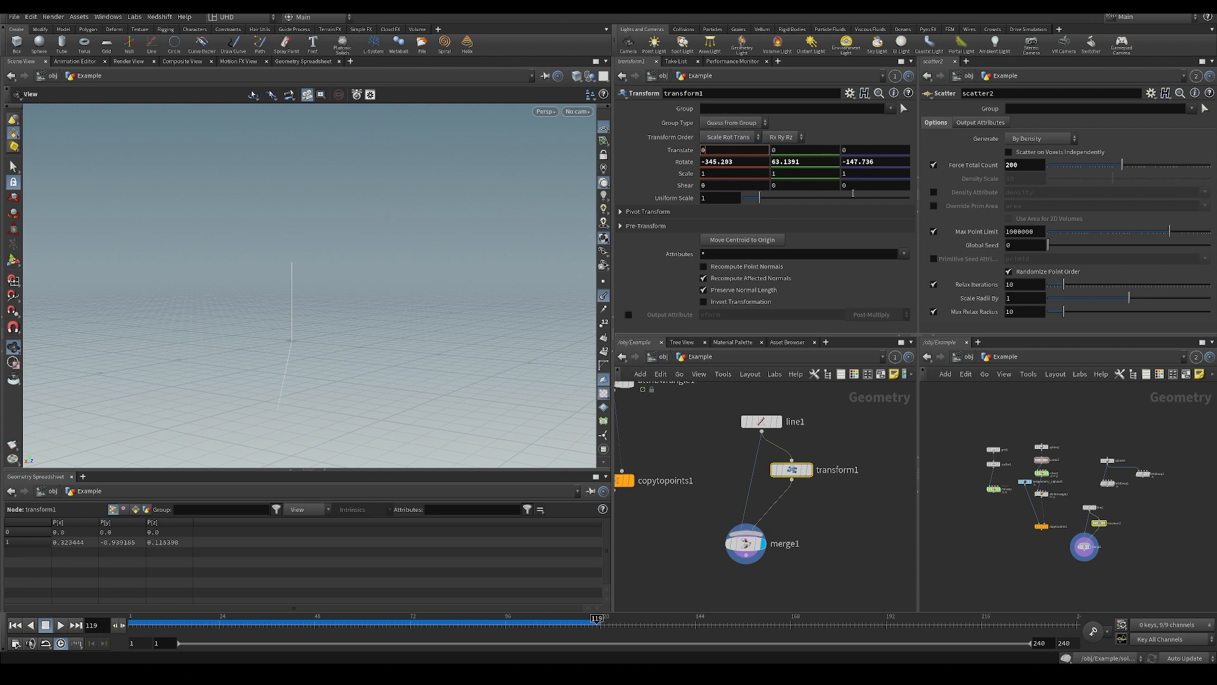
pyautogui.moveTo(920, 195); pyautogui.dragTo(955, 151)
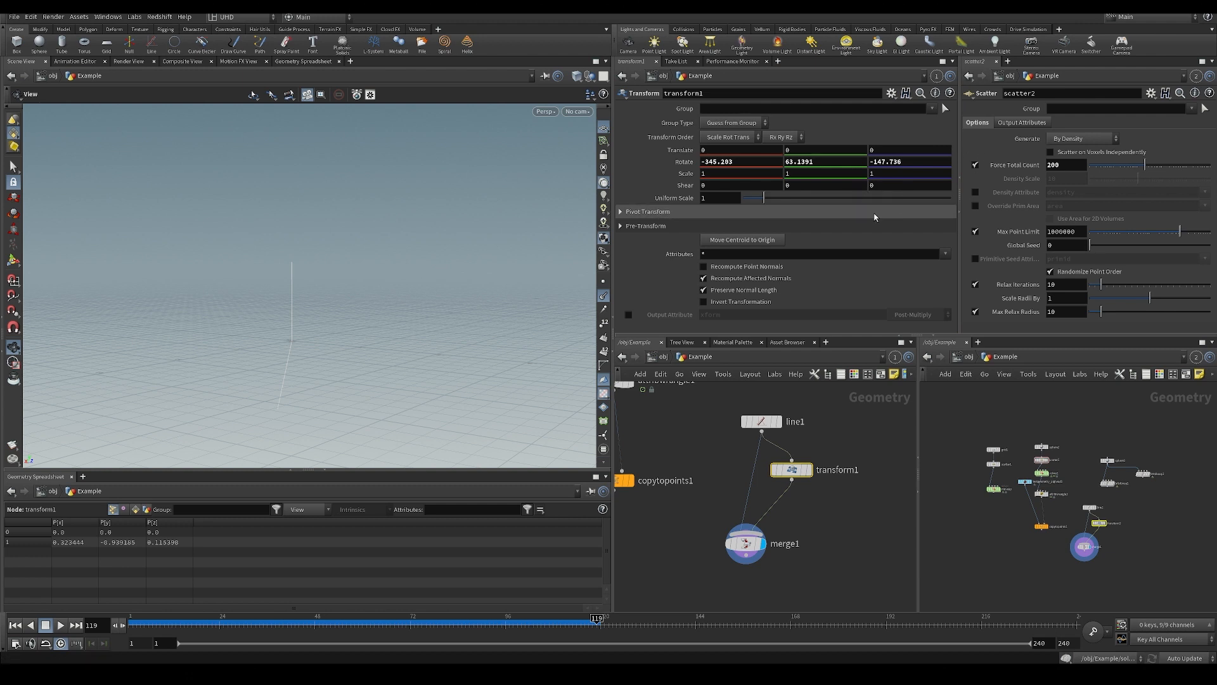
pyautogui.moveTo(932, 257); pyautogui.dragTo(898, 260)
# Begin a second line in attribwrangle1's VEXpression with matrix3 = maketransform.
pyautogui.moveTo(702, 468); pyautogui.dragTo(740, 511, button='middle')
pyautogui.scroll(-3, 763, 470)
pyautogui.click(742, 454)
pyautogui.click(703, 479)
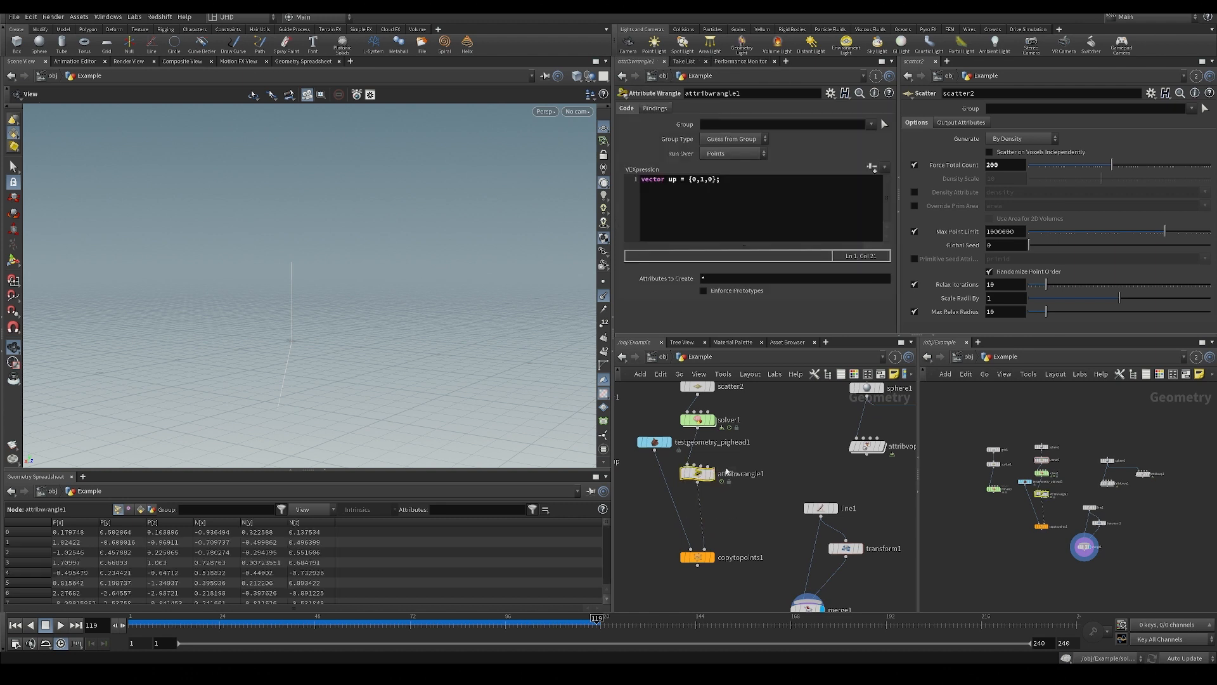
pyautogui.scroll(1, 704, 482)
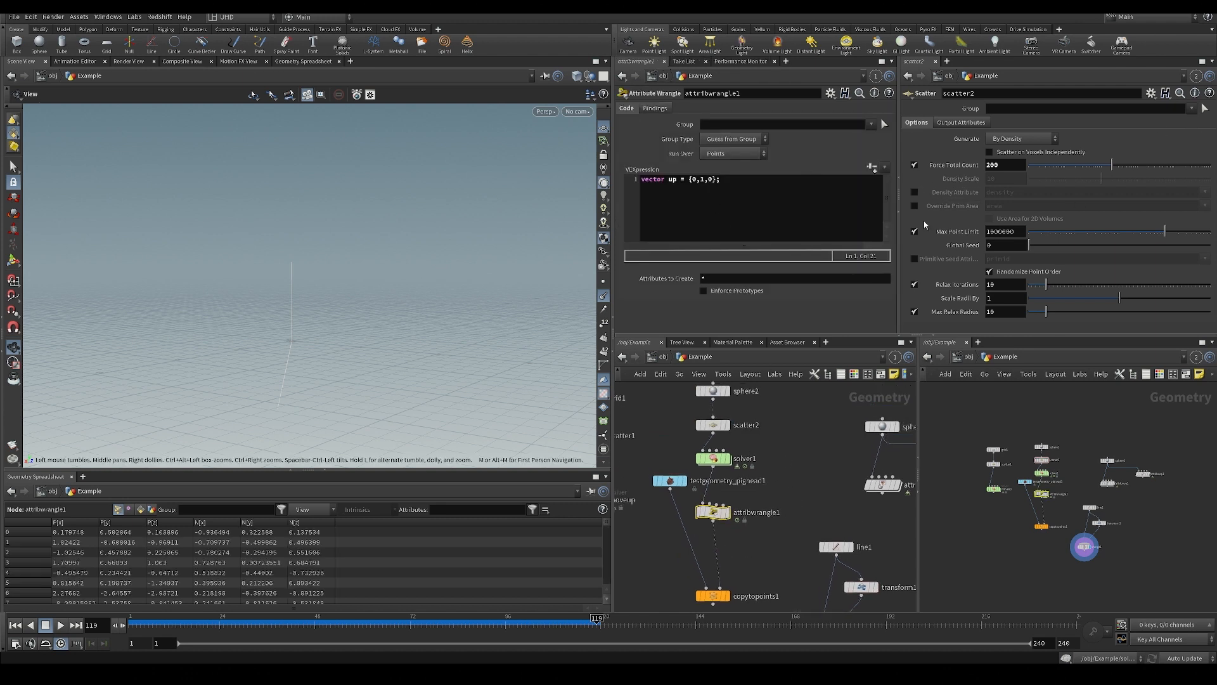
pyautogui.click(756, 197)
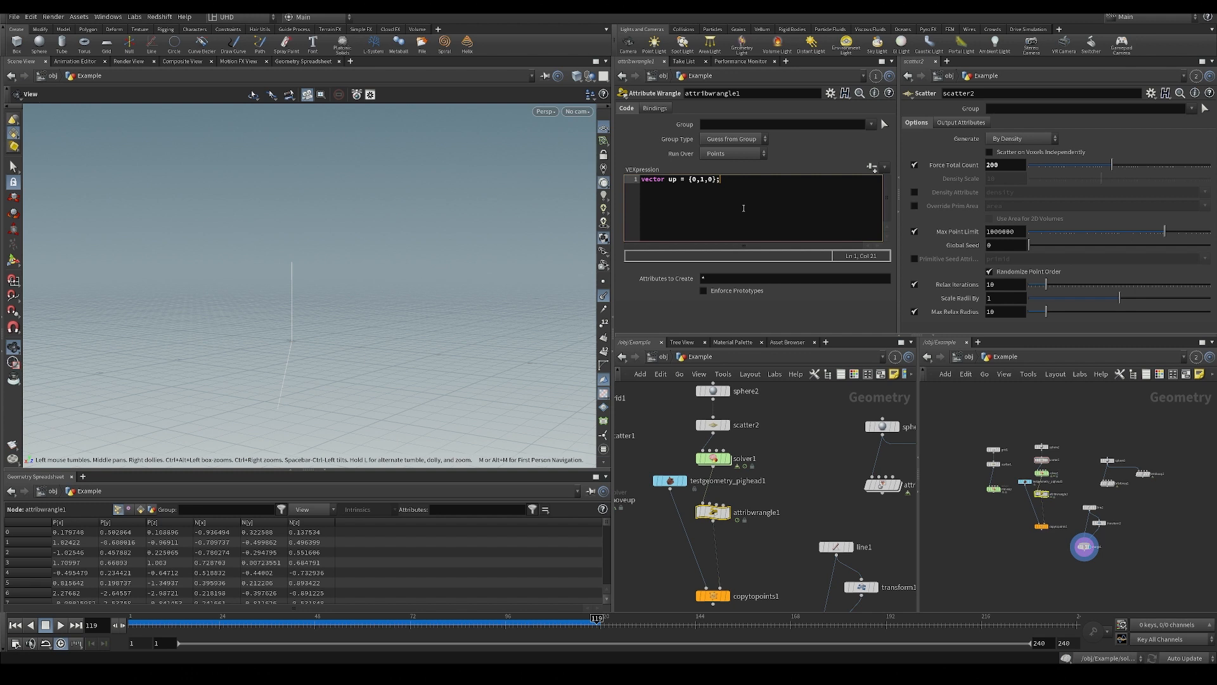
pyautogui.press('Return')
pyautogui.write('matrix3')
pyautogui.write('= maketransform(')
# Look up the help page for maketransform and finish the call with the arguments (@N,up);.
pyautogui.click(694, 189)
pyautogui.press('F1')
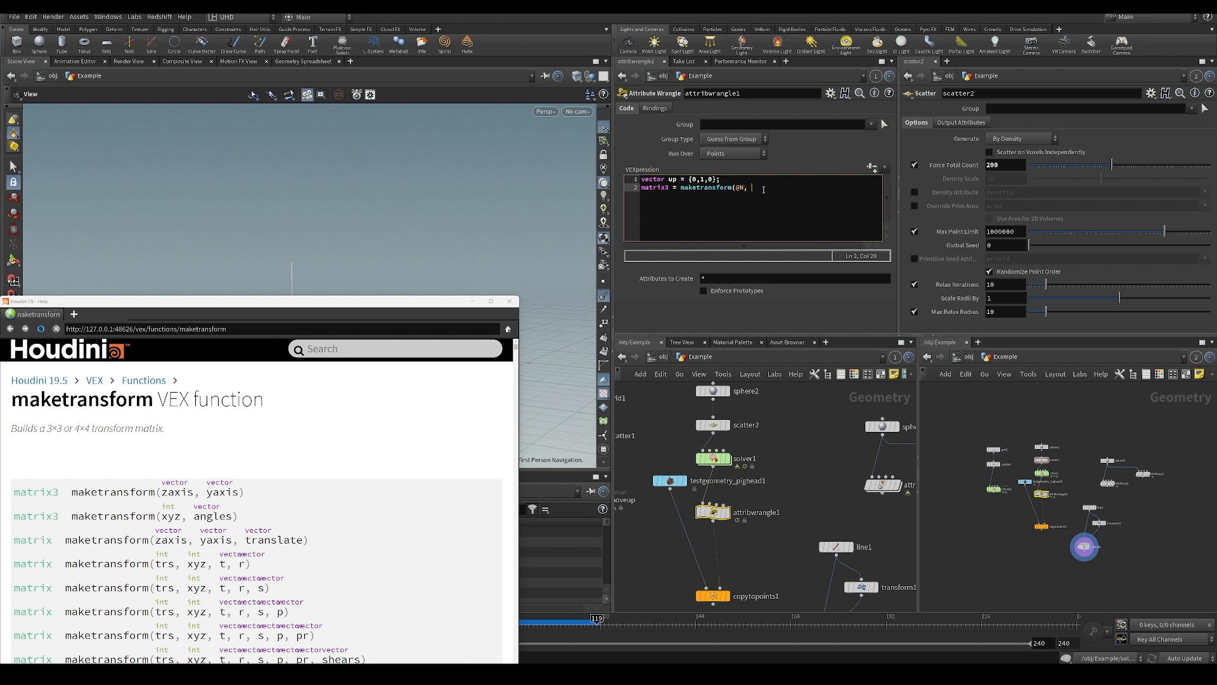
pyautogui.write(';')
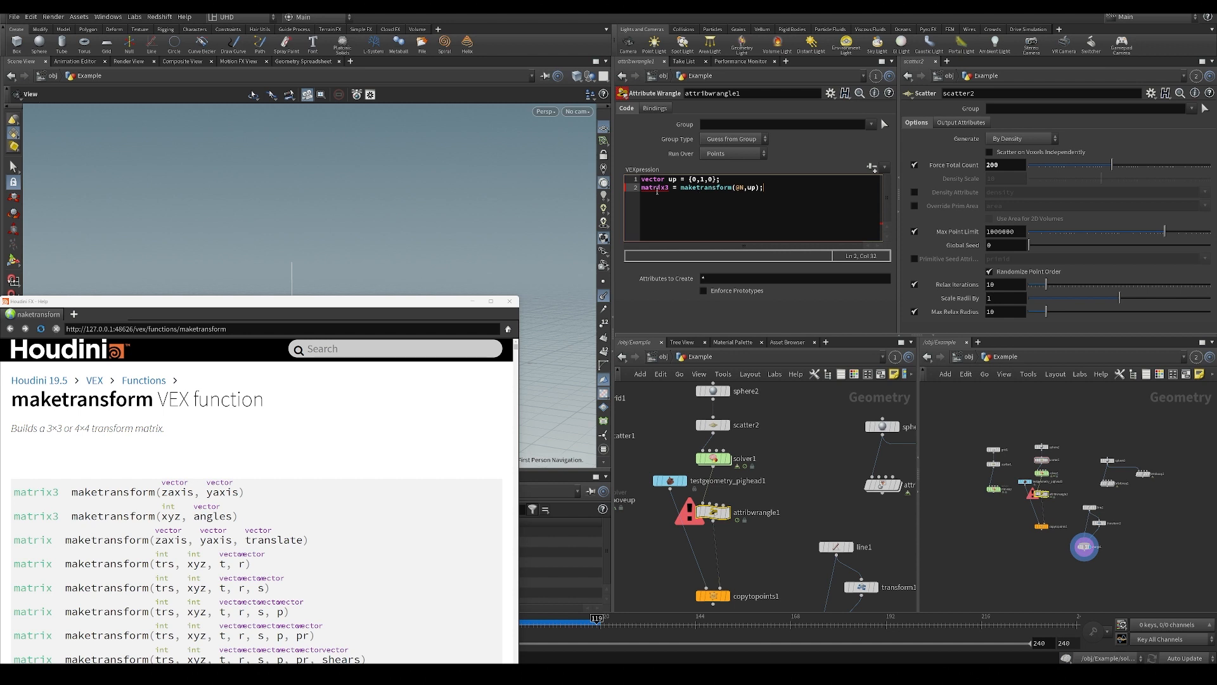
# Check attribwrangle1's error details and name the matrix3 variable m3.
pyautogui.moveTo(772, 471); pyautogui.dragTo(772, 470, button='middle')
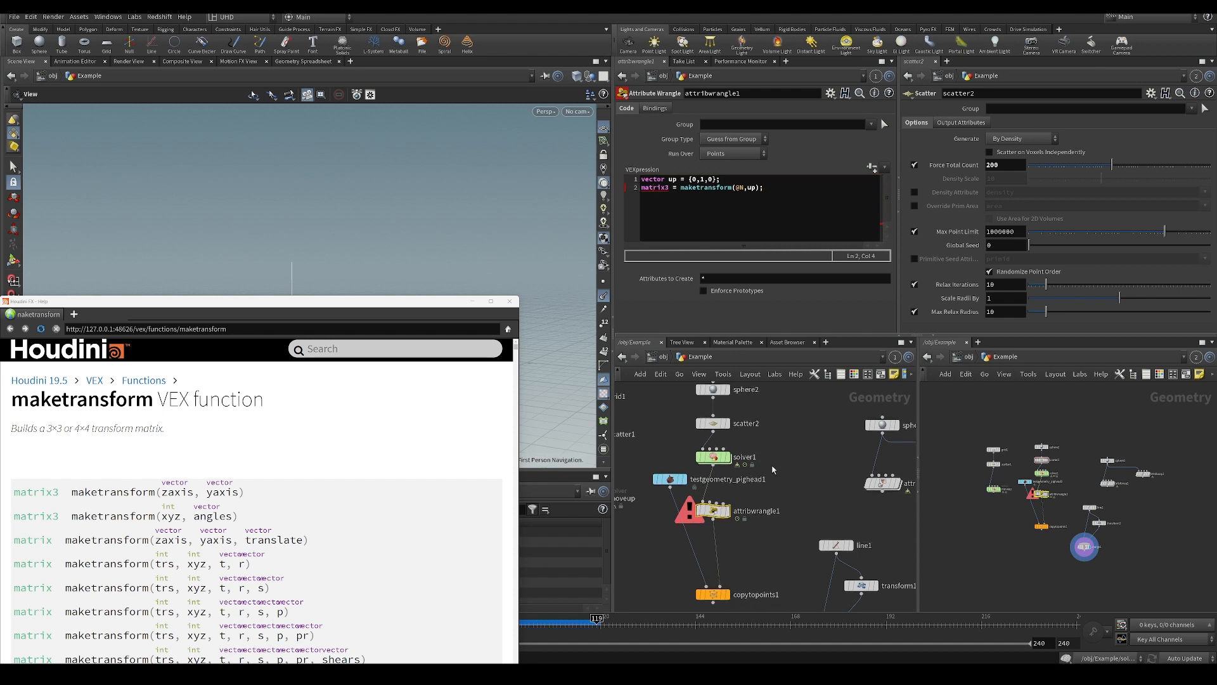
pyautogui.middleClick(713, 517)
pyautogui.click(671, 194)
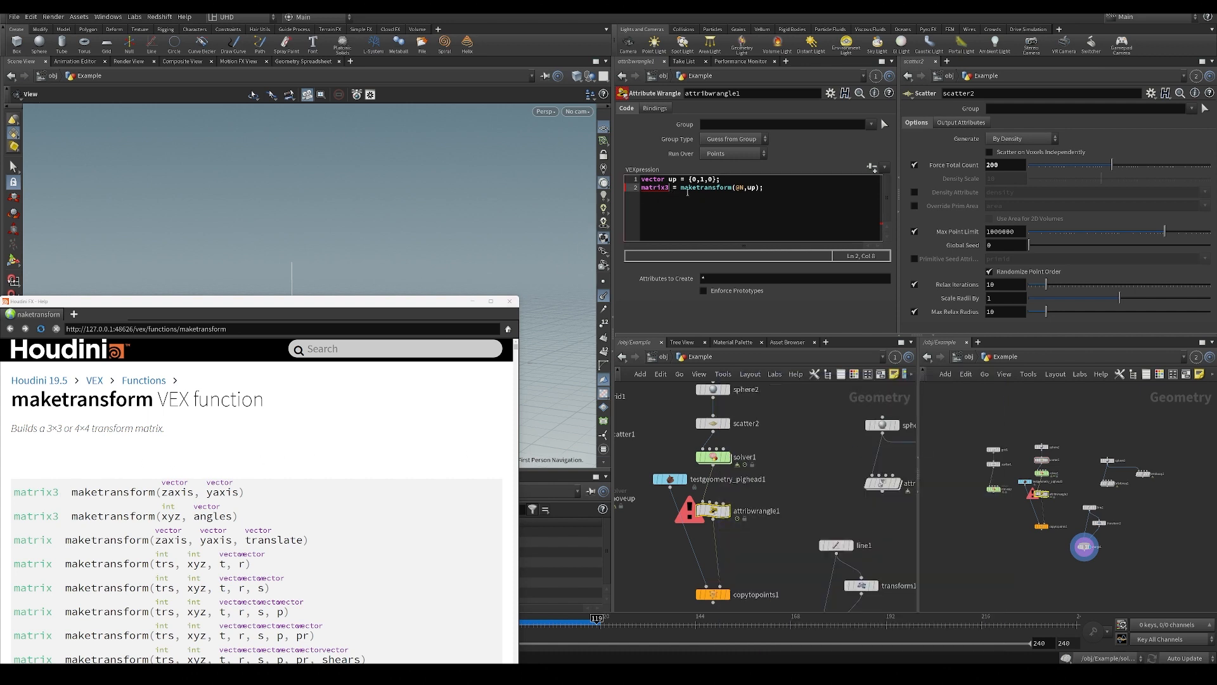
pyautogui.write('m3')
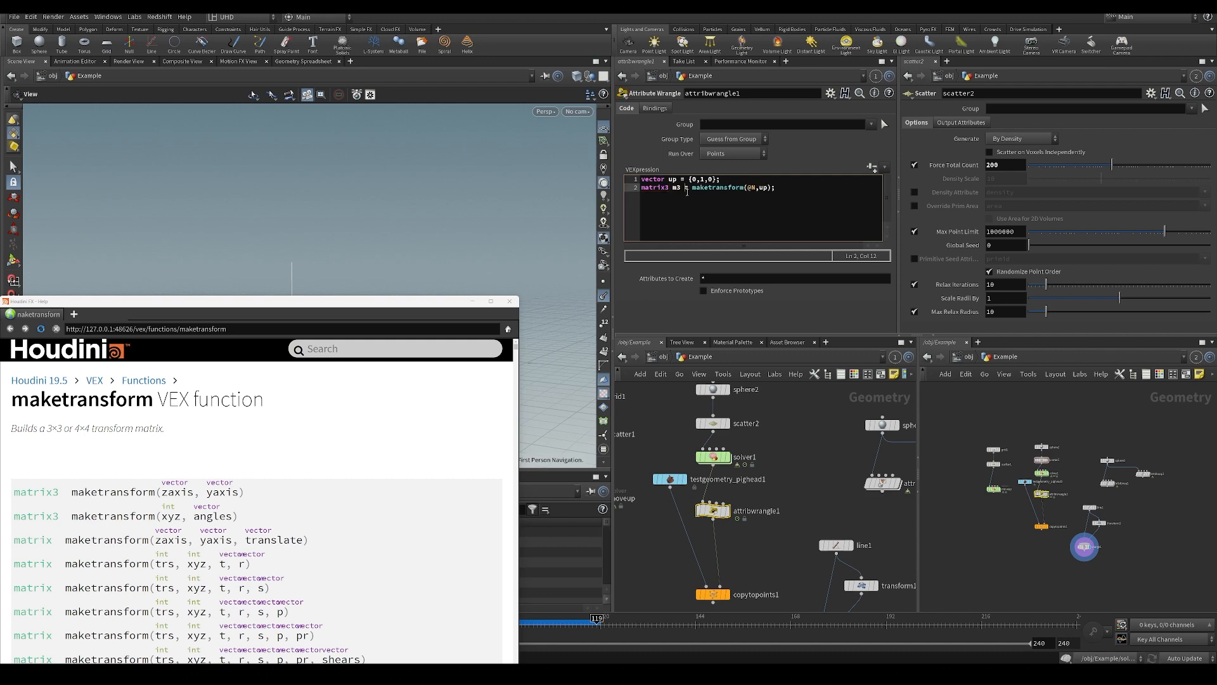
# Put away the help window and write the matrix to a point attribute with 3@m3 = m3;.
pyautogui.click(477, 303)
pyautogui.press('Return')
pyautogui.write('3@m3 =')
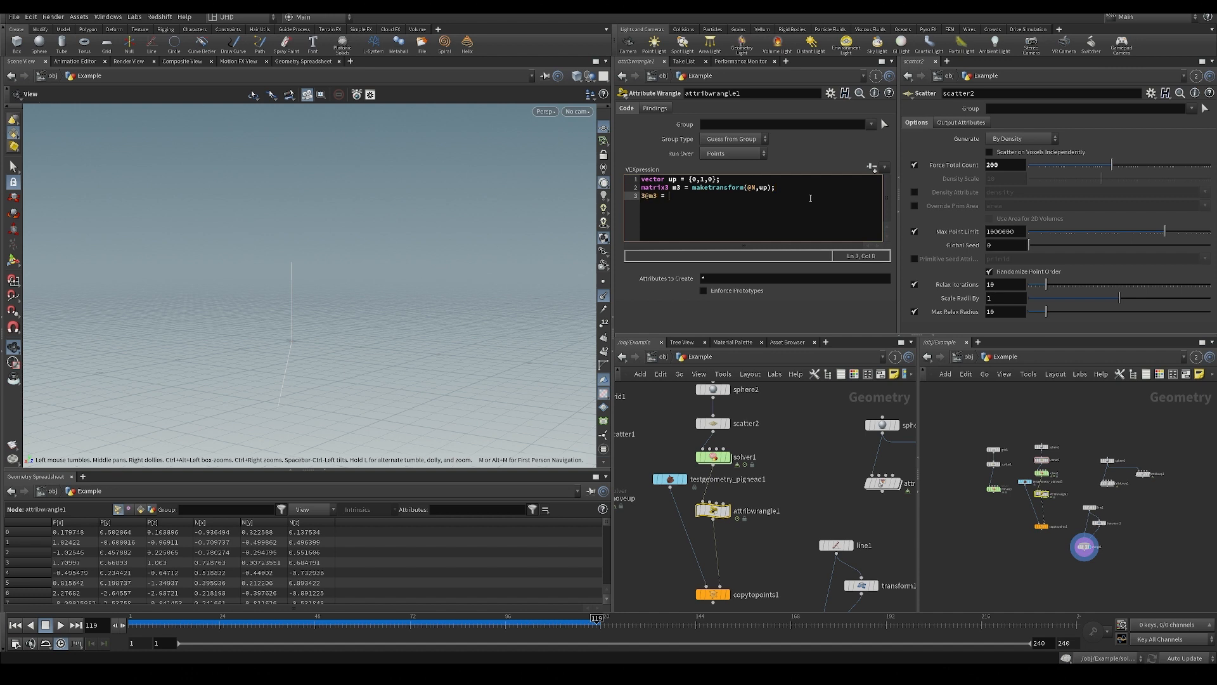
pyautogui.write(' m3;')
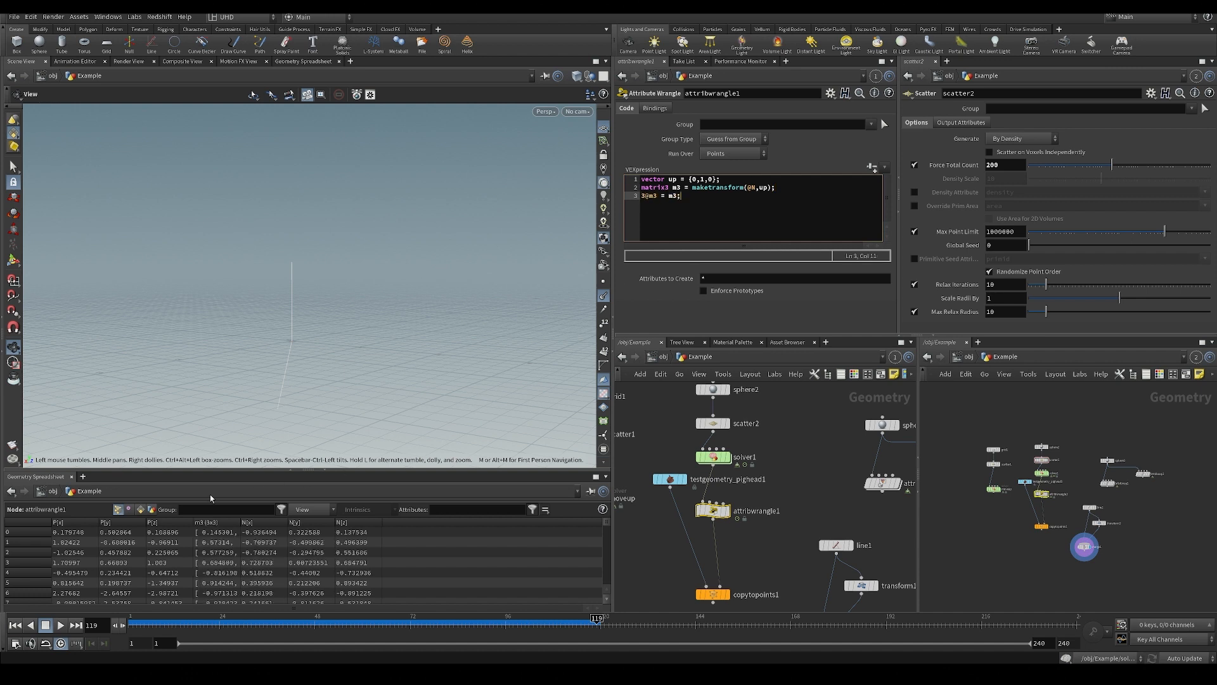
pyautogui.moveTo(242, 521); pyautogui.dragTo(600, 536)
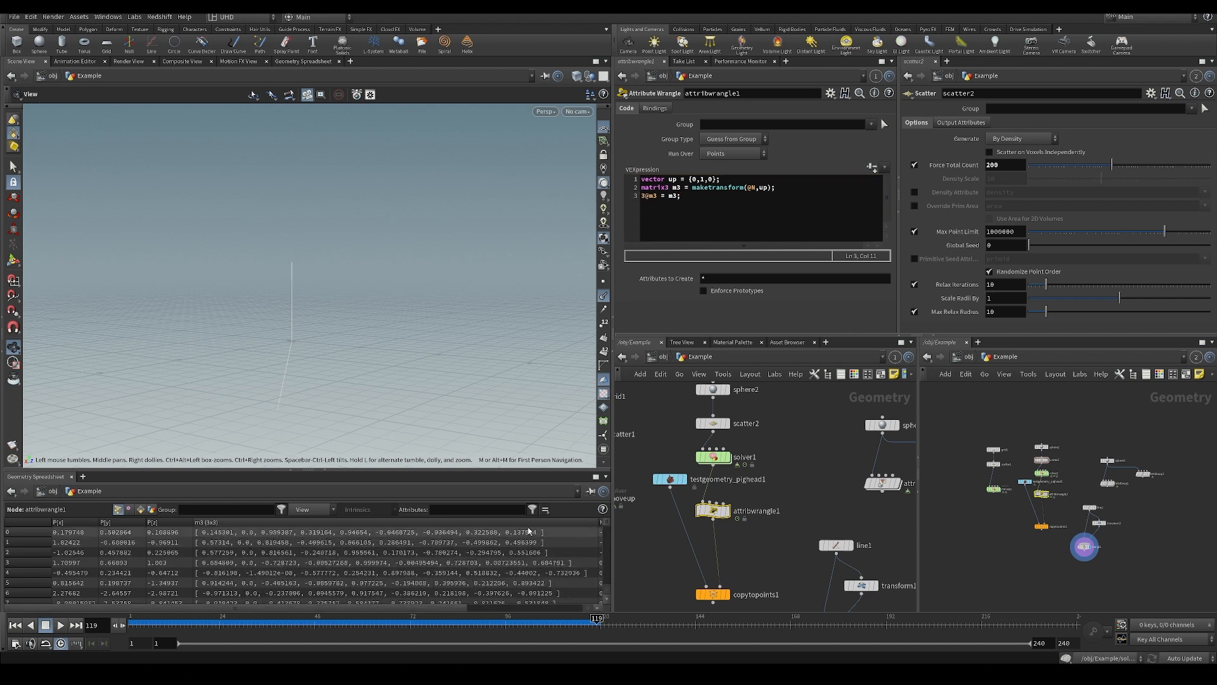
pyautogui.moveTo(600, 531); pyautogui.dragTo(269, 548)
pyautogui.moveTo(743, 232); pyautogui.dragTo(566, 233)
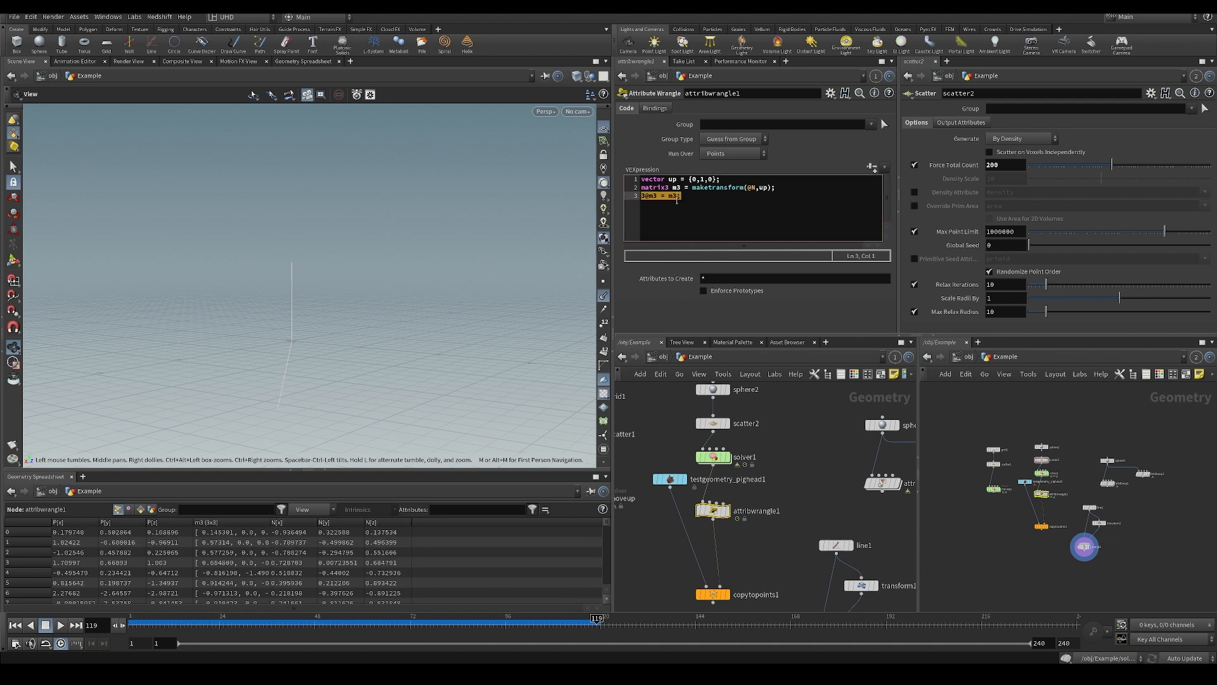
pyautogui.press('BackSpace')
pyautogui.write('uaternion(m3);')
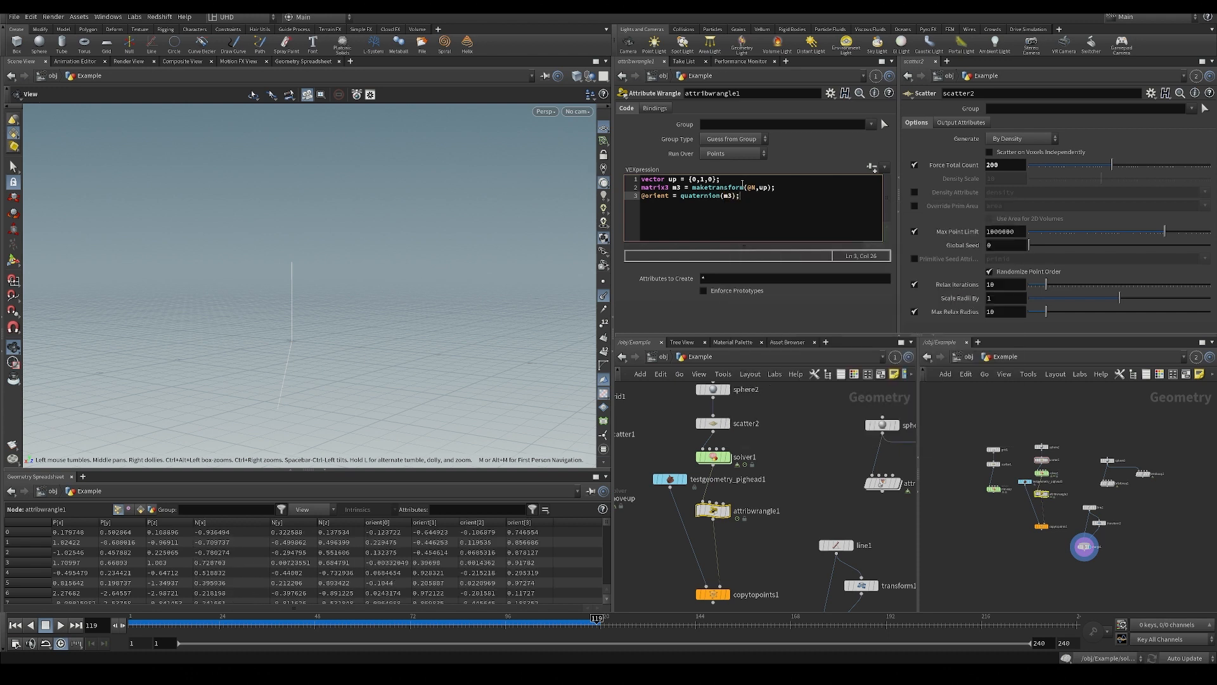
# Save the scene and play back the simulation with copytopoints1 displayed.
pyautogui.moveTo(787, 544); pyautogui.dragTo(768, 513, button='middle')
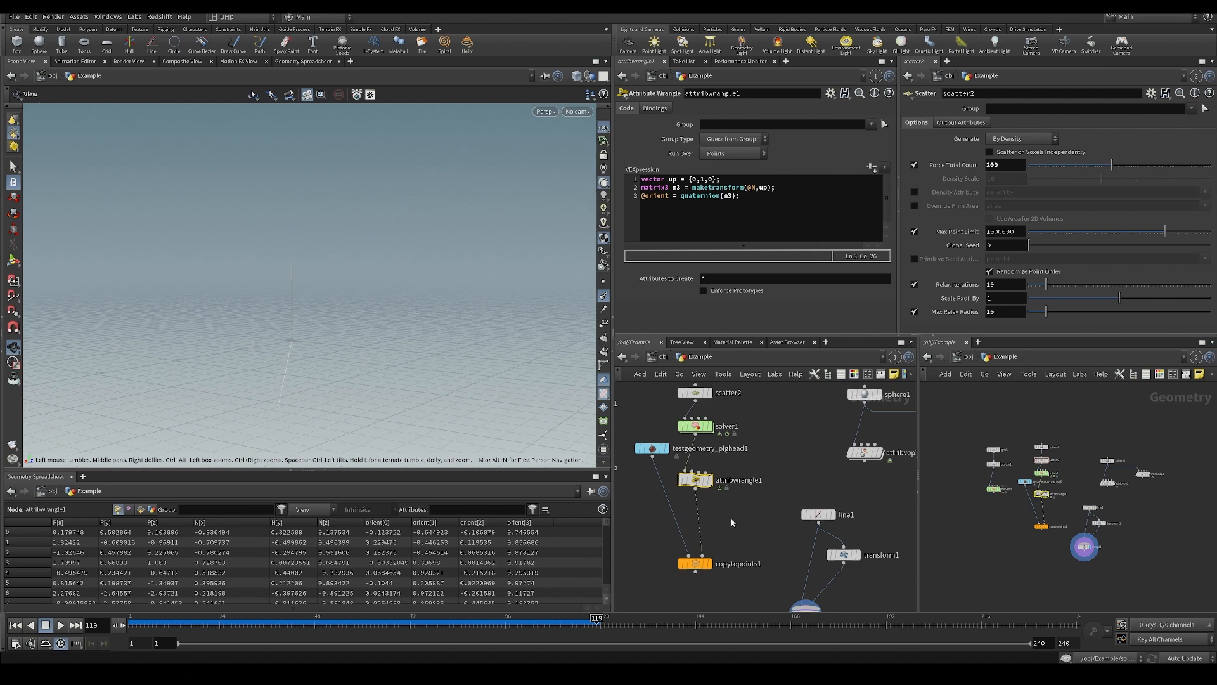
pyautogui.moveTo(713, 548); pyautogui.dragTo(710, 556, button='middle')
pyautogui.moveTo(415, 321); pyautogui.dragTo(416, 345)
pyautogui.hotkey('ctrl', 's')
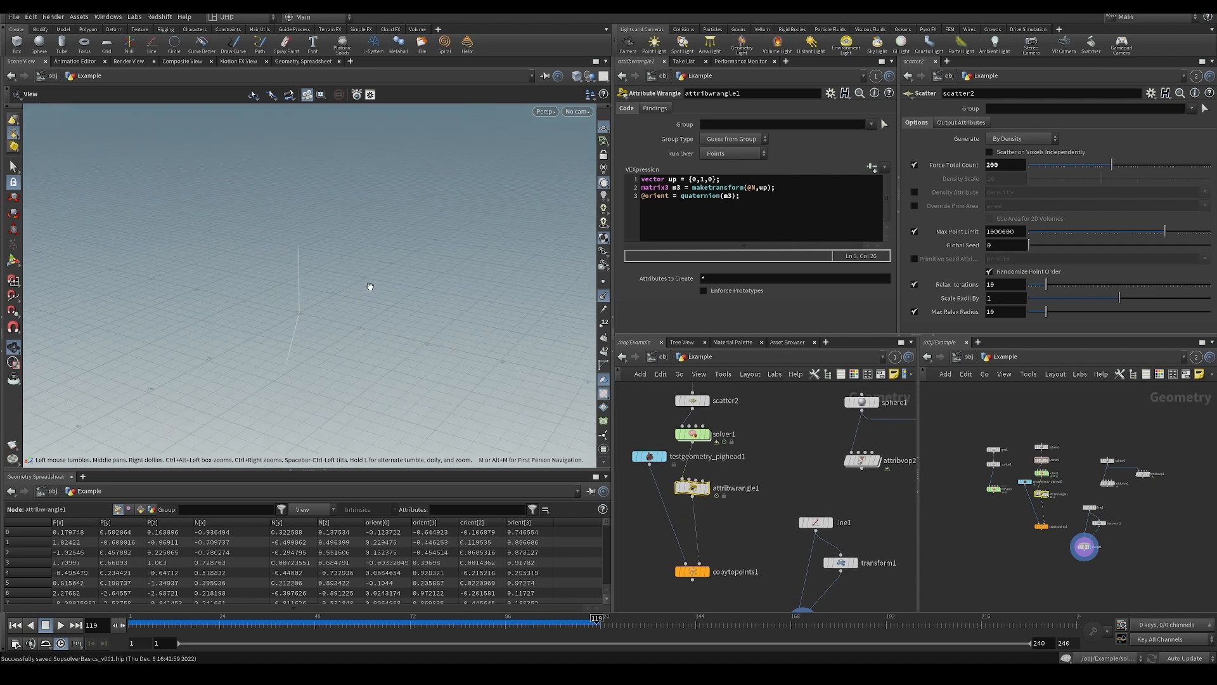
pyautogui.click(710, 554)
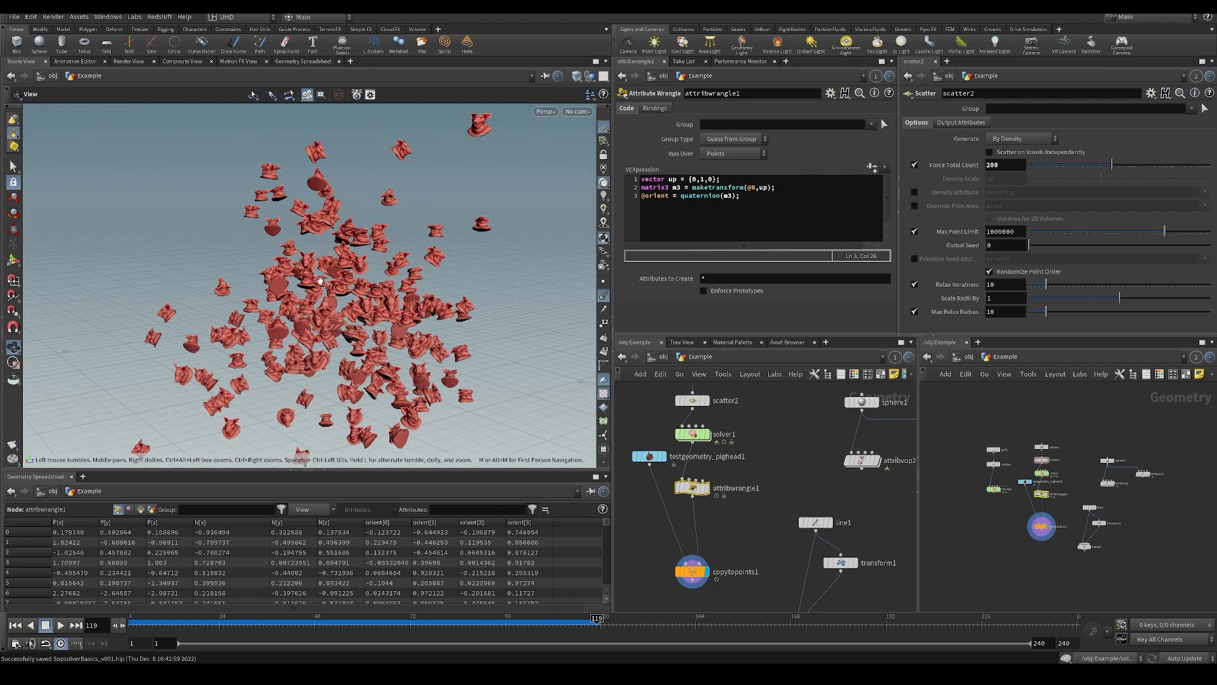
pyautogui.click(229, 626)
pyautogui.press('Up')
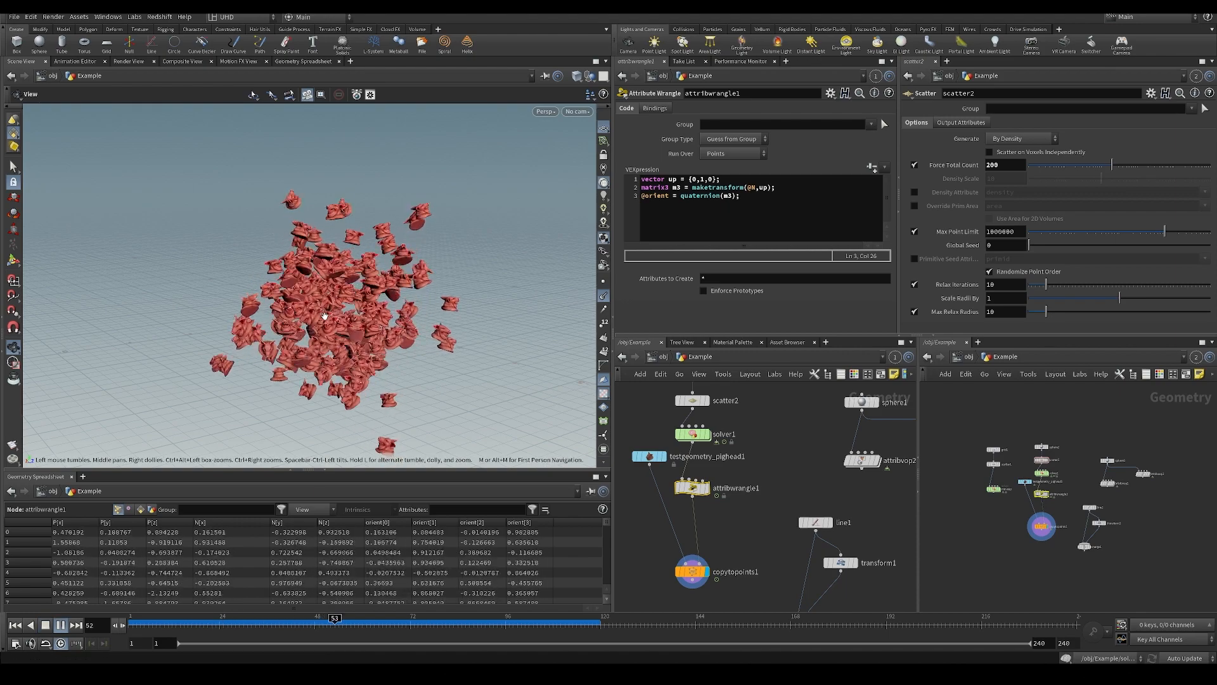
pyautogui.moveTo(374, 353); pyautogui.dragTo(269, 289)
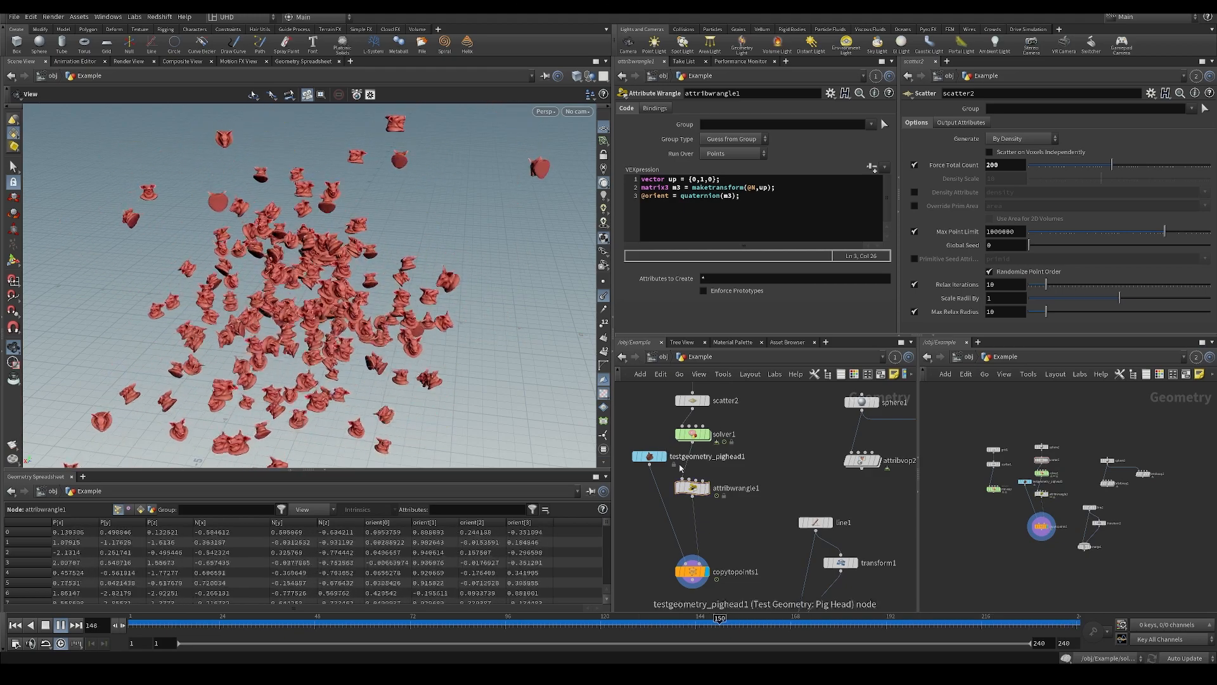
# Bypass and re-enable attribwrangle1 during playback to compare how the copied pig heads orient.
pyautogui.click(674, 475)
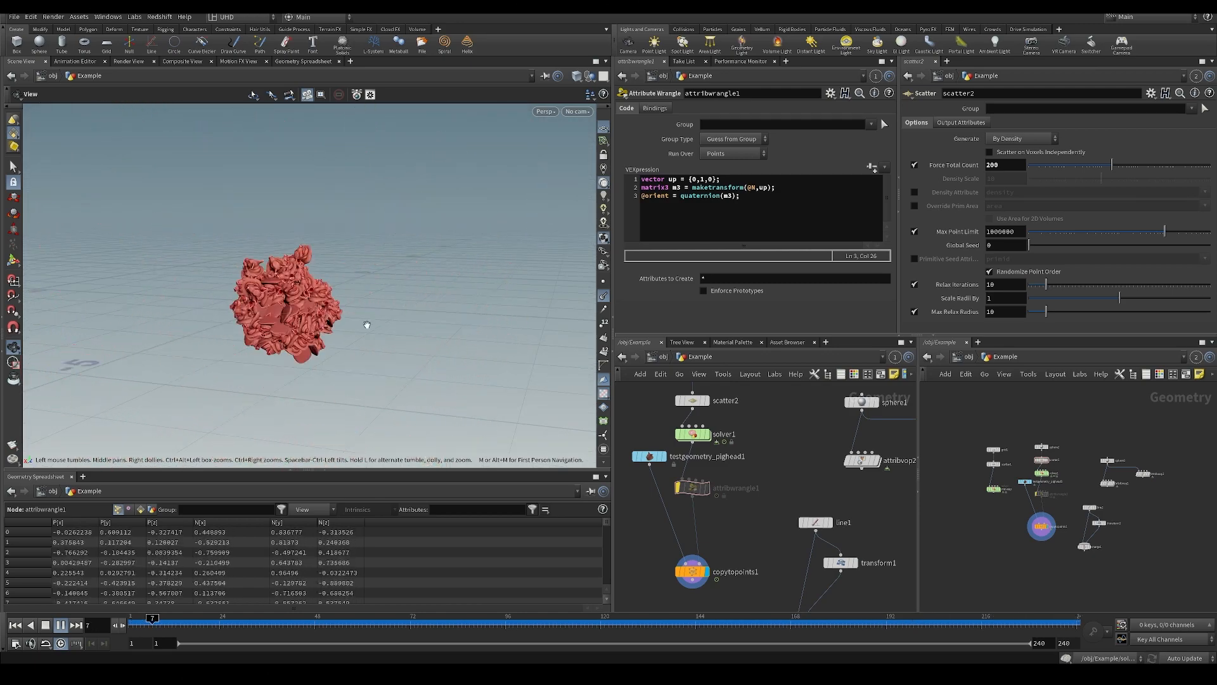
pyautogui.moveTo(695, 492)
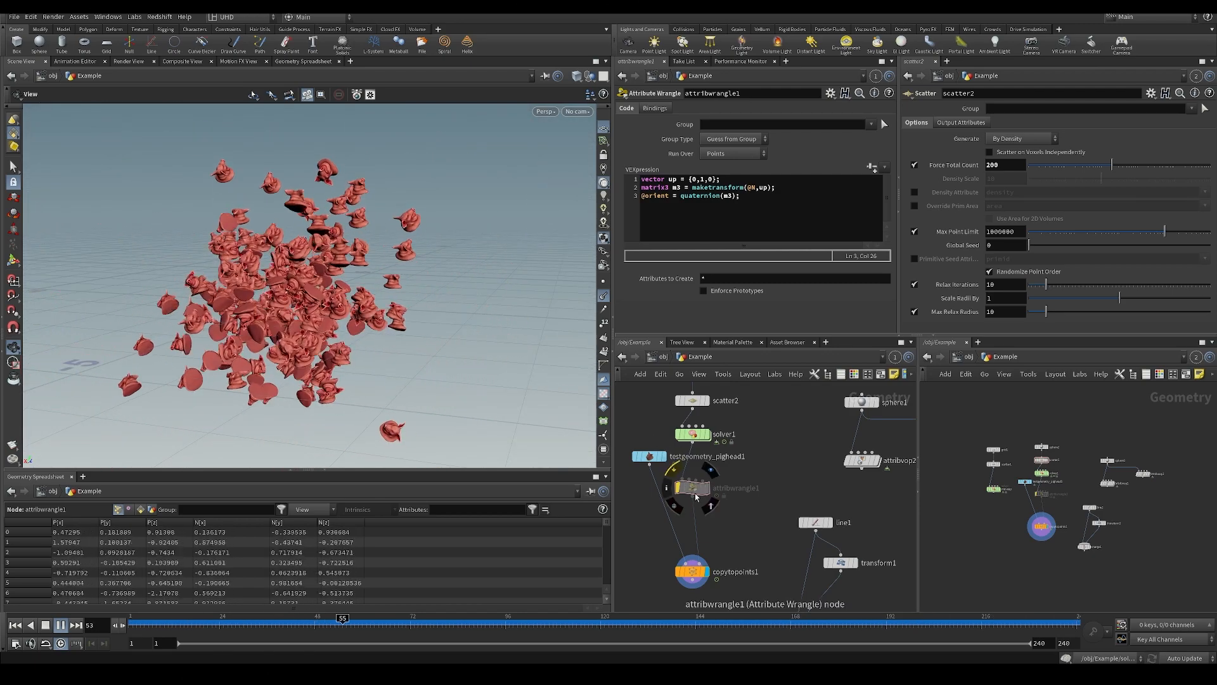
pyautogui.click(674, 475)
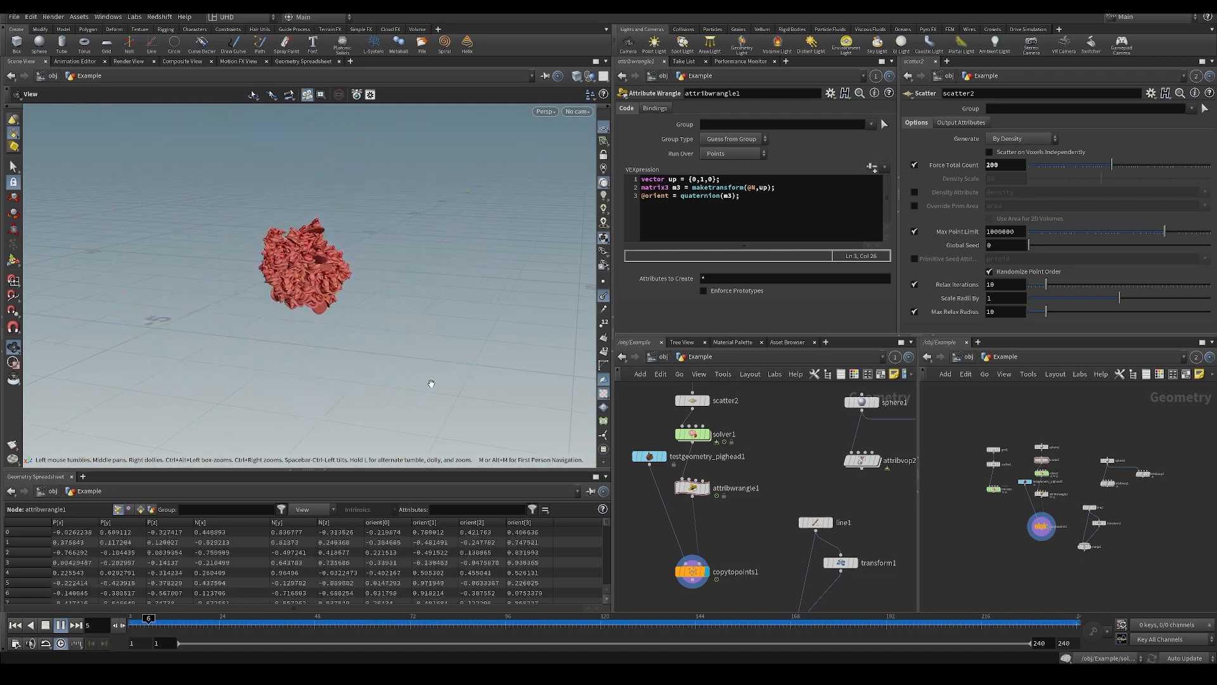
# Raise the speed of attribvop3 inside solver1 to 1 and return to the Example network.
pyautogui.doubleClick(693, 434)
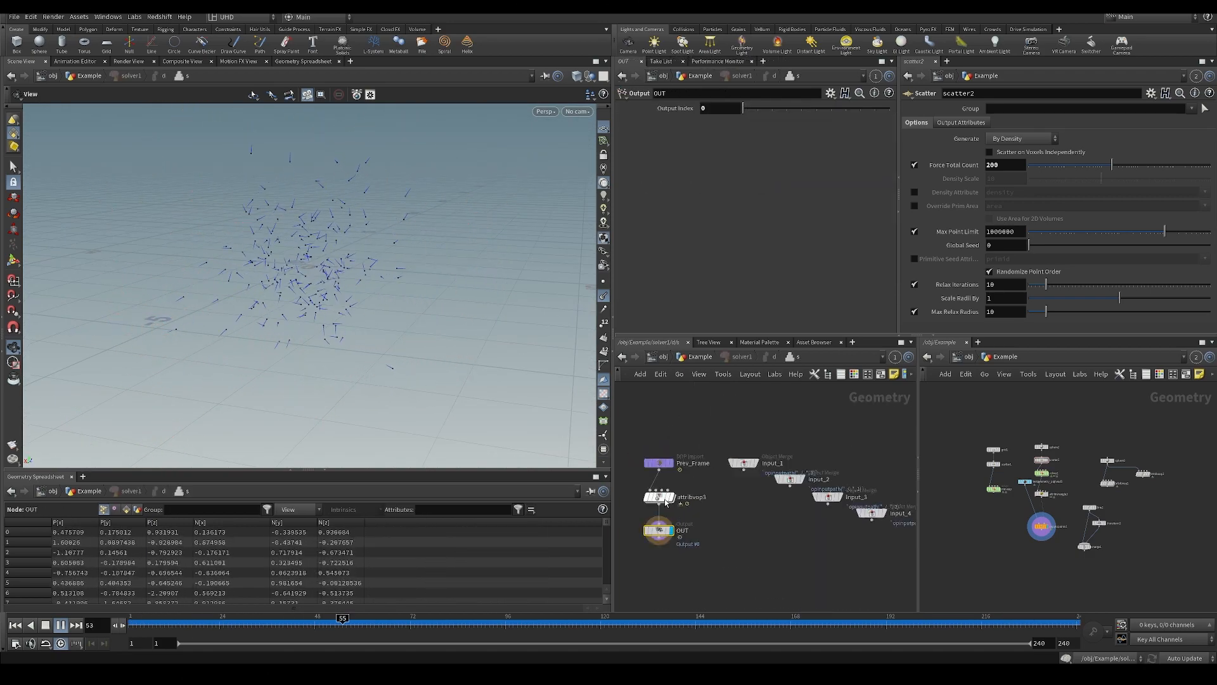
pyautogui.click(665, 499)
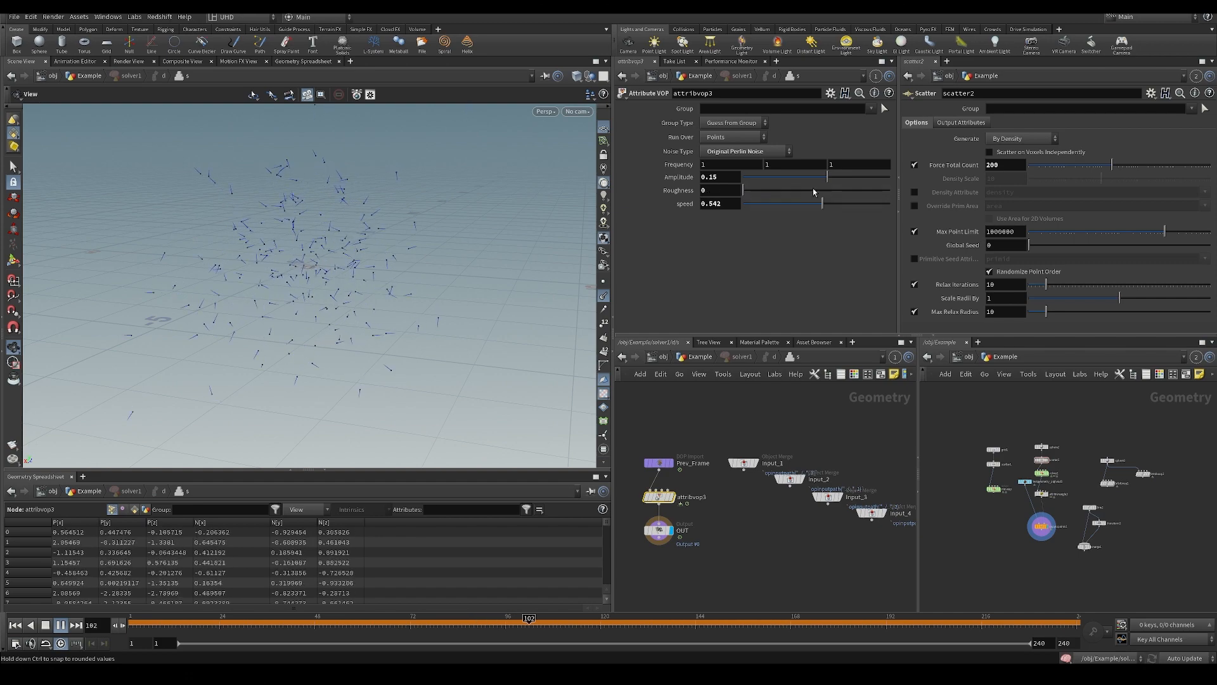
pyautogui.moveTo(930, 208); pyautogui.dragTo(933, 209)
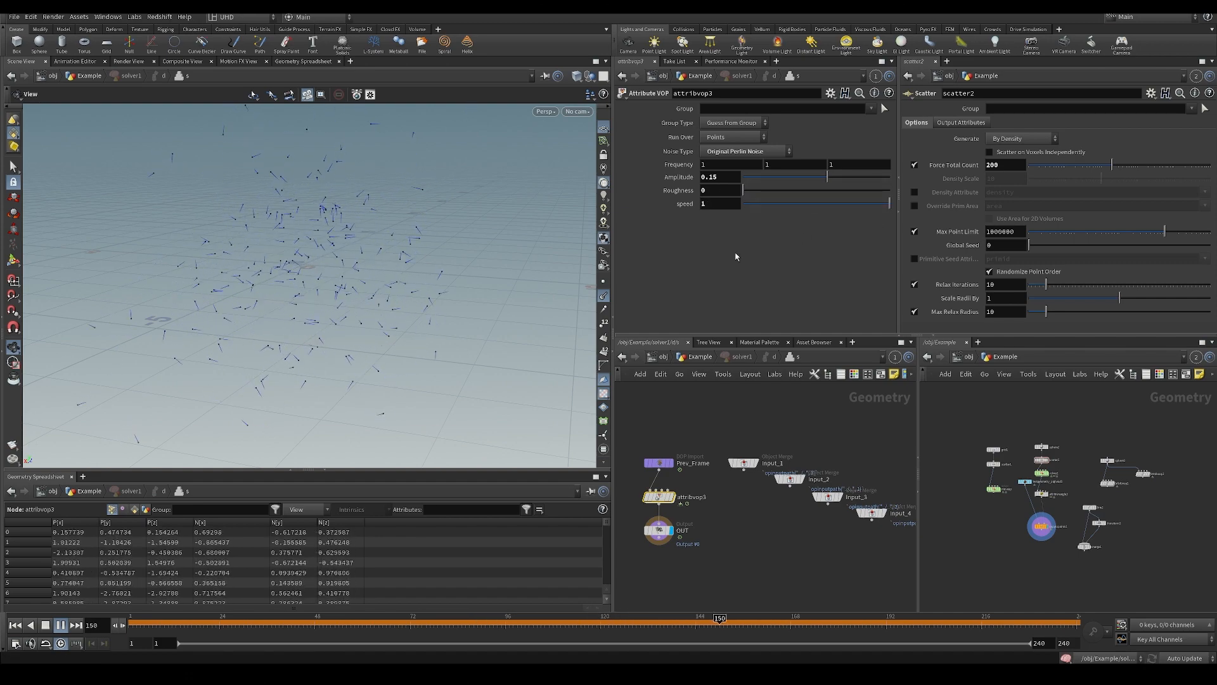
pyautogui.click(699, 357)
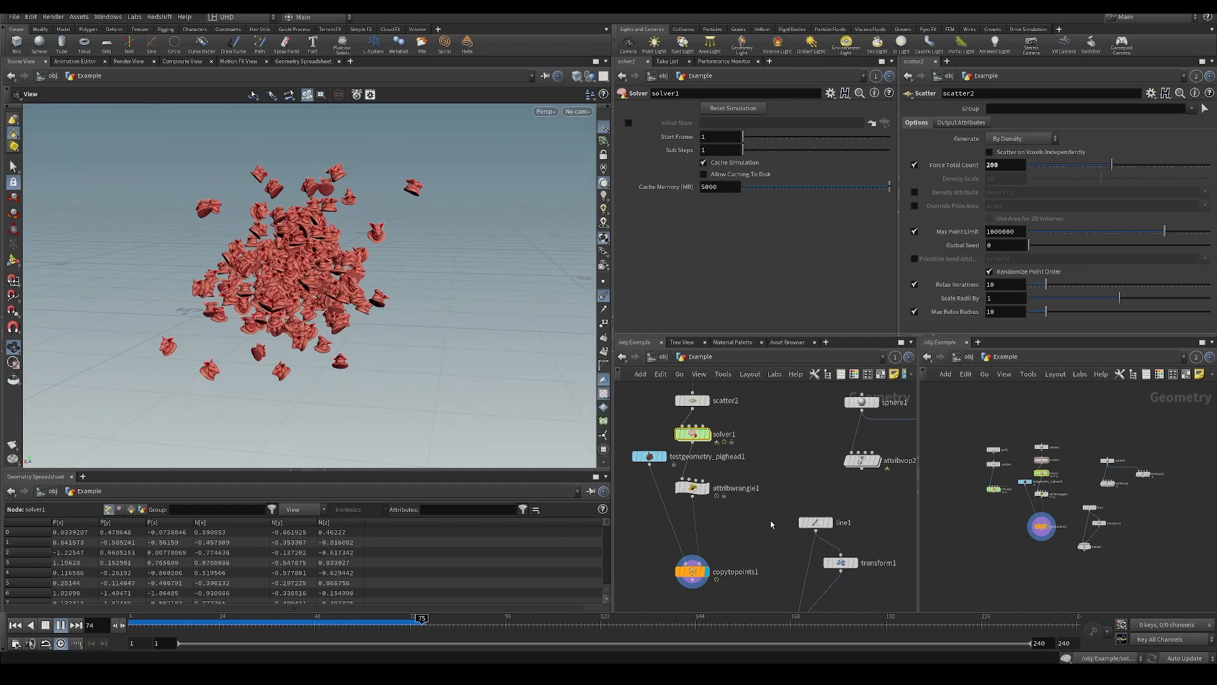
# Inside solver1, set attribvop3's noise frequency to 0.44 on all axes and its speed to 0.171, returning to the Example network.
pyautogui.doubleClick(692, 434)
pyautogui.scroll(-2, 771, 283)
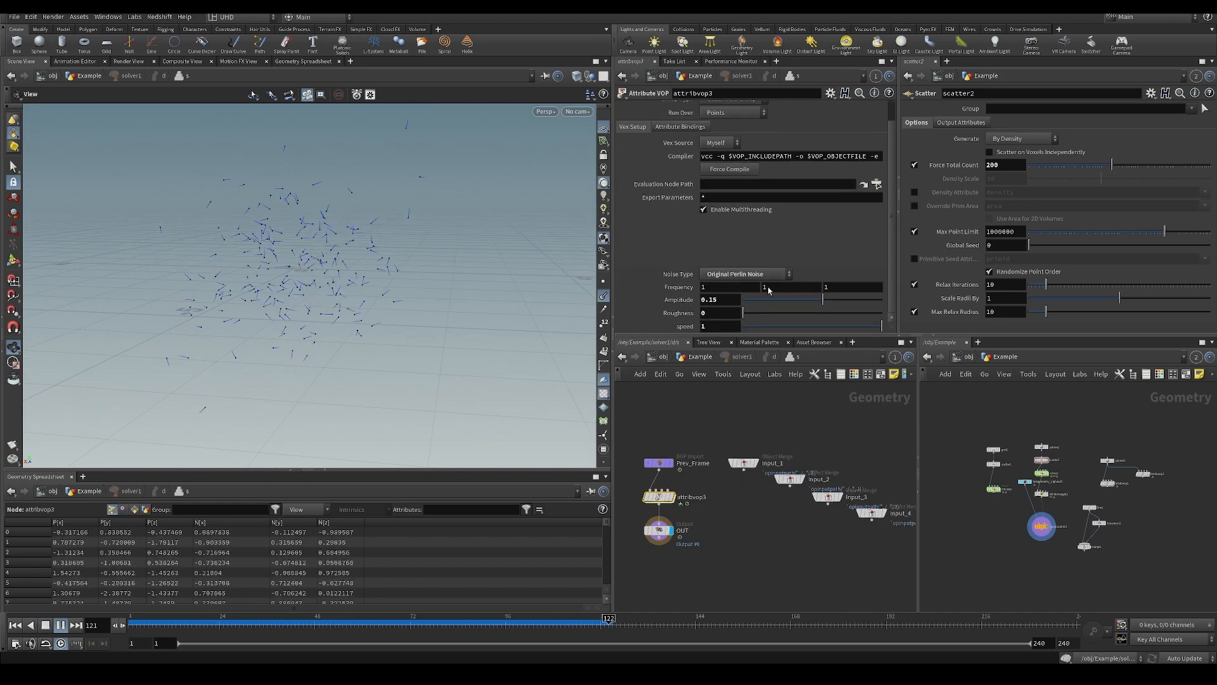
pyautogui.moveTo(678, 289); pyautogui.dragTo(444, 313, button='middle')
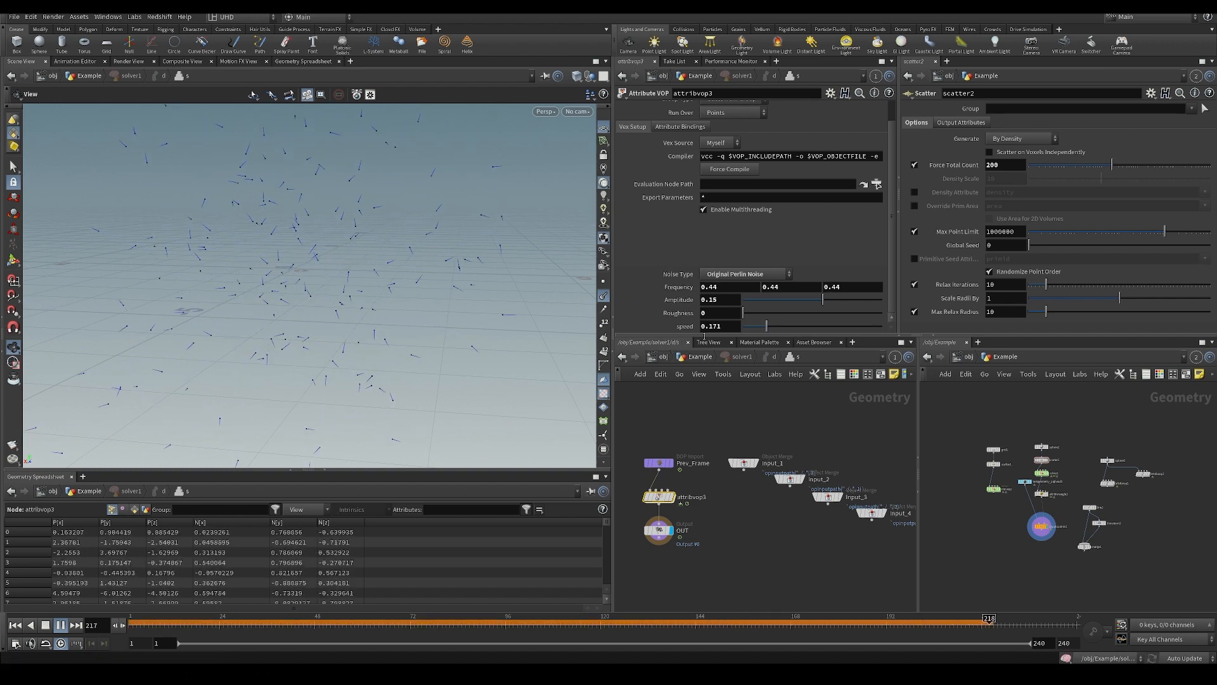
pyautogui.press('u')
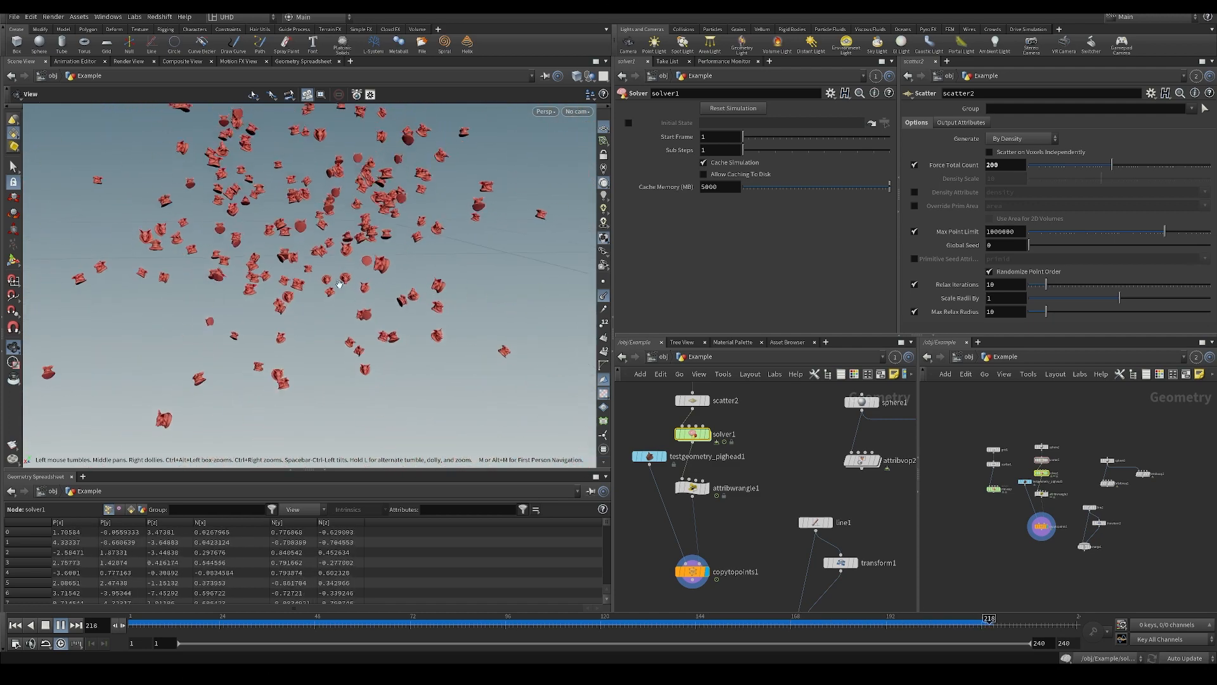
# Toggle attribwrangle1's bypass and step back through frames to compare the pig heads' orientation, leaving the wrangle active.
pyautogui.click(679, 487)
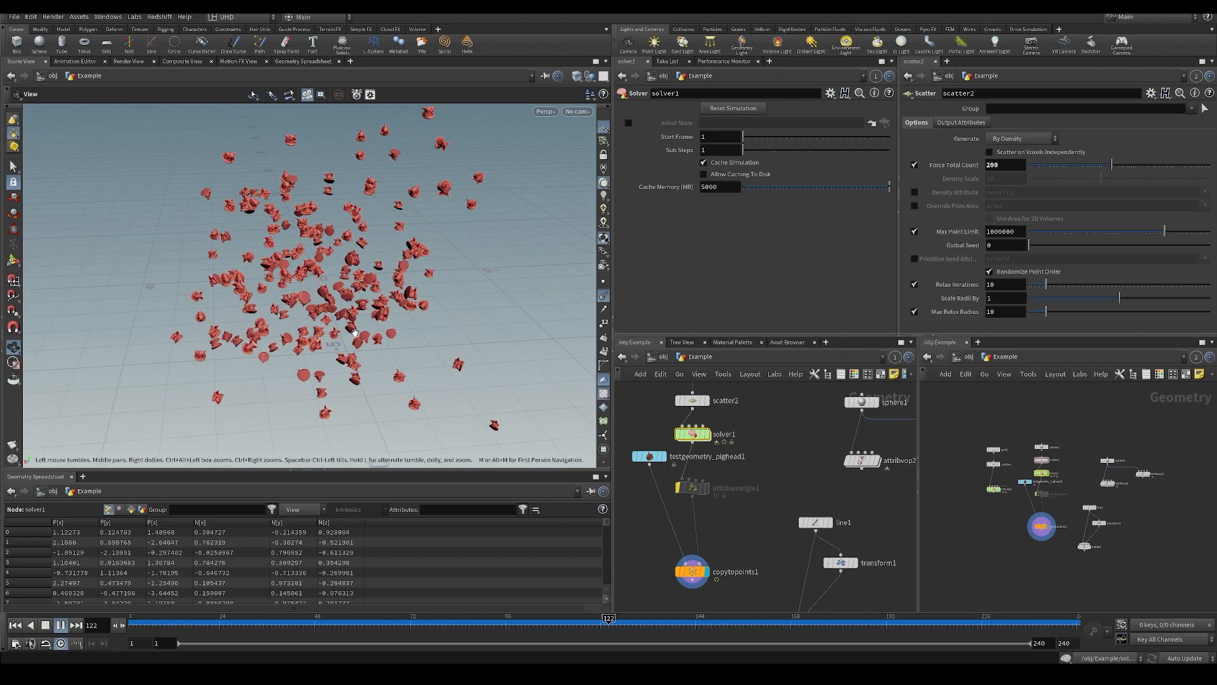
pyautogui.click(674, 473)
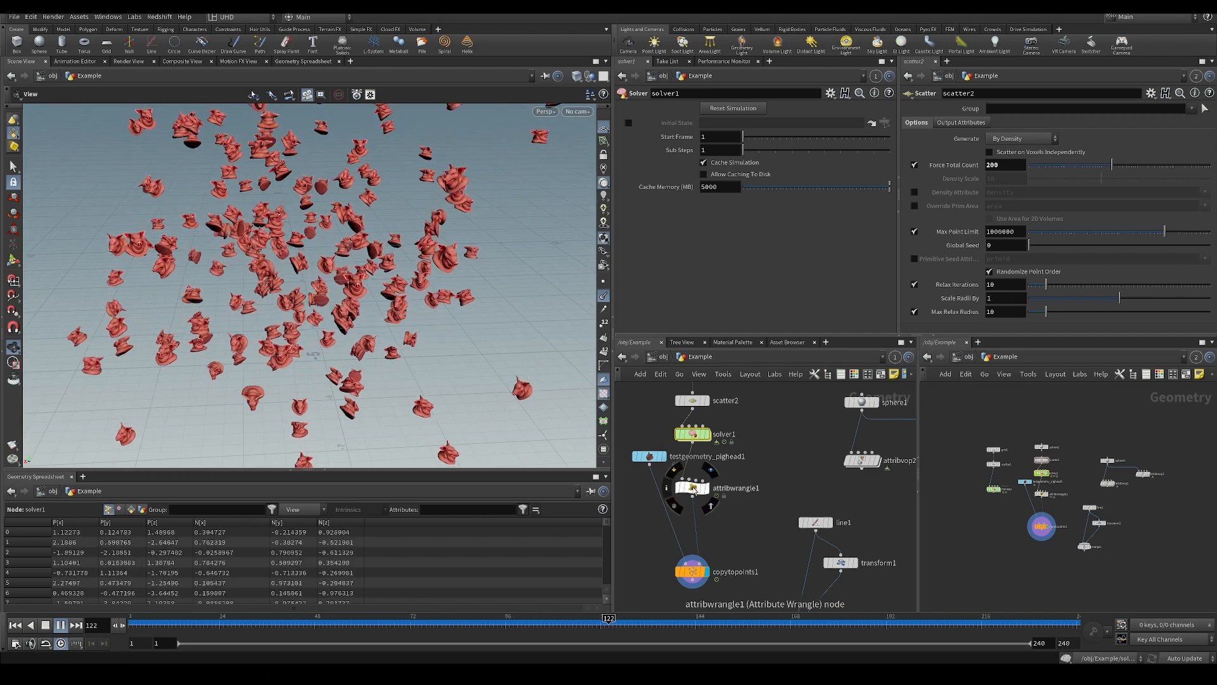
pyautogui.click(672, 473)
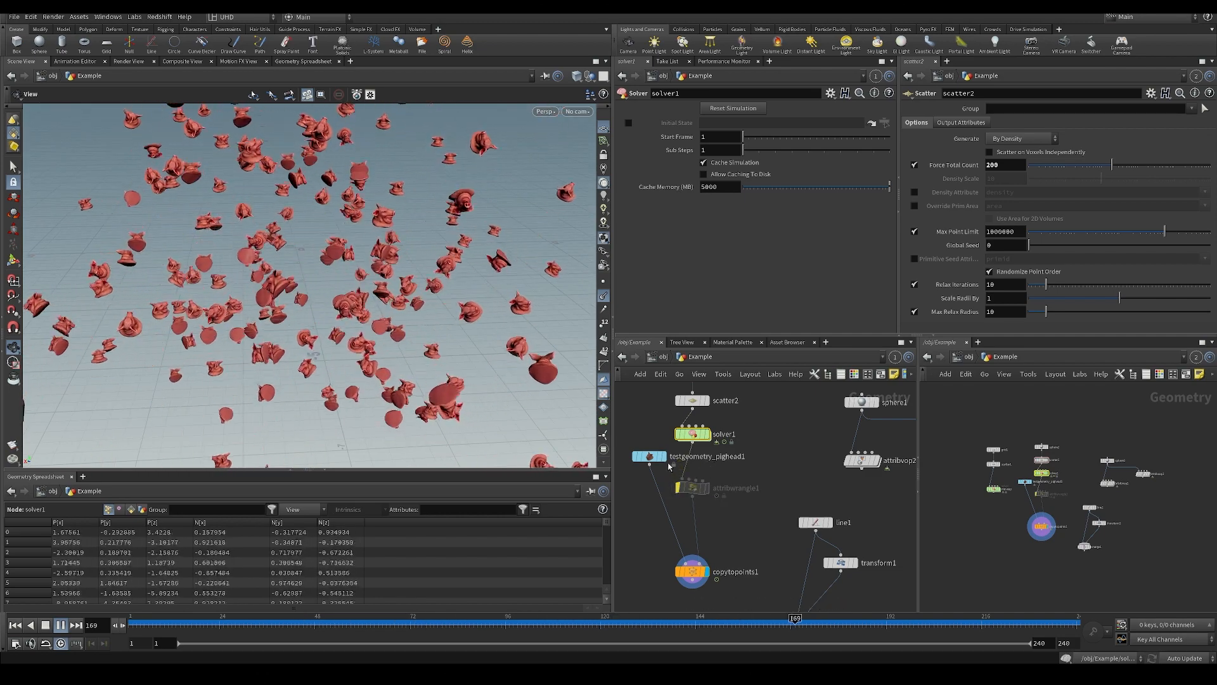
pyautogui.click(201, 624)
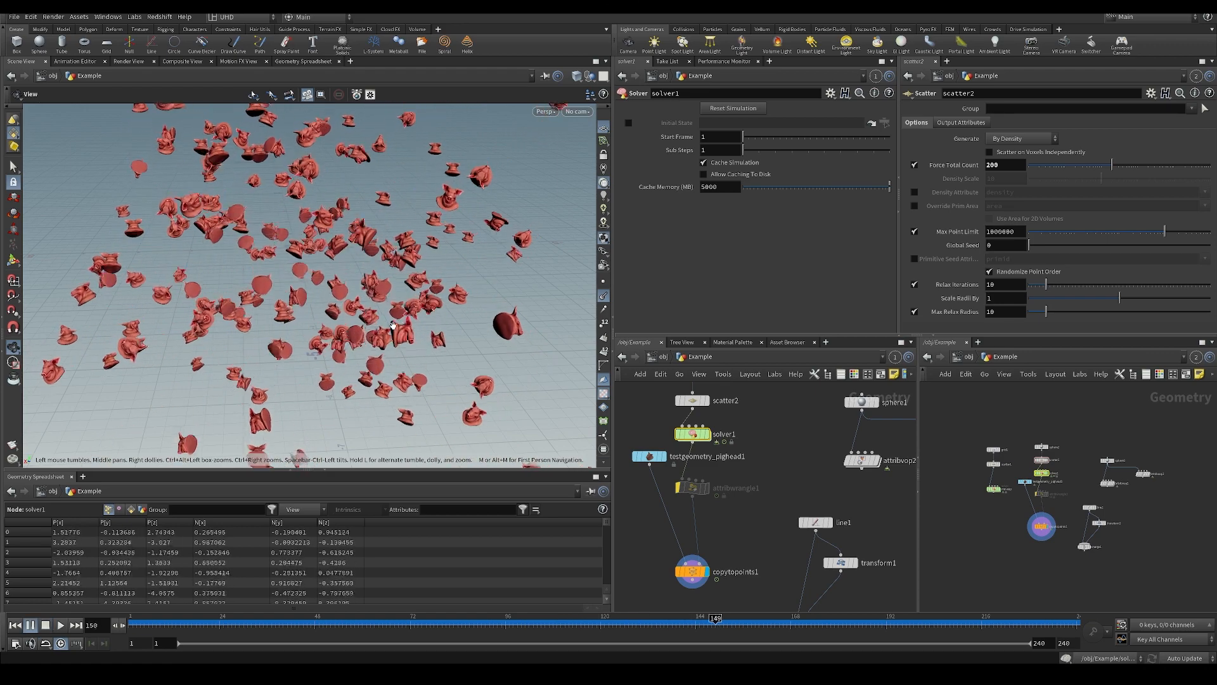
pyautogui.press('Left')
pyautogui.press('Left')
pyautogui.press('Left')
pyautogui.press('Left')
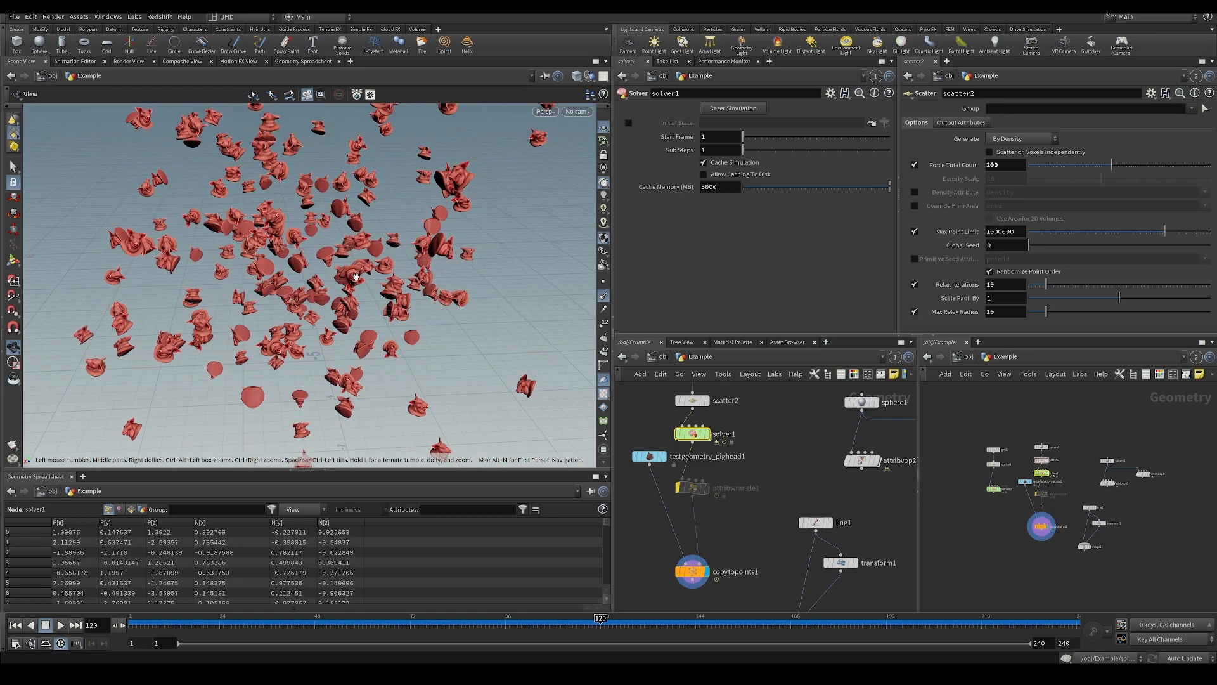
pyautogui.press('Left')
pyautogui.press('Left')
pyautogui.press('Left')
pyautogui.press('Left')
pyautogui.press('Left')
pyautogui.press('Left')
pyautogui.press('Left')
pyautogui.press('Left')
pyautogui.press('Left')
pyautogui.press('Left')
pyautogui.press('Left')
pyautogui.press('Left')
pyautogui.press('Left')
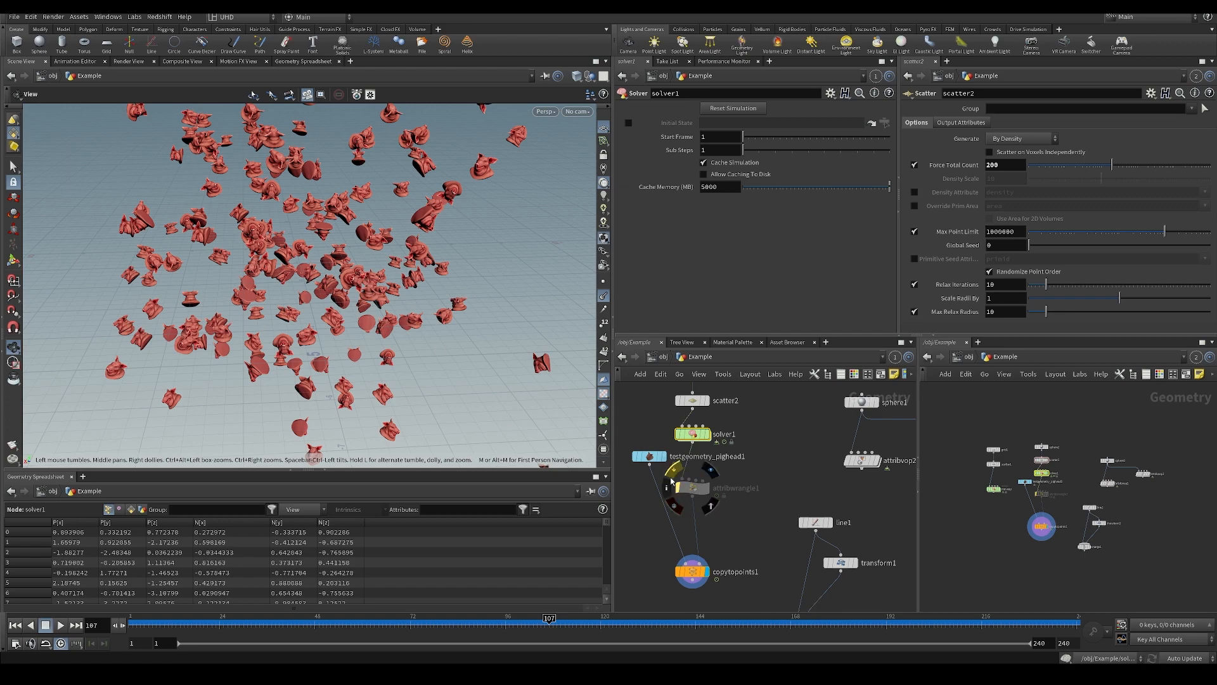
pyautogui.click(672, 480)
pyautogui.press('Up')
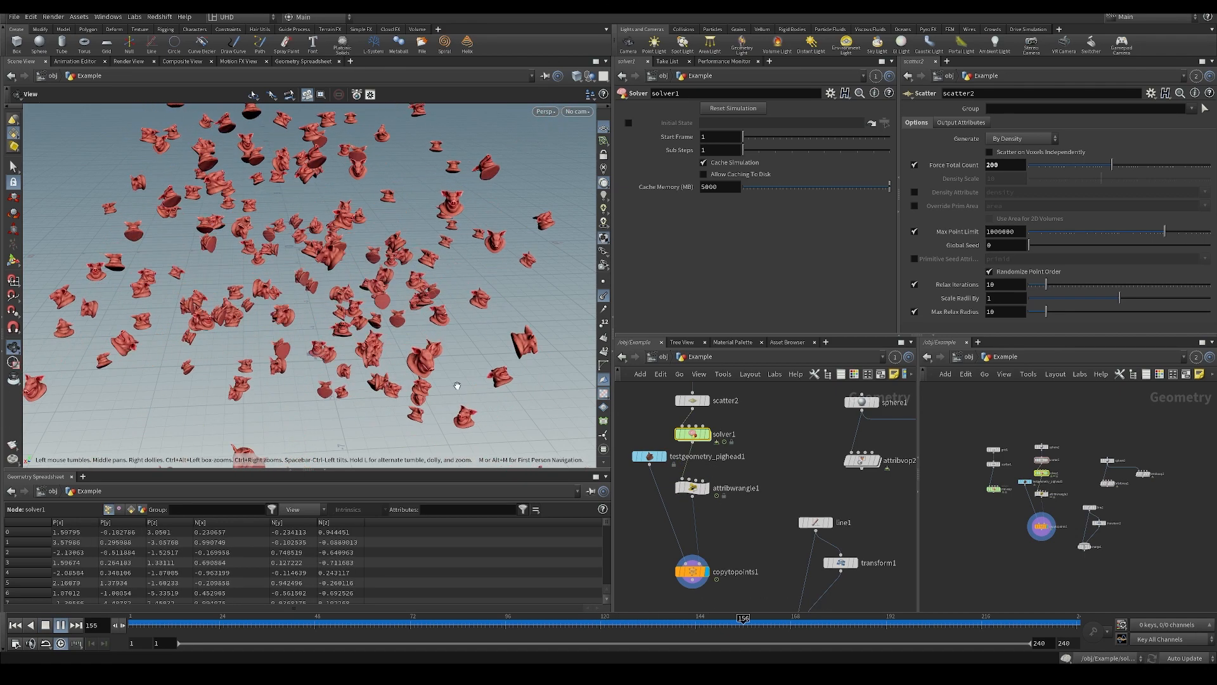
# Stop the animation at frame 109 and save the scene.
pyautogui.moveTo(403, 623); pyautogui.dragTo(556, 593)
pyautogui.scroll(-5, 360, 214)
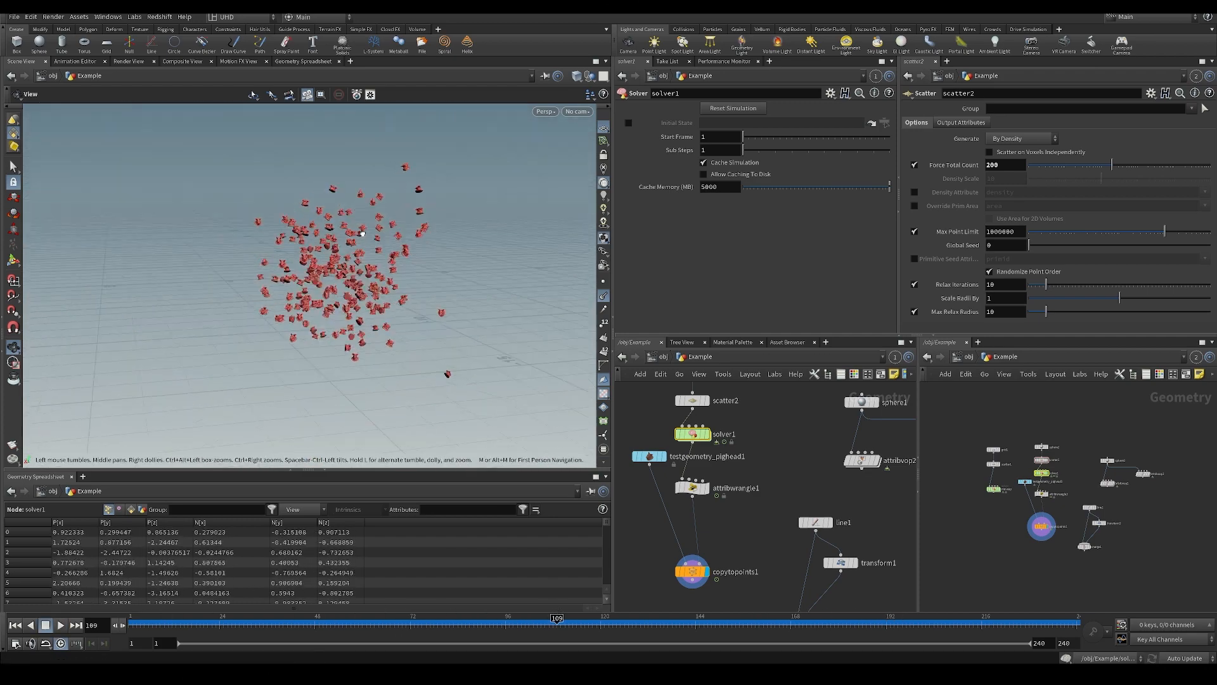
pyautogui.hotkey('ctrl', 's')
pyautogui.scroll(5, 414, 327)
pyautogui.moveTo(414, 327); pyautogui.dragTo(441, 276)
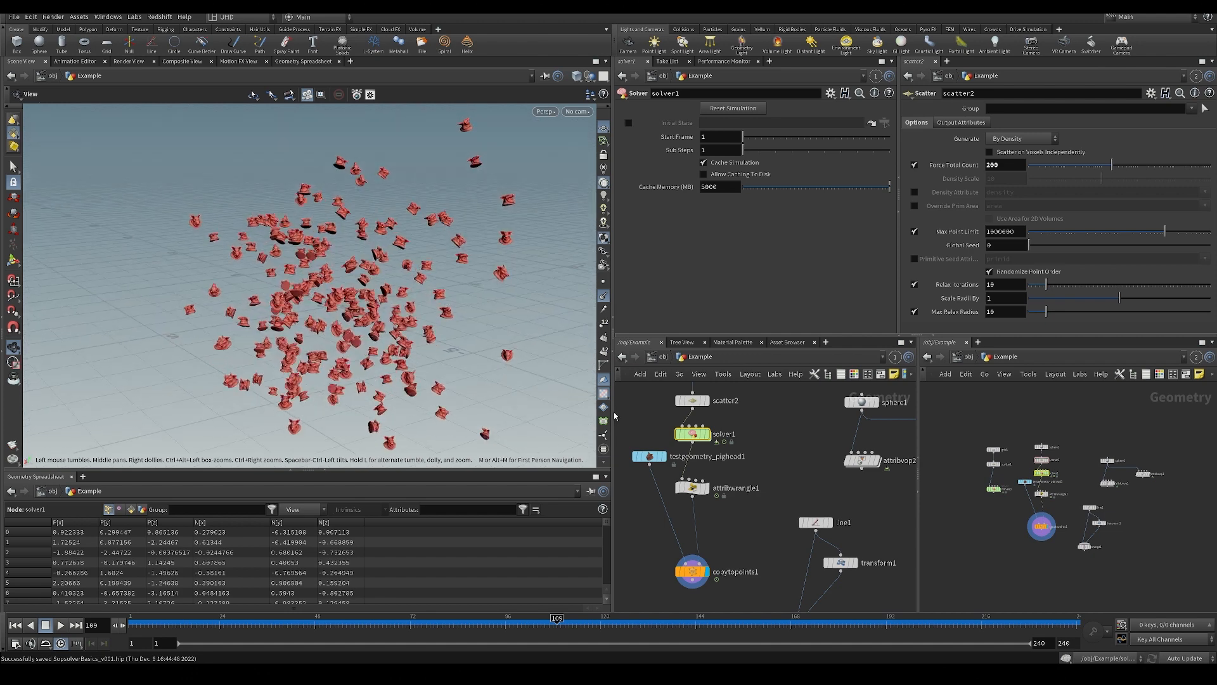
# Add a Trail node beside attribwrangle1 in the Example network and save the scene.
pyautogui.moveTo(734, 454); pyautogui.dragTo(703, 443, button='middle')
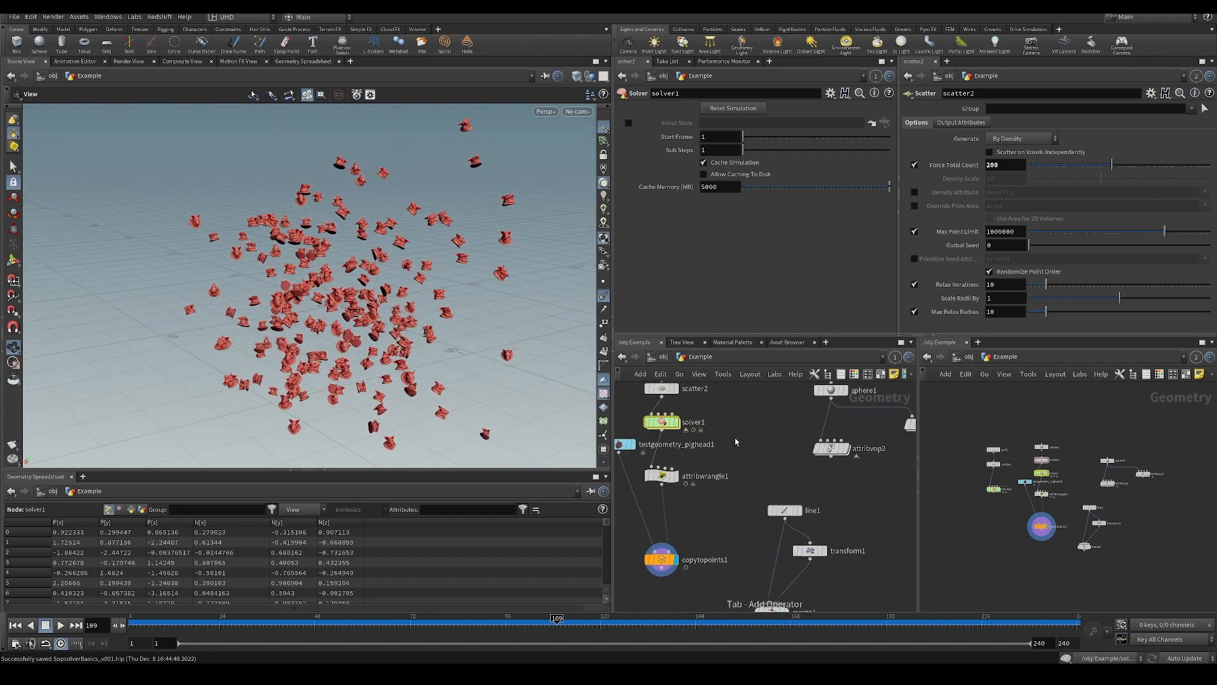
pyautogui.press('Tab')
pyautogui.write('trail')
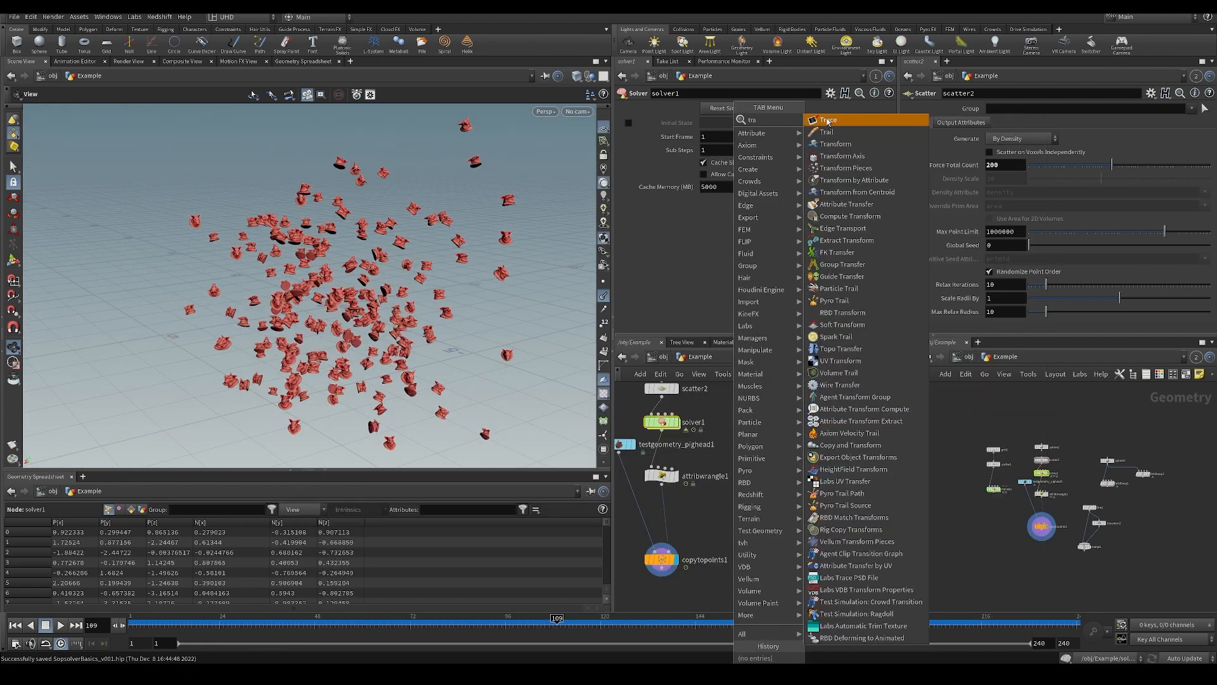
pyautogui.press('Return')
pyautogui.click(718, 506)
pyautogui.moveTo(710, 439); pyautogui.dragTo(720, 440, button='middle')
pyautogui.hotkey('ctrl', 's')
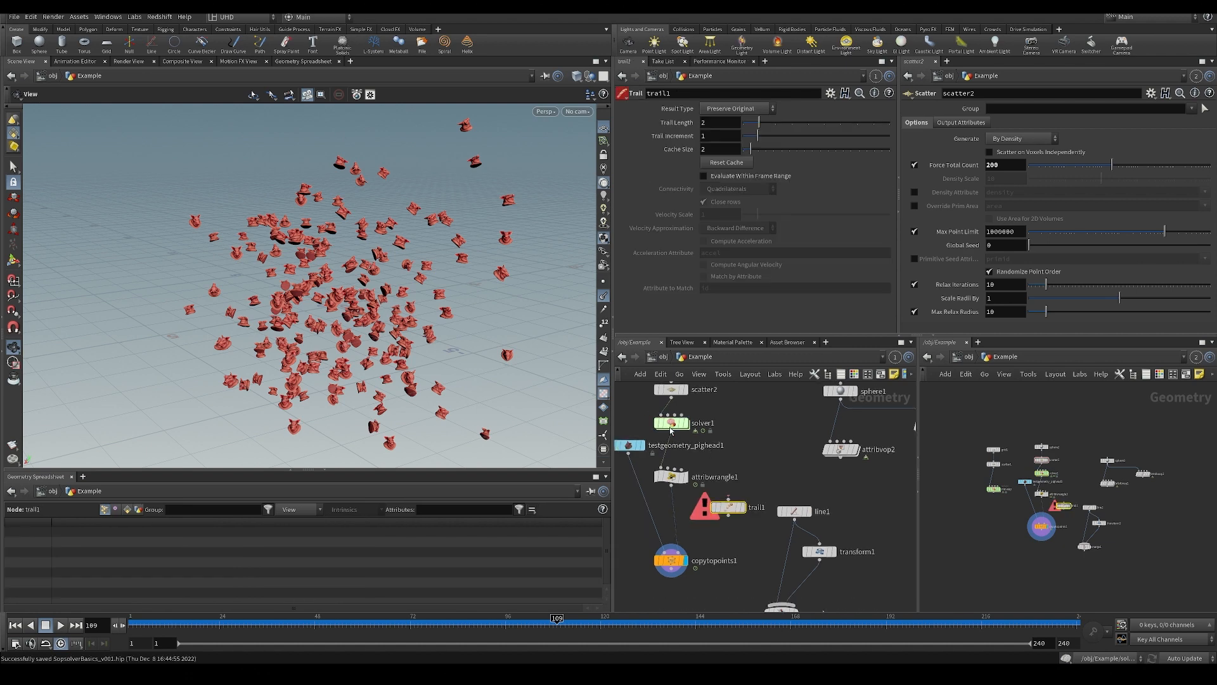
pyautogui.click(671, 433)
pyautogui.moveTo(776, 461); pyautogui.dragTo(772, 530, button='middle')
pyautogui.moveTo(385, 327); pyautogui.dragTo(453, 254)
pyautogui.moveTo(754, 521)
pyautogui.mouseDown(button='middle')
pyautogui.moveTo(773, 460)
pyautogui.moveTo(758, 517)
pyautogui.mouseUp(button='middle')
pyautogui.hotkey('ctrl', 'x')
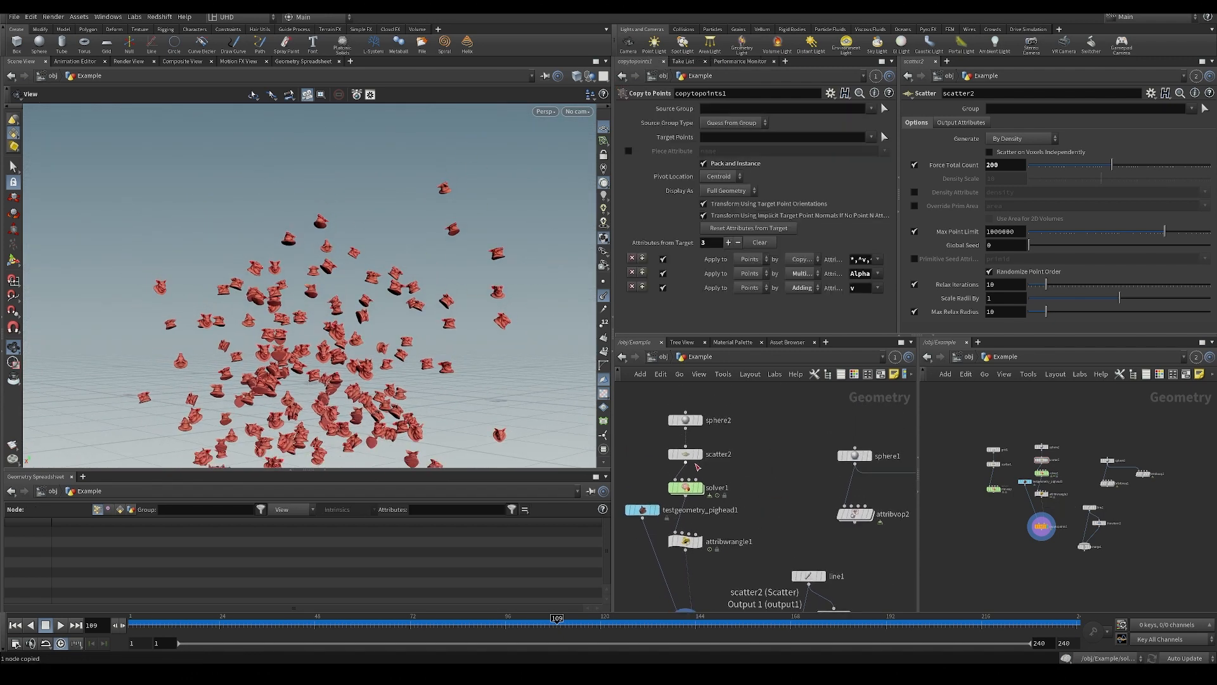
pyautogui.moveTo(691, 454); pyautogui.dragTo(700, 442)
pyautogui.moveTo(780, 518); pyautogui.dragTo(780, 459, button='middle')
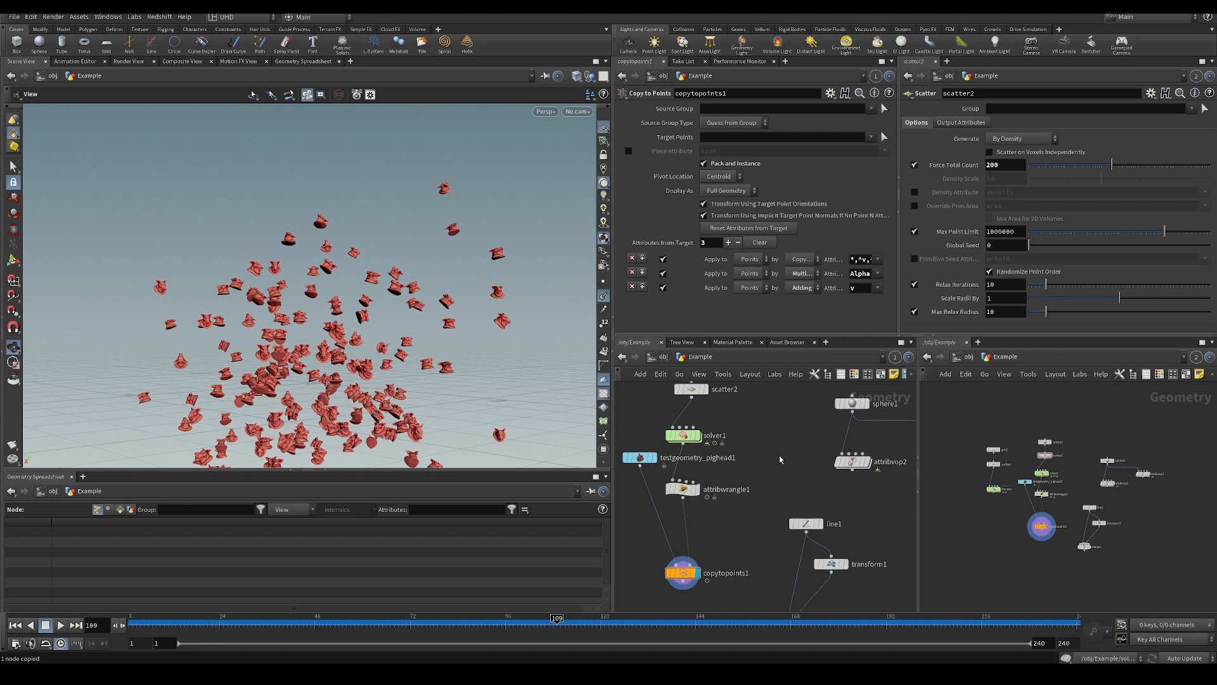
pyautogui.hotkey('ctrl', 'z')
pyautogui.hotkey('ctrl', 'z')
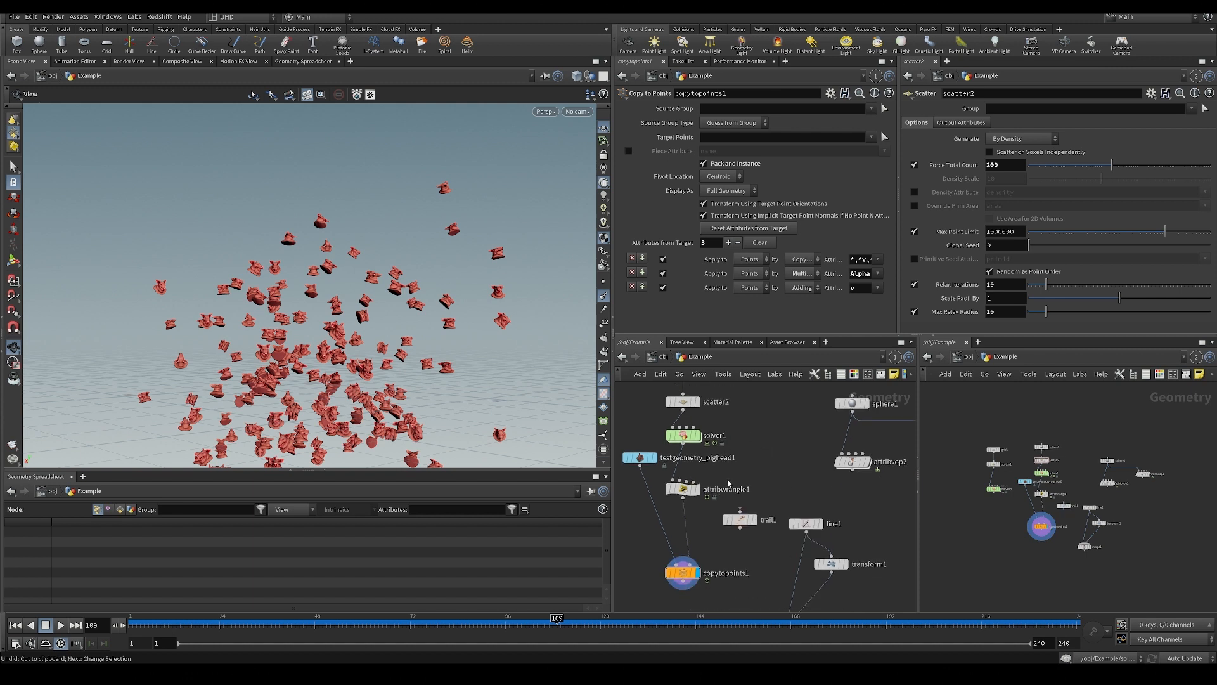
# Wire solver1's output into trail1 and display the Trail node with its parameters.
pyautogui.click(740, 510)
pyautogui.click(682, 475)
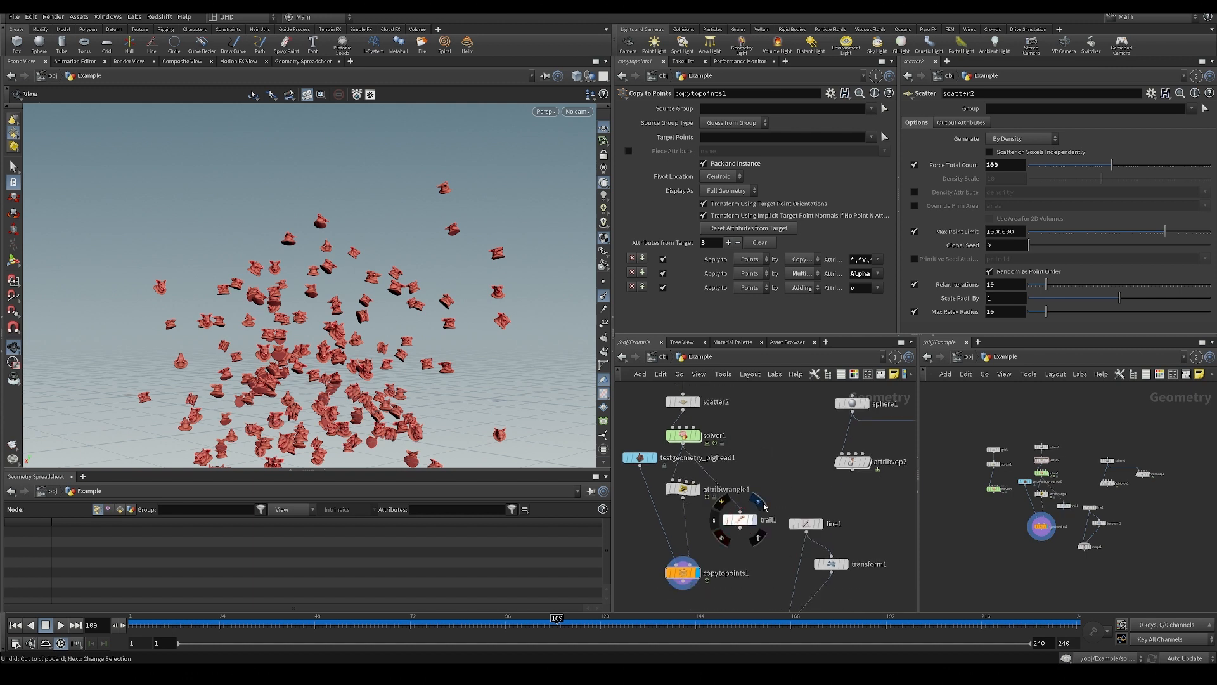
pyautogui.click(752, 519)
pyautogui.click(753, 519)
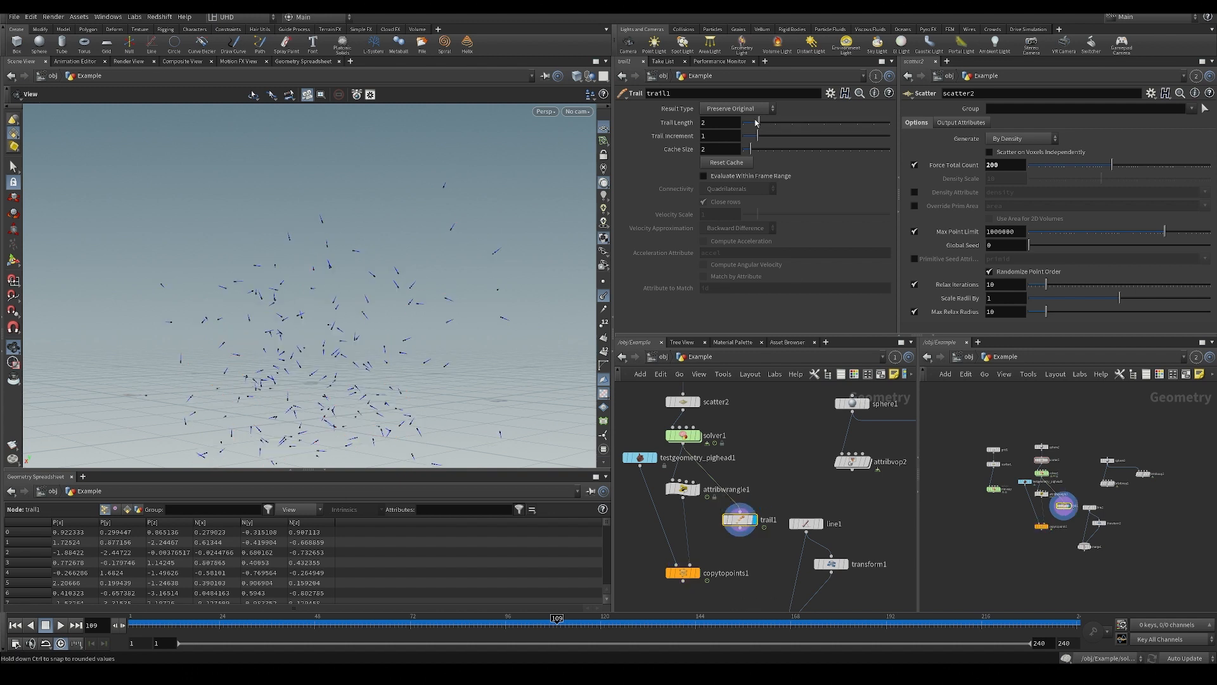
# Set trail1's Trail Length to 24 and save the scene.
pyautogui.moveTo(728, 125); pyautogui.dragTo(740, 328, button='middle')
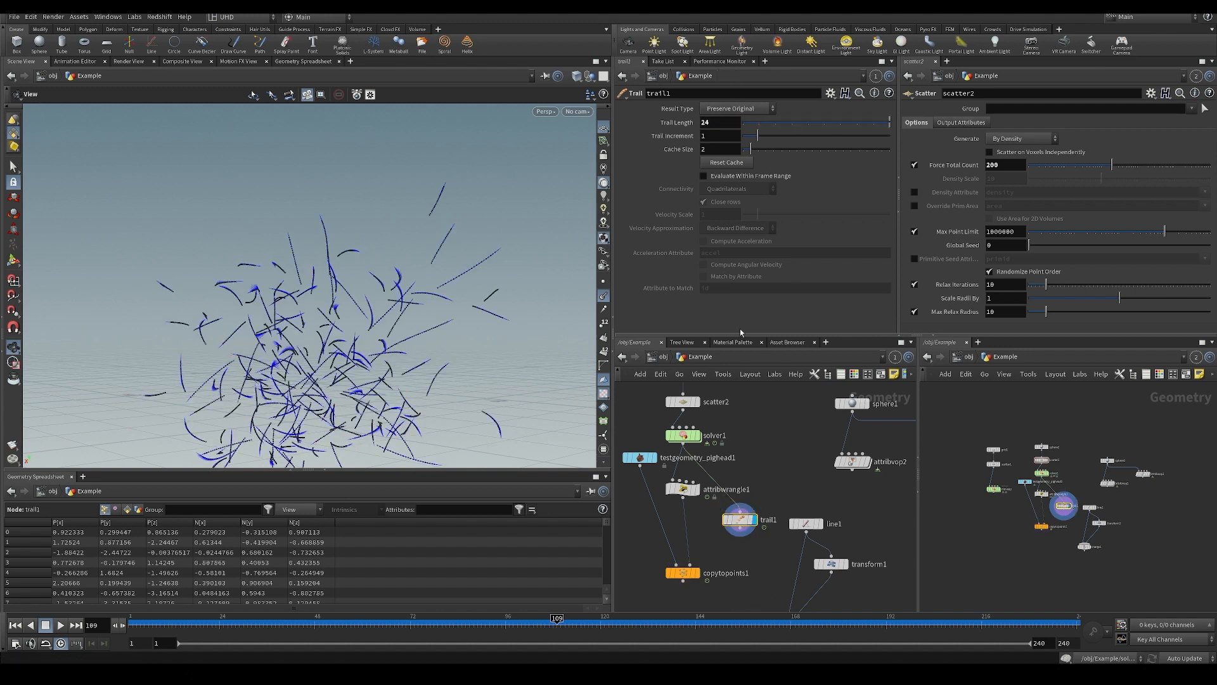
pyautogui.moveTo(746, 482); pyautogui.dragTo(743, 524, button='middle')
pyautogui.hotkey('ctrl', 's')
# Display scatter2 to view the source points, then return the display to trail1.
pyautogui.keyDown('shift'); pyautogui.moveTo(681, 481); pyautogui.dragTo(682, 431); pyautogui.keyUp('shift')
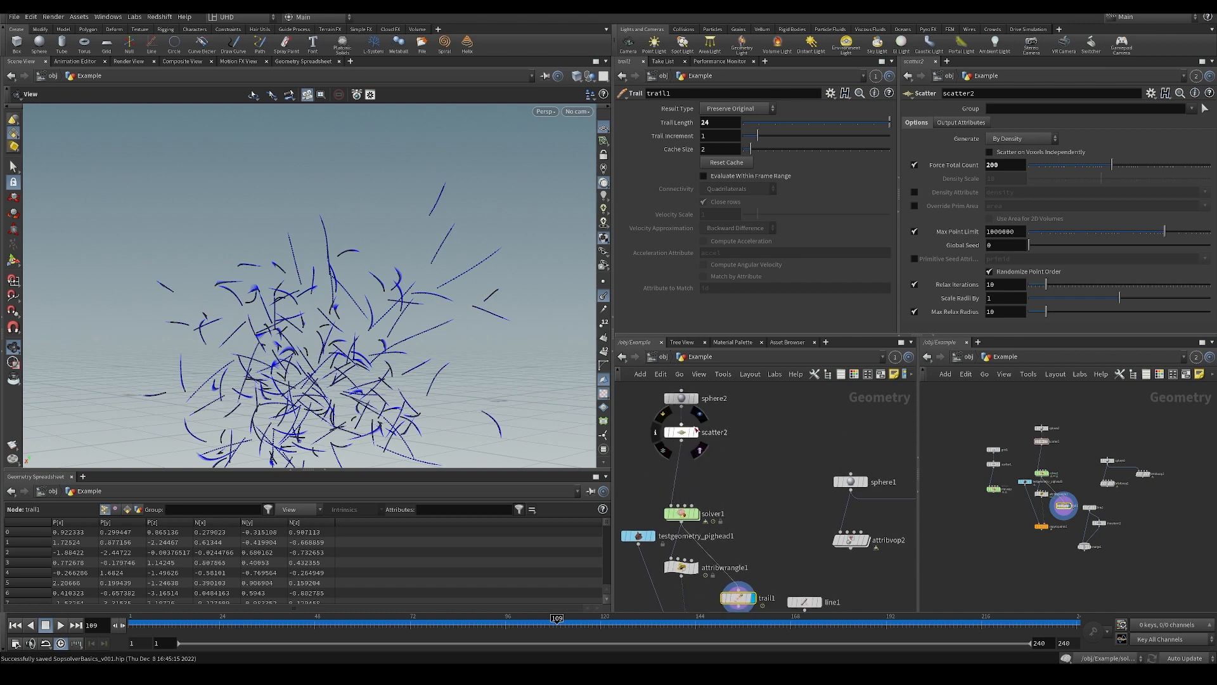
pyautogui.click(697, 431)
pyautogui.click(765, 473)
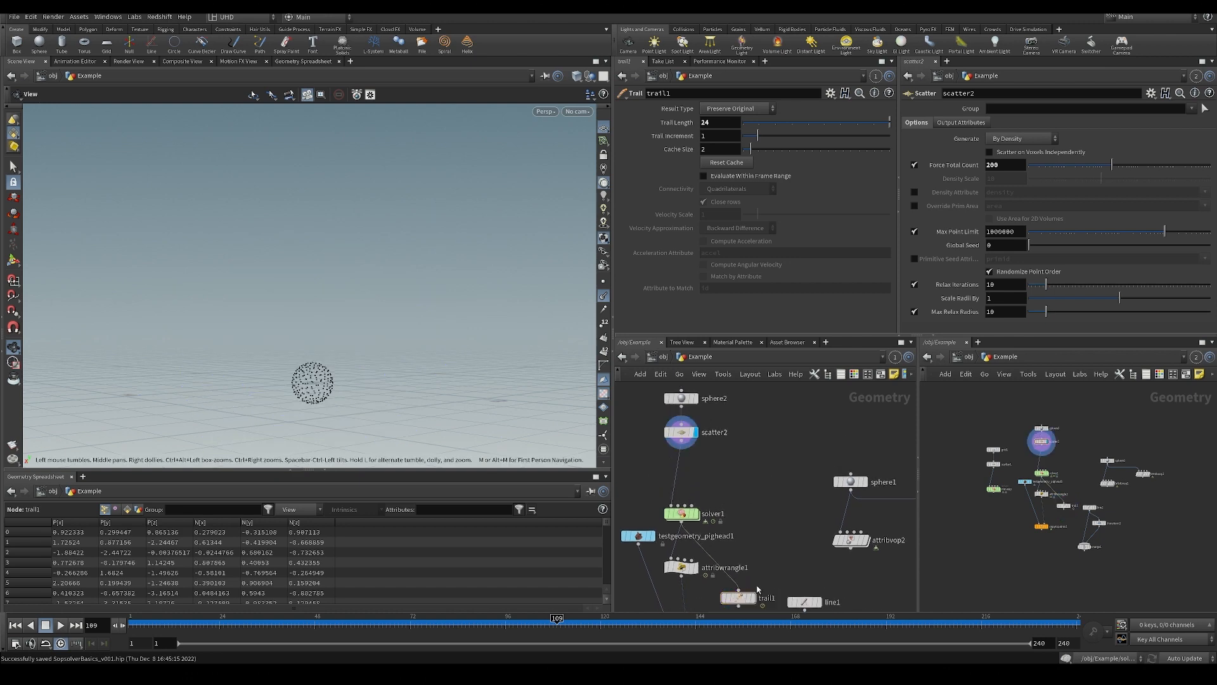
pyautogui.click(753, 597)
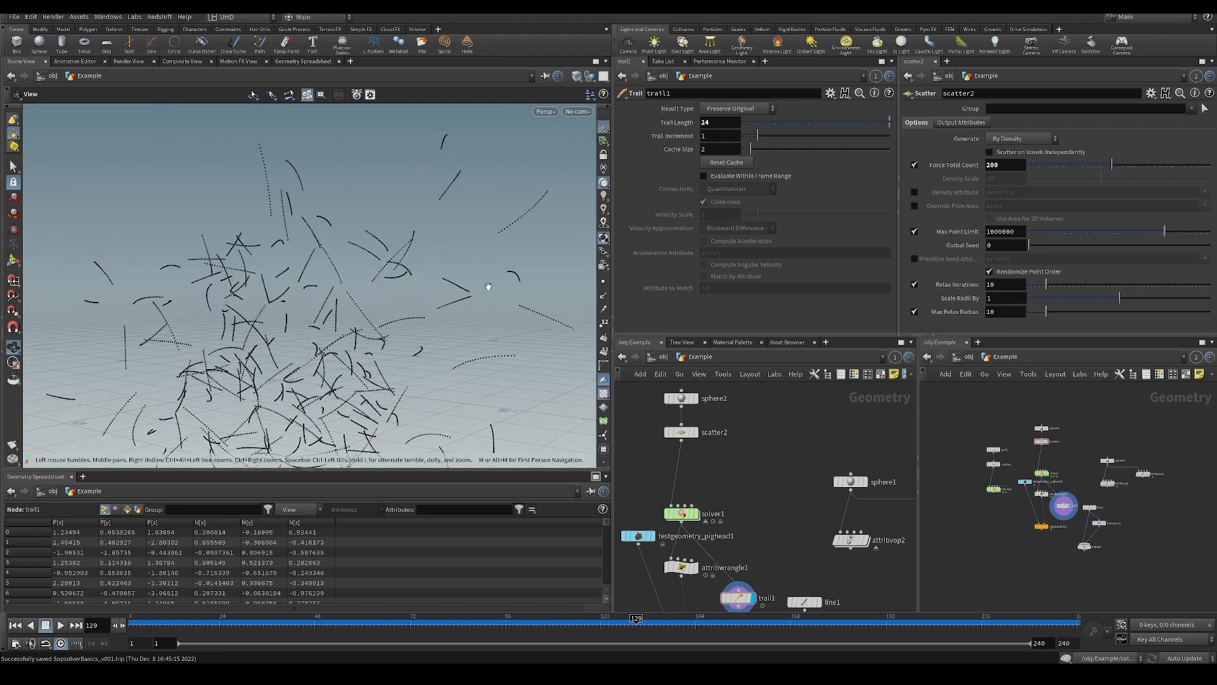
# Examine the trailed points from several angles and scrub the timeline to frame 105.
pyautogui.moveTo(571, 380); pyautogui.dragTo(400, 331)
pyautogui.moveTo(400, 331); pyautogui.dragTo(375, 367, button='right')
pyautogui.moveTo(361, 330); pyautogui.dragTo(369, 301)
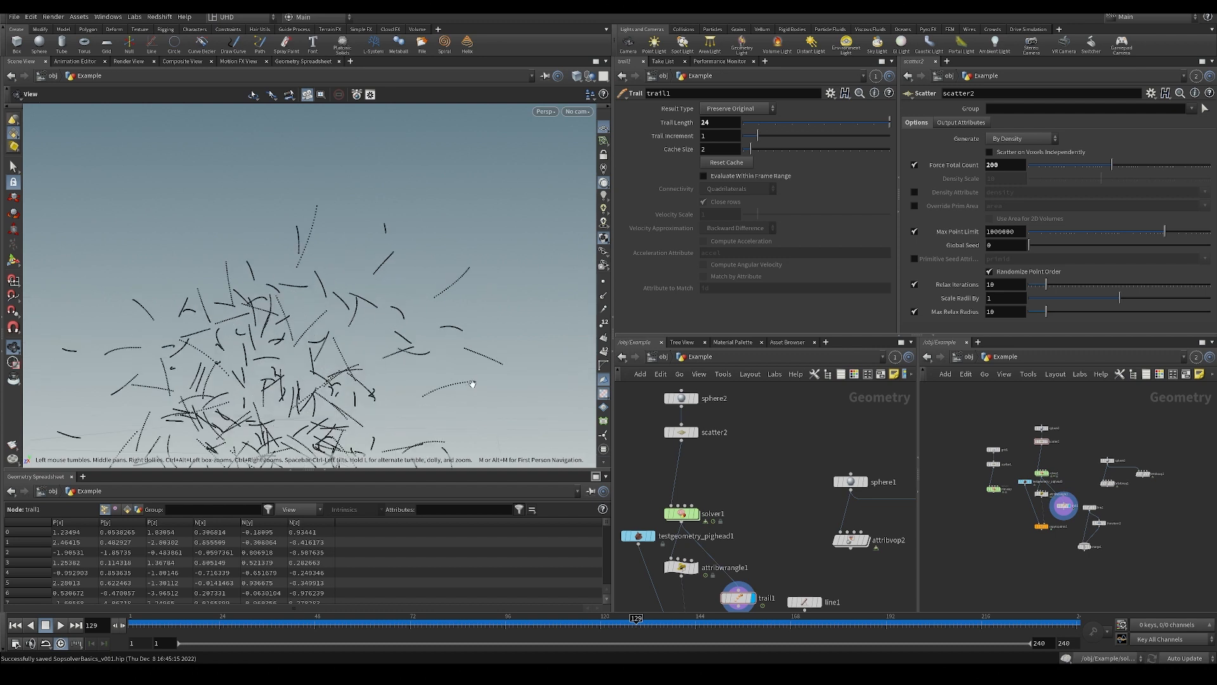
pyautogui.moveTo(796, 465); pyautogui.dragTo(747, 454, button='middle')
pyautogui.scroll(4, 730, 428)
pyautogui.scroll(-5, 739, 435)
pyautogui.scroll(3, 705, 458)
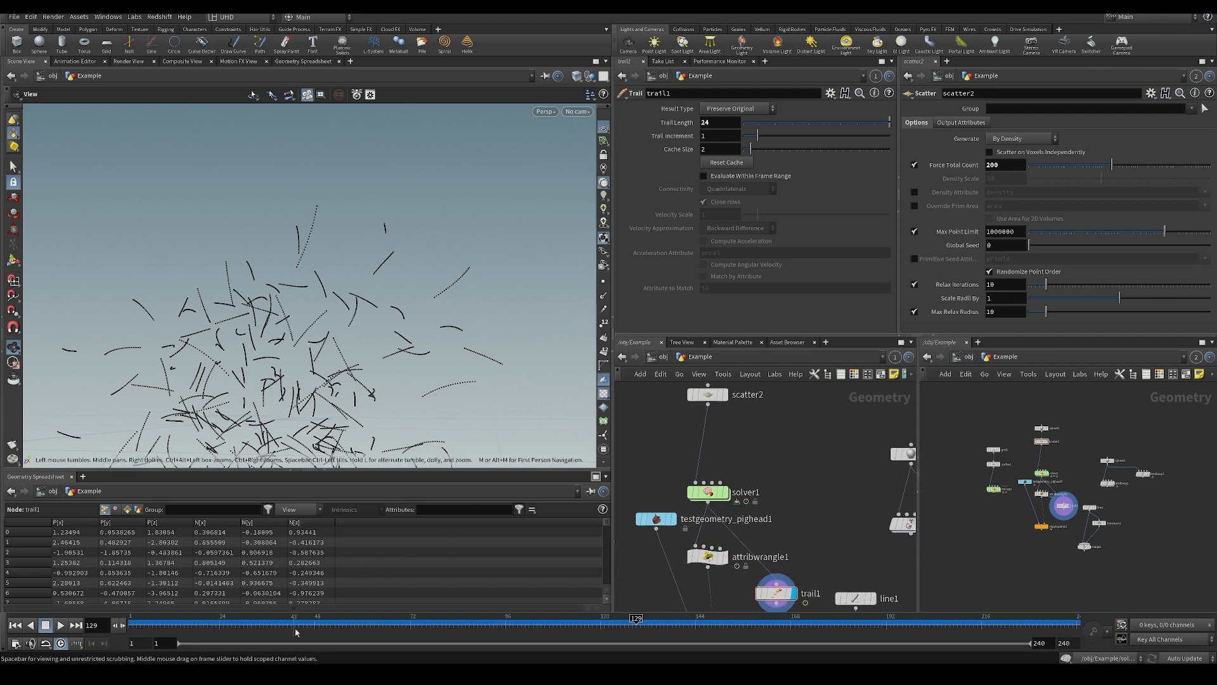
pyautogui.moveTo(294, 627); pyautogui.dragTo(540, 621)
# Add a second Attribute Wrangle node above trail1, beside attribwrangle1.
pyautogui.moveTo(746, 504); pyautogui.dragTo(757, 433, button='middle')
pyautogui.press('Tab')
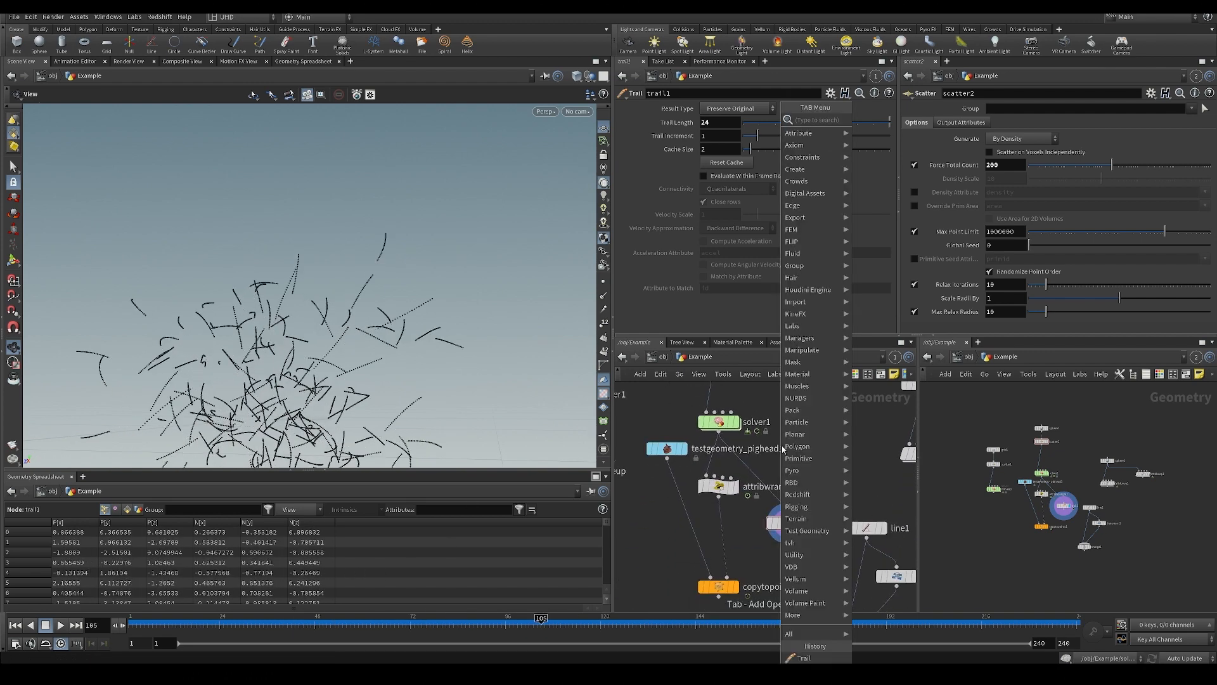
pyautogui.write('awr')
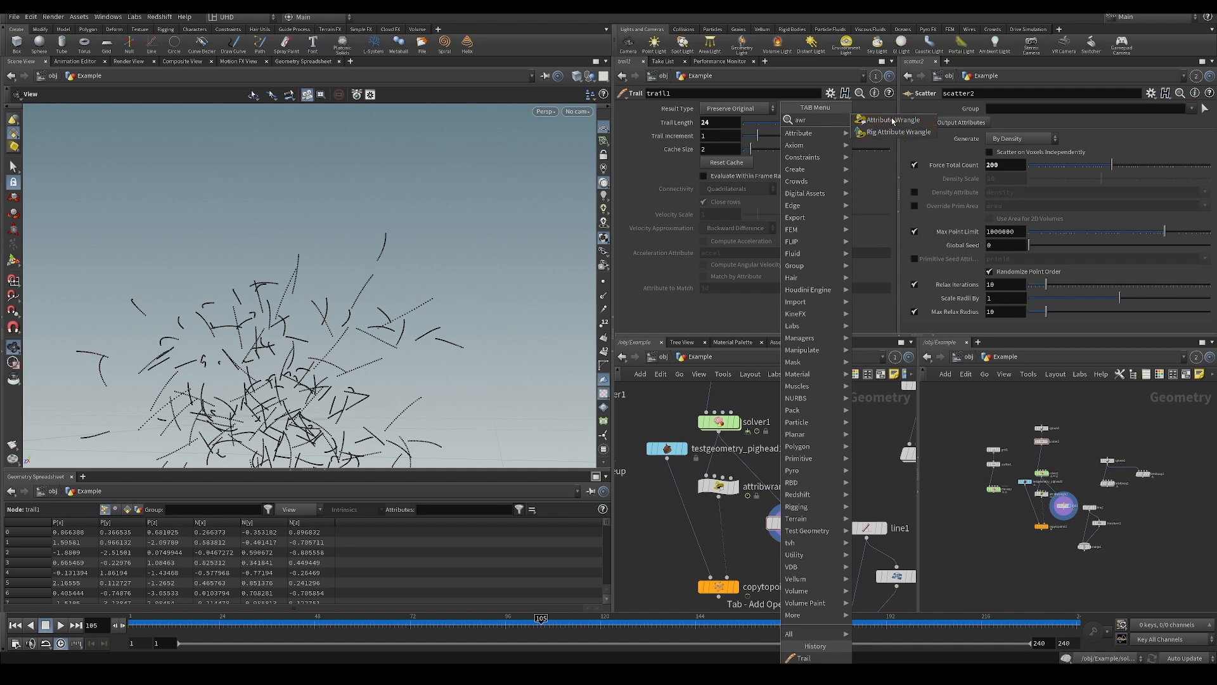
pyautogui.click(892, 121)
pyautogui.press('Tab')
pyautogui.write('awr')
pyautogui.click(913, 119)
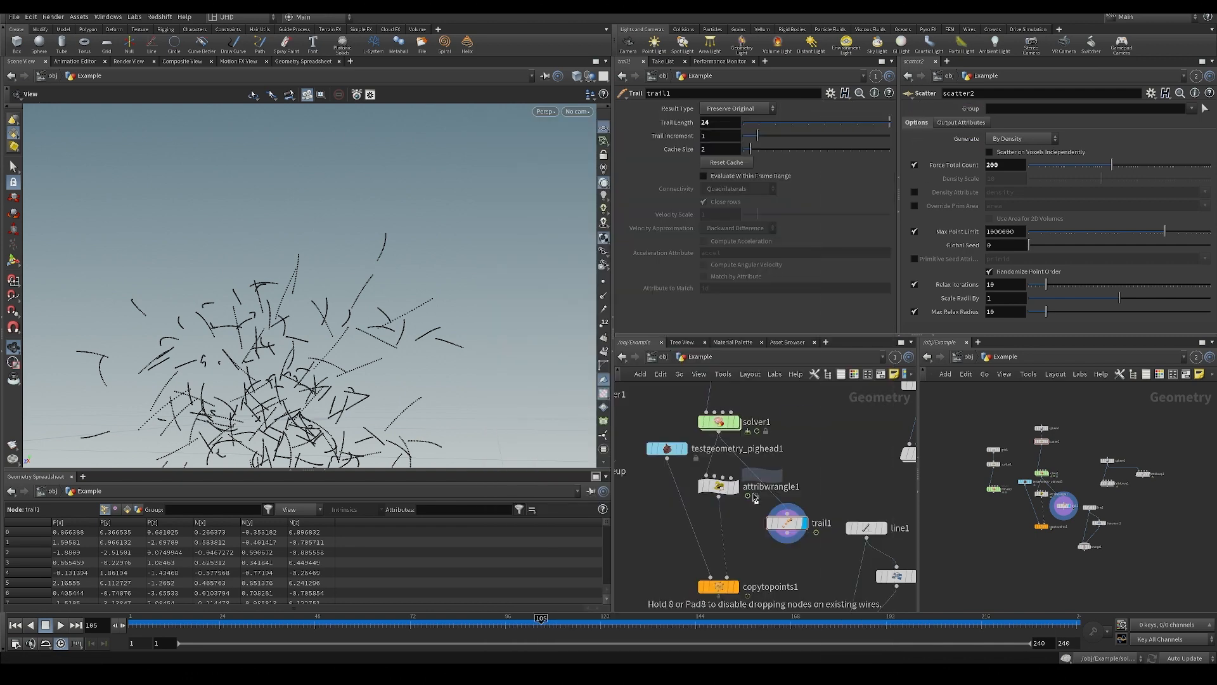
pyautogui.click(755, 468)
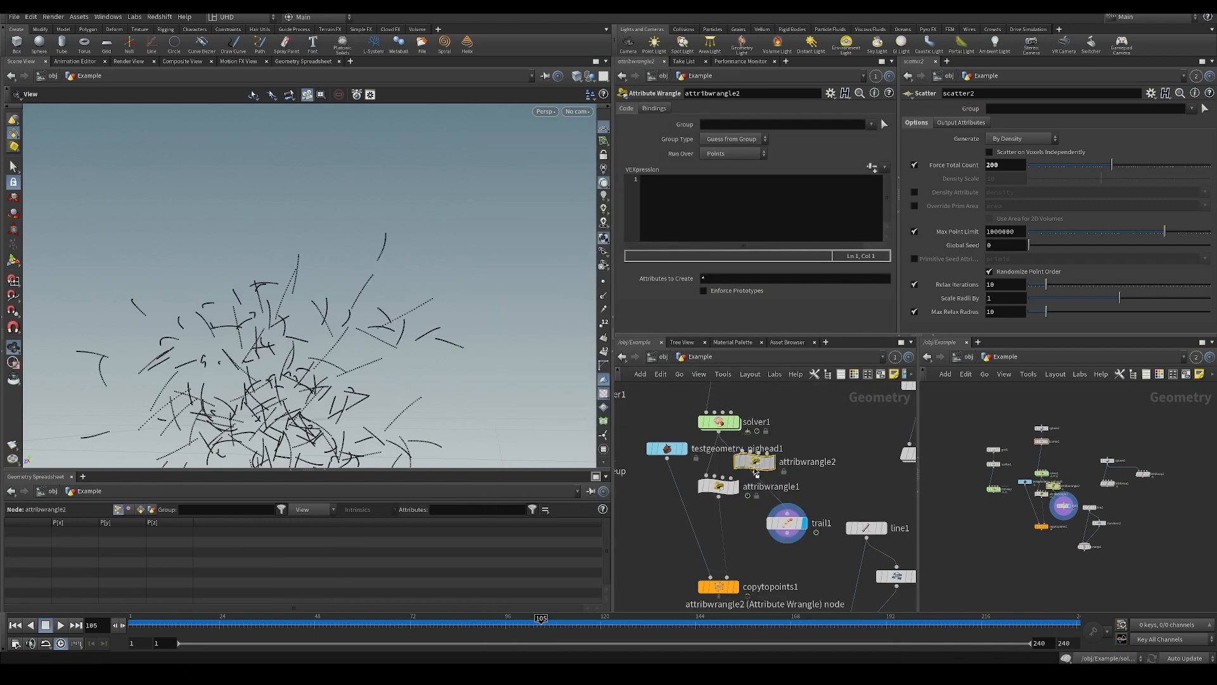
pyautogui.moveTo(756, 472); pyautogui.dragTo(789, 471)
pyautogui.click(732, 208)
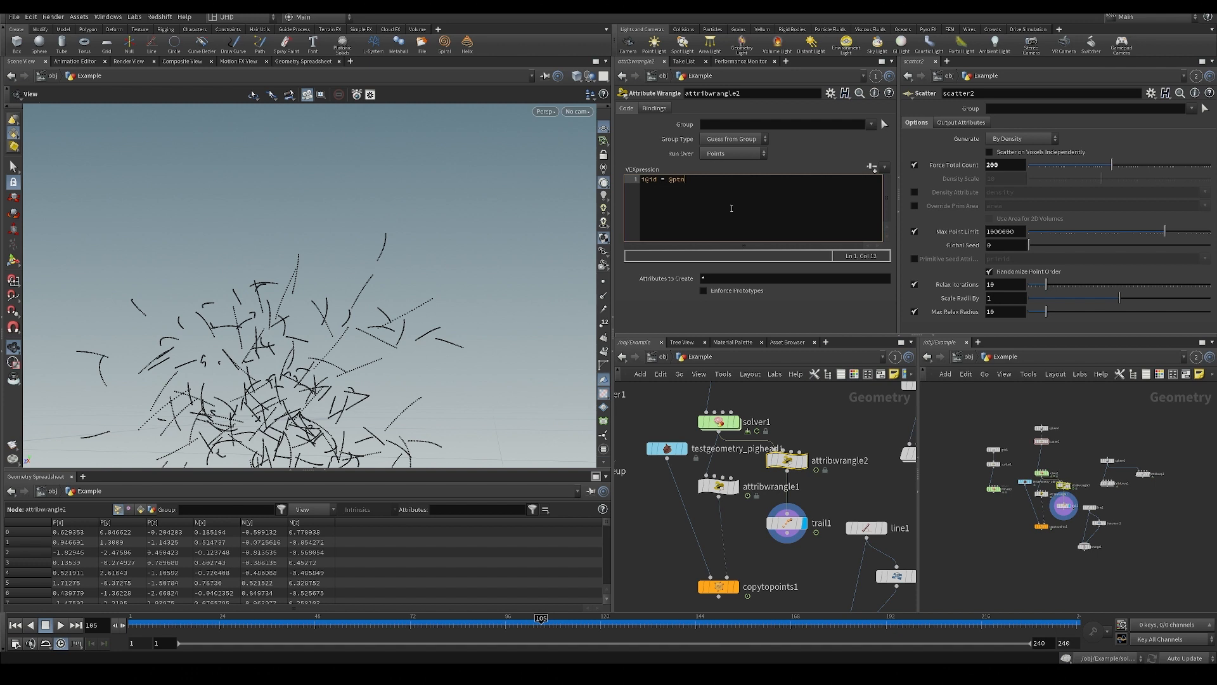
pyautogui.hotkey('ctrl', 'Return')
# Append an Add node after trail1, display it and save the scene.
pyautogui.click(772, 523)
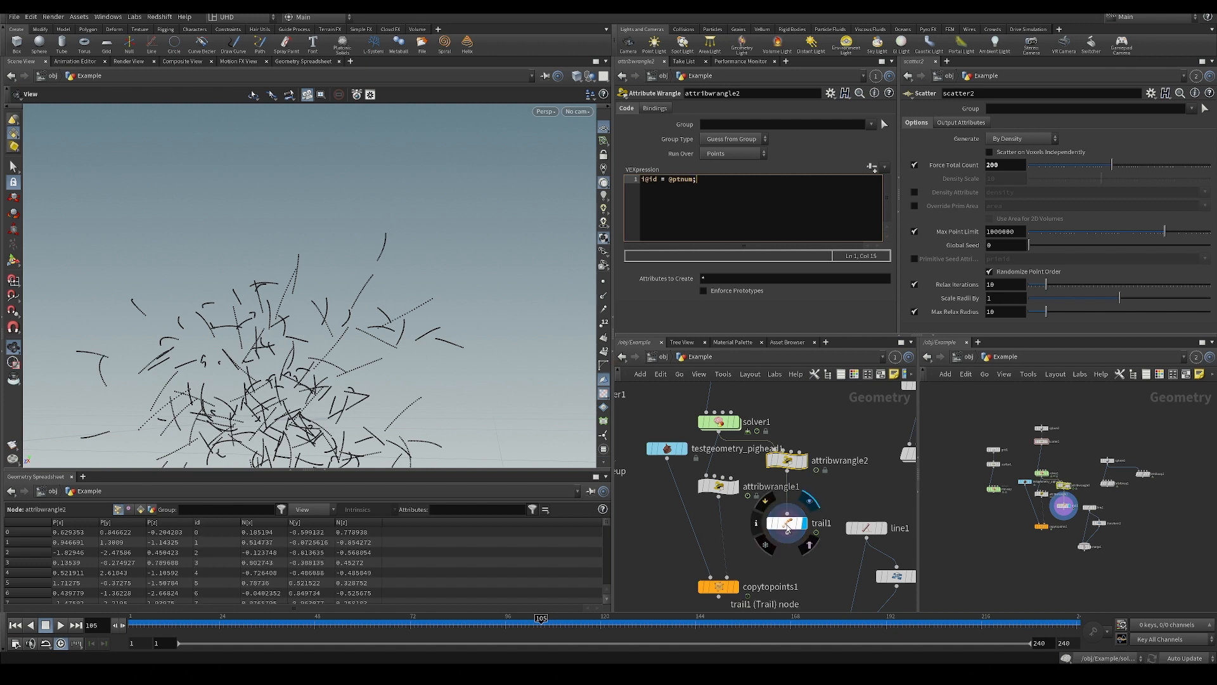
pyautogui.press('Tab')
pyautogui.write('add')
pyautogui.press('Return')
pyautogui.hotkey('ctrl', 's')
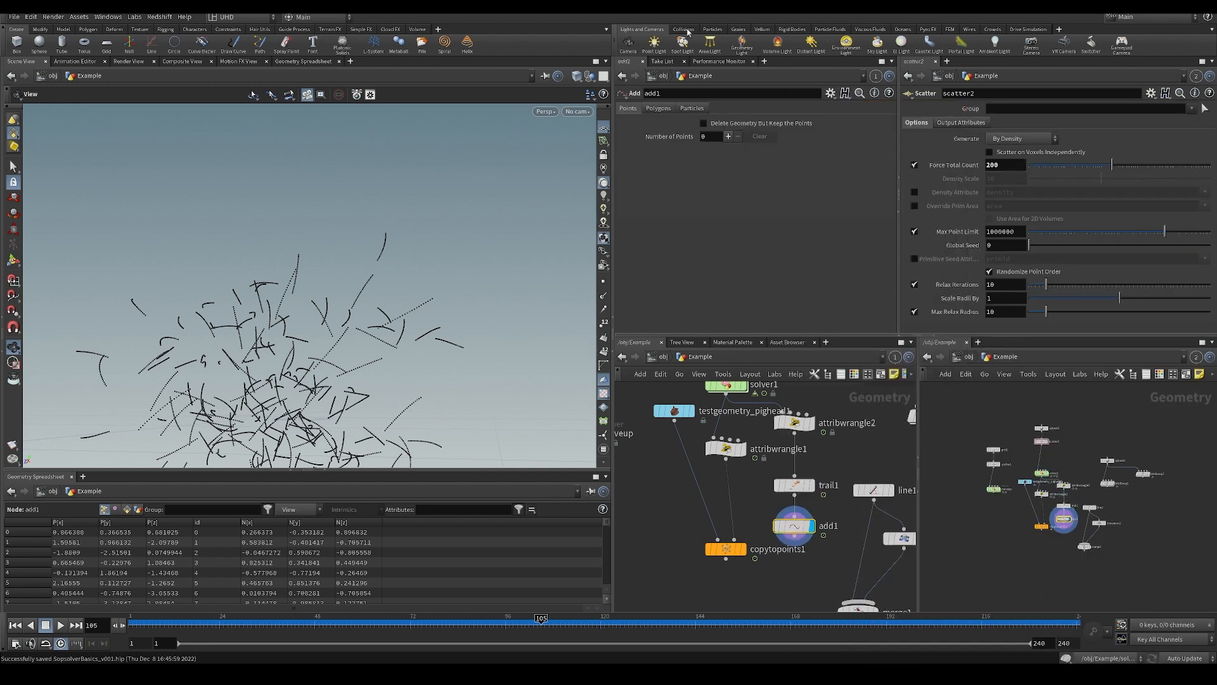
# Configure add1 to build polygons by group, adding By Attribute with the attribute name id.
pyautogui.click(658, 108)
pyautogui.click(684, 139)
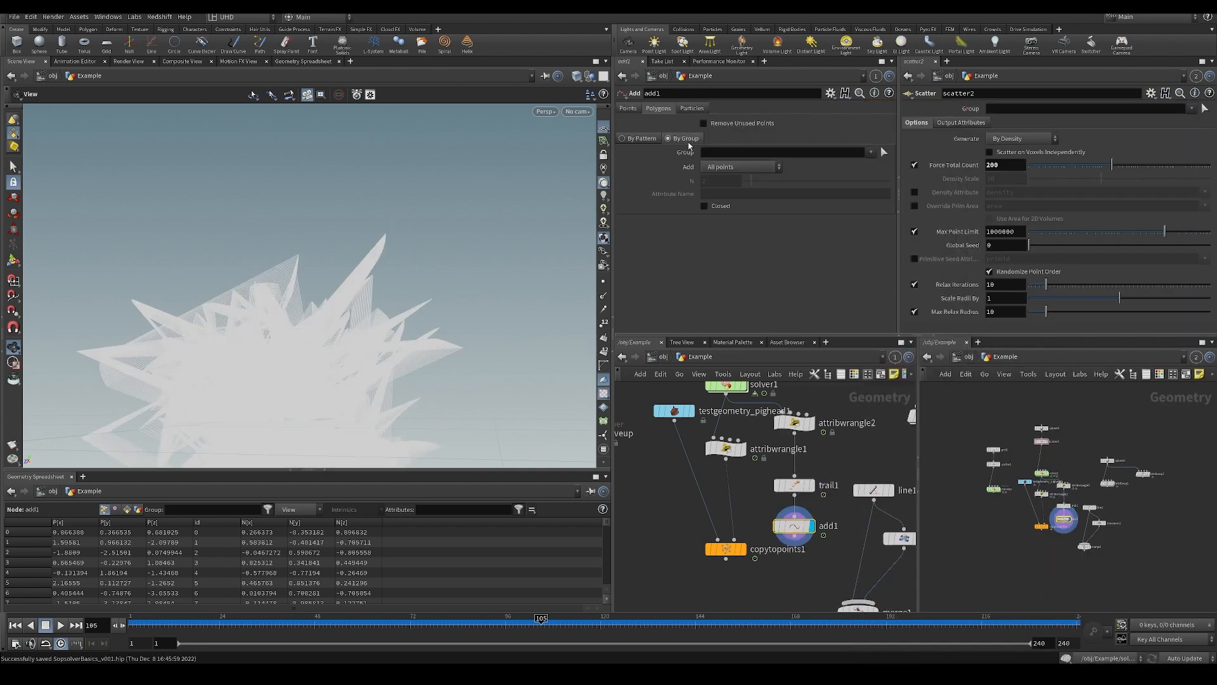
pyautogui.click(741, 167)
pyautogui.click(732, 229)
pyautogui.click(729, 199)
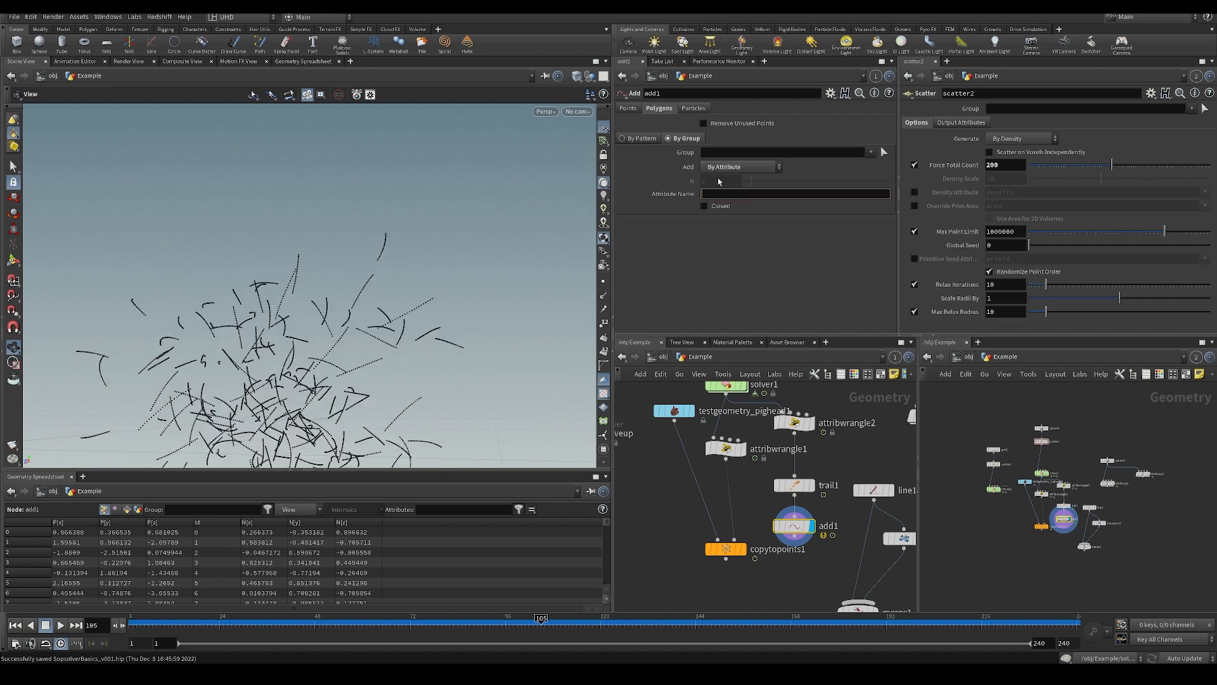
pyautogui.press('Return')
pyautogui.moveTo(405, 285); pyautogui.dragTo(398, 521)
pyautogui.moveTo(287, 327); pyautogui.dragTo(346, 229)
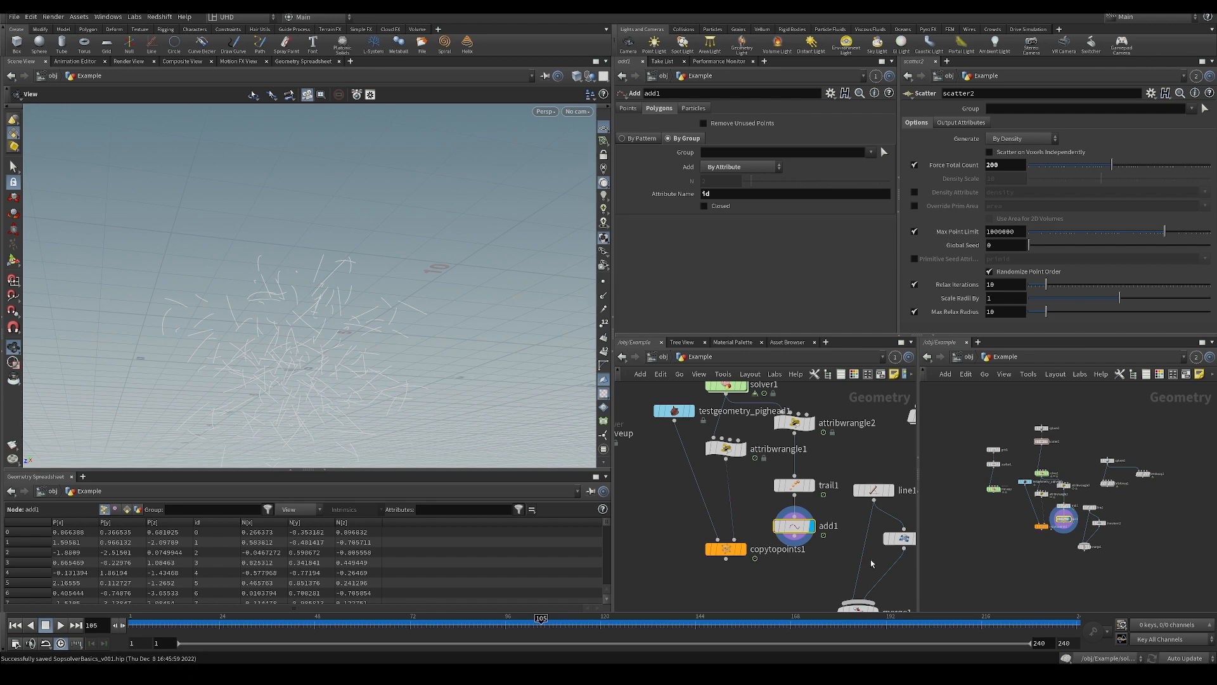
# Move copytopoints1 aside, then append a Sweep node after add1 and display it.
pyautogui.moveTo(721, 551); pyautogui.dragTo(688, 550)
pyautogui.moveTo(795, 585); pyautogui.dragTo(788, 549, button='middle')
pyautogui.press('Tab')
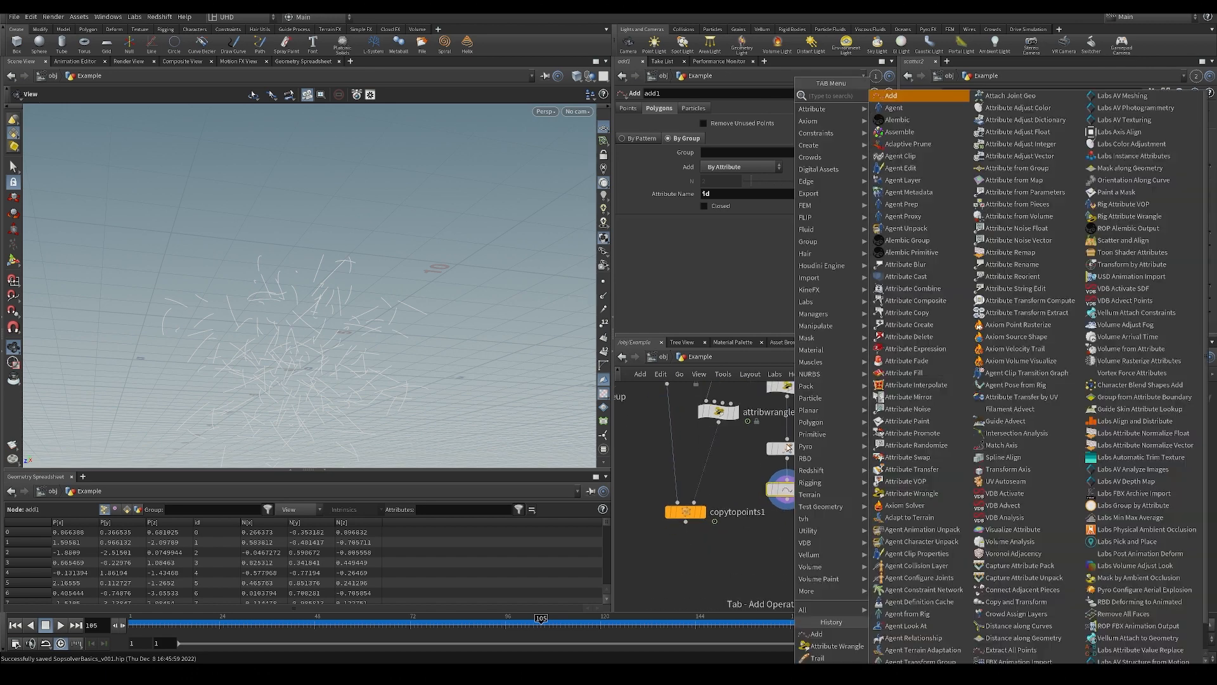
pyautogui.write('a')
pyautogui.press('BackSpace')
pyautogui.write('swe')
pyautogui.press('Return')
pyautogui.press('Return')
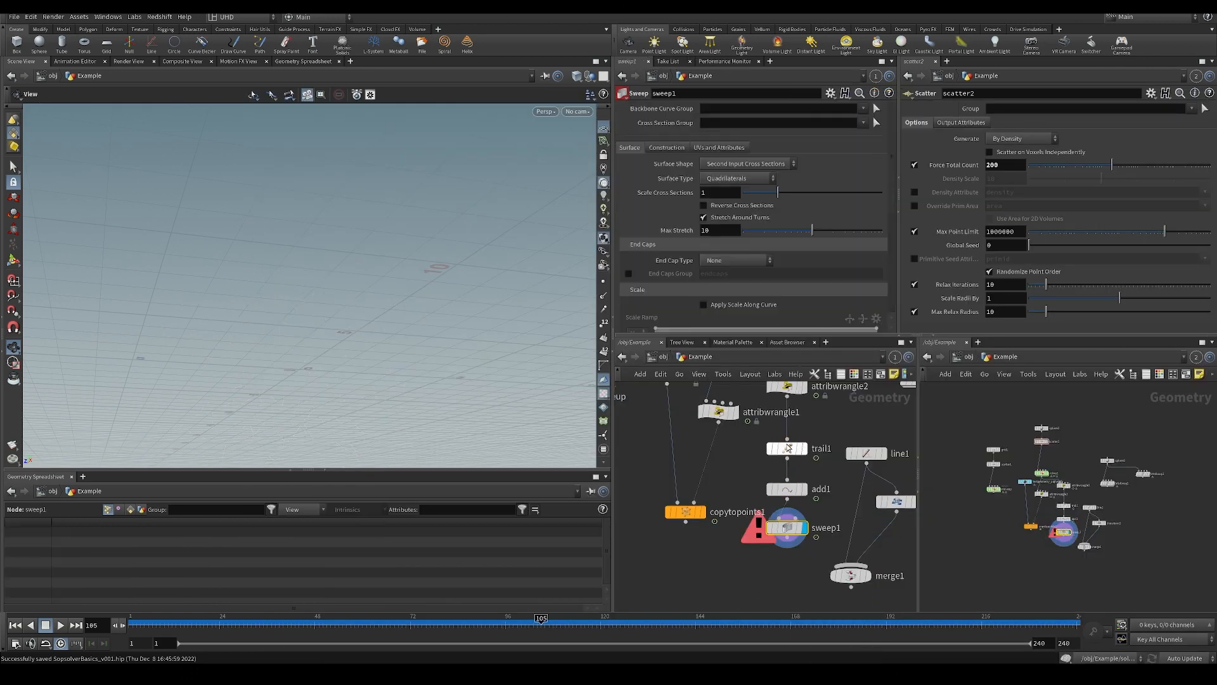
# Set sweep1's Surface Shape to Round Tube and enable Reverse Cross Sections.
pyautogui.click(739, 164)
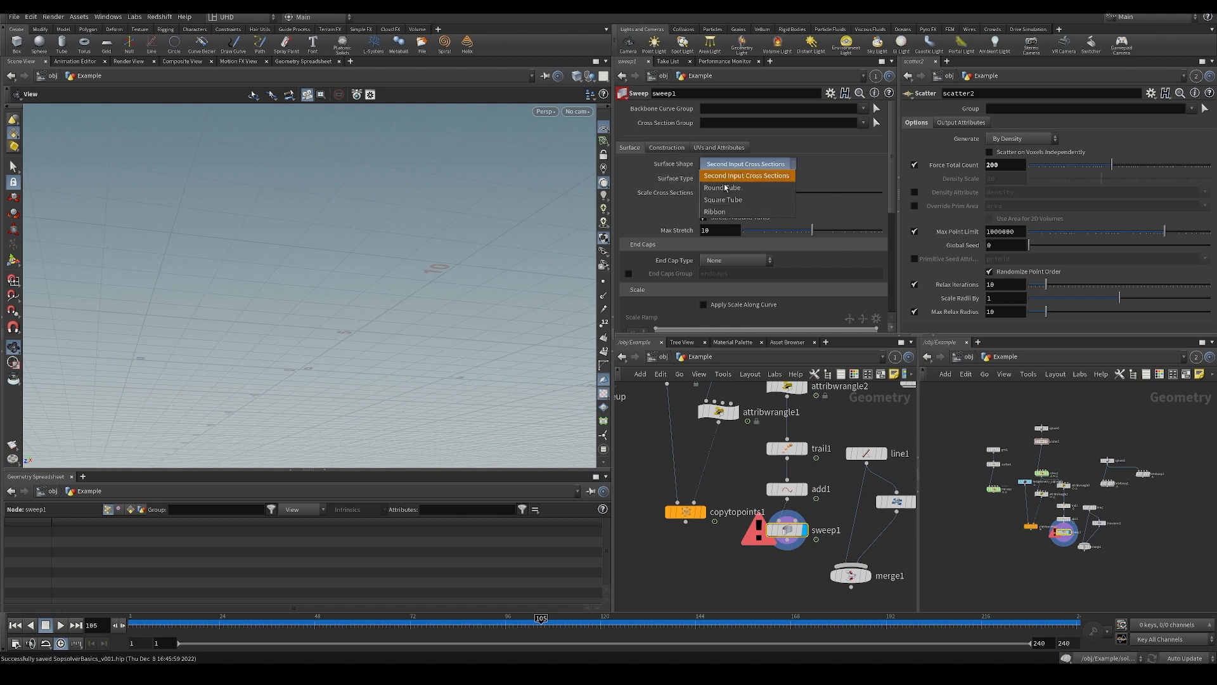
pyautogui.click(735, 200)
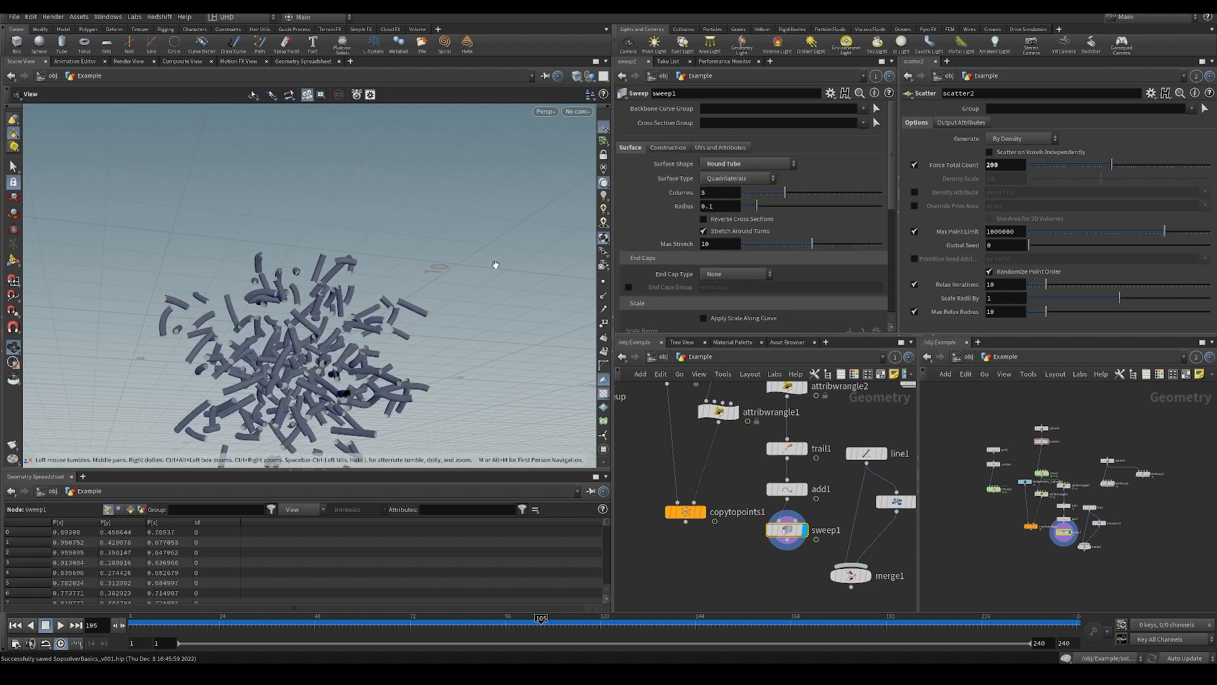
pyautogui.scroll(-2, 759, 208)
pyautogui.click(739, 181)
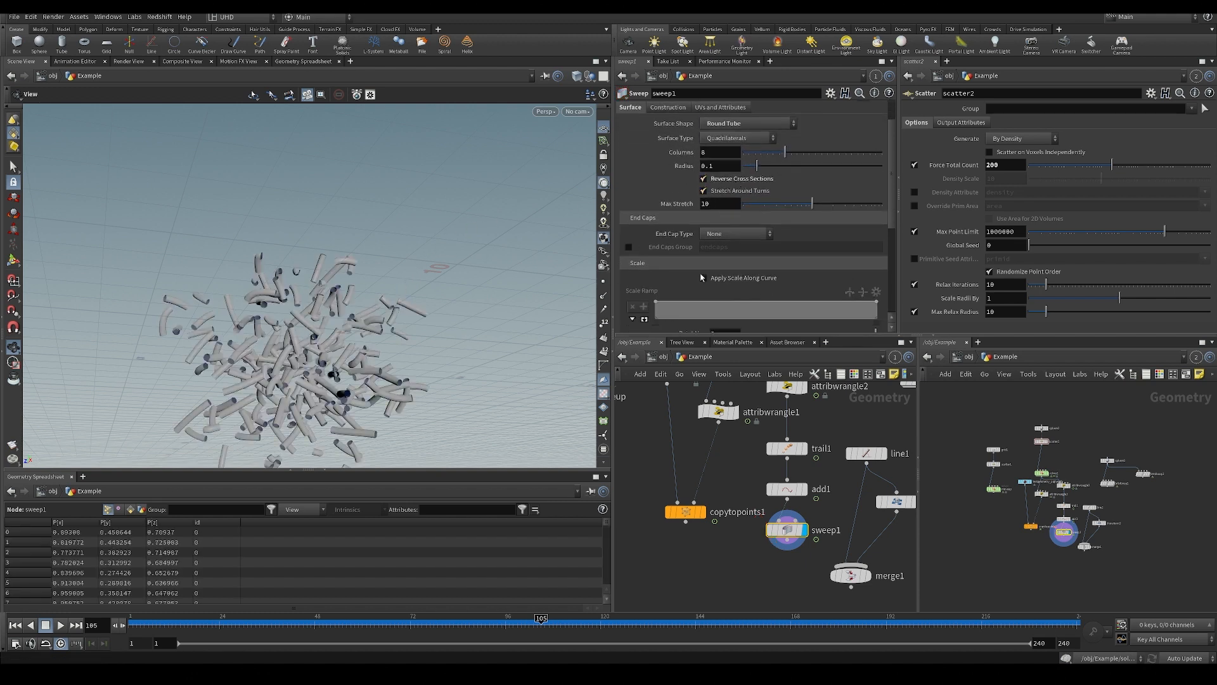
# Enable Apply Scale Along Curve on sweep1 and lower the scale ramp's end point to value 0.
pyautogui.scroll(-2, 714, 244)
pyautogui.click(732, 238)
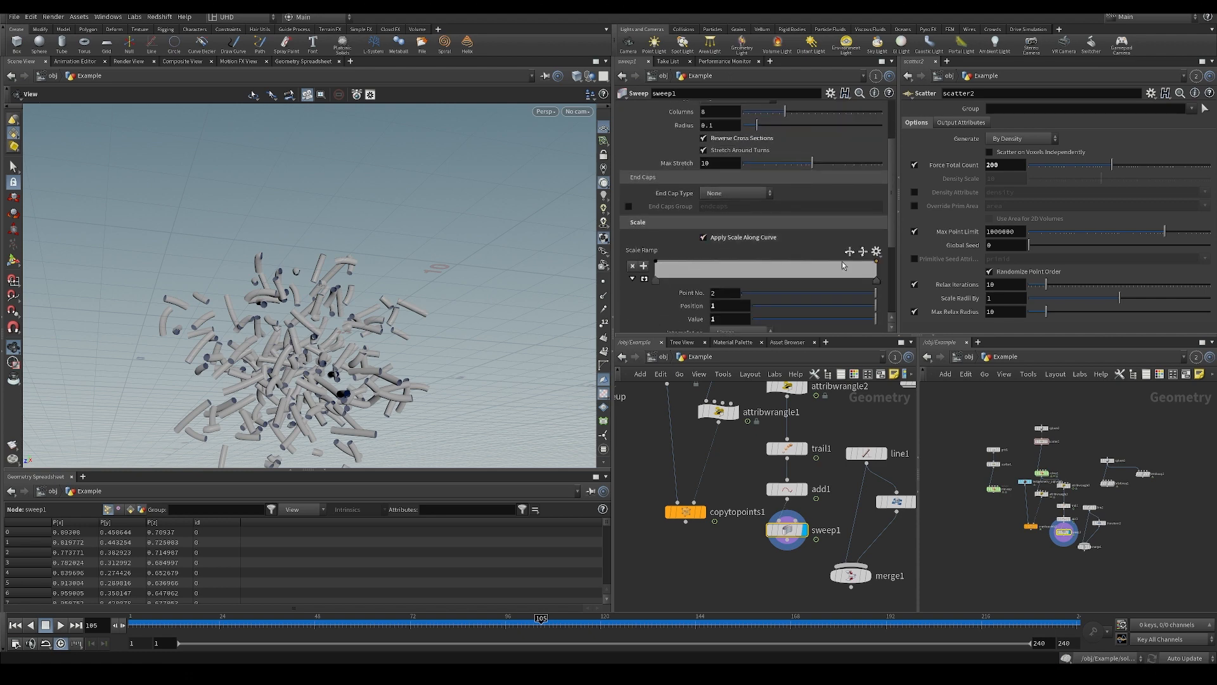
pyautogui.moveTo(877, 262); pyautogui.dragTo(878, 279)
pyautogui.scroll(-2, 726, 570)
# Add a Merge node below copytopoints1 and sweep1.
pyautogui.moveTo(725, 570); pyautogui.dragTo(726, 511, button='middle')
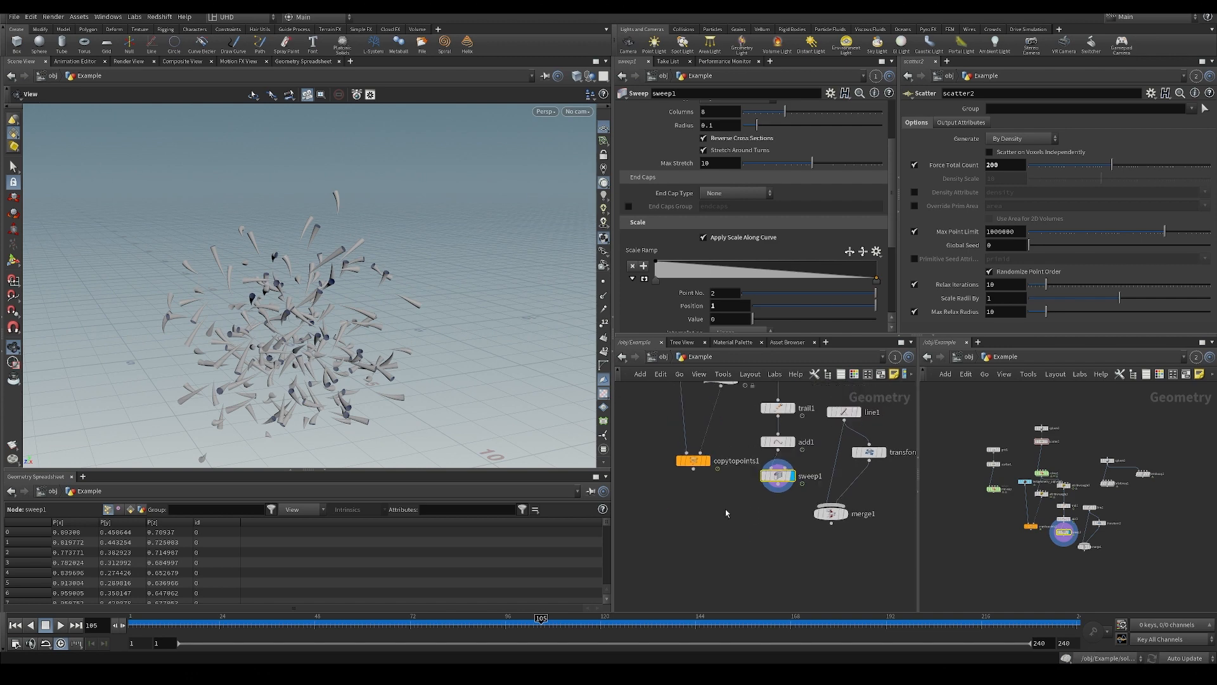
pyautogui.press('Tab')
pyautogui.write('merge')
pyautogui.press('Return')
pyautogui.click(710, 538)
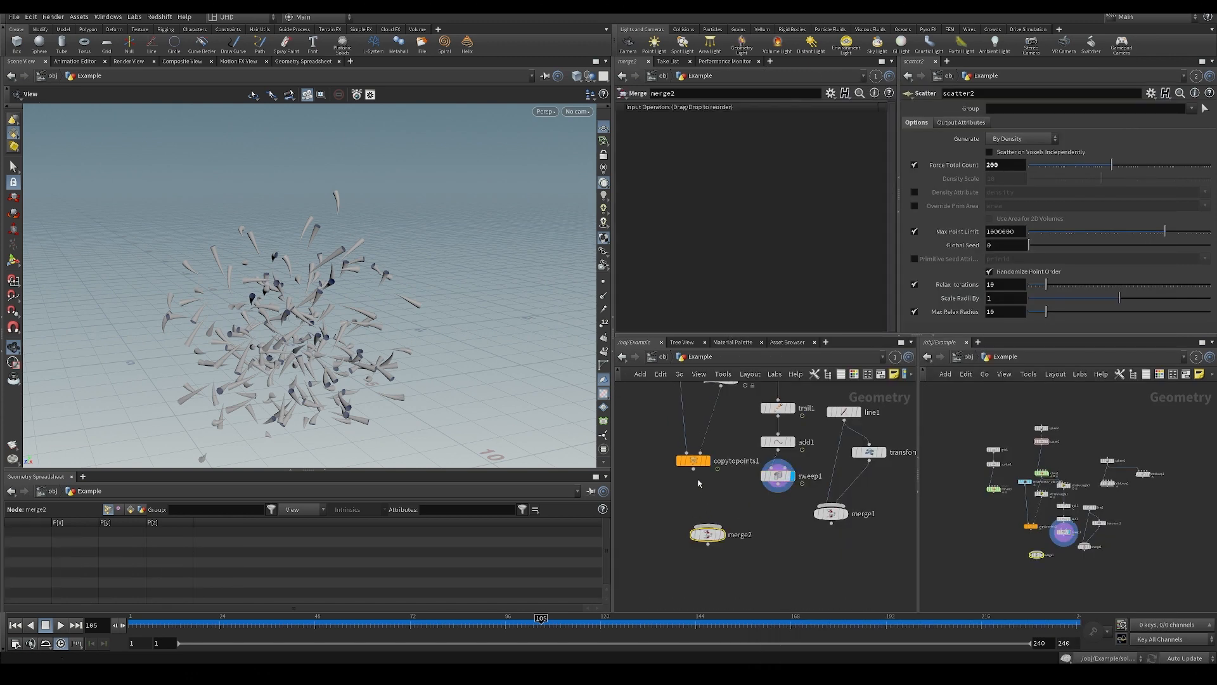
# Wire copytopoints1 and sweep1 into merge2, display the merged result and save the scene.
pyautogui.click(694, 469)
pyautogui.click(708, 526)
pyautogui.moveTo(708, 525); pyautogui.dragTo(756, 506)
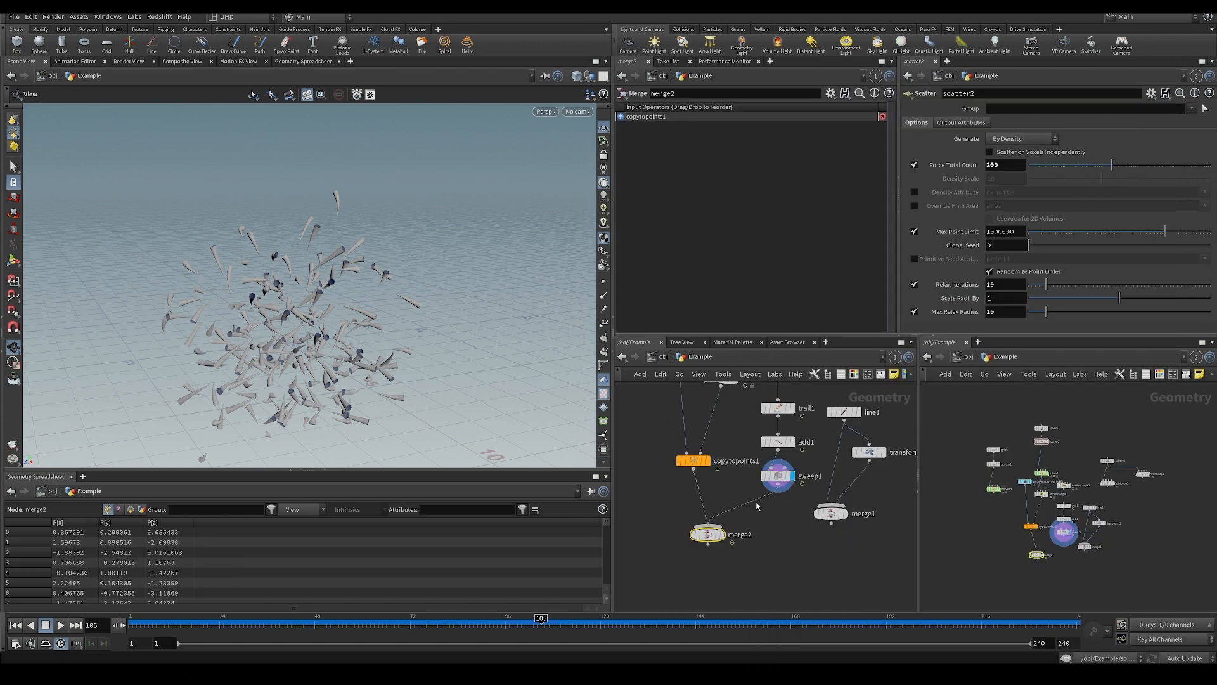
pyautogui.click(721, 534)
pyautogui.scroll(4, 364, 349)
pyautogui.hotkey('ctrl', 's')
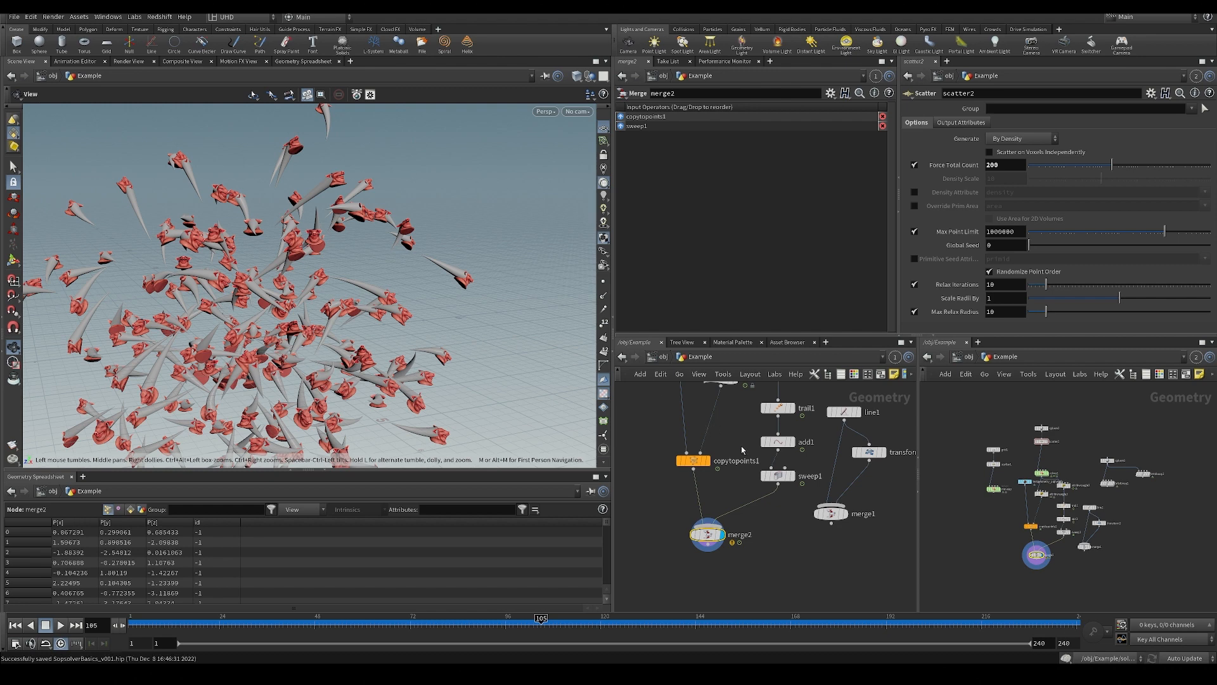
# Reduce sweep1's Radius to 0.068 to make the trails thinner.
pyautogui.click(777, 476)
pyautogui.scroll(2, 752, 142)
pyautogui.moveTo(753, 171); pyautogui.dragTo(753, 170)
pyautogui.moveTo(446, 278); pyautogui.dragTo(216, 305)
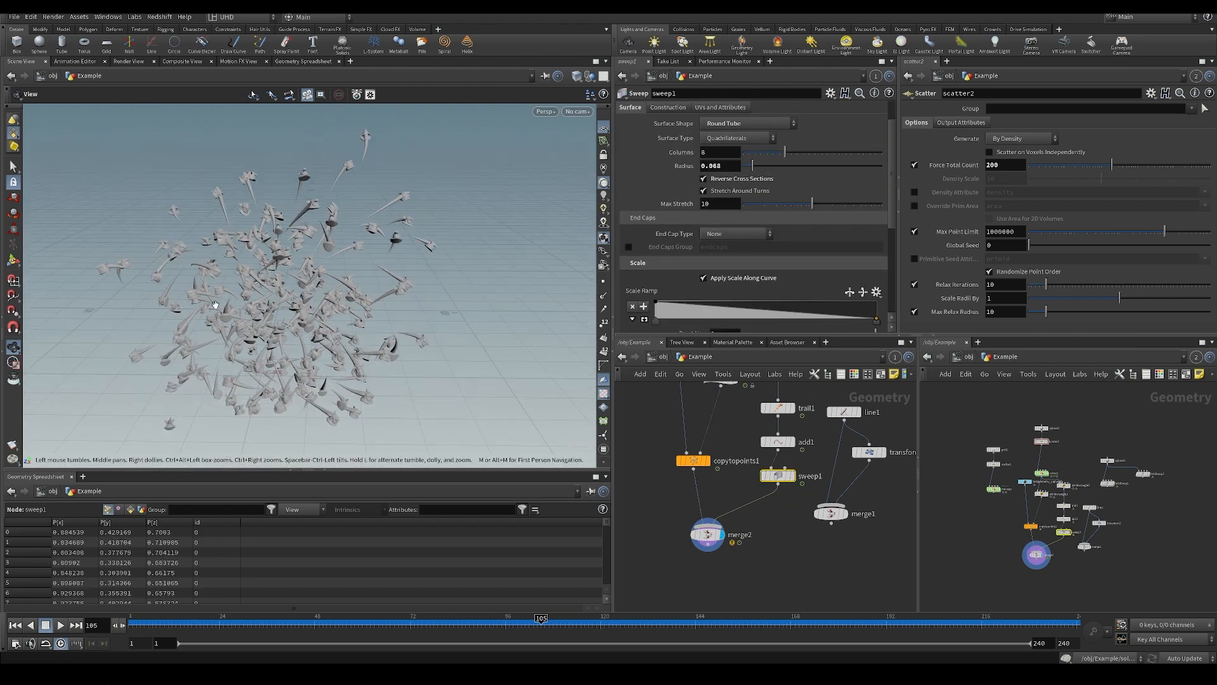
# Play the animation to review the pig heads together with their tapered trails.
pyautogui.press('Up')
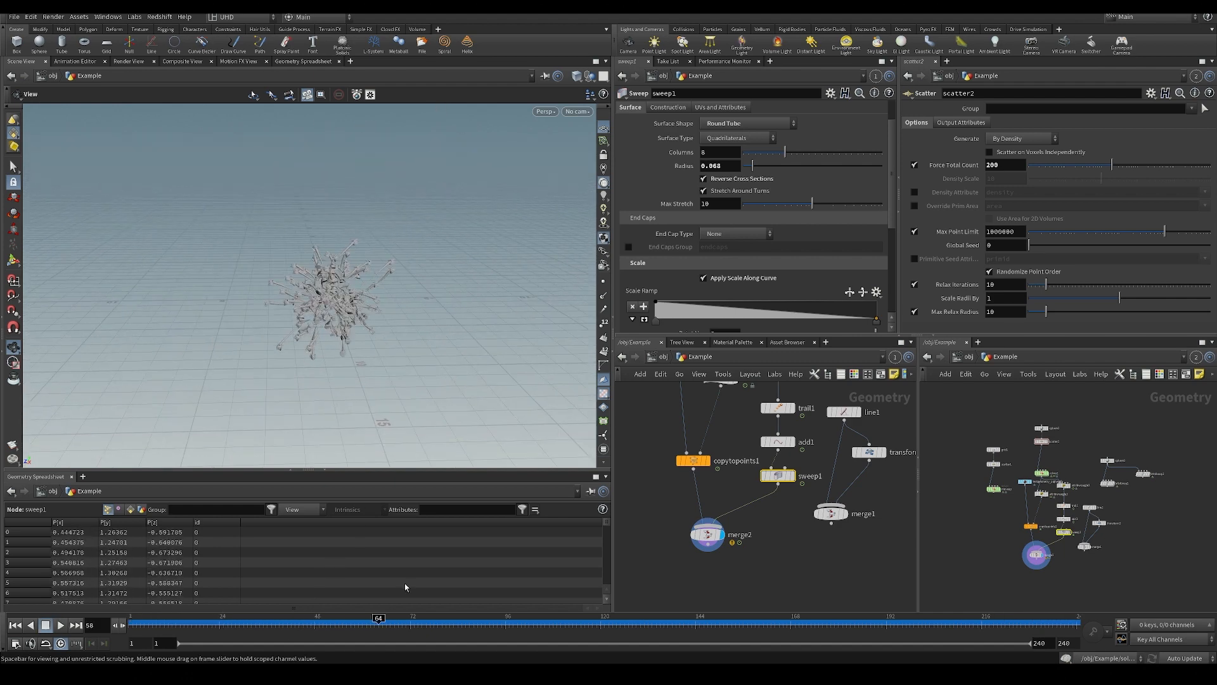
pyautogui.press('Down')
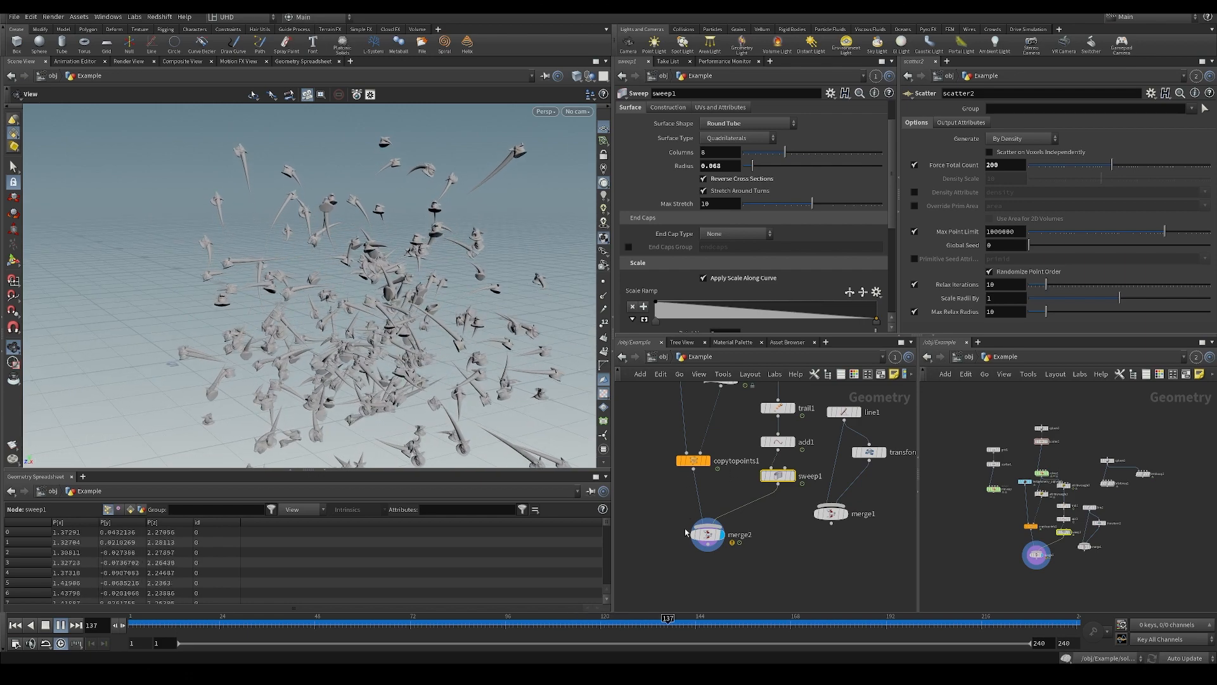
pyautogui.moveTo(685, 533); pyautogui.dragTo(697, 651, button='middle')
# Display solver1's points during playback for comparison, then return the display to merge2.
pyautogui.moveTo(737, 443); pyautogui.dragTo(743, 415)
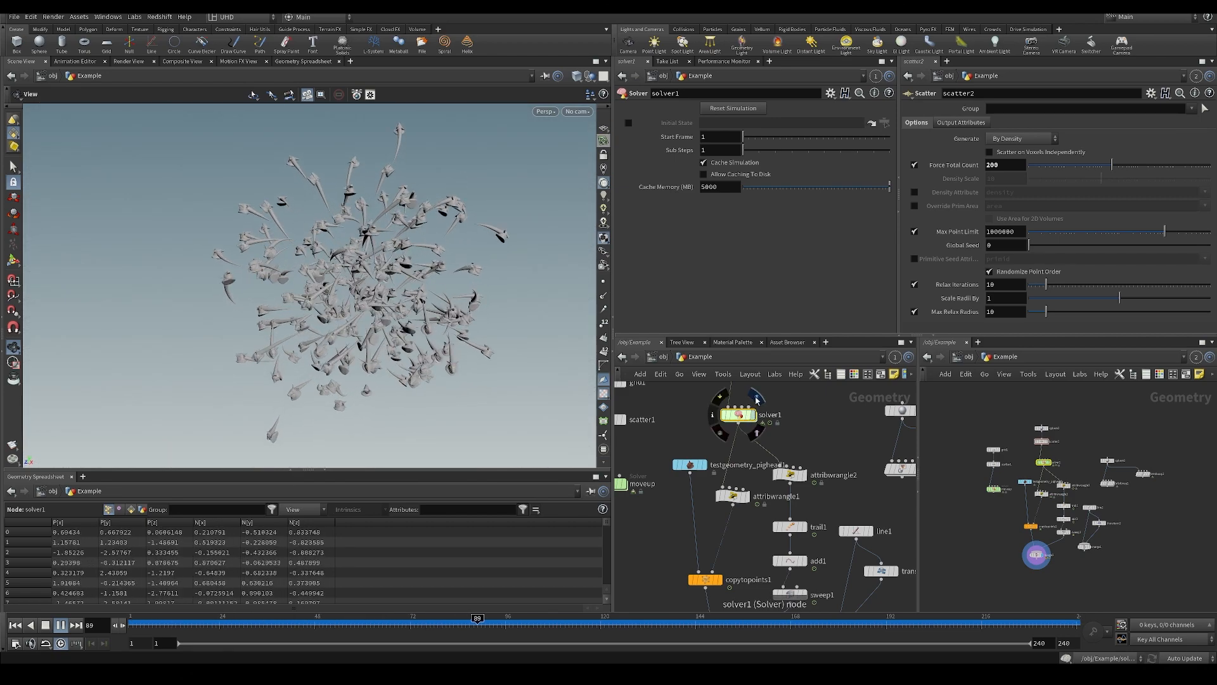
pyautogui.click(756, 398)
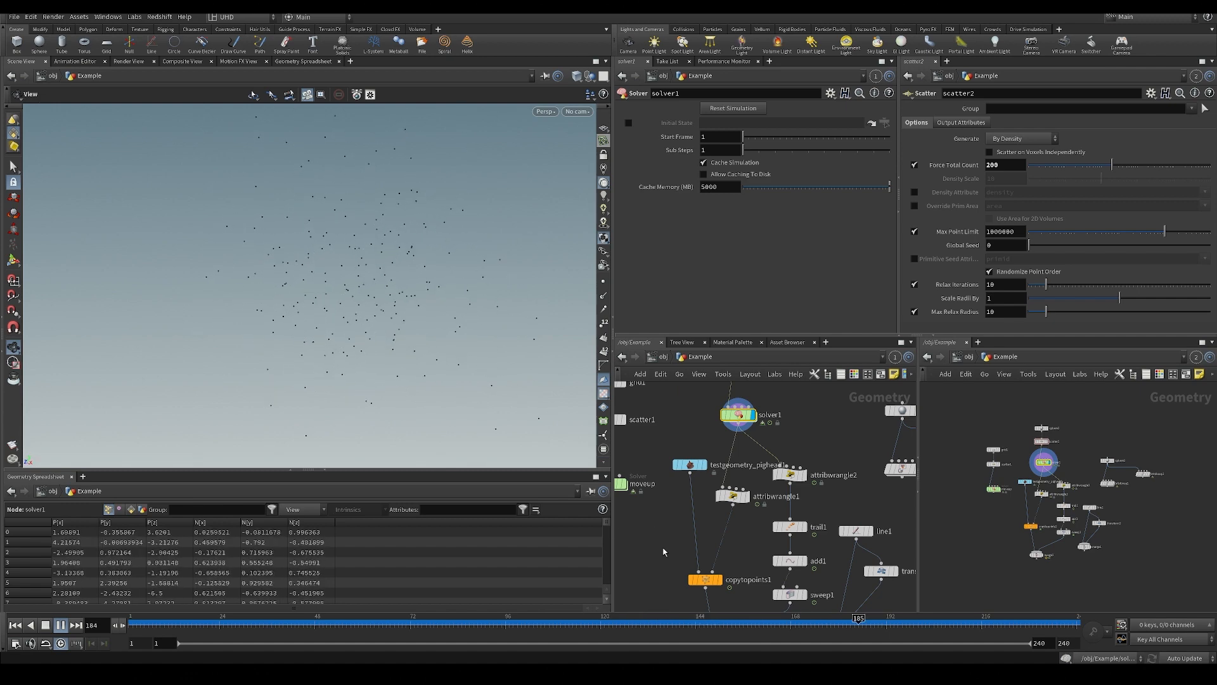
pyautogui.moveTo(678, 593); pyautogui.dragTo(678, 522, button='middle')
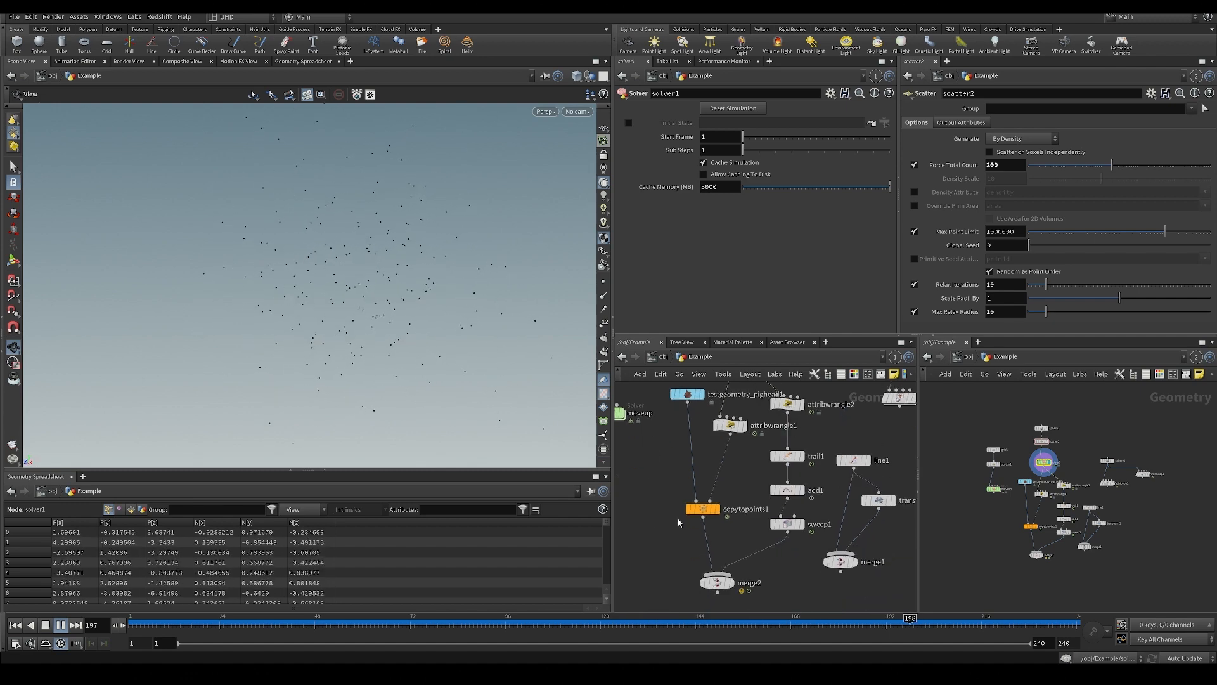
pyautogui.click(732, 582)
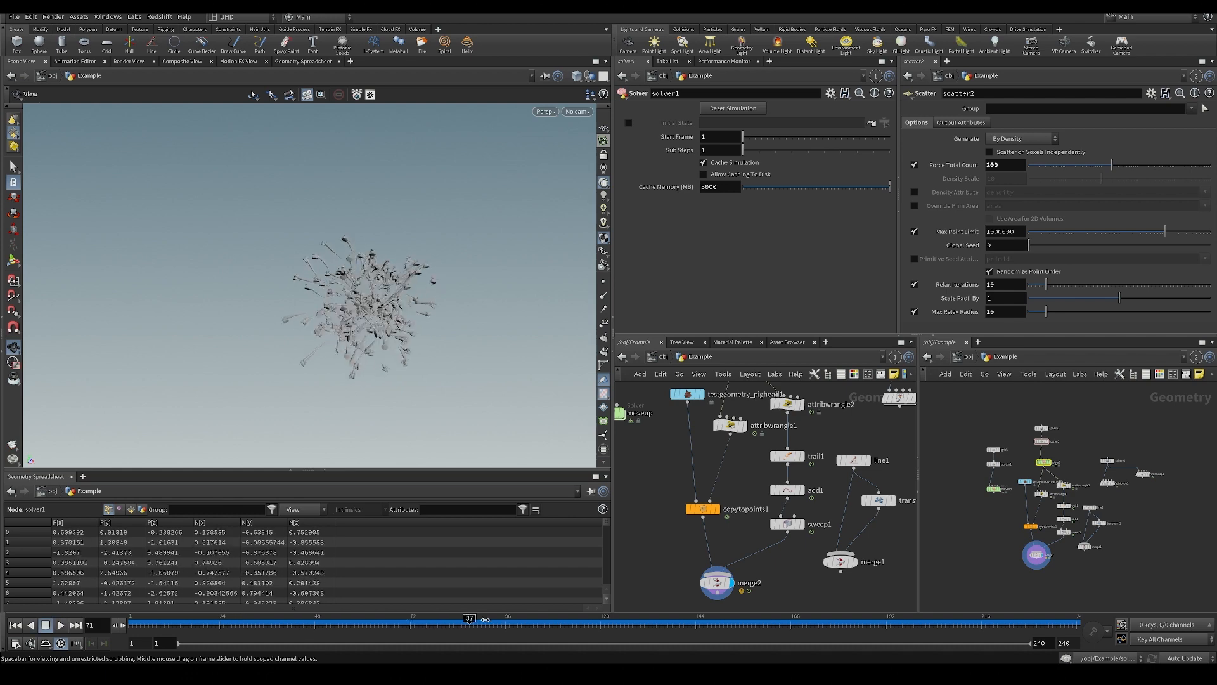
# Scrub the animation to frame 188 and inspect the merged pig heads and trails up close.
pyautogui.moveTo(484, 619); pyautogui.dragTo(644, 619)
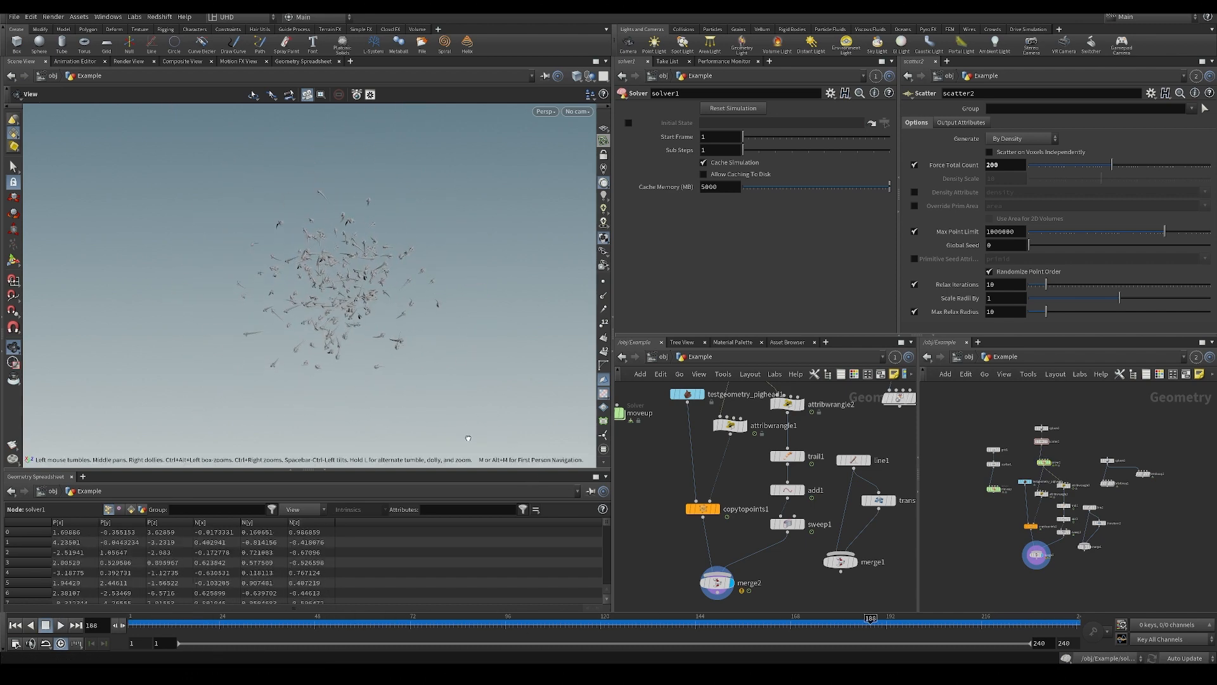
pyautogui.moveTo(353, 277); pyautogui.dragTo(339, 466)
pyautogui.moveTo(649, 508); pyautogui.dragTo(669, 626, button='middle')
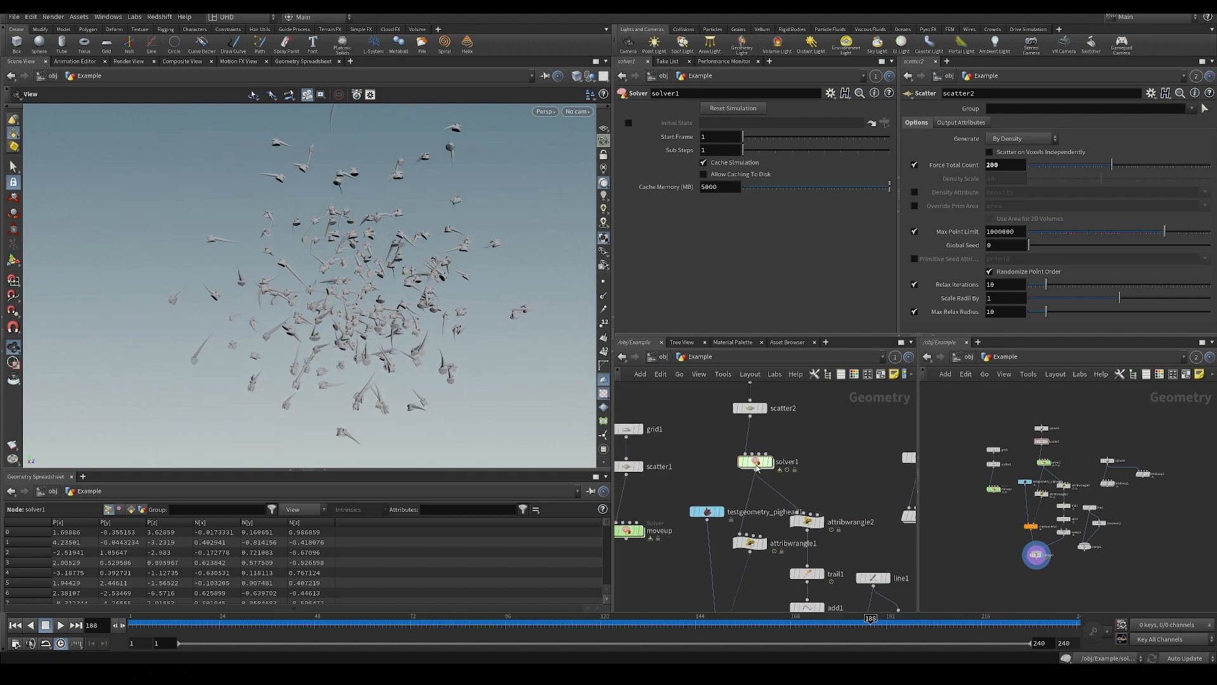
# Examine the merged pig heads and trails from several distances and angles, along with the solver1 node in the network.
pyautogui.scroll(-3, 284, 262)
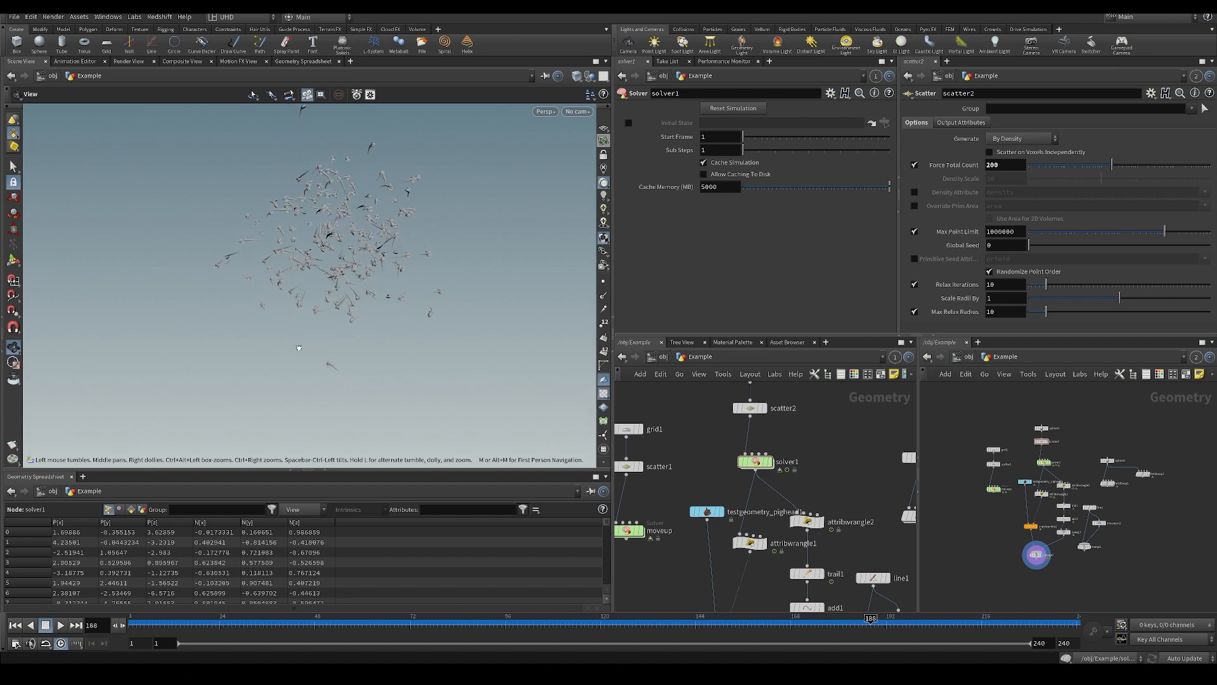
pyautogui.scroll(5, 298, 348)
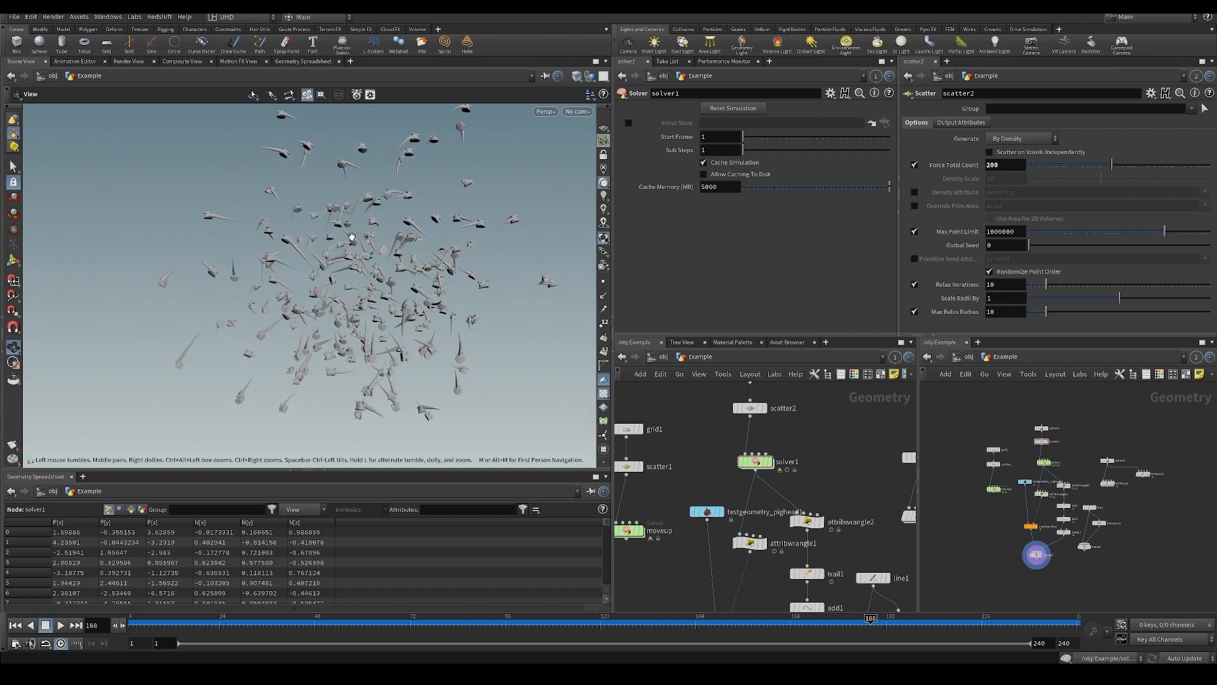
pyautogui.scroll(-5, 352, 237)
pyautogui.scroll(-2, 706, 446)
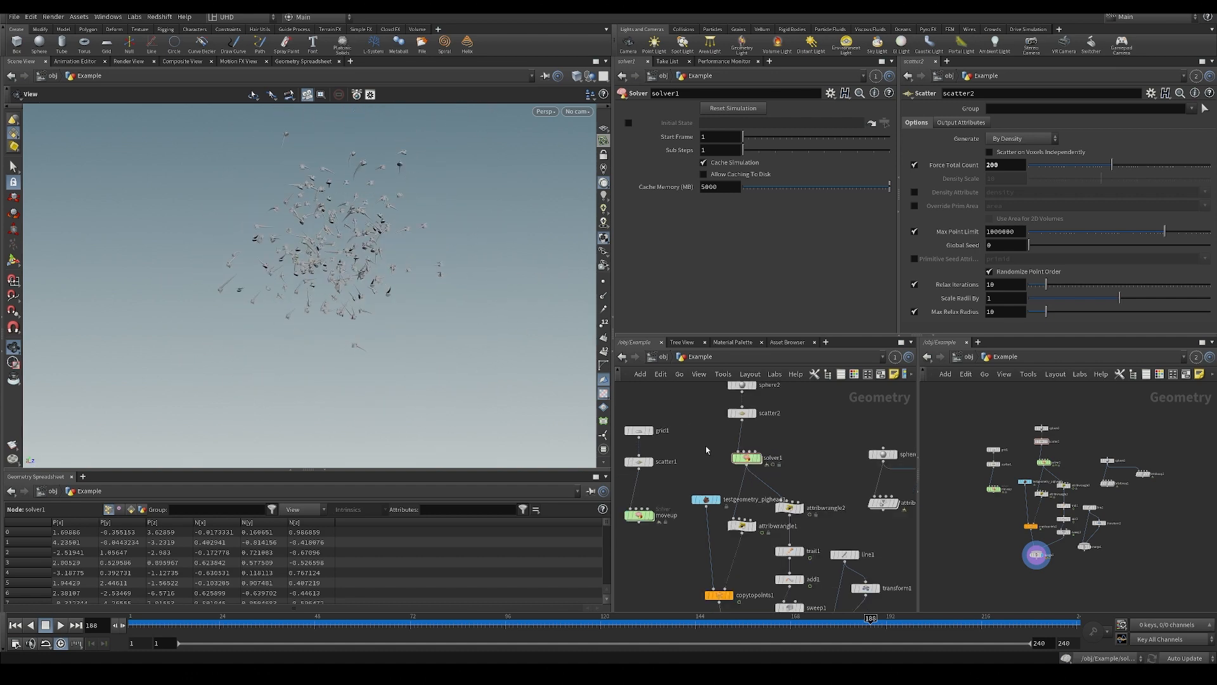
pyautogui.scroll(4, 723, 445)
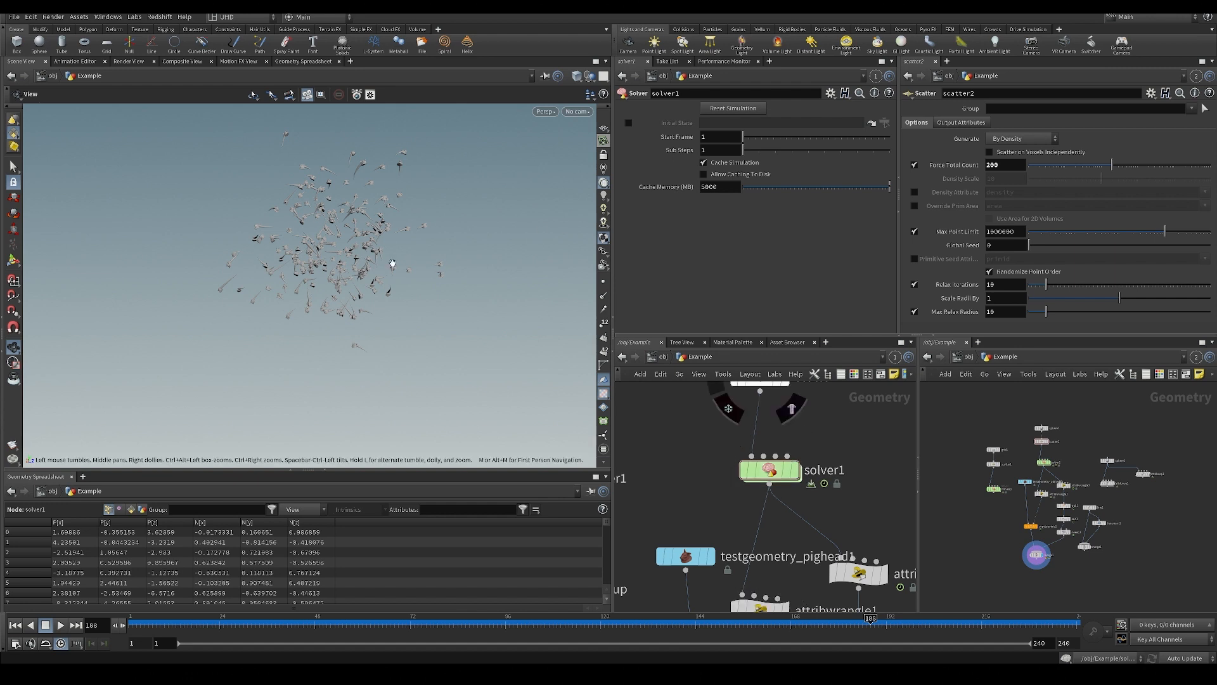
pyautogui.moveTo(392, 263); pyautogui.dragTo(491, 321, button='middle')
pyautogui.moveTo(491, 320); pyautogui.dragTo(520, 247)
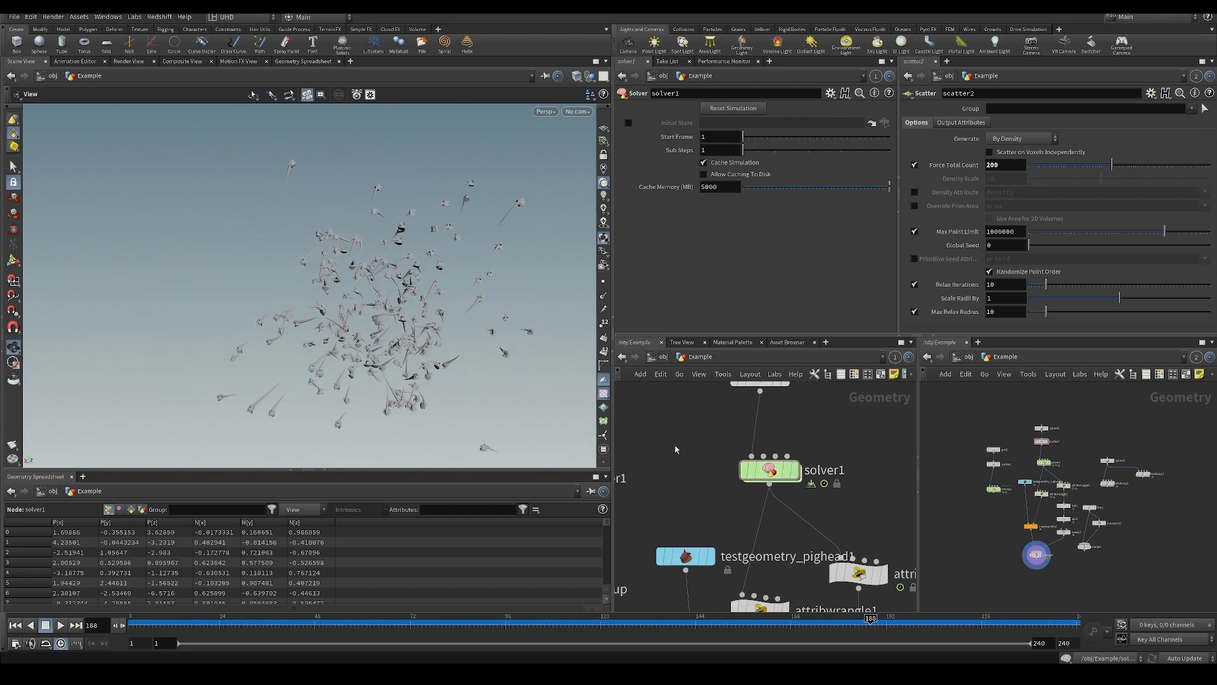
pyautogui.moveTo(697, 492)
pyautogui.mouseDown(button='middle')
pyautogui.moveTo(695, 410)
pyautogui.moveTo(683, 496)
pyautogui.mouseUp(button='middle')
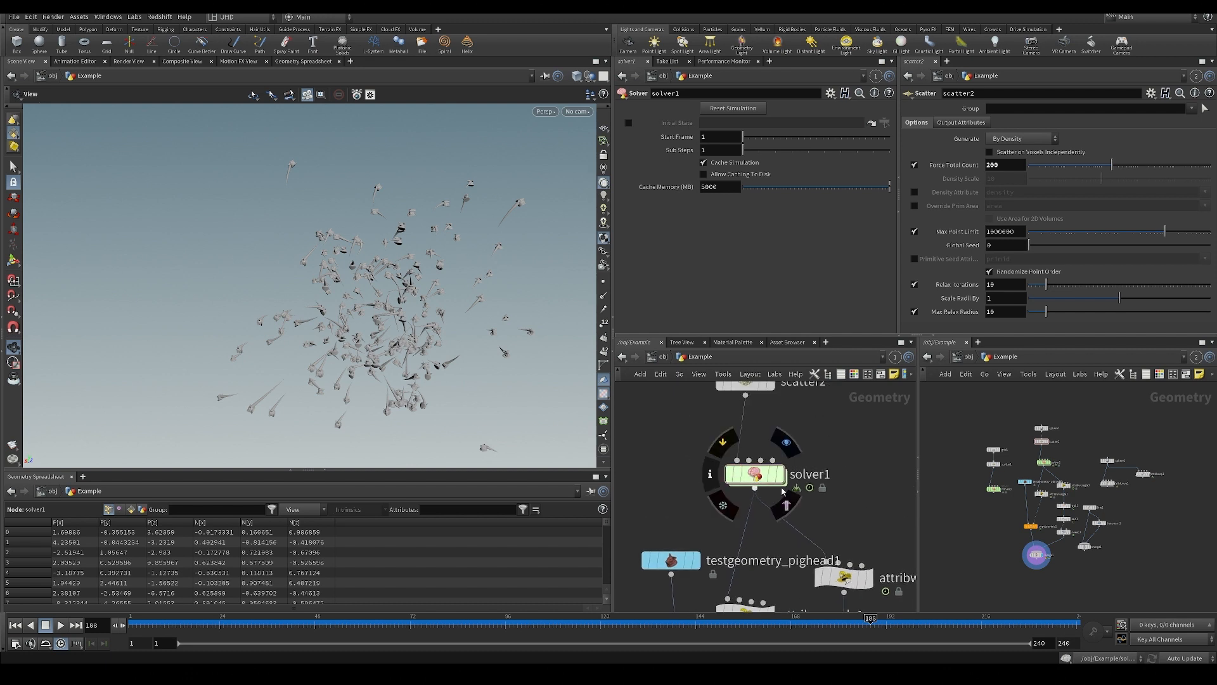
pyautogui.moveTo(783, 492); pyautogui.dragTo(751, 480, button='middle')
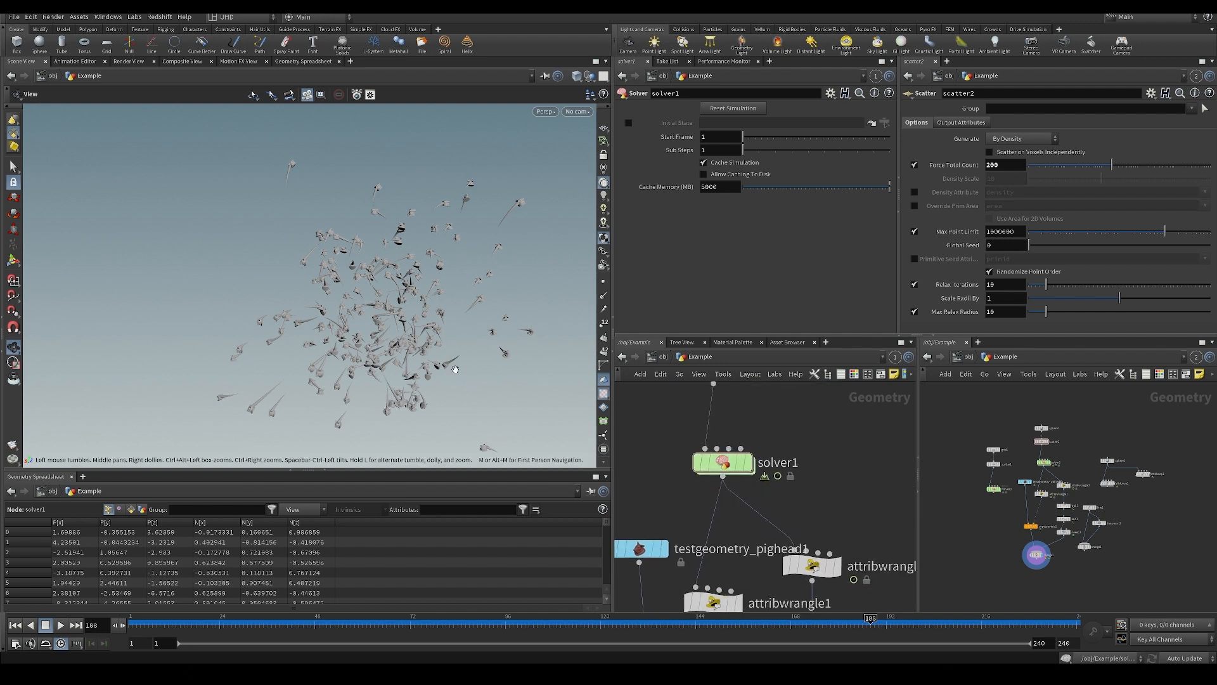
pyautogui.moveTo(336, 310); pyautogui.dragTo(347, 303)
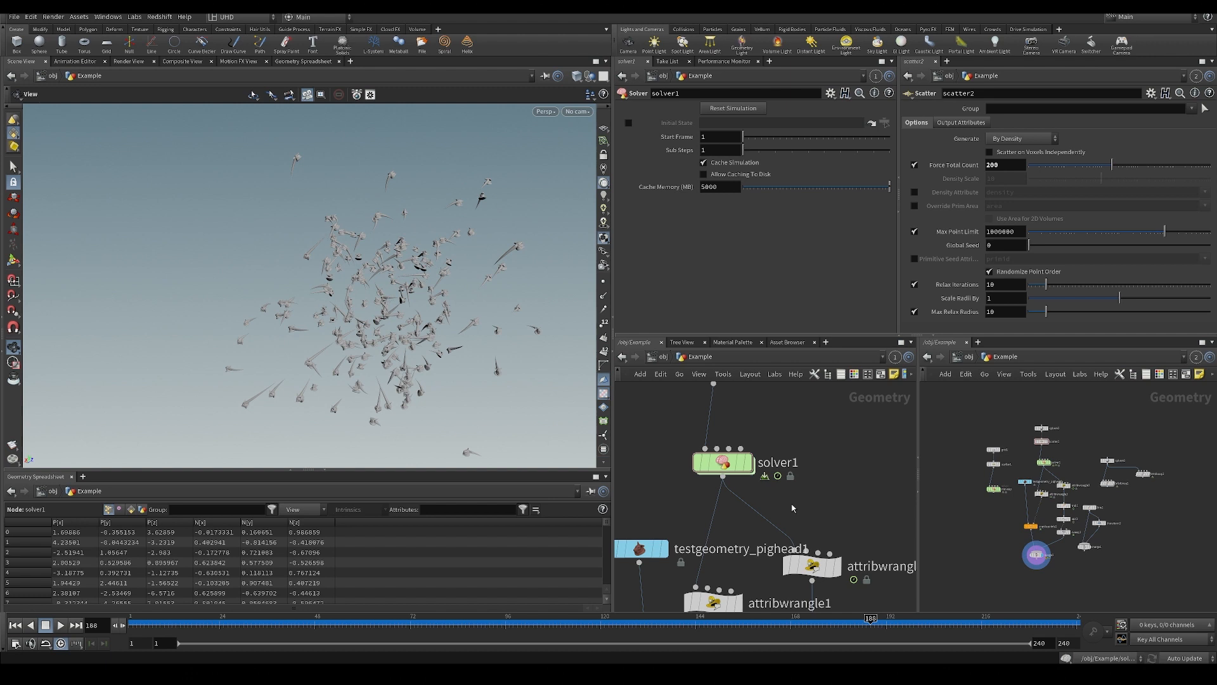
# Look inside solver1 at its attribvop3 network, return to the Example level, and view the pig heads and trails from farther away.
pyautogui.moveTo(734, 464)
pyautogui.mouseDown()
pyautogui.moveTo(739, 437)
pyautogui.moveTo(737, 447)
pyautogui.mouseUp()
pyautogui.doubleClick(736, 447)
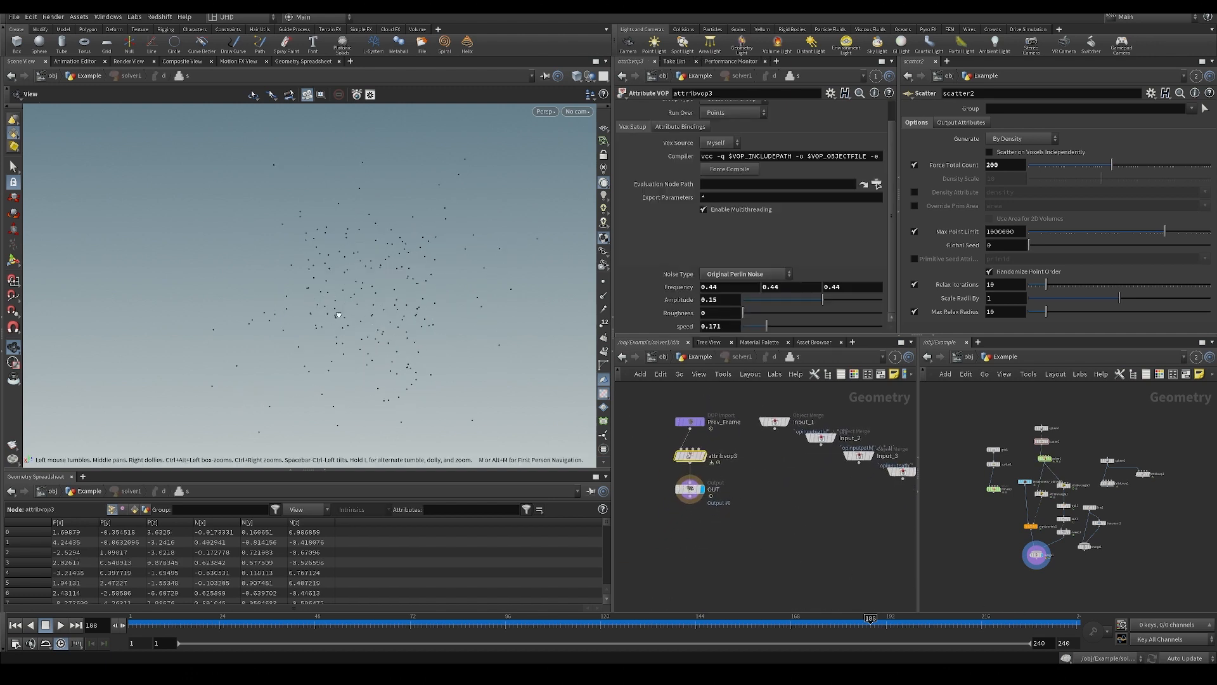
pyautogui.click(707, 359)
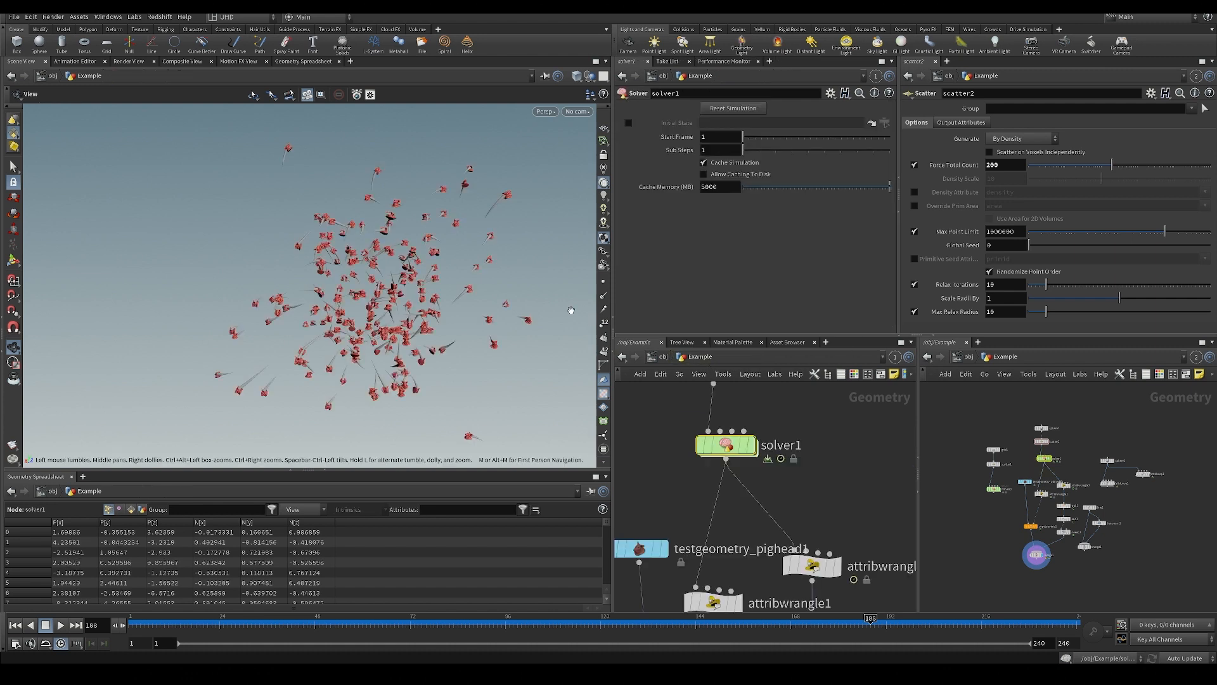
pyautogui.moveTo(845, 480); pyautogui.dragTo(815, 444, button='middle')
pyautogui.moveTo(389, 216); pyautogui.dragTo(377, 299, button='right')
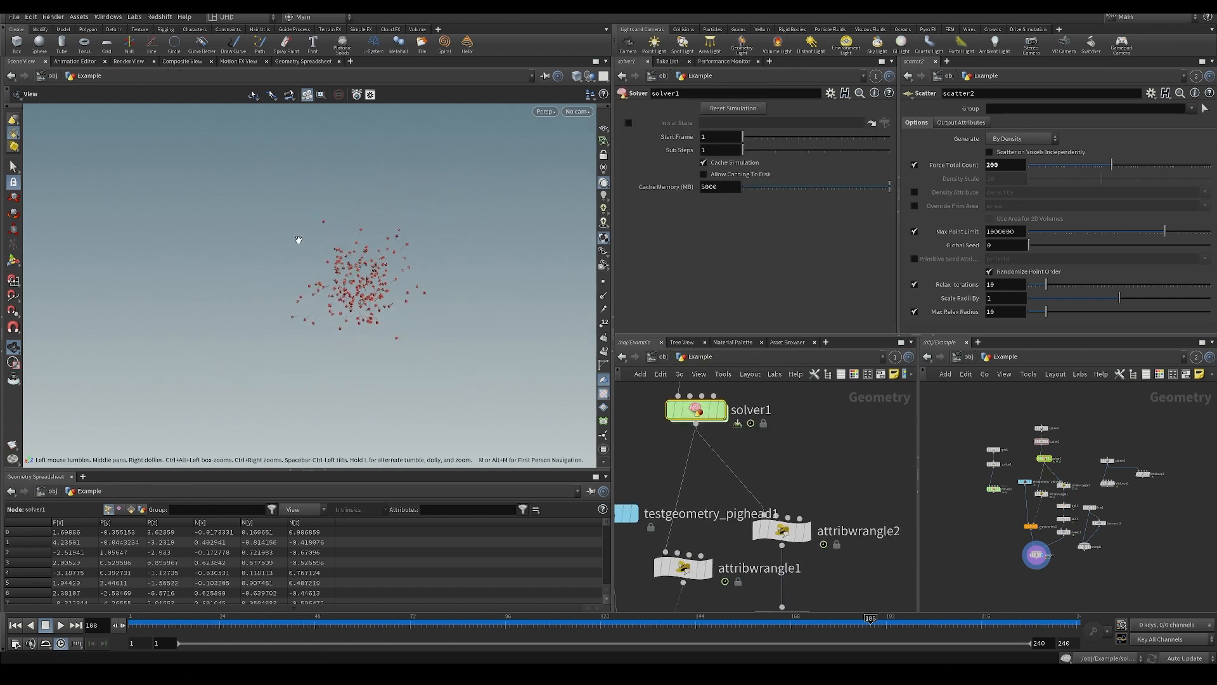